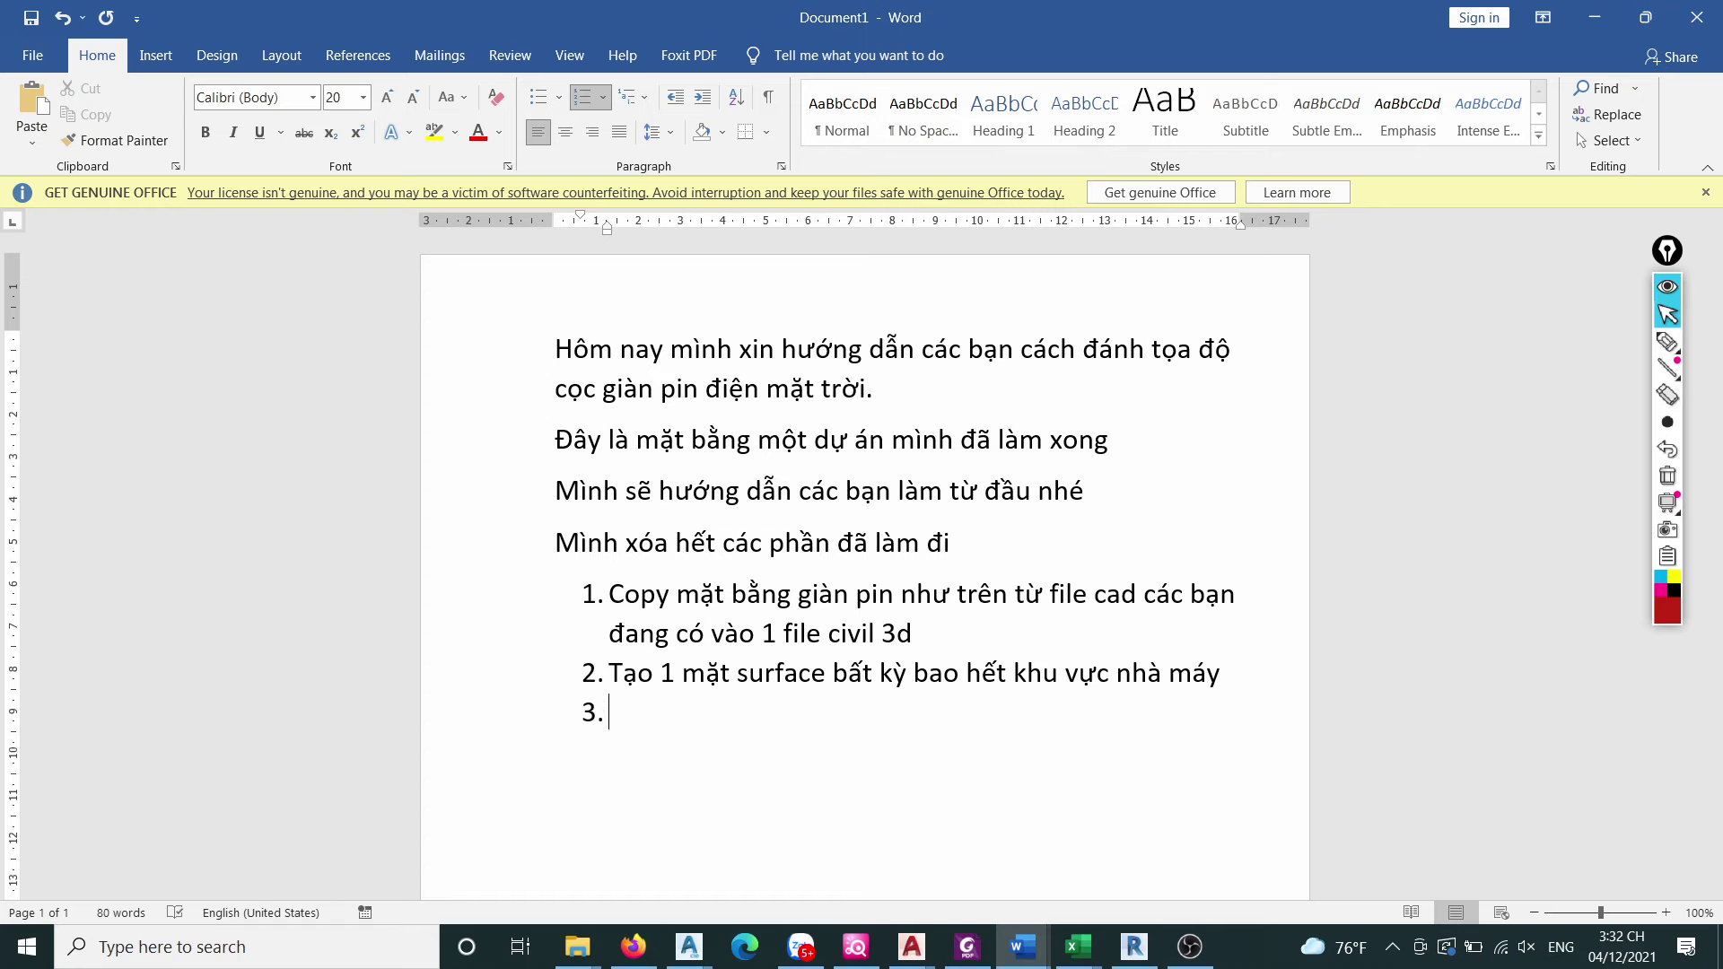
# Write the third list item as "Ghi chú cao độ lên măt bằng, xong chỉnh sửa để cái cao độ thành tọa độ X, Y".
pyautogui.write('Ghi chú cao đô')
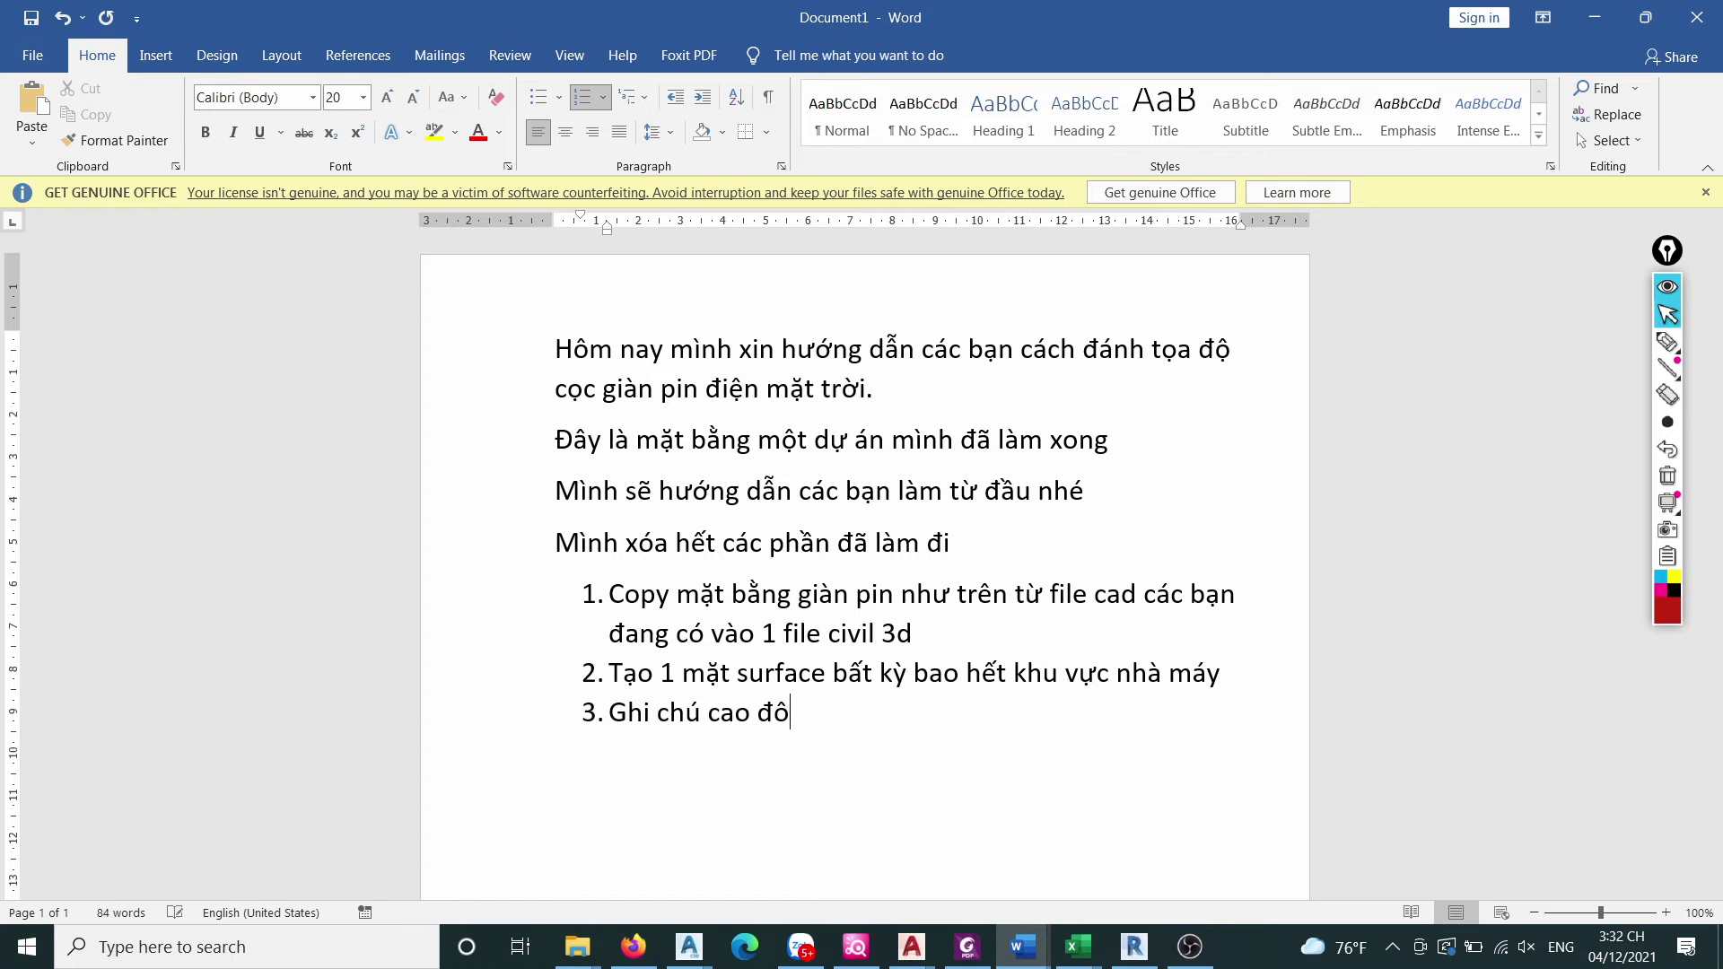
pyautogui.write(' lên m')
pyautogui.write('ă')
pyautogui.write('t bằng')
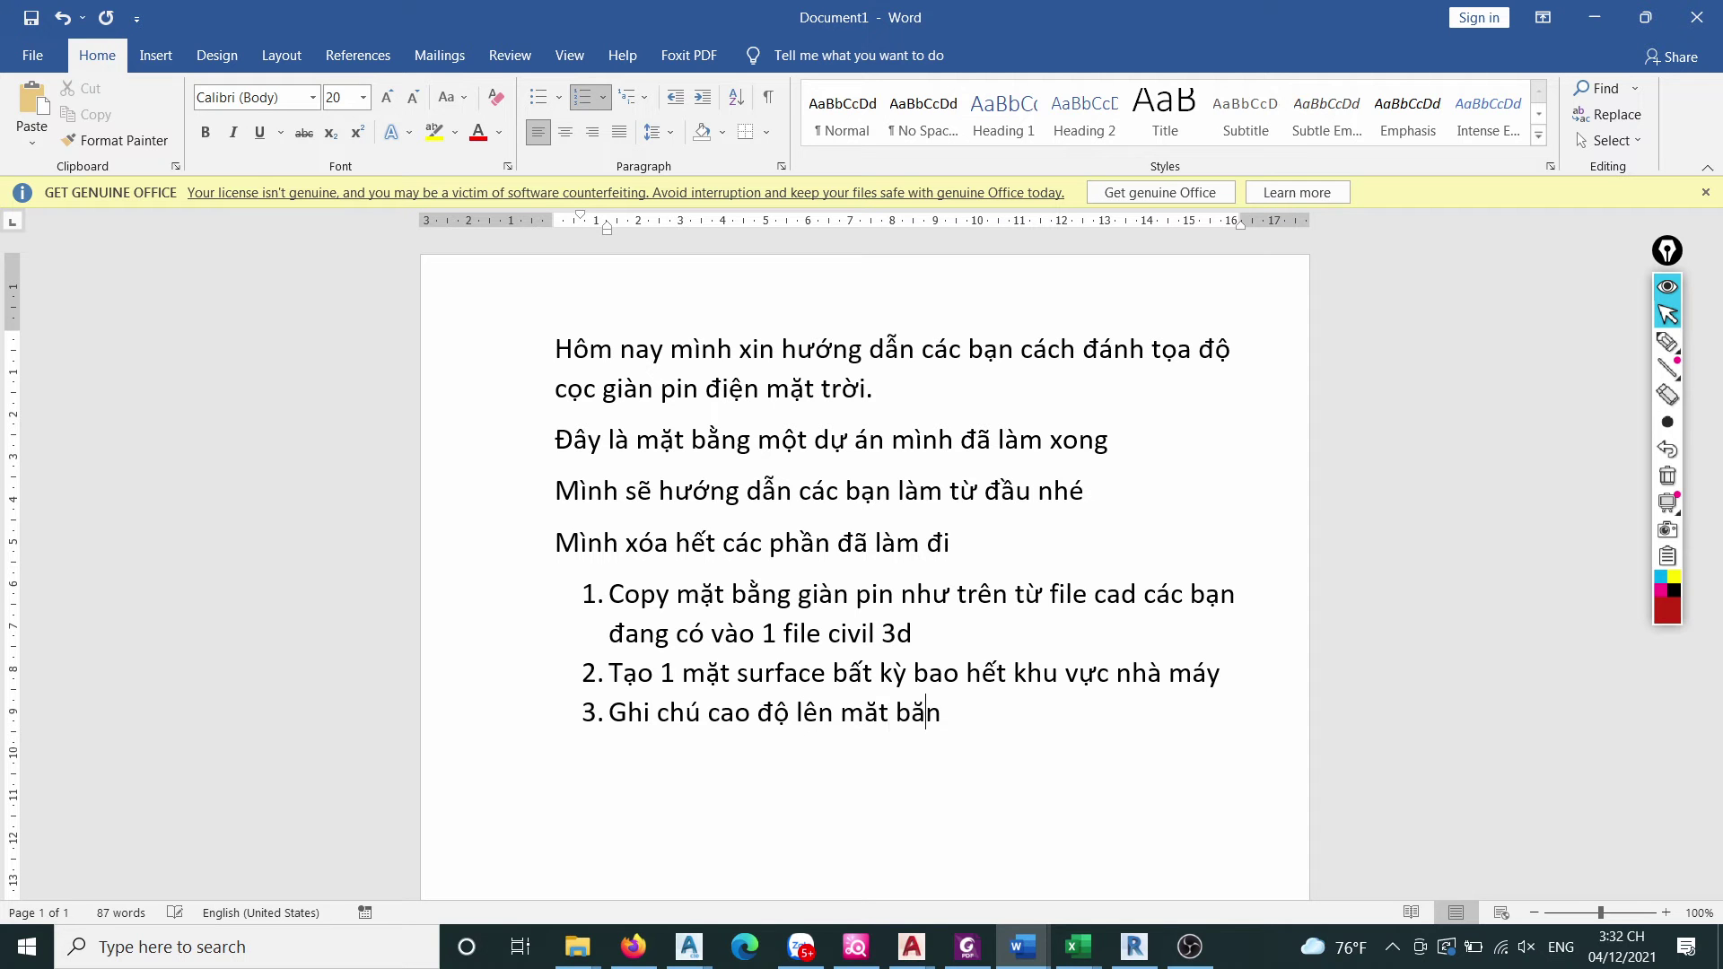
pyautogui.write(', xong chỉnh ')
pyautogui.write('sửa d')
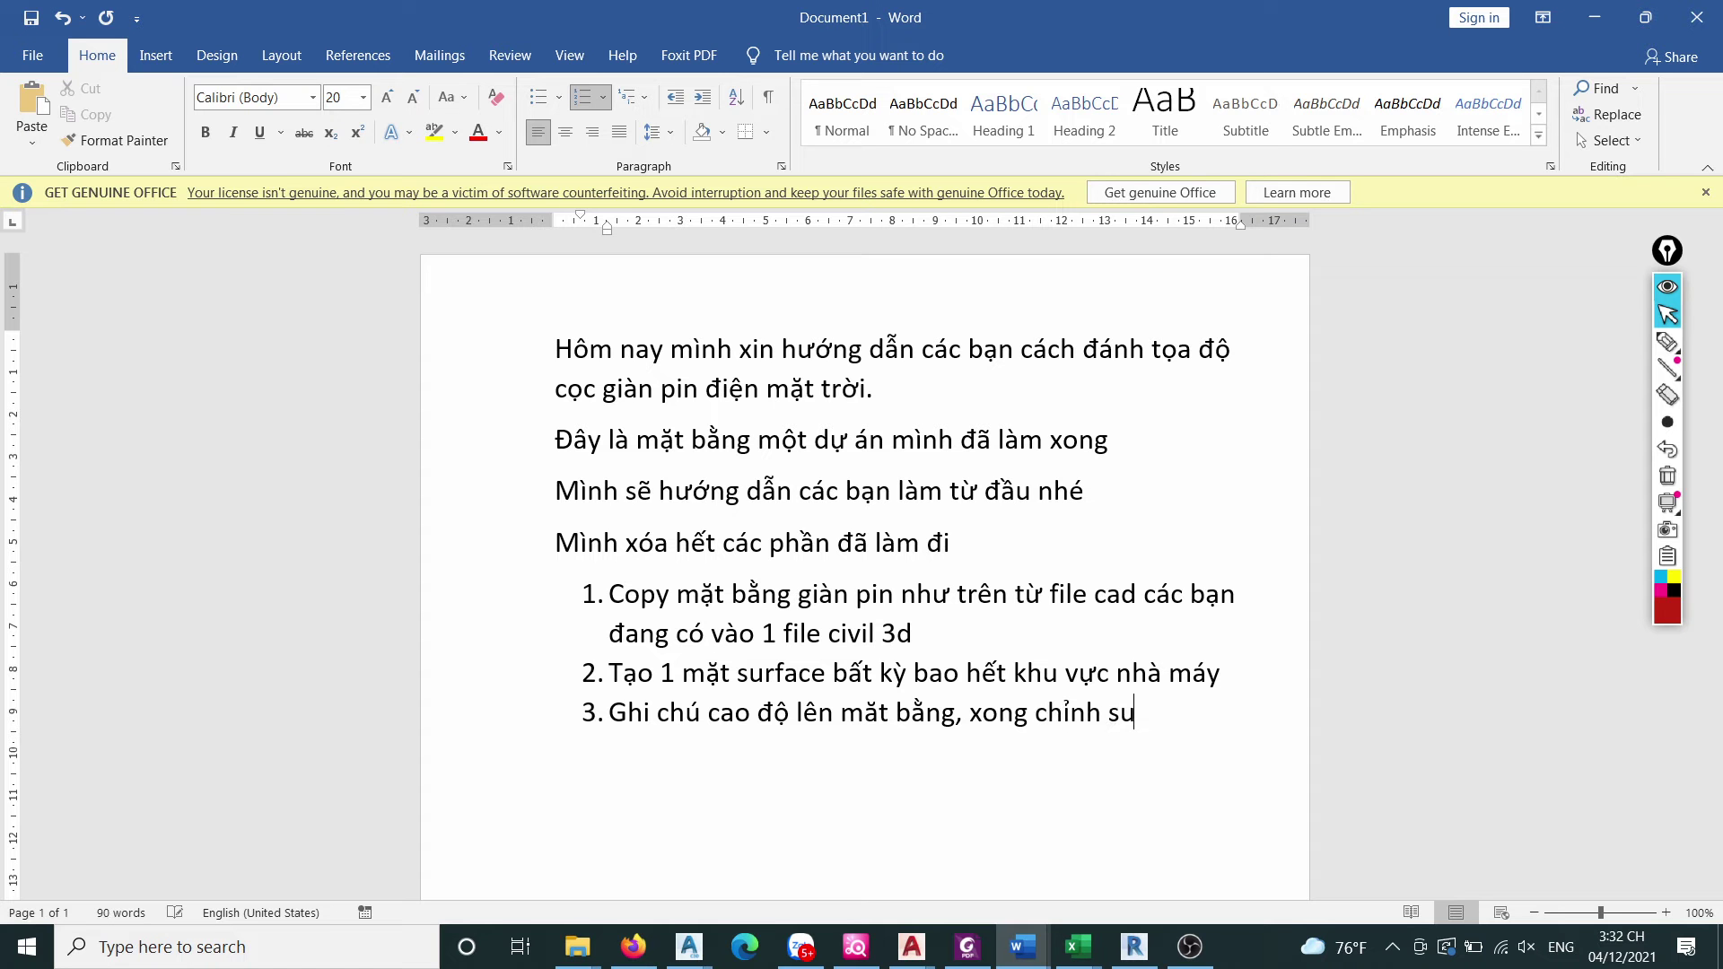
pyautogui.write('đê')
pyautogui.write(' cac')
pyautogui.write('is')
pyautogui.write('cao d')
pyautogui.write('oo')
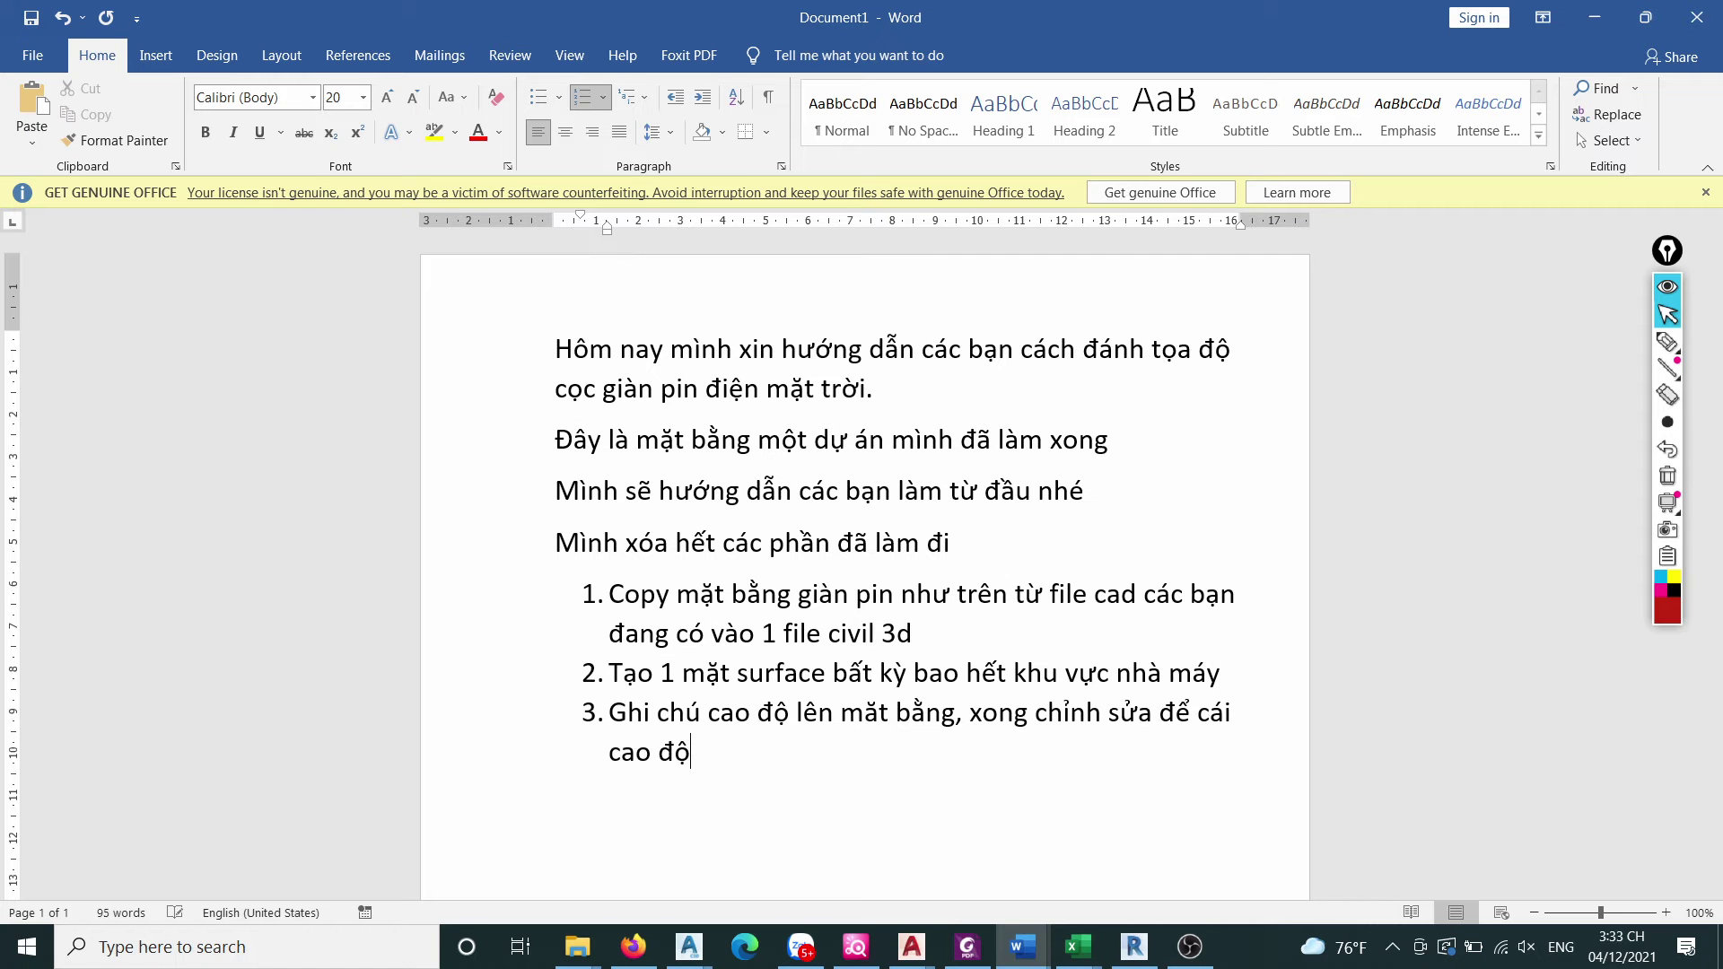
pyautogui.write(' thanhf toaj ddoo')
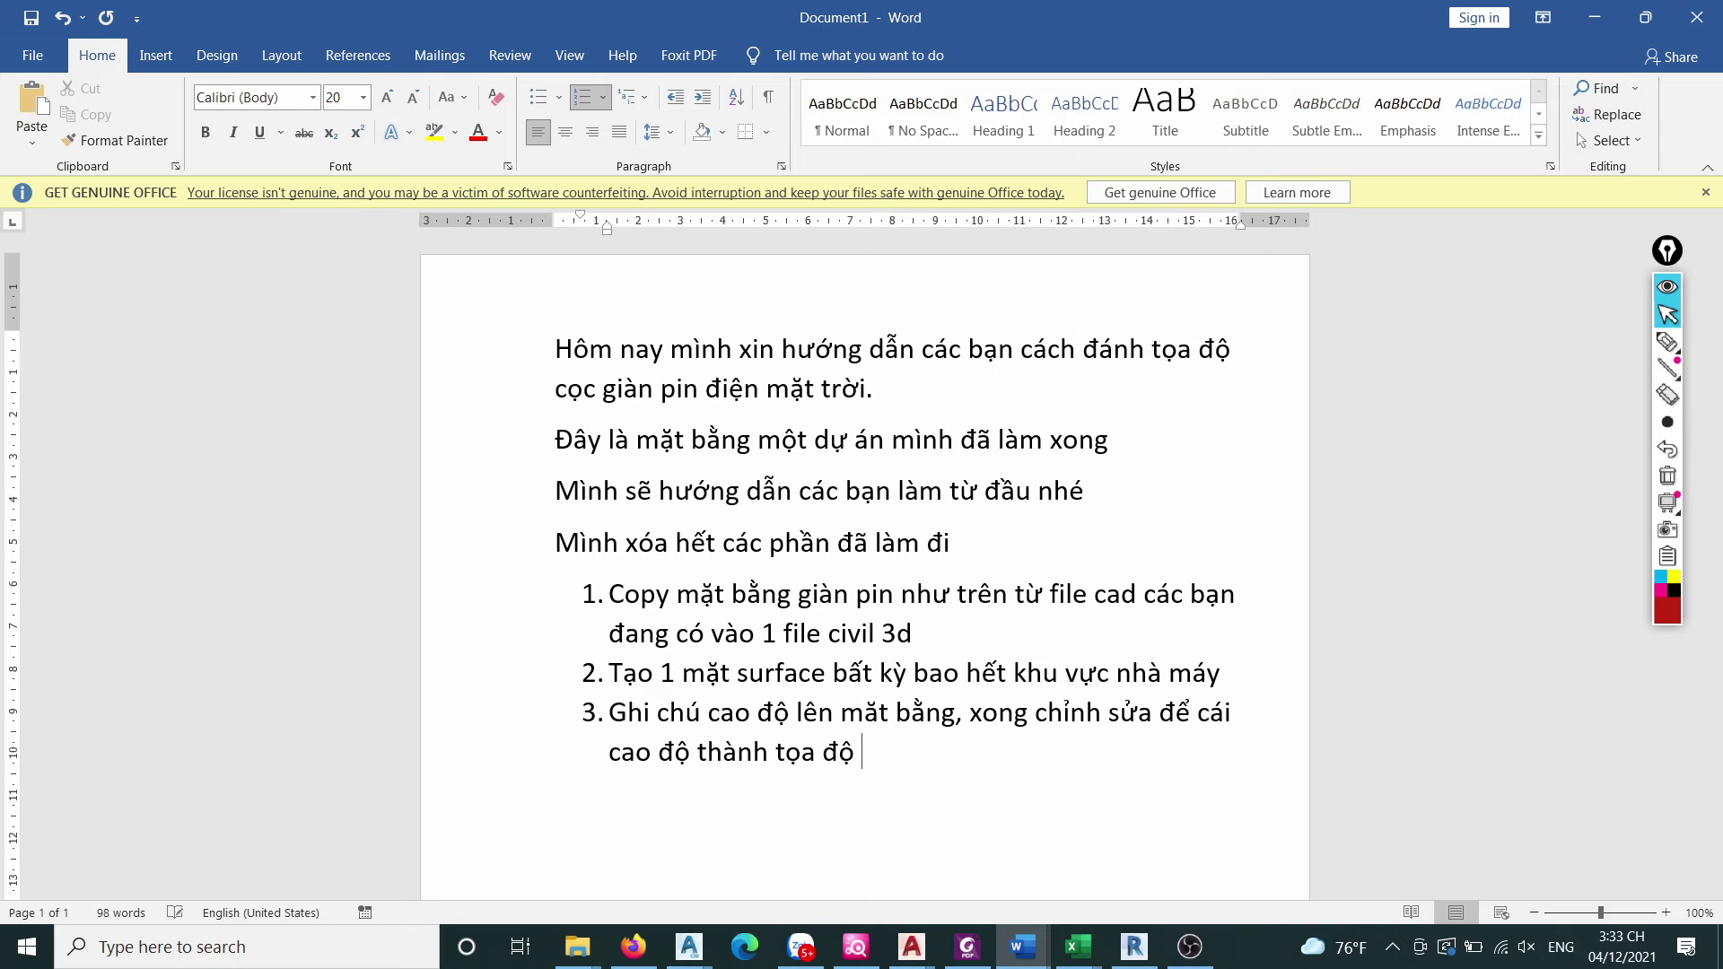
pyautogui.write('j X, Y')
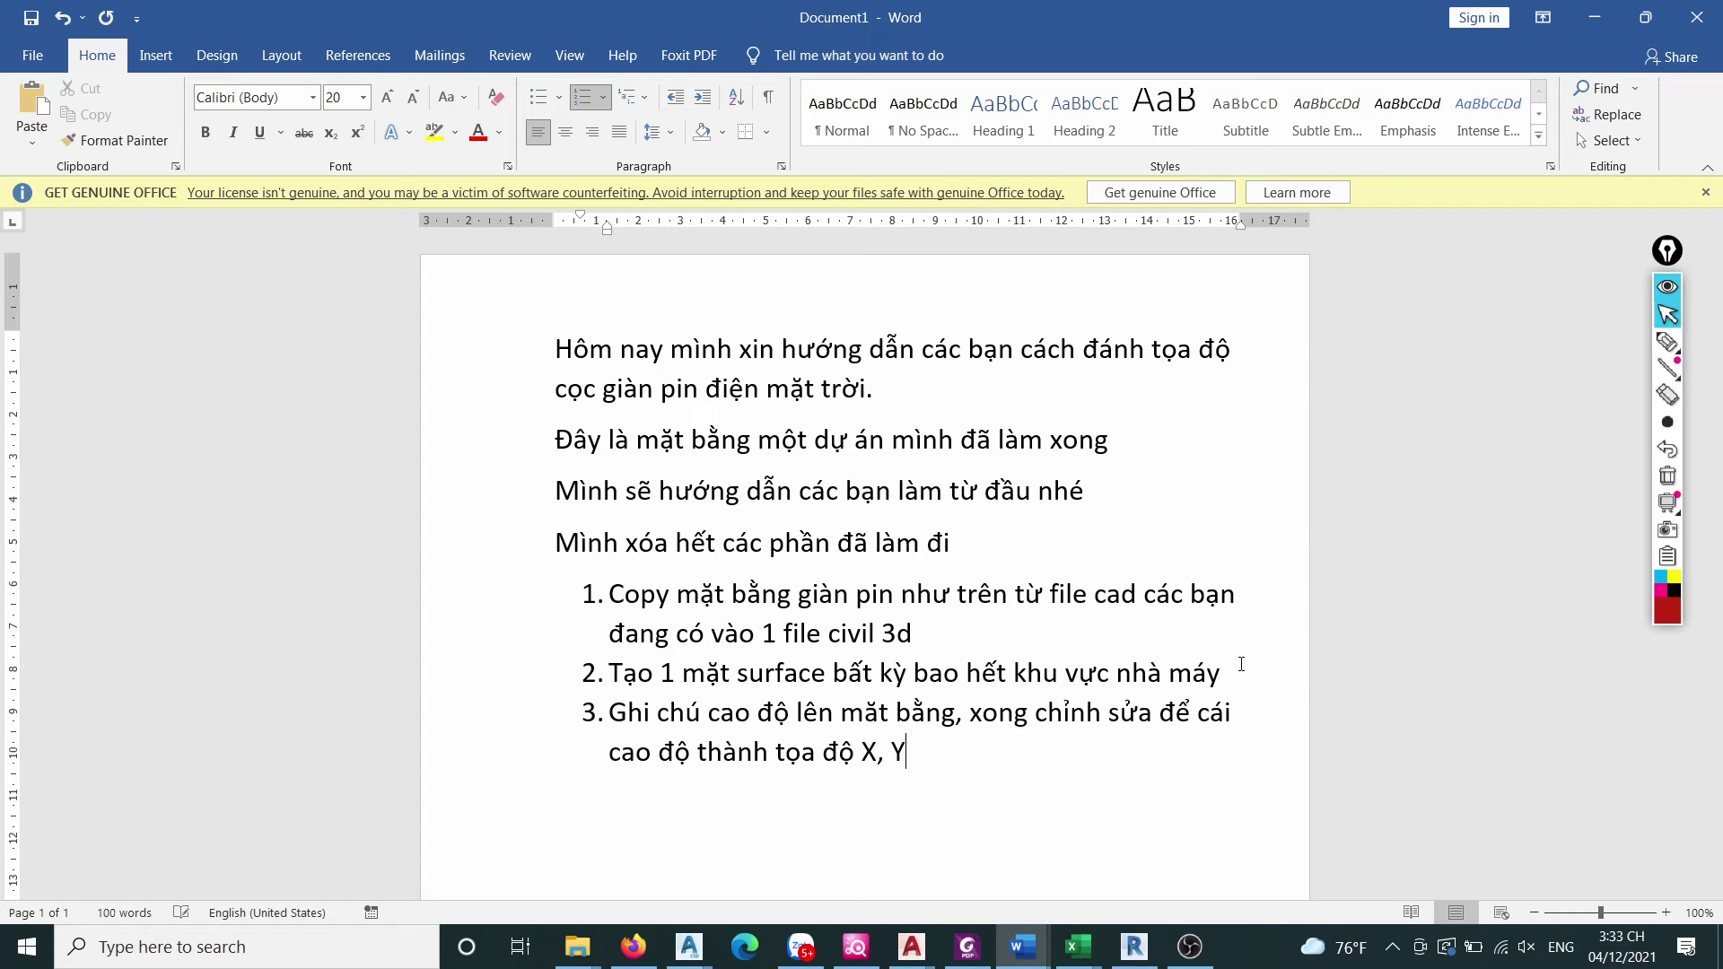
# Switch to Civil 3D and start adding a surface spot elevation label on the vd surface, picking its yellow boundary.
pyautogui.click(1595, 17)
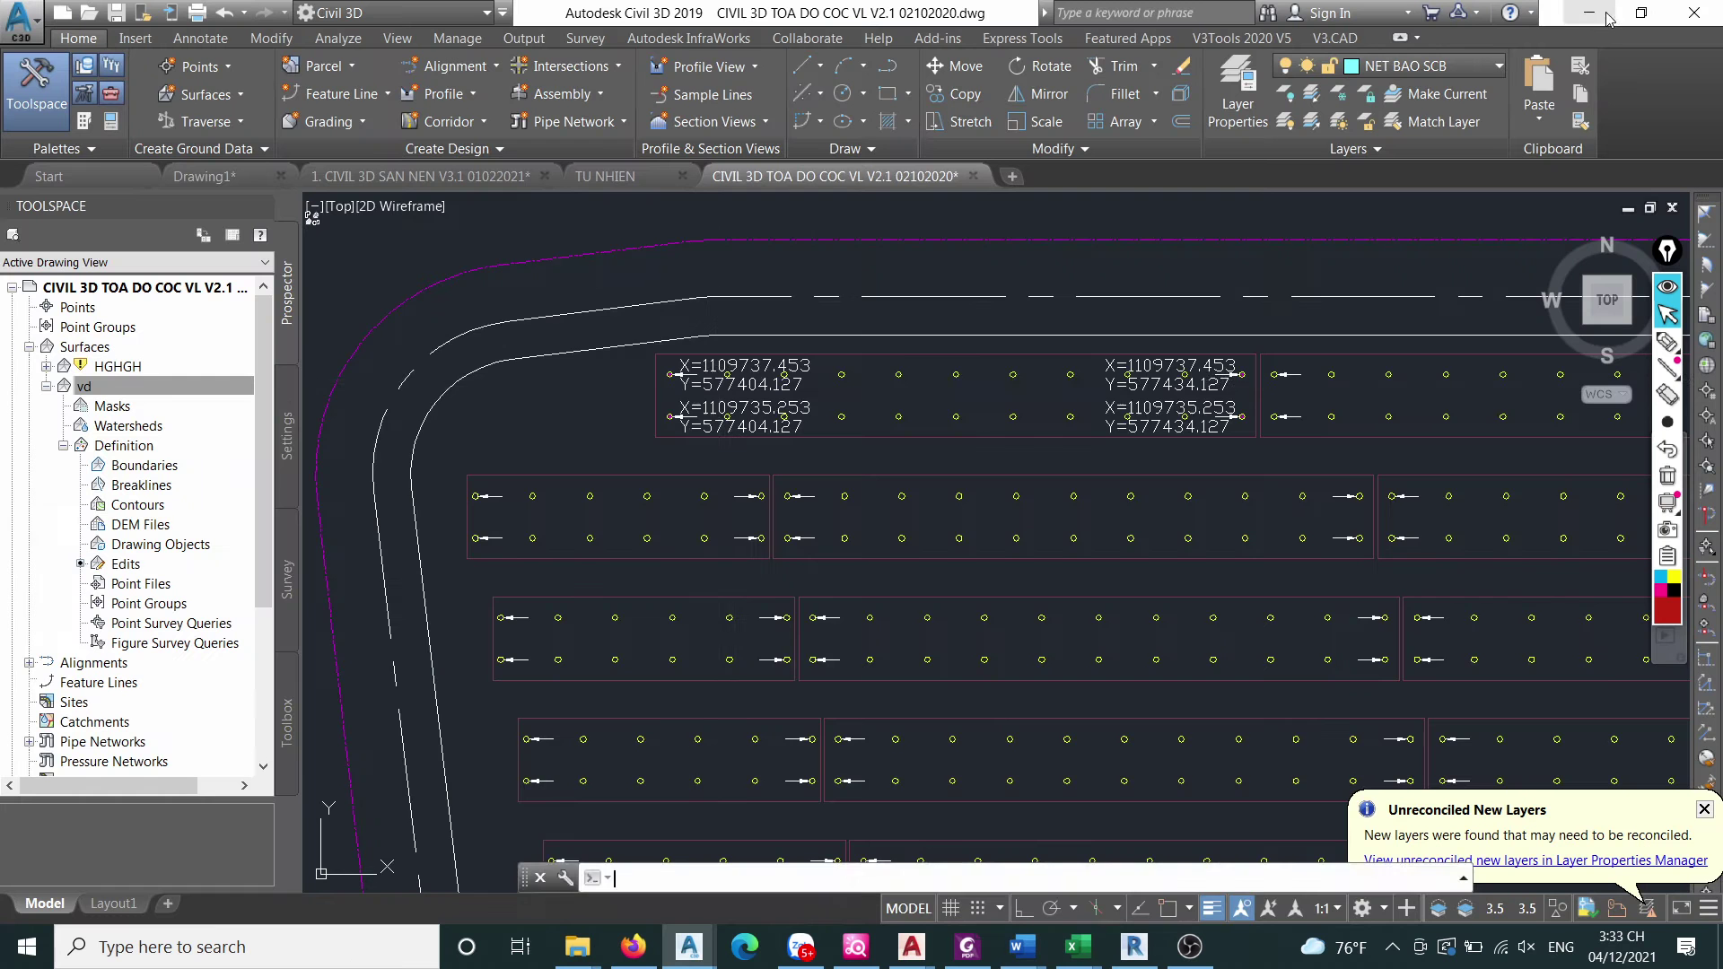
pyautogui.scroll(8, 485, 497)
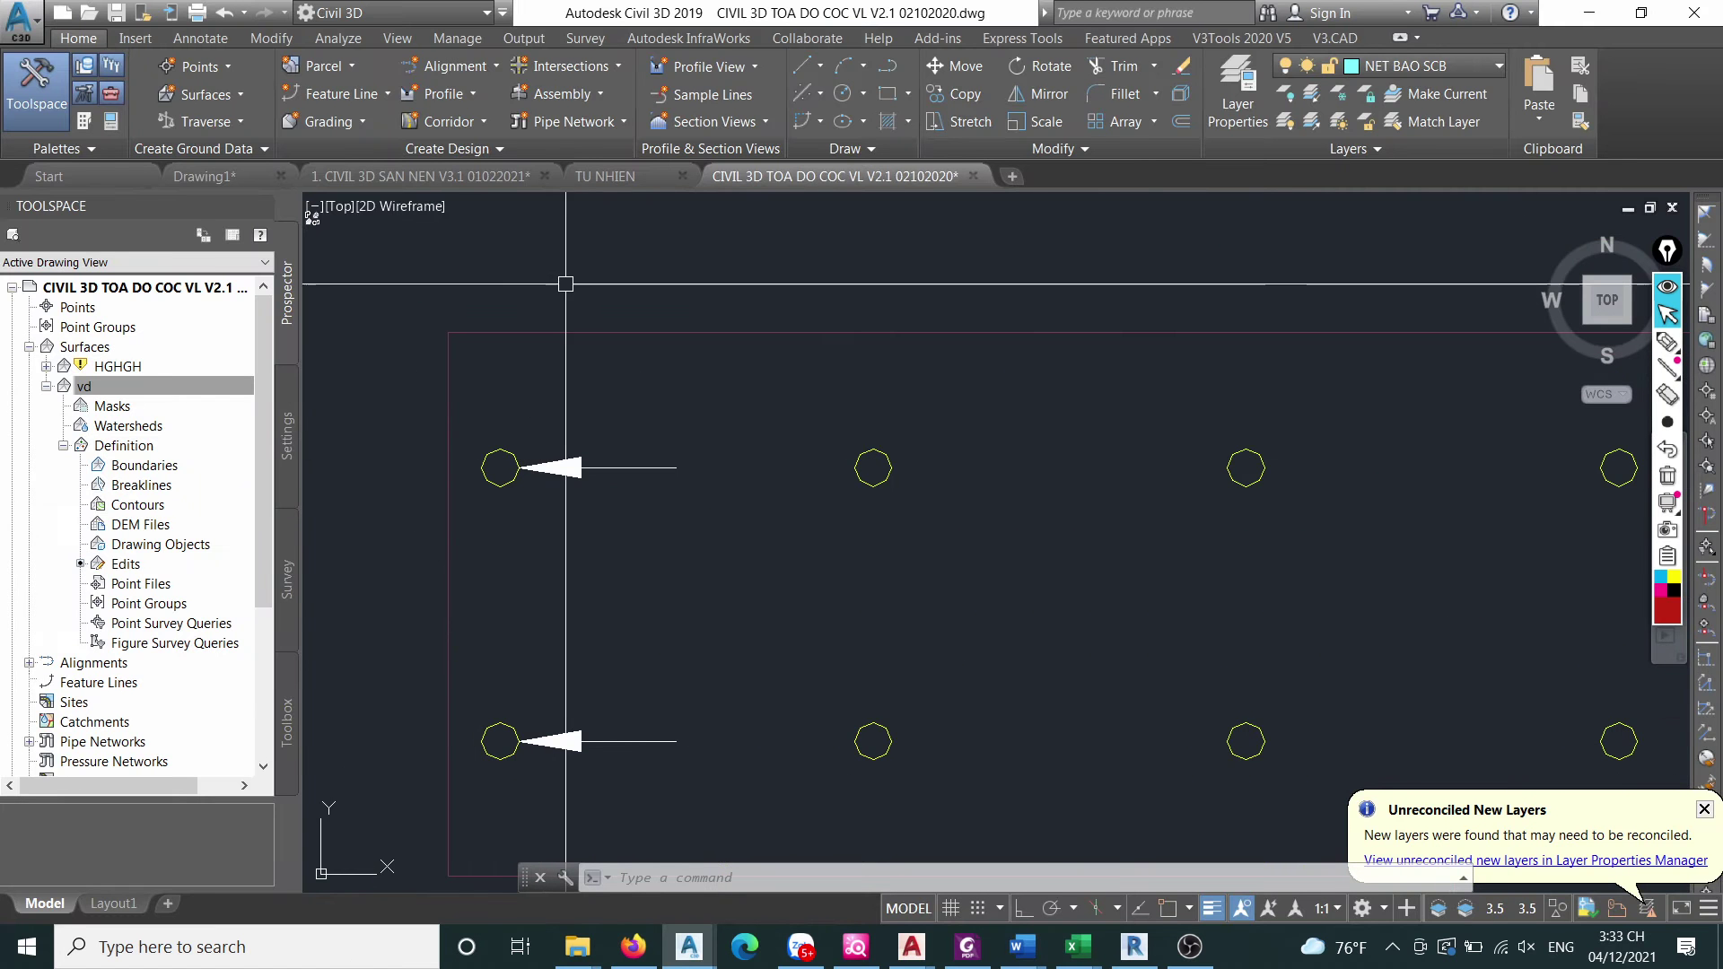
pyautogui.click(202, 39)
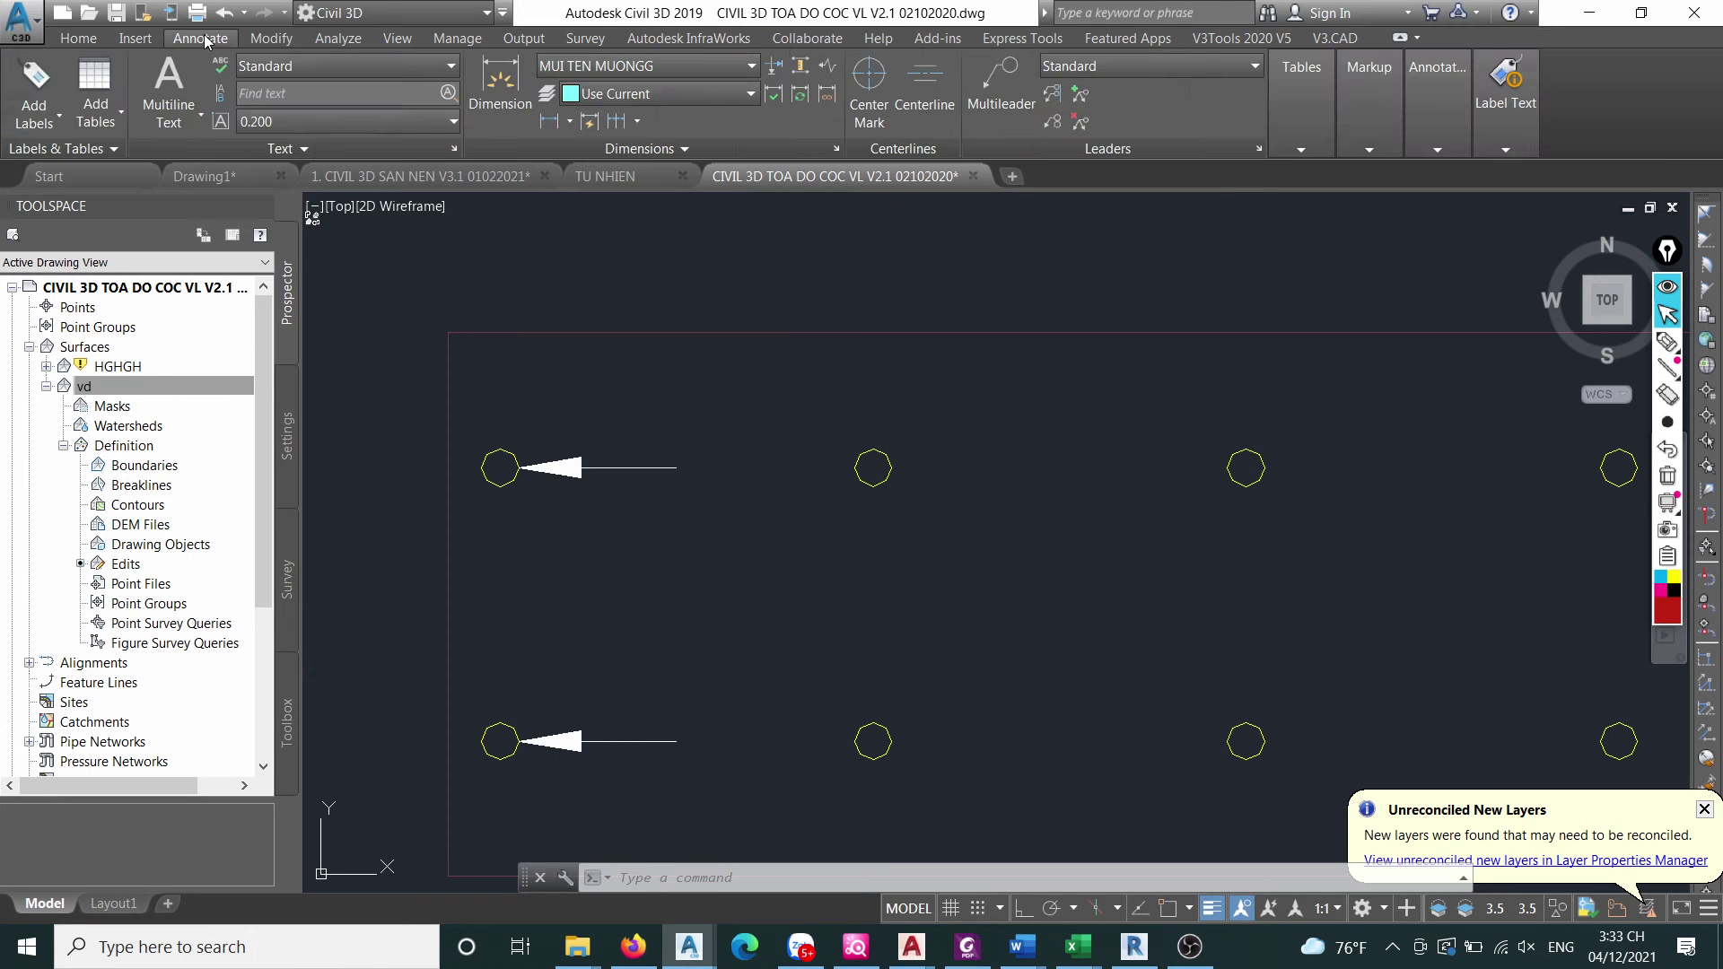
pyautogui.click(50, 119)
pyautogui.moveTo(225, 150)
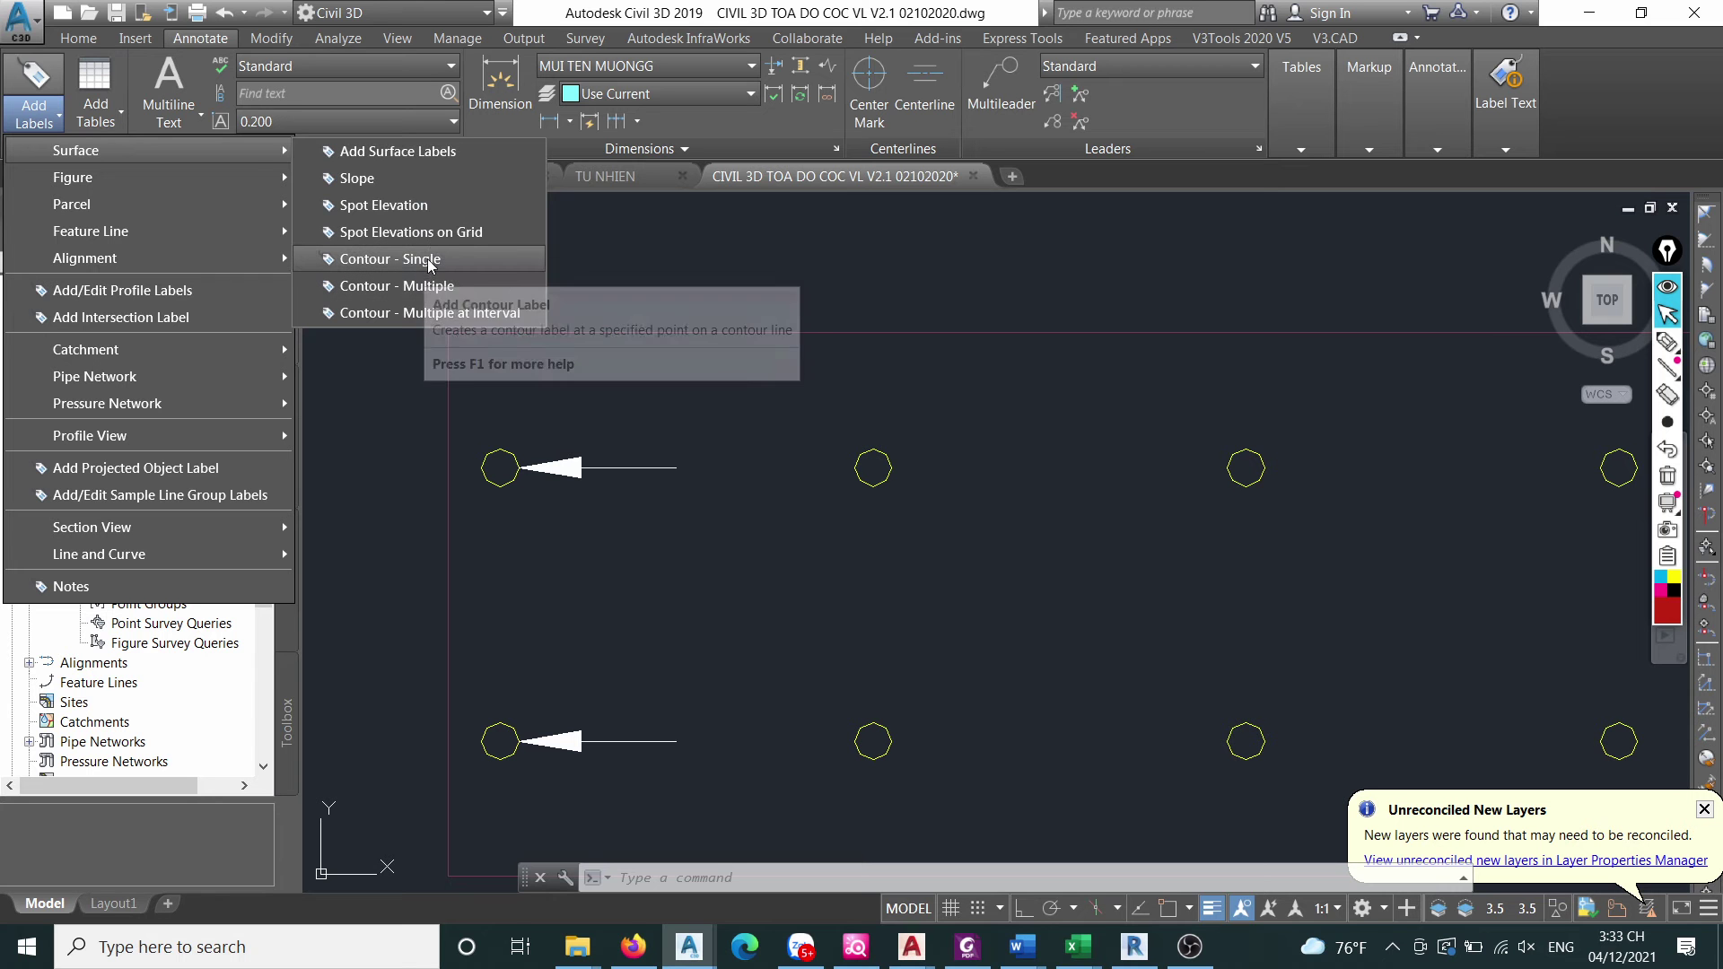
pyautogui.click(396, 206)
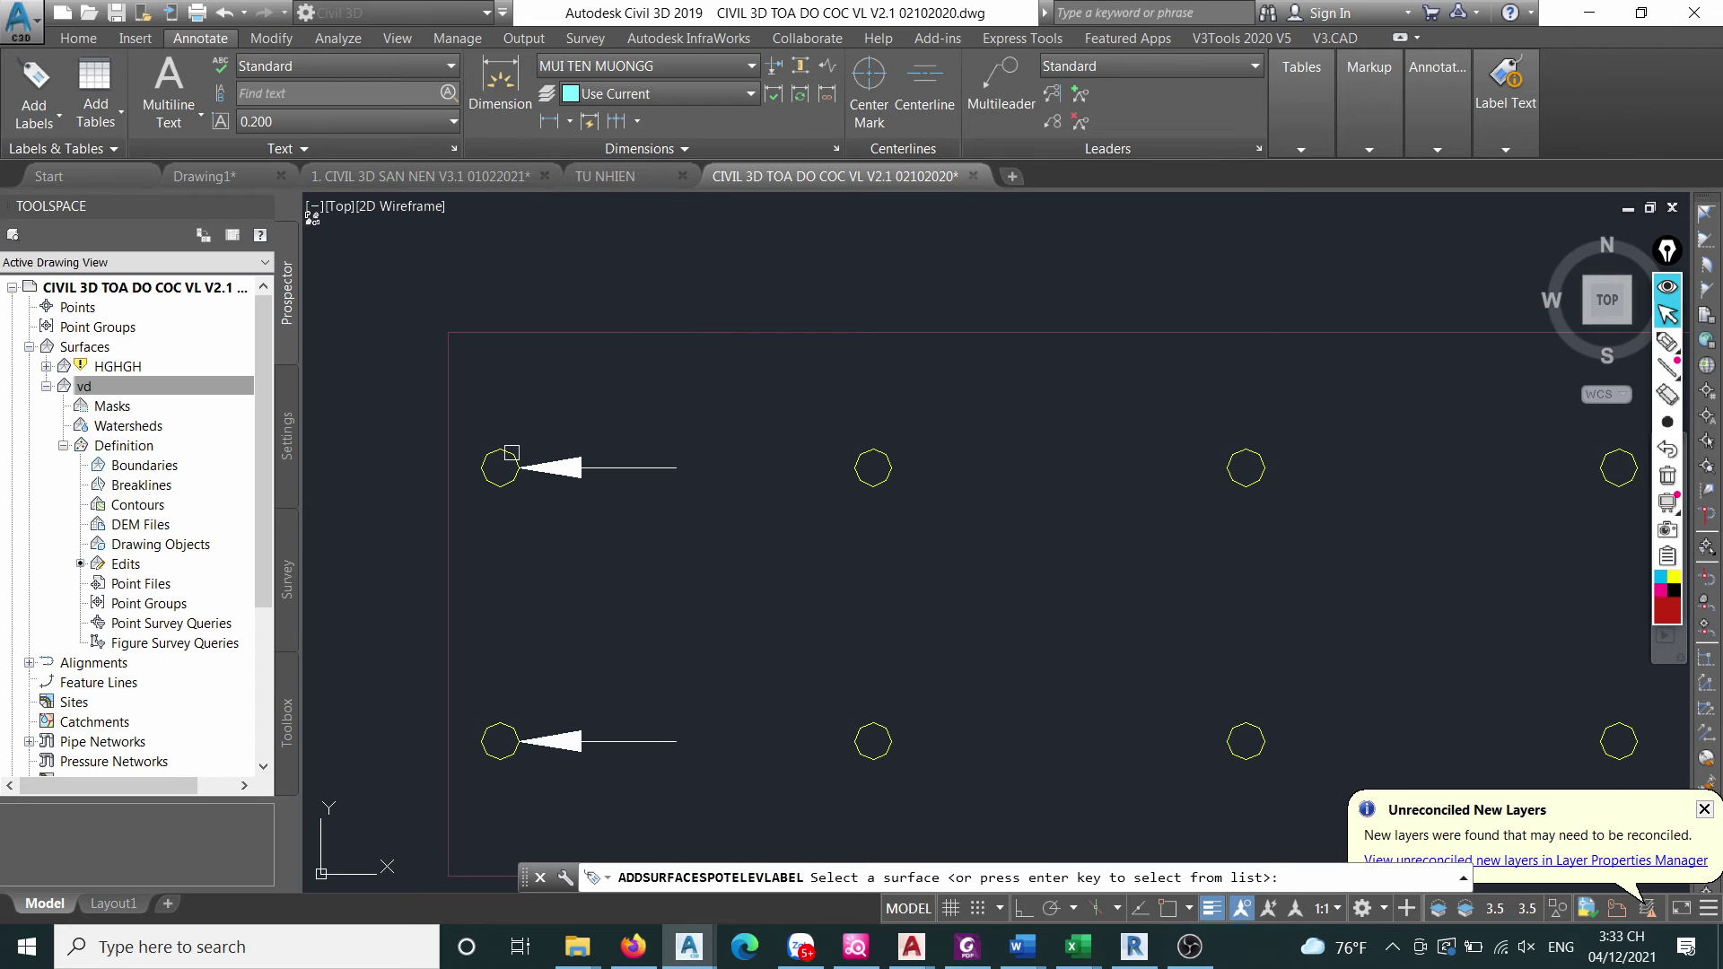
pyautogui.scroll(-5, 654, 392)
pyautogui.scroll(3, 654, 391)
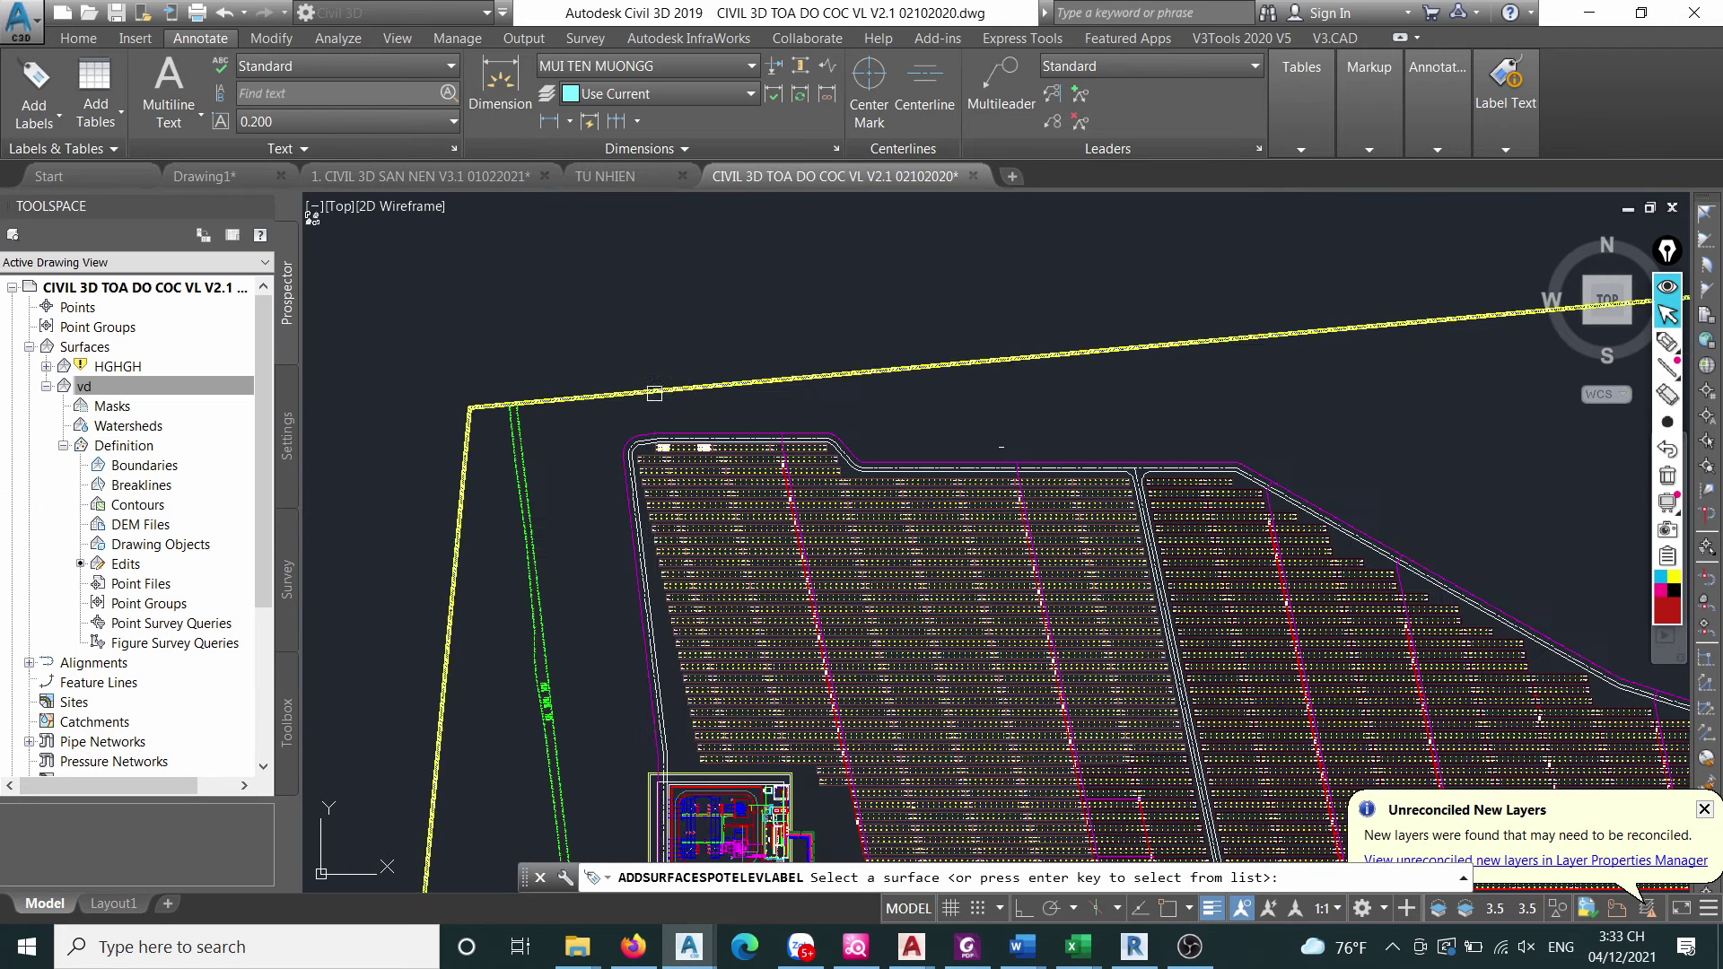
pyautogui.click(654, 391)
# Place one spot elevation label at the centre of the upper-left pile in the second row's first solar panel frame.
pyautogui.scroll(10, 519, 373)
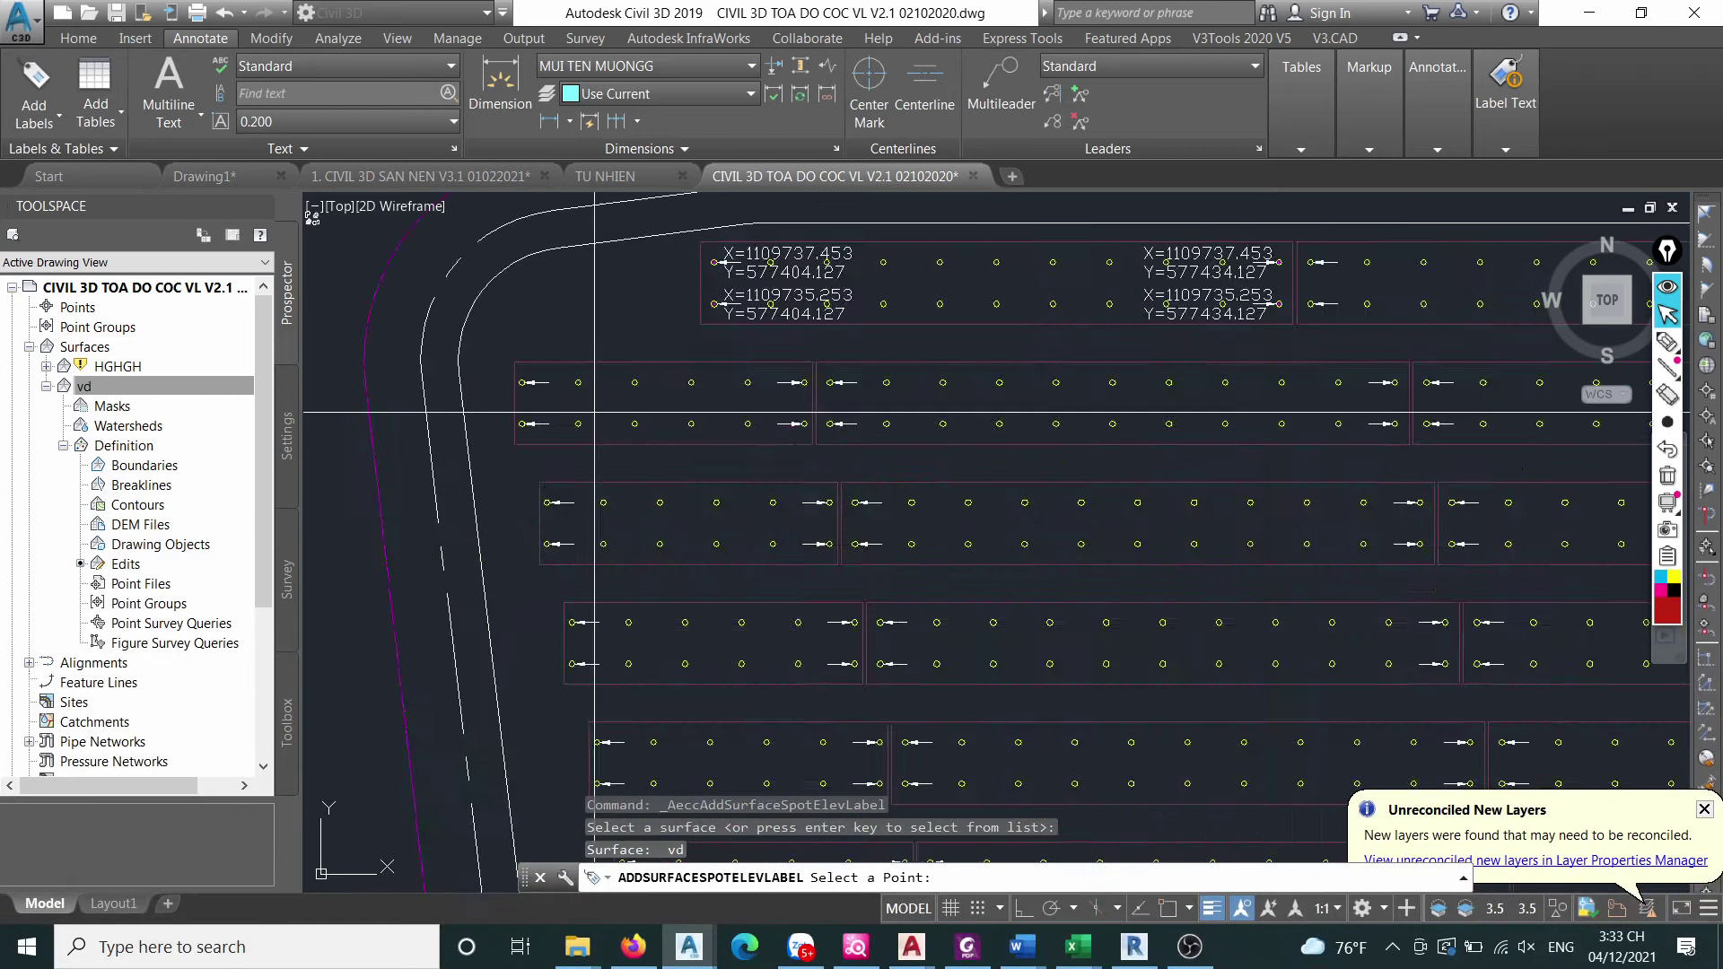
pyautogui.scroll(-8, 520, 372)
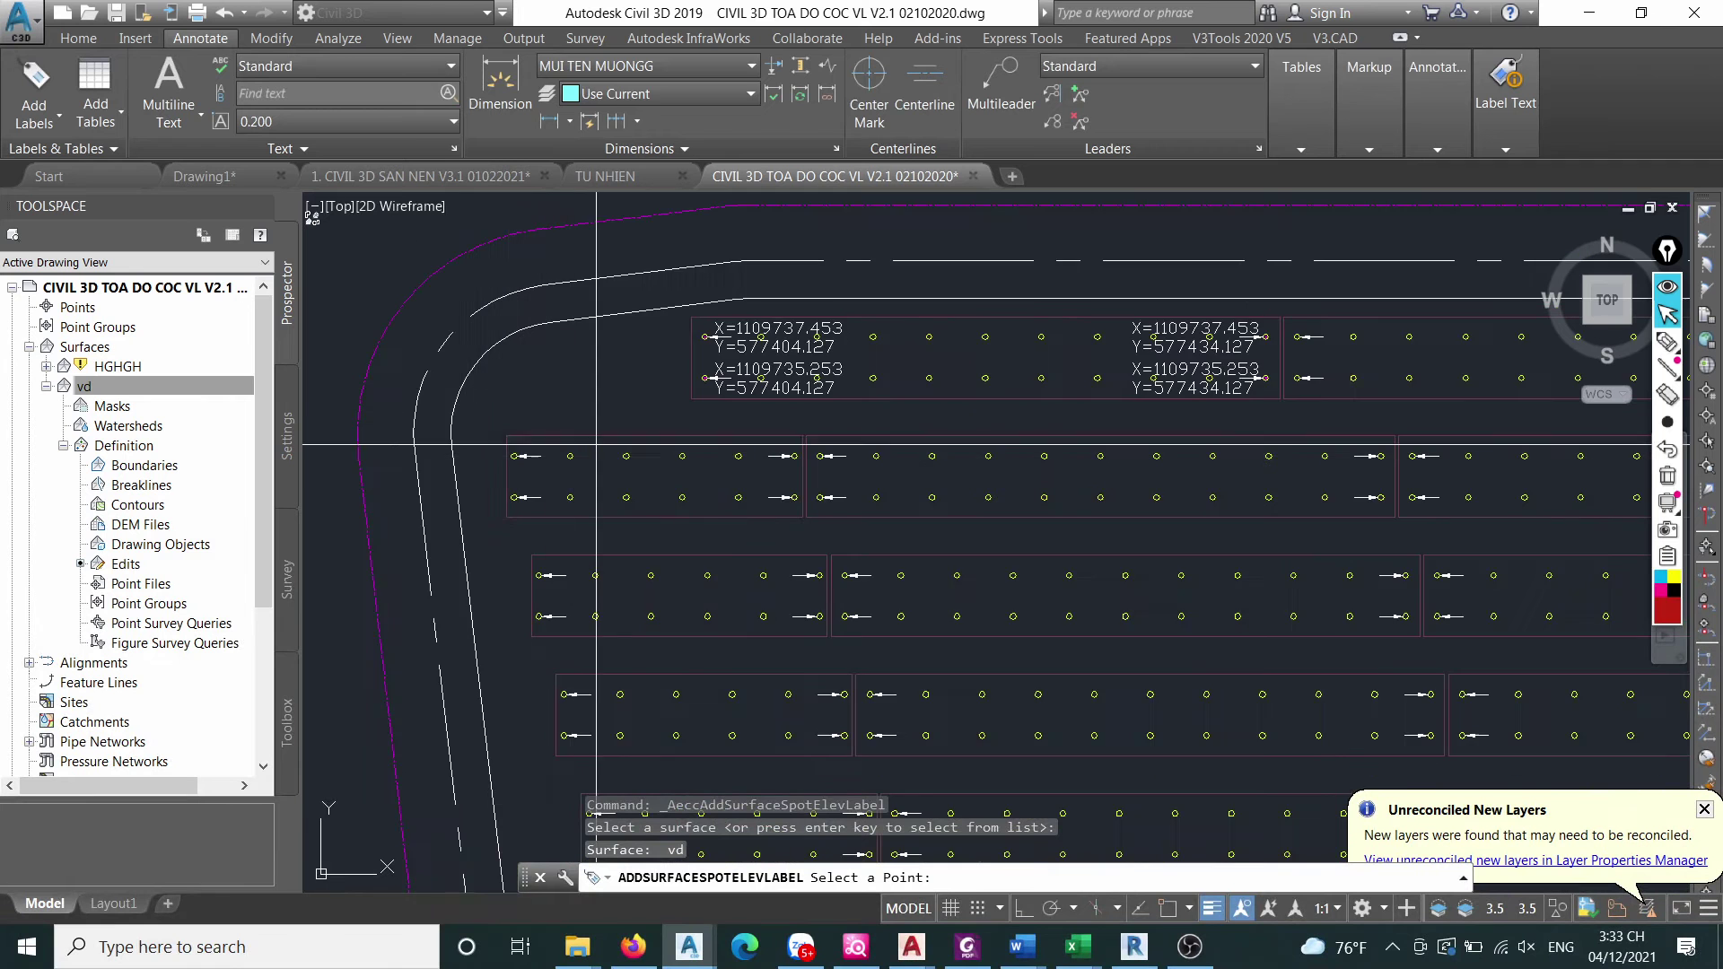
pyautogui.scroll(2, 692, 337)
pyautogui.scroll(5, 813, 347)
pyautogui.scroll(-5, 853, 328)
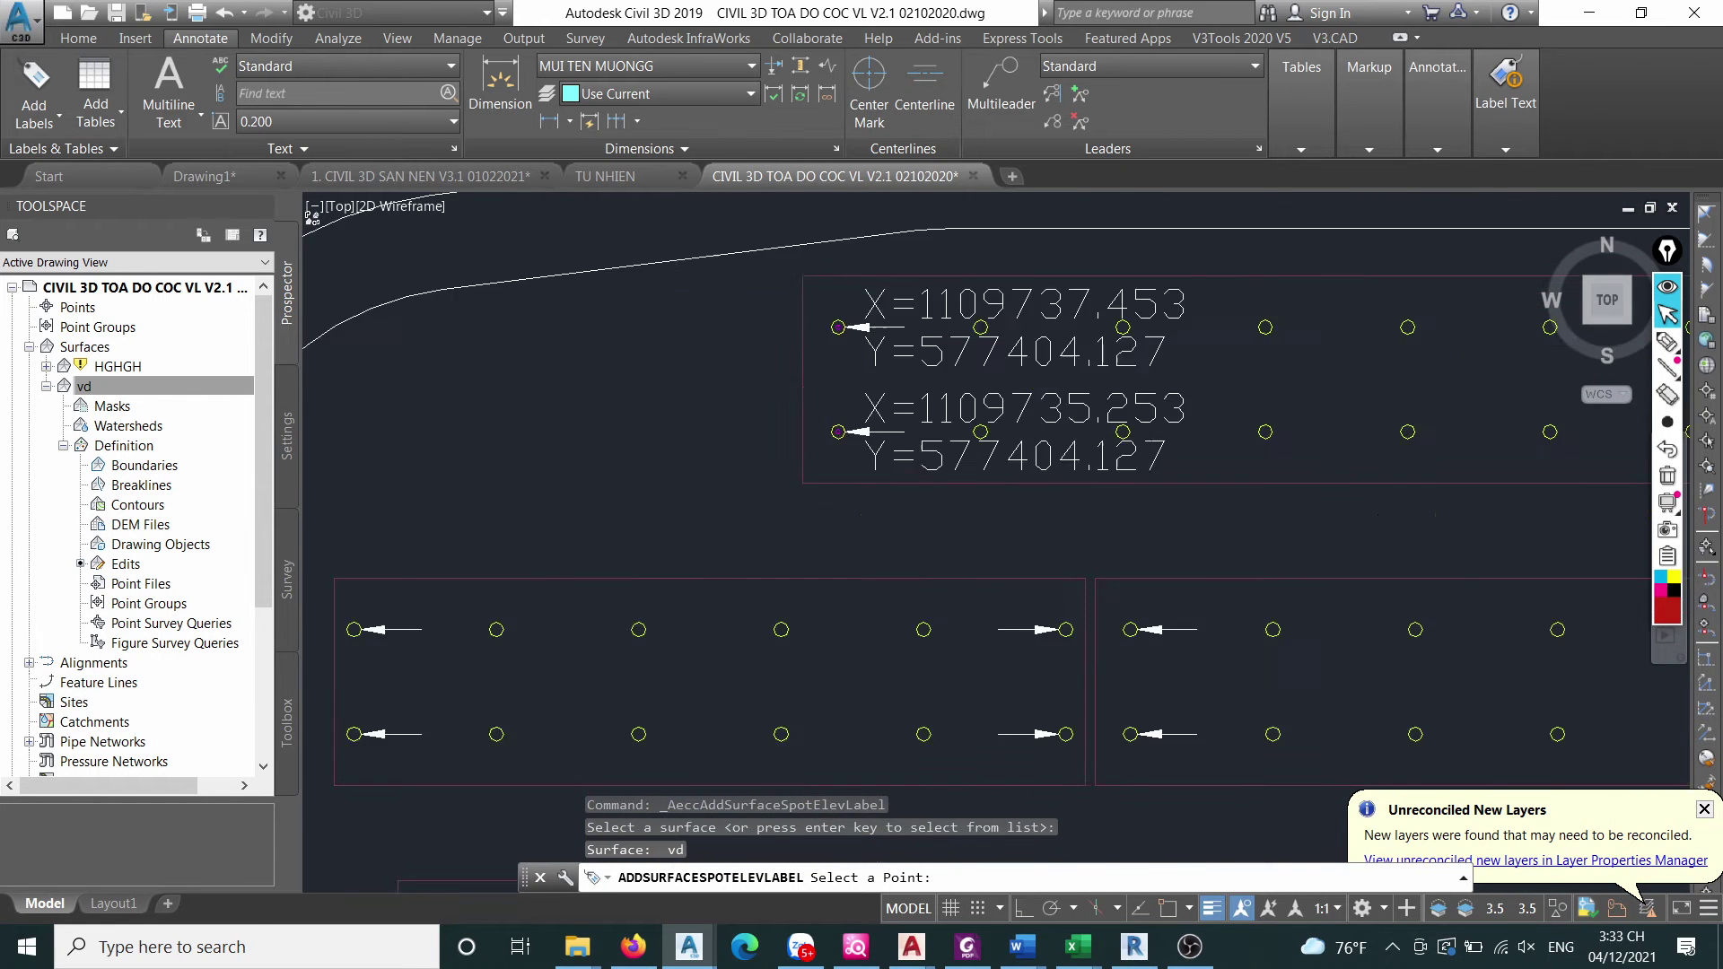
pyautogui.scroll(5, 846, 325)
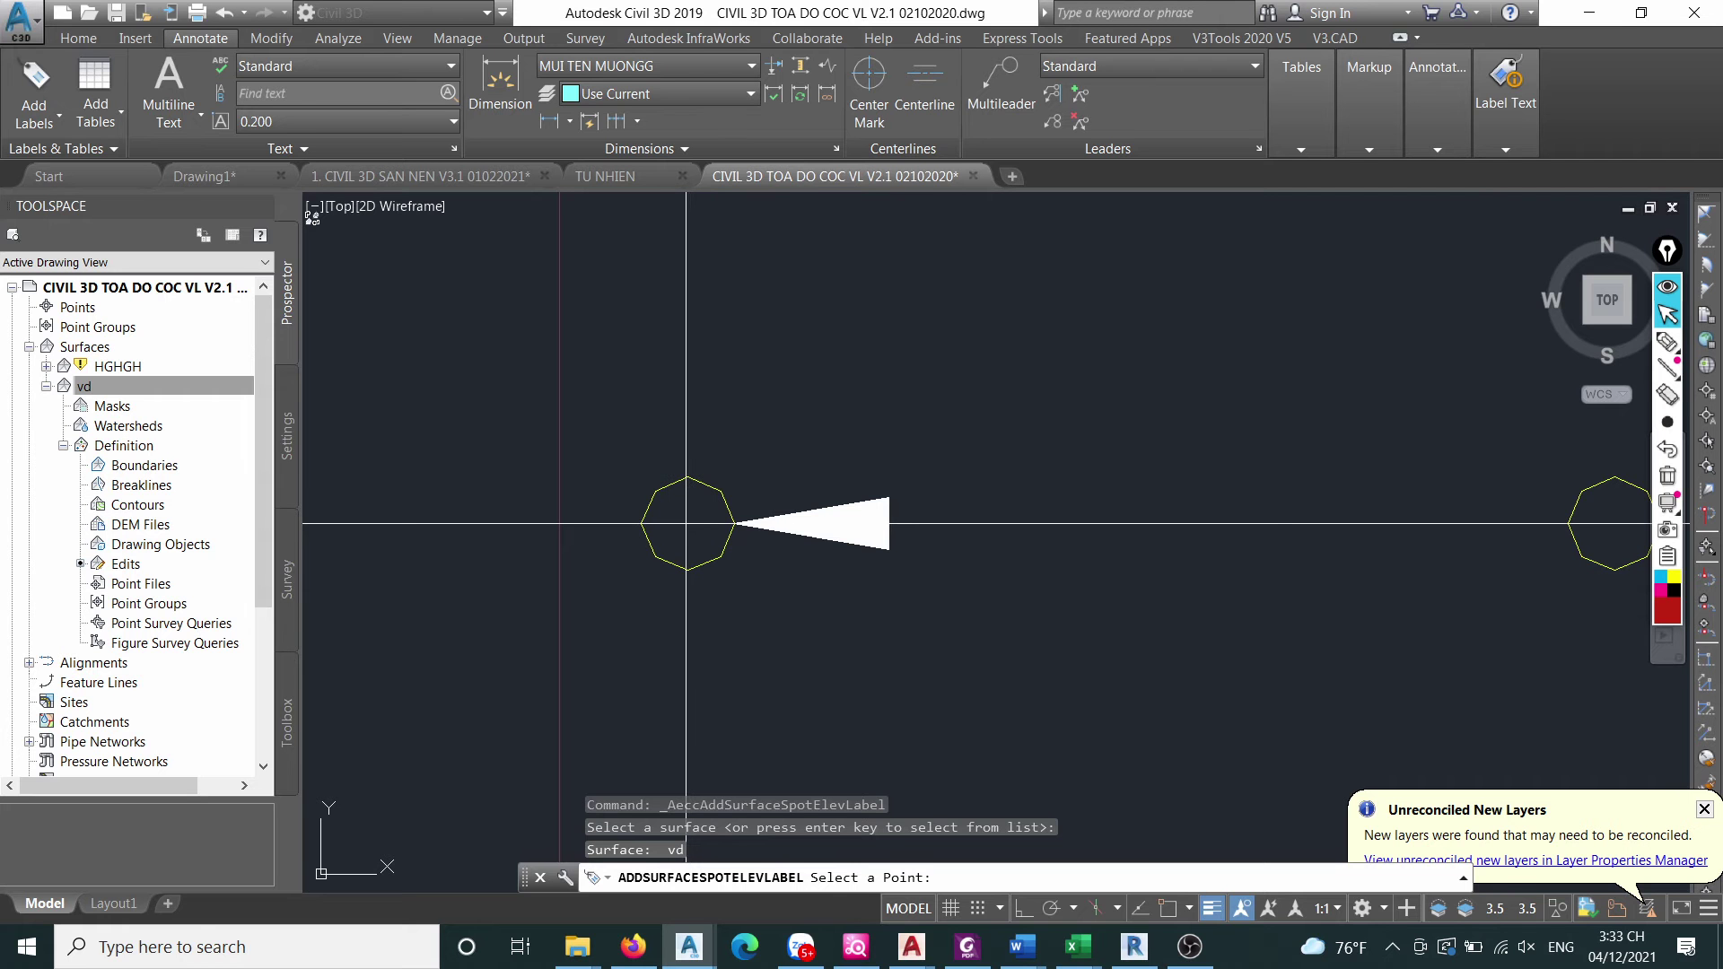
pyautogui.scroll(5, 604, 460)
pyautogui.scroll(-6, 604, 460)
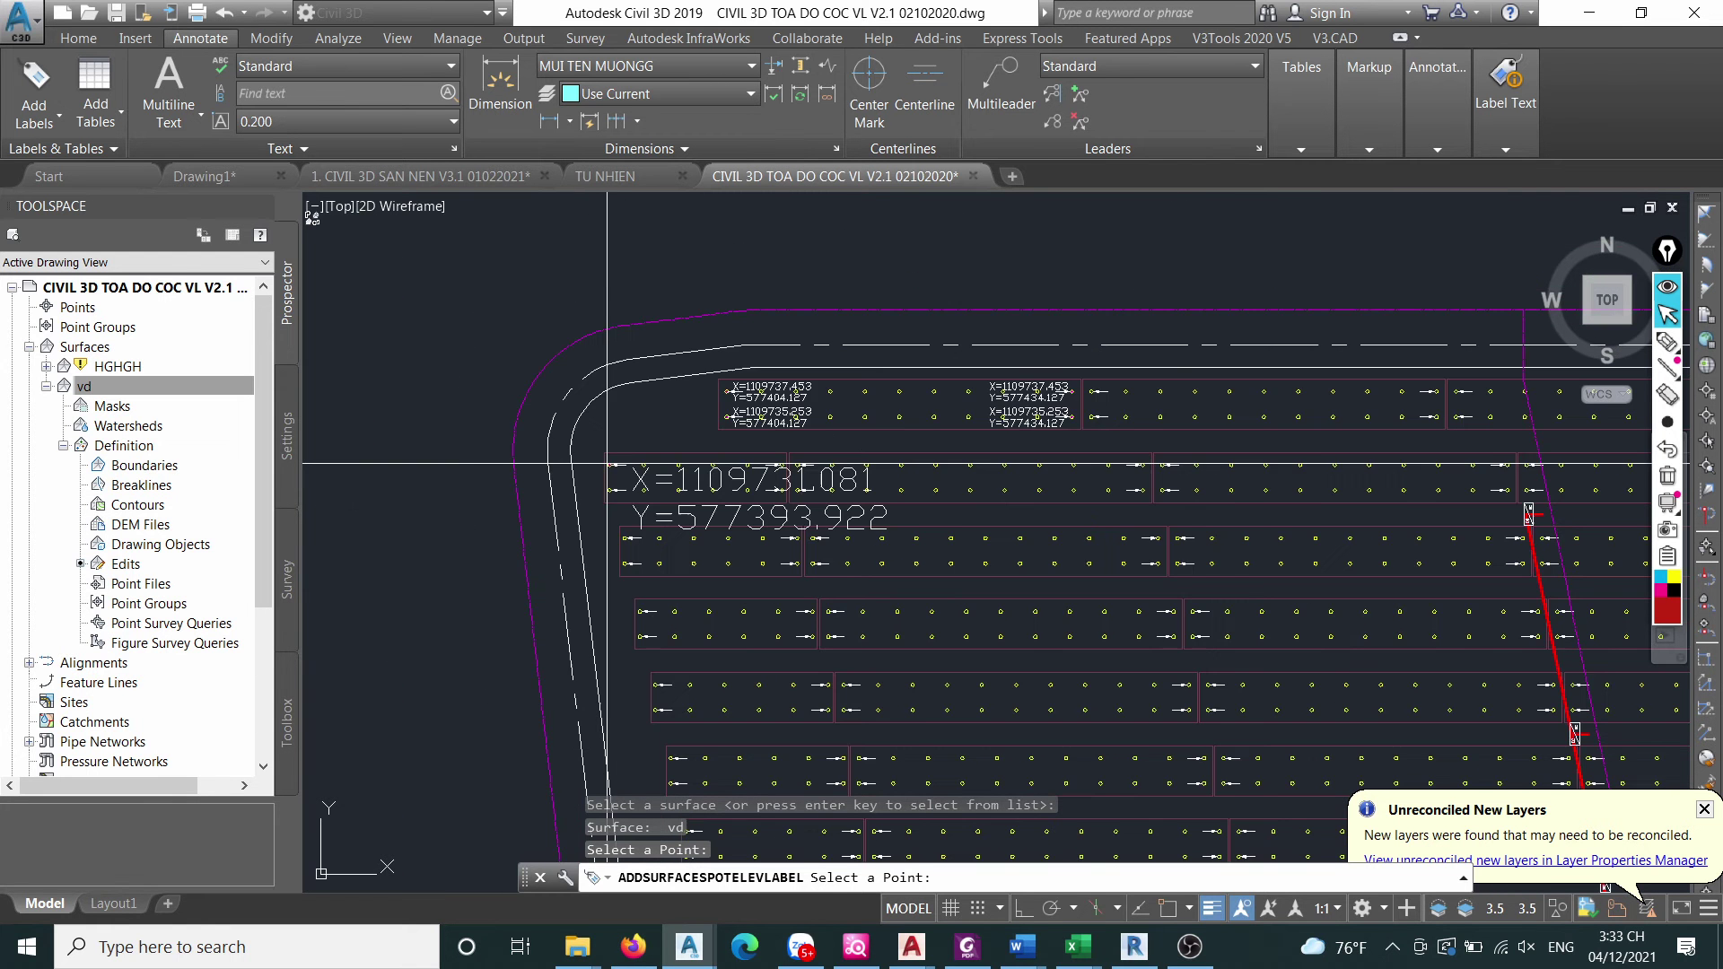
pyautogui.scroll(5, 608, 463)
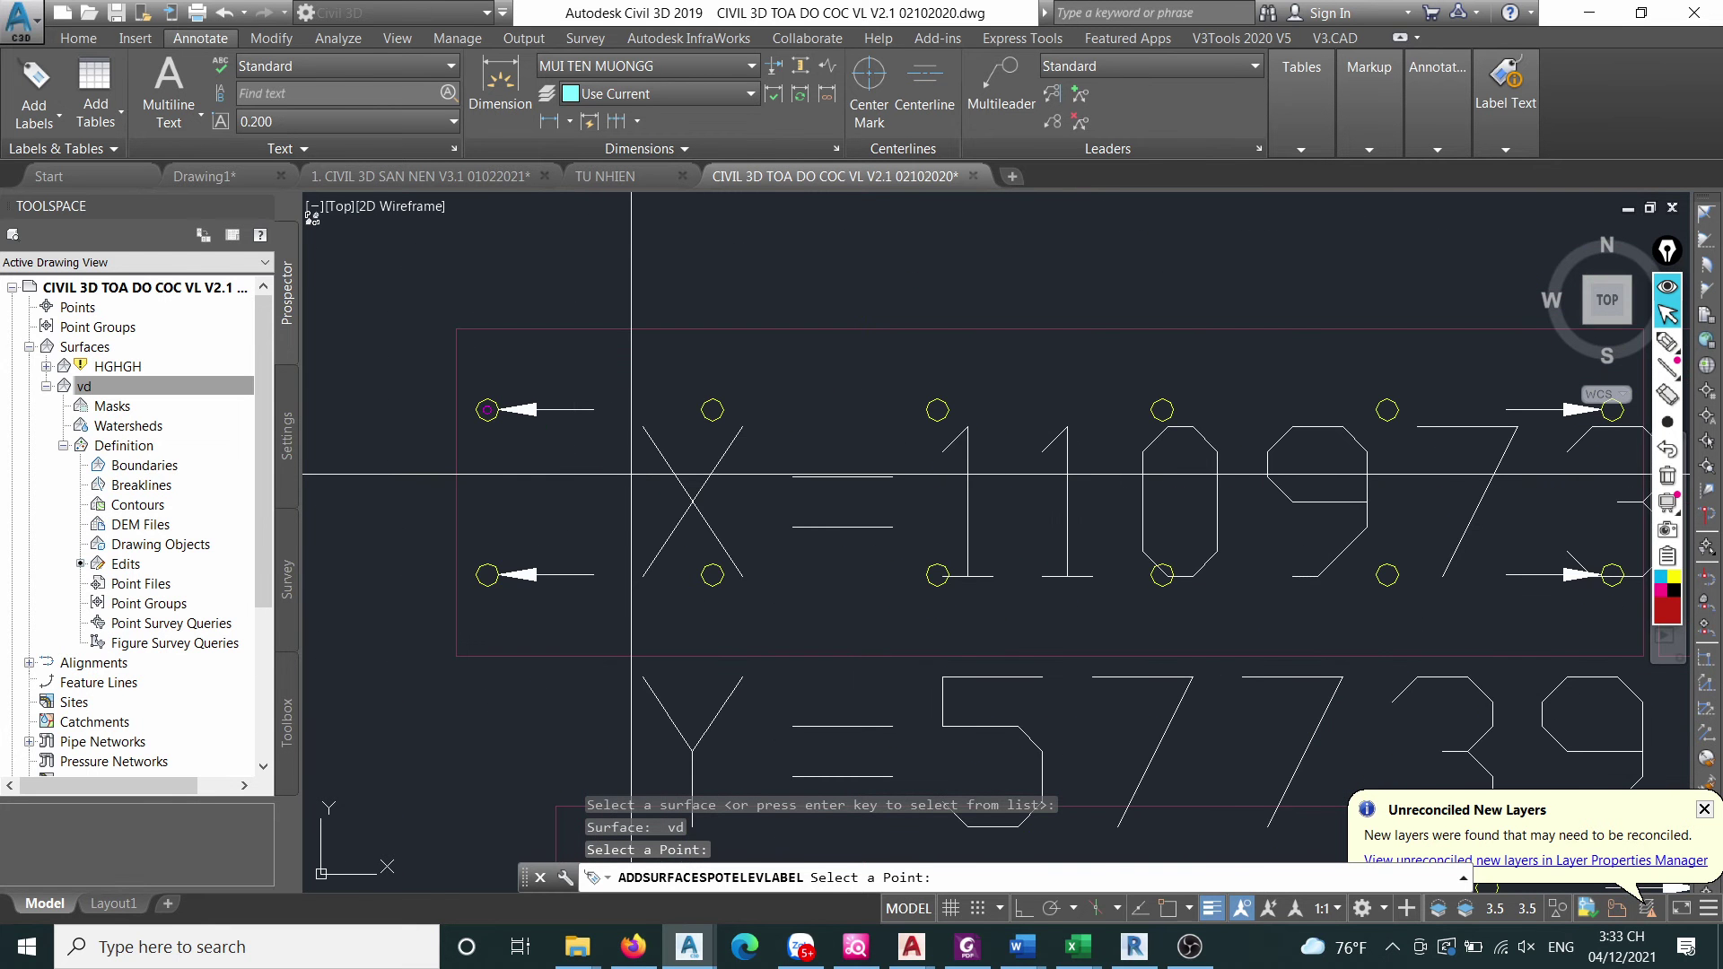
pyautogui.press('Return')
pyautogui.click(669, 477)
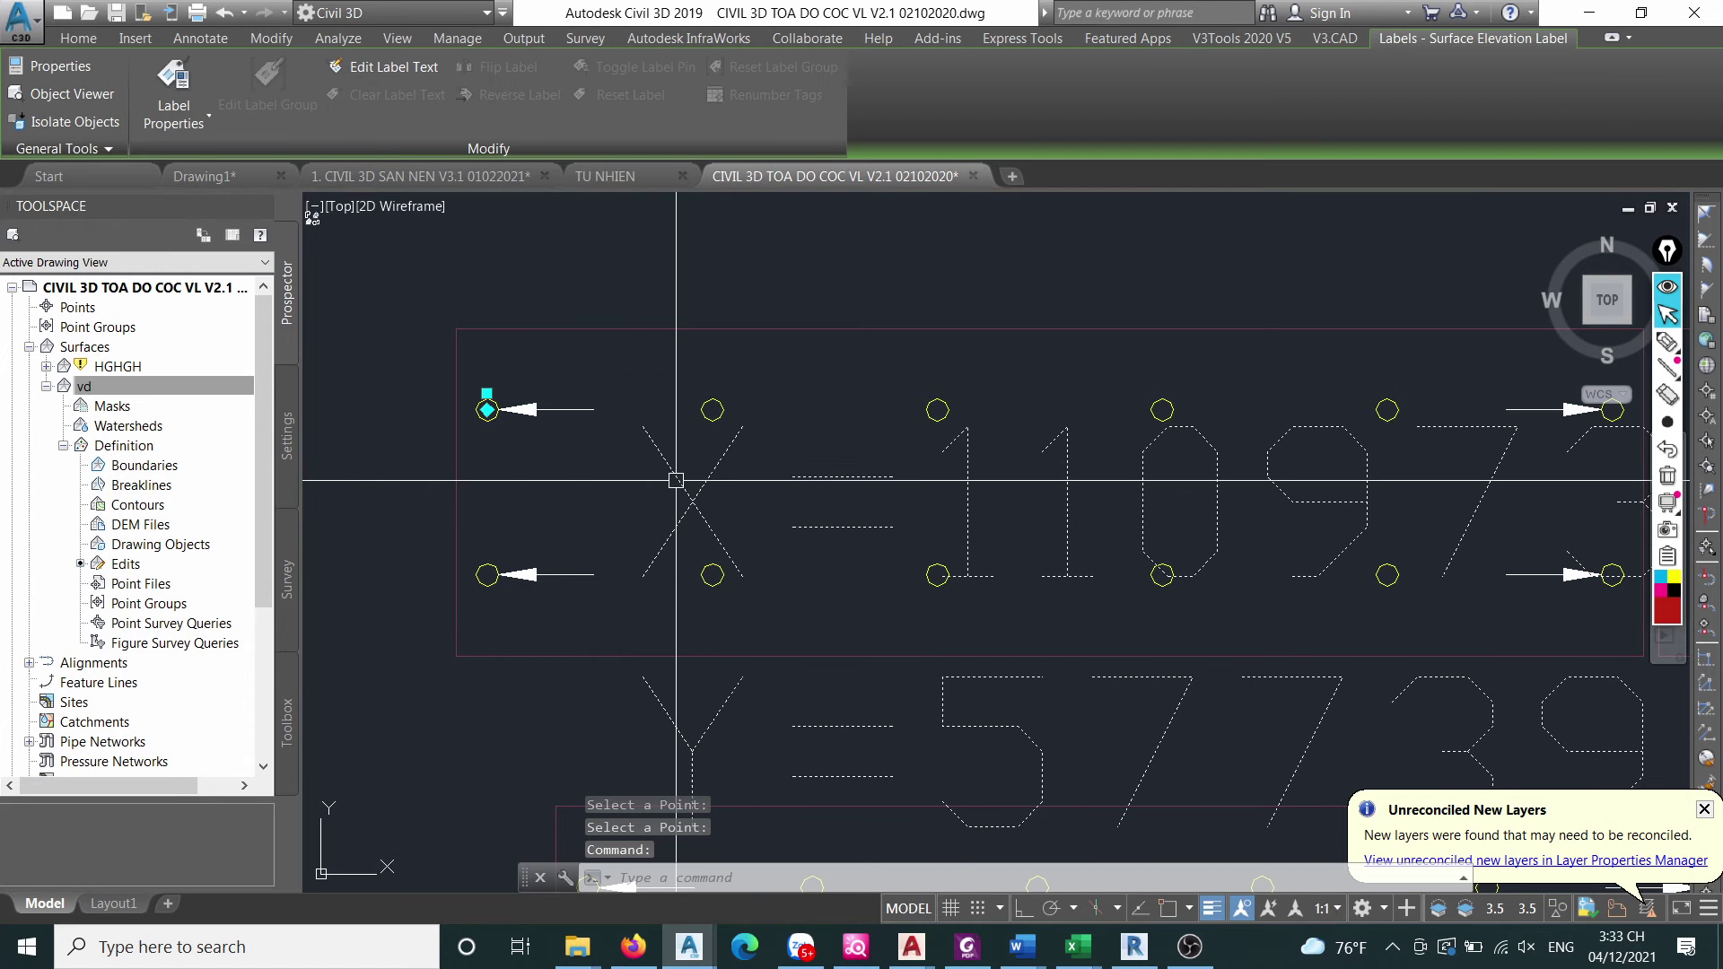
pyautogui.rightClick(677, 480)
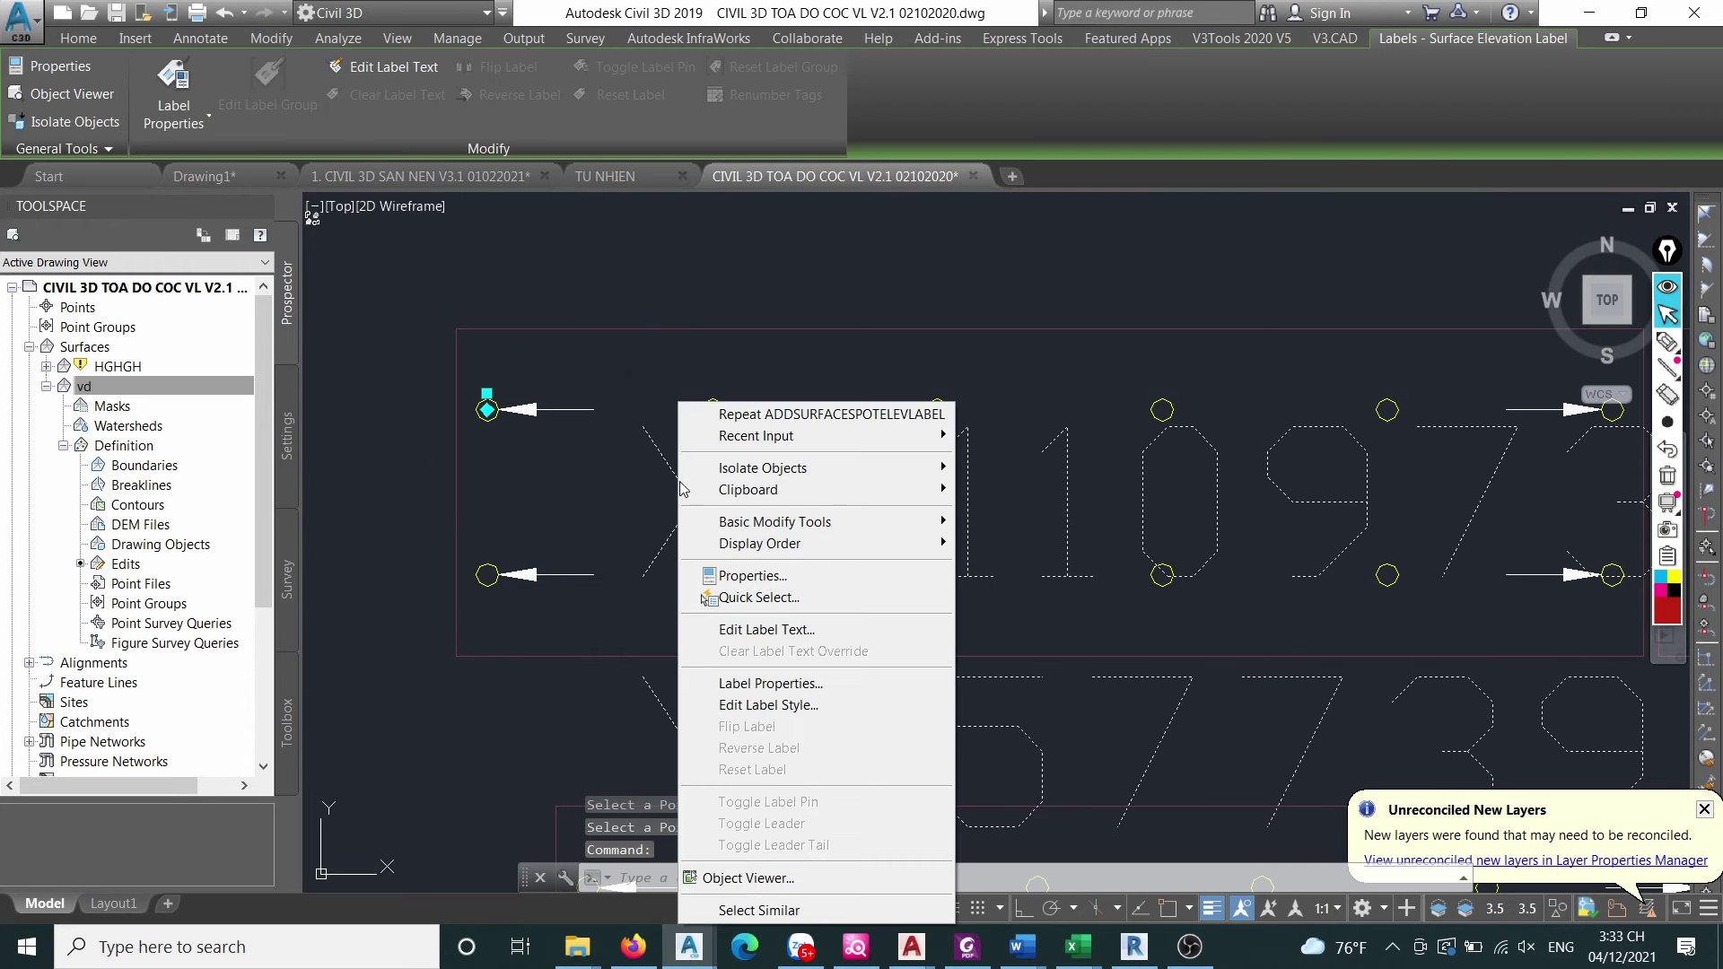
pyautogui.click(811, 684)
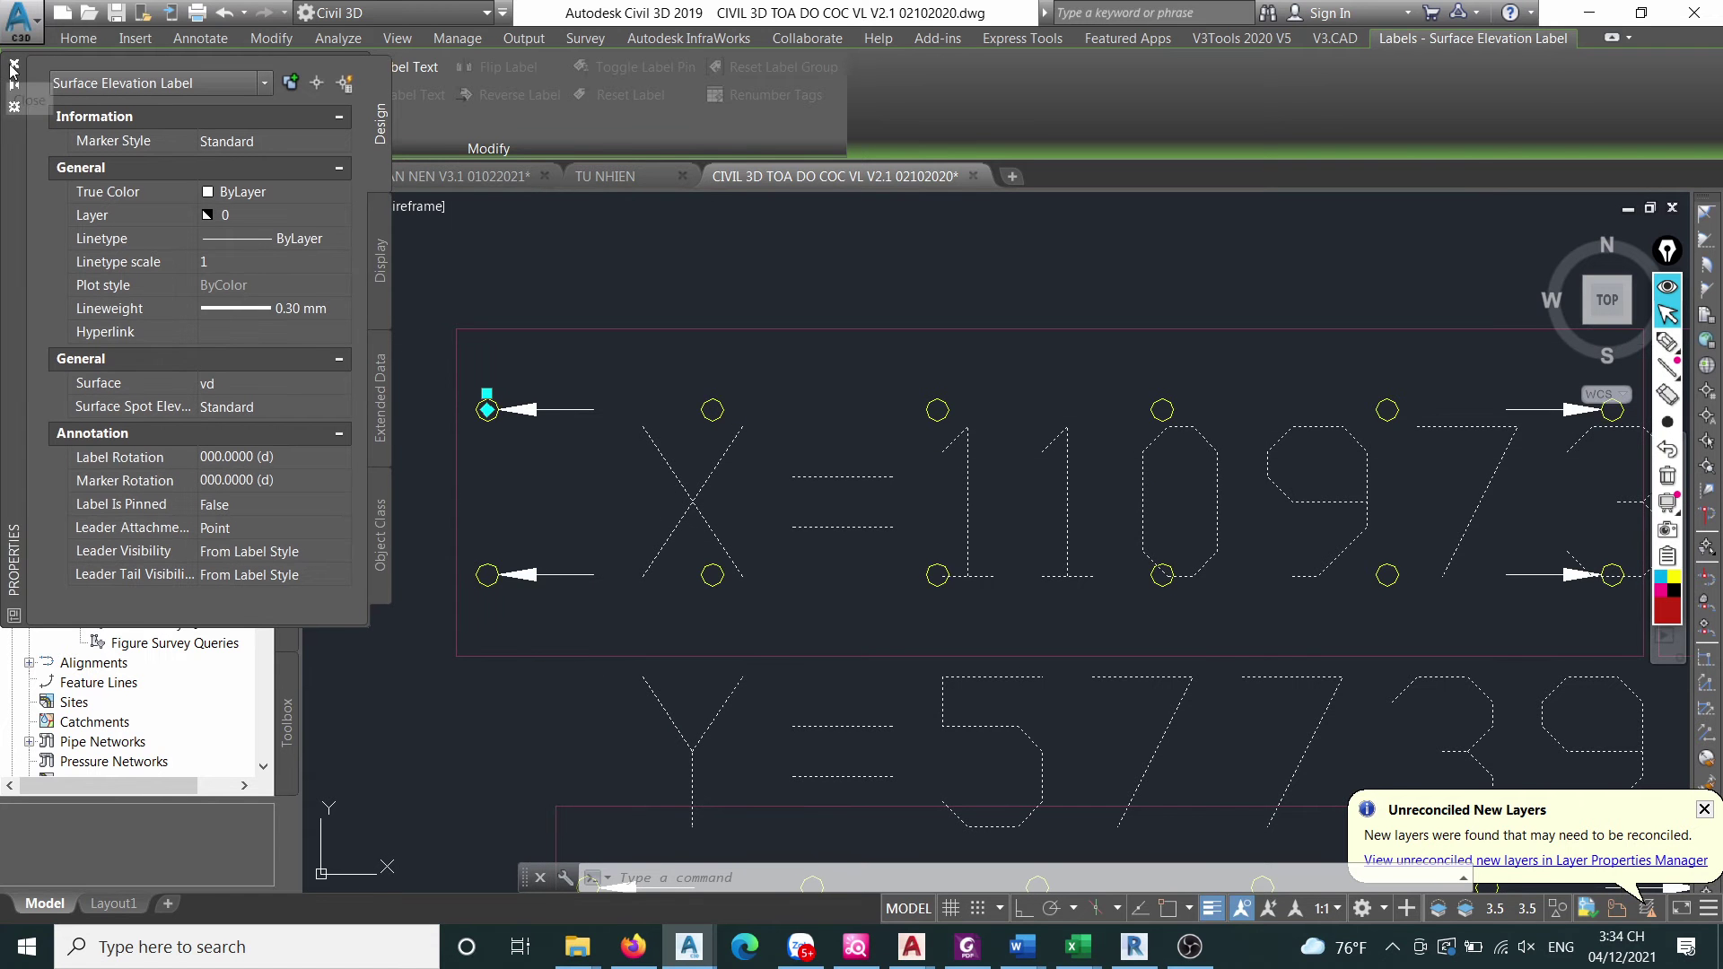
pyautogui.hotkey('ctrl', '1')
# Edit the new label's Standard label style and open the text contents of its Surface Elevation component.
pyautogui.rightClick(678, 503)
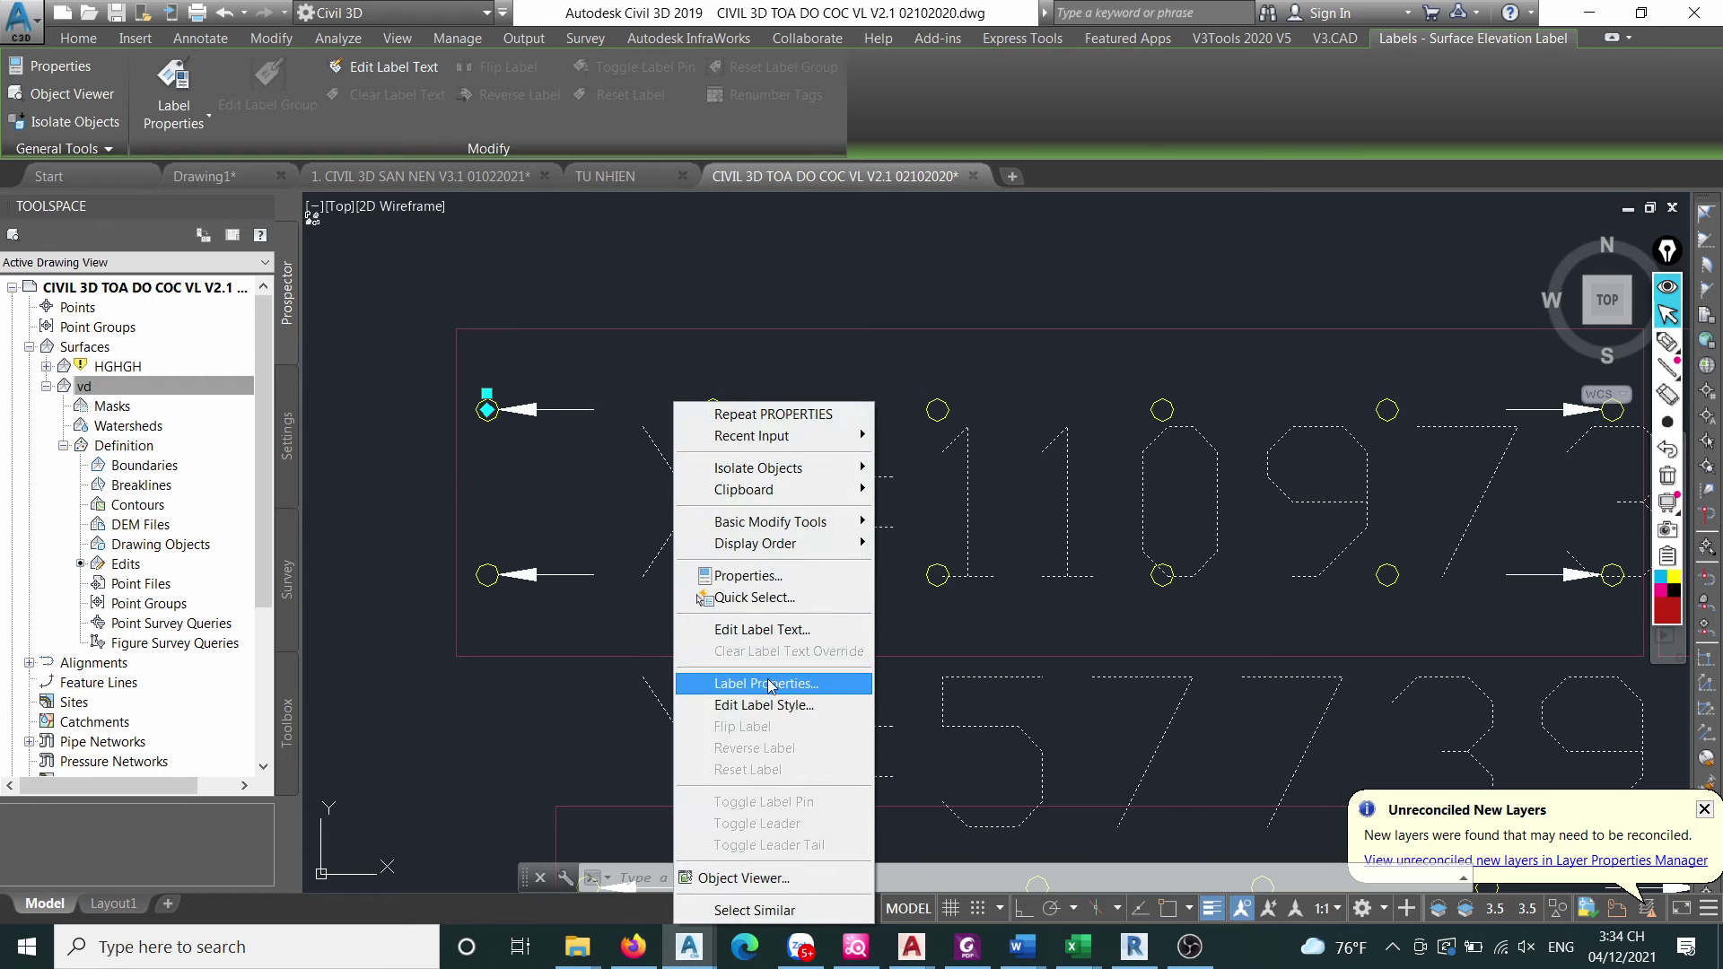
pyautogui.click(773, 703)
pyautogui.click(859, 457)
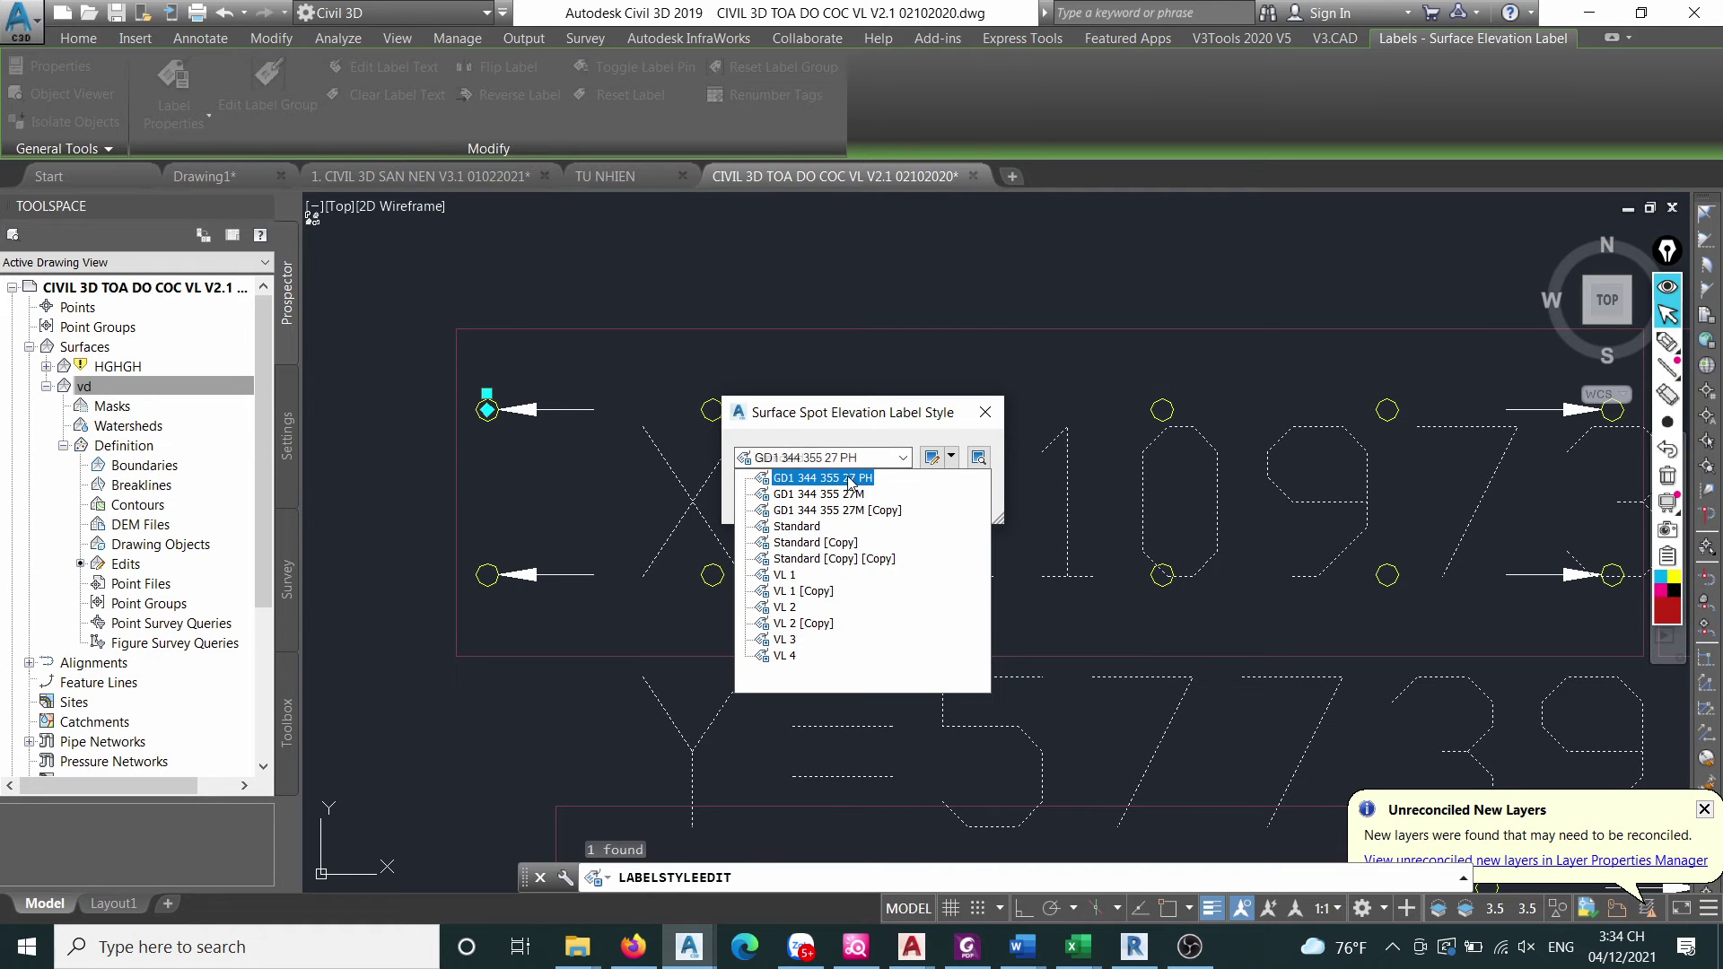
pyautogui.click(877, 434)
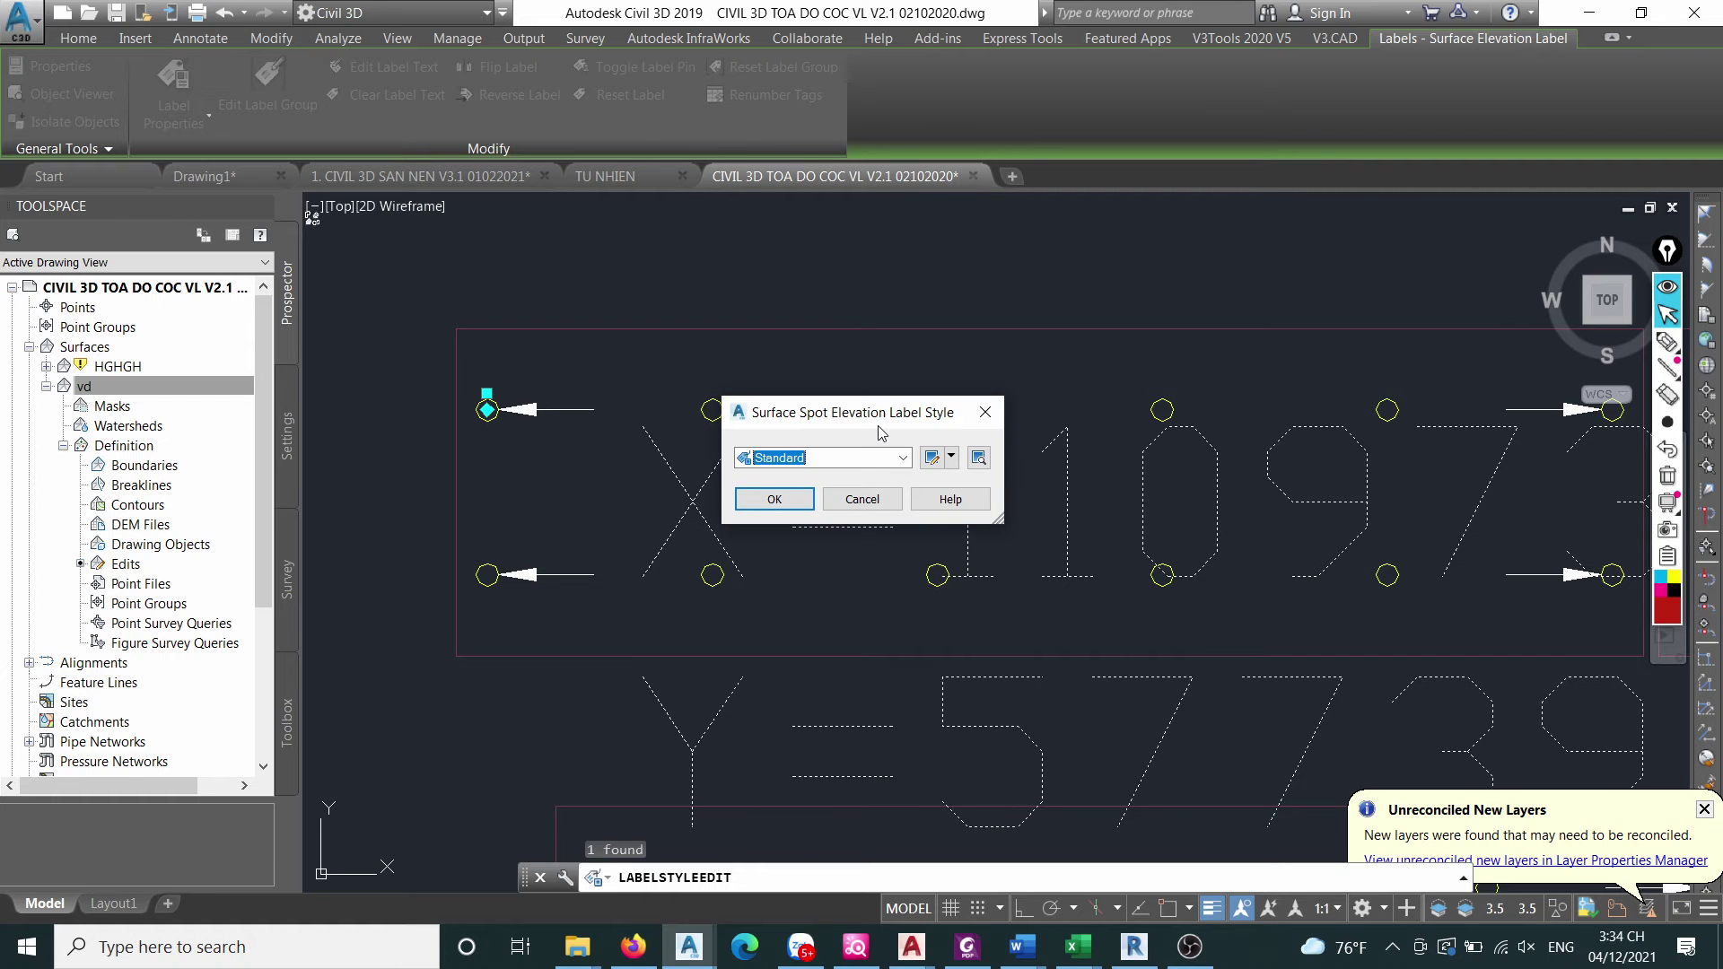
pyautogui.click(928, 456)
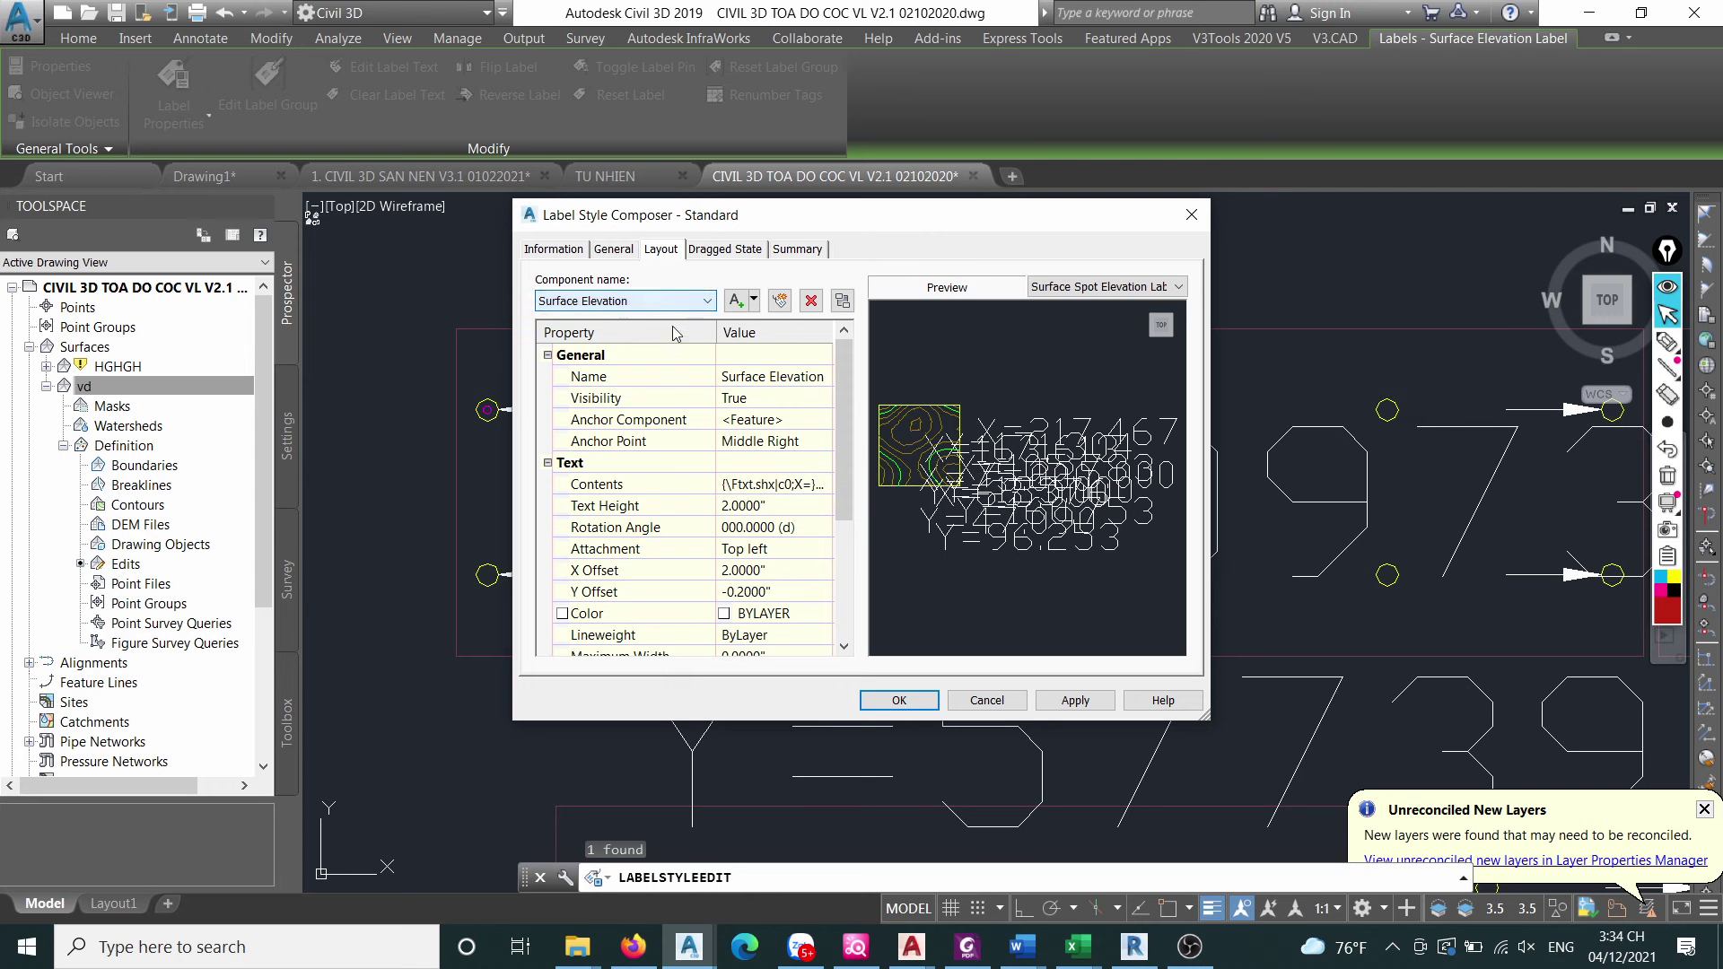
pyautogui.click(763, 485)
pyautogui.click(820, 486)
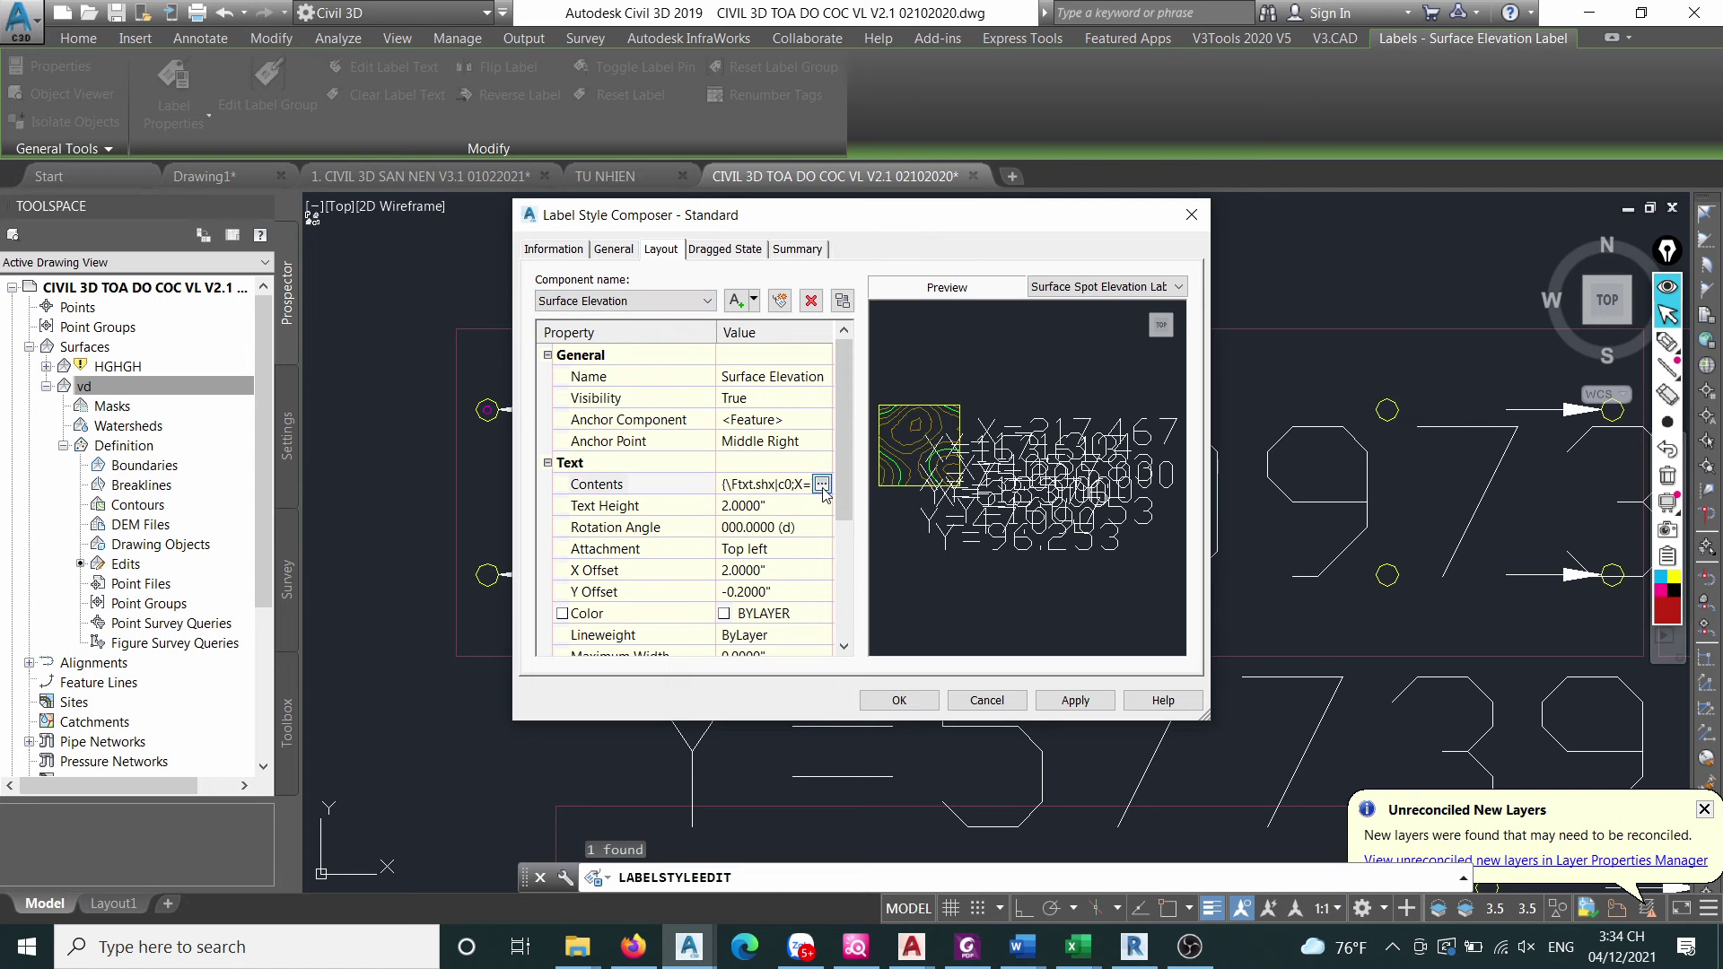
# Replace the component's Surface Northing and Surface Easting contents with the Surface Elevation property and accept the style changes.
pyautogui.click(945, 355)
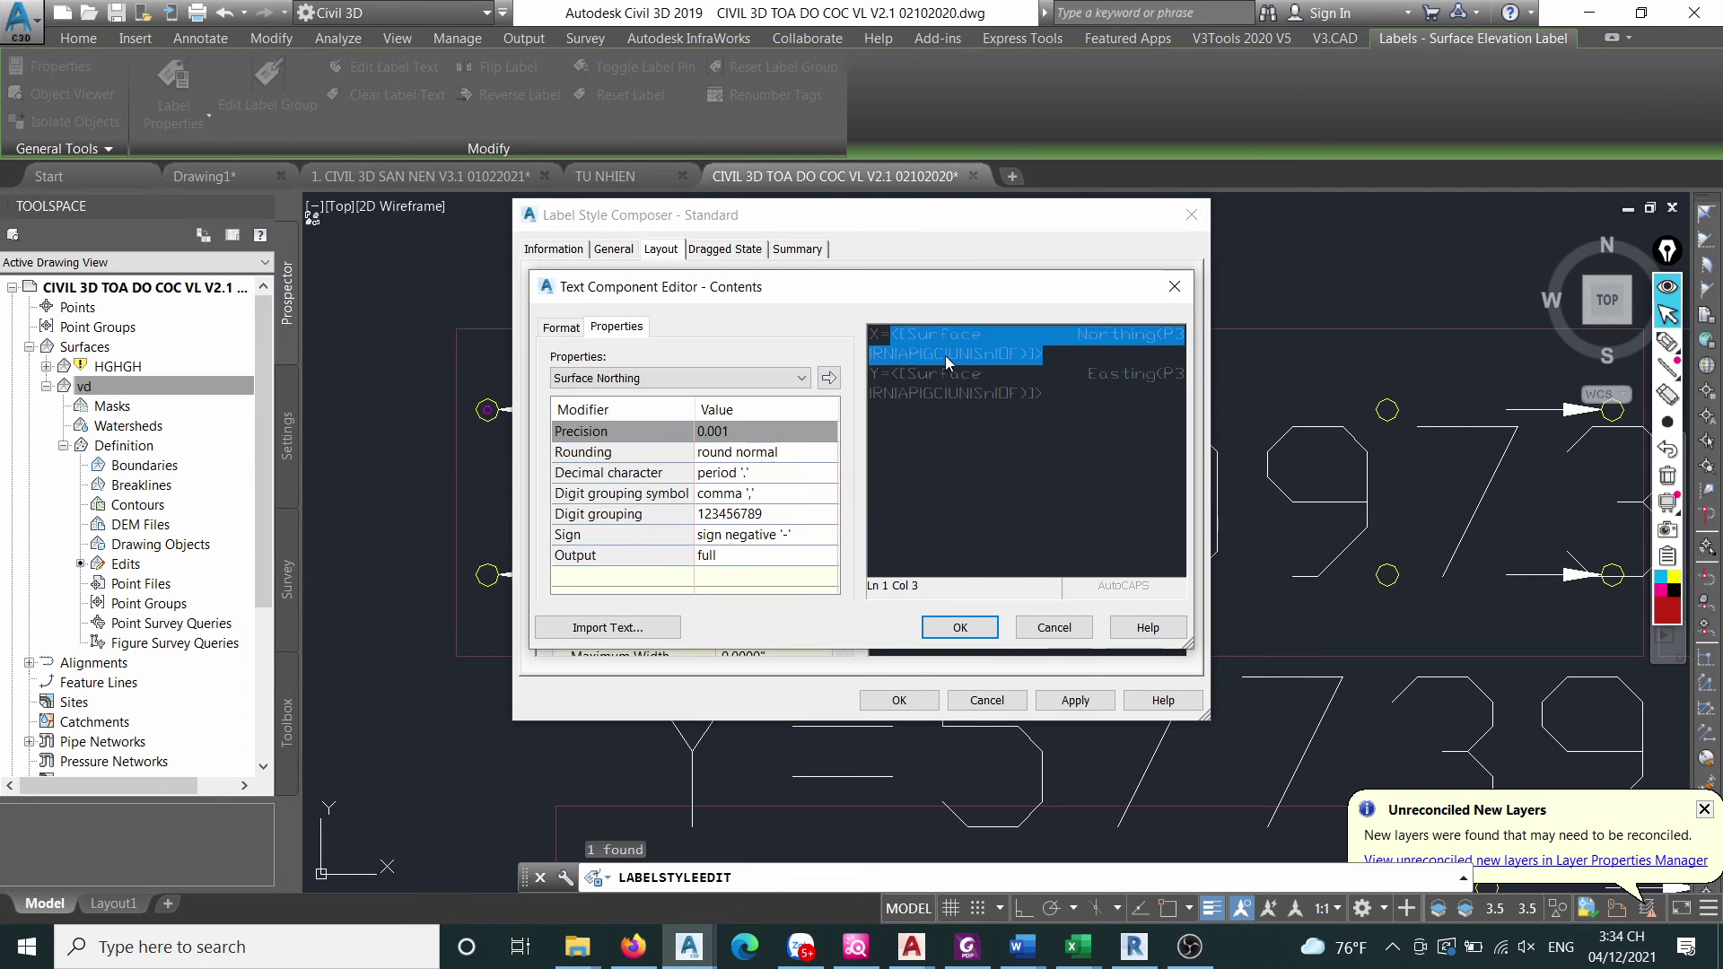
pyautogui.click(956, 395)
pyautogui.click(924, 337)
pyautogui.click(1041, 396)
pyautogui.moveTo(1041, 397); pyautogui.dragTo(859, 345)
pyautogui.click(692, 379)
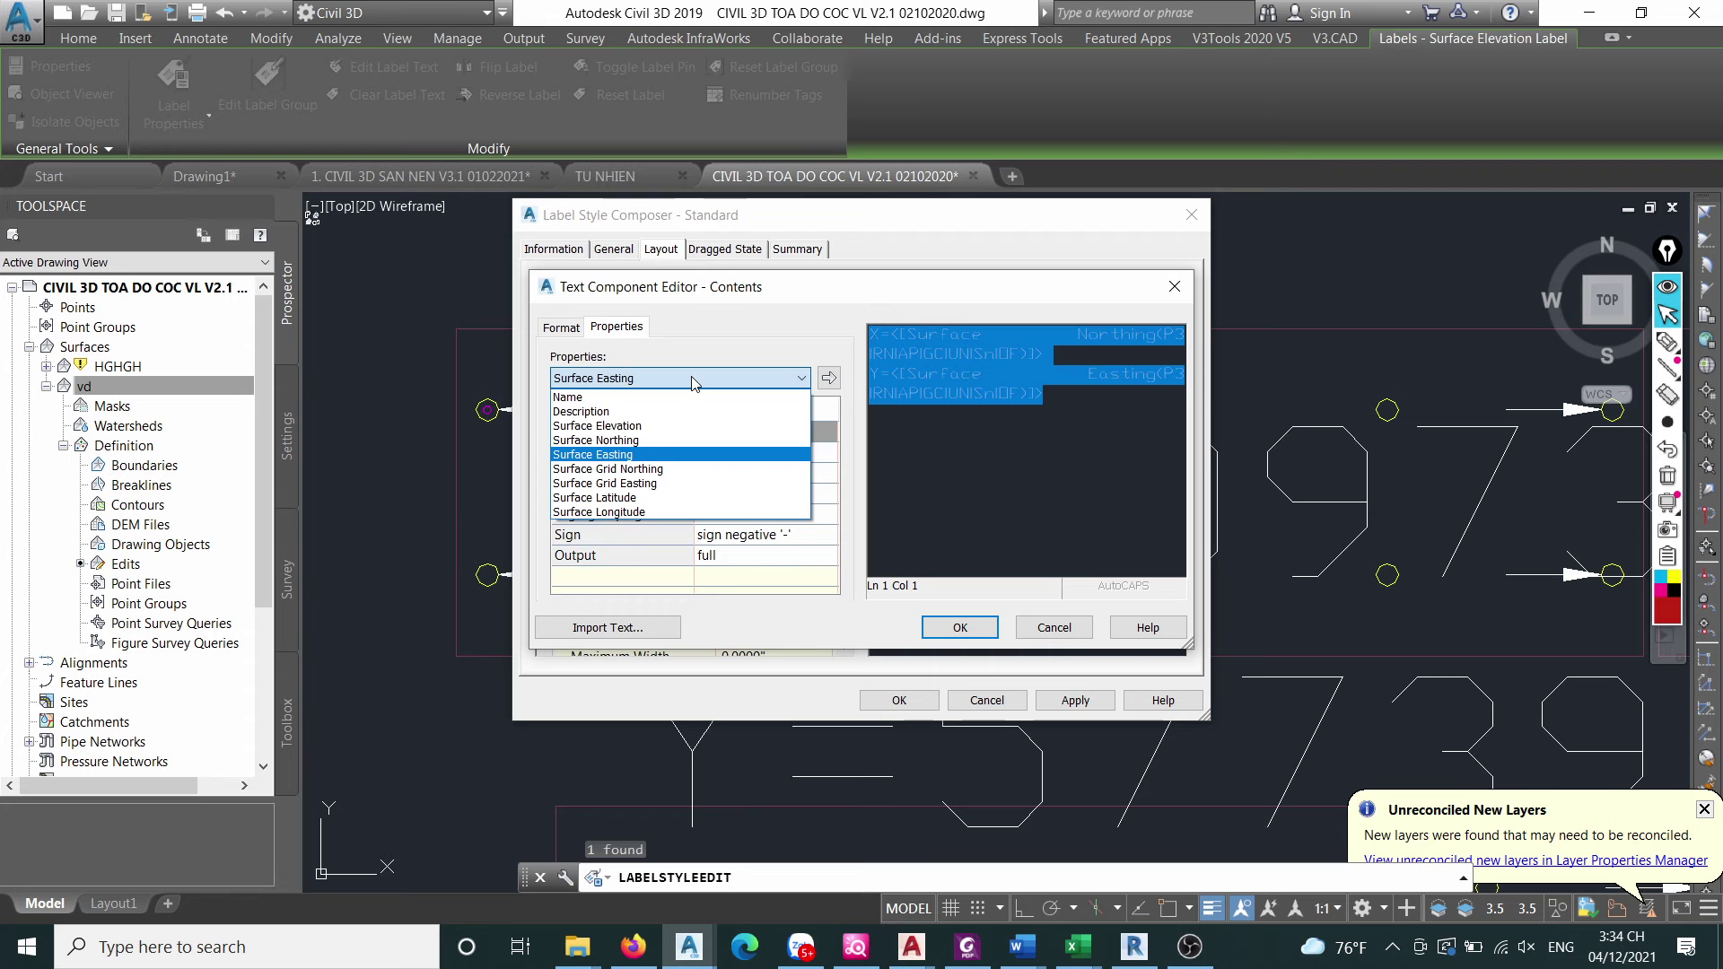
pyautogui.click(645, 425)
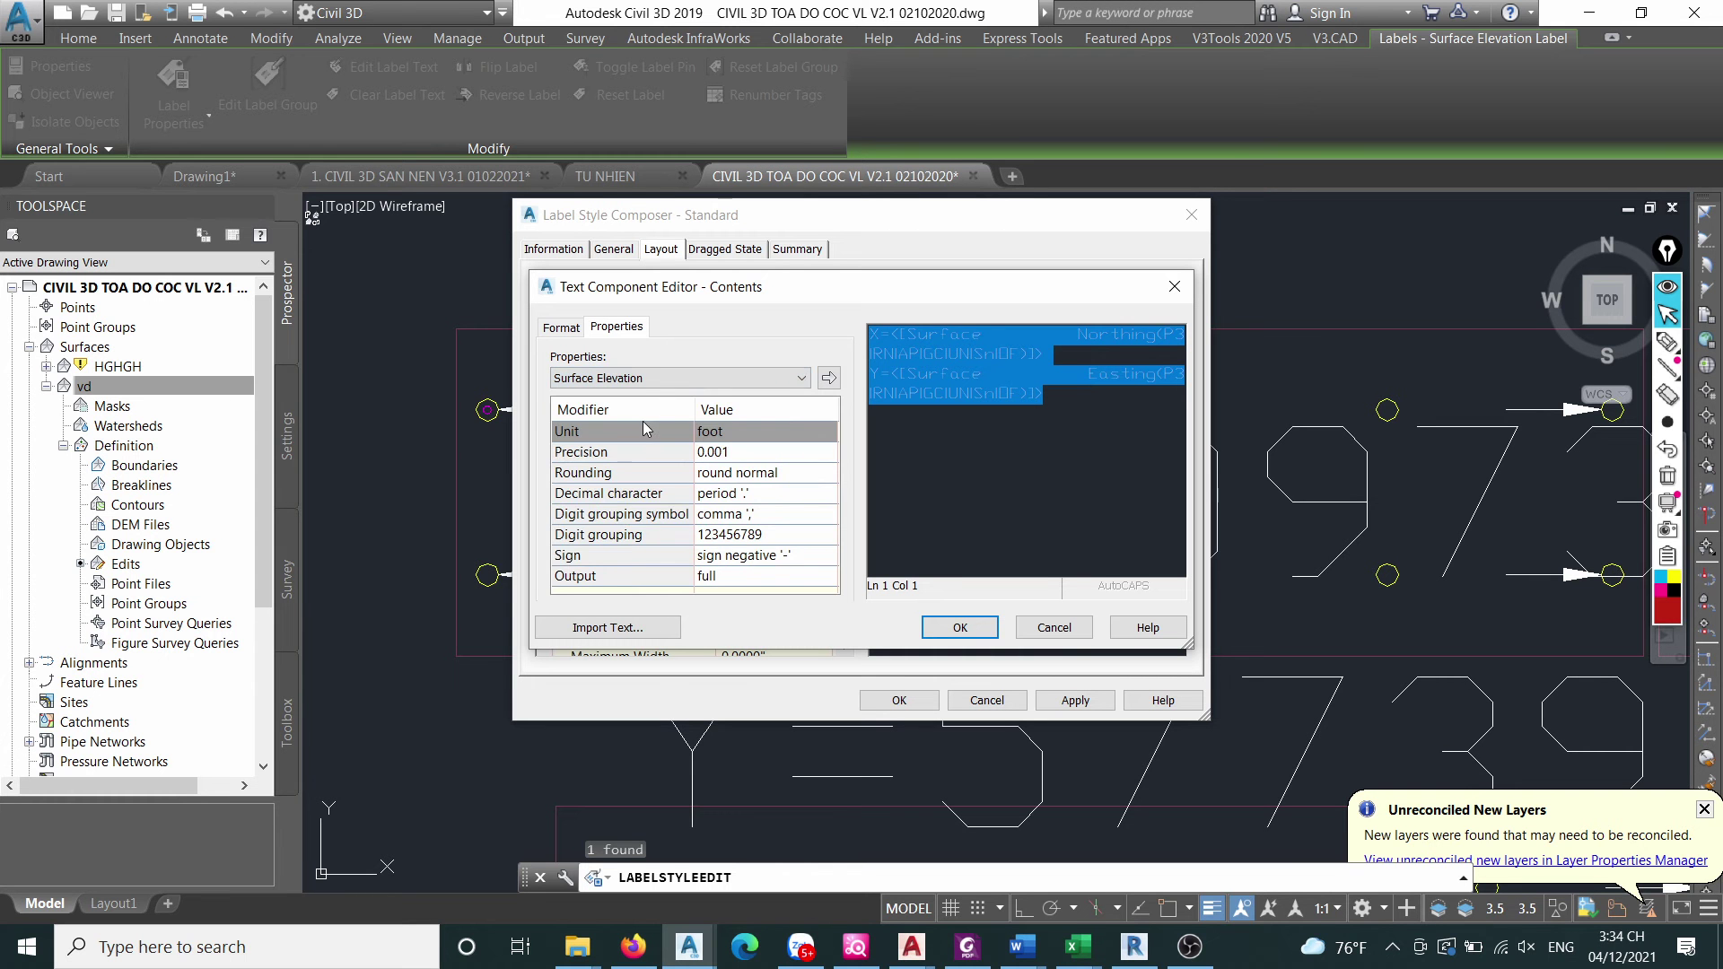
pyautogui.click(829, 379)
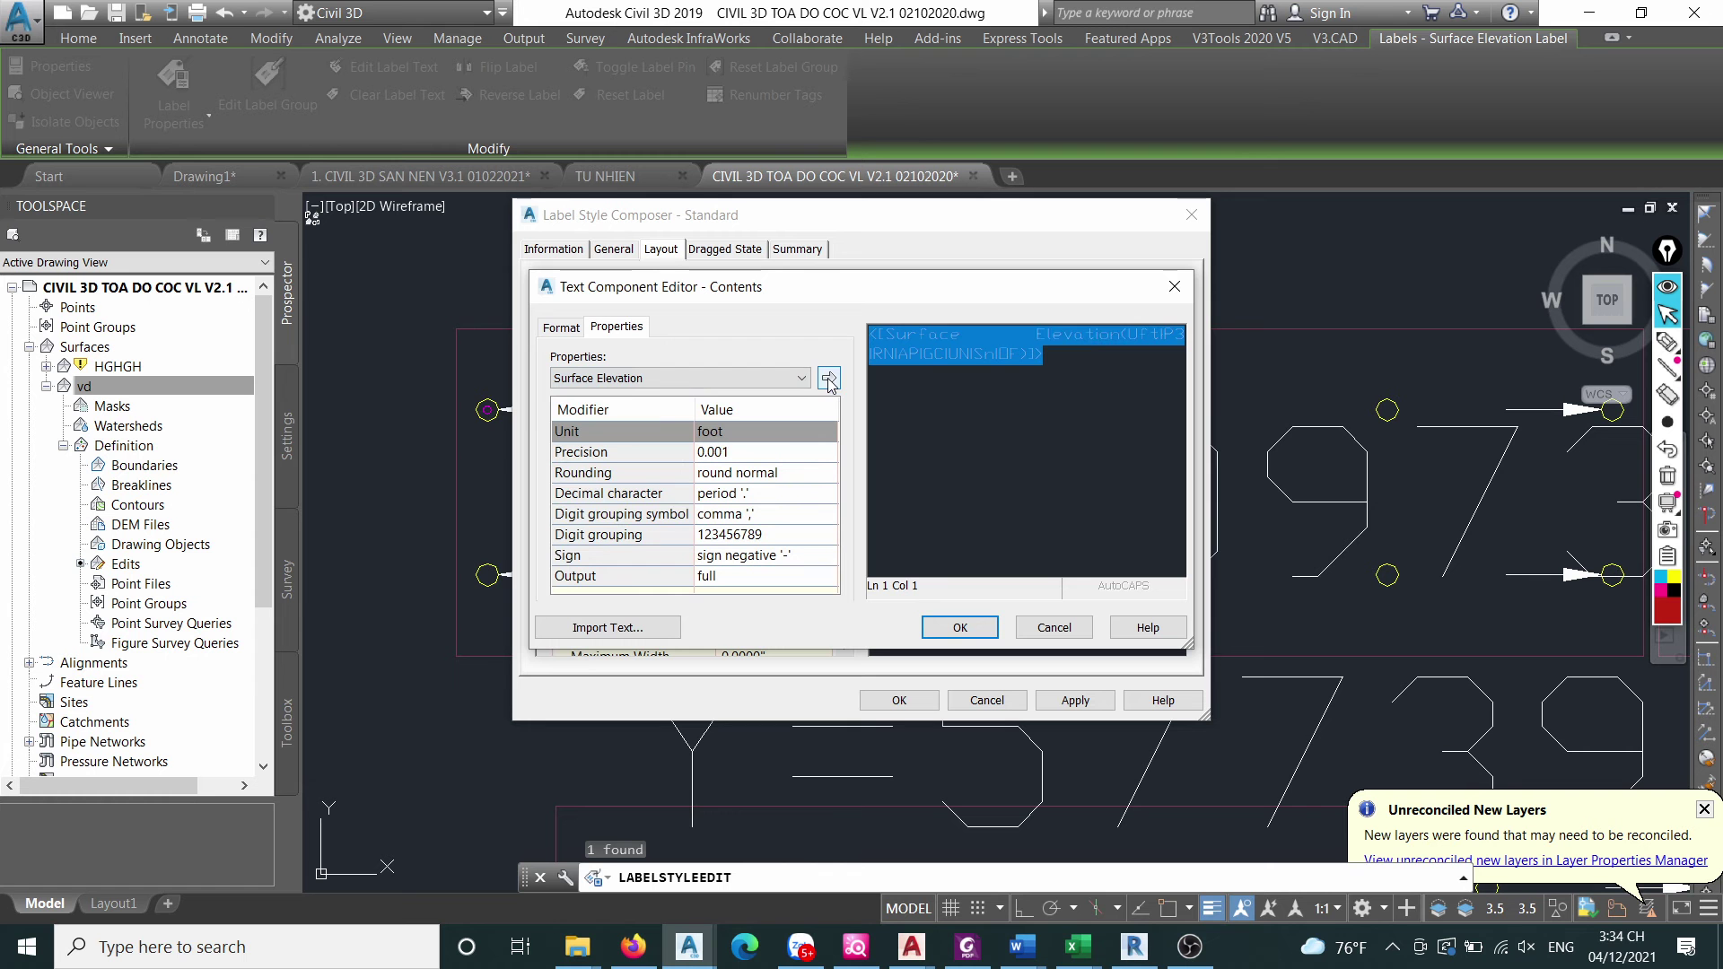
pyautogui.click(959, 628)
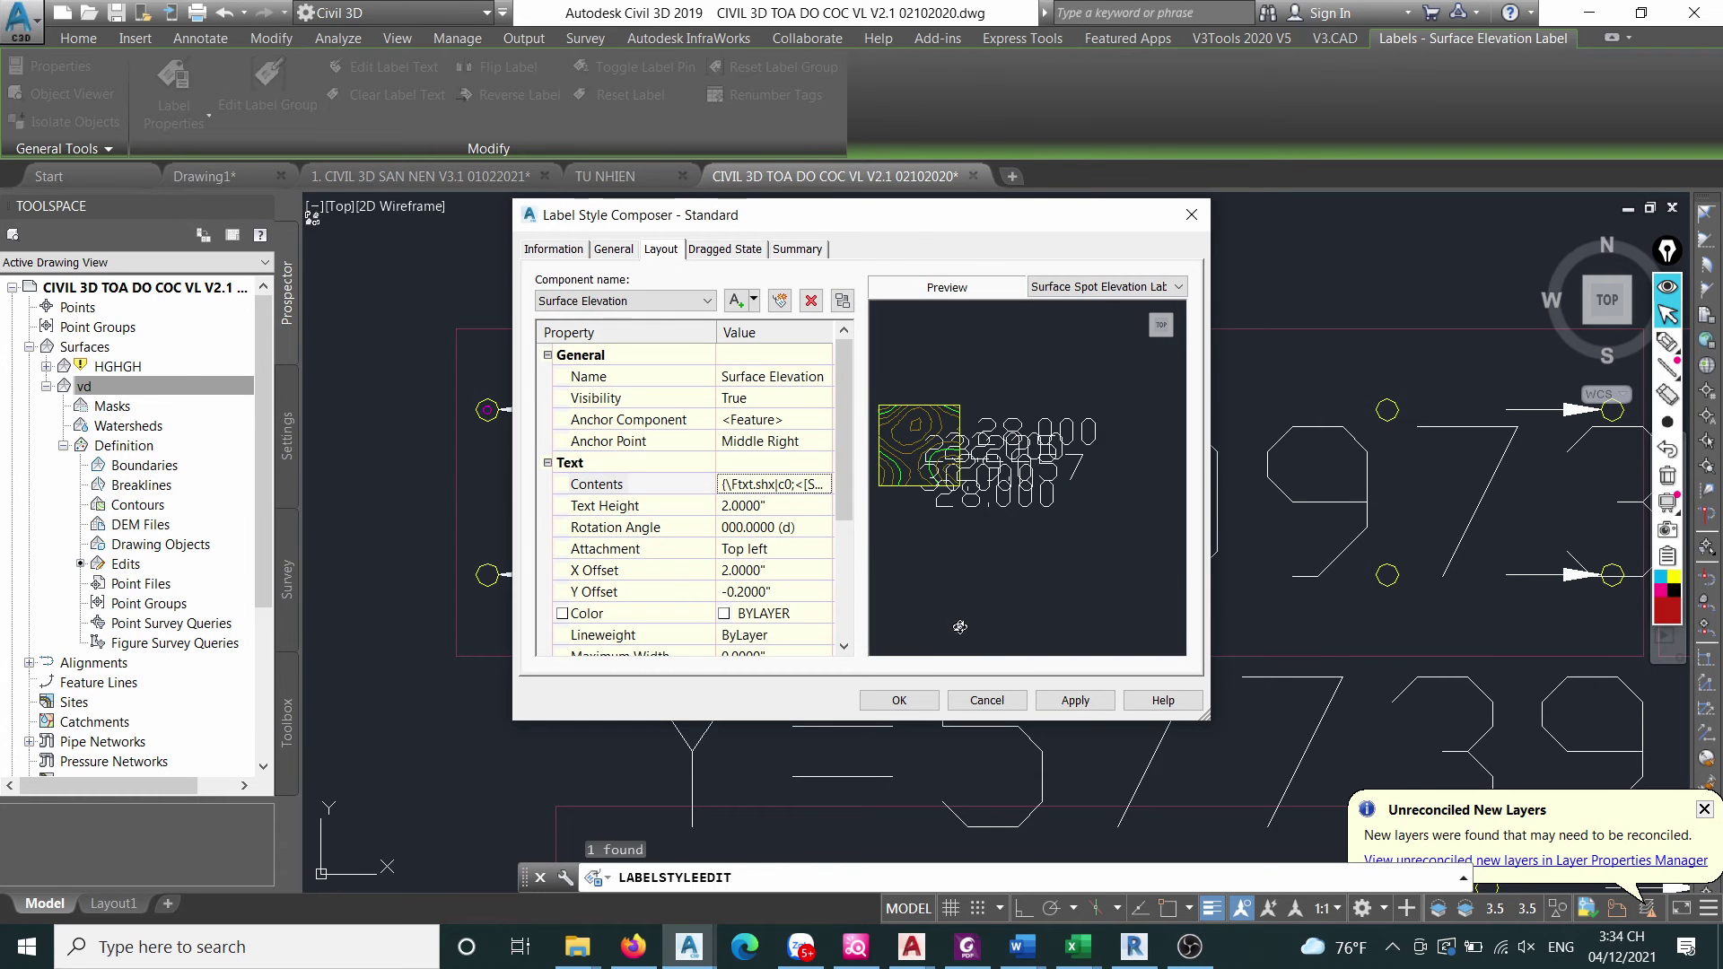
pyautogui.click(900, 700)
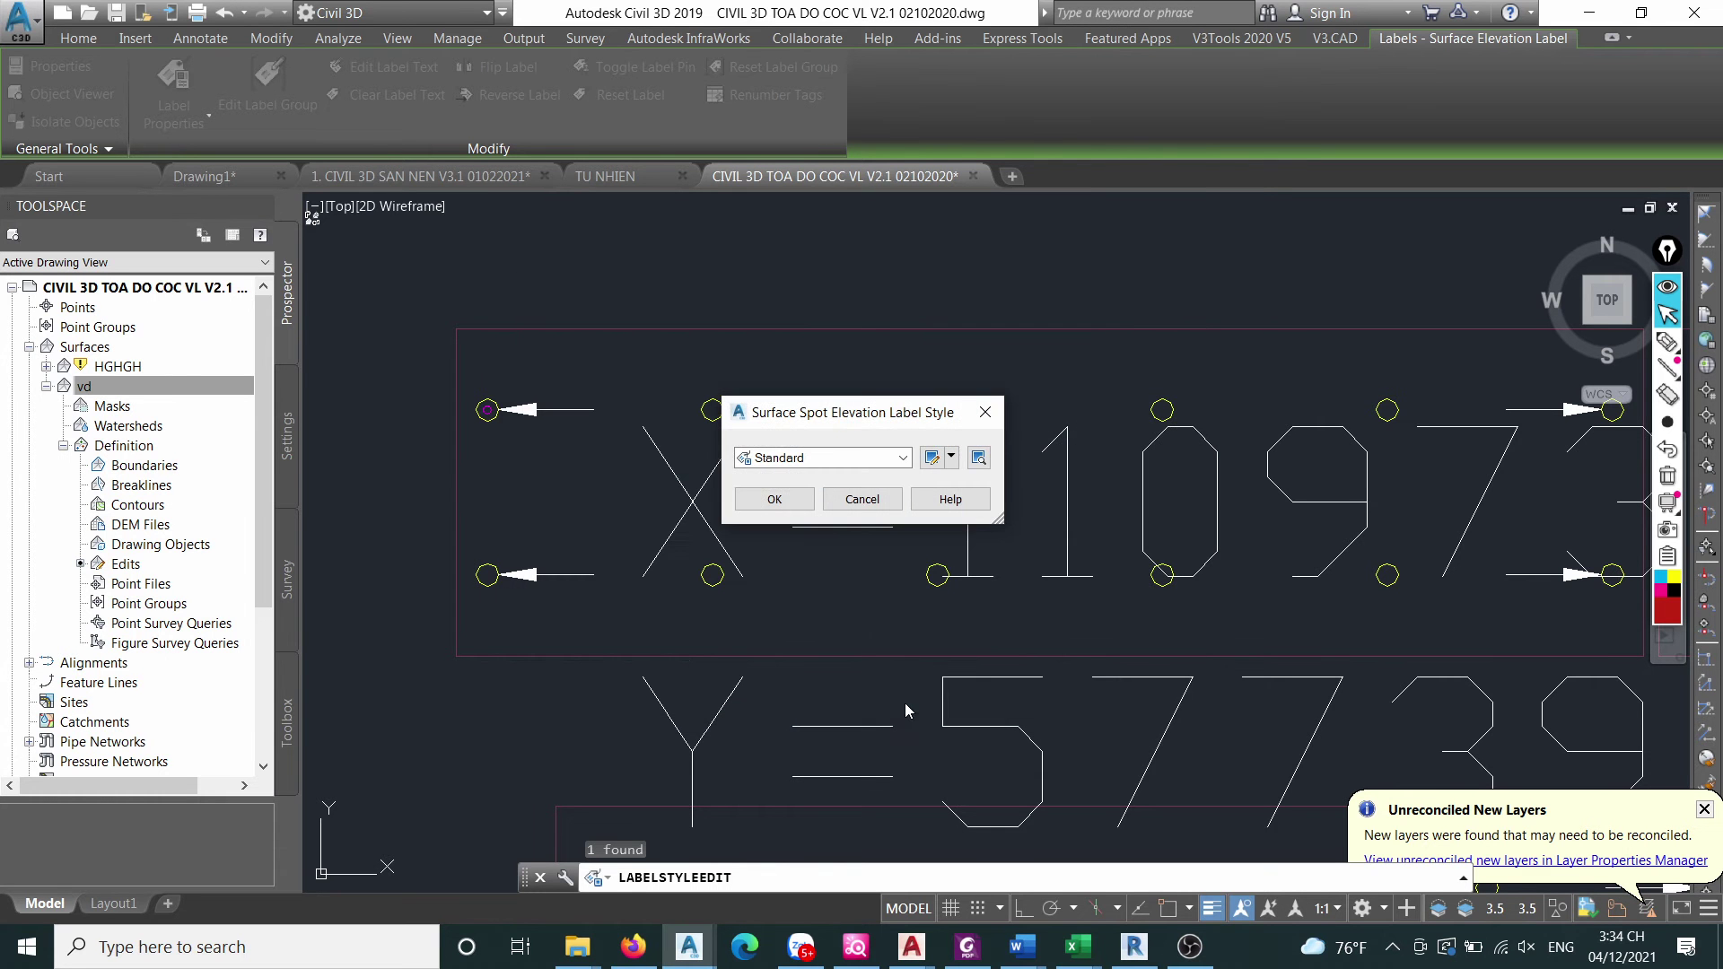
pyautogui.click(774, 499)
# Close the label style dialog and select the spot elevation label at the upper-left pile of the second row's first frame.
pyautogui.scroll(-5, 652, 483)
pyautogui.scroll(3, 653, 483)
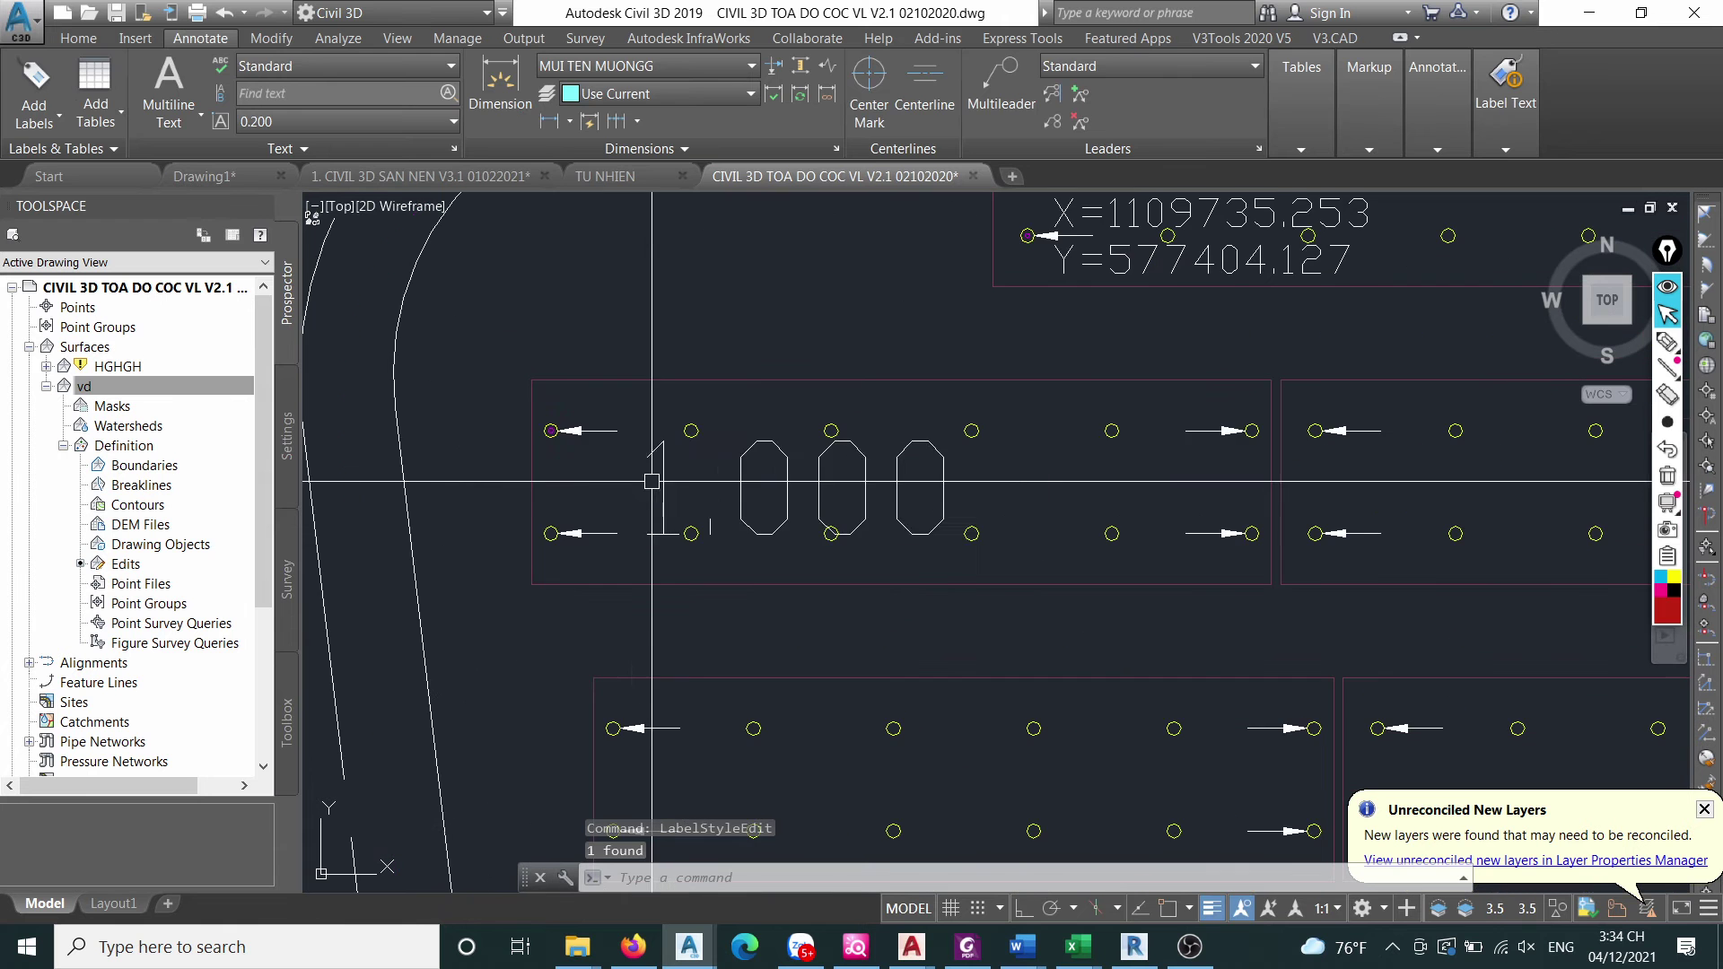
pyautogui.click(649, 456)
pyautogui.scroll(2, 649, 457)
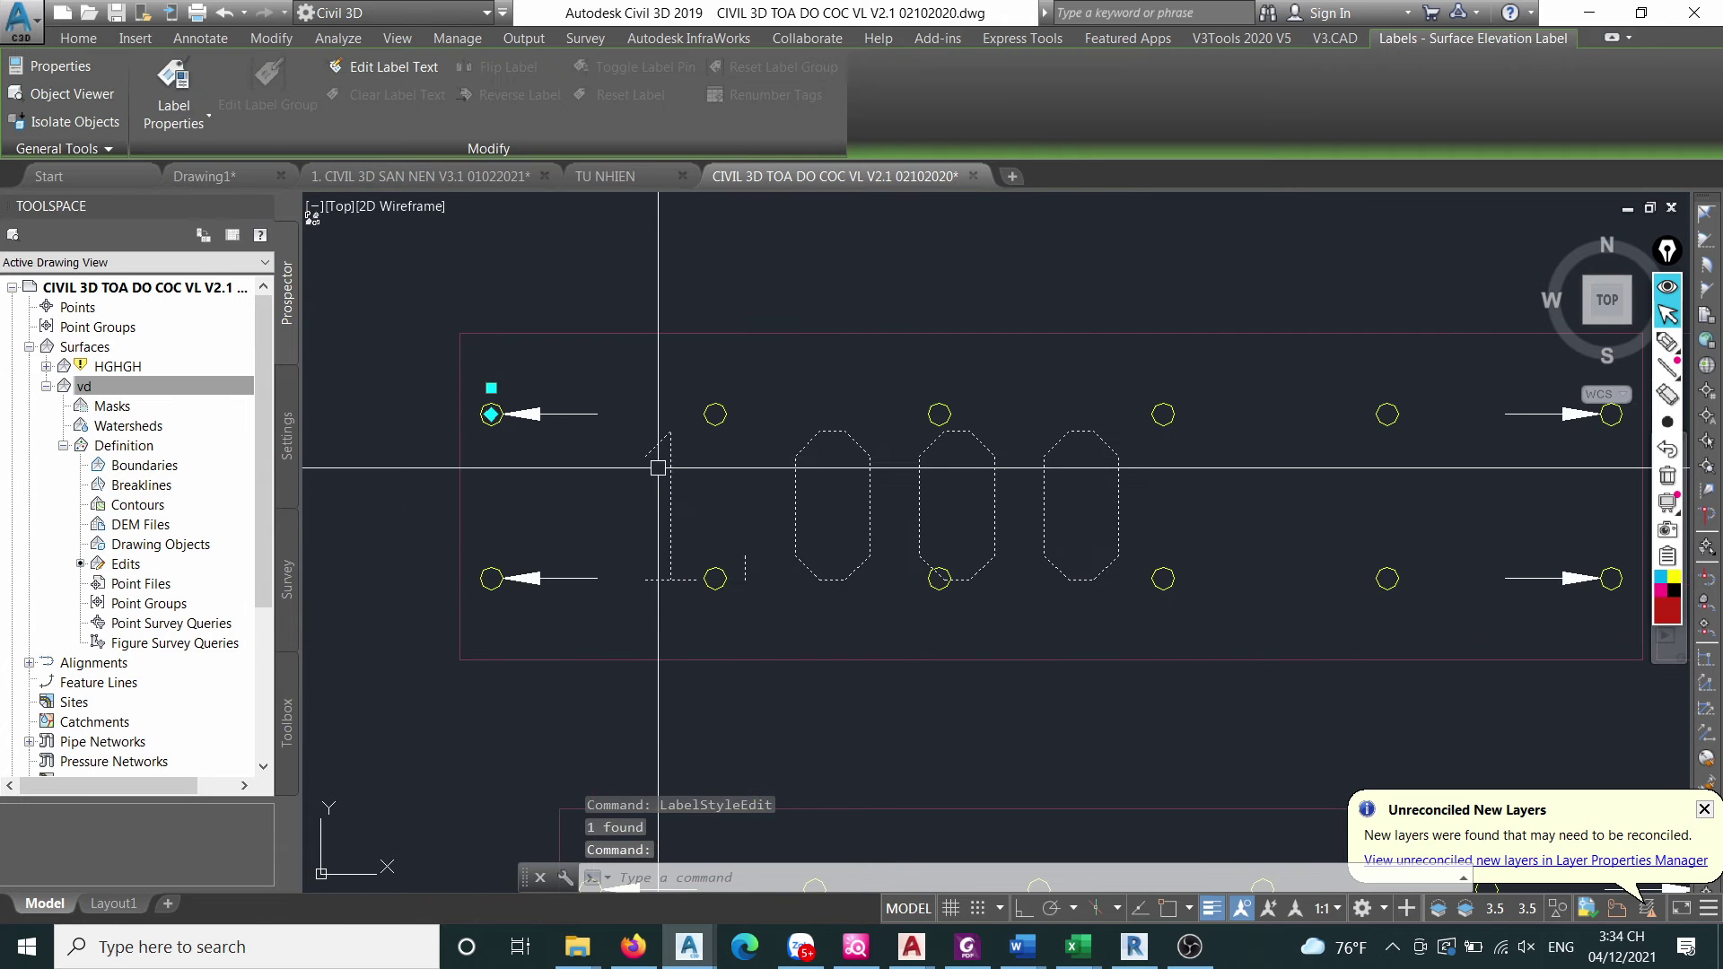
pyautogui.press('Escape')
pyautogui.click(724, 546)
pyautogui.scroll(-2, 724, 547)
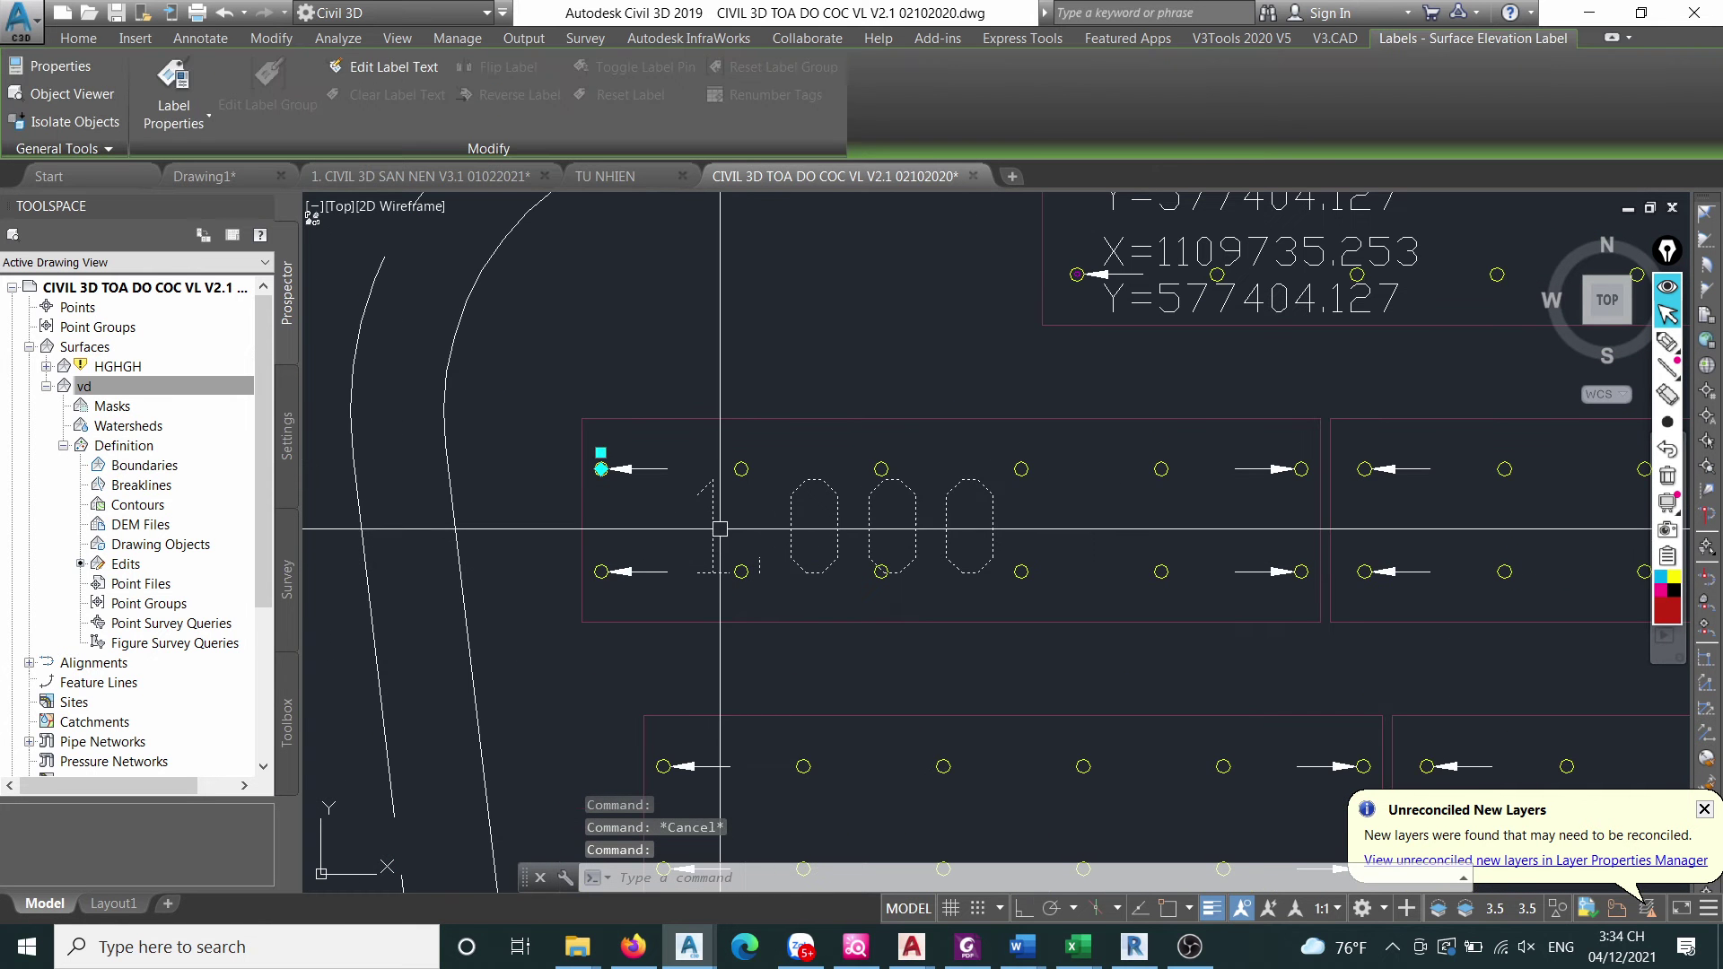
# Switch to the Word notes and continue item 3 after "X, Y" with ". Lúc đầu nó chỉ hiện số liệu cao độ".
pyautogui.click(802, 946)
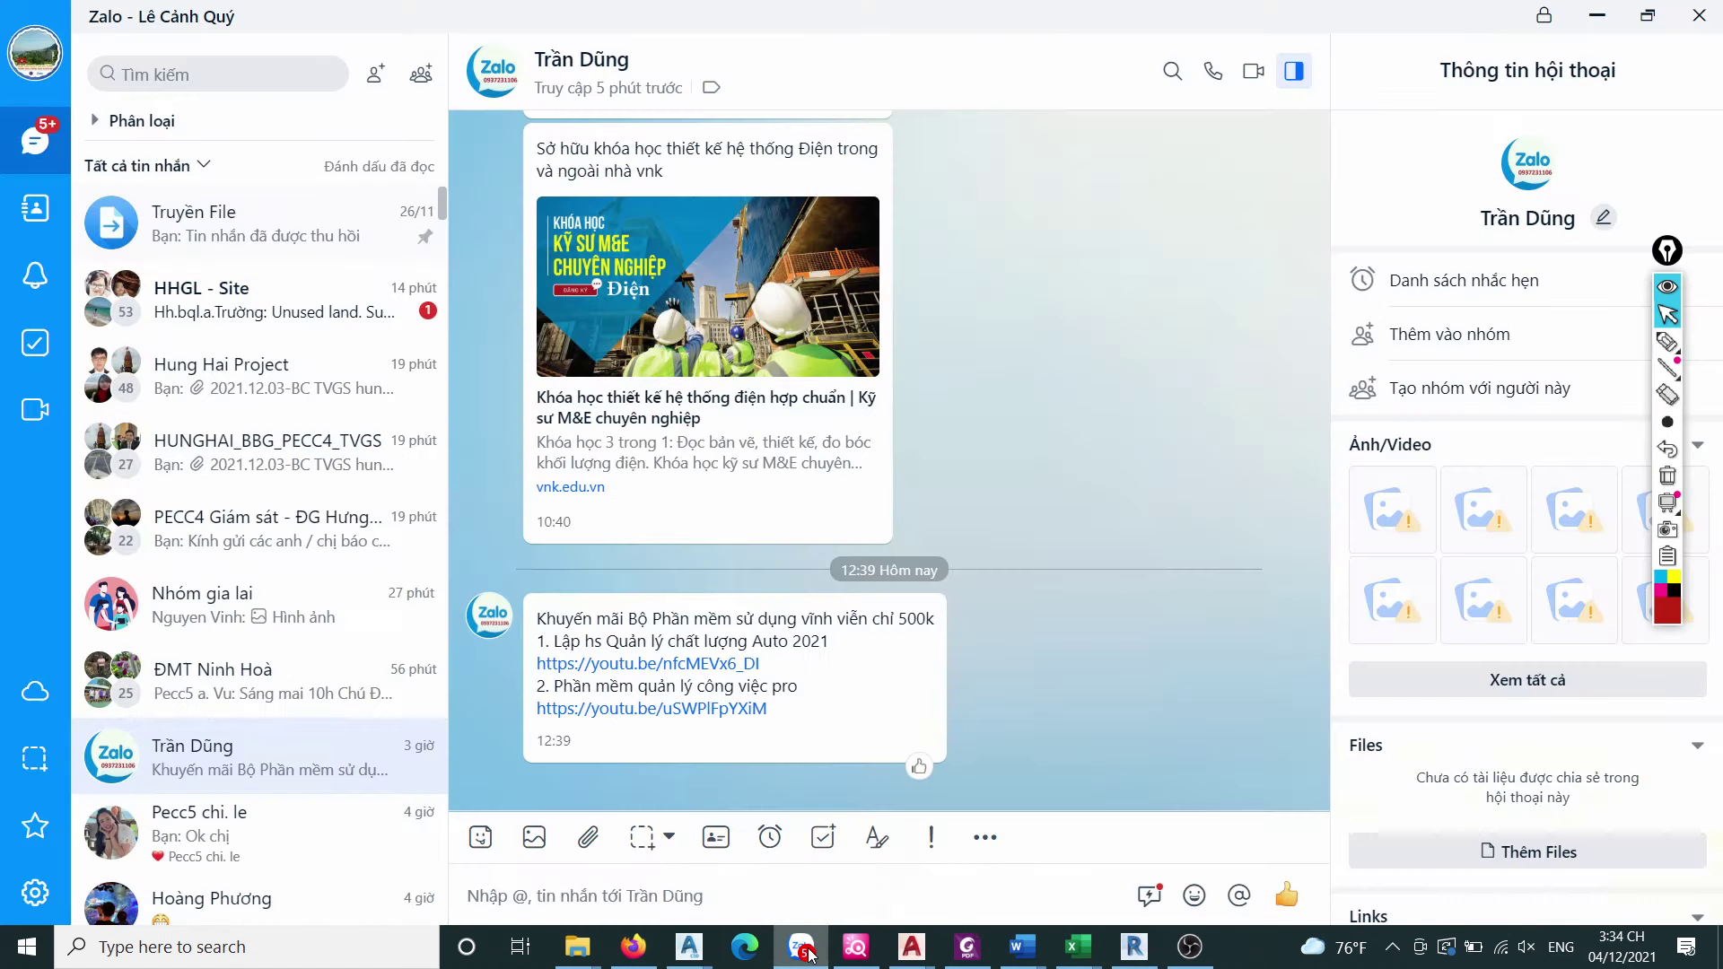
pyautogui.click(801, 947)
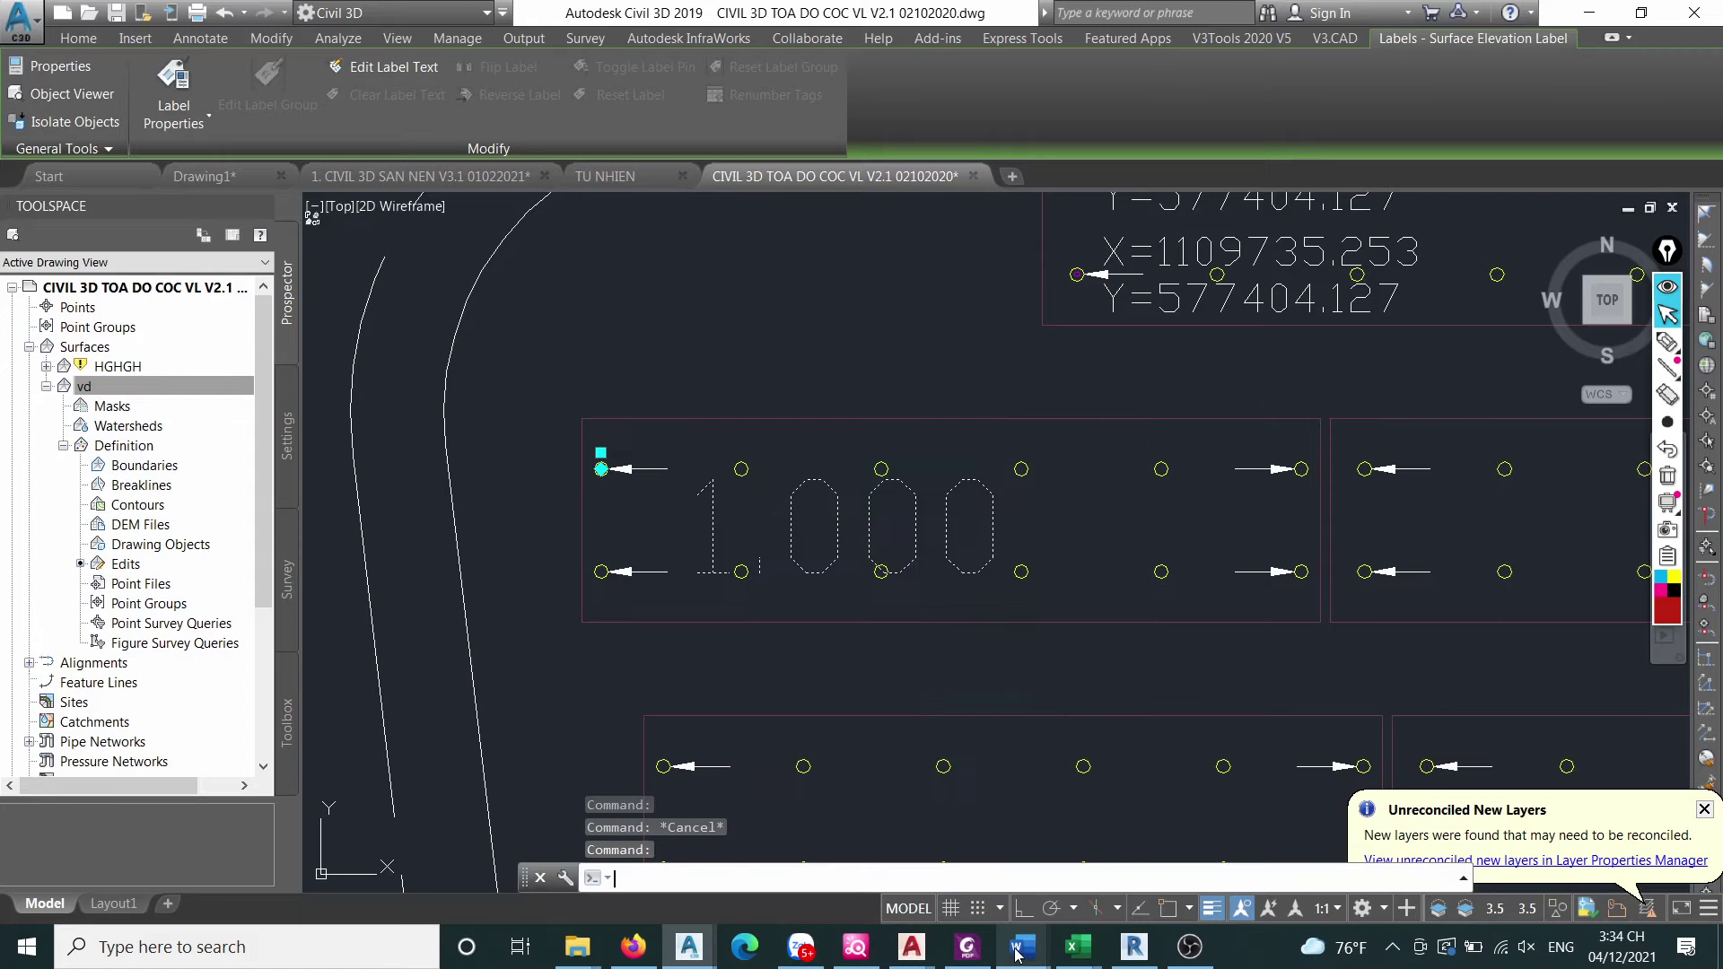
pyautogui.moveTo(1023, 946)
pyautogui.click(1053, 913)
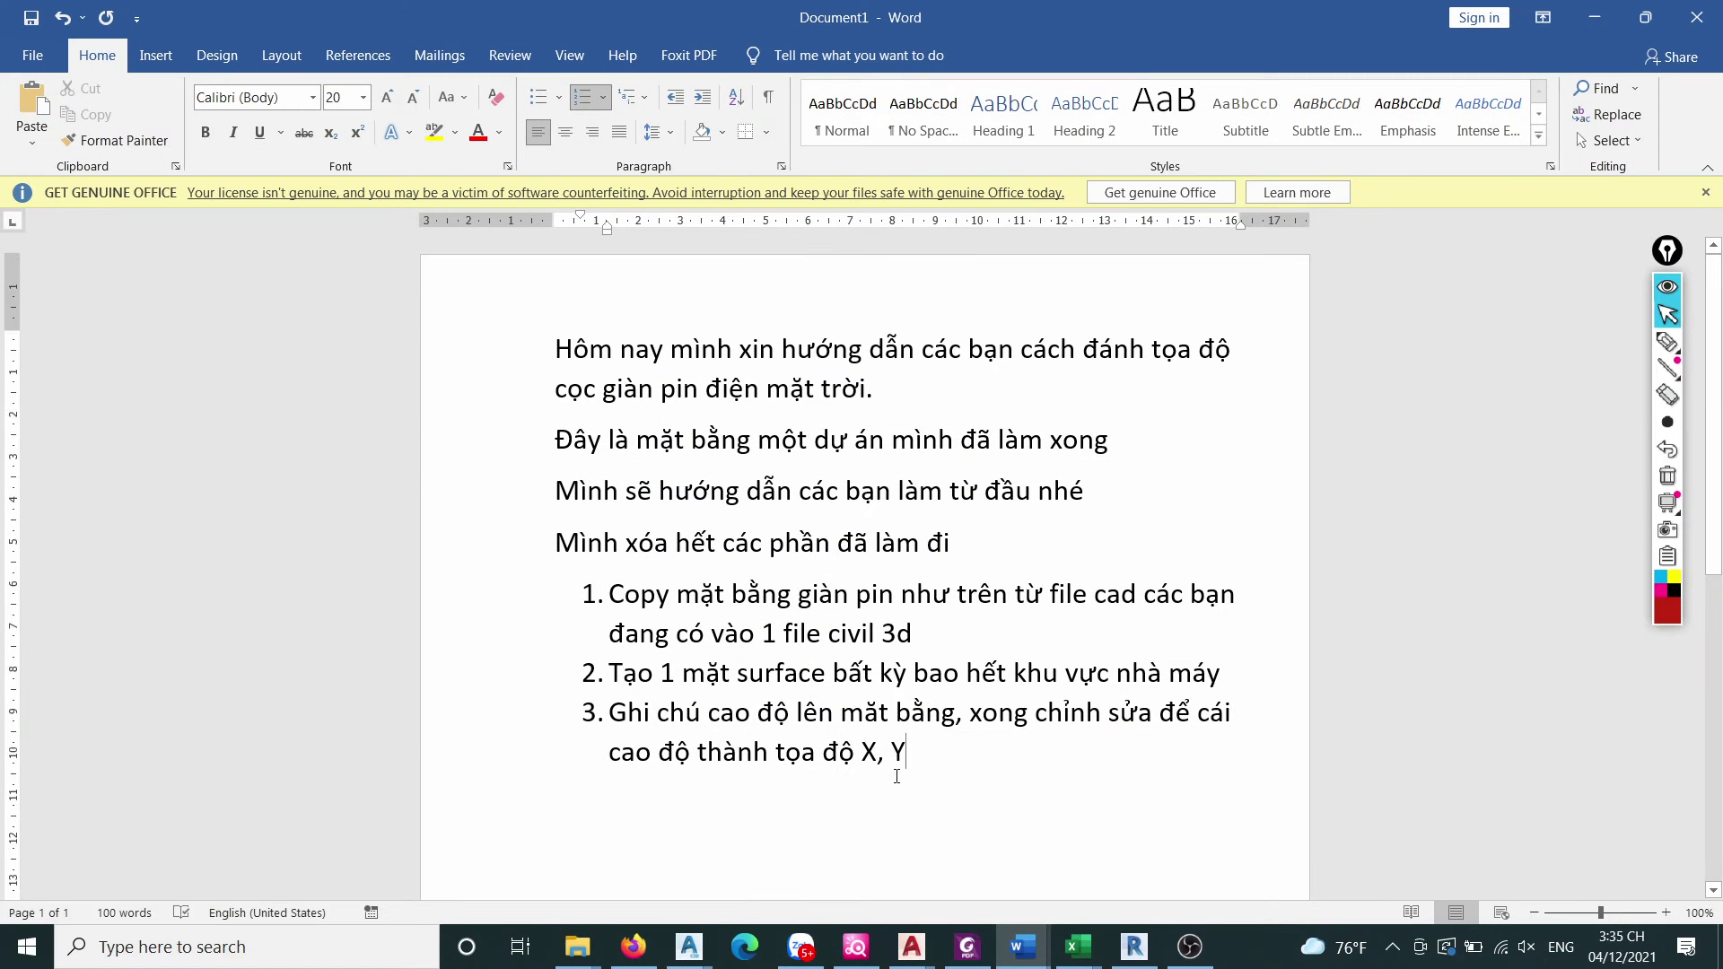
pyautogui.write('Lúc ')
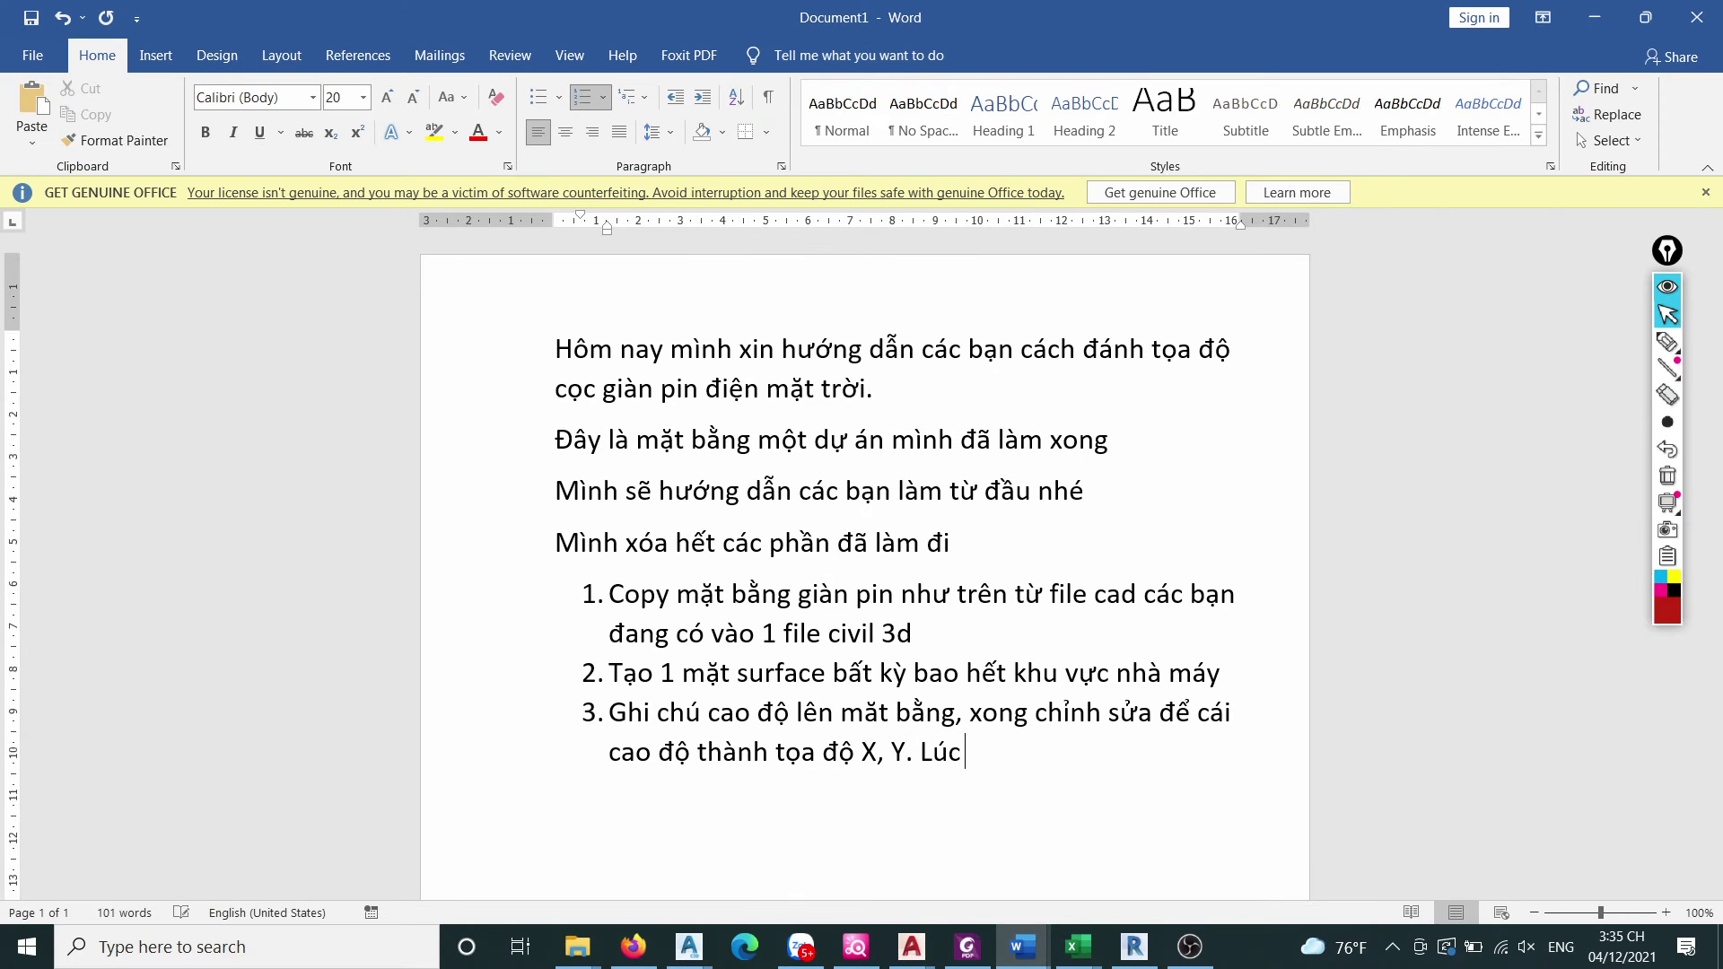
pyautogui.write('đaầu nó chỉ')
pyautogui.write(' hiện')
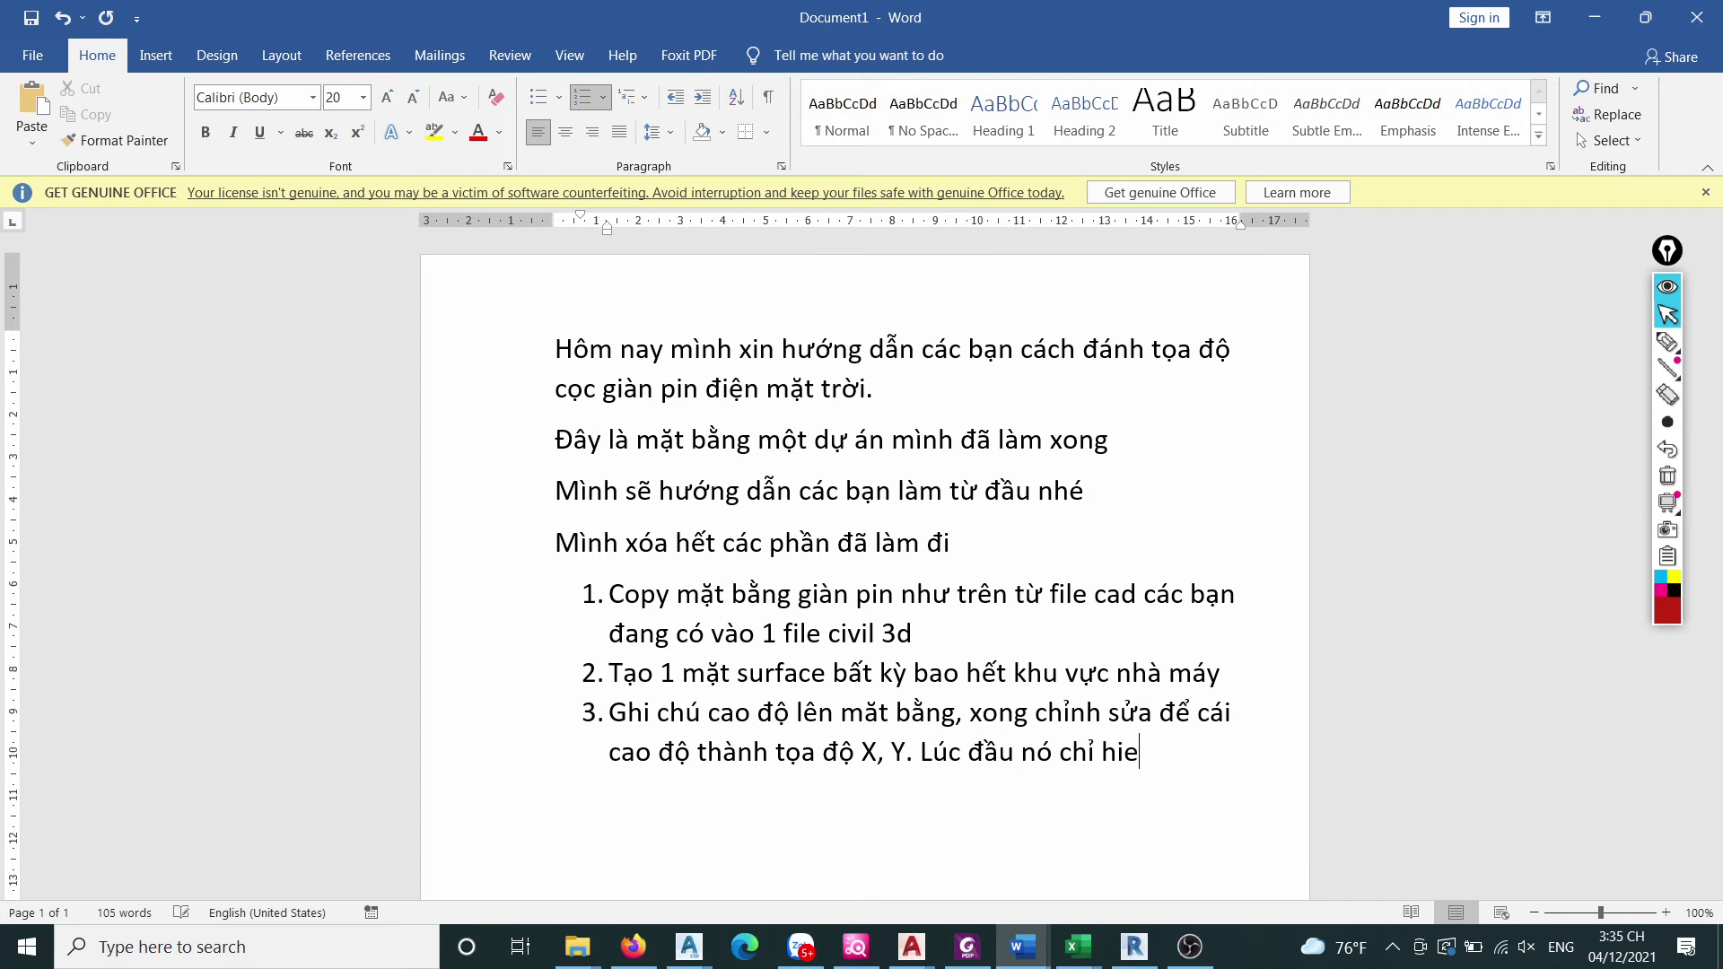
pyautogui.write(' số lieeju cao ddooj')
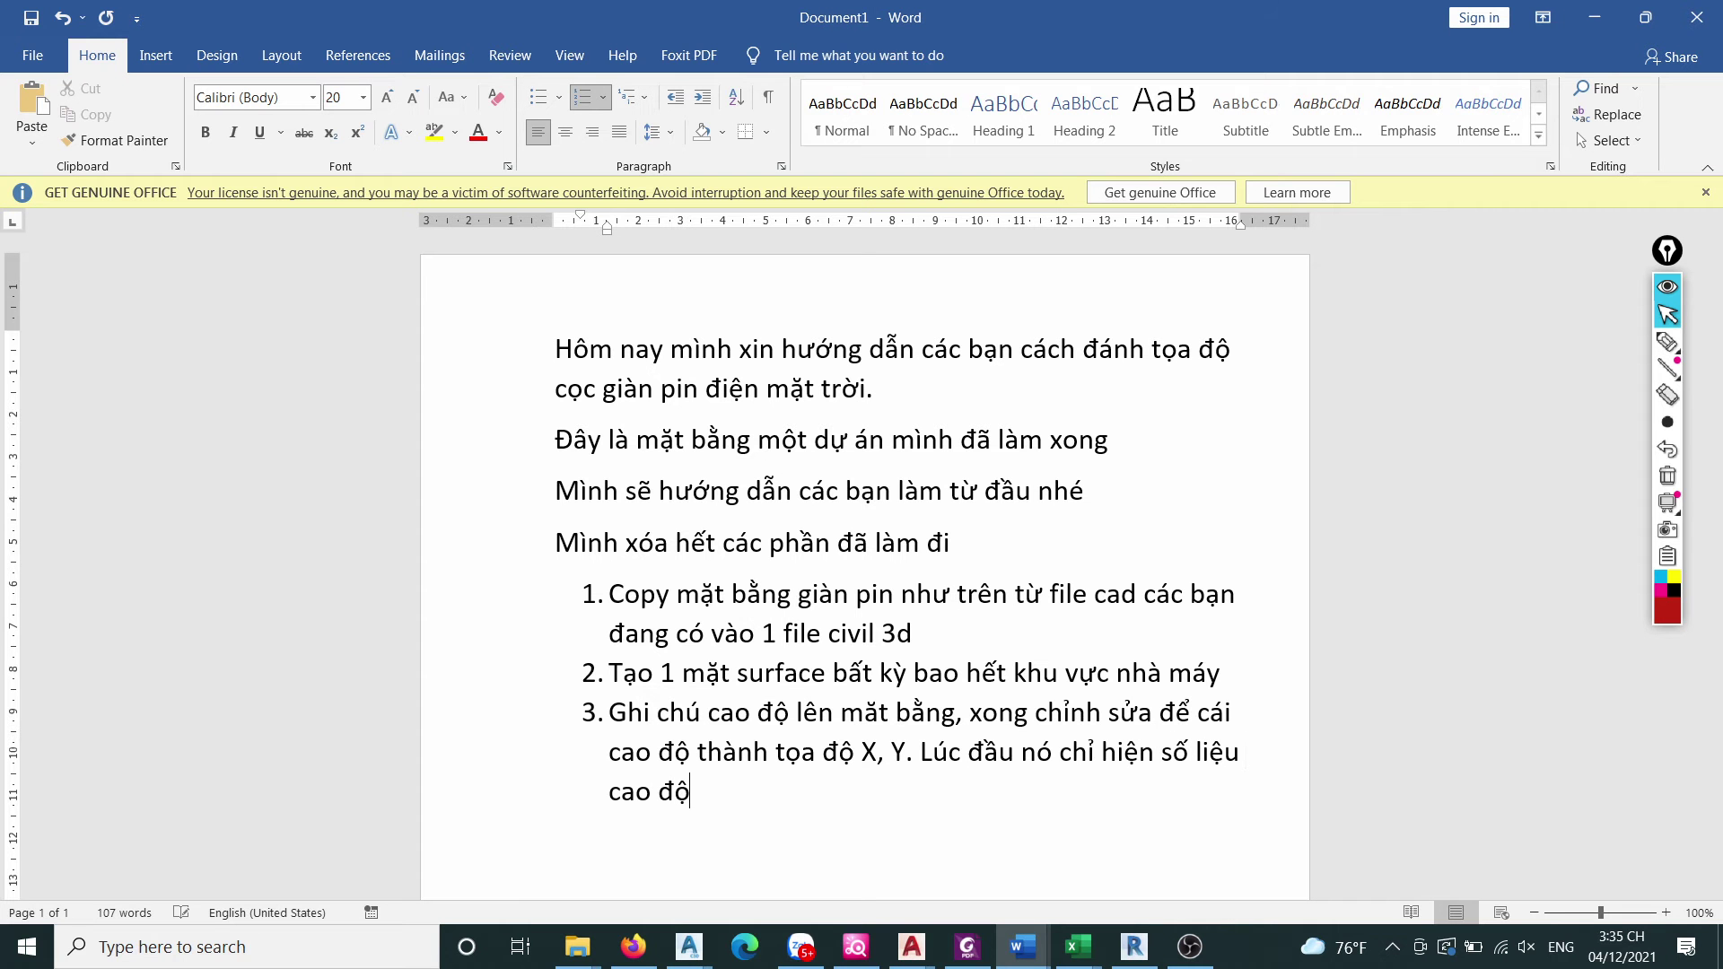
# Complete item 3 with "như trên, mình sẽ thay đổi hiển thị cao độ thành tọa độ." and start a new list item.
pyautogui.write(' nhuw treen, minhf se')
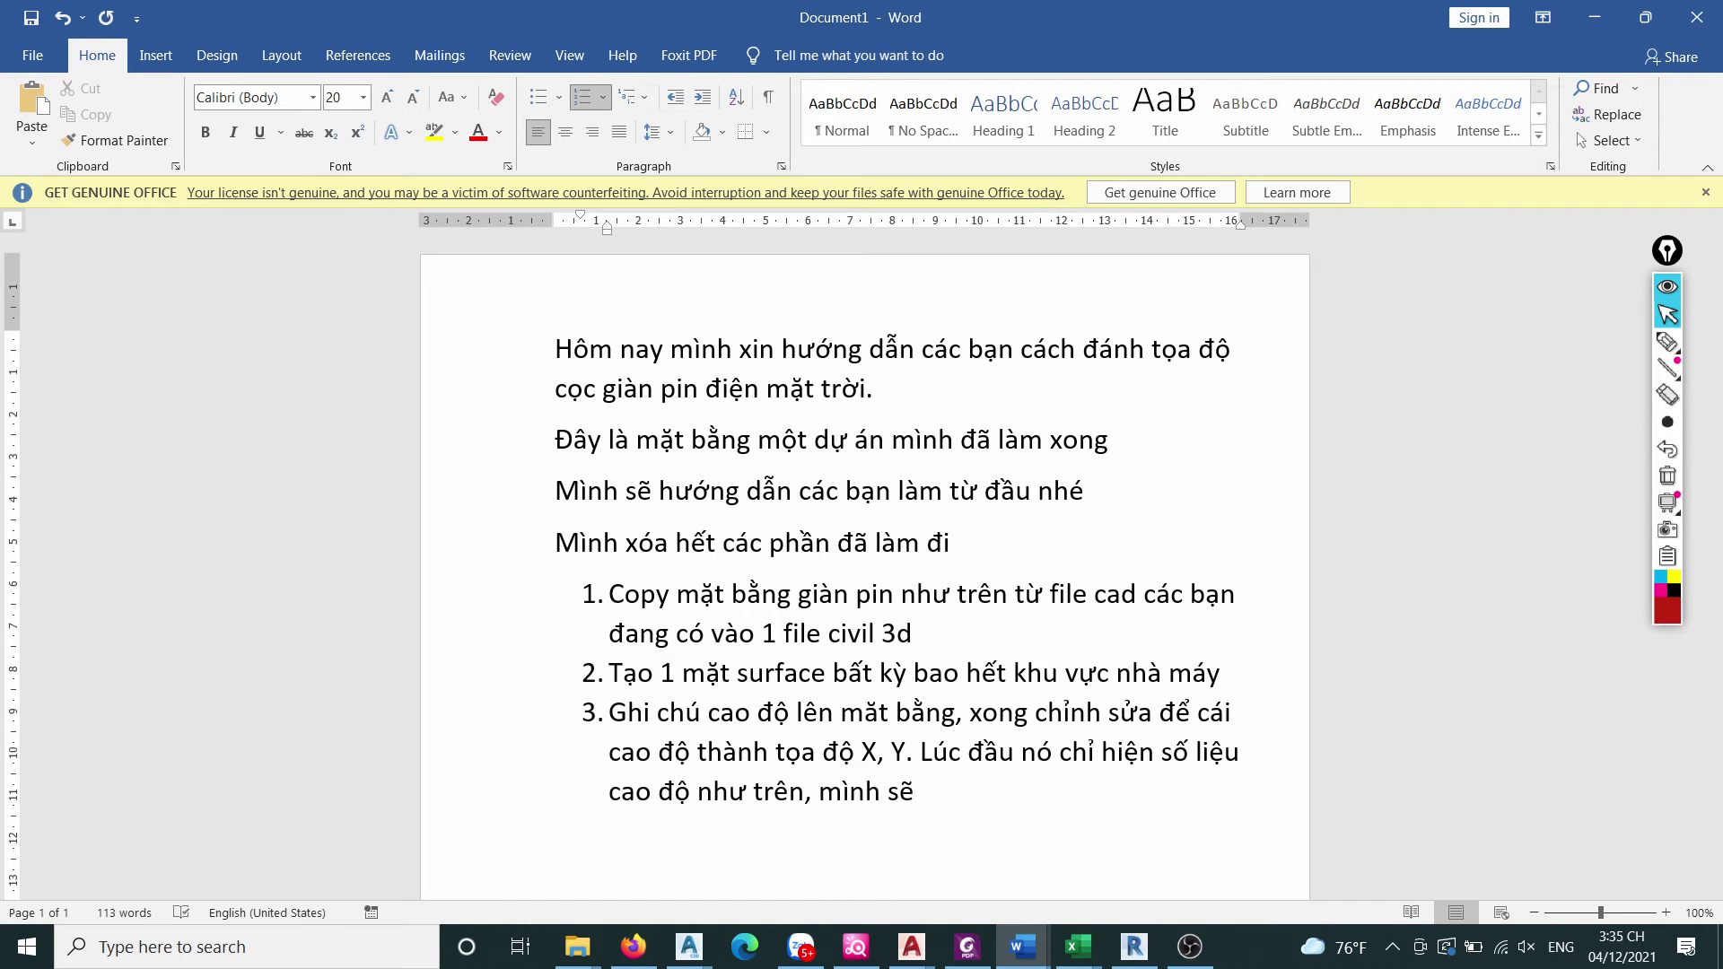
pyautogui.write('x thay ddooicao ddoo')
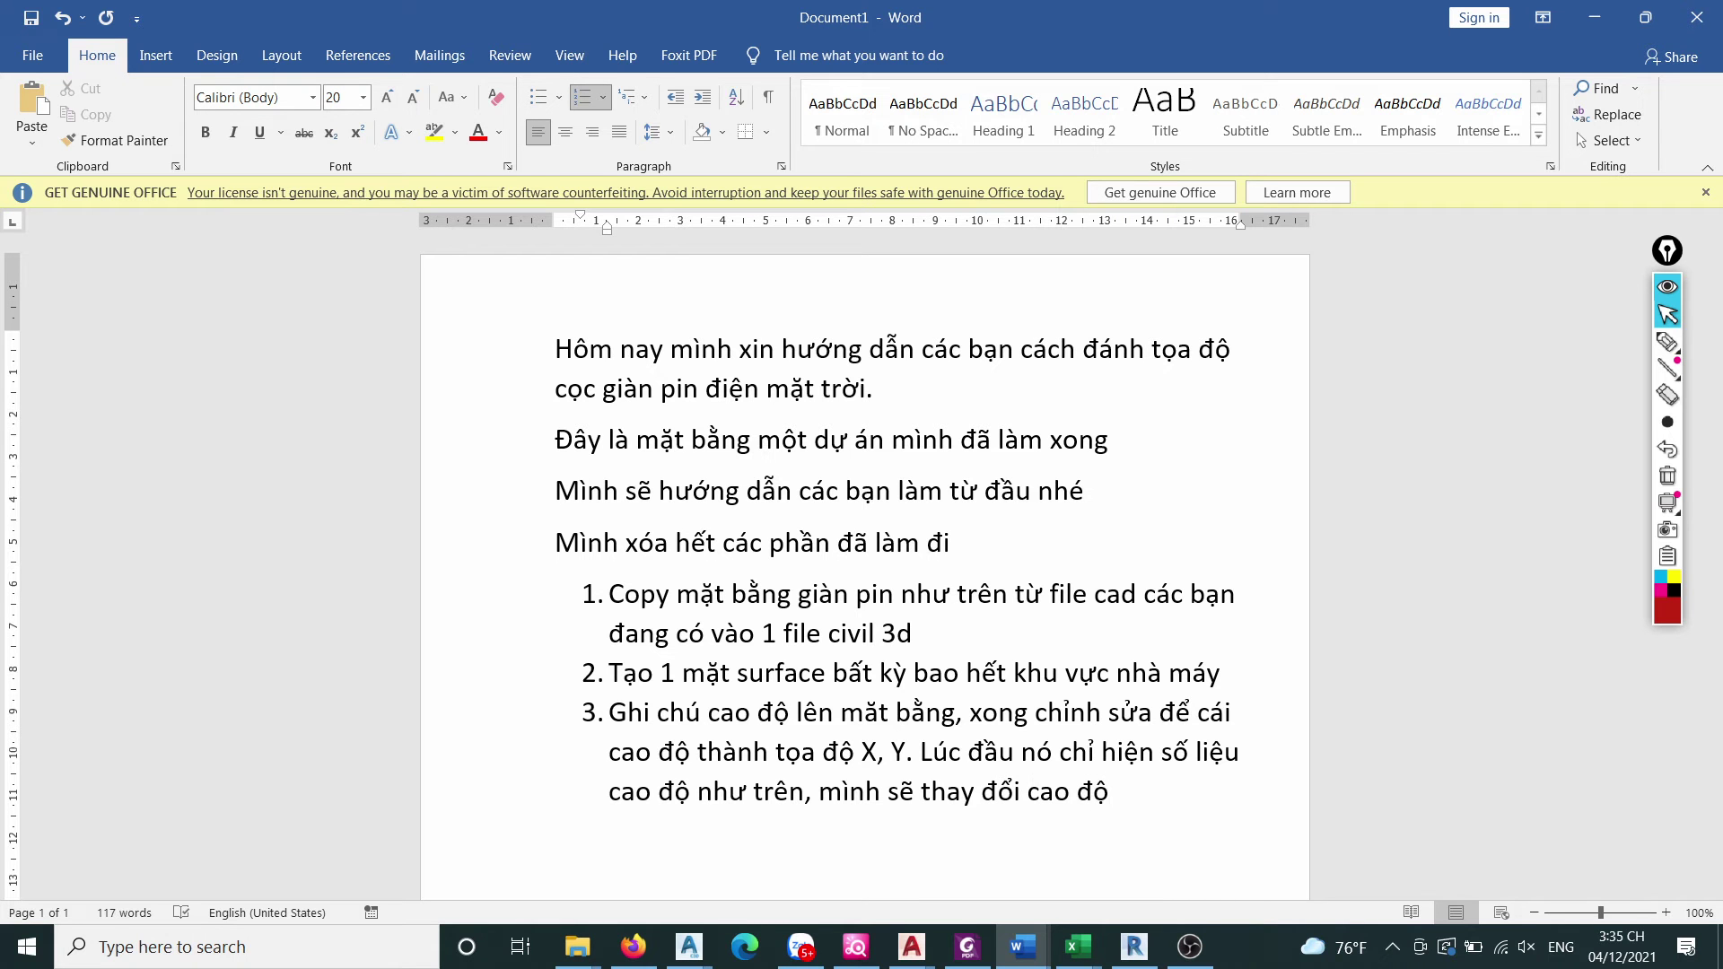
pyautogui.press('BackSpace')
pyautogui.press('BackSpace')
pyautogui.press('BackSpace')
pyautogui.press('BackSpace')
pyautogui.press('BackSpace')
pyautogui.press('BackSpace')
pyautogui.write('hieenr thij cao ddoj')
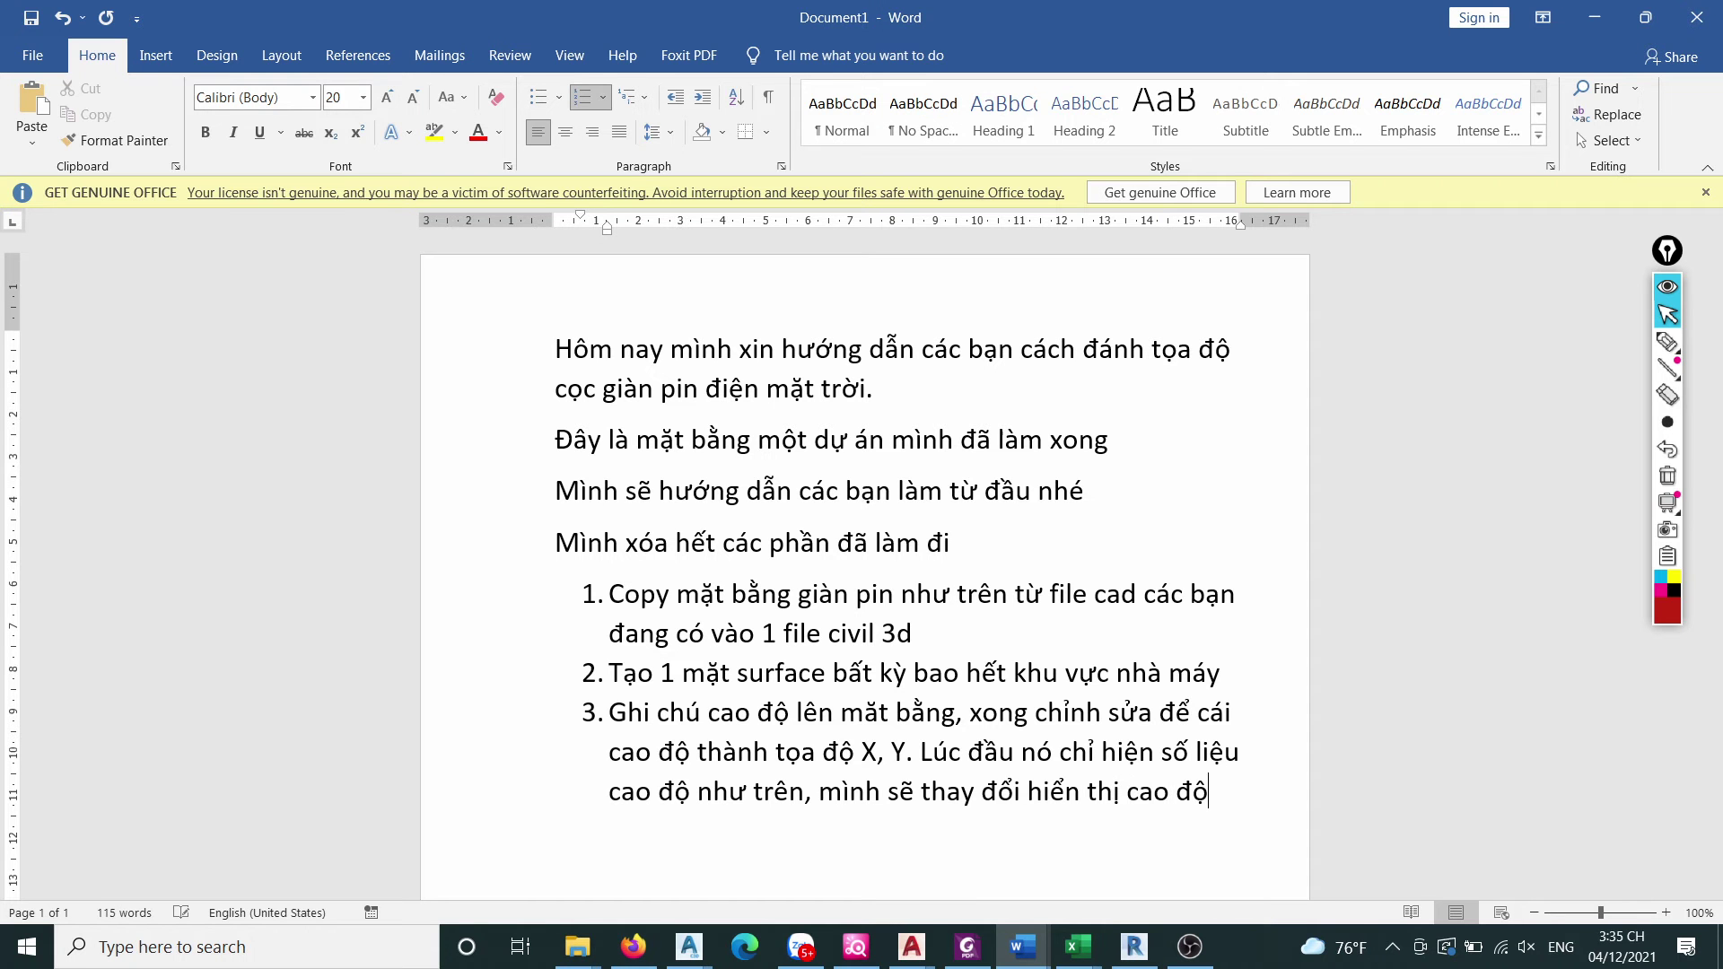
pyautogui.write(' thanhf toaj d')
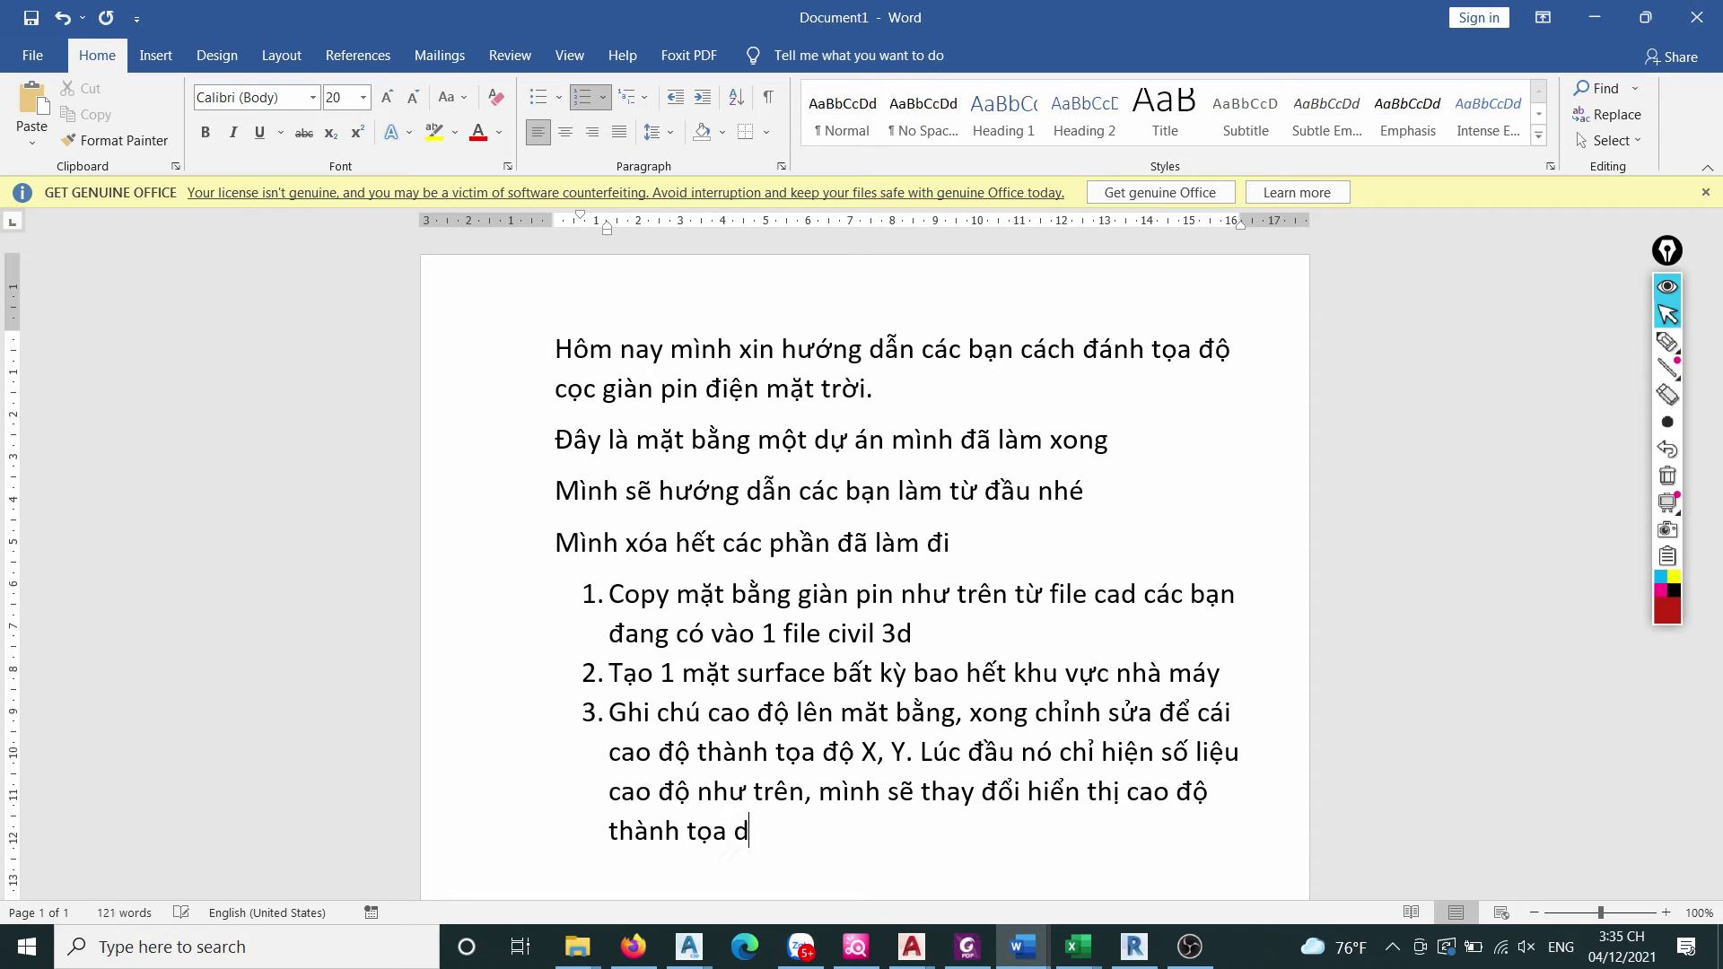
pyautogui.write('doo.')
pyautogui.press('Return')
# Return to Civil 3D and copy the selected label's Standard style as a new label style named VD BEN TRAI.
pyautogui.click(1594, 16)
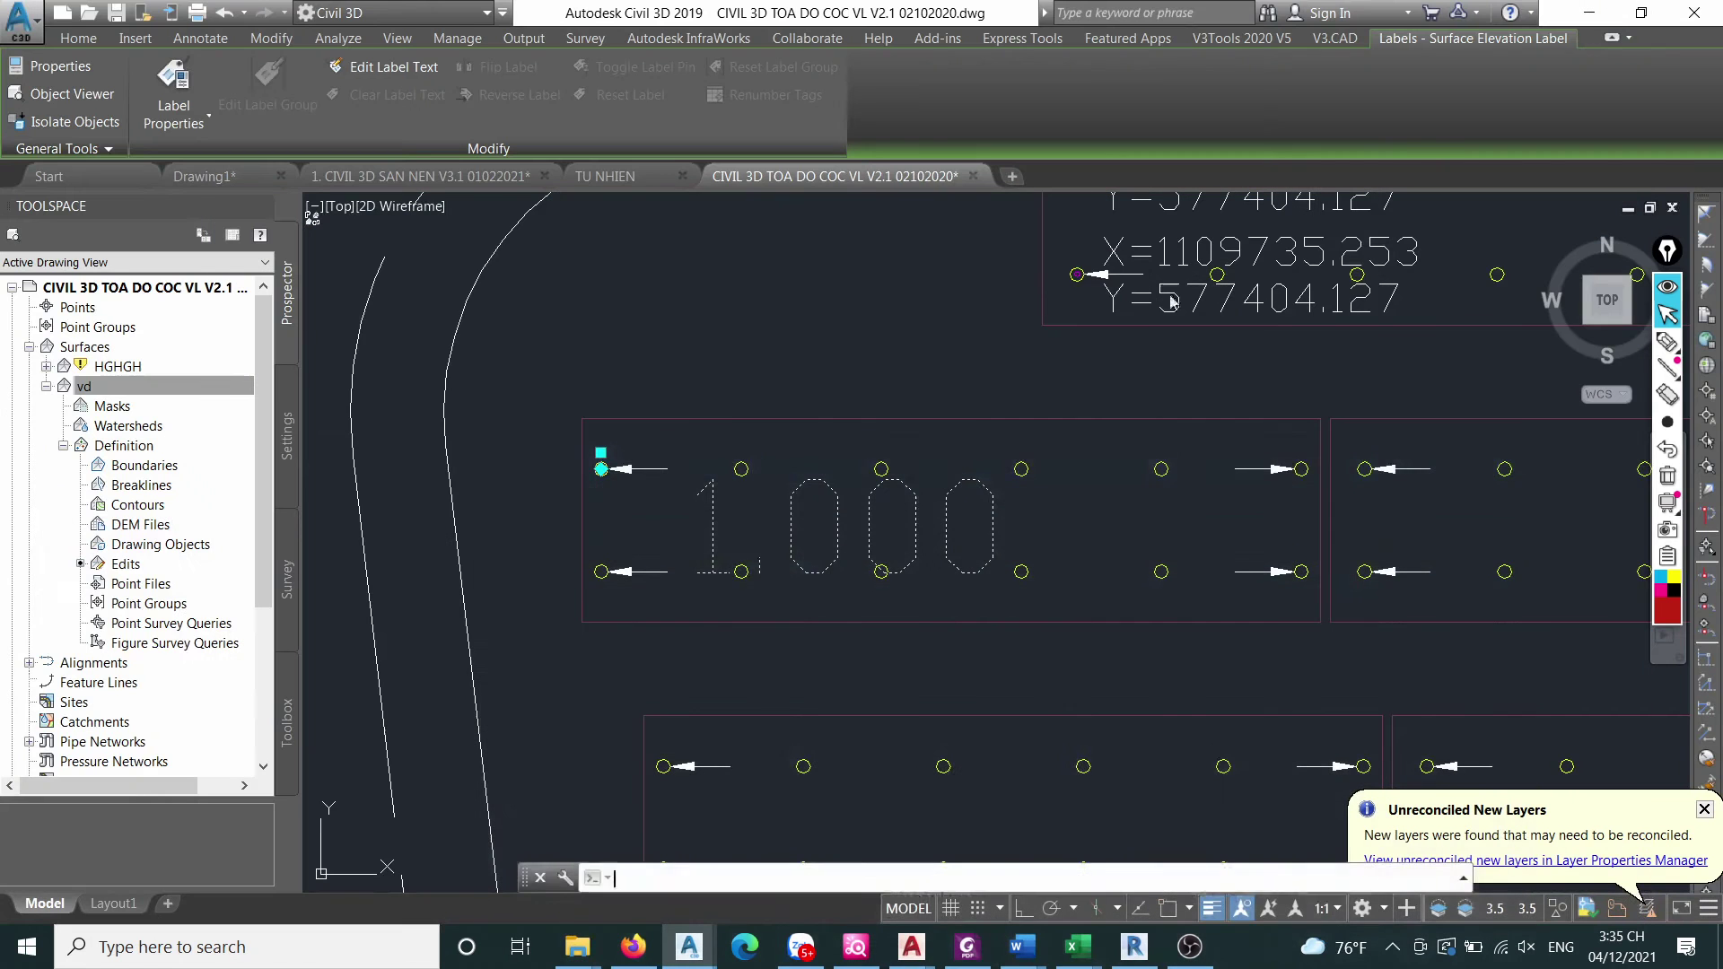
pyautogui.rightClick(718, 521)
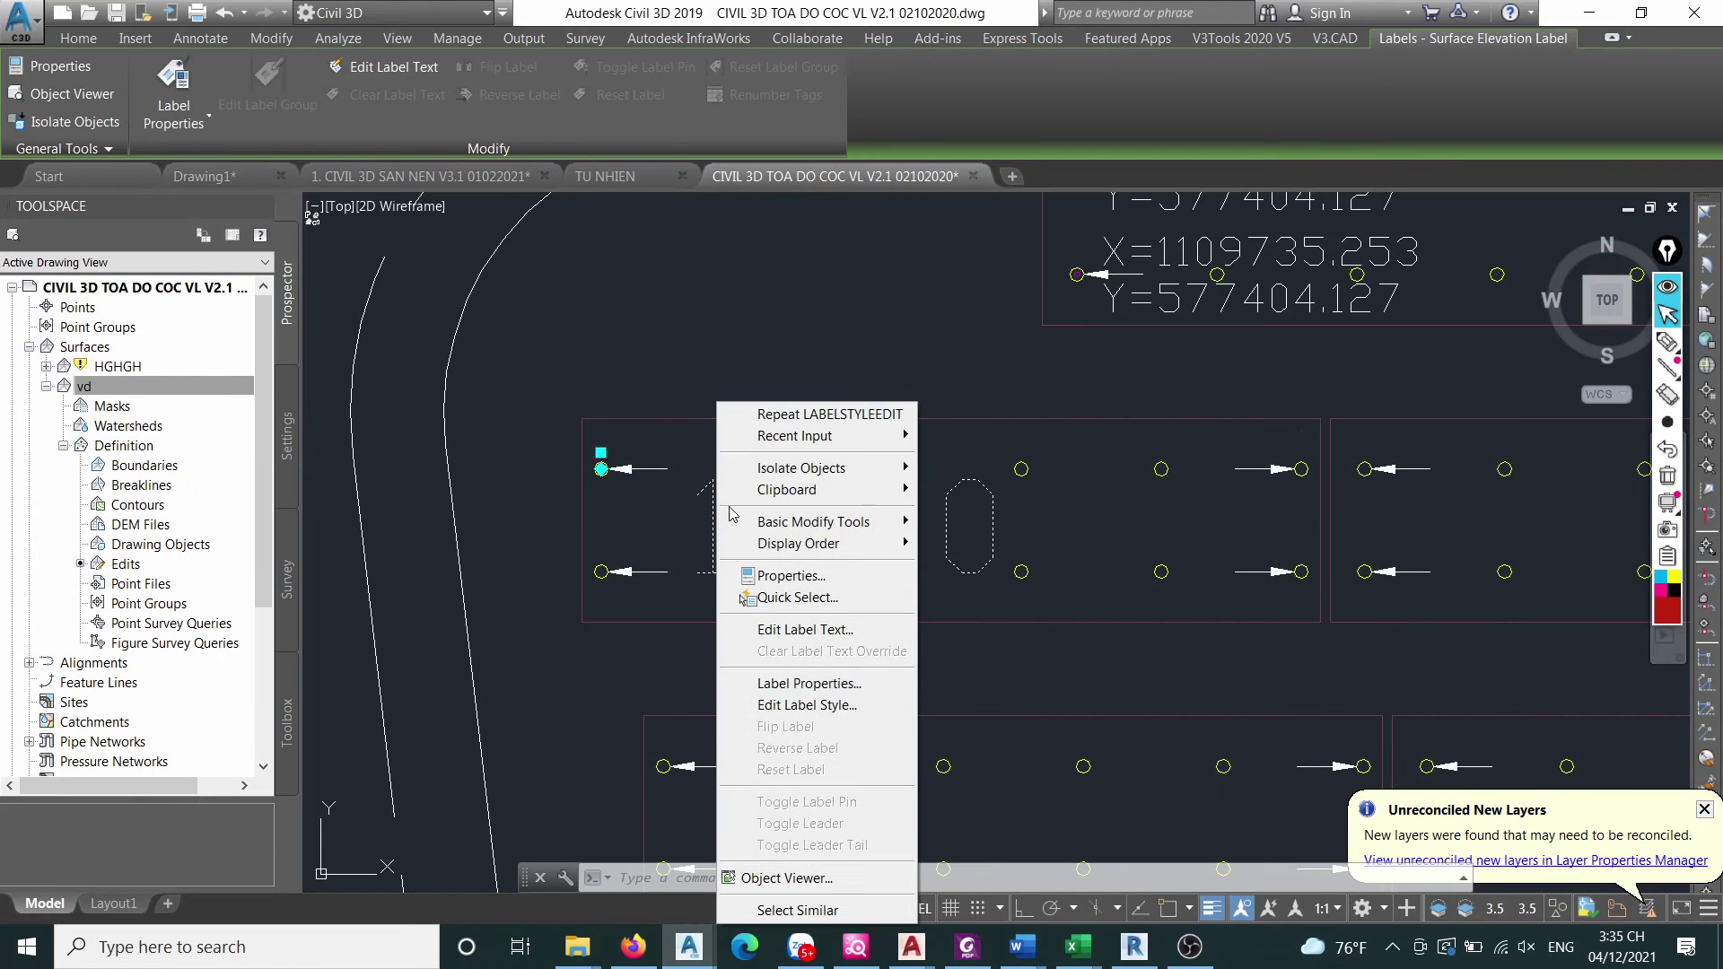
pyautogui.click(831, 705)
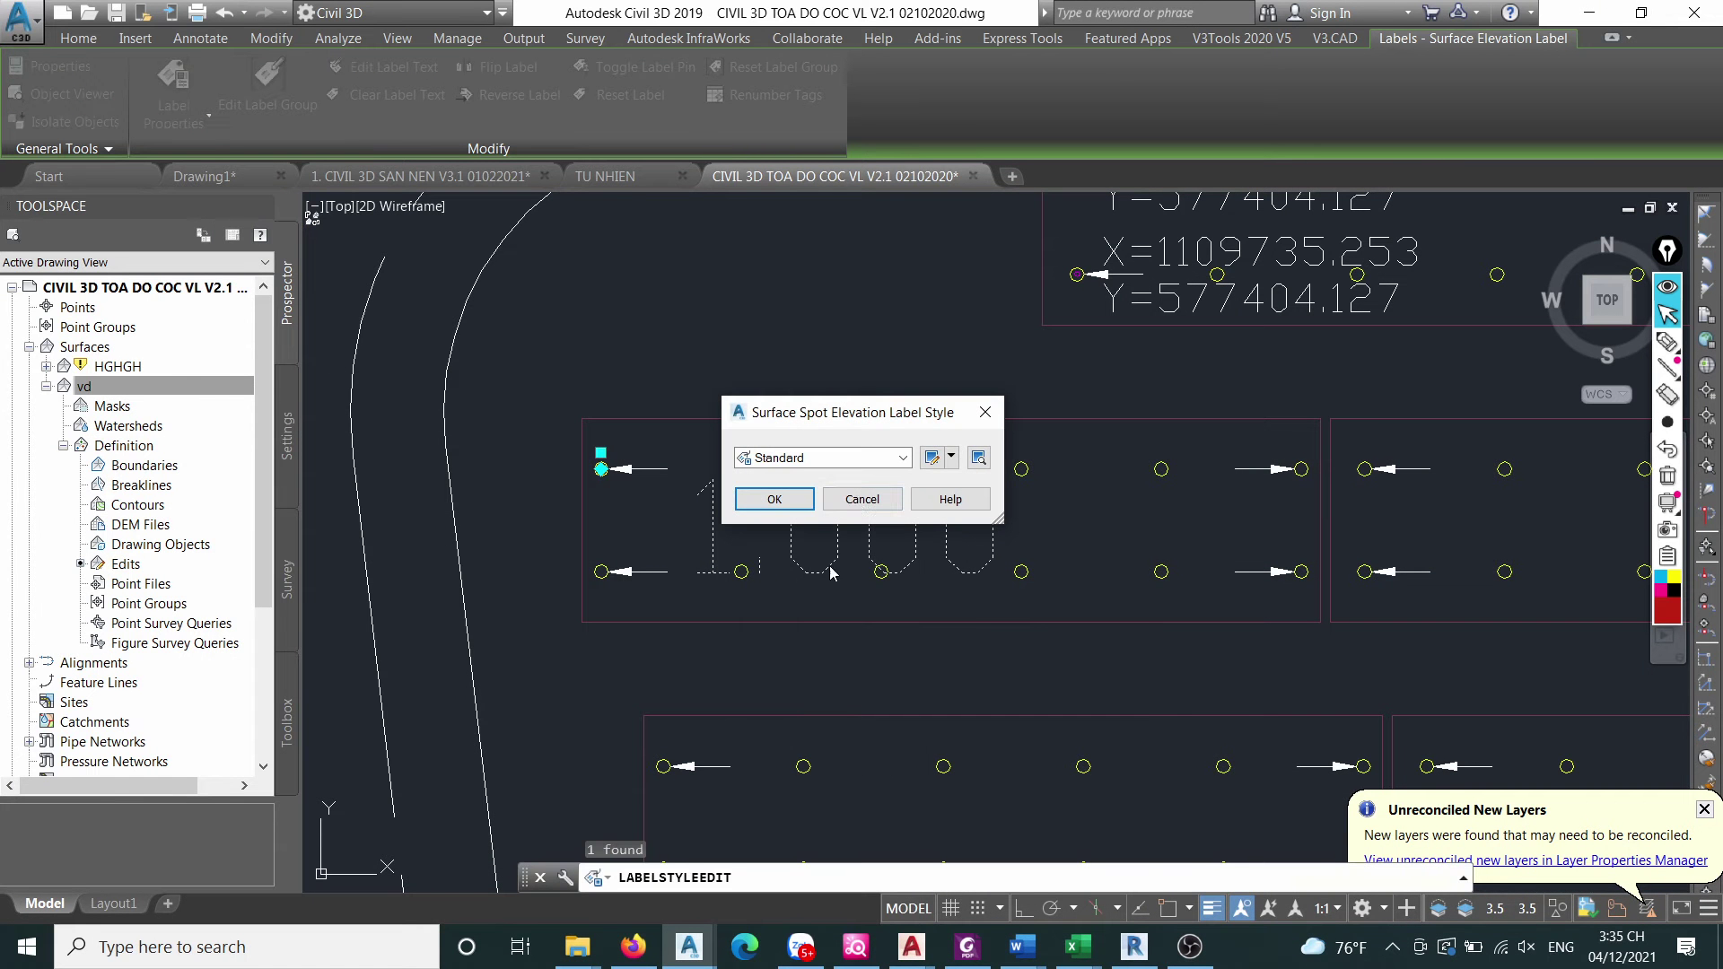
pyautogui.click(952, 458)
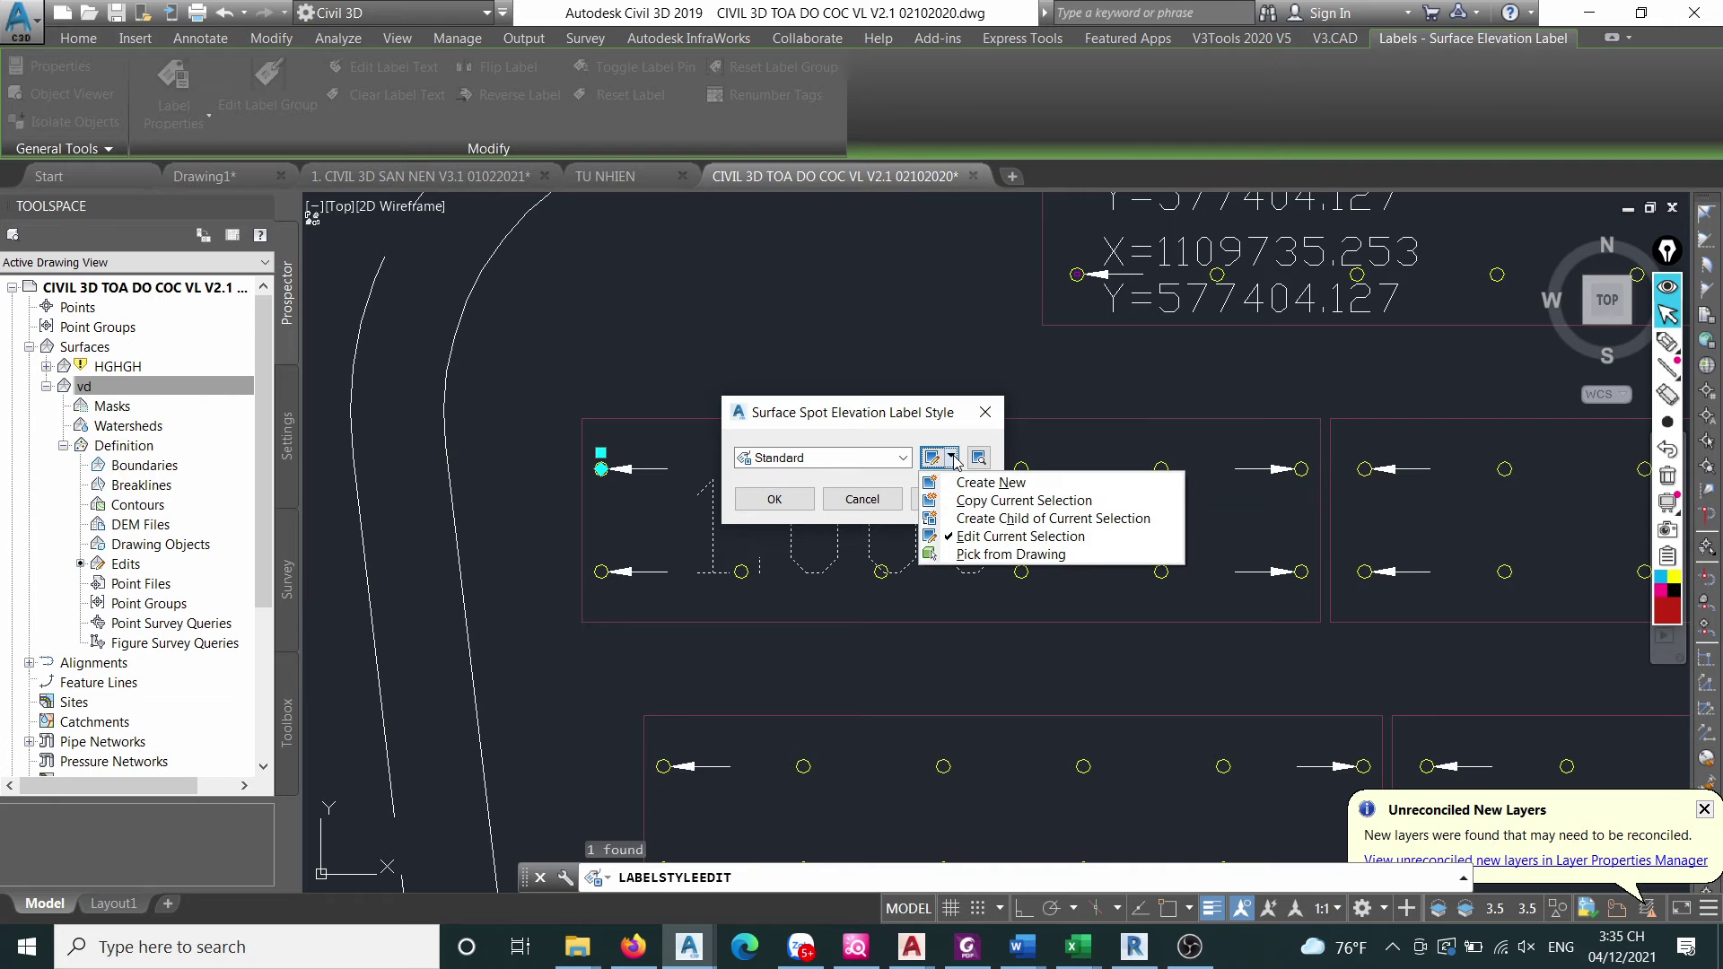
pyautogui.click(996, 500)
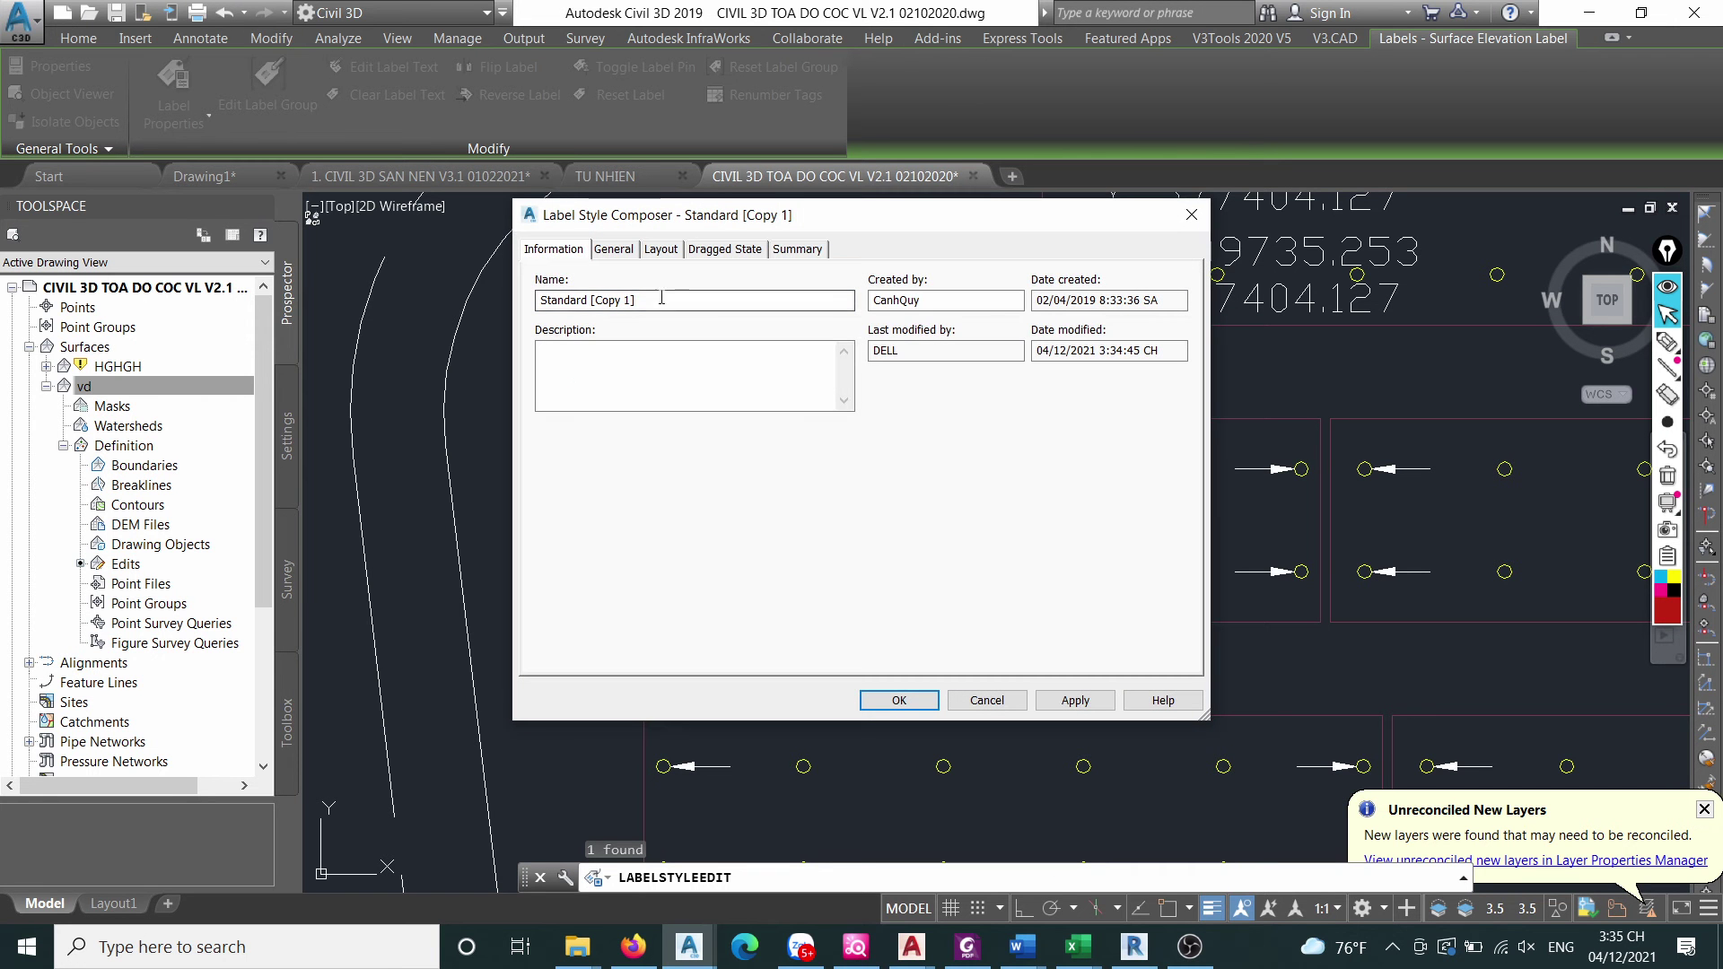
pyautogui.moveTo(639, 300); pyautogui.dragTo(510, 297)
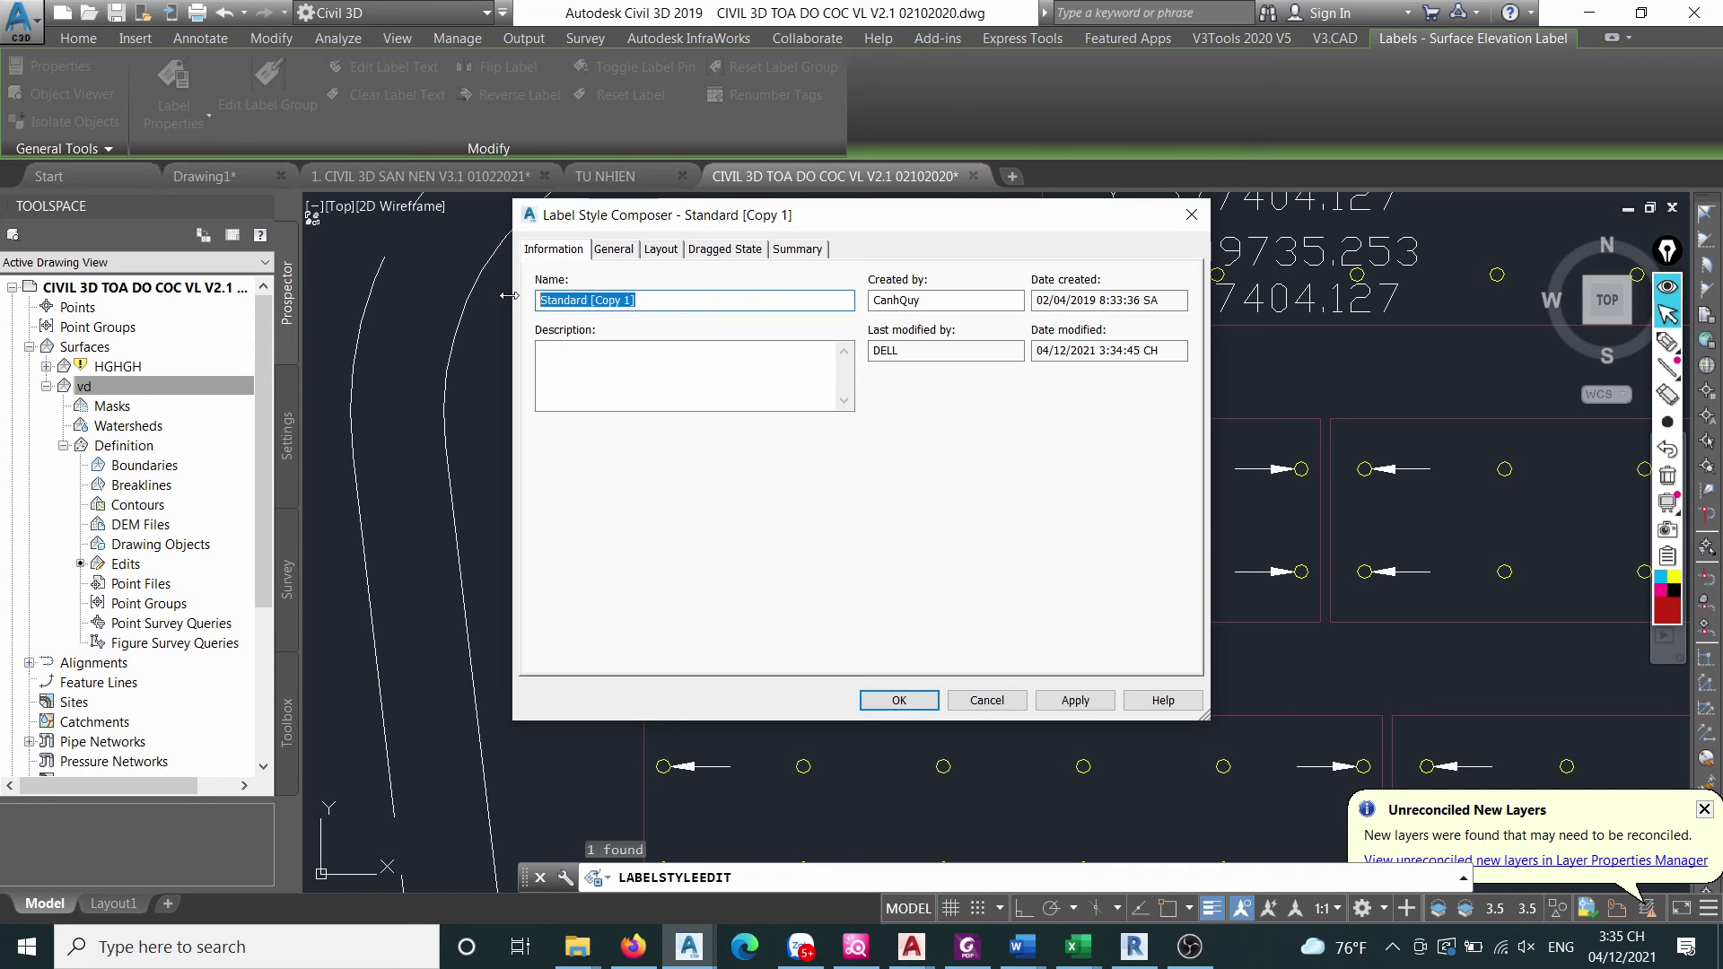
pyautogui.write('Toa ')
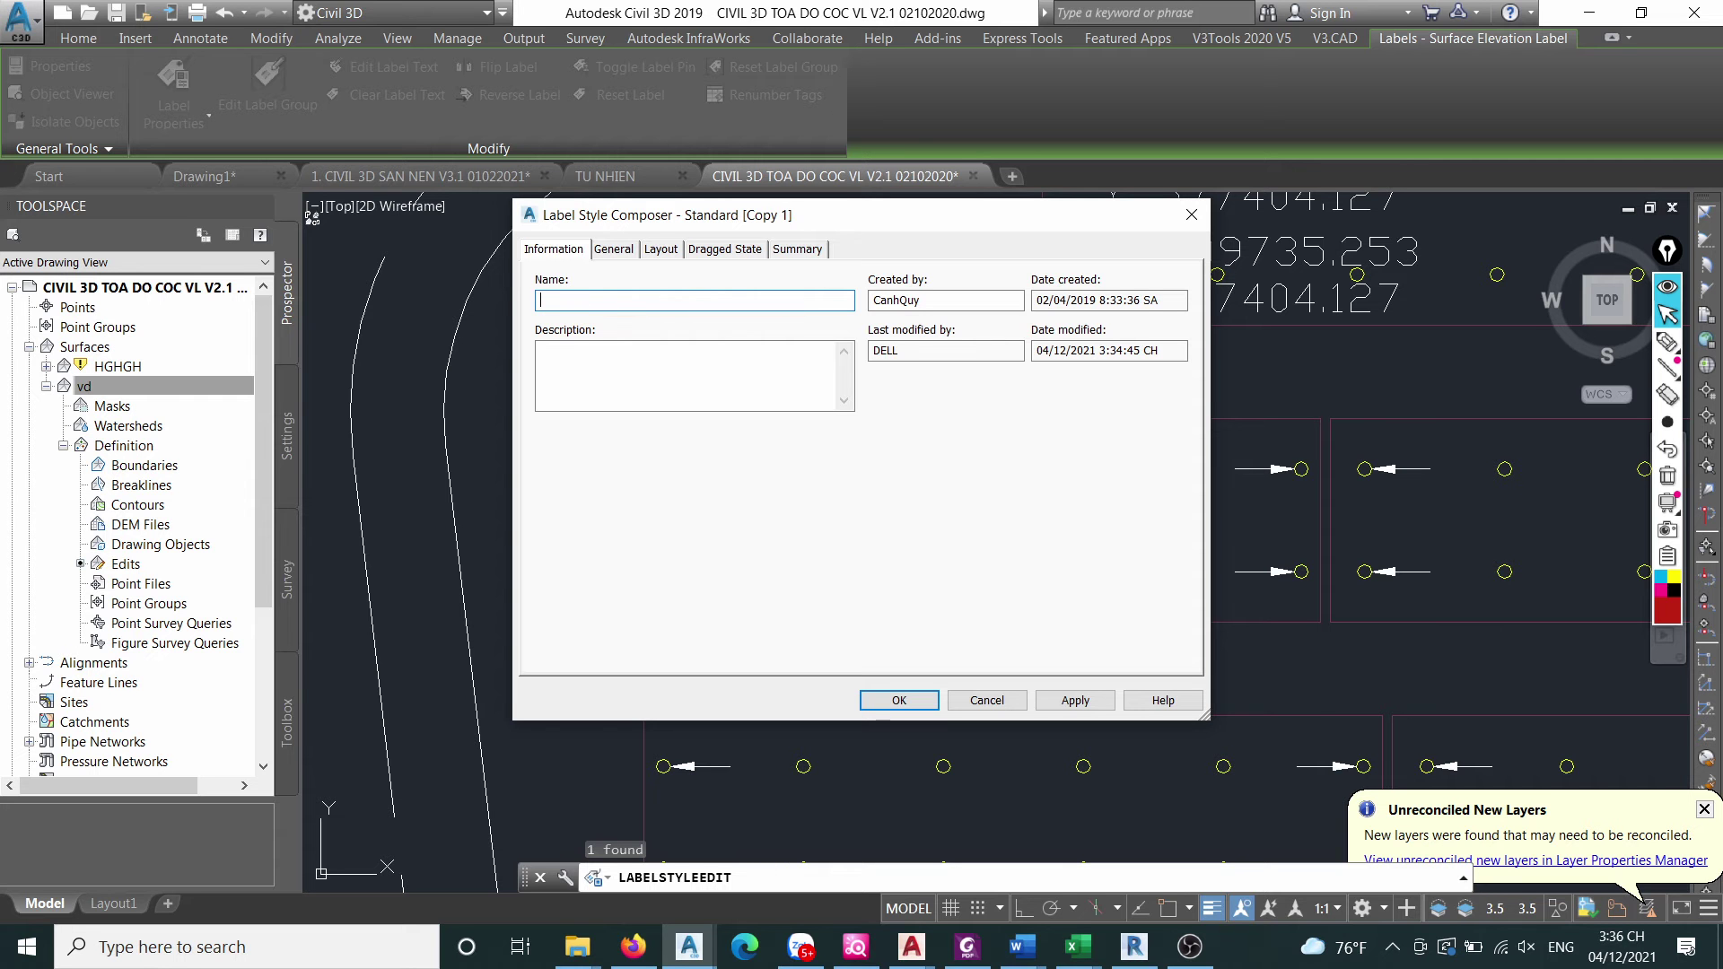
pyautogui.write('D')
pyautogui.write('I')
pyautogui.click(911, 700)
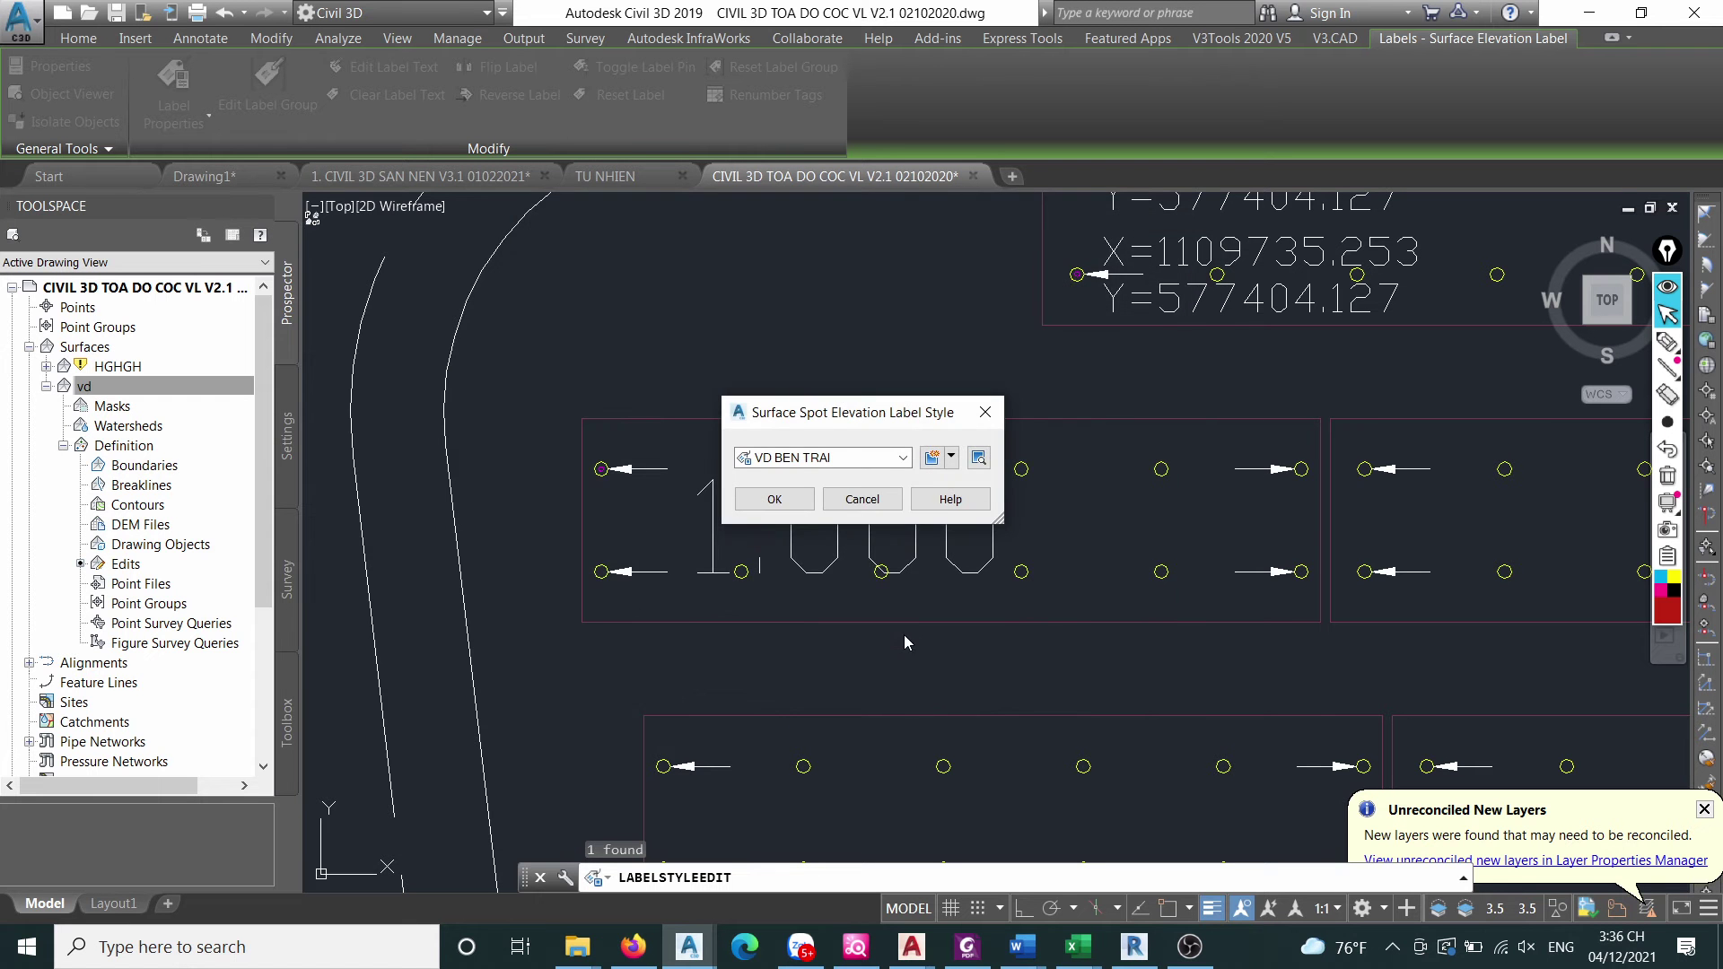
# Edit the VD BEN TRAI style and replace its Surface Elevation component's text contents with the Surface Northing property at 0.001 precision.
pyautogui.click(952, 458)
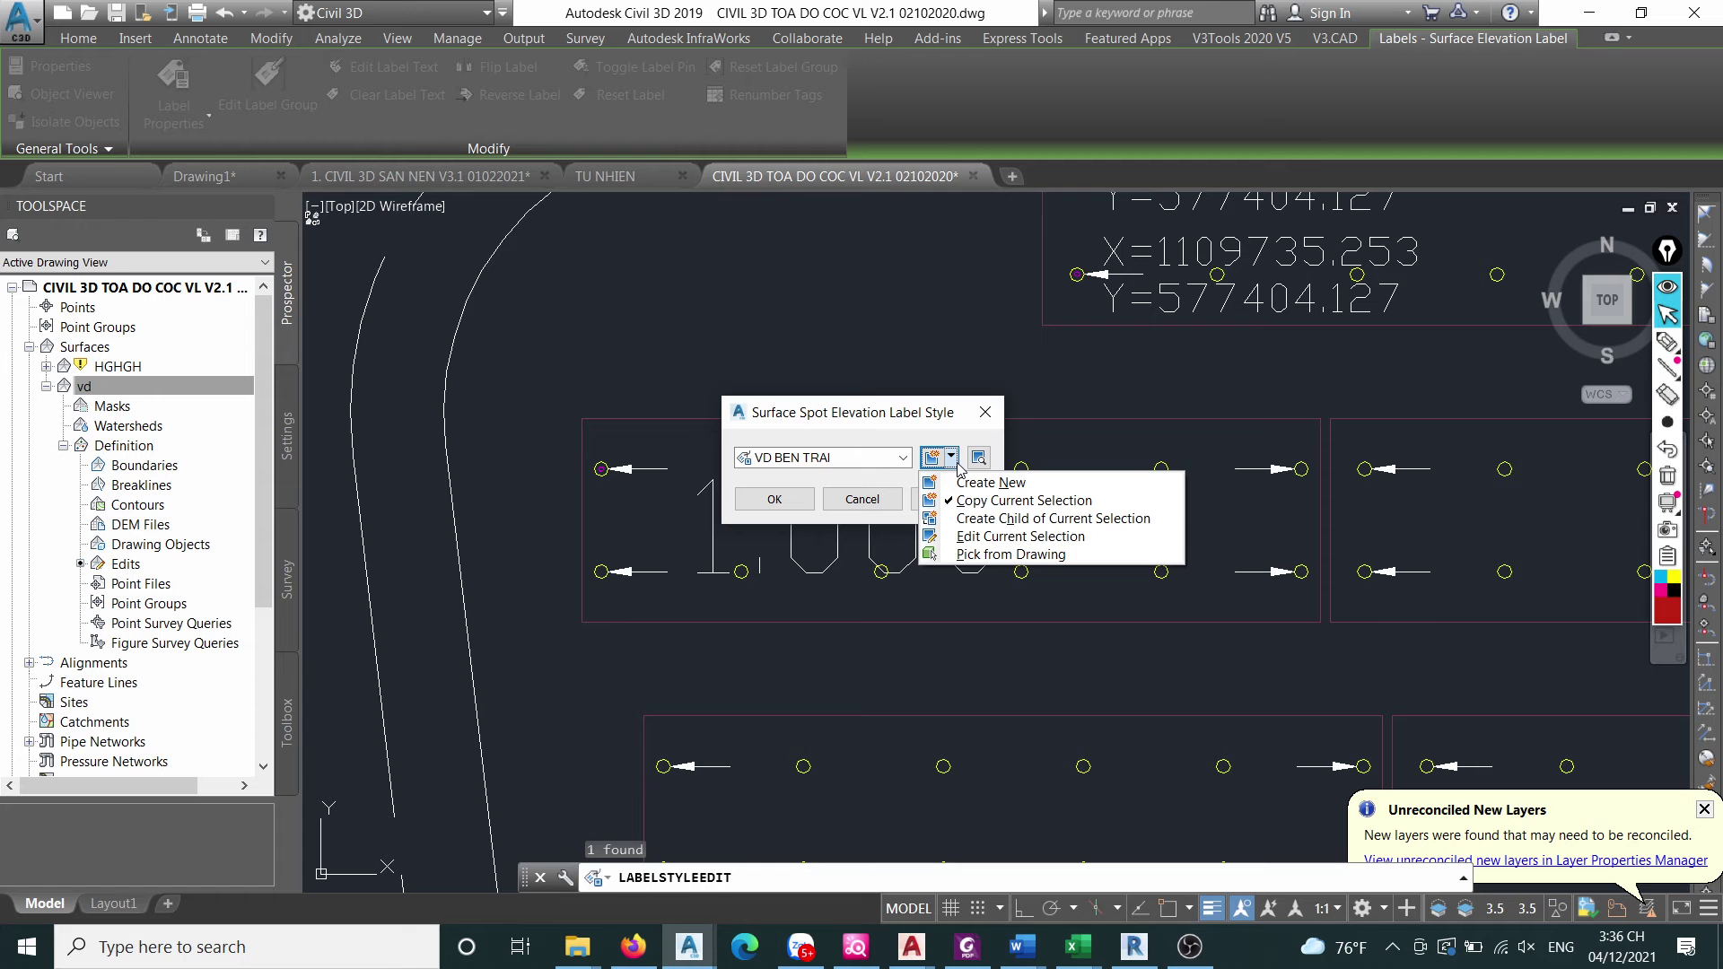
pyautogui.click(987, 536)
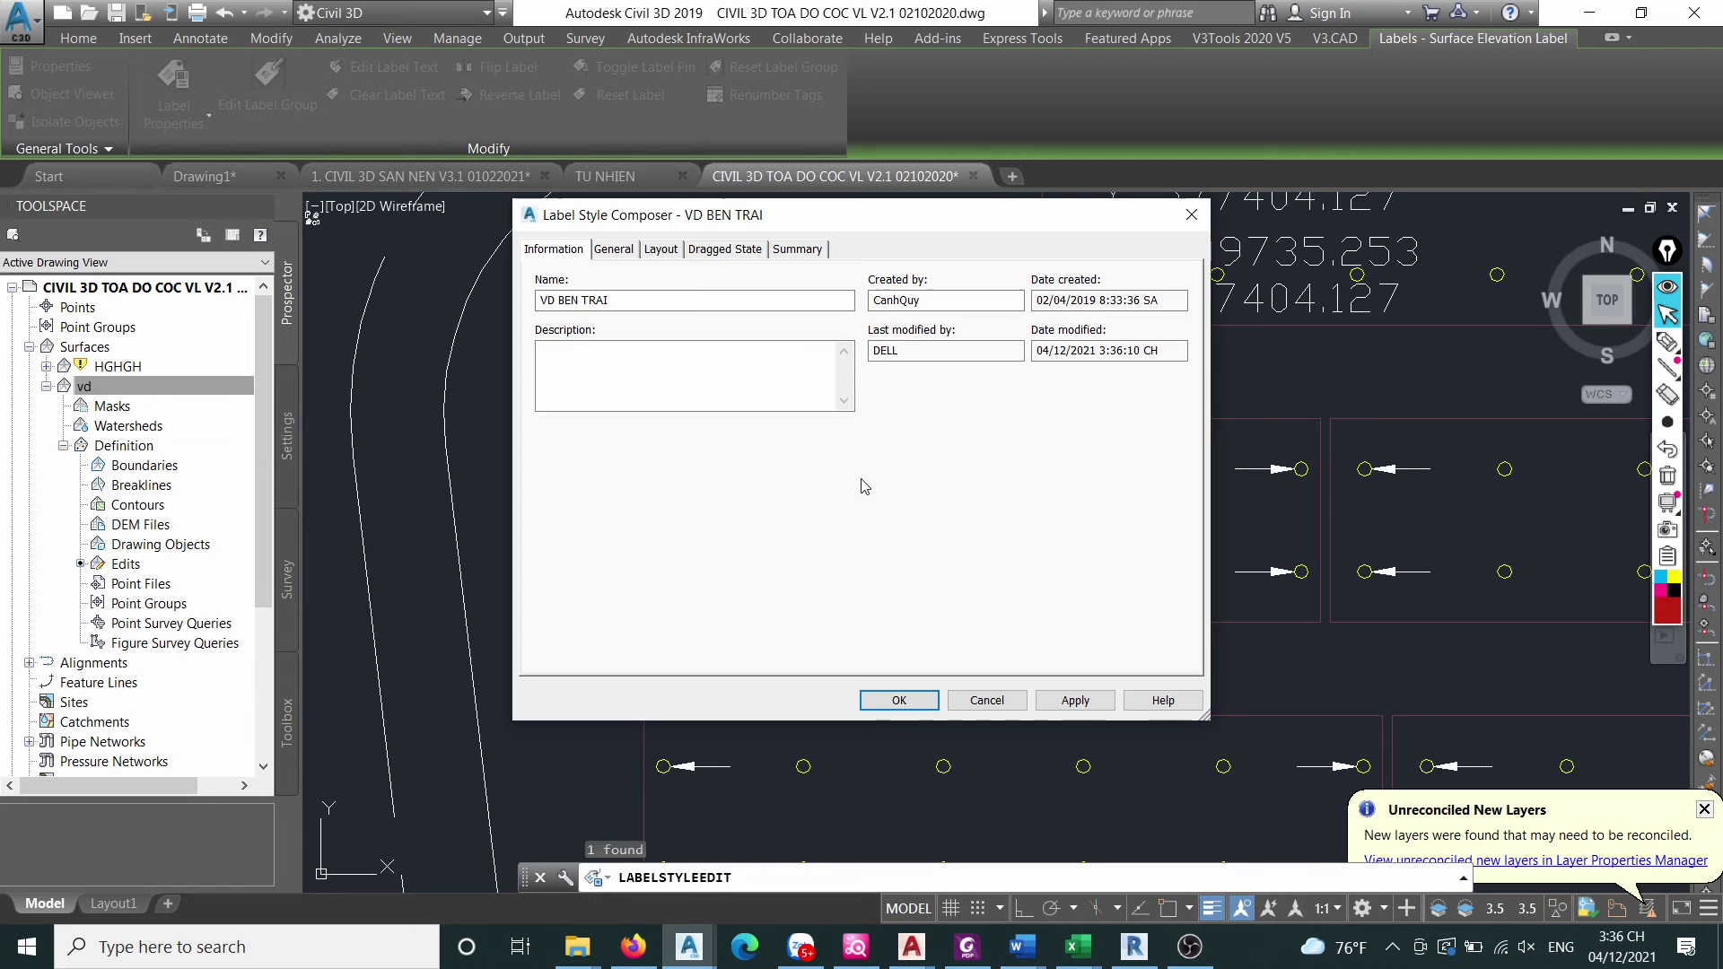
pyautogui.click(711, 253)
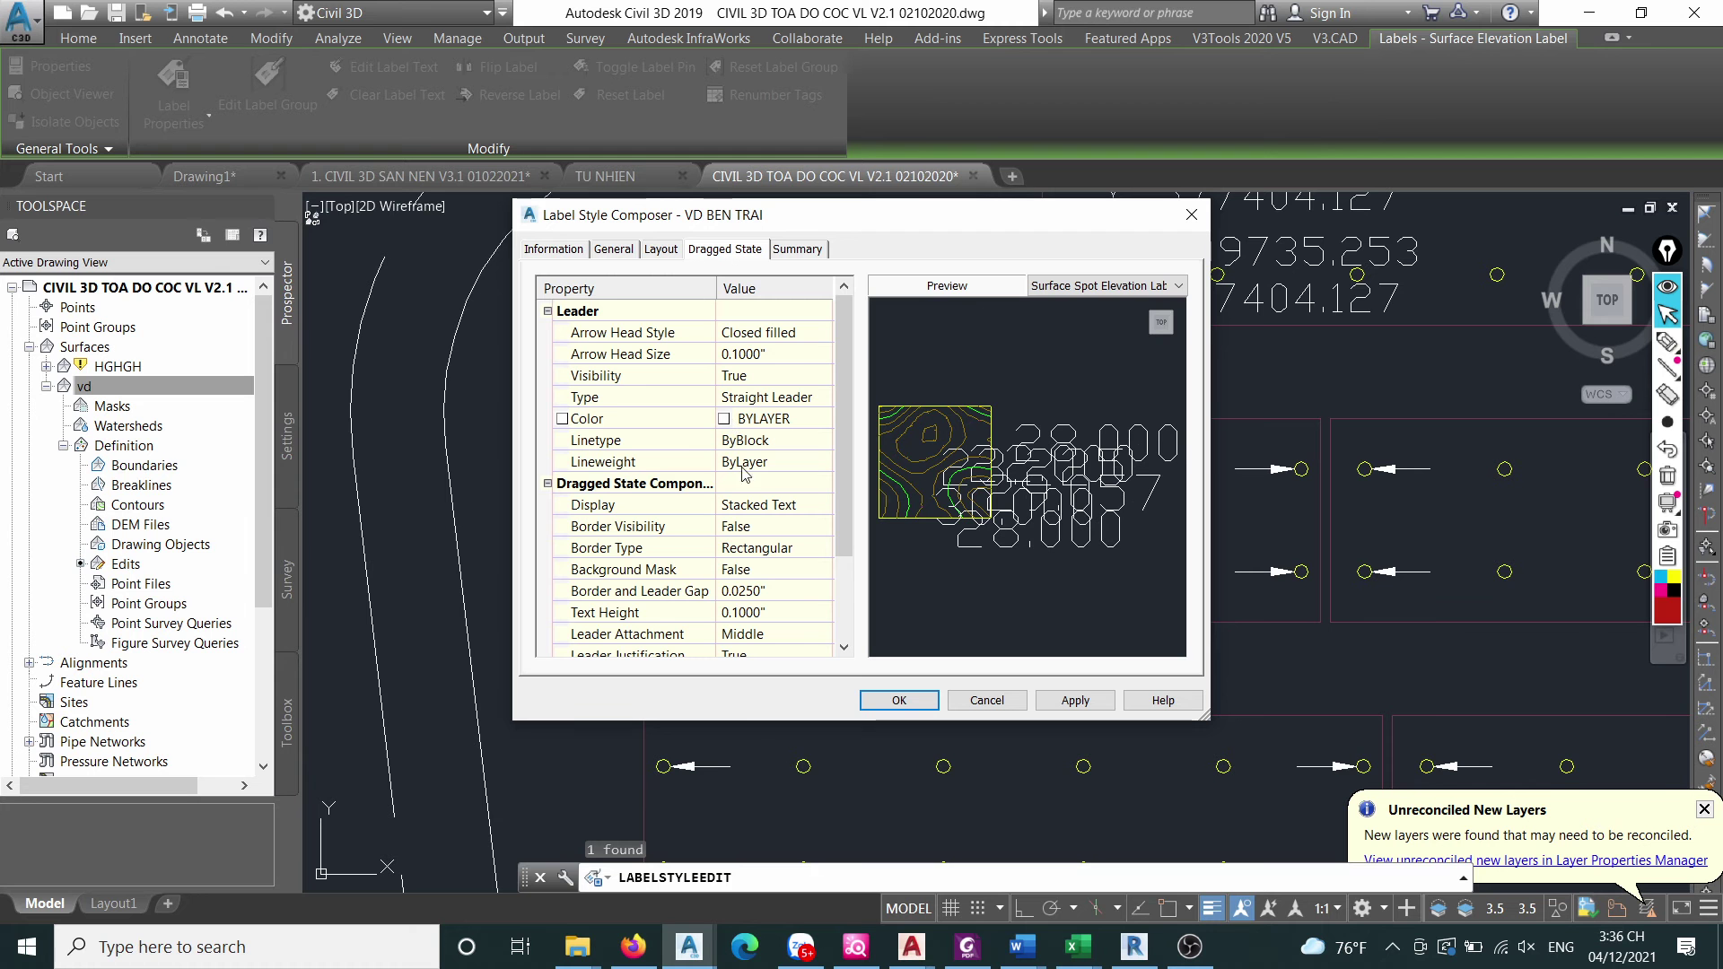
pyautogui.click(664, 252)
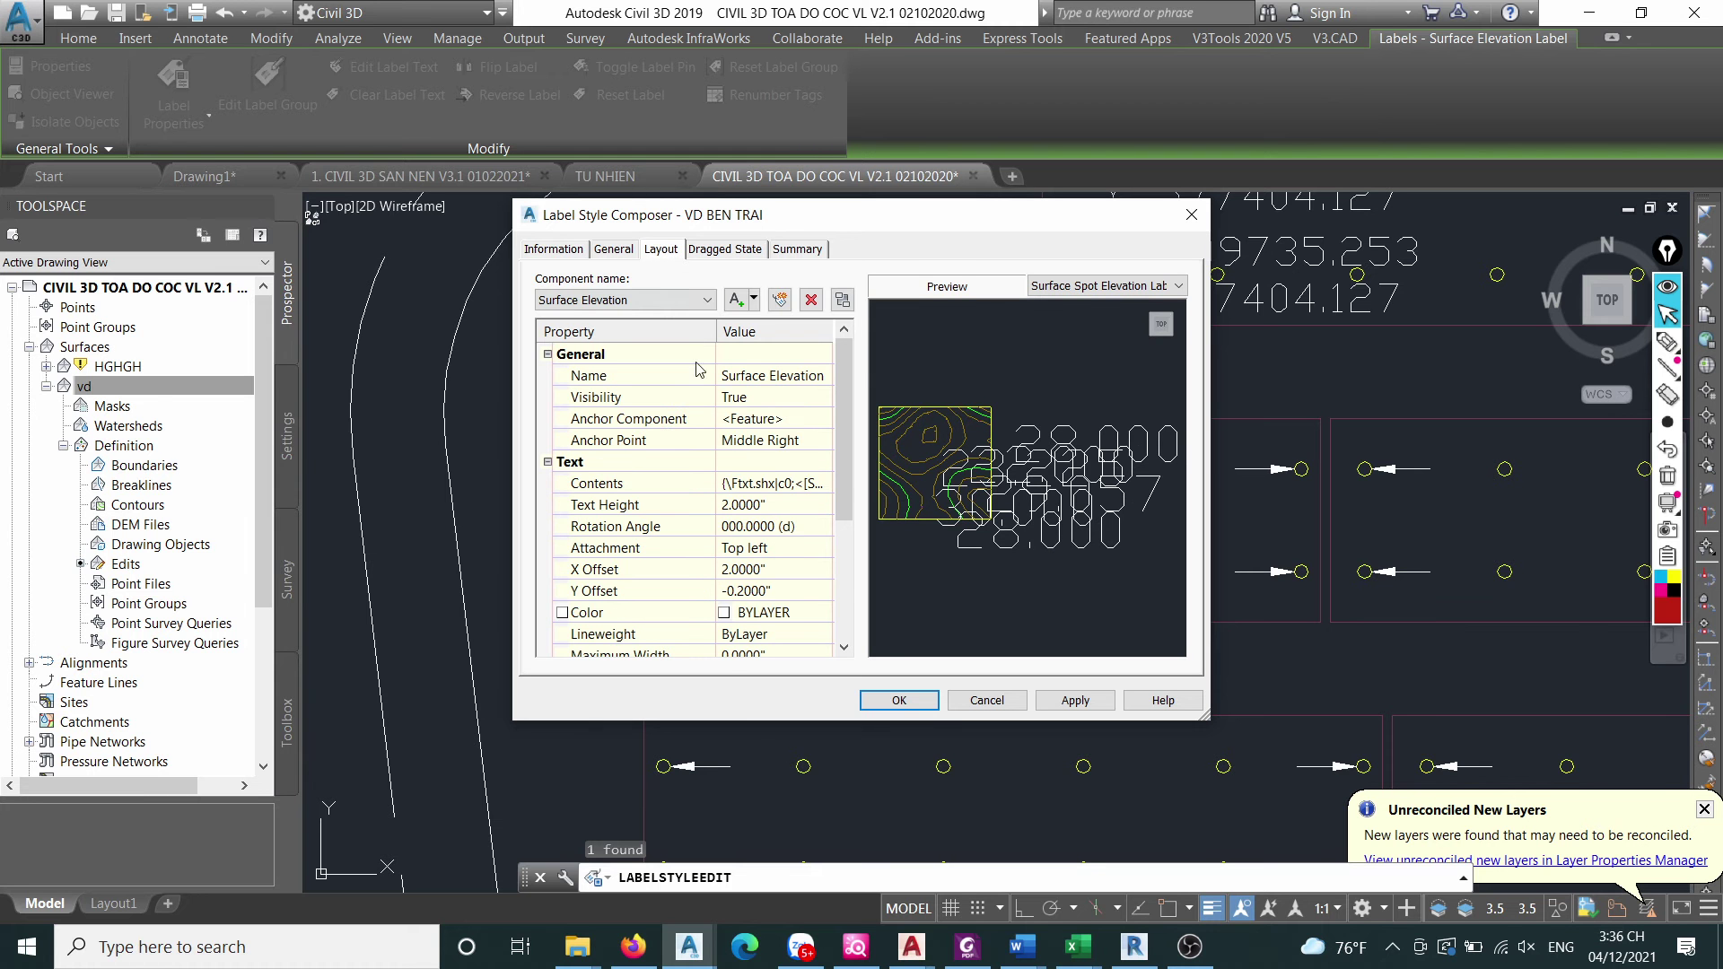
pyautogui.click(736, 482)
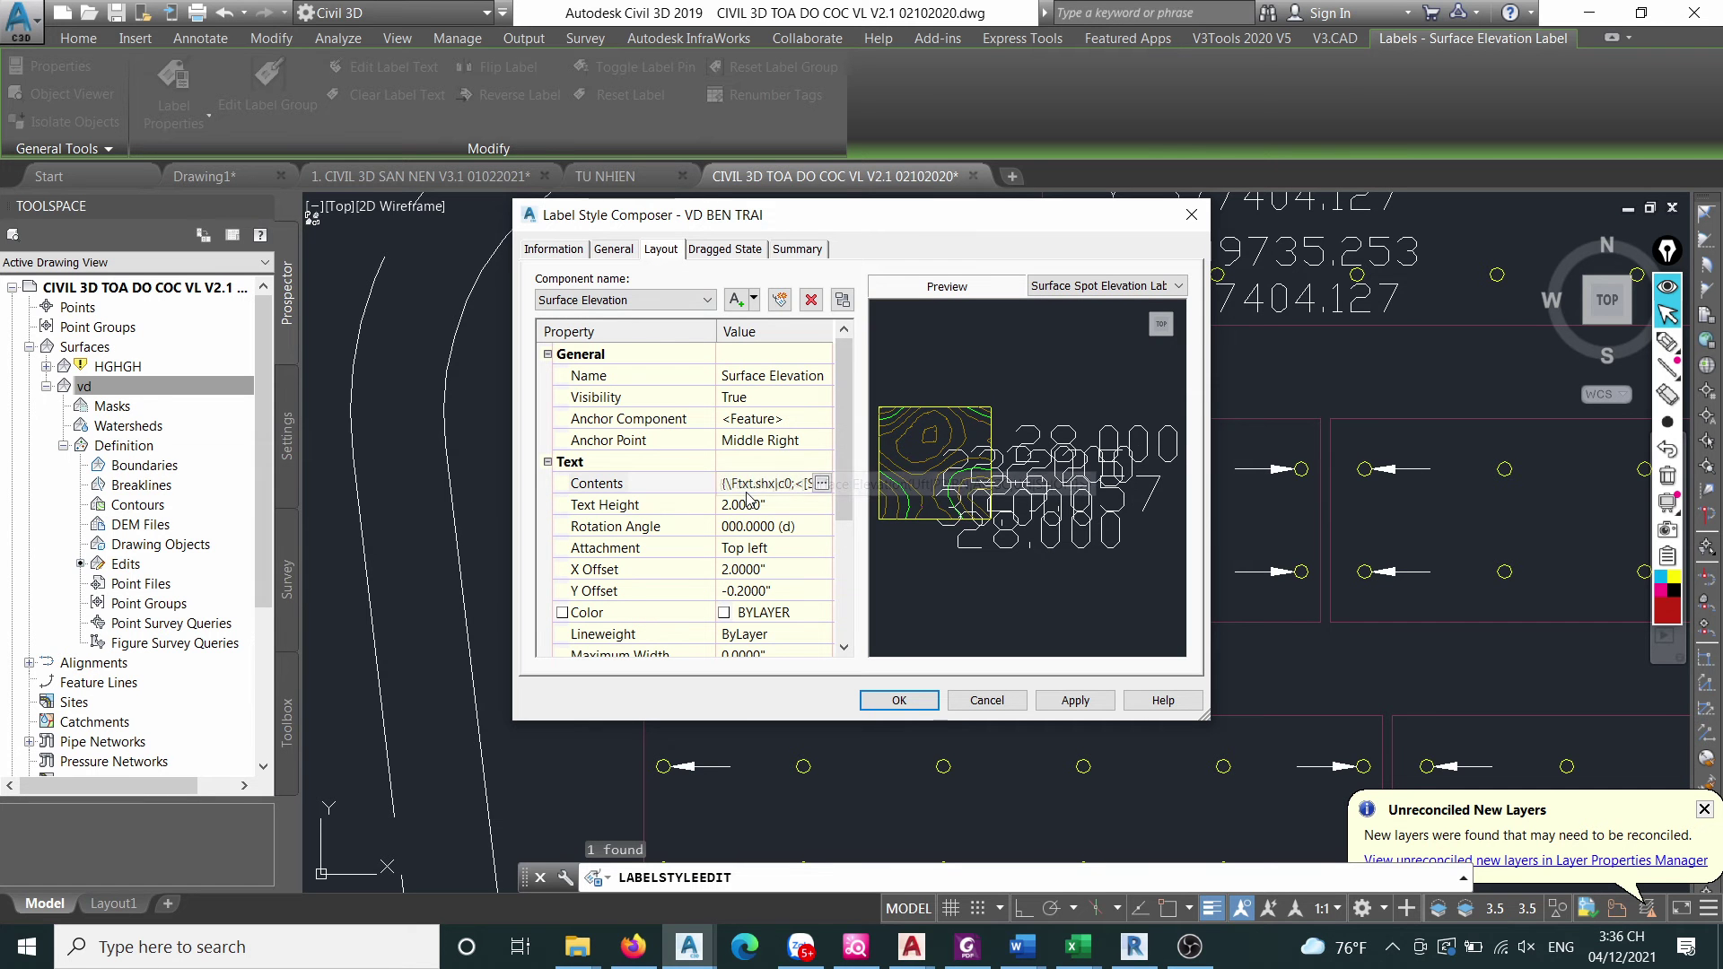
pyautogui.click(821, 484)
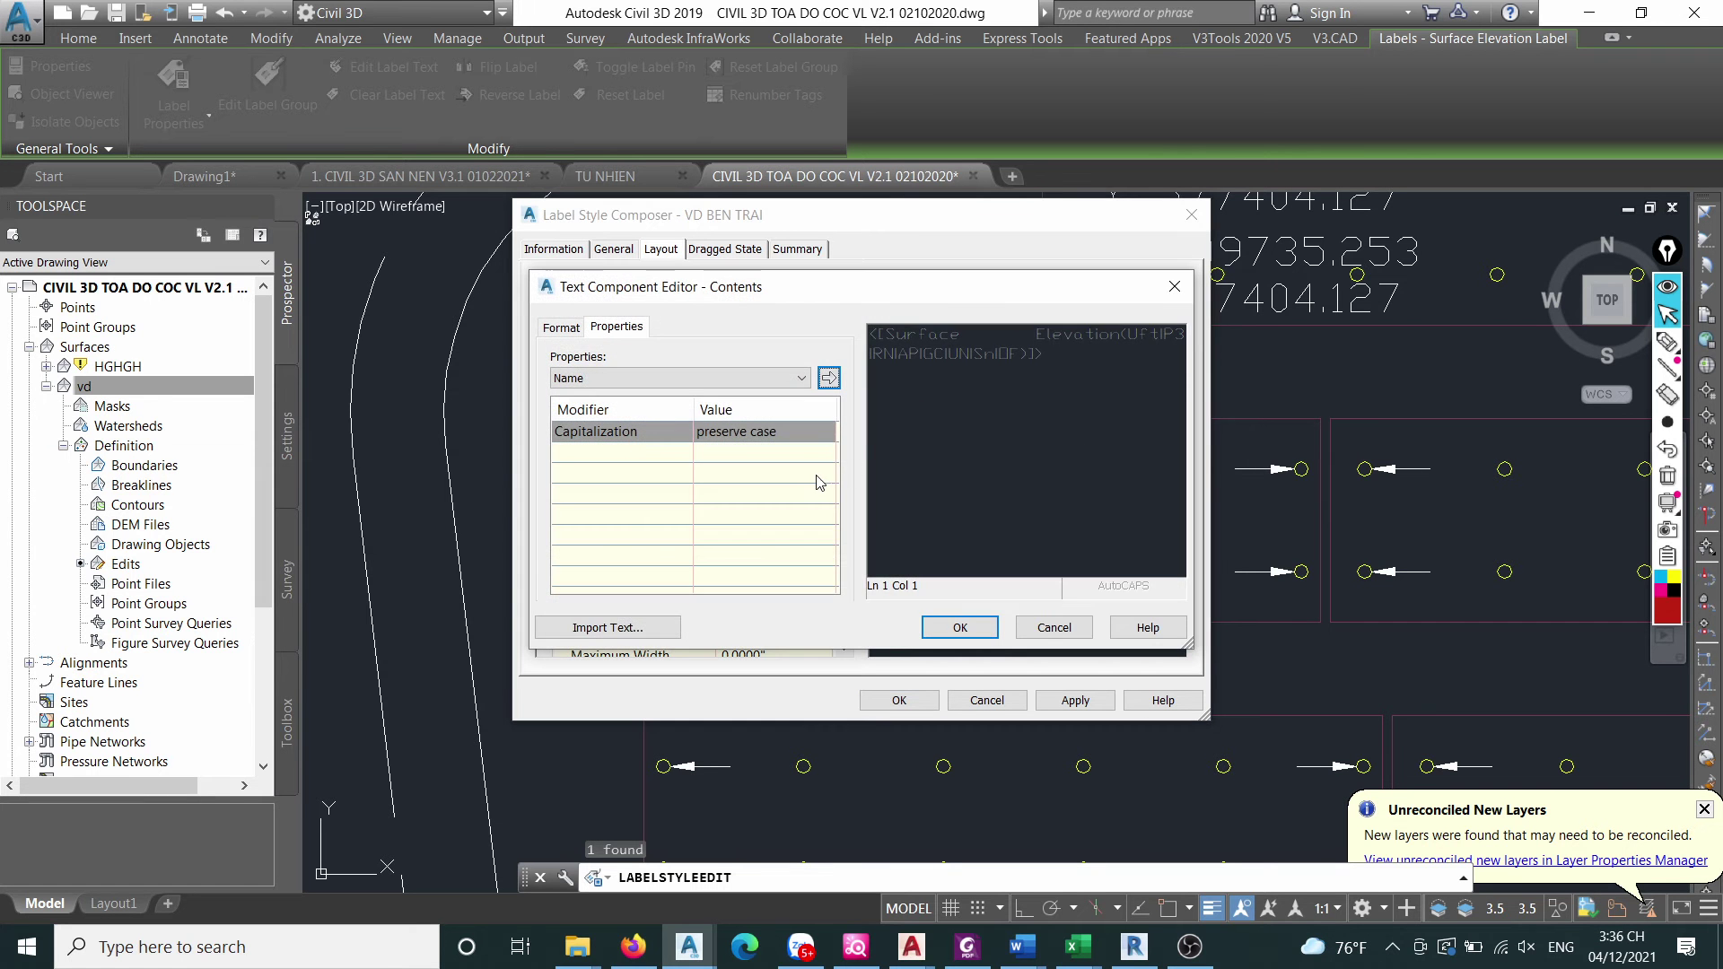
pyautogui.click(968, 352)
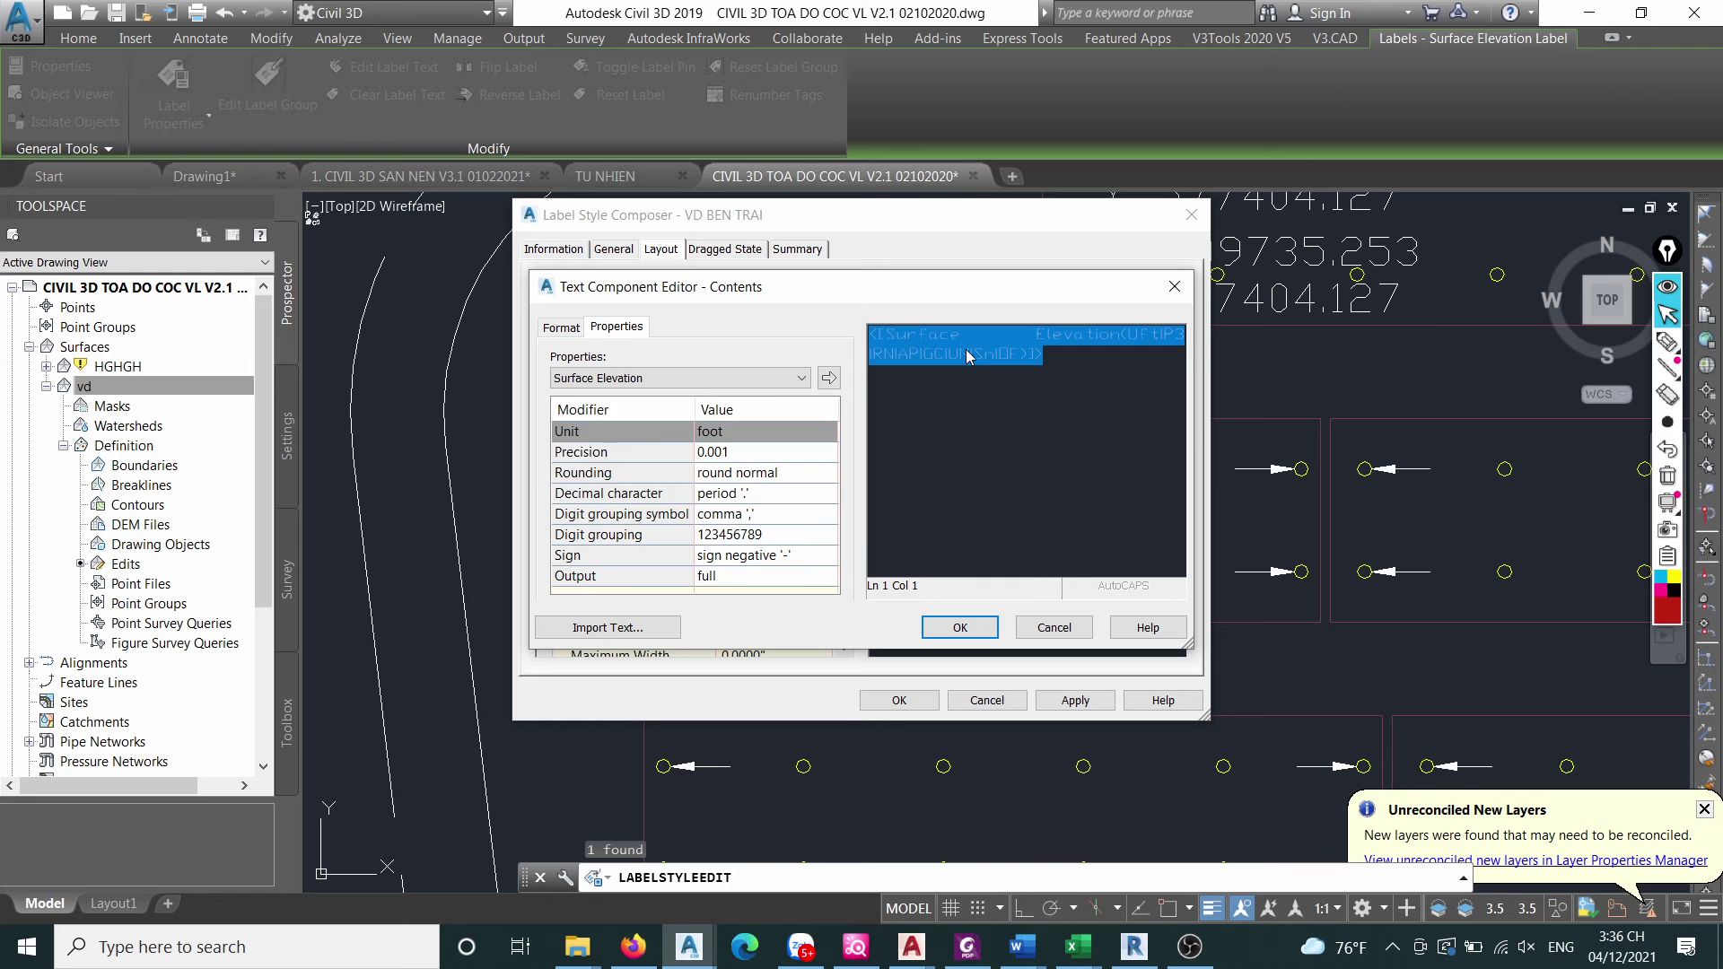
pyautogui.click(782, 379)
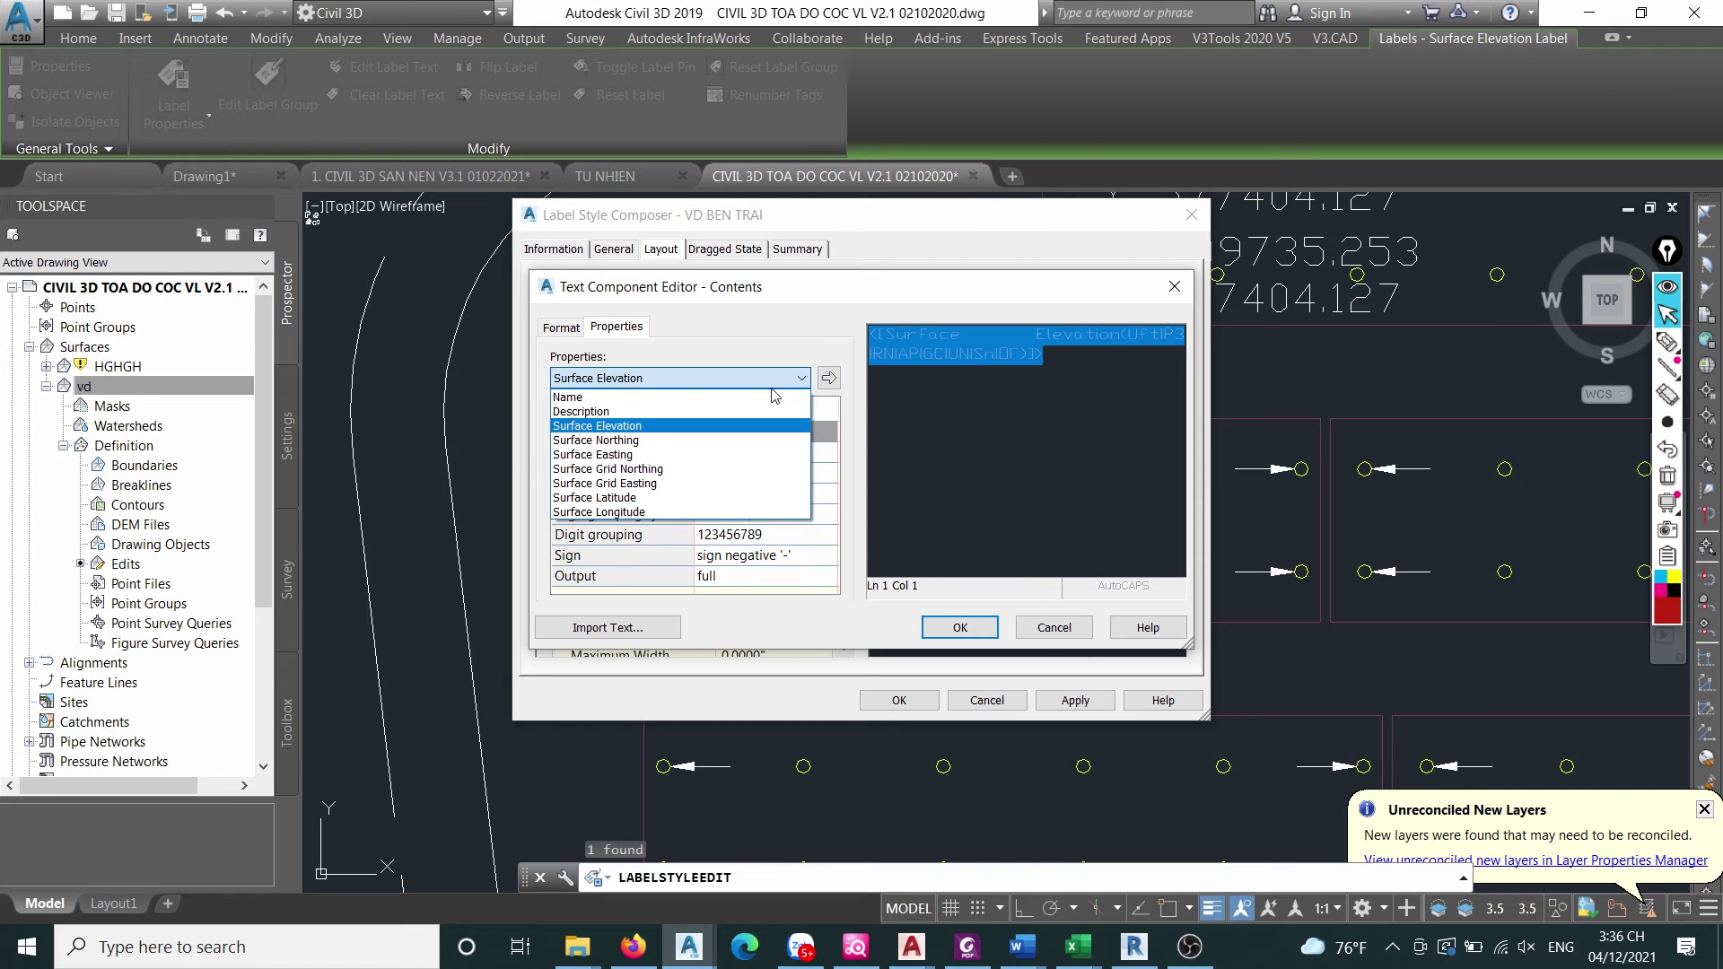
pyautogui.click(656, 441)
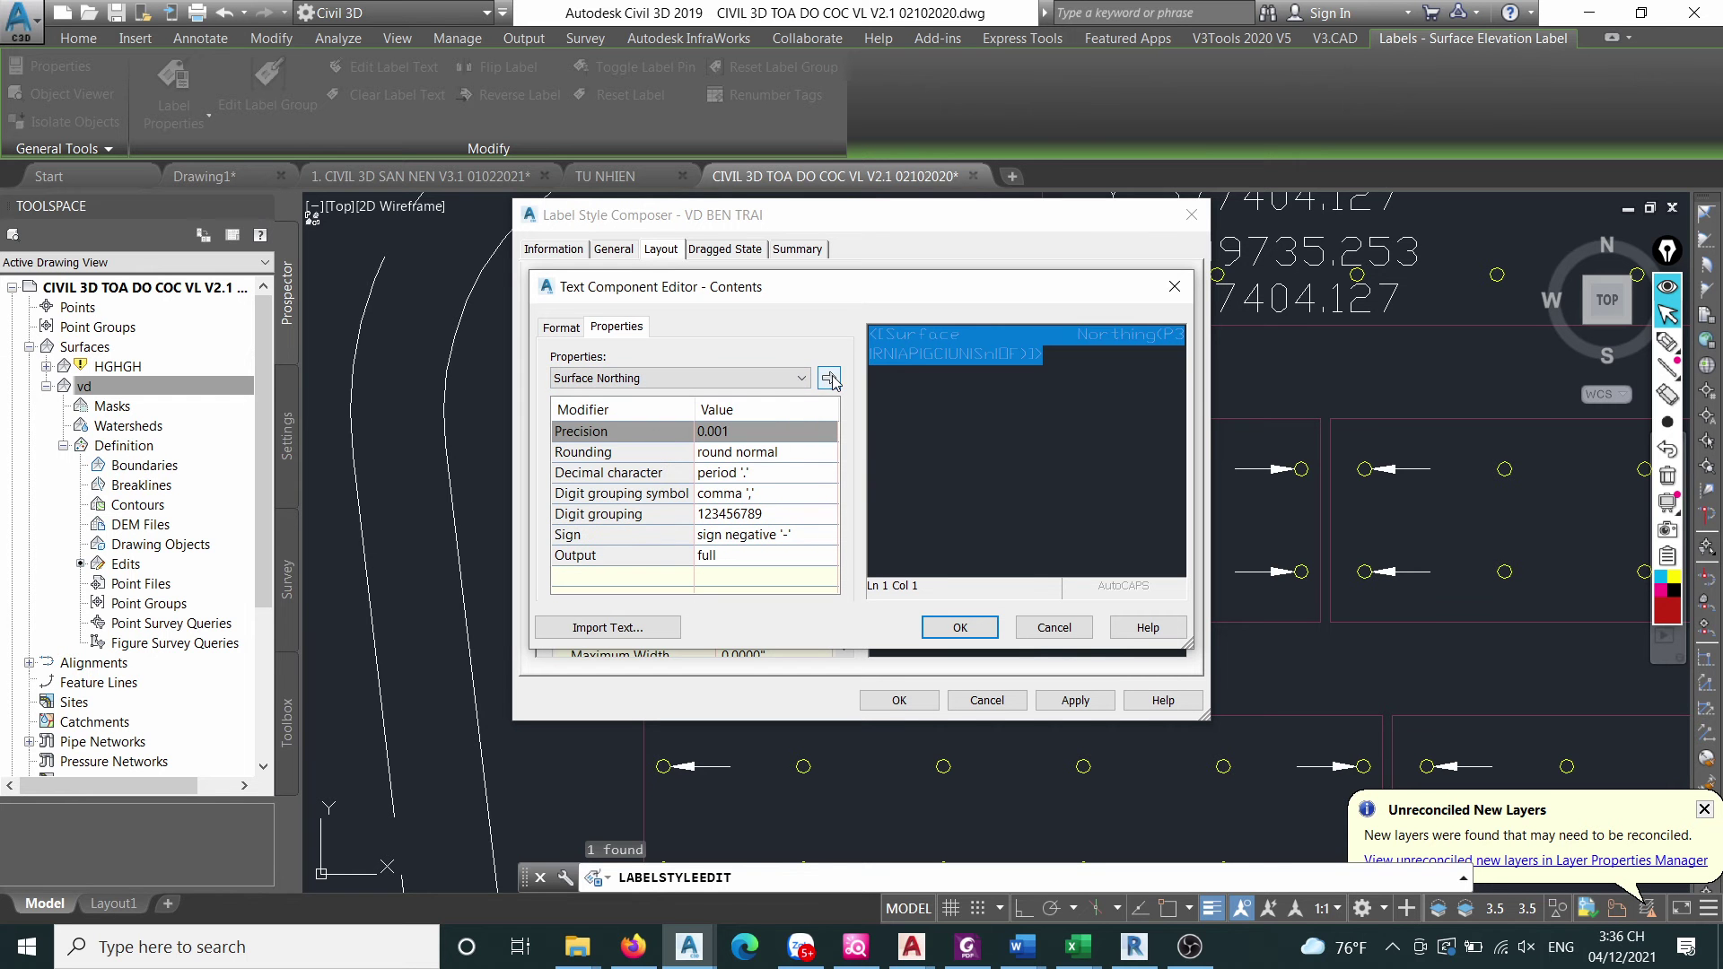
# Add the Surface Easting property at 0.001 precision on a new line below the Surface Northing text.
pyautogui.click(1093, 359)
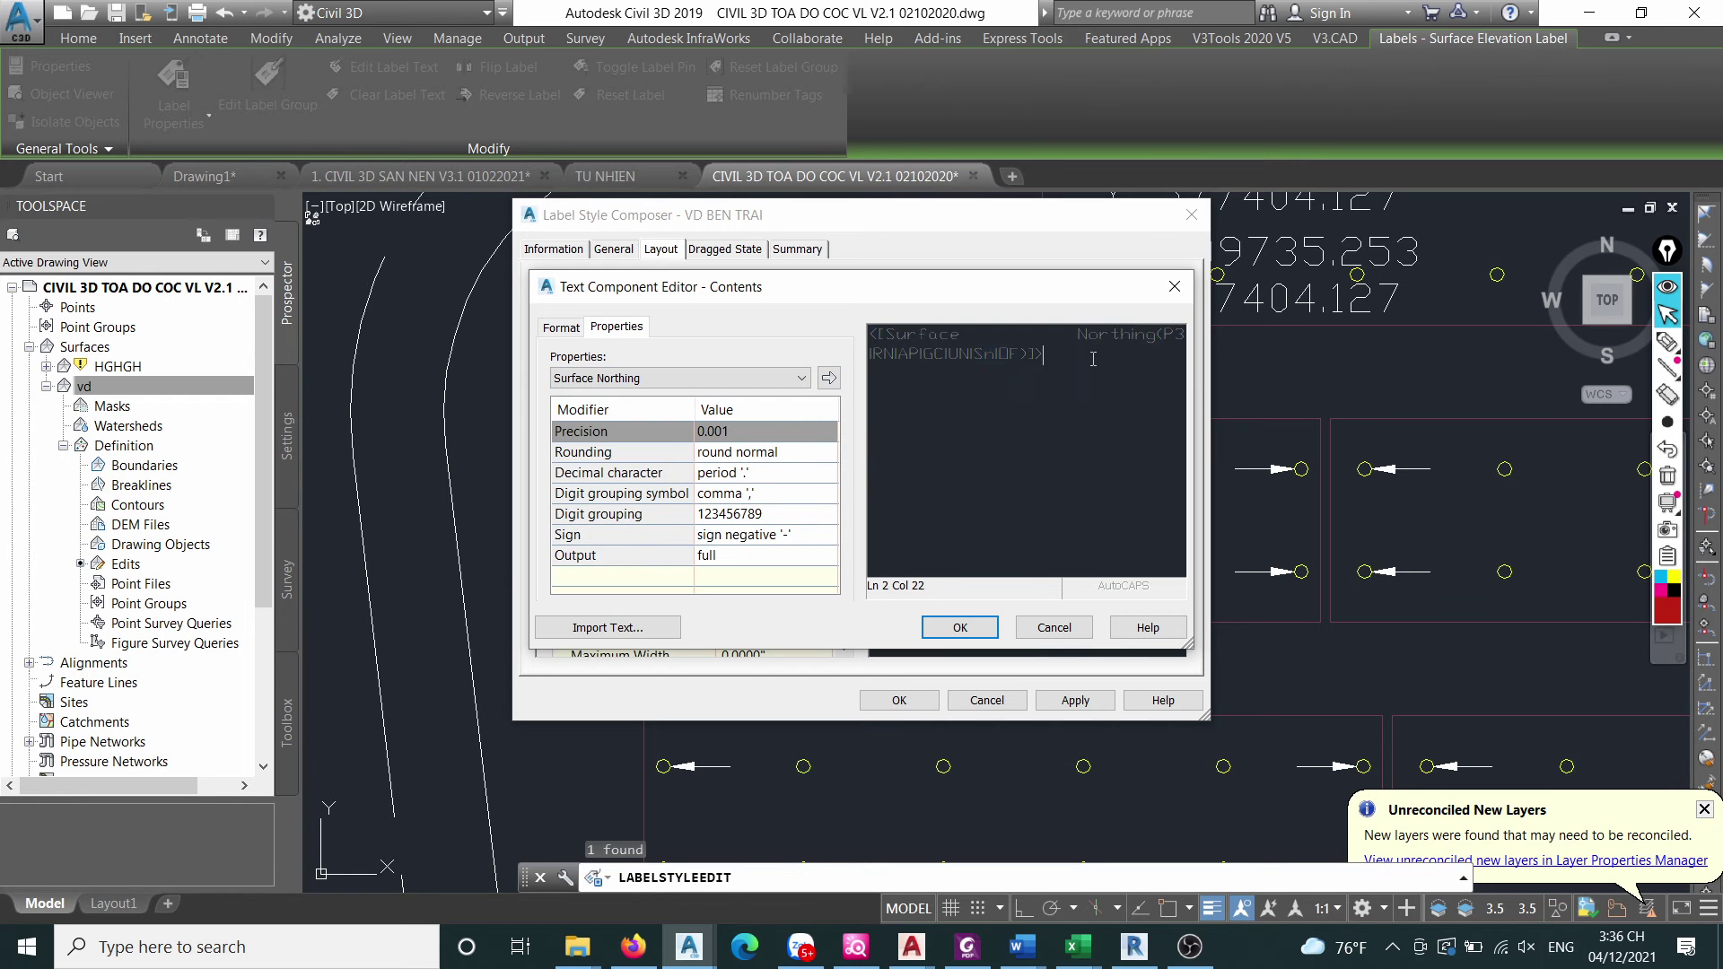
pyautogui.click(761, 379)
pyautogui.click(625, 455)
pyautogui.click(828, 377)
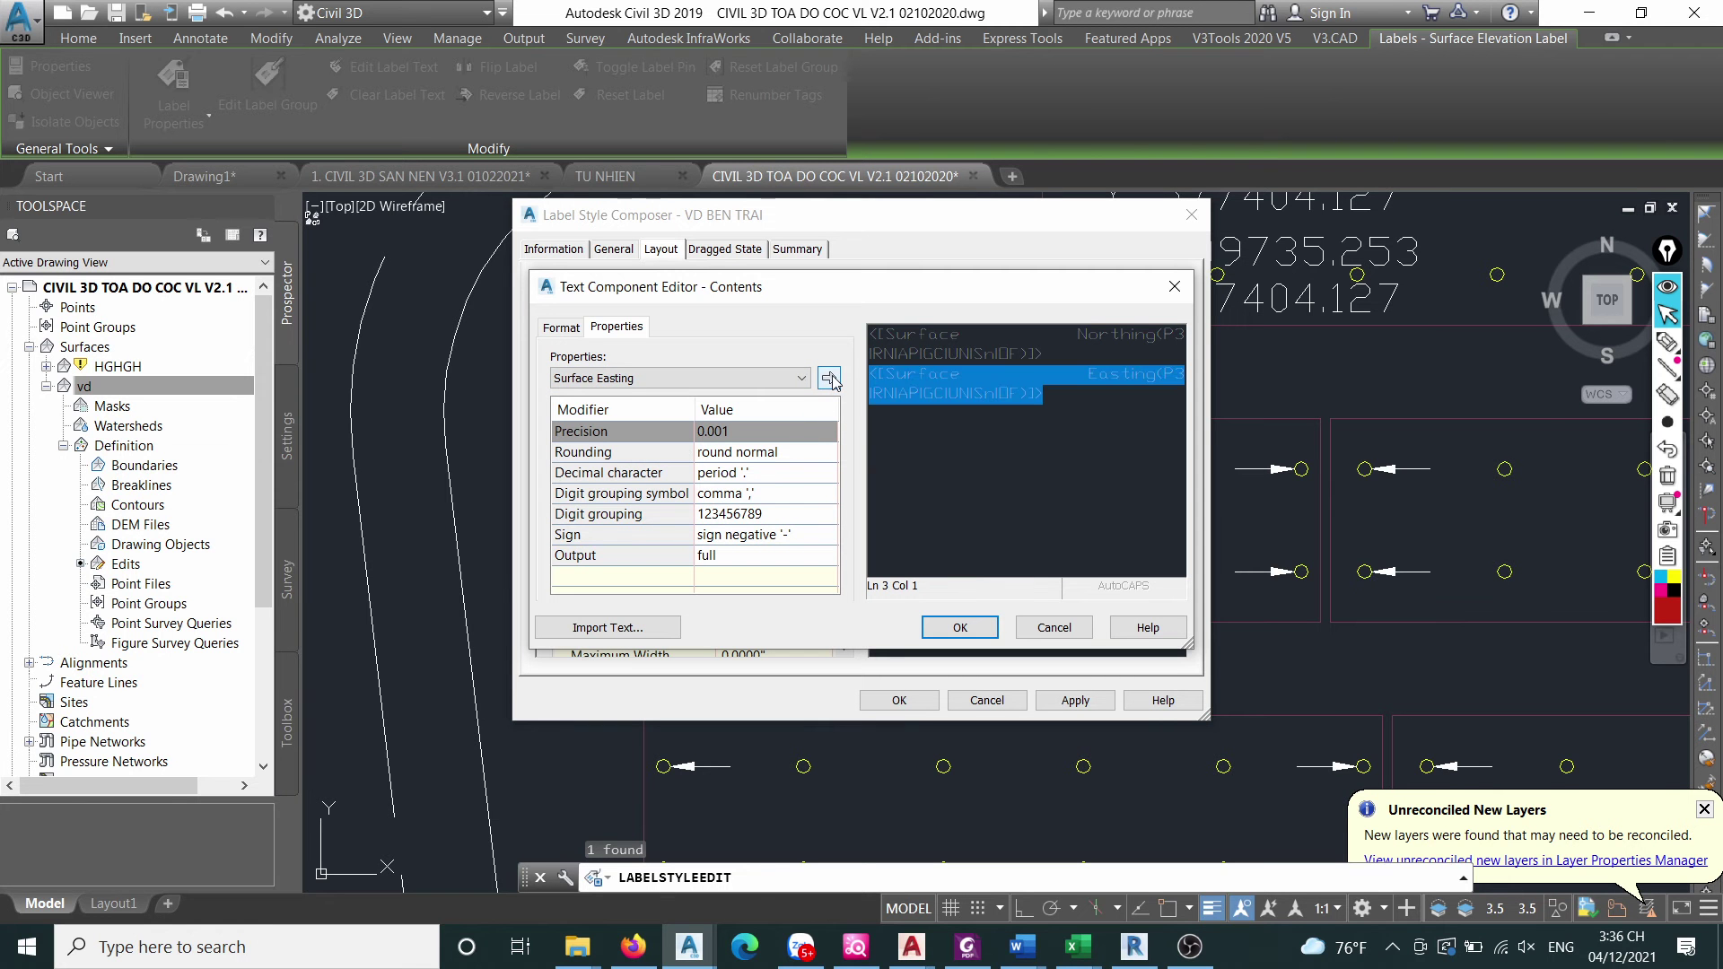
# Prefix the Surface Northing line with "X=" and the Surface Easting line with "Y=", and accept the text and style changes.
pyautogui.click(877, 338)
pyautogui.click(874, 336)
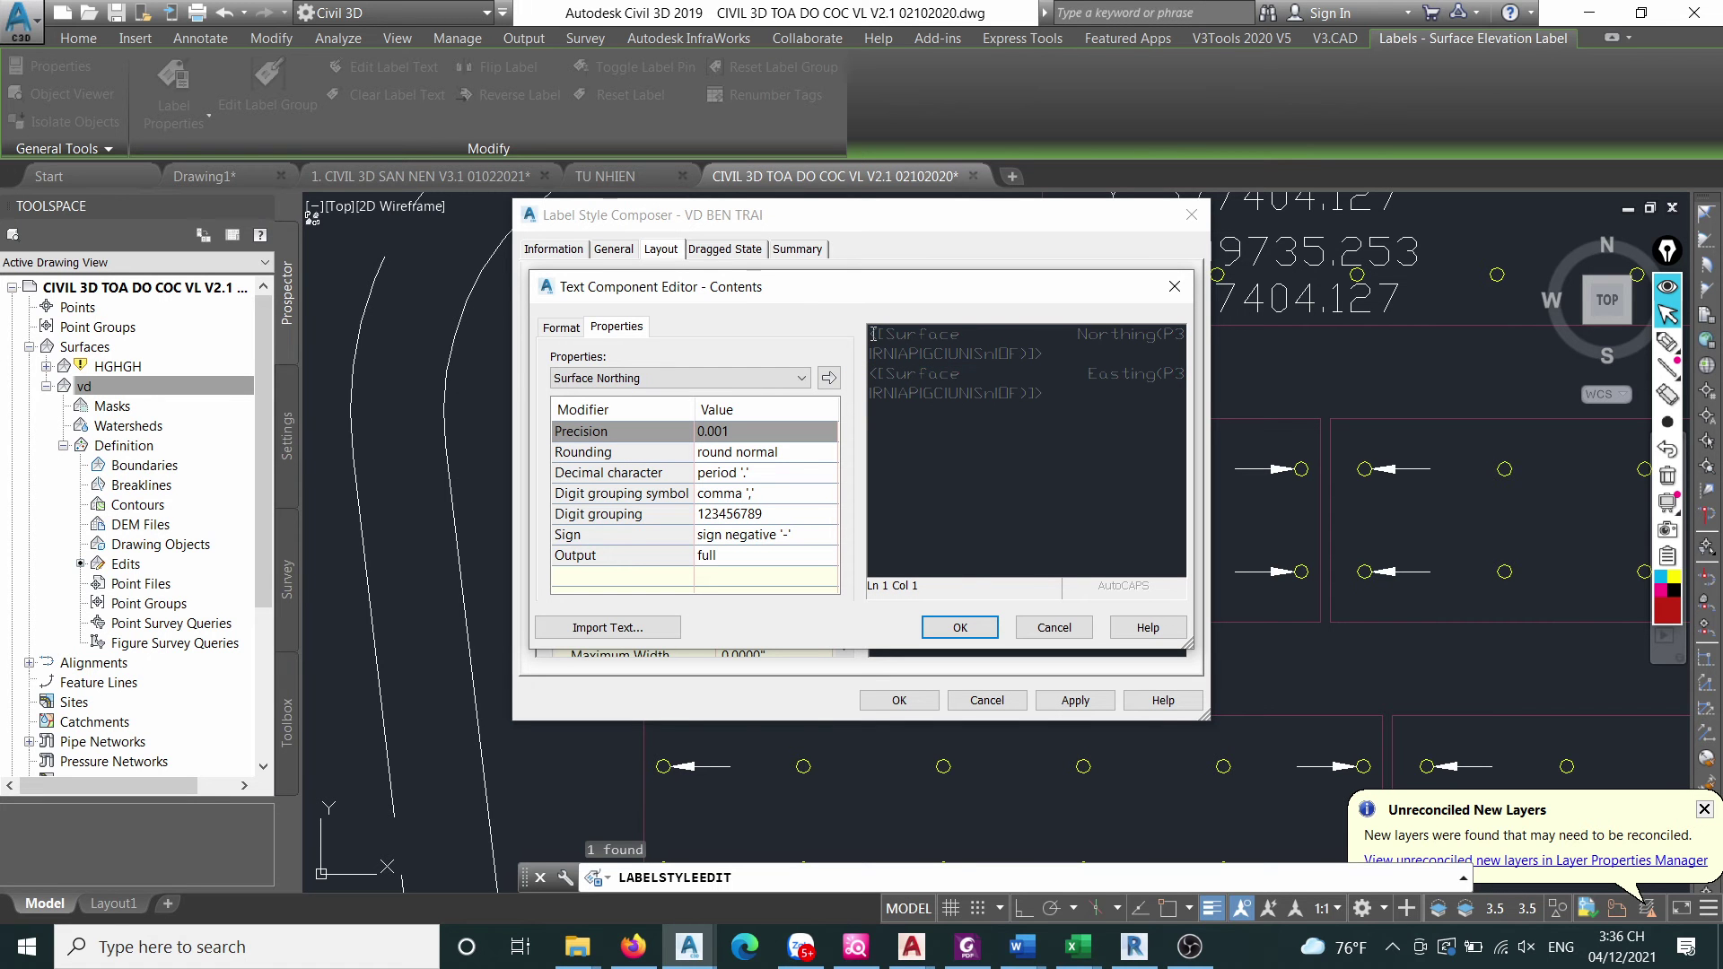
pyautogui.write('X')
pyautogui.write('=')
pyautogui.write('Y')
pyautogui.write('=')
pyautogui.click(959, 627)
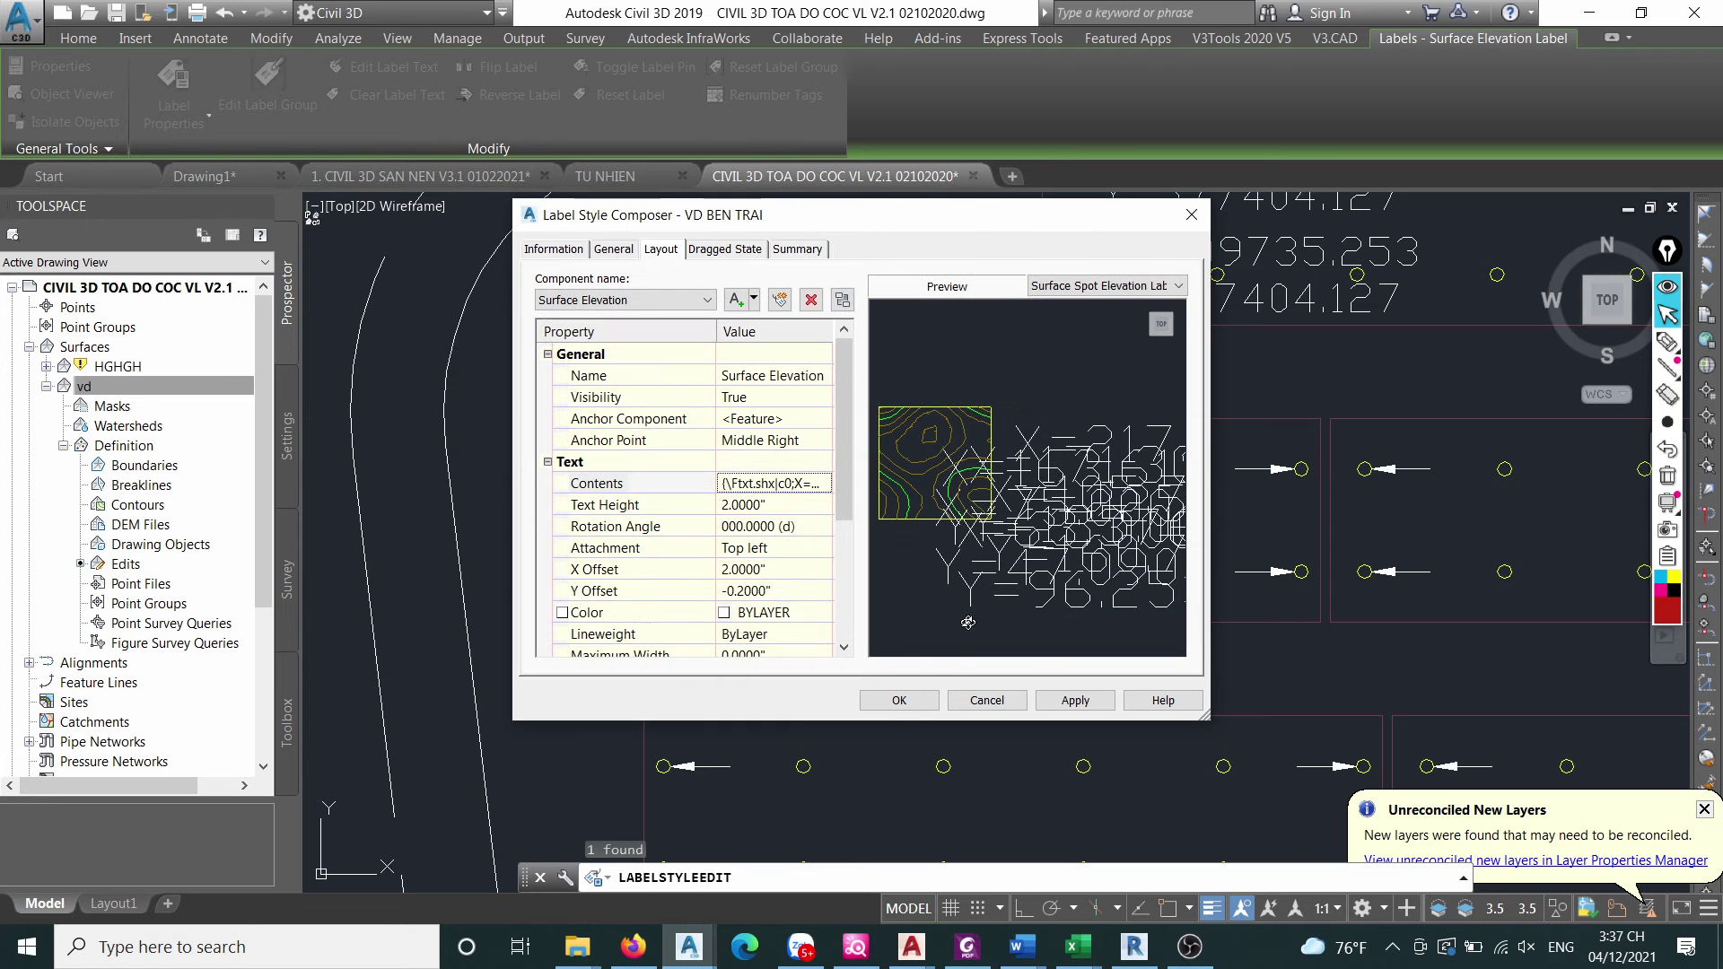
pyautogui.click(902, 698)
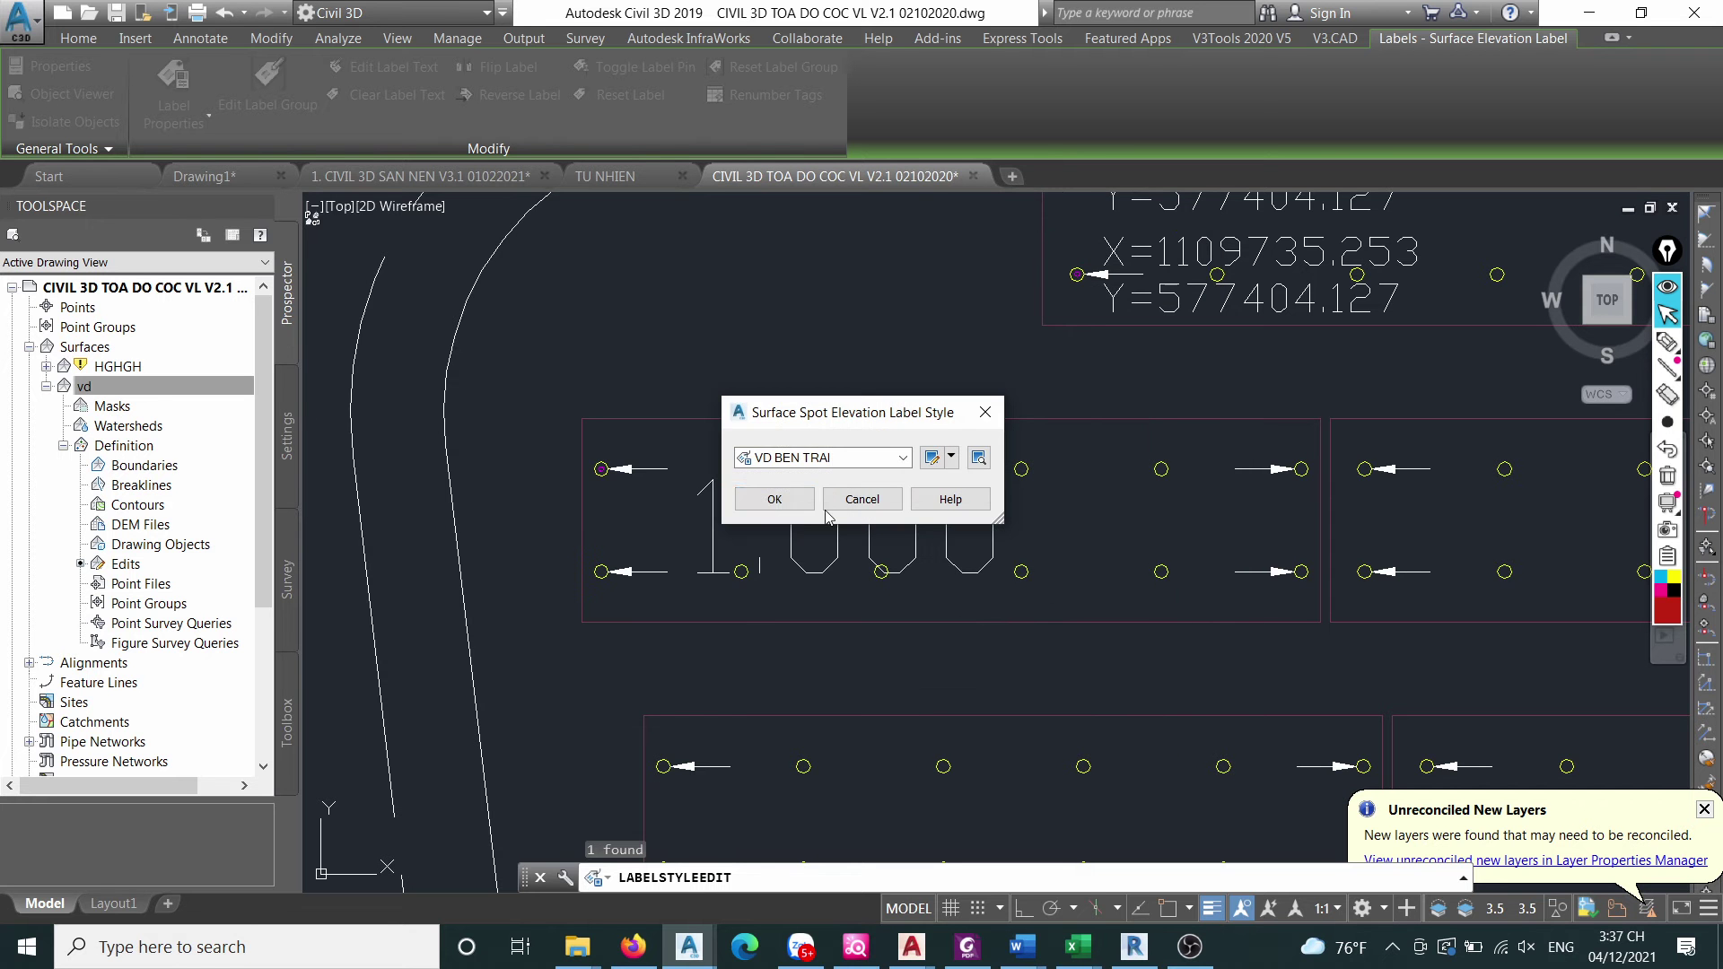
# Accept the VD BEN TRAI style for the spot elevation label and check the label against the pile layout.
pyautogui.click(775, 498)
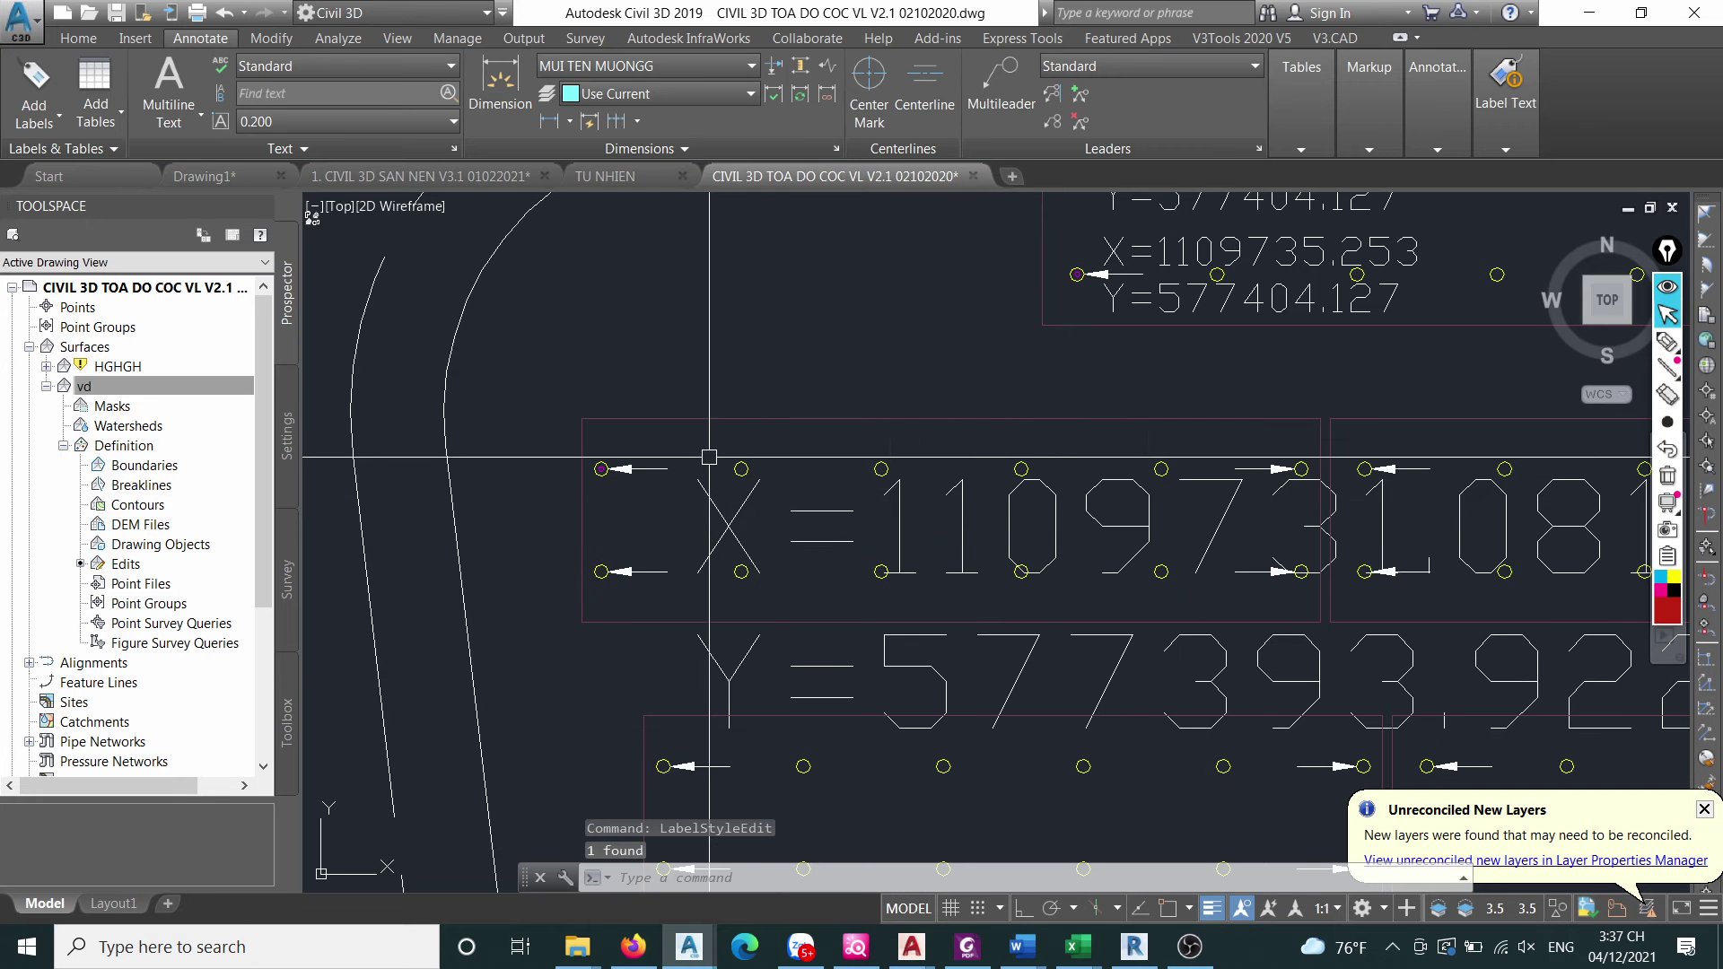
pyautogui.scroll(-2, 662, 493)
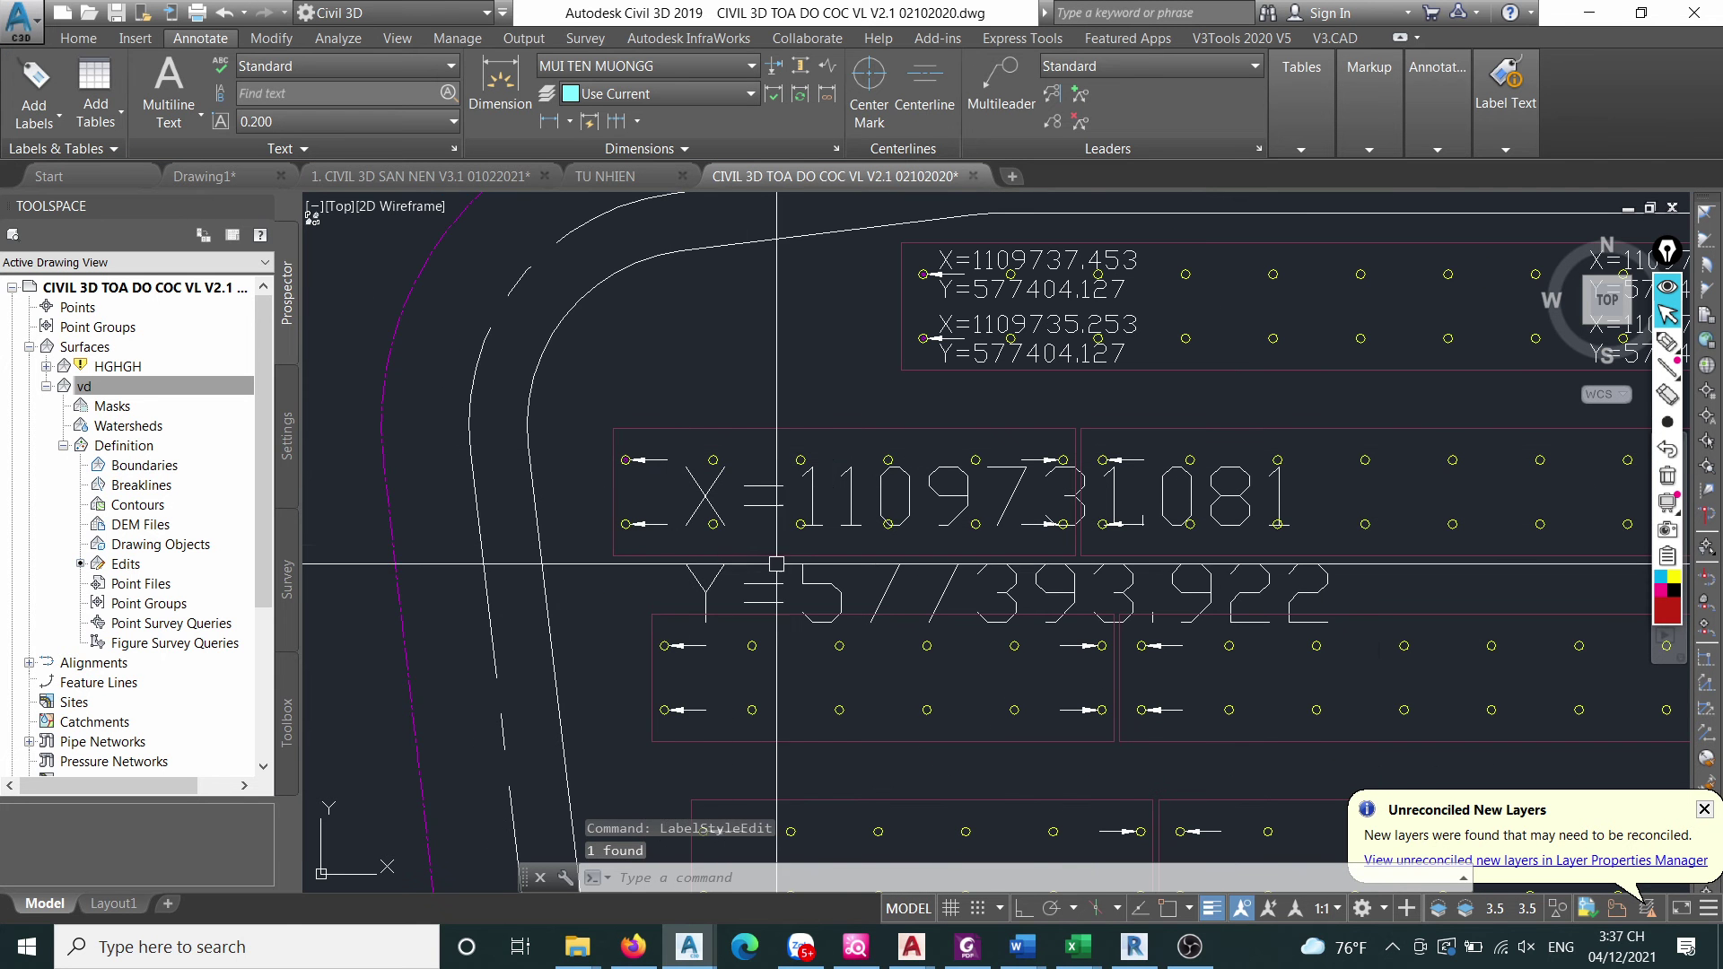
pyautogui.click(802, 522)
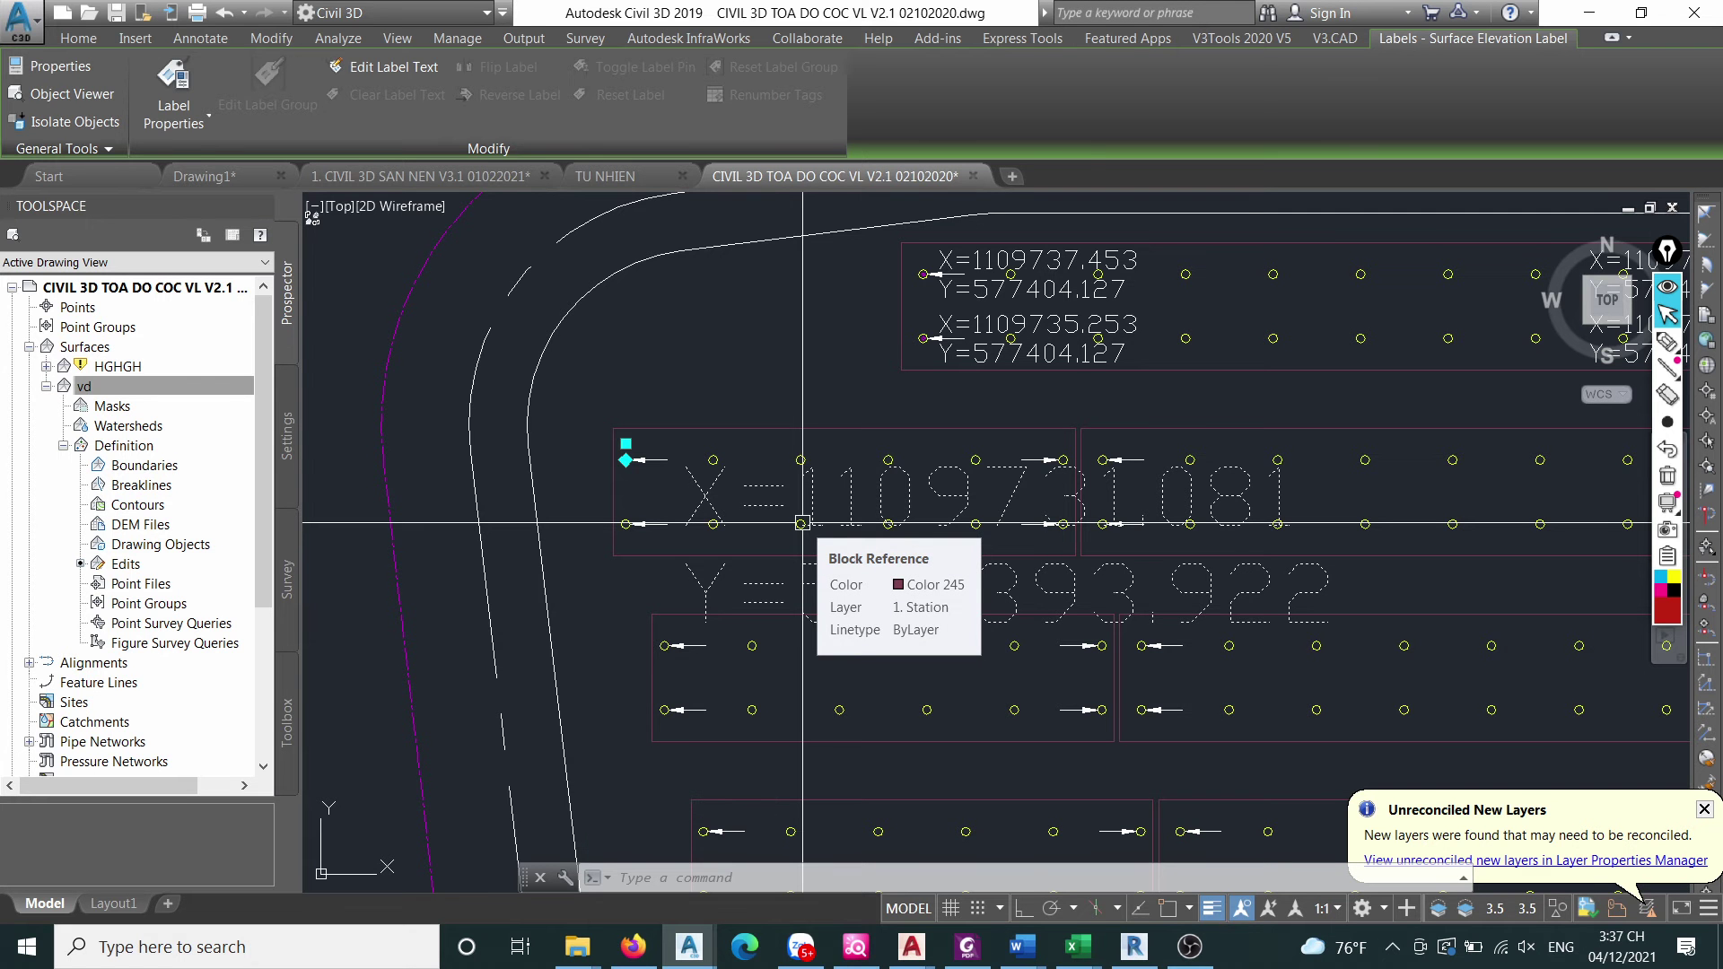
pyautogui.press('Escape')
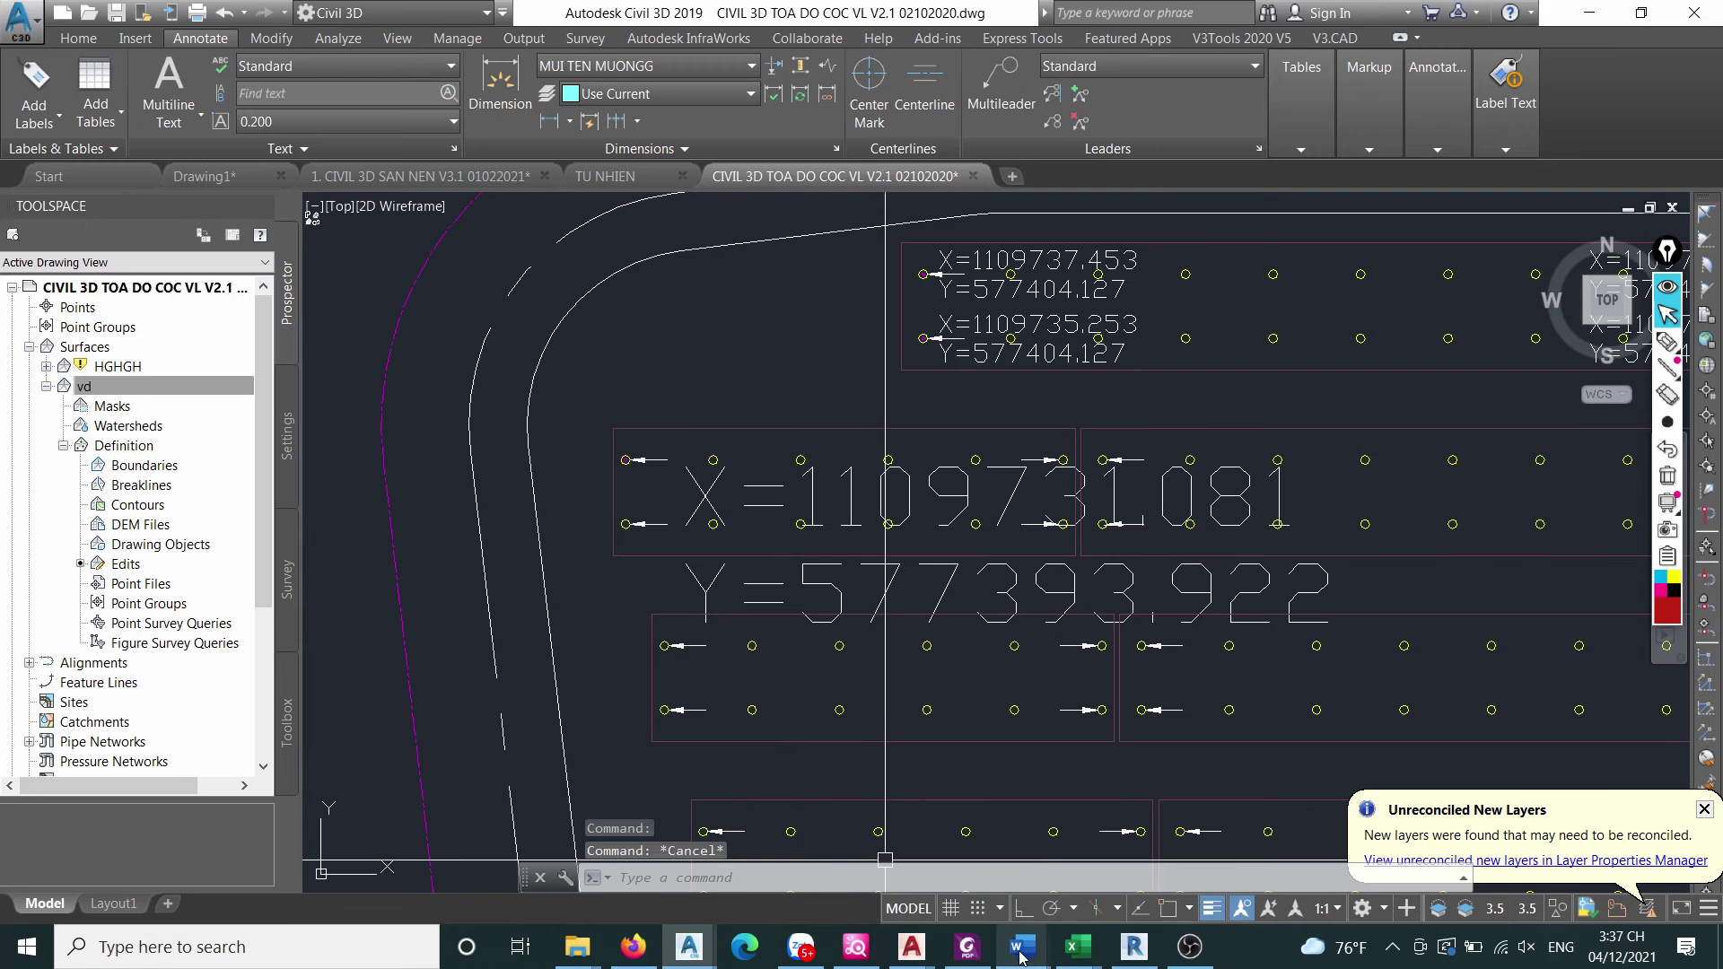
# Switch to the Word notes and add the unnumbered line "CHỉnh kích thước và căn chỉnh vị trí text" below item 3.
pyautogui.moveTo(1020, 957)
pyautogui.click(1076, 893)
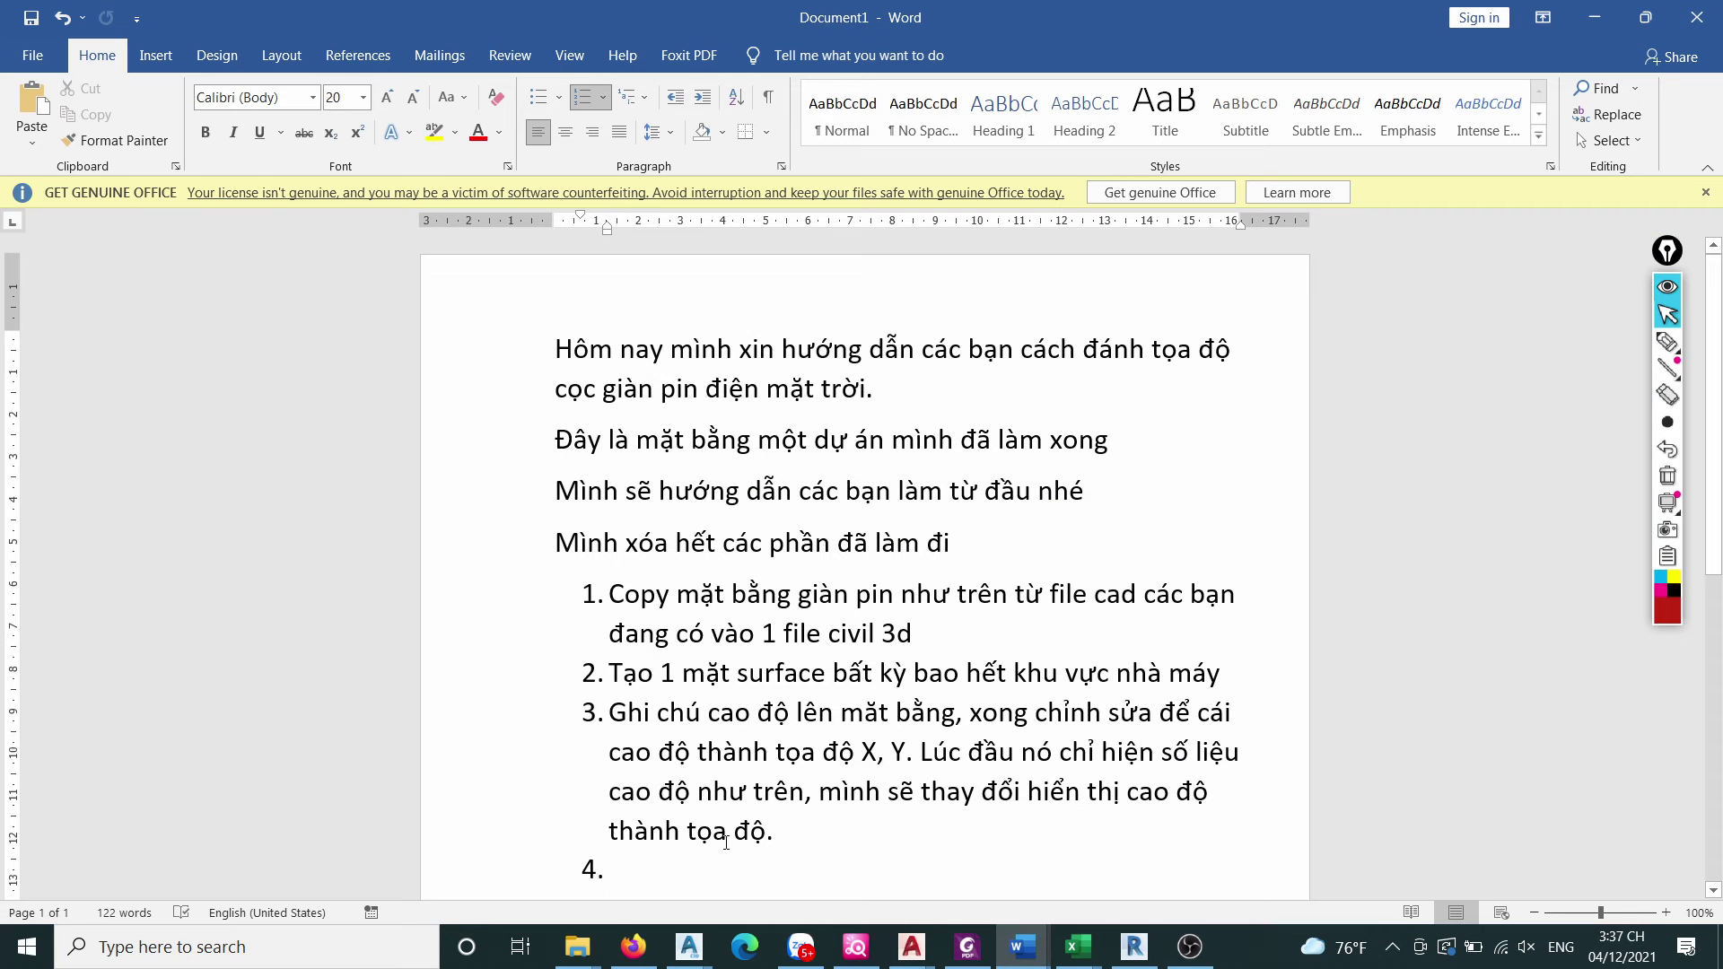
pyautogui.press('BackSpace')
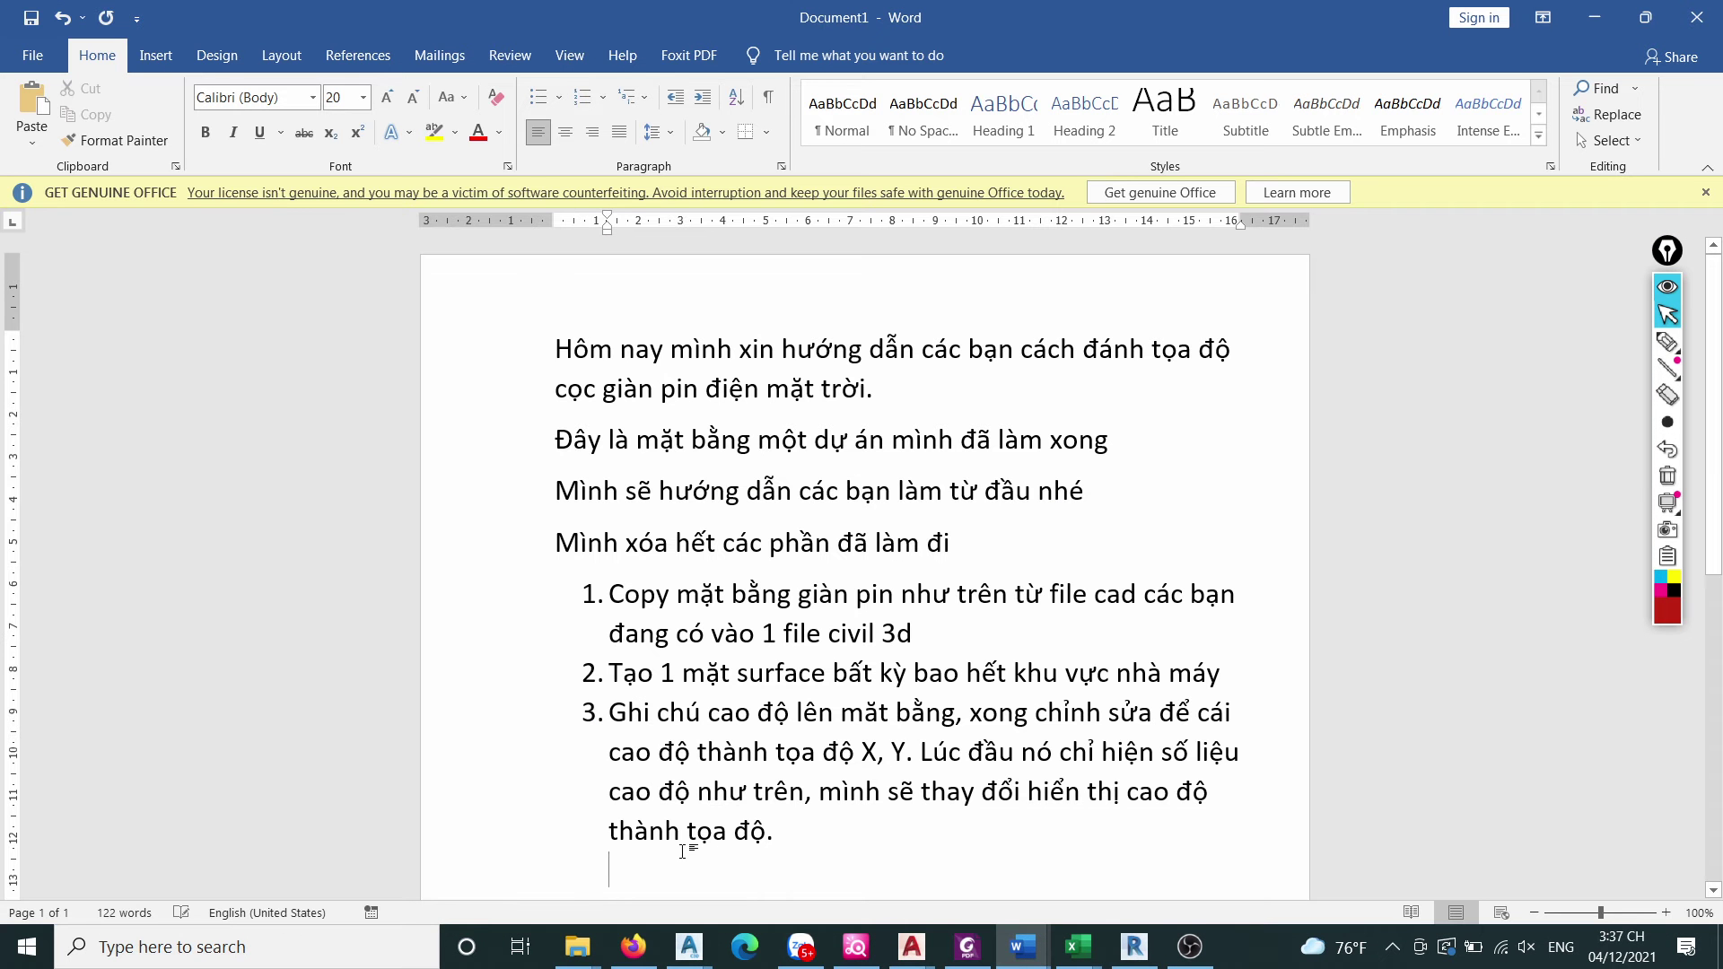
pyautogui.write('CHinh')
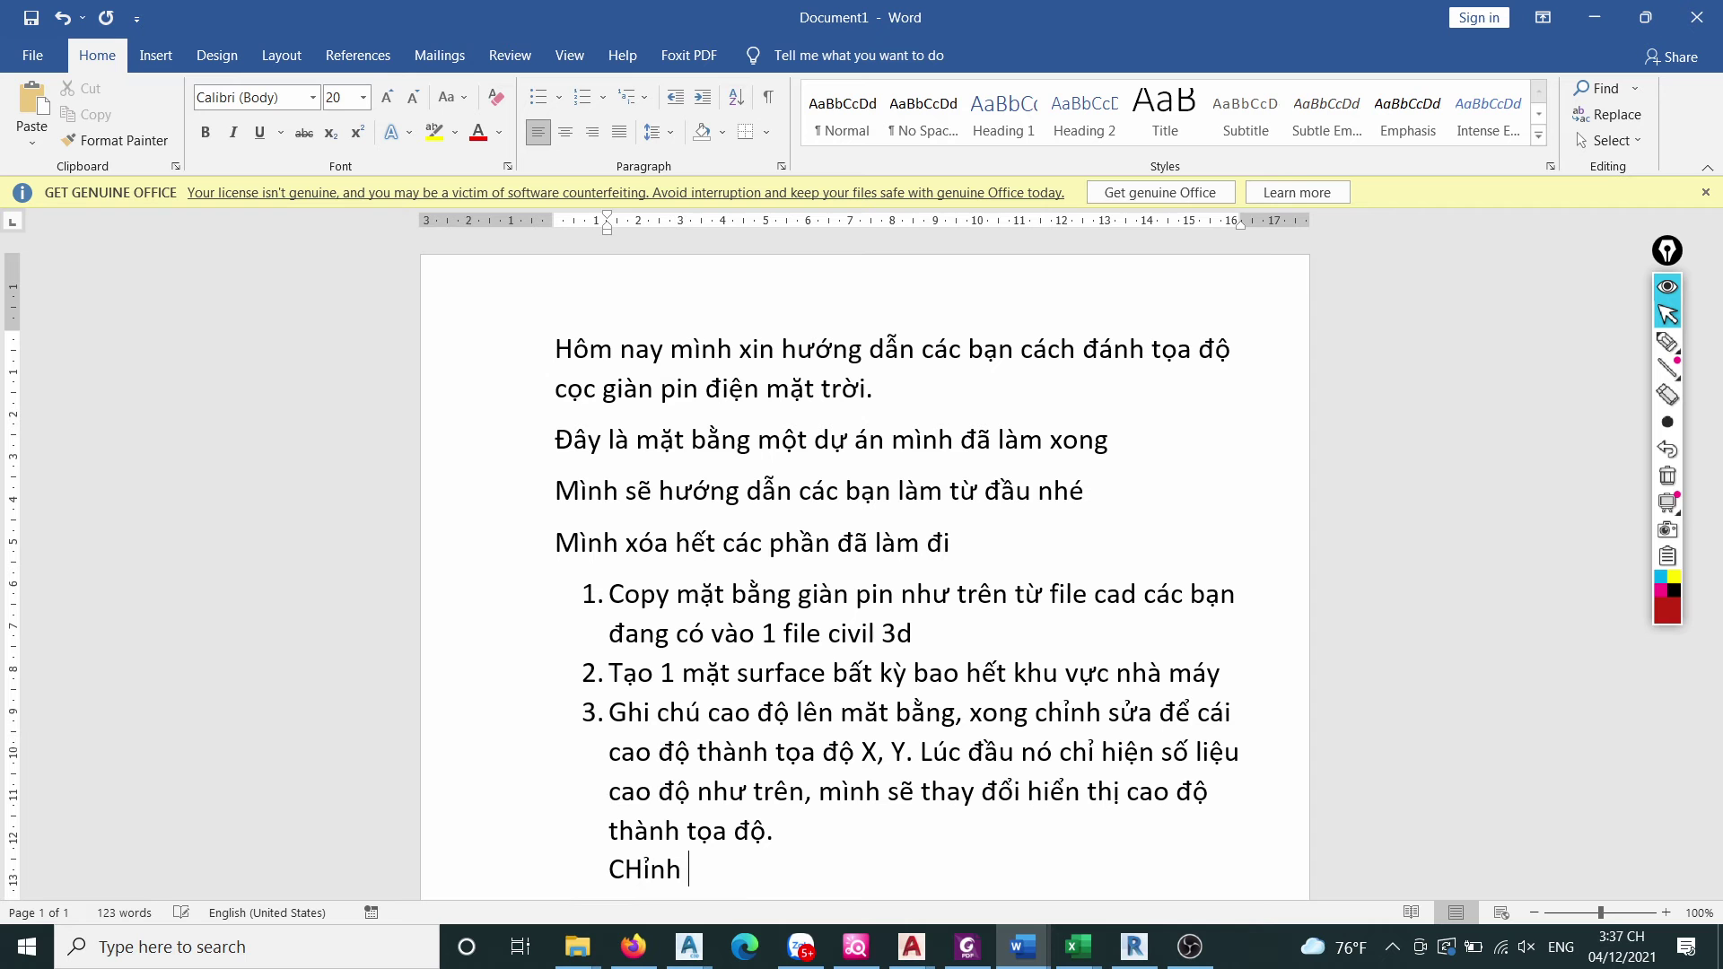
pyautogui.write('r kích thươc')
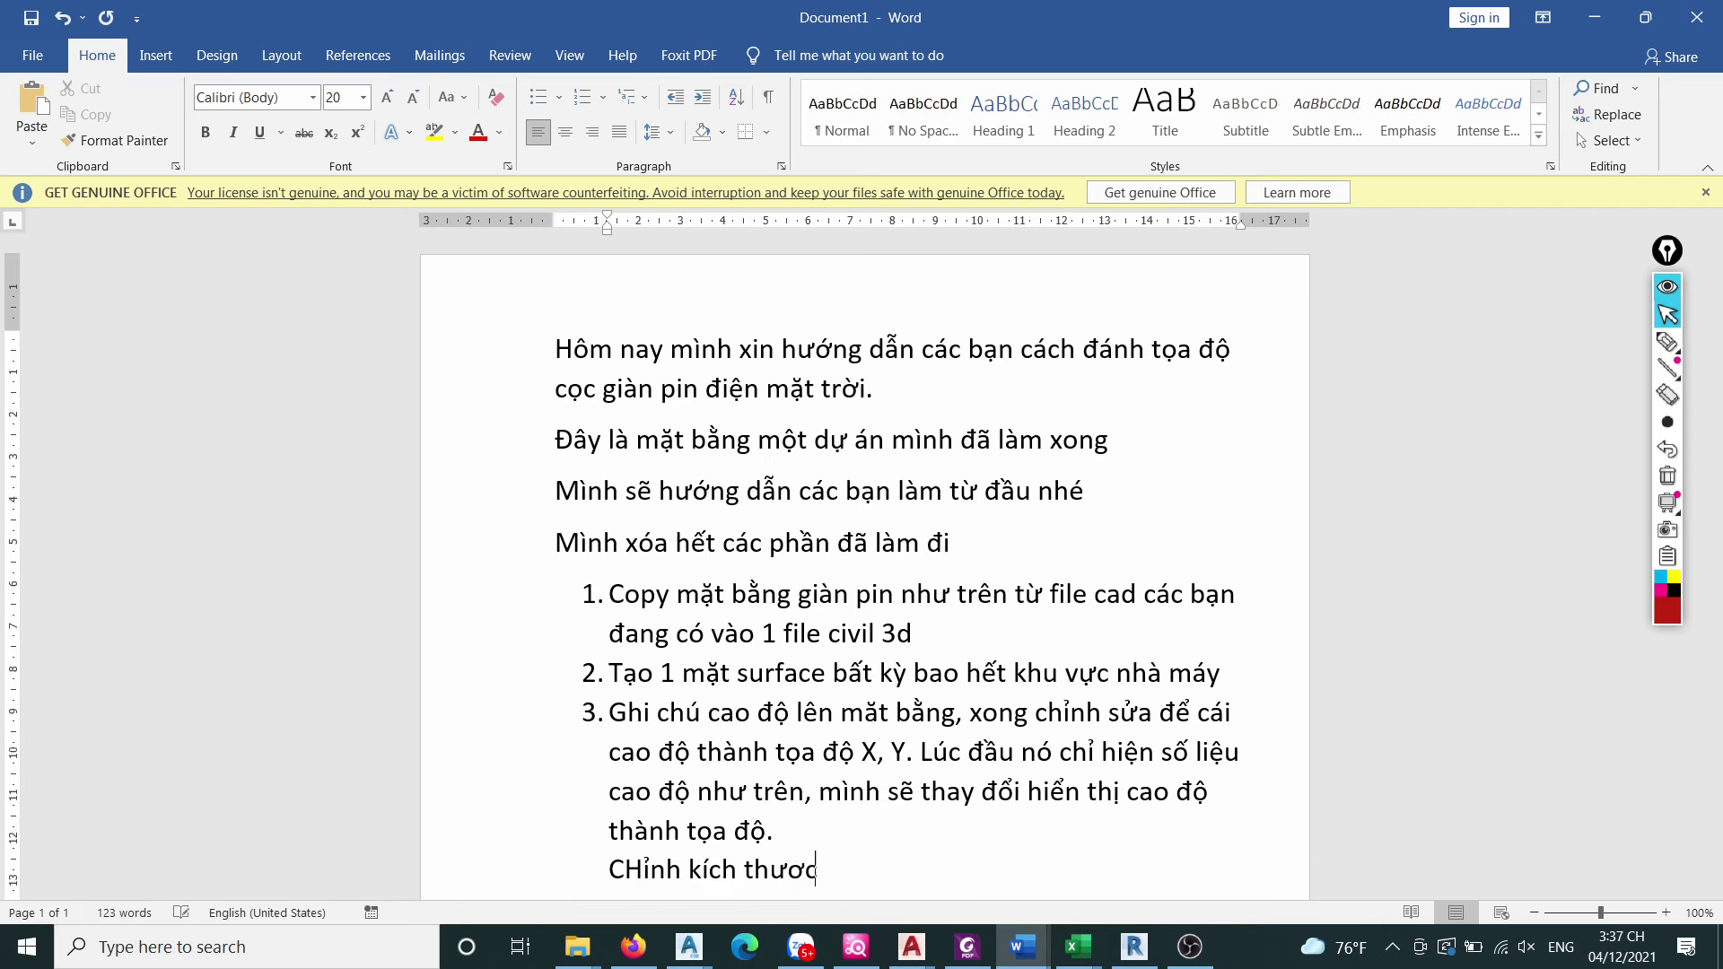
pyautogui.write('s vaf cawn chin')
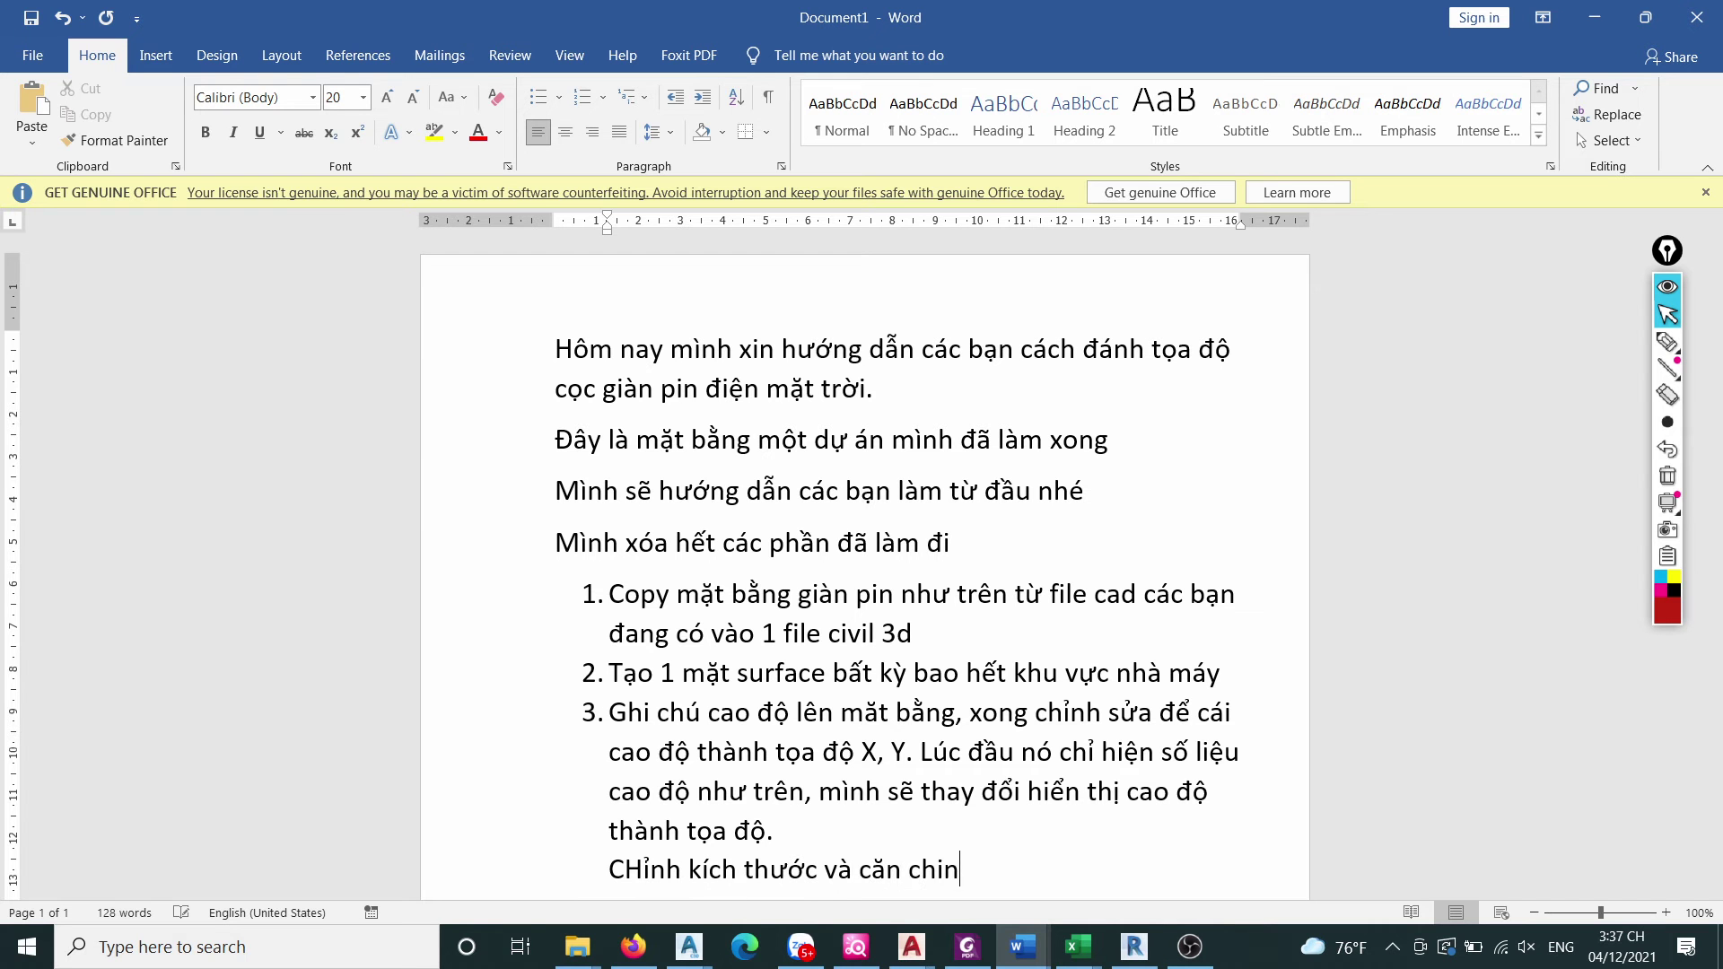
pyautogui.write('hr vij tri')
pyautogui.write(' tex')
pyautogui.write('t')
pyautogui.press('Return')
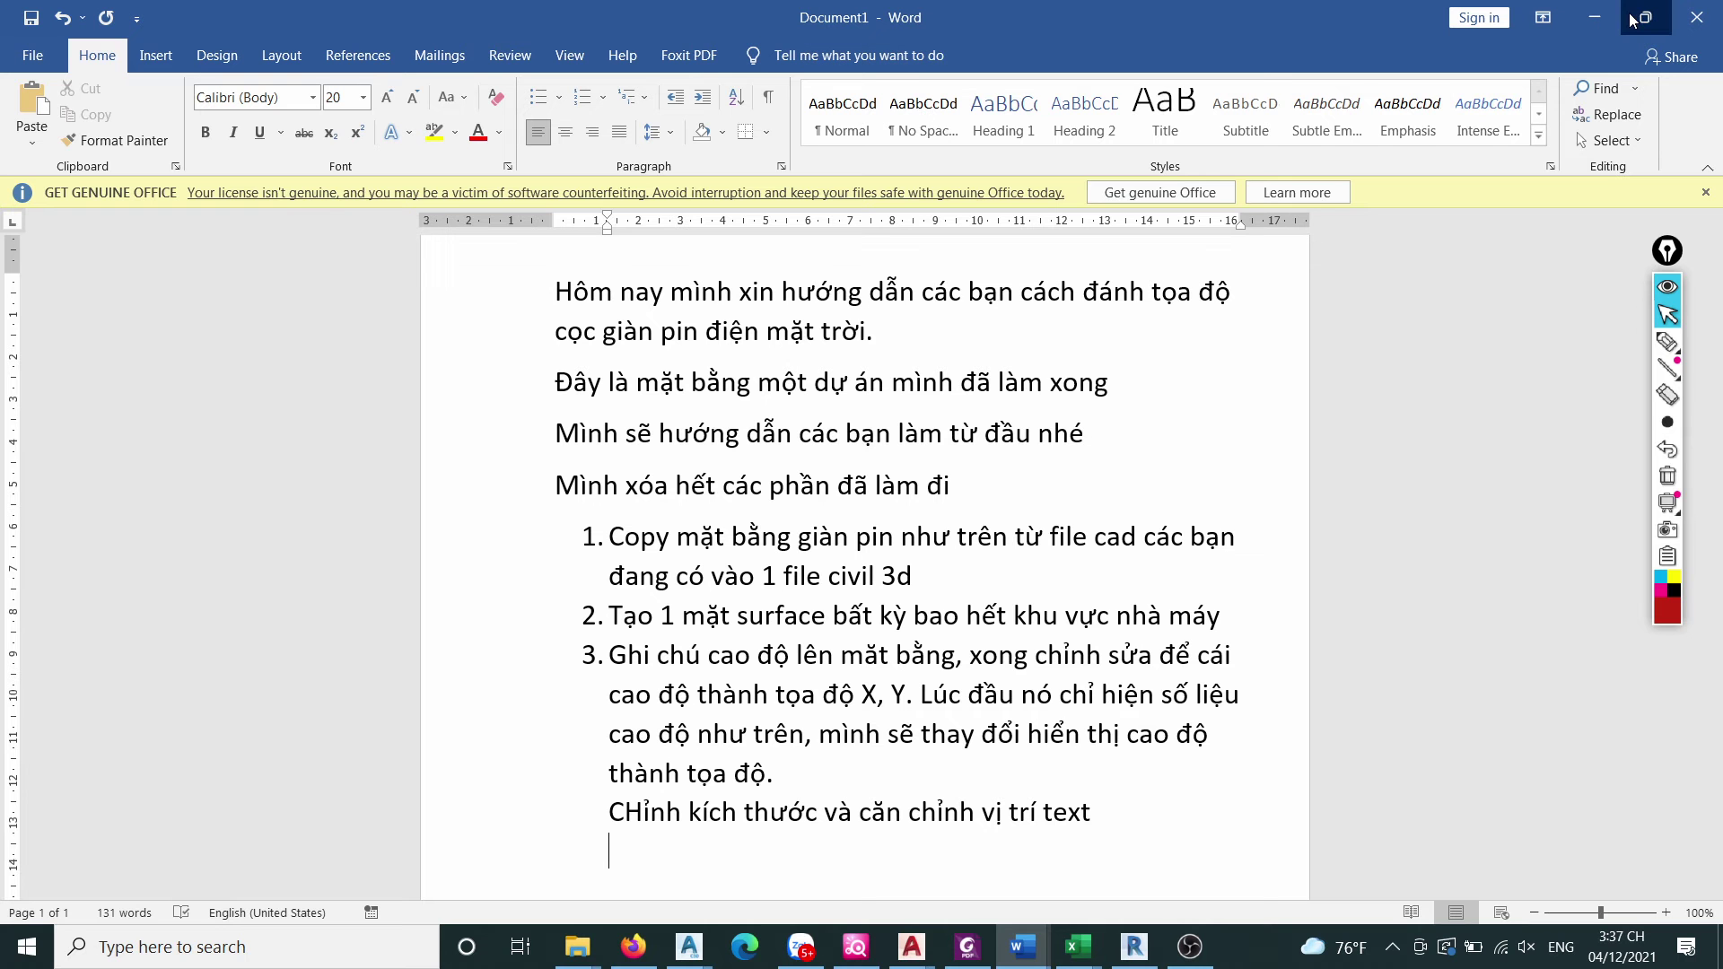
# Return to Civil 3D and set the Surface Elevation text height in the label's VD BEN TRAI style to 0.6".
pyautogui.click(1594, 17)
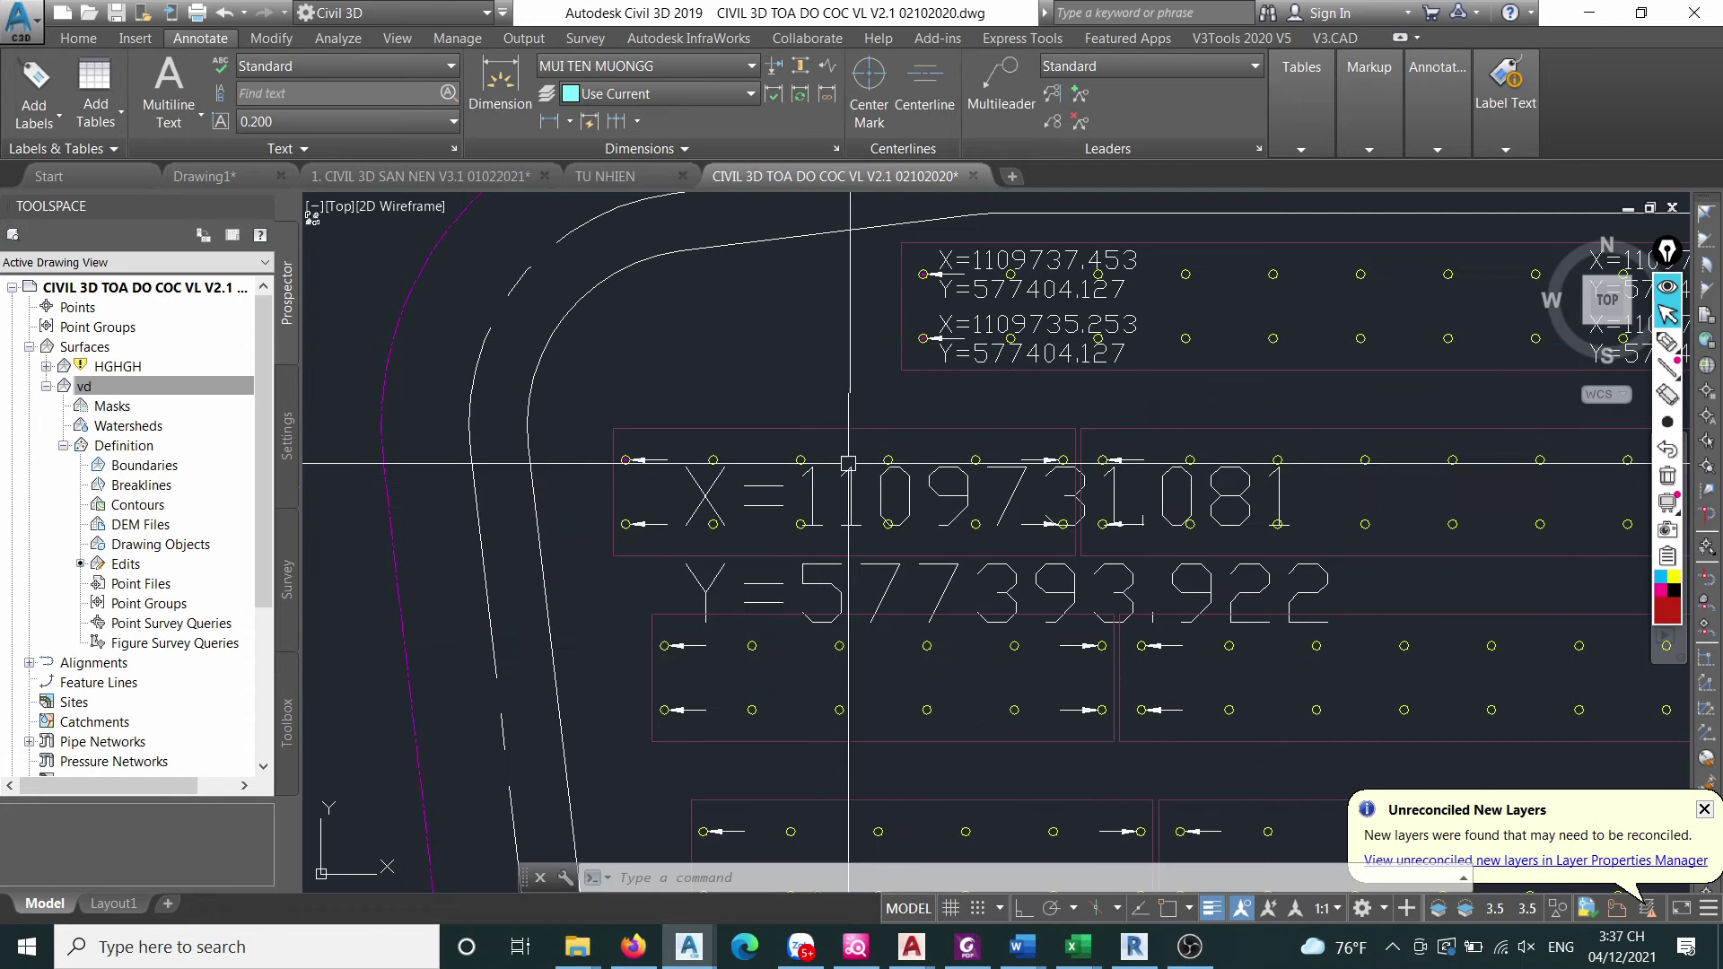
pyautogui.click(819, 484)
pyautogui.rightClick(817, 403)
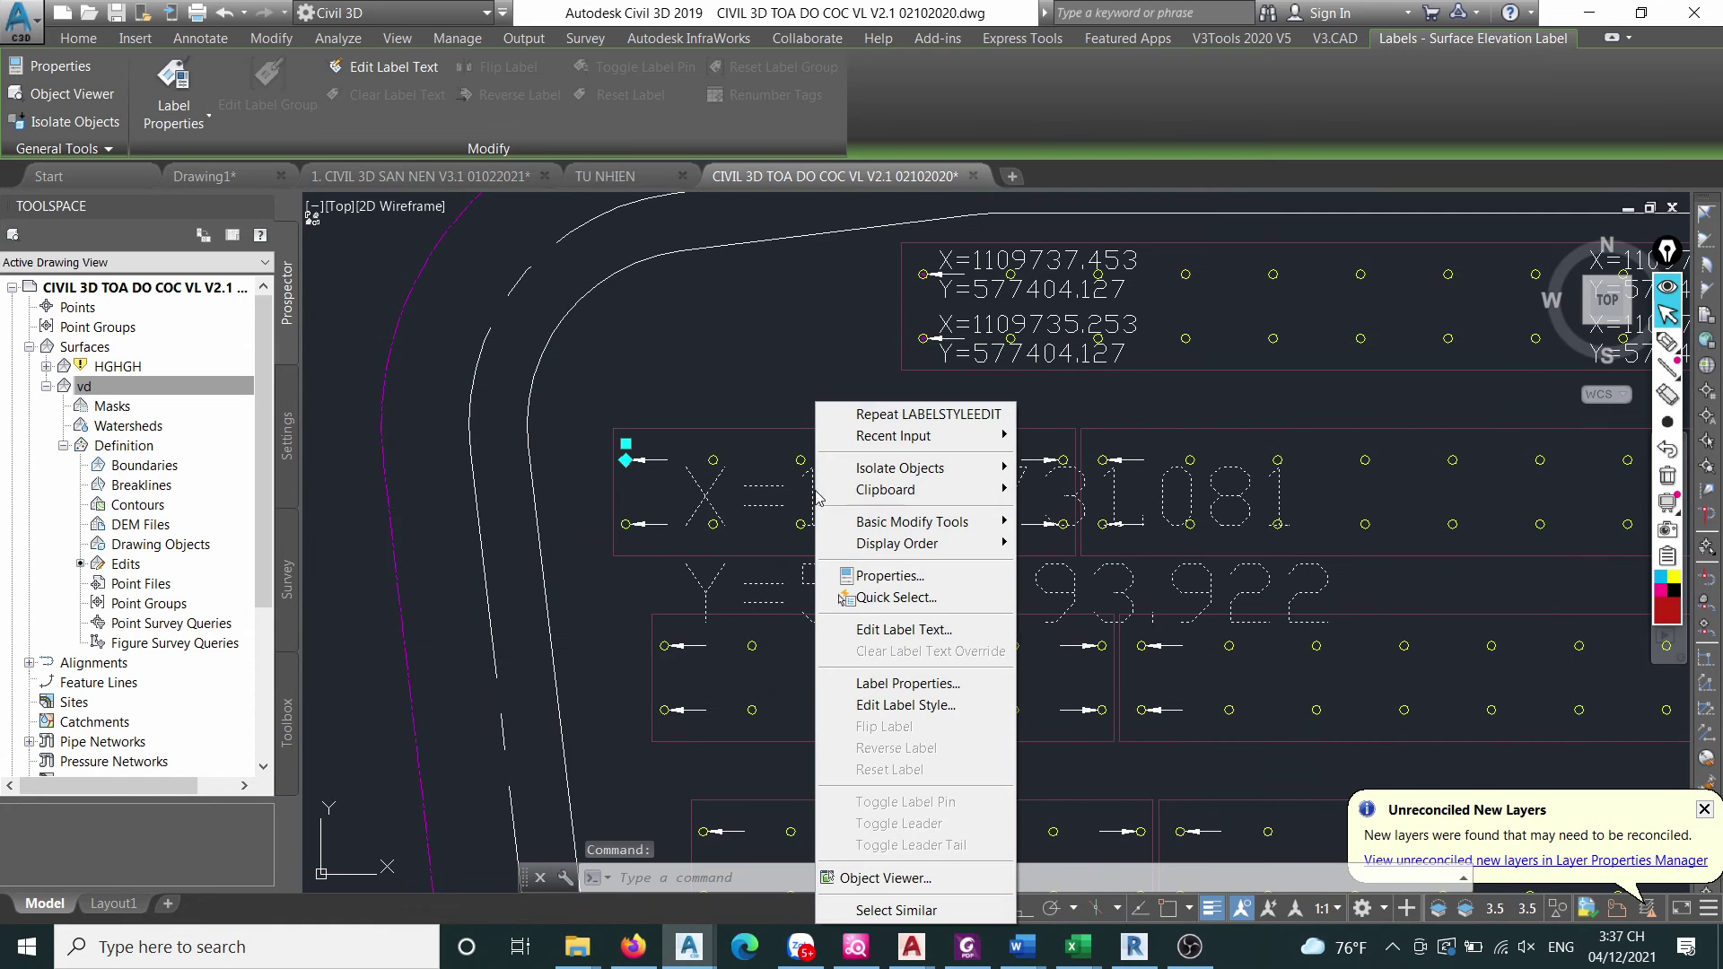
pyautogui.click(906, 705)
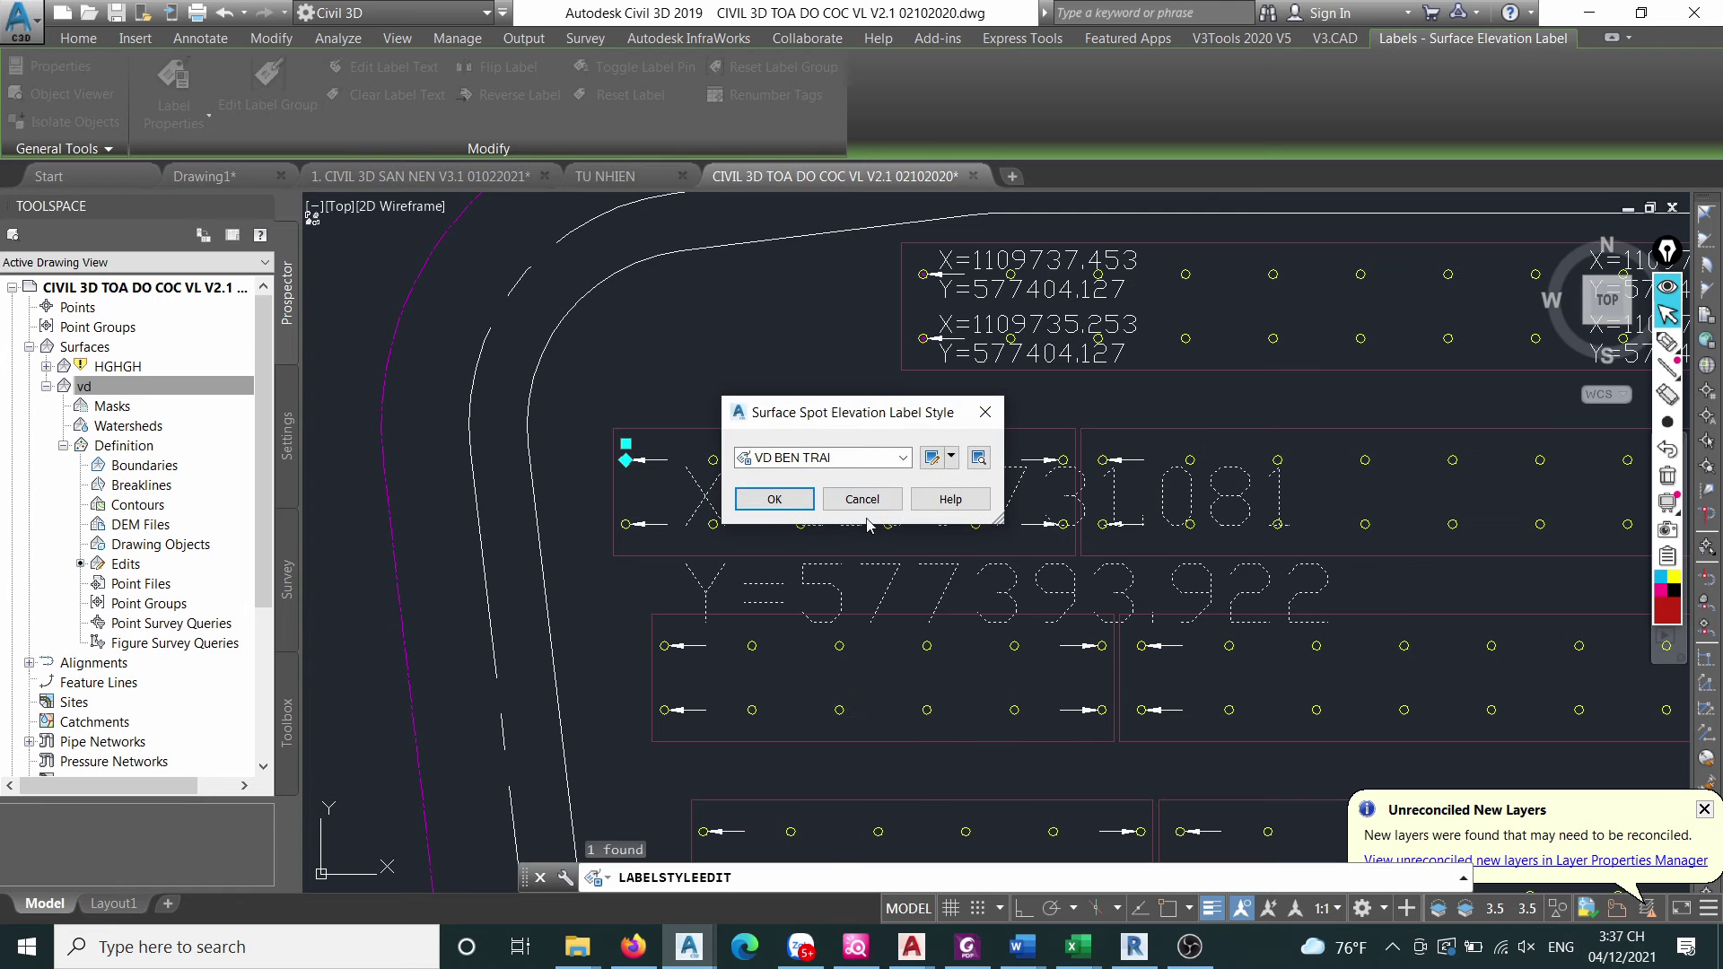
pyautogui.click(931, 459)
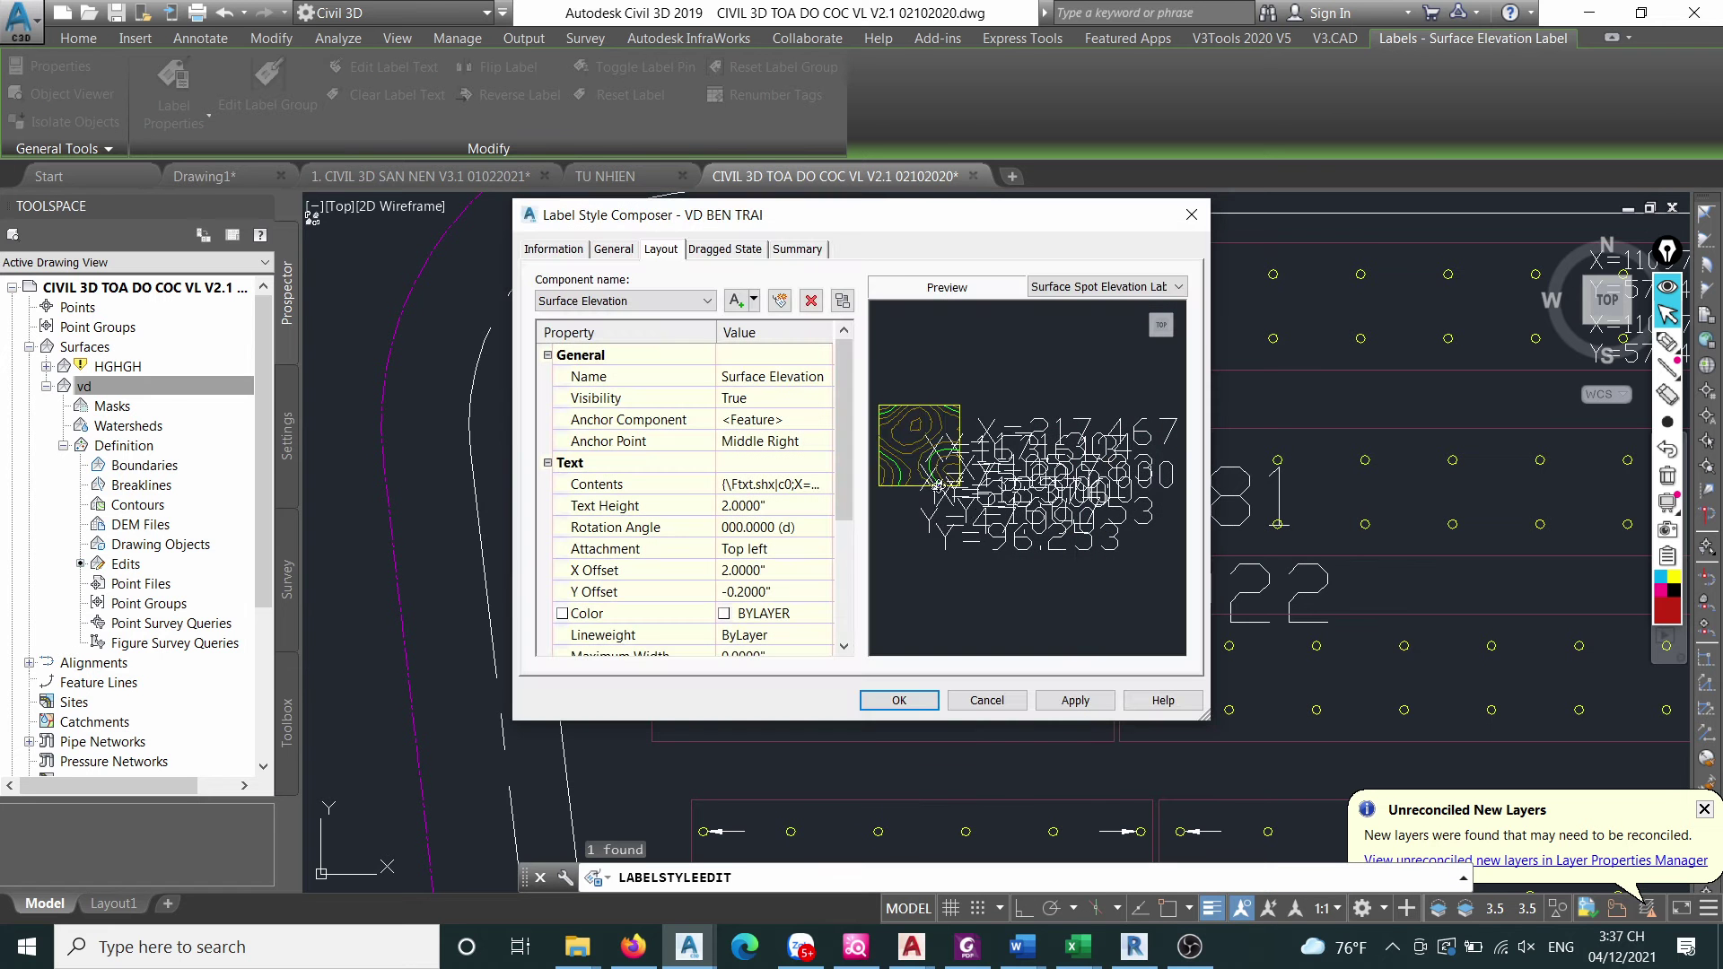
pyautogui.click(750, 505)
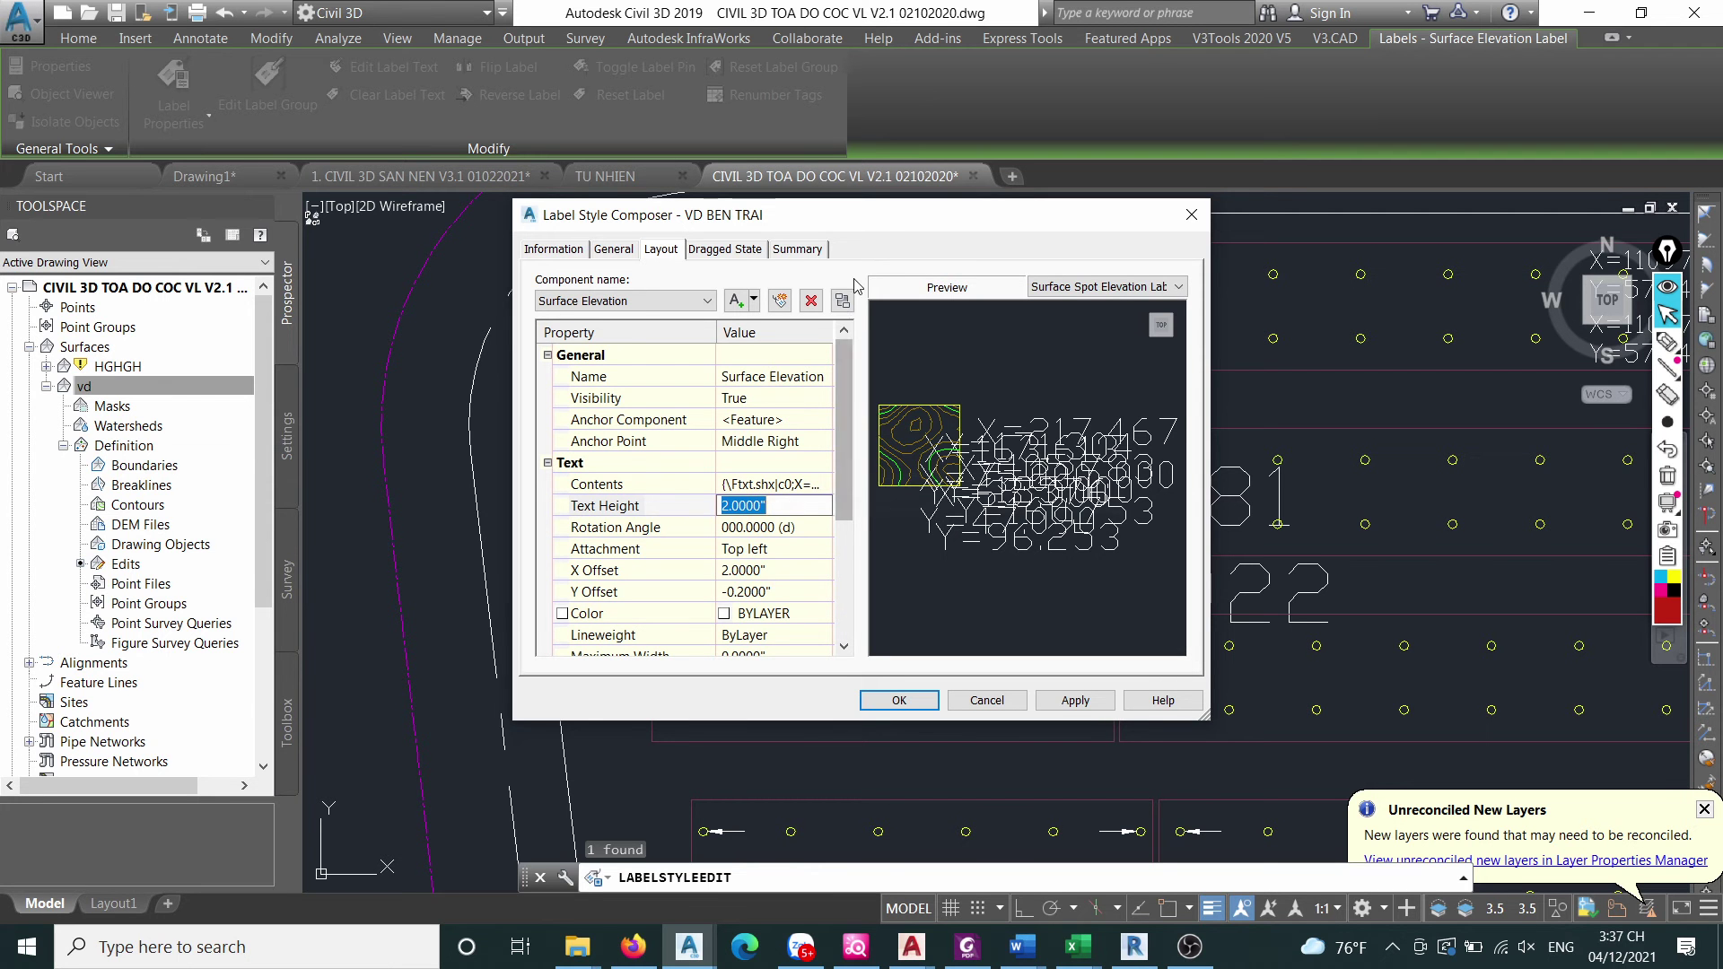
pyautogui.moveTo(894, 222)
pyautogui.mouseDown()
pyautogui.moveTo(843, 259)
pyautogui.moveTo(275, 459)
pyautogui.moveTo(891, 279)
pyautogui.mouseUp()
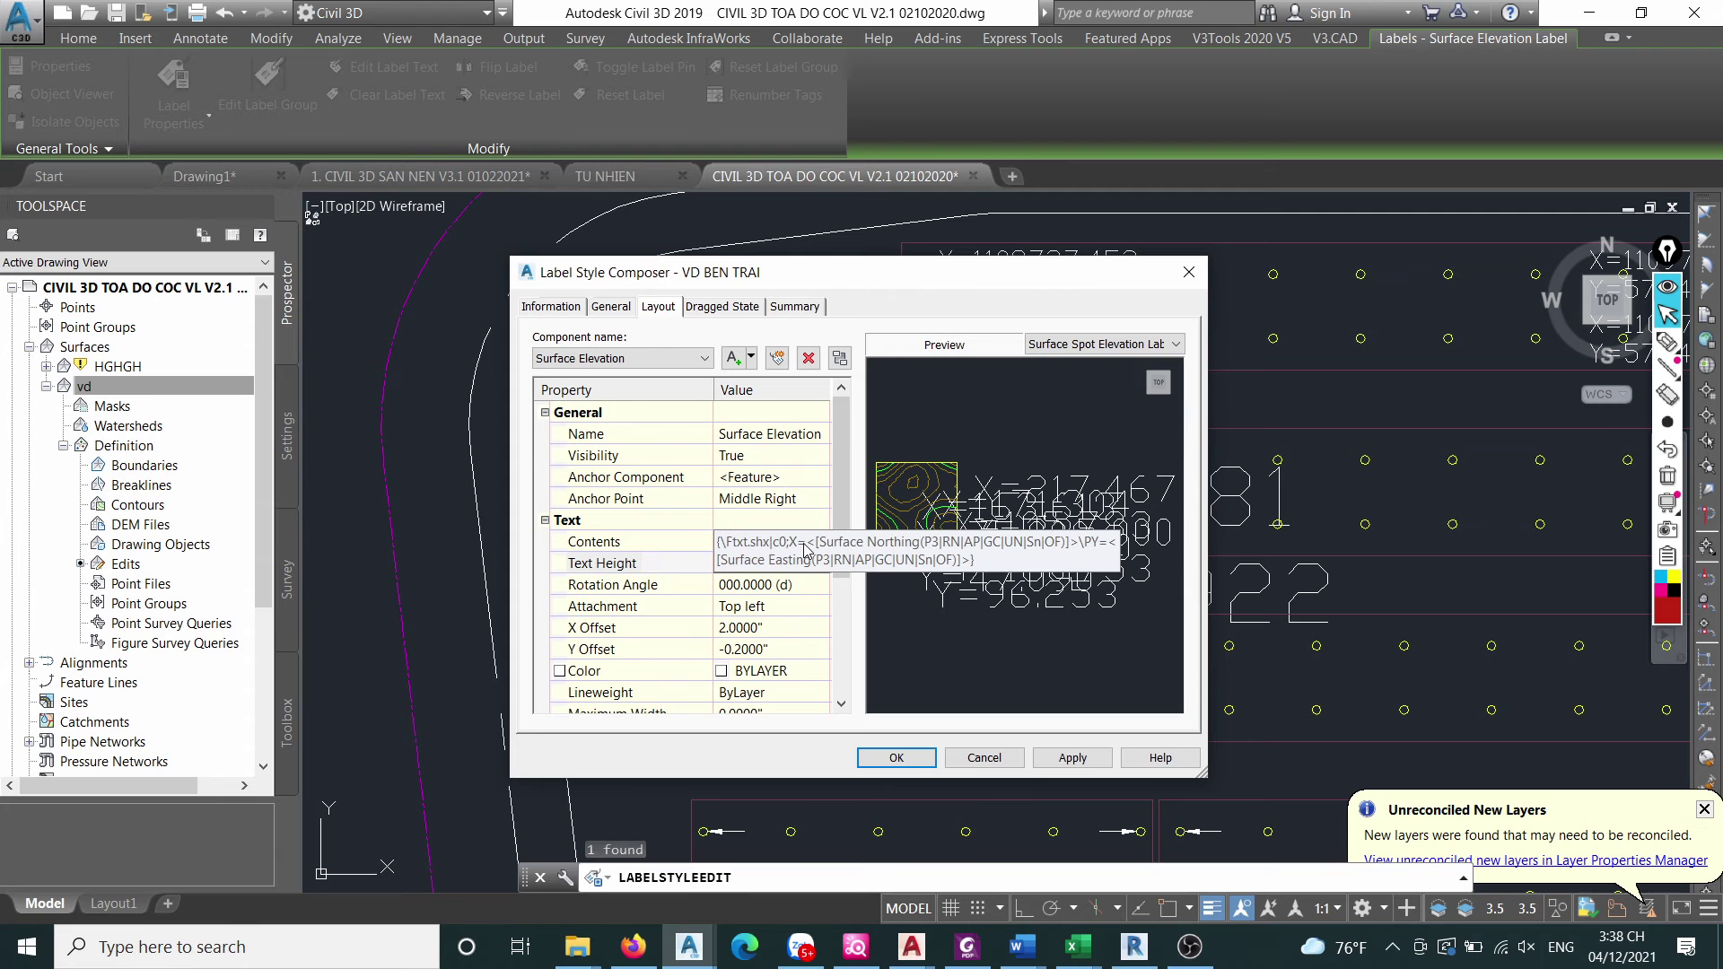
pyautogui.click(774, 628)
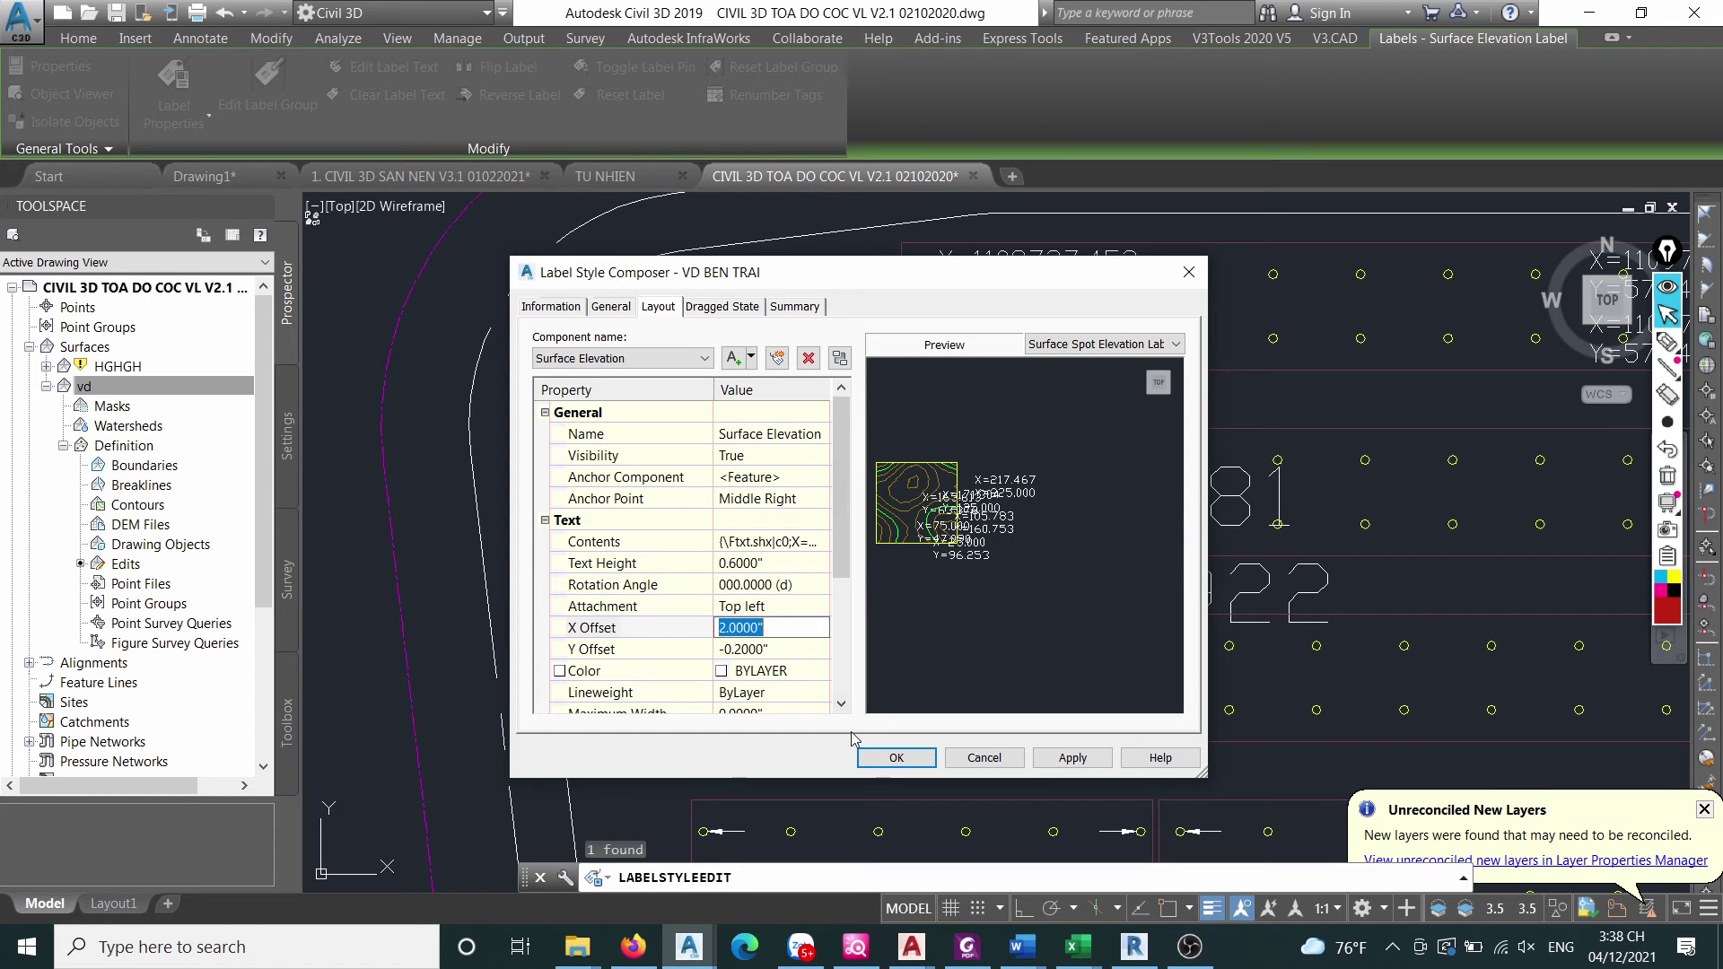
pyautogui.click(897, 759)
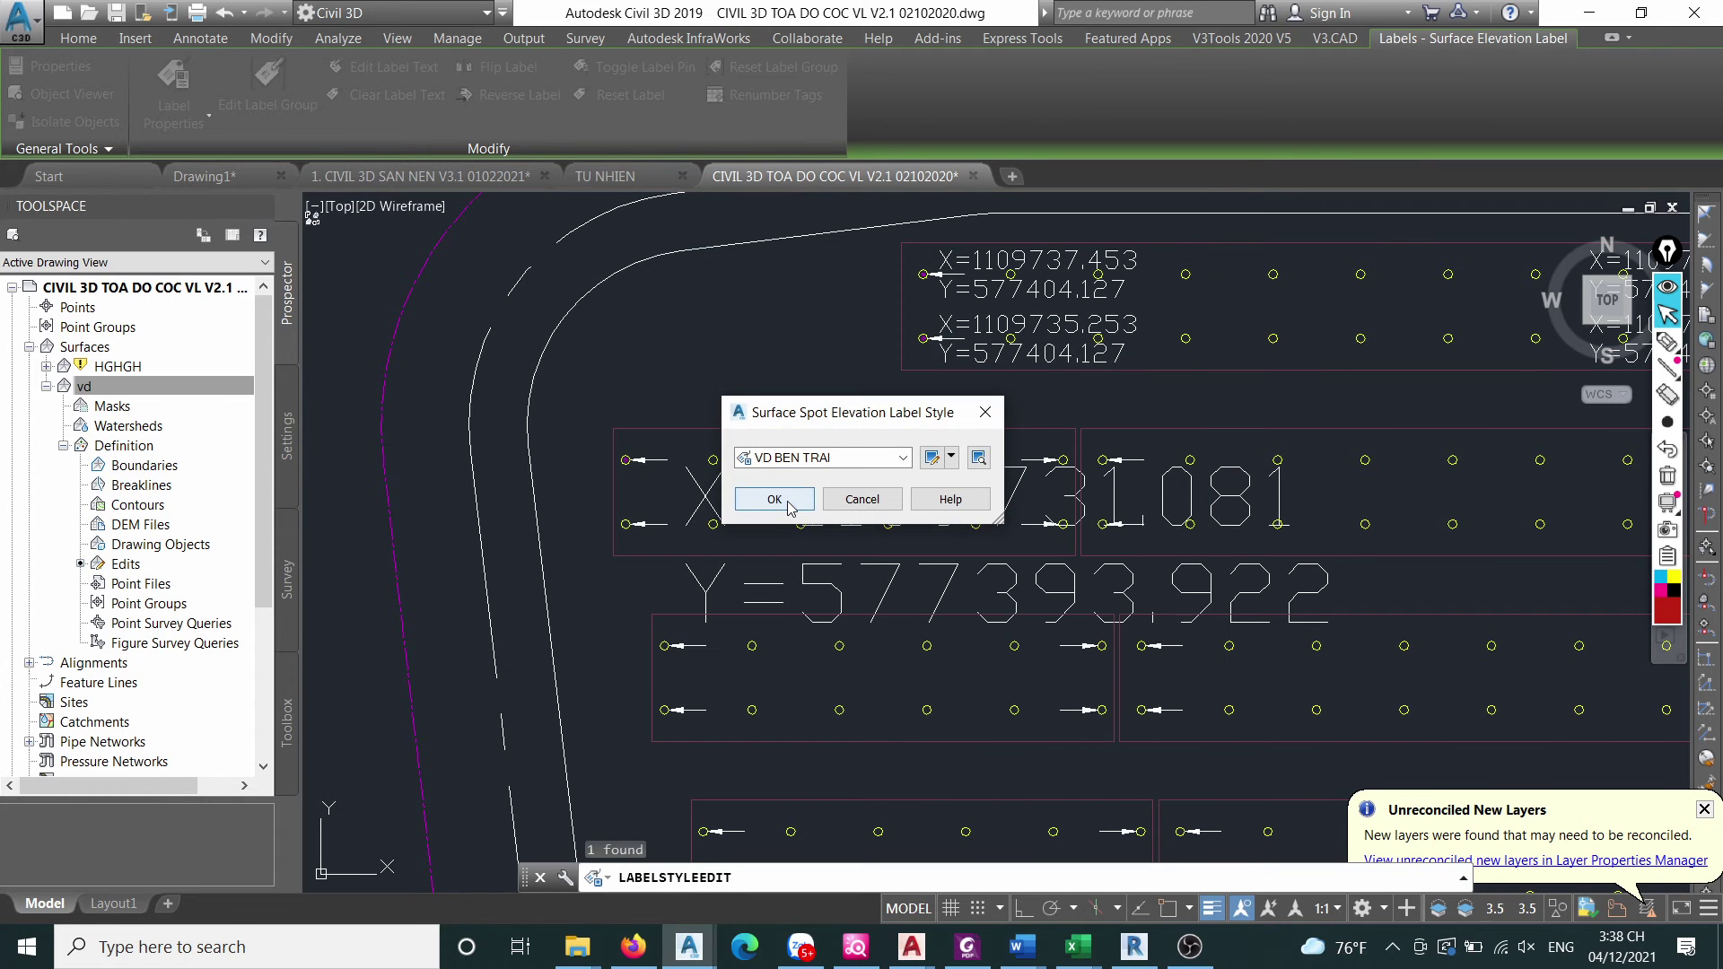
pyautogui.click(777, 499)
# Edit the VD BEN TRAI style again, set the Surface Elevation text attachment to Middle left and accept the change.
pyautogui.scroll(4, 783, 500)
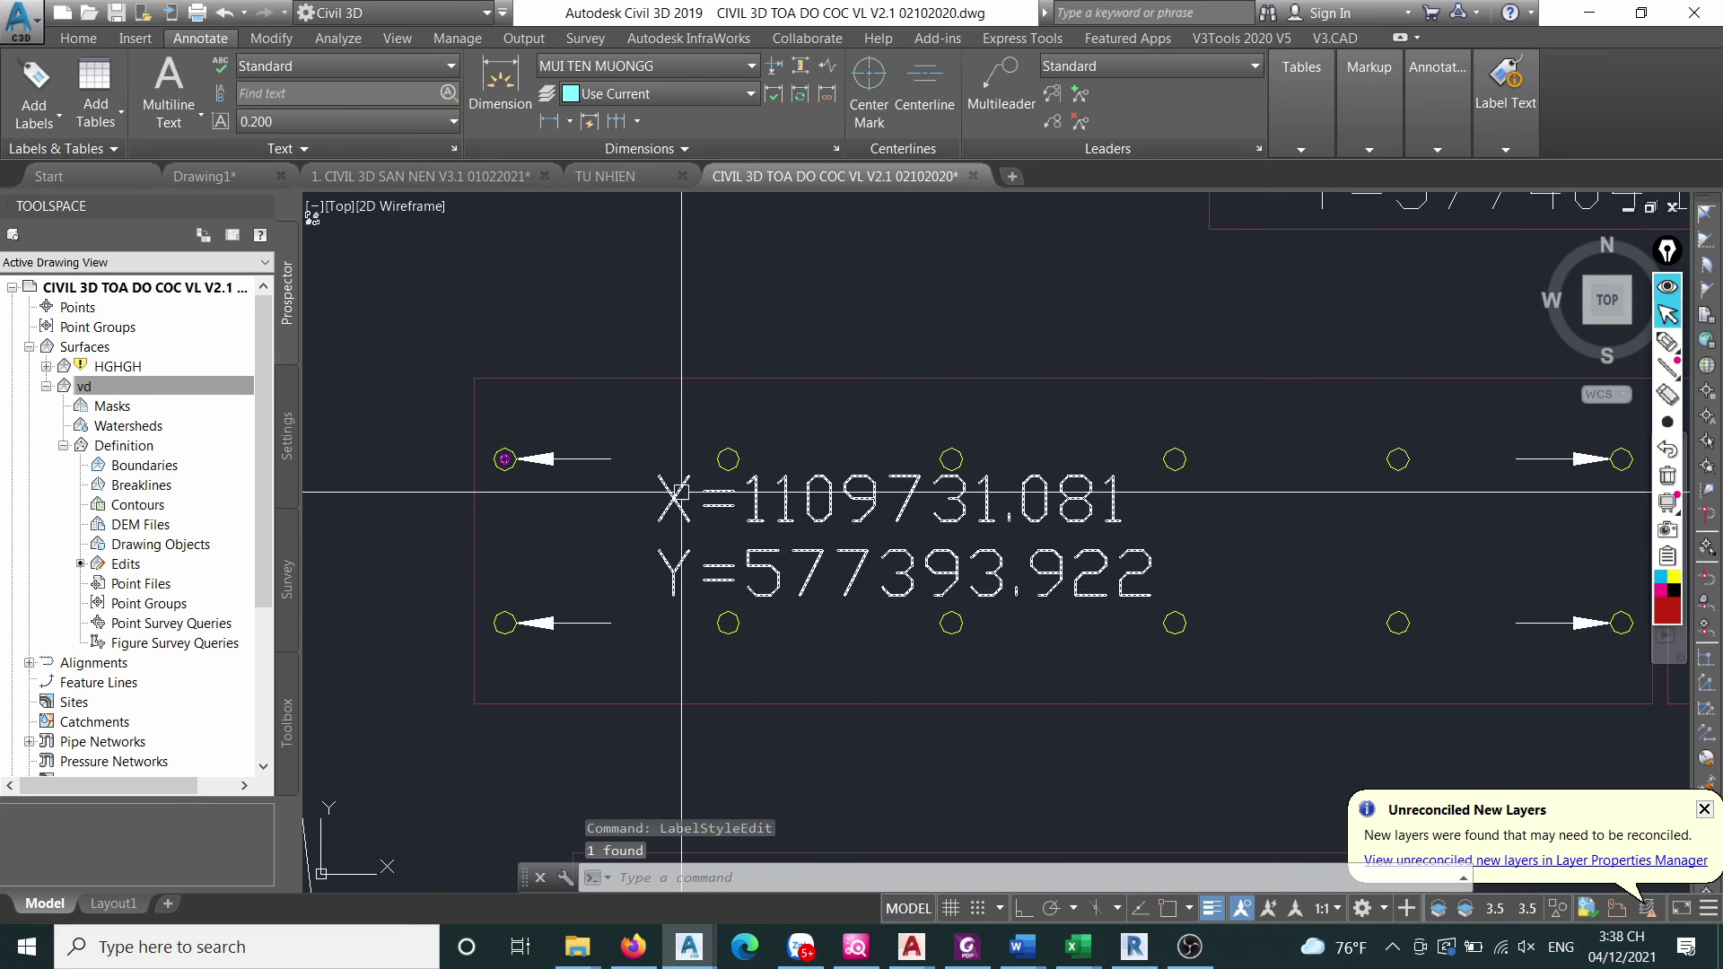
pyautogui.click(667, 535)
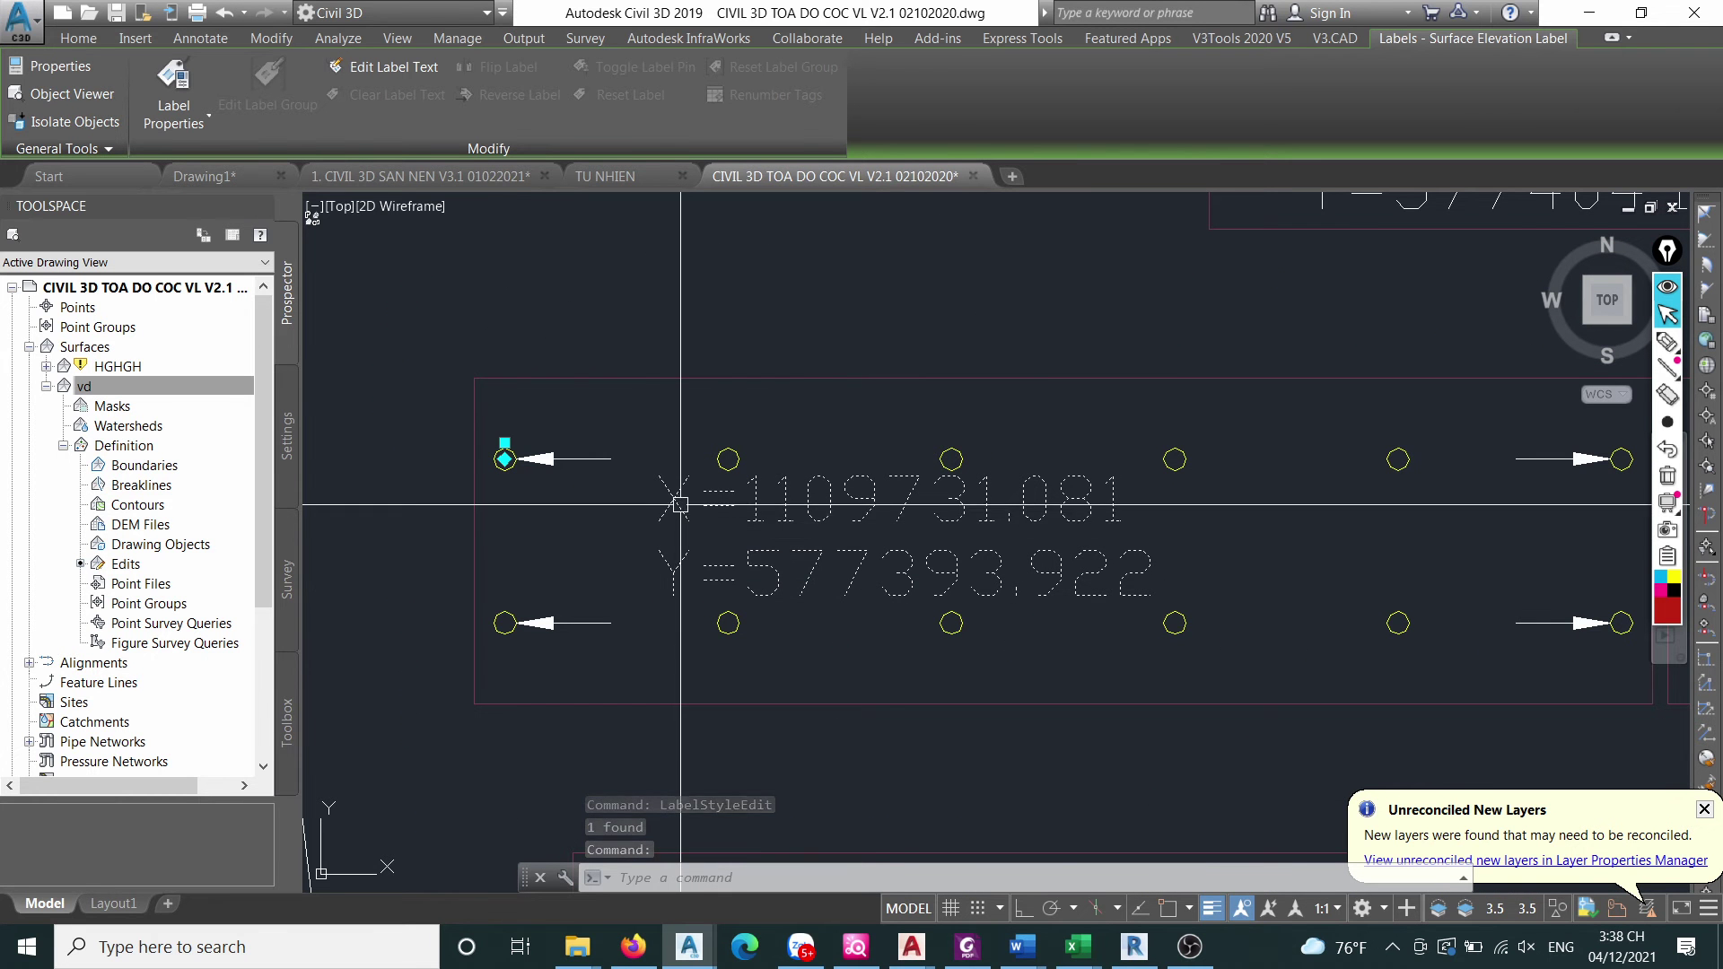
pyautogui.rightClick(680, 507)
pyautogui.click(743, 704)
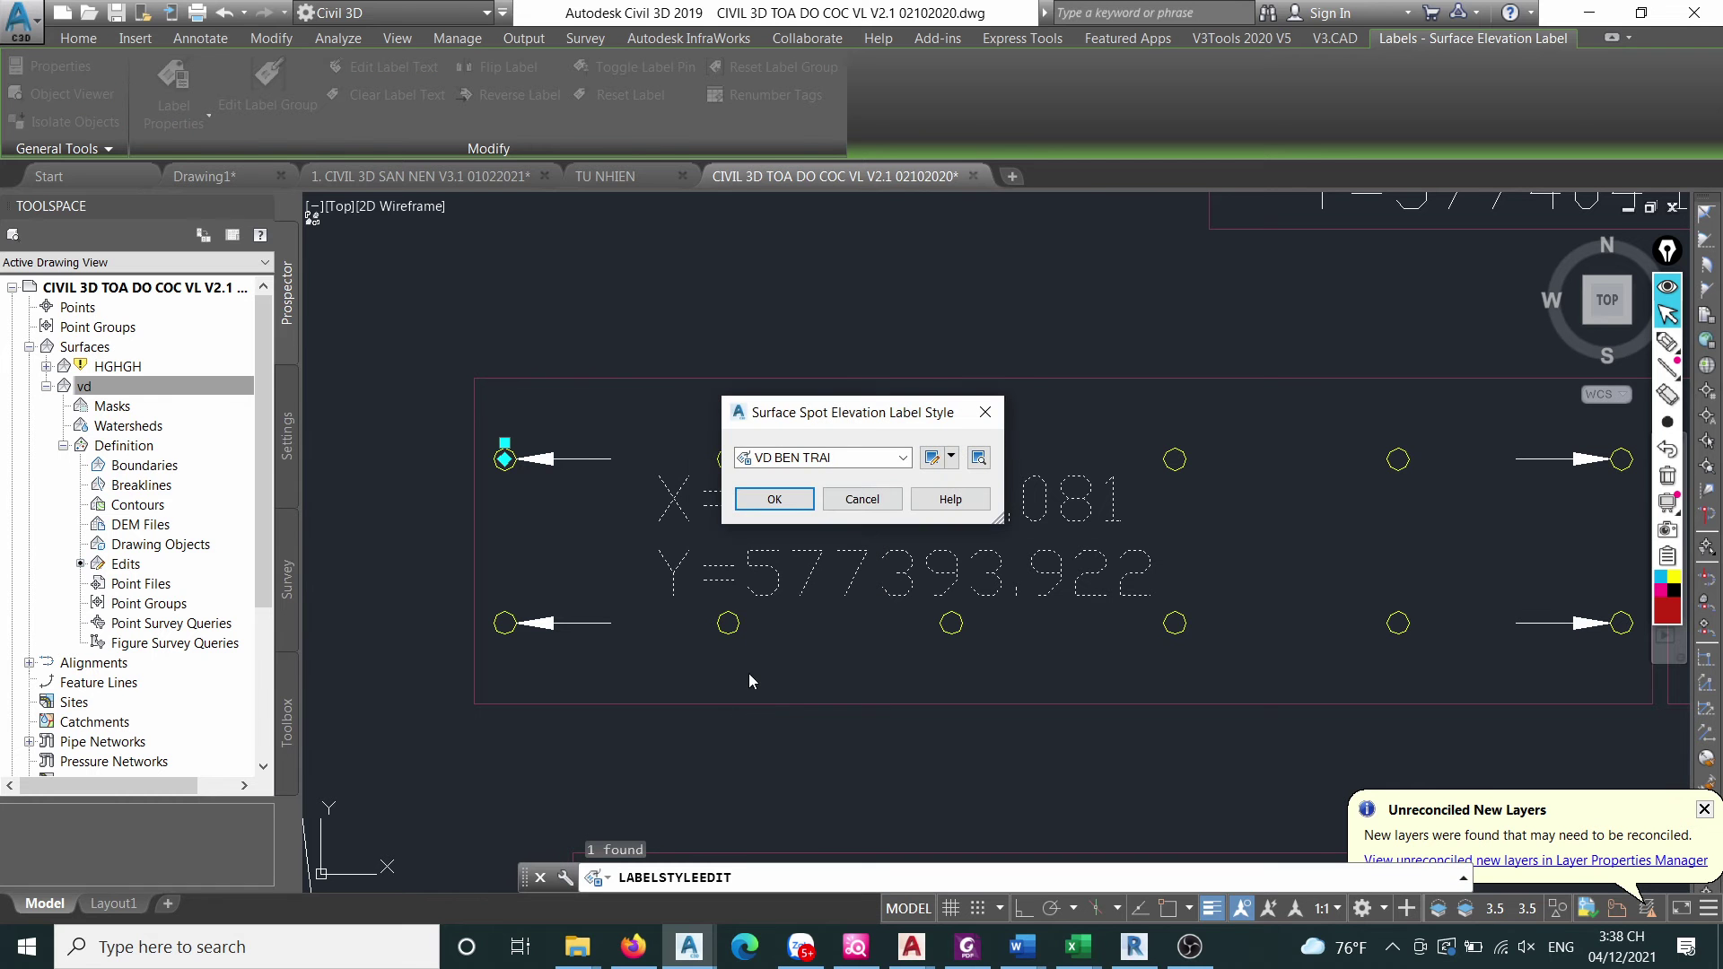
pyautogui.click(932, 458)
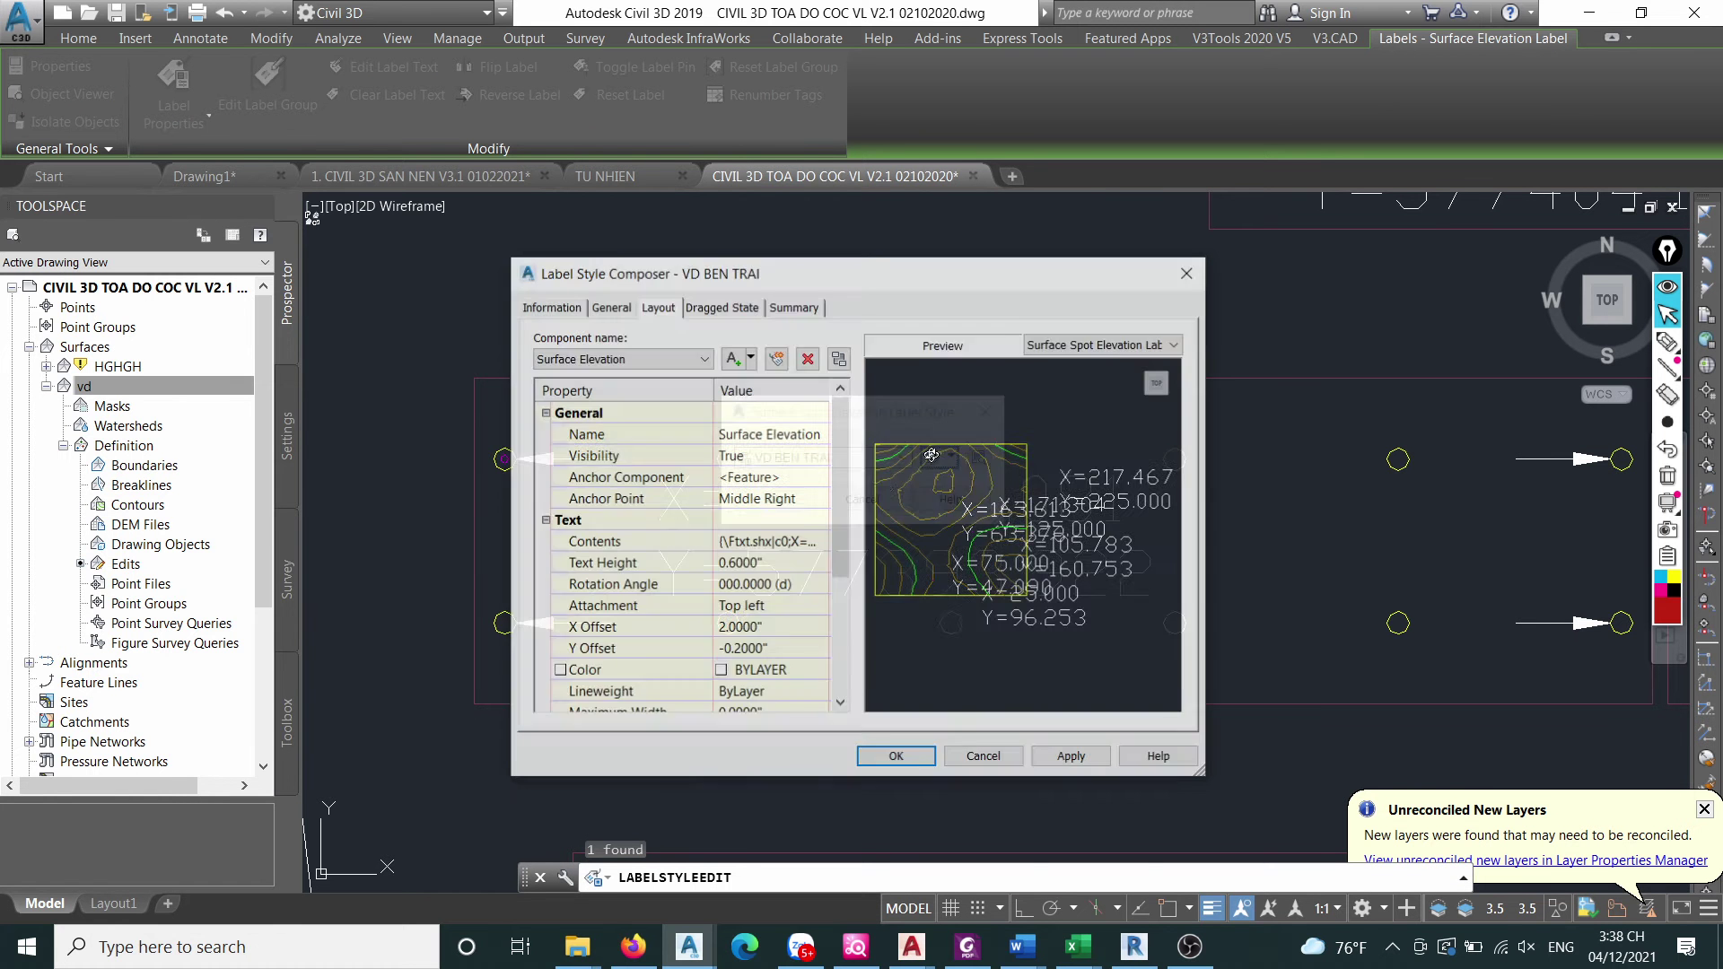
pyautogui.click(764, 610)
pyautogui.click(809, 608)
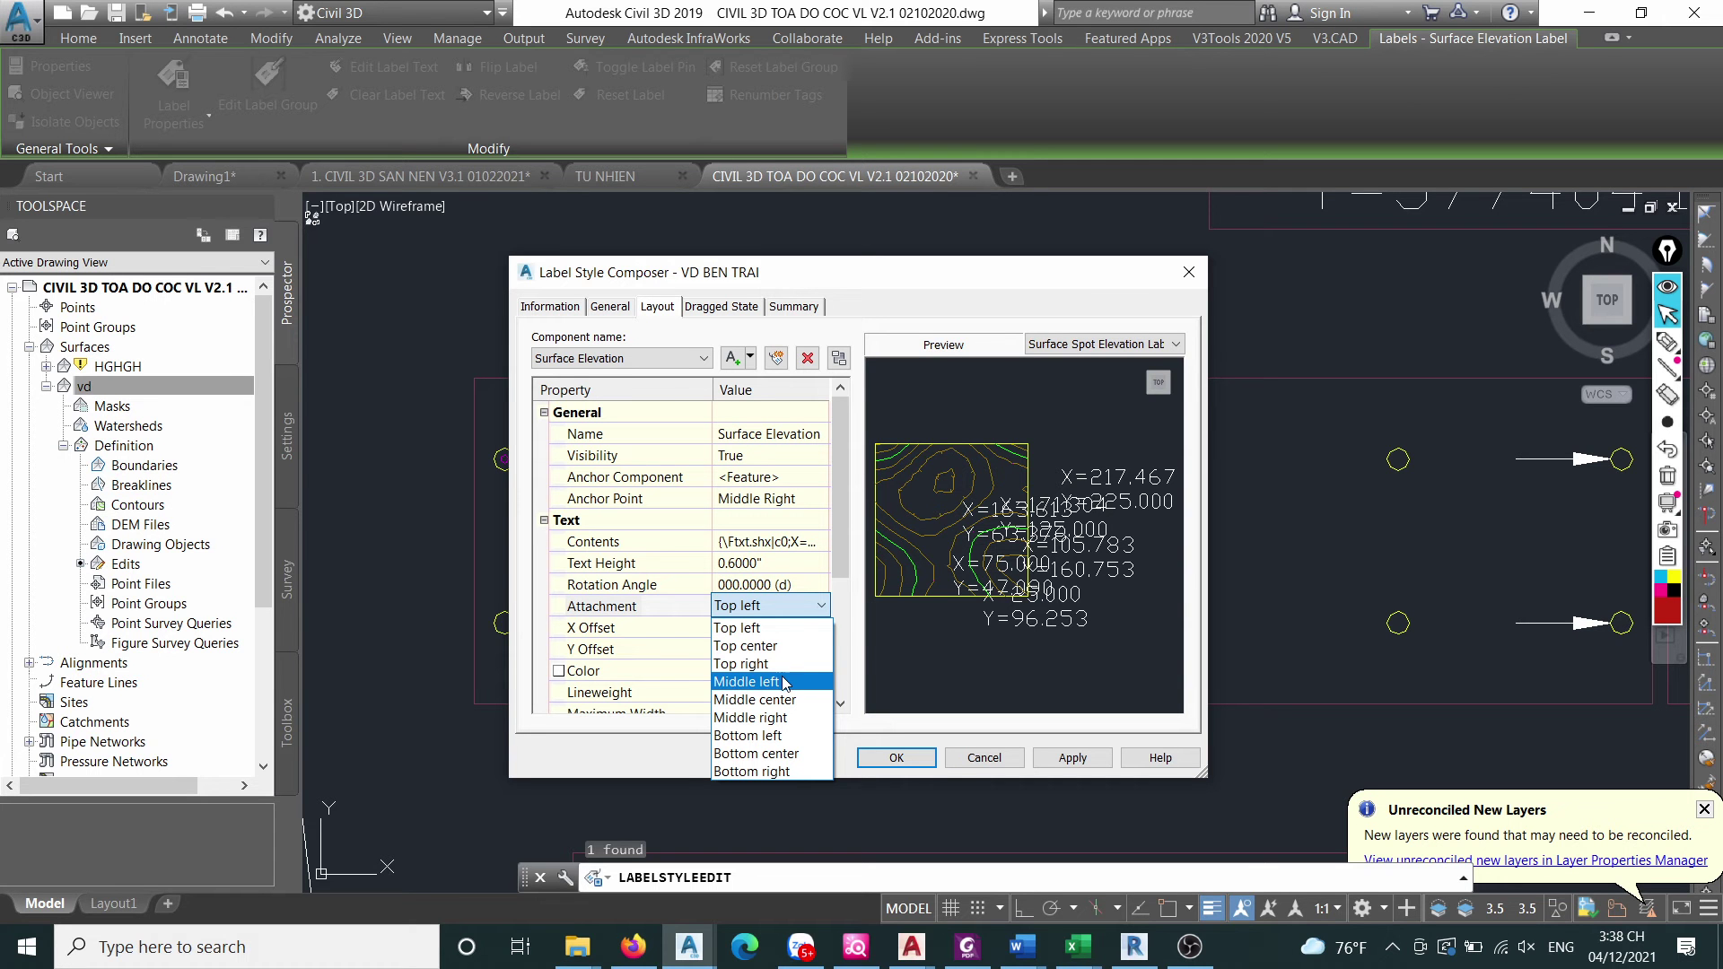
pyautogui.click(787, 717)
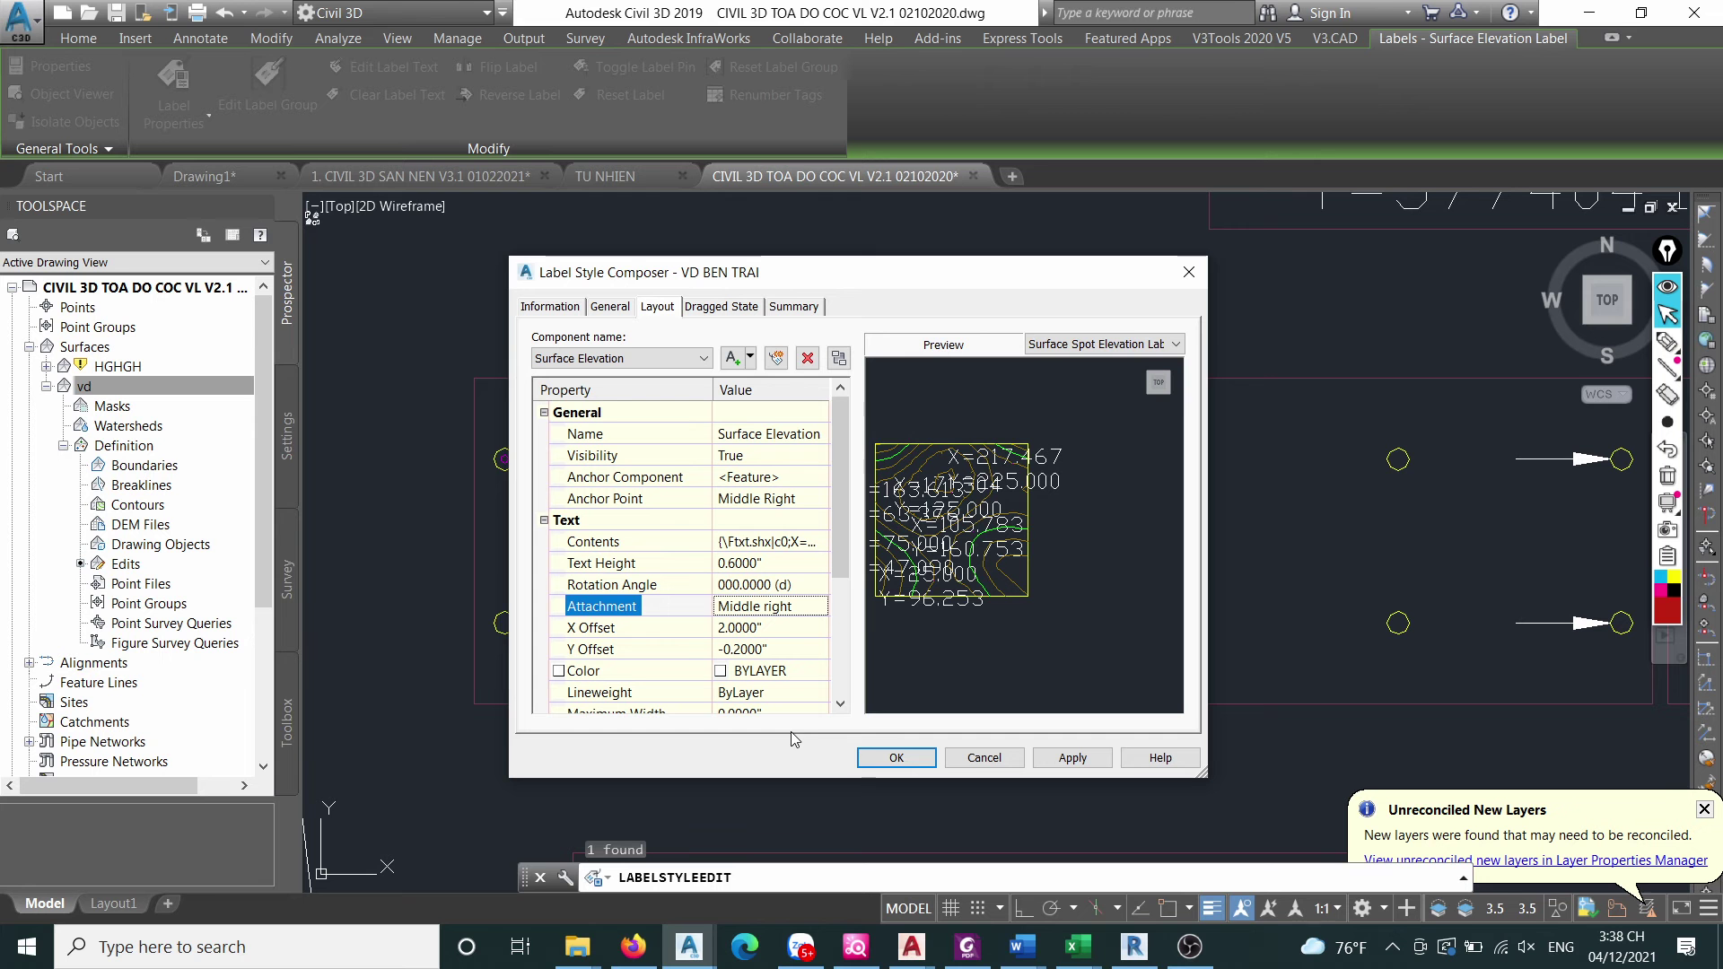
pyautogui.click(787, 608)
pyautogui.click(789, 608)
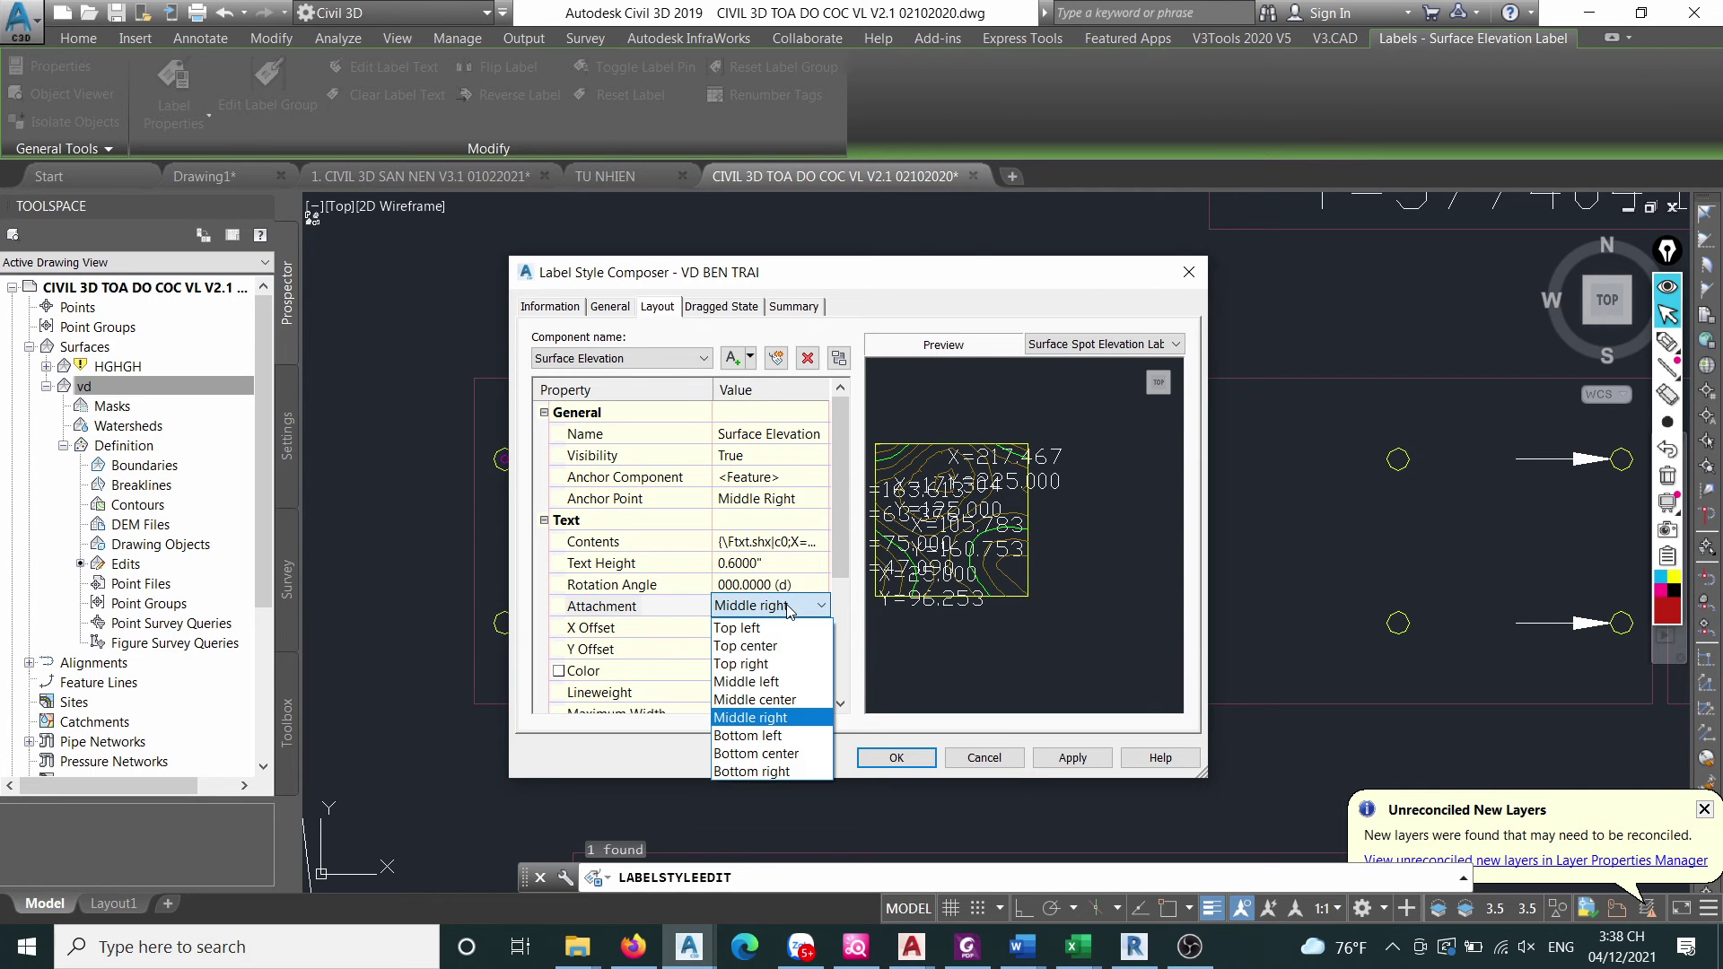
pyautogui.click(773, 699)
pyautogui.click(886, 759)
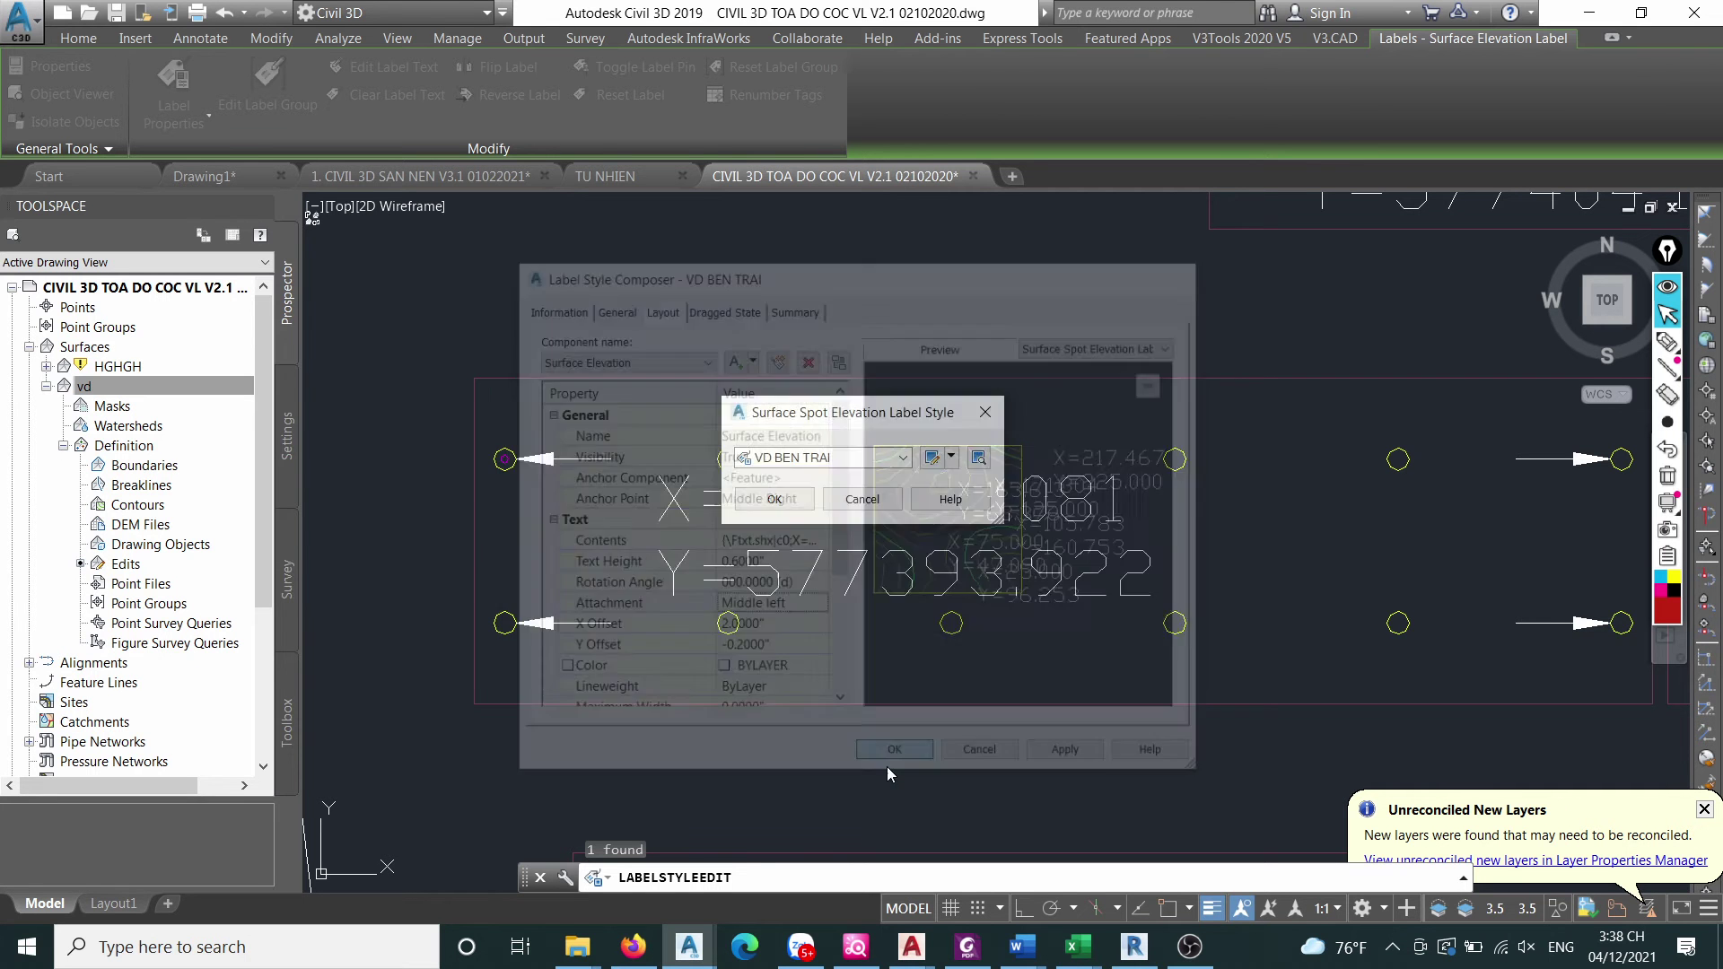
pyautogui.click(774, 499)
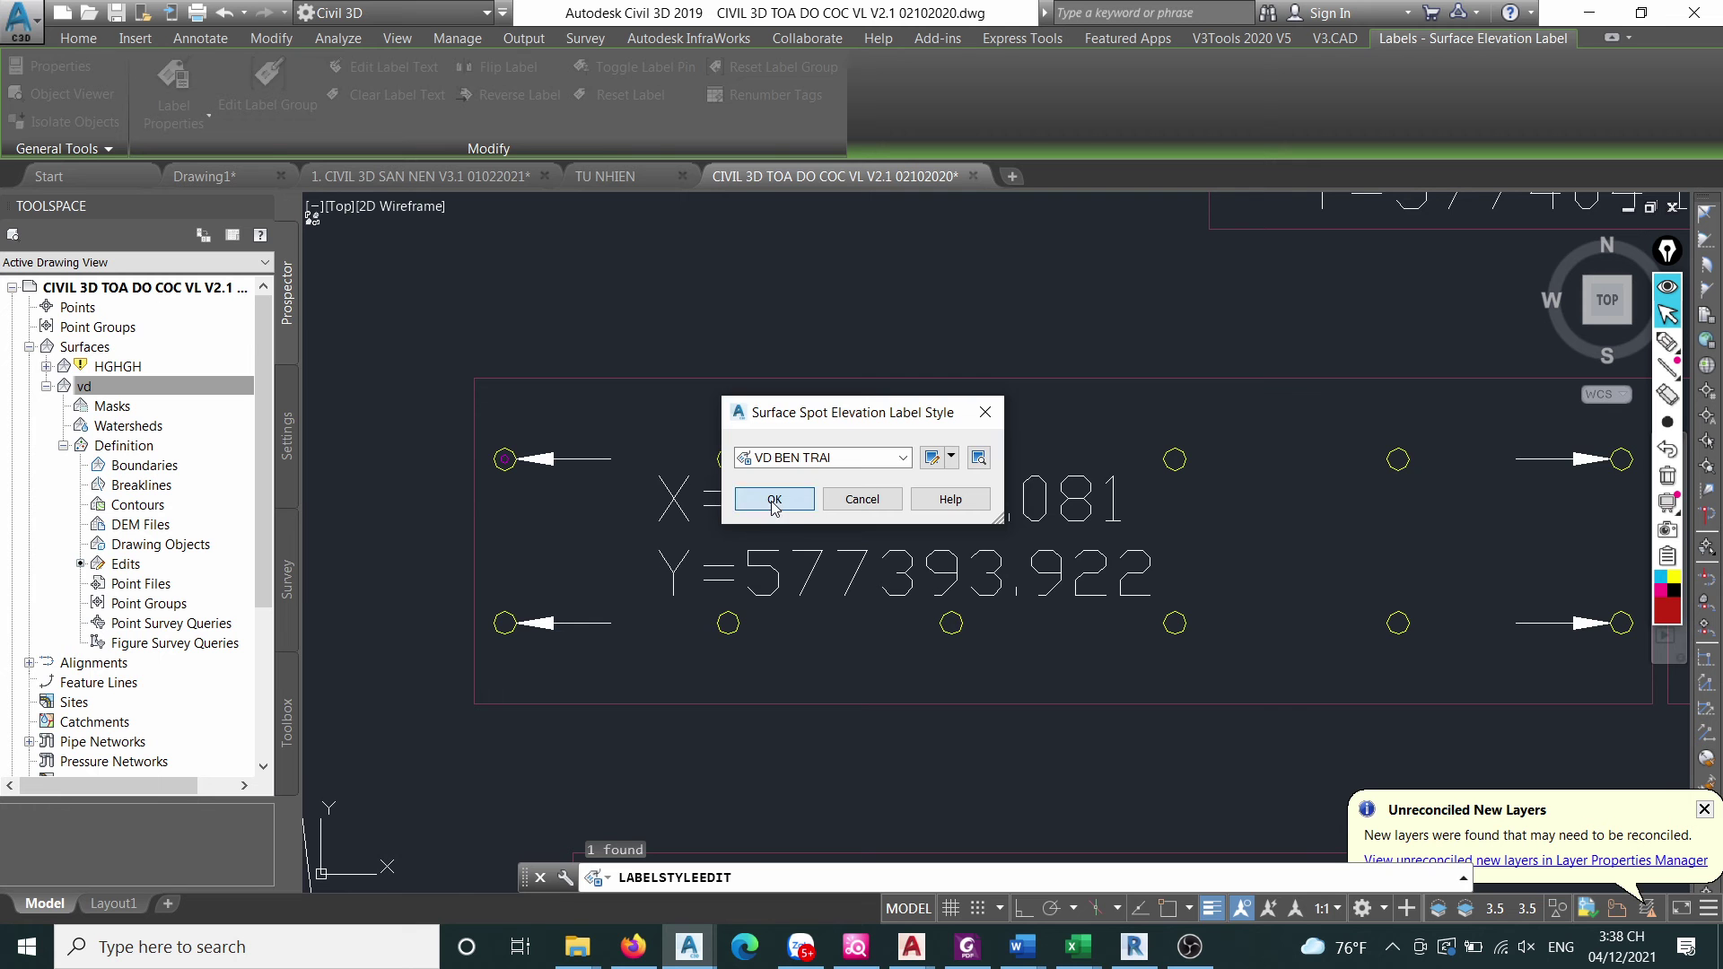
# Set the Surface Elevation text's Y offset in the VD BEN TRAI style to 0 and accept the change.
pyautogui.scroll(-2, 650, 508)
pyautogui.scroll(3, 682, 517)
pyautogui.click(473, 517)
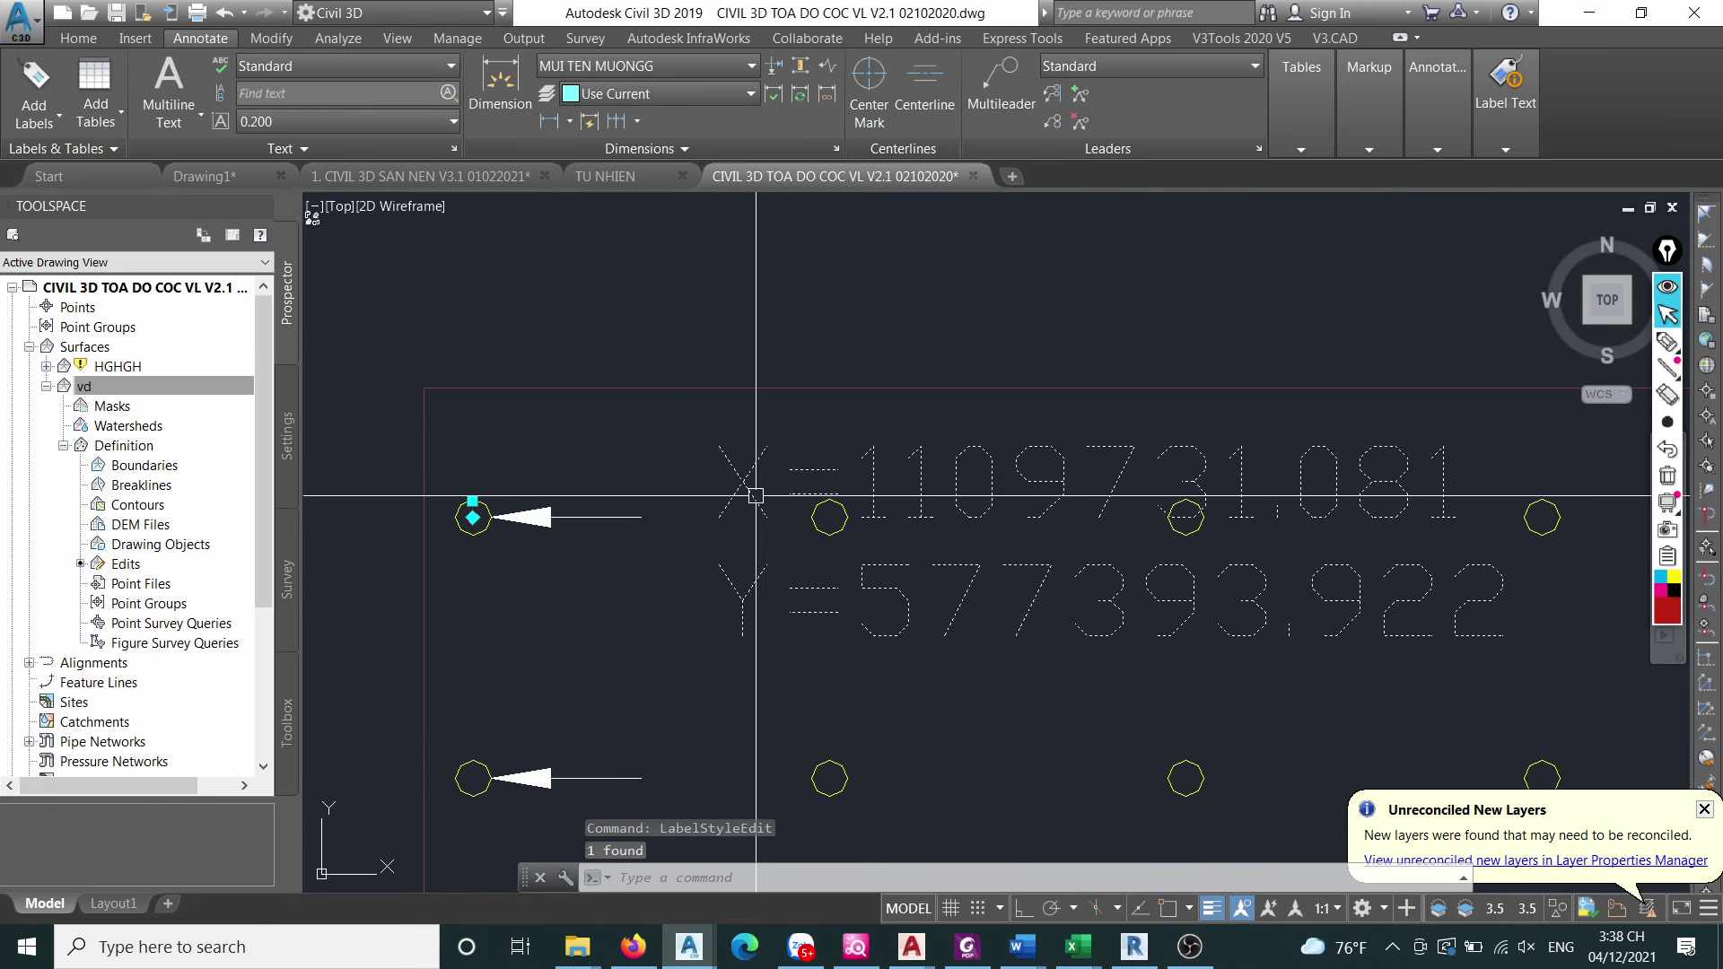
pyautogui.rightClick(754, 401)
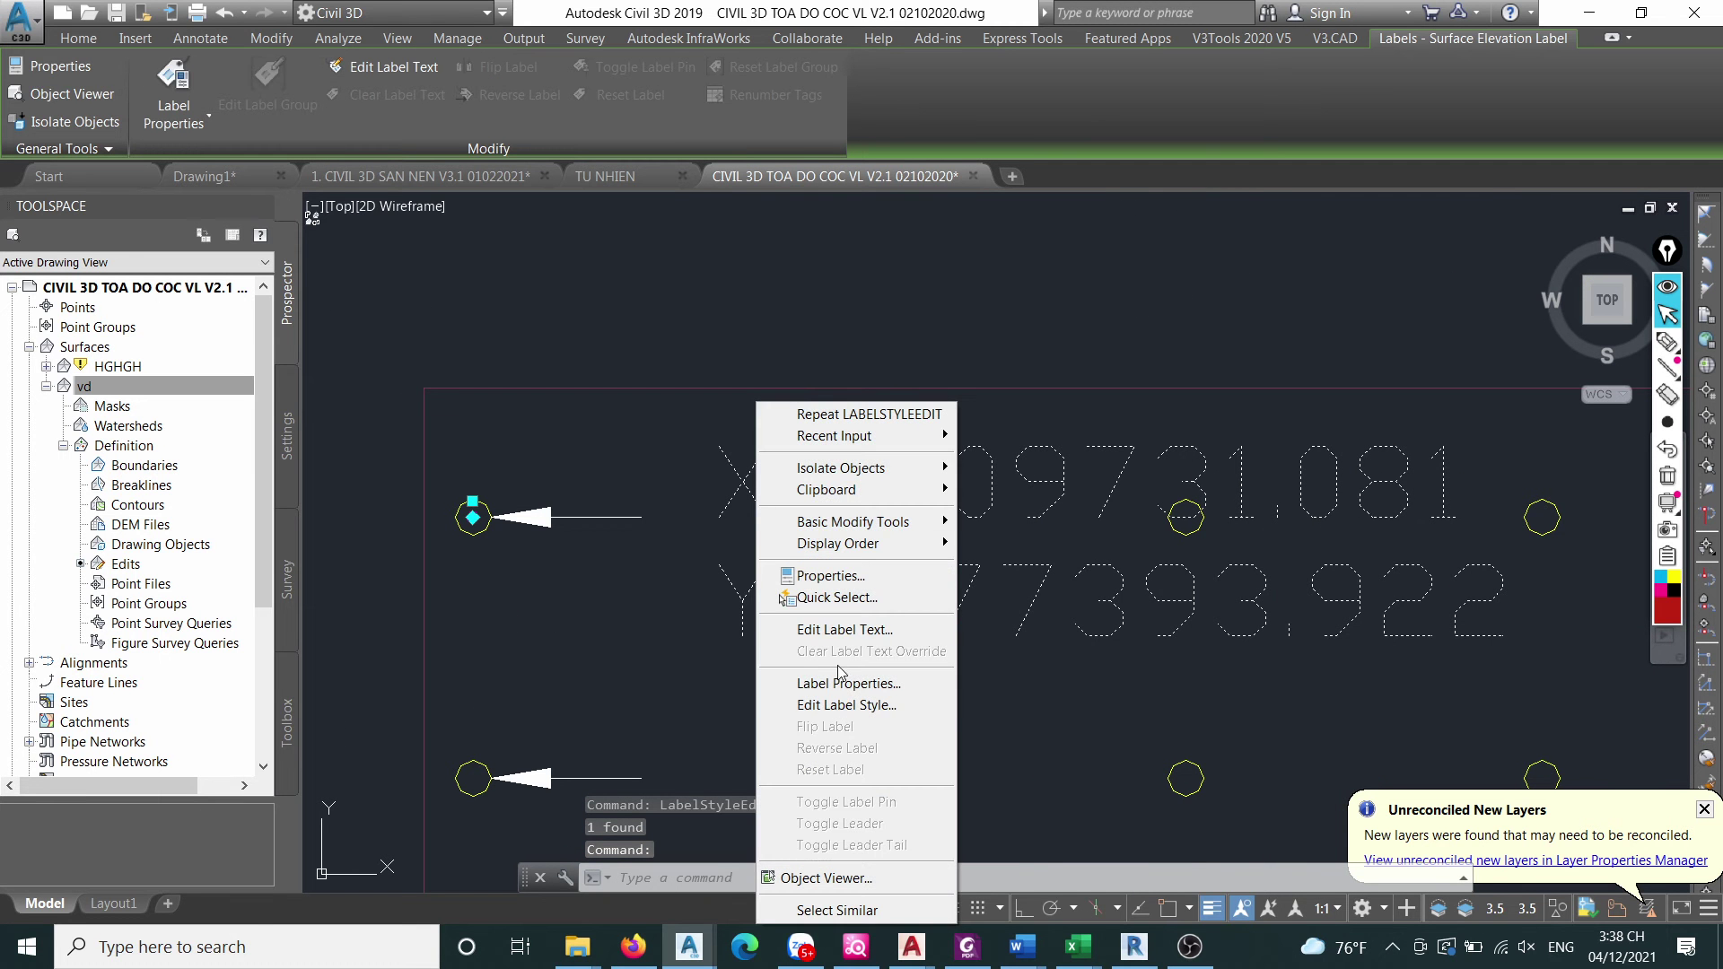
pyautogui.click(833, 703)
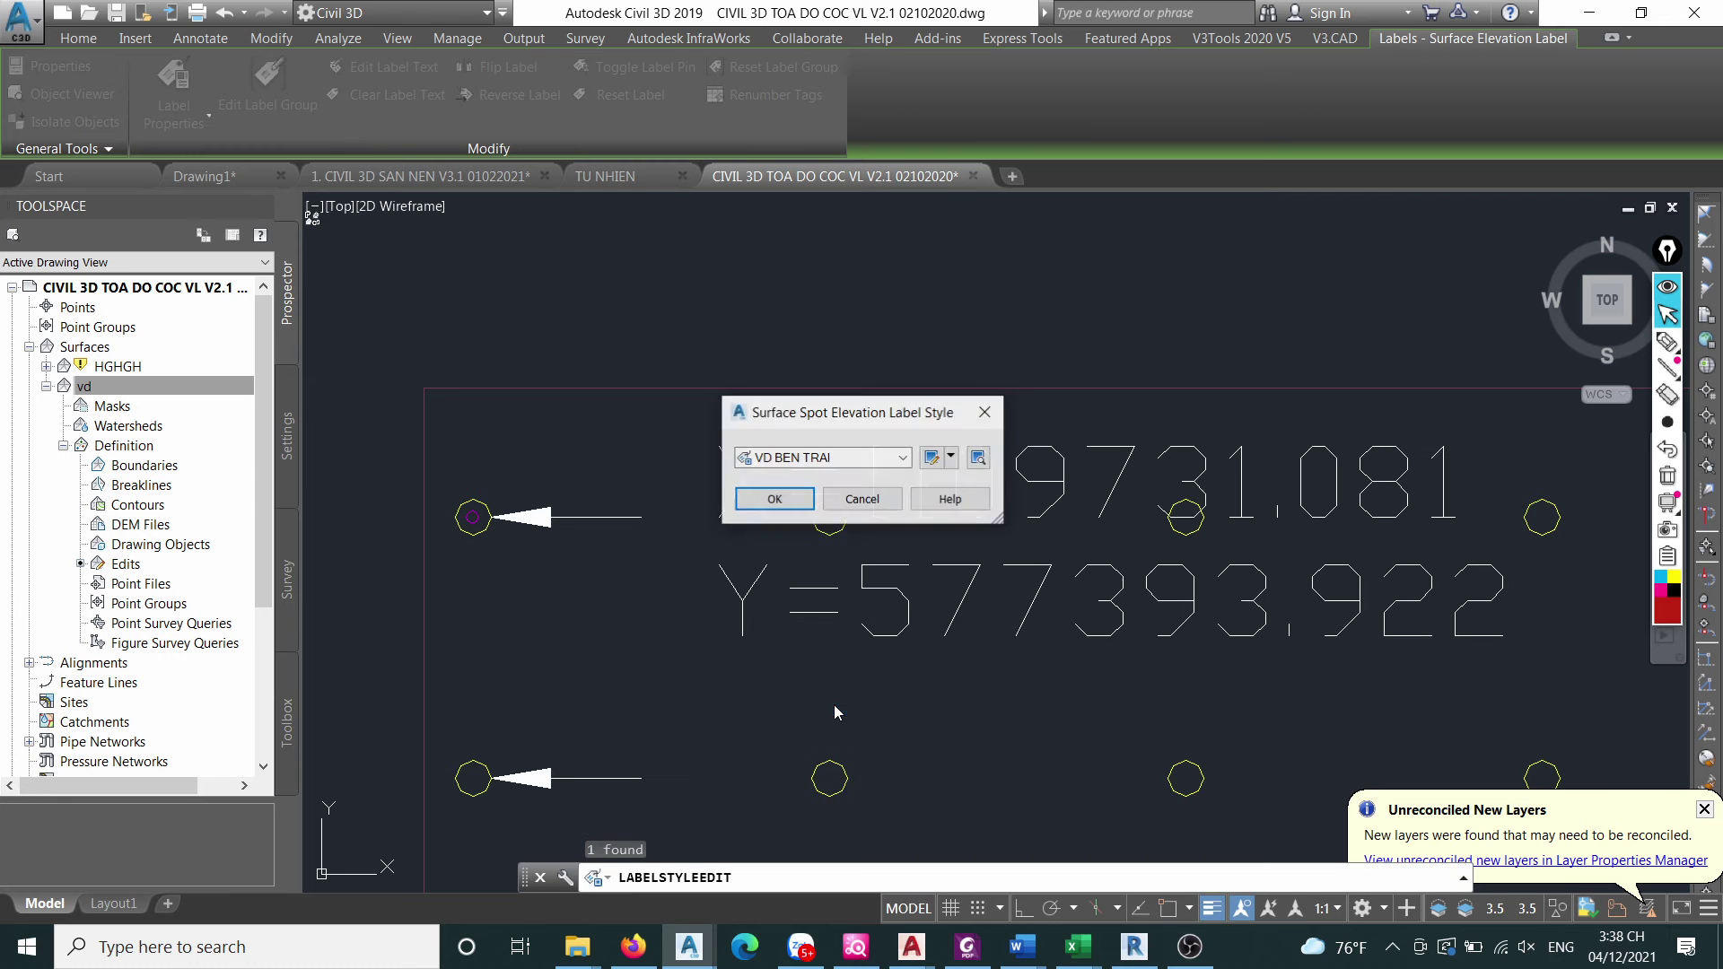
pyautogui.click(931, 457)
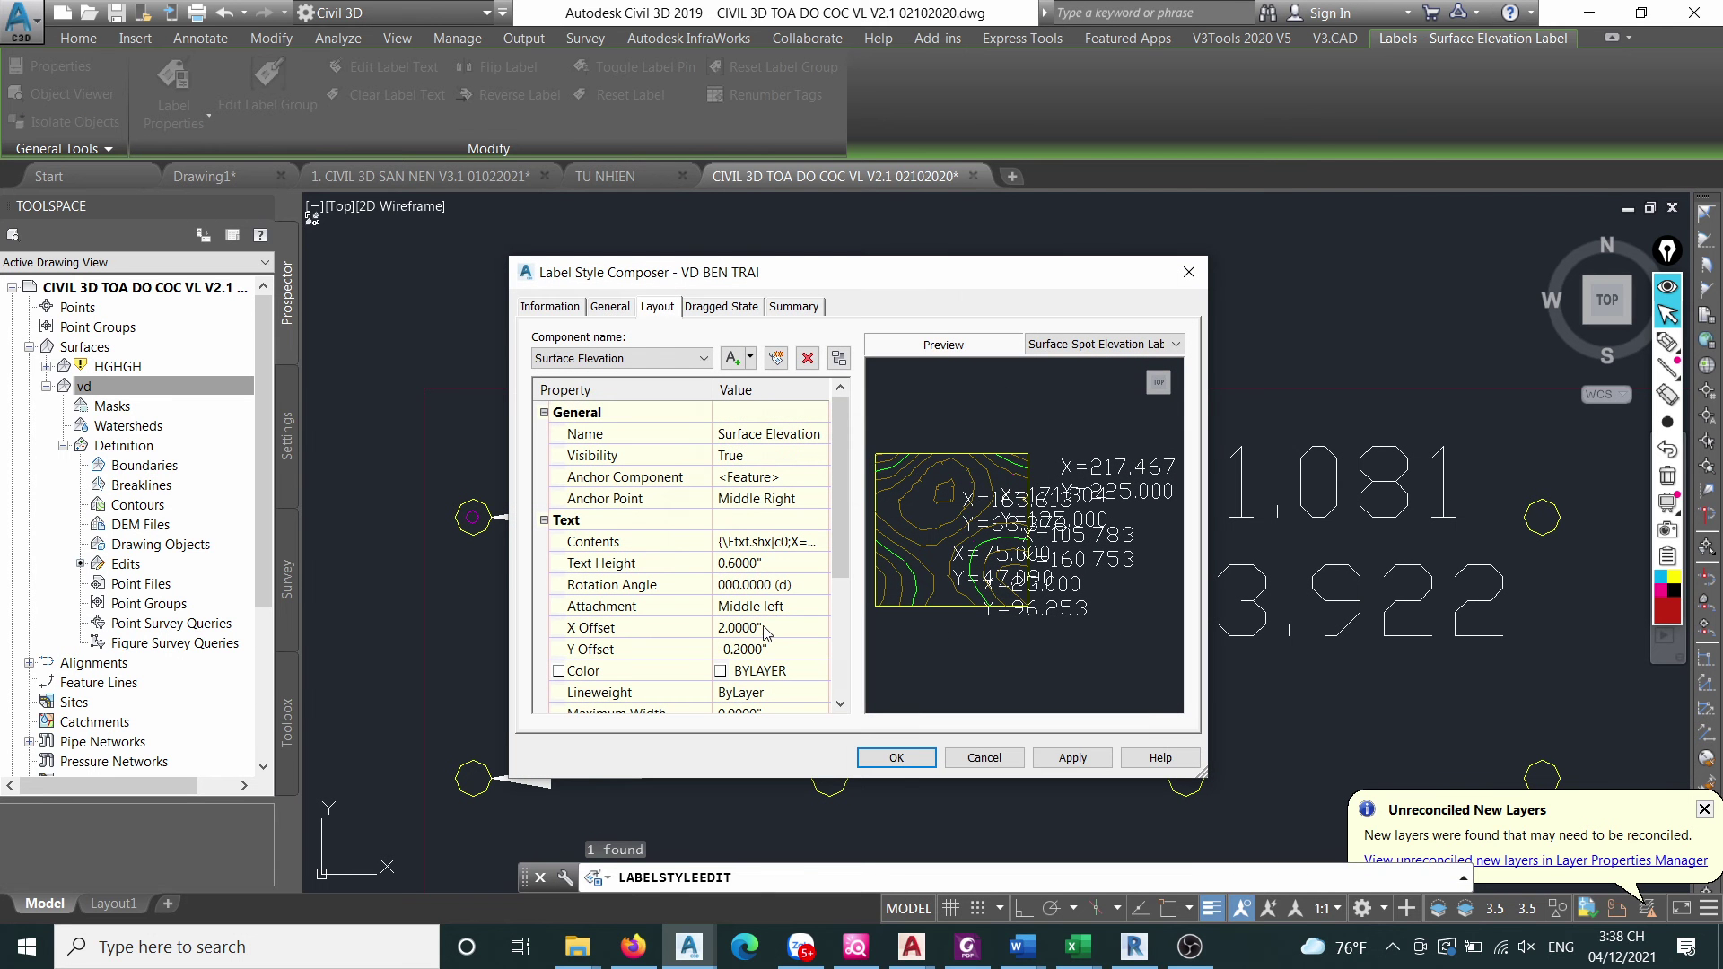
pyautogui.click(754, 649)
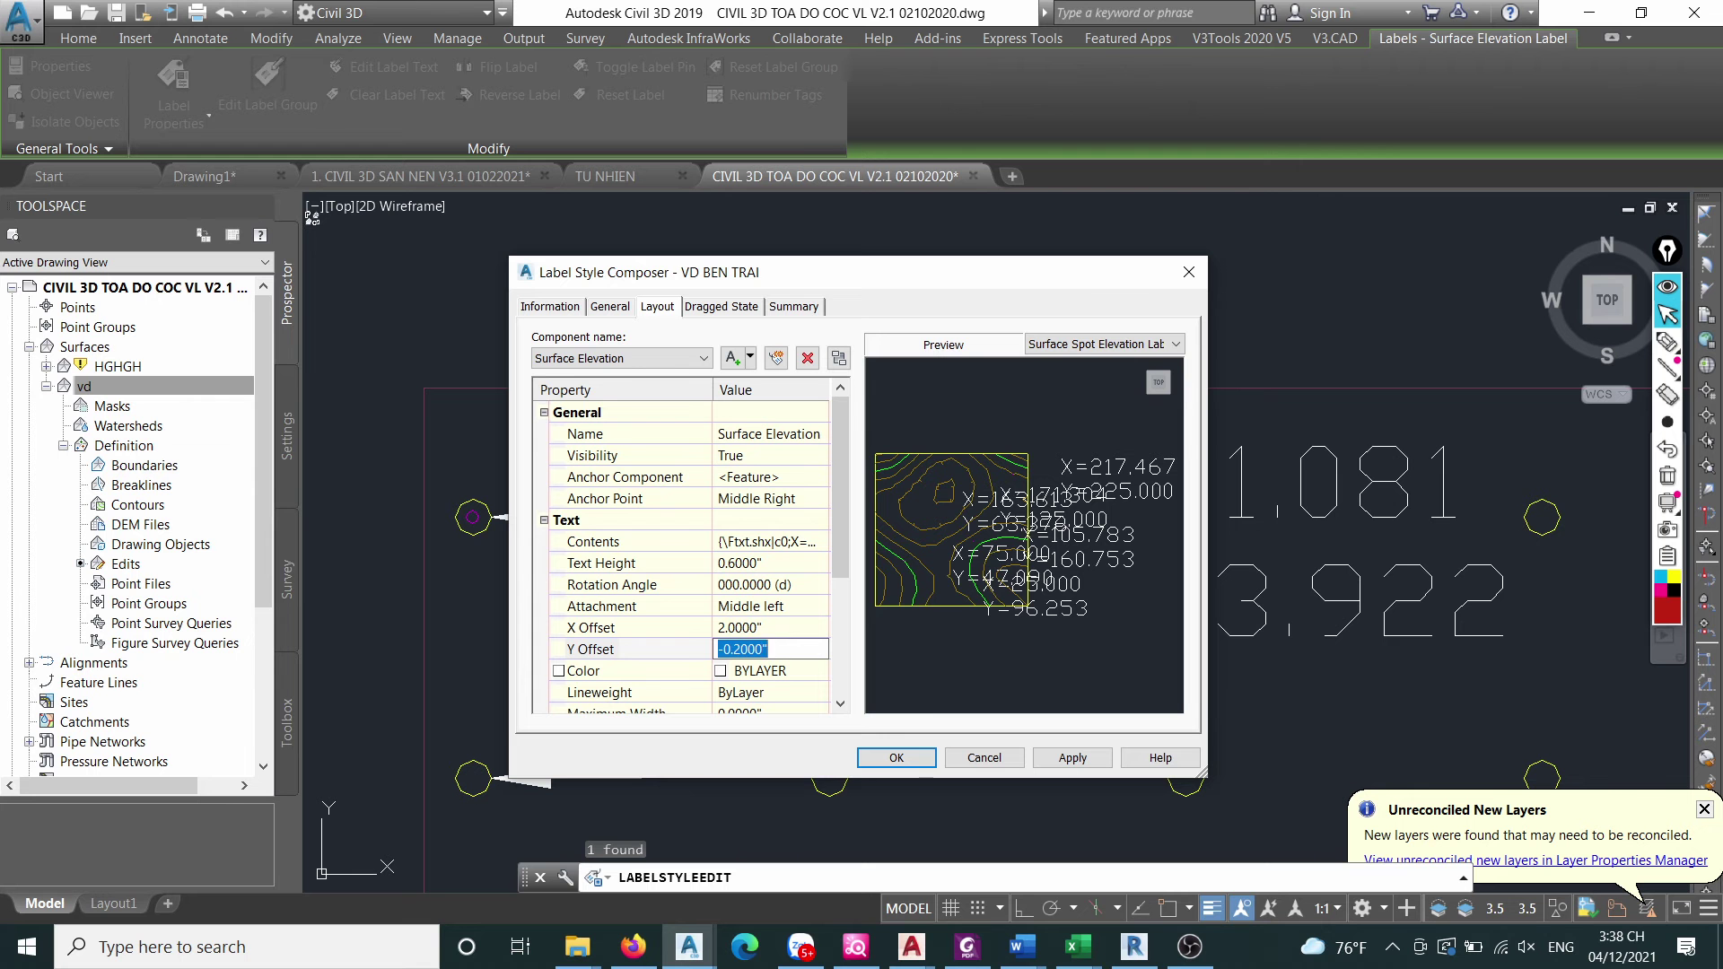
pyautogui.write('0')
pyautogui.click(772, 626)
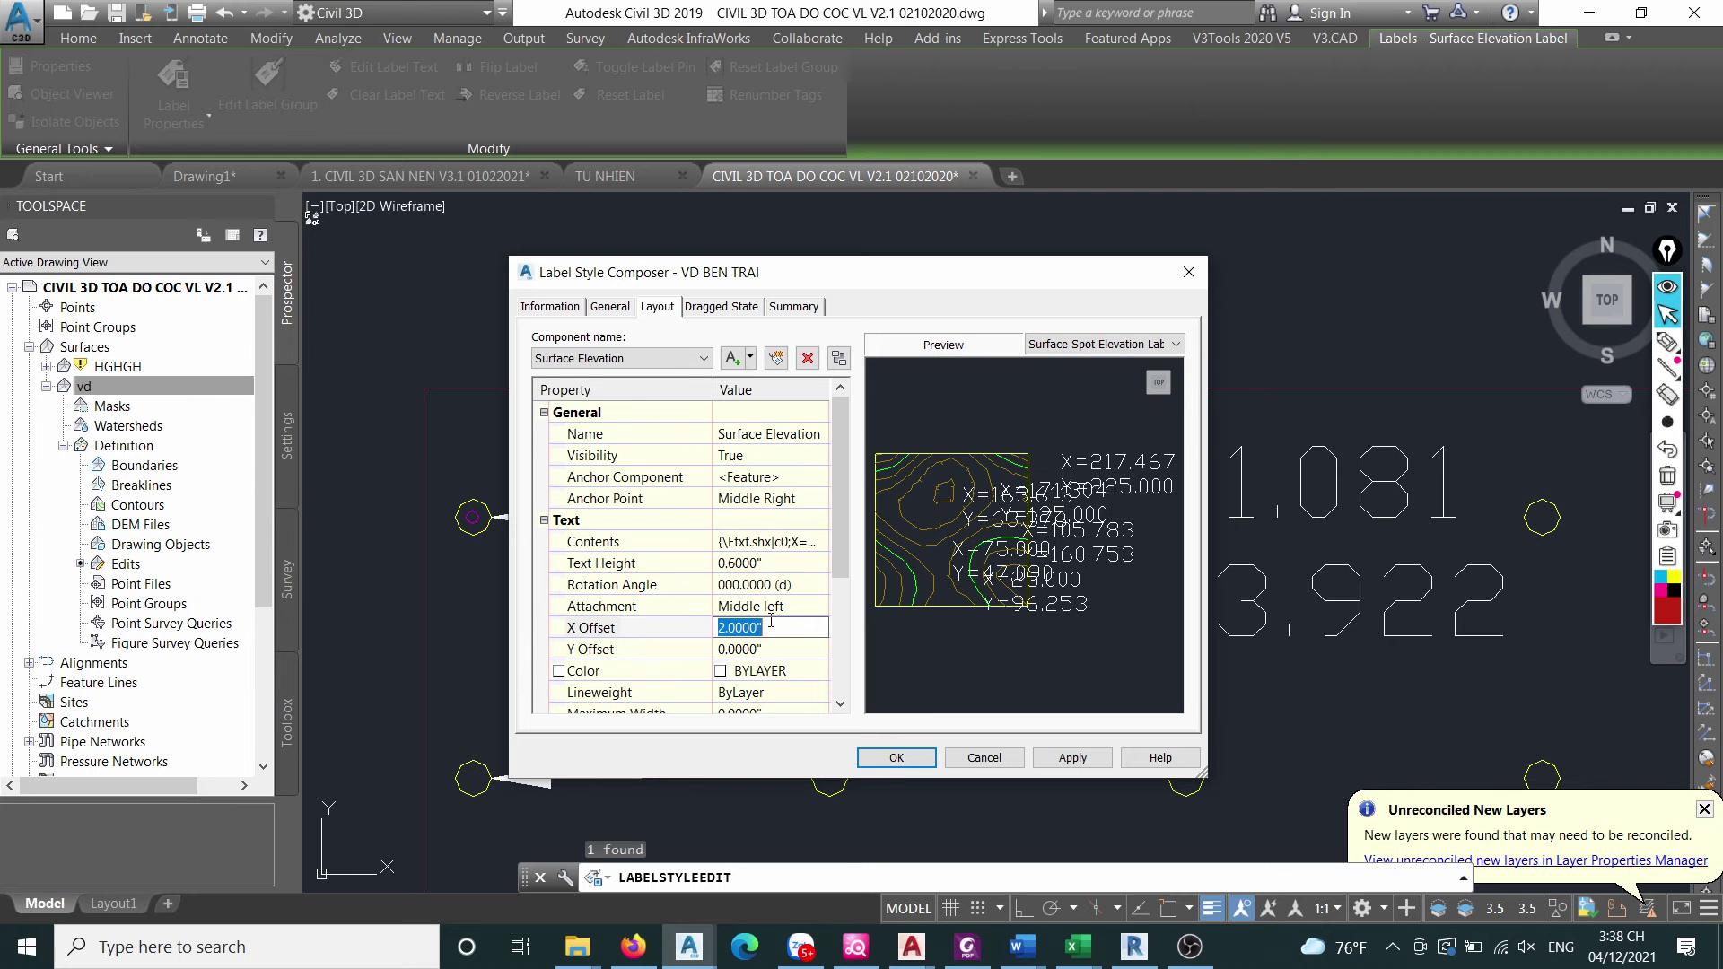
pyautogui.click(884, 758)
pyautogui.click(774, 500)
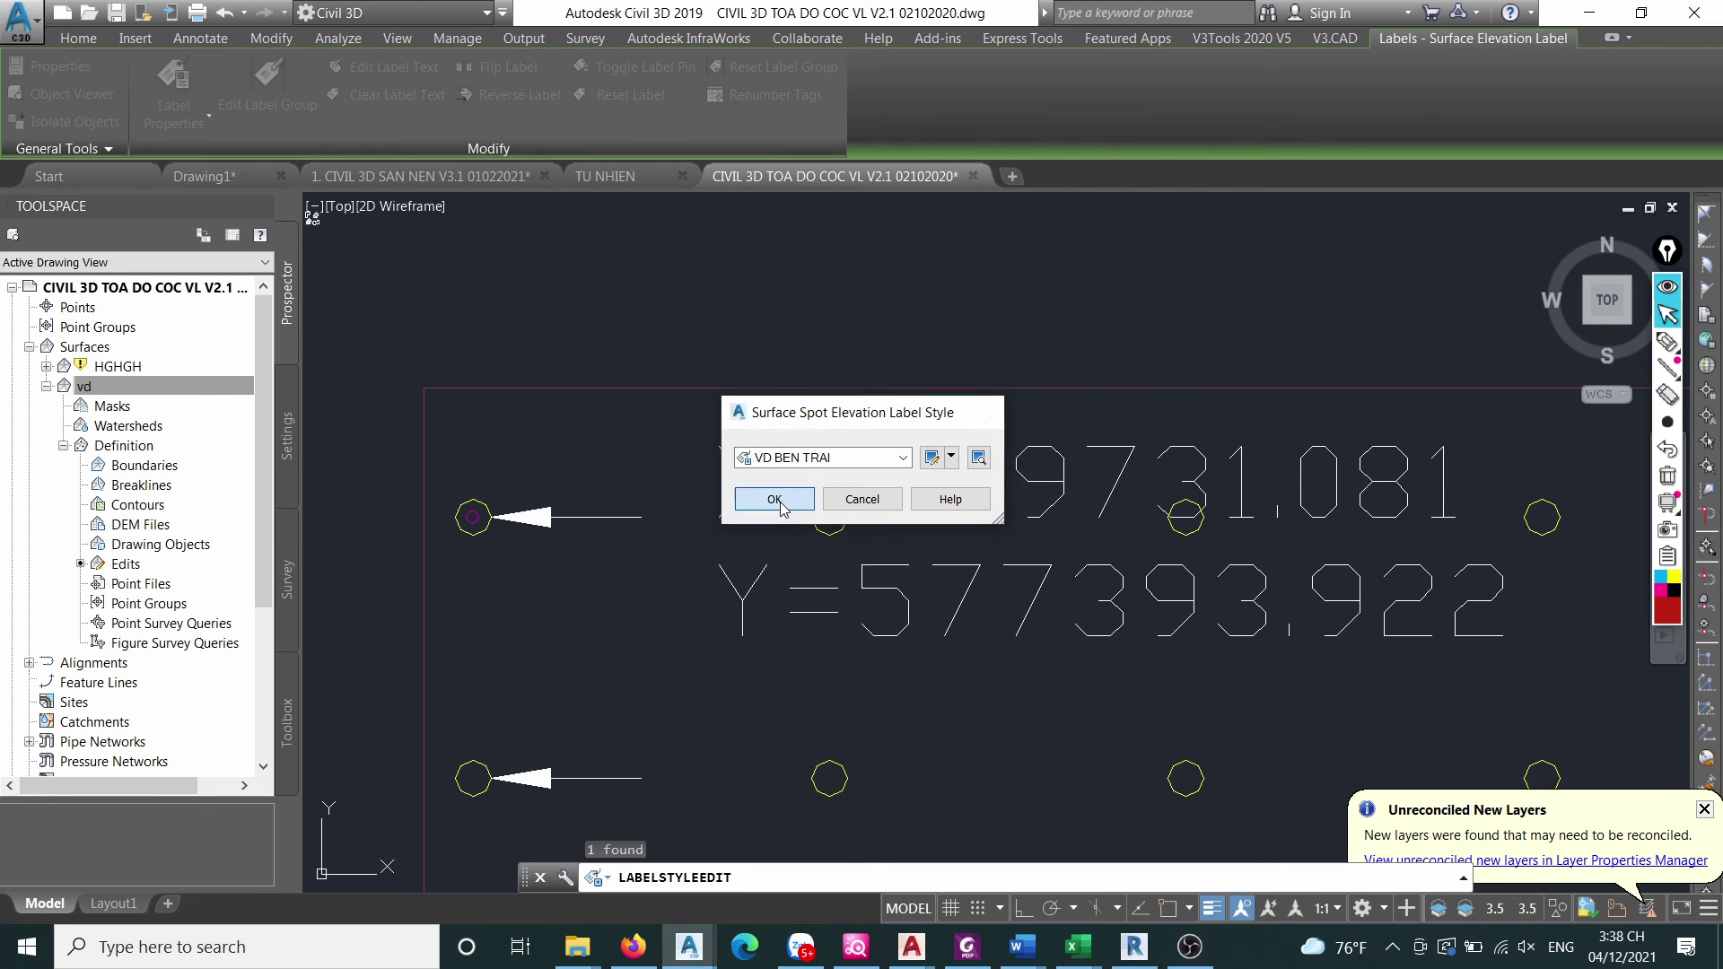
pyautogui.scroll(-3, 896, 547)
pyautogui.scroll(-2, 896, 547)
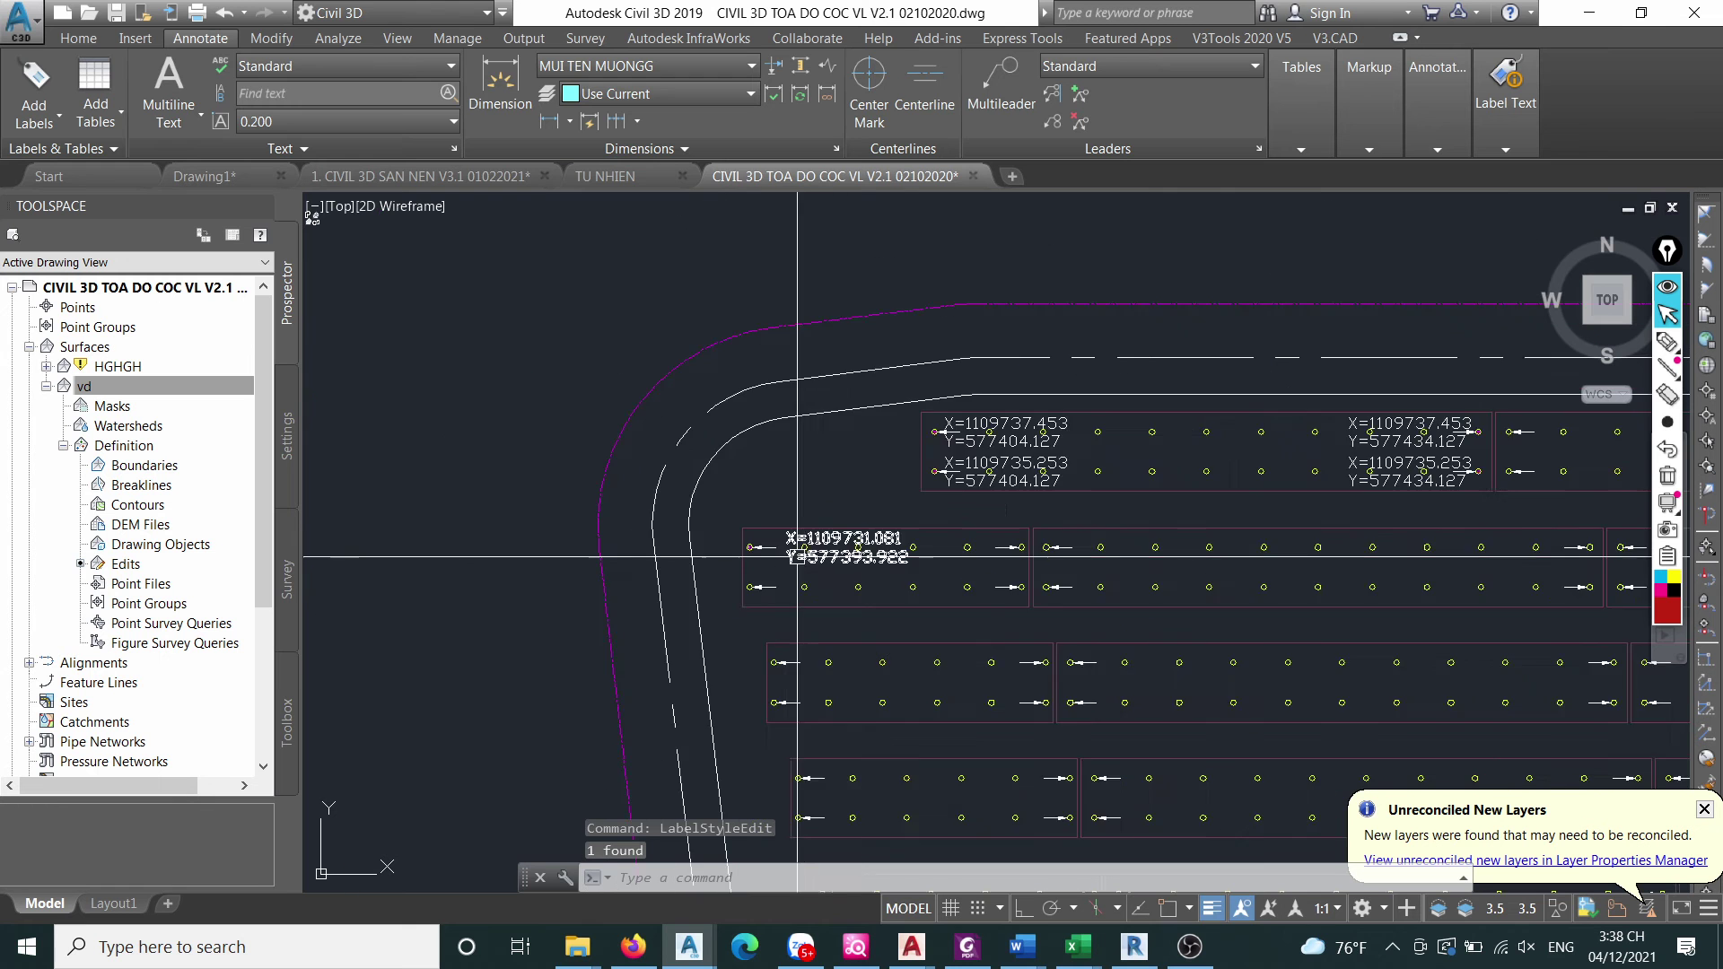
# Edit the label's VD BEN TRAI style, set the Surface Elevation text's X offset to 0 and accept the change.
pyautogui.scroll(6, 804, 538)
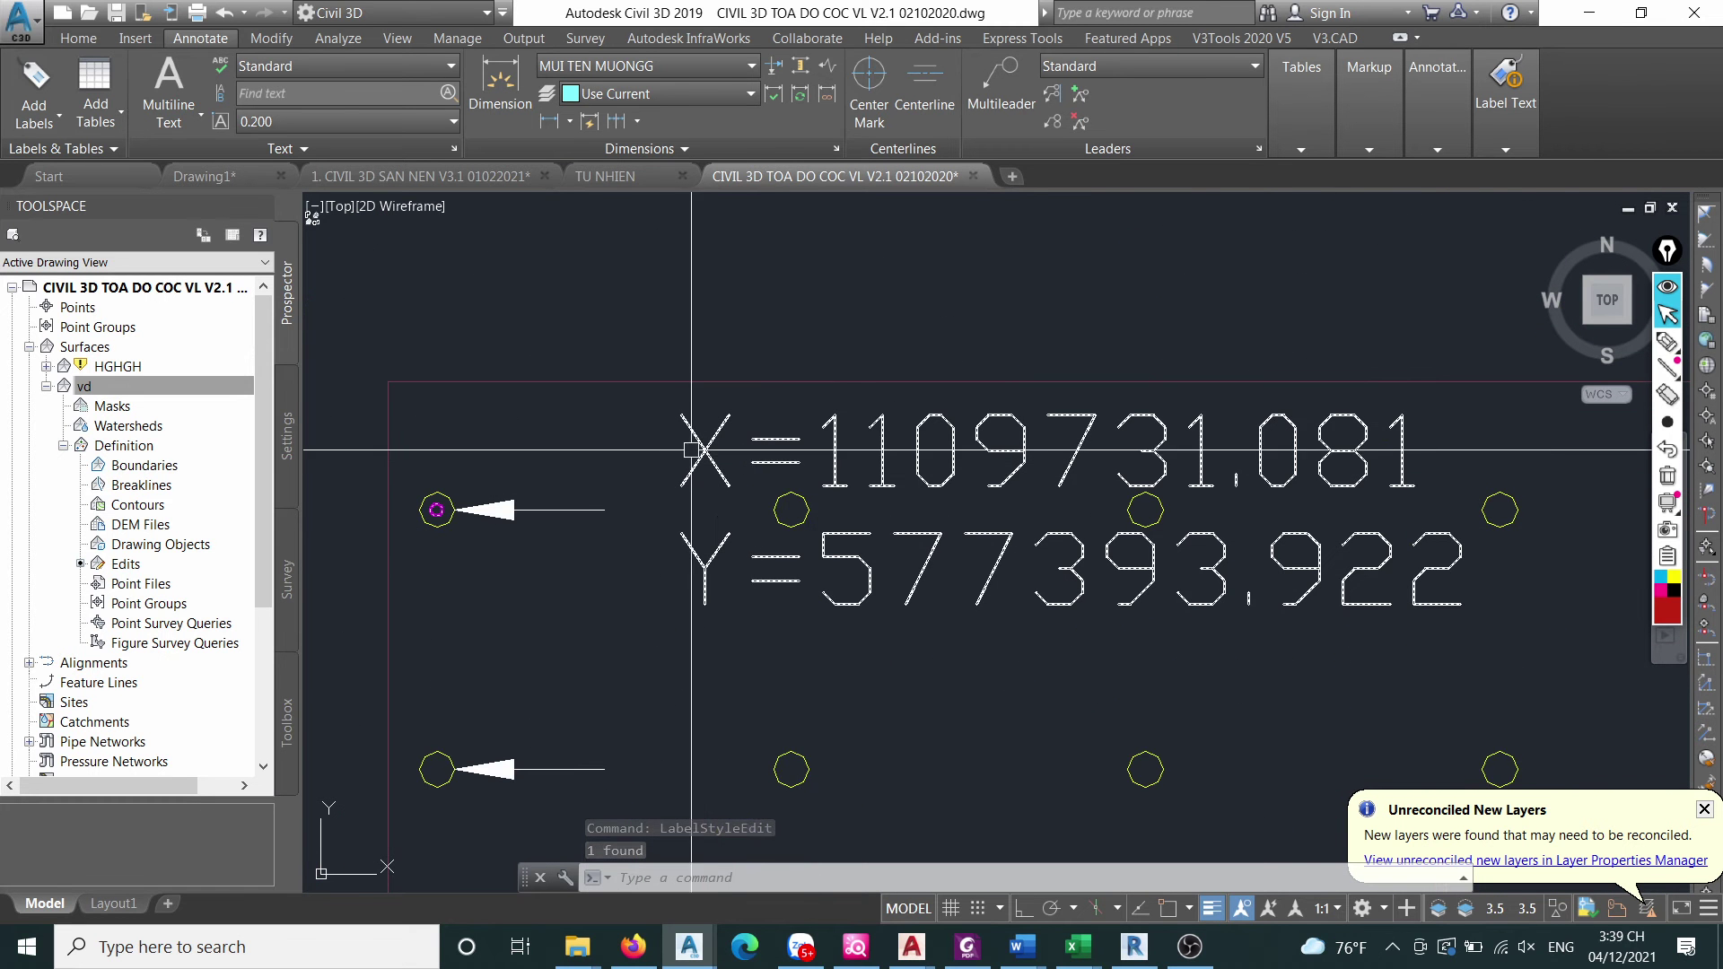
pyautogui.scroll(-2, 628, 456)
pyautogui.scroll(2, 697, 461)
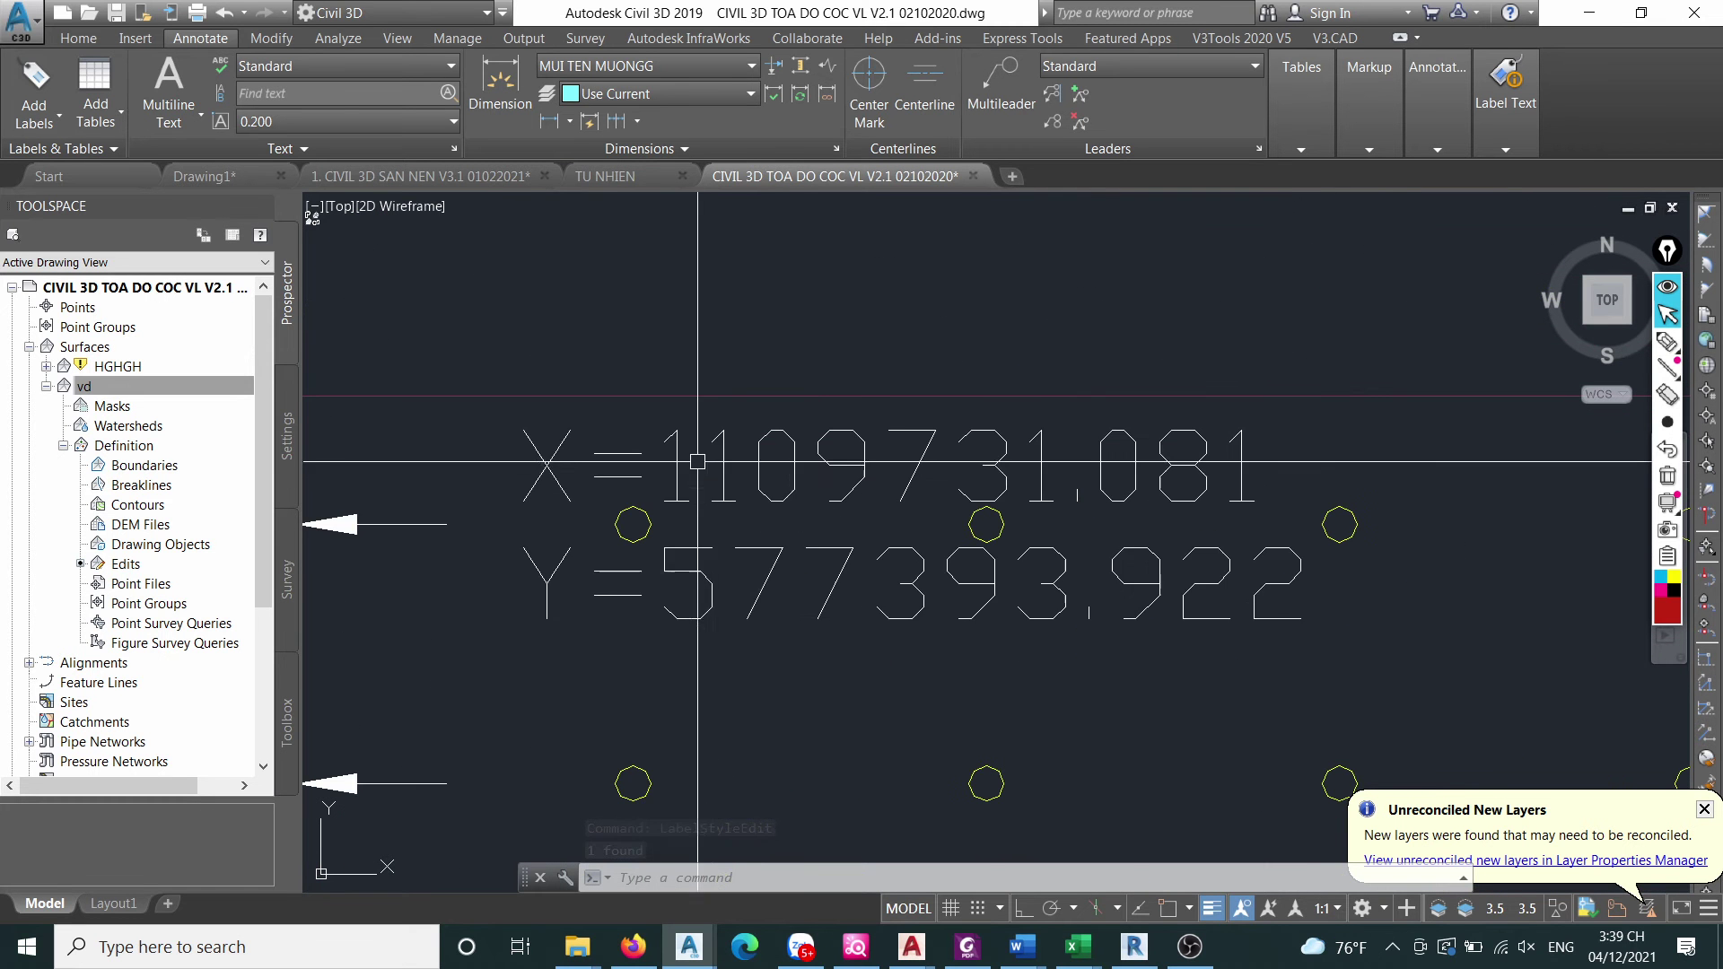
pyautogui.click(765, 474)
pyautogui.rightClick(765, 476)
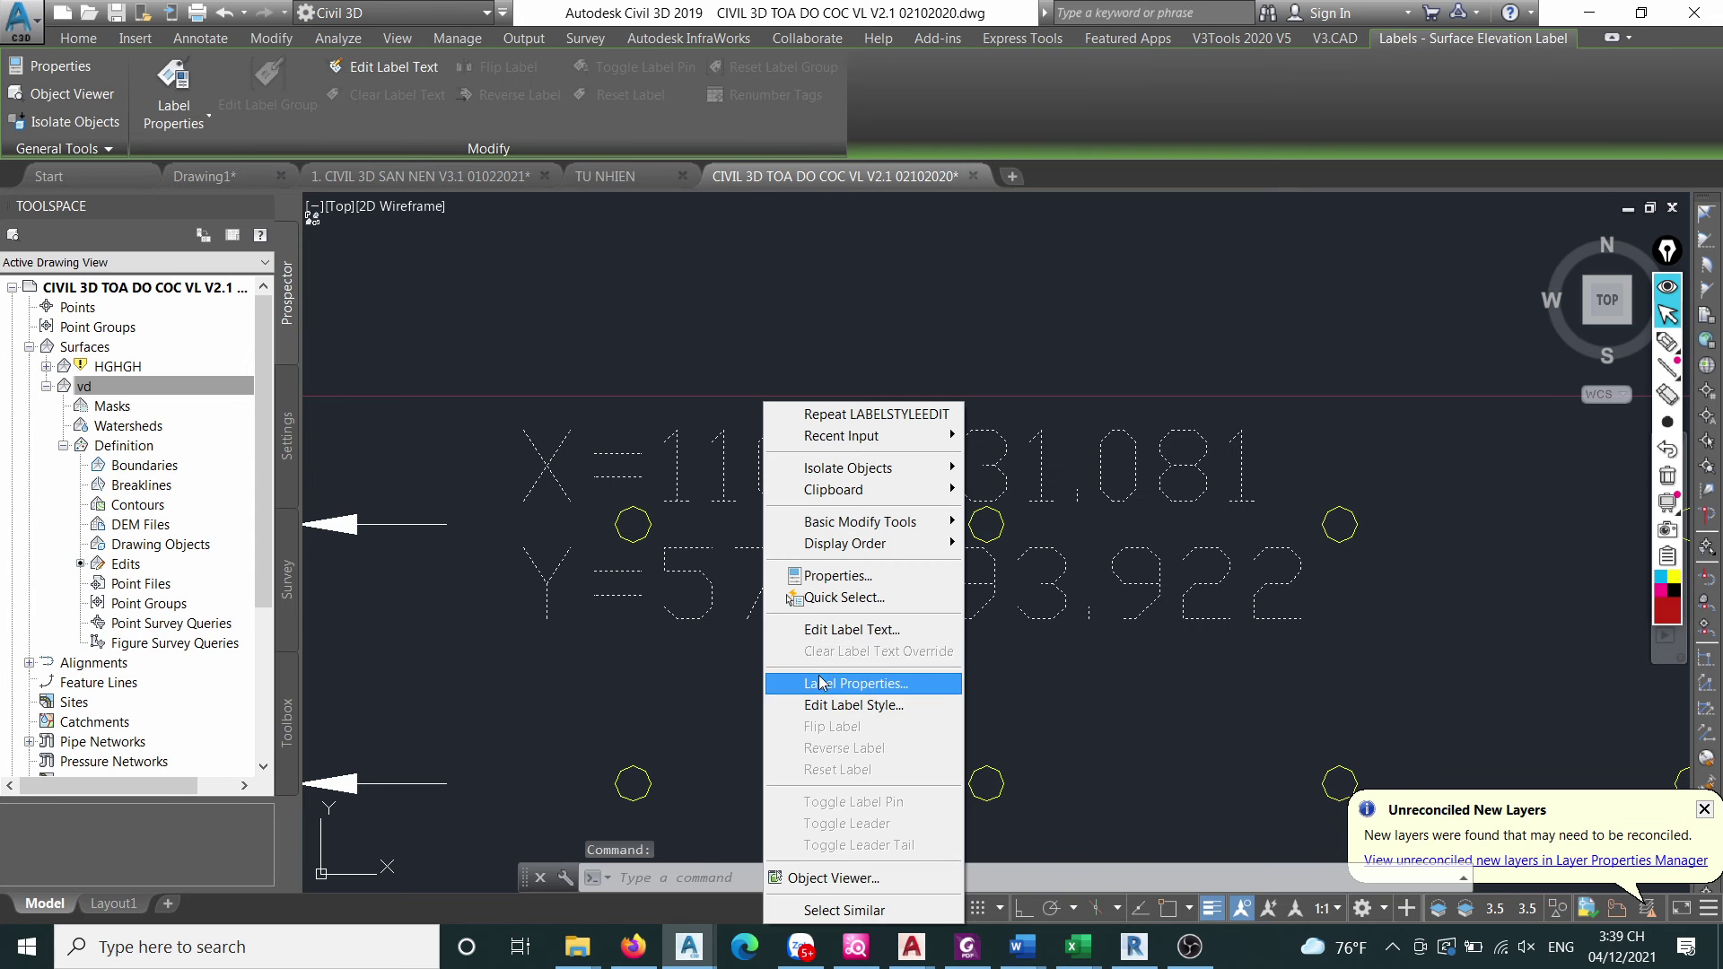
pyautogui.click(825, 705)
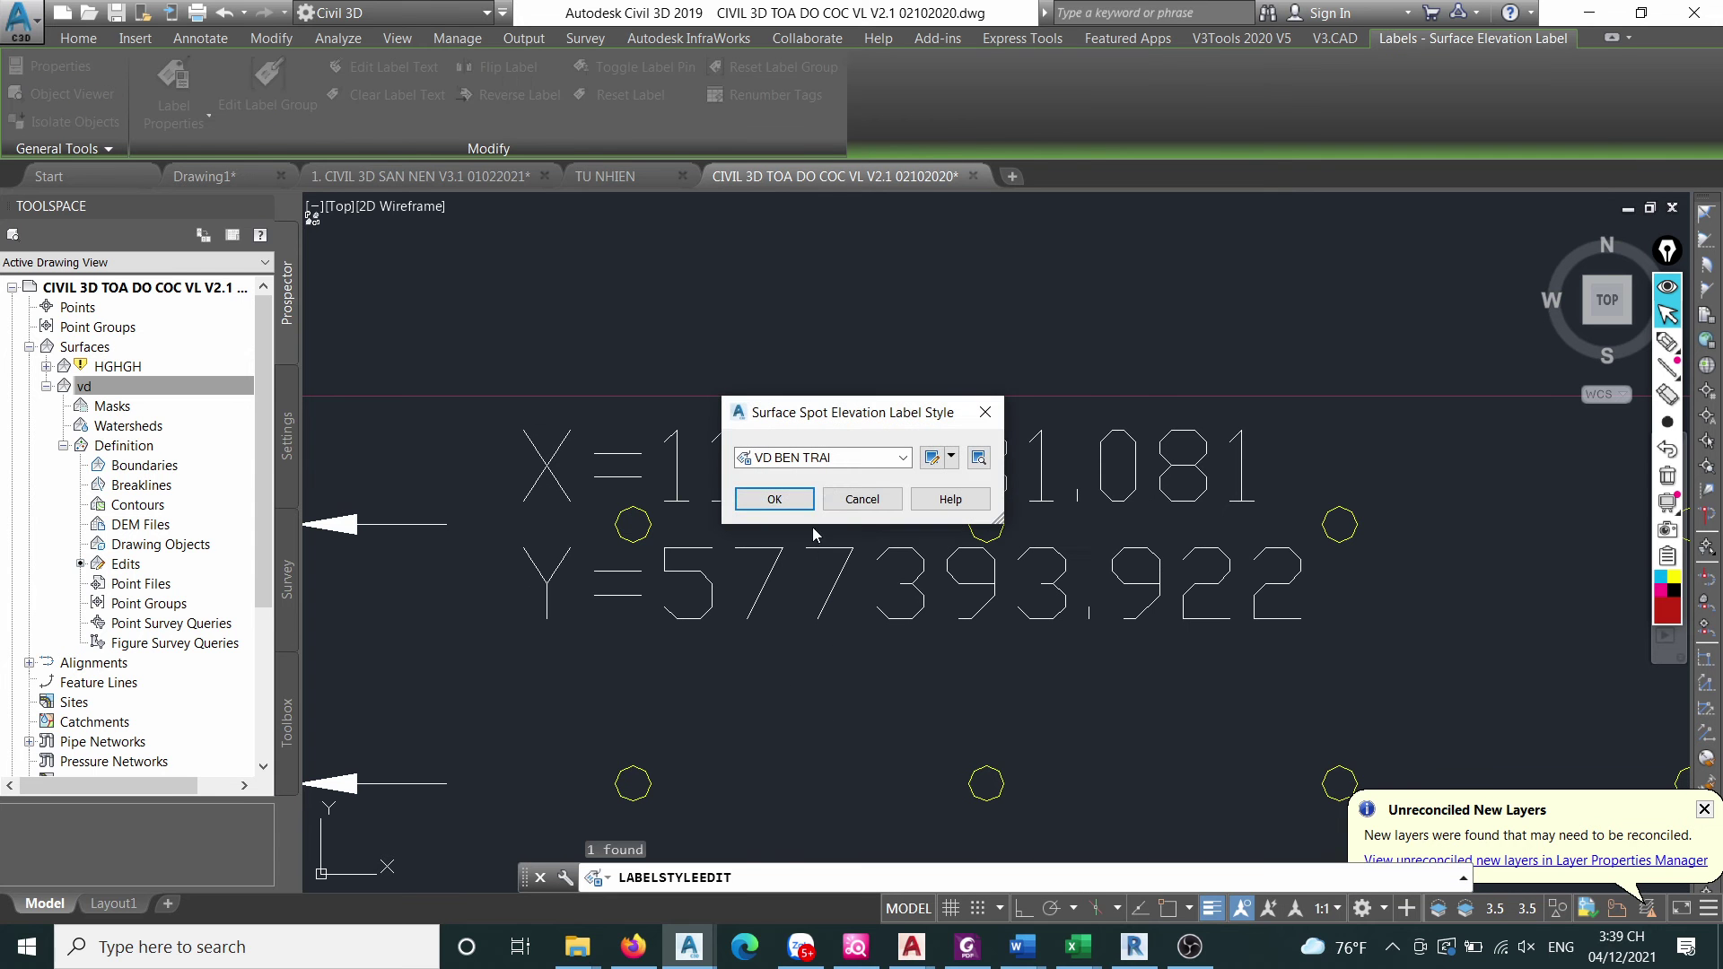
pyautogui.click(932, 456)
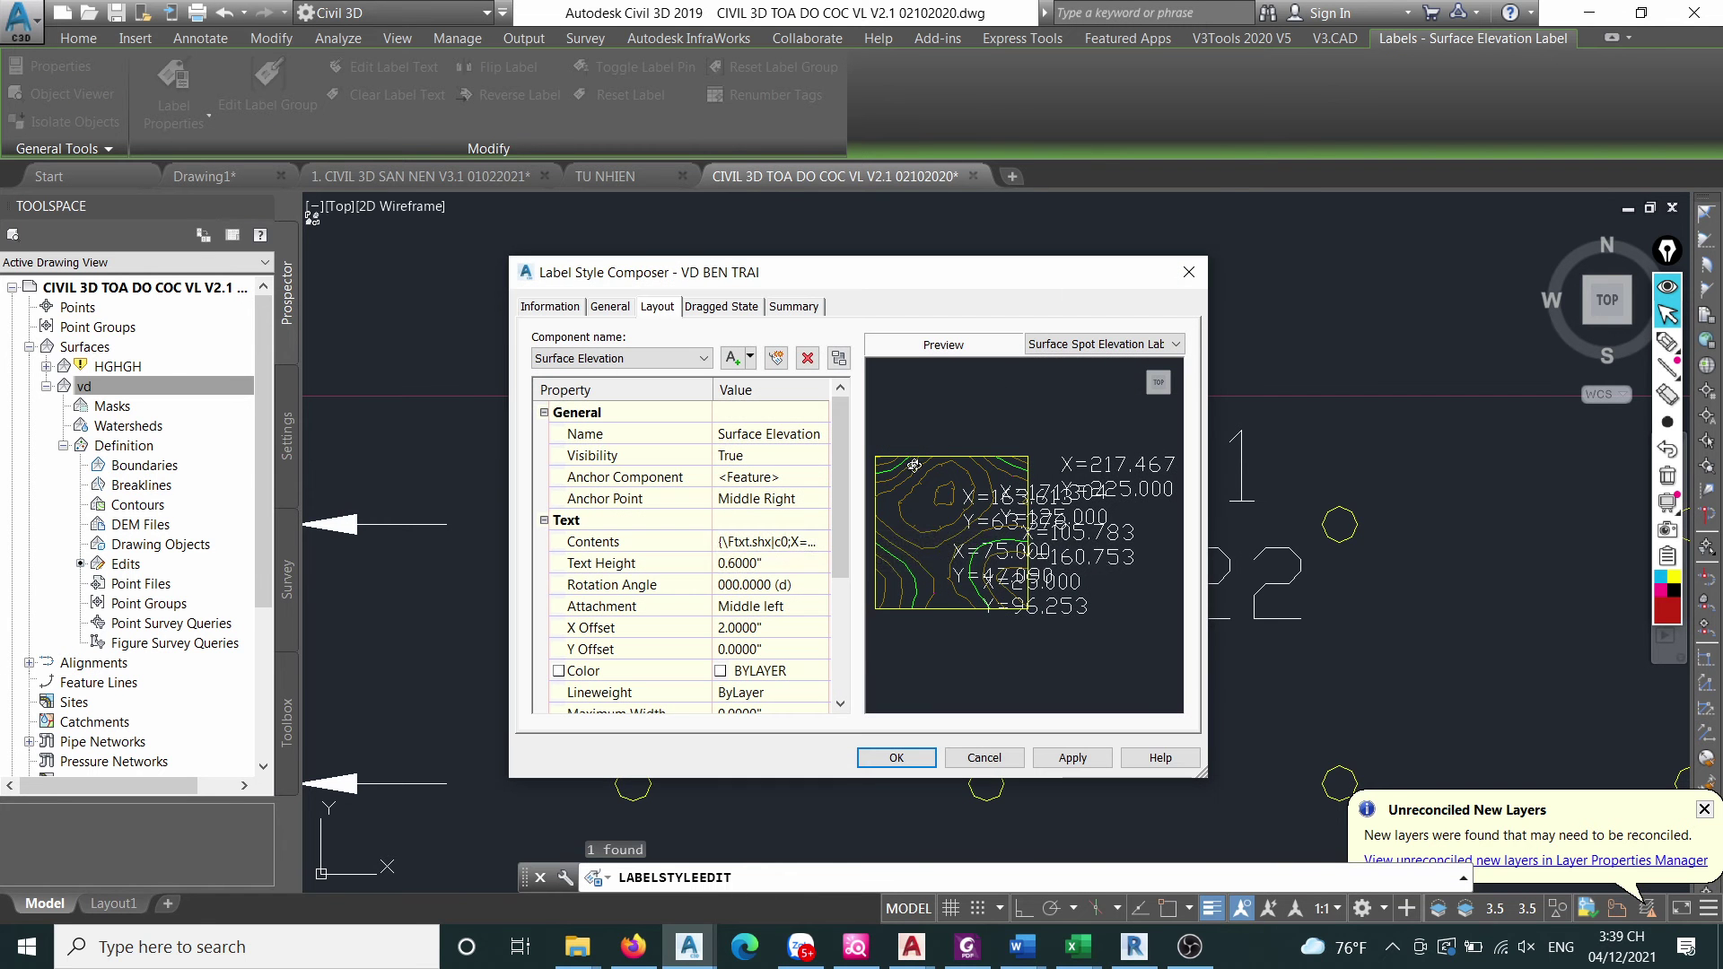
pyautogui.click(747, 629)
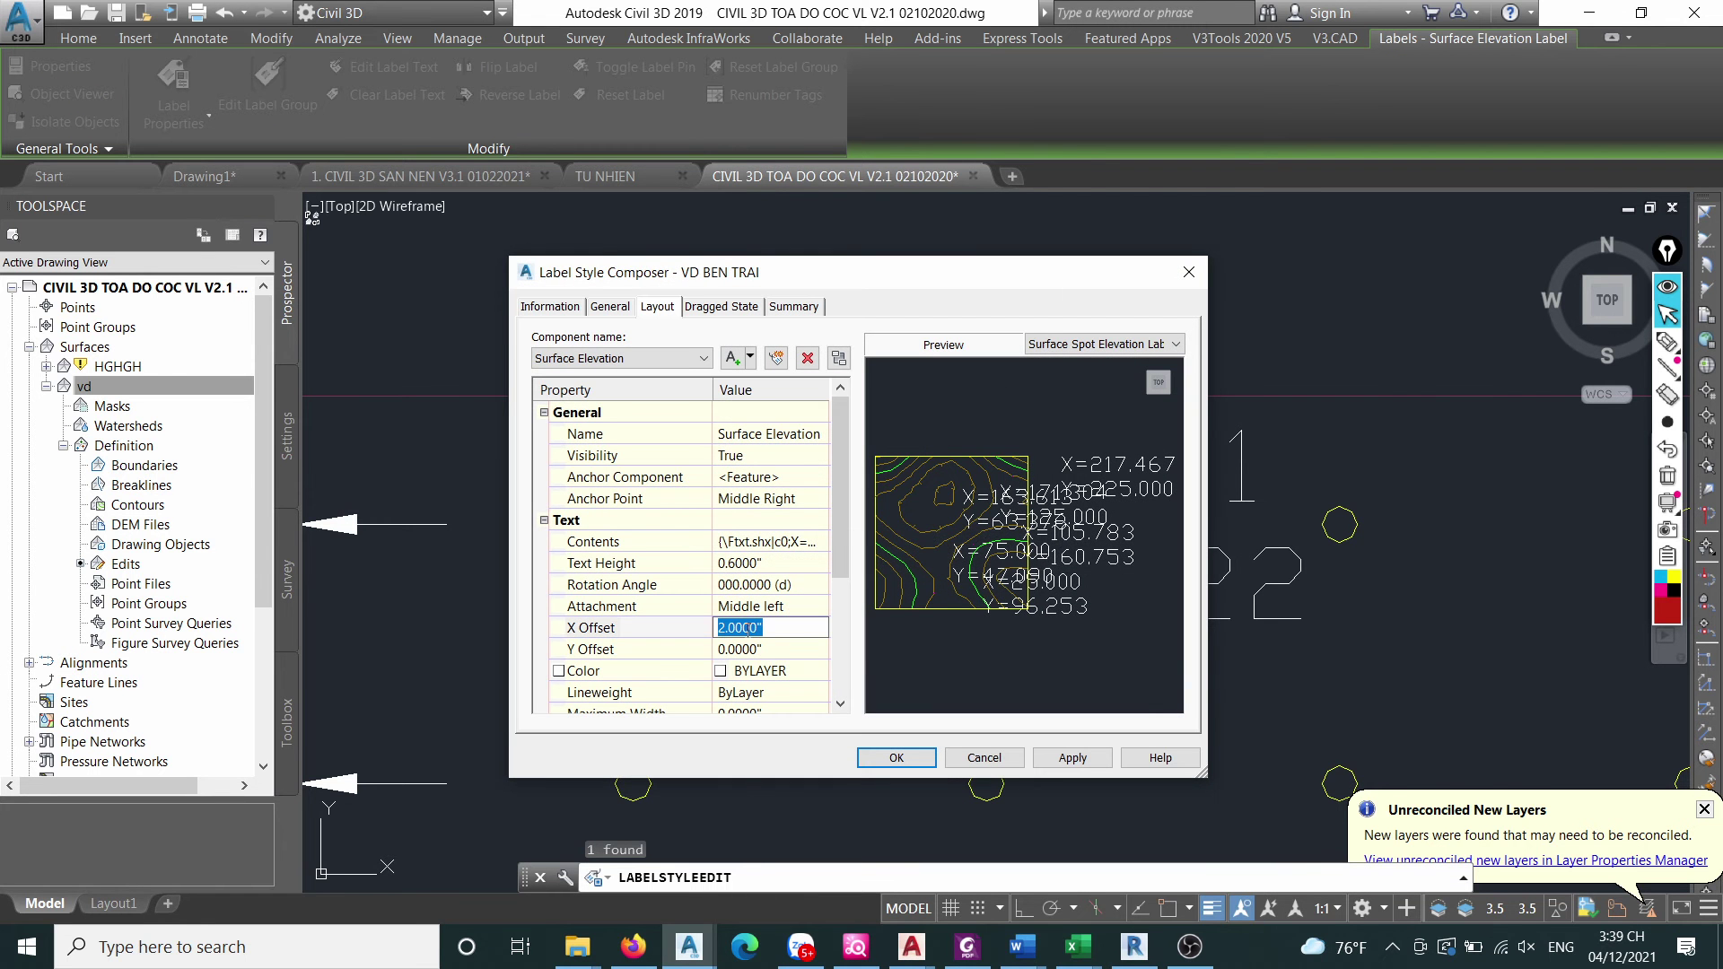
pyautogui.write('-2')
pyautogui.click(896, 757)
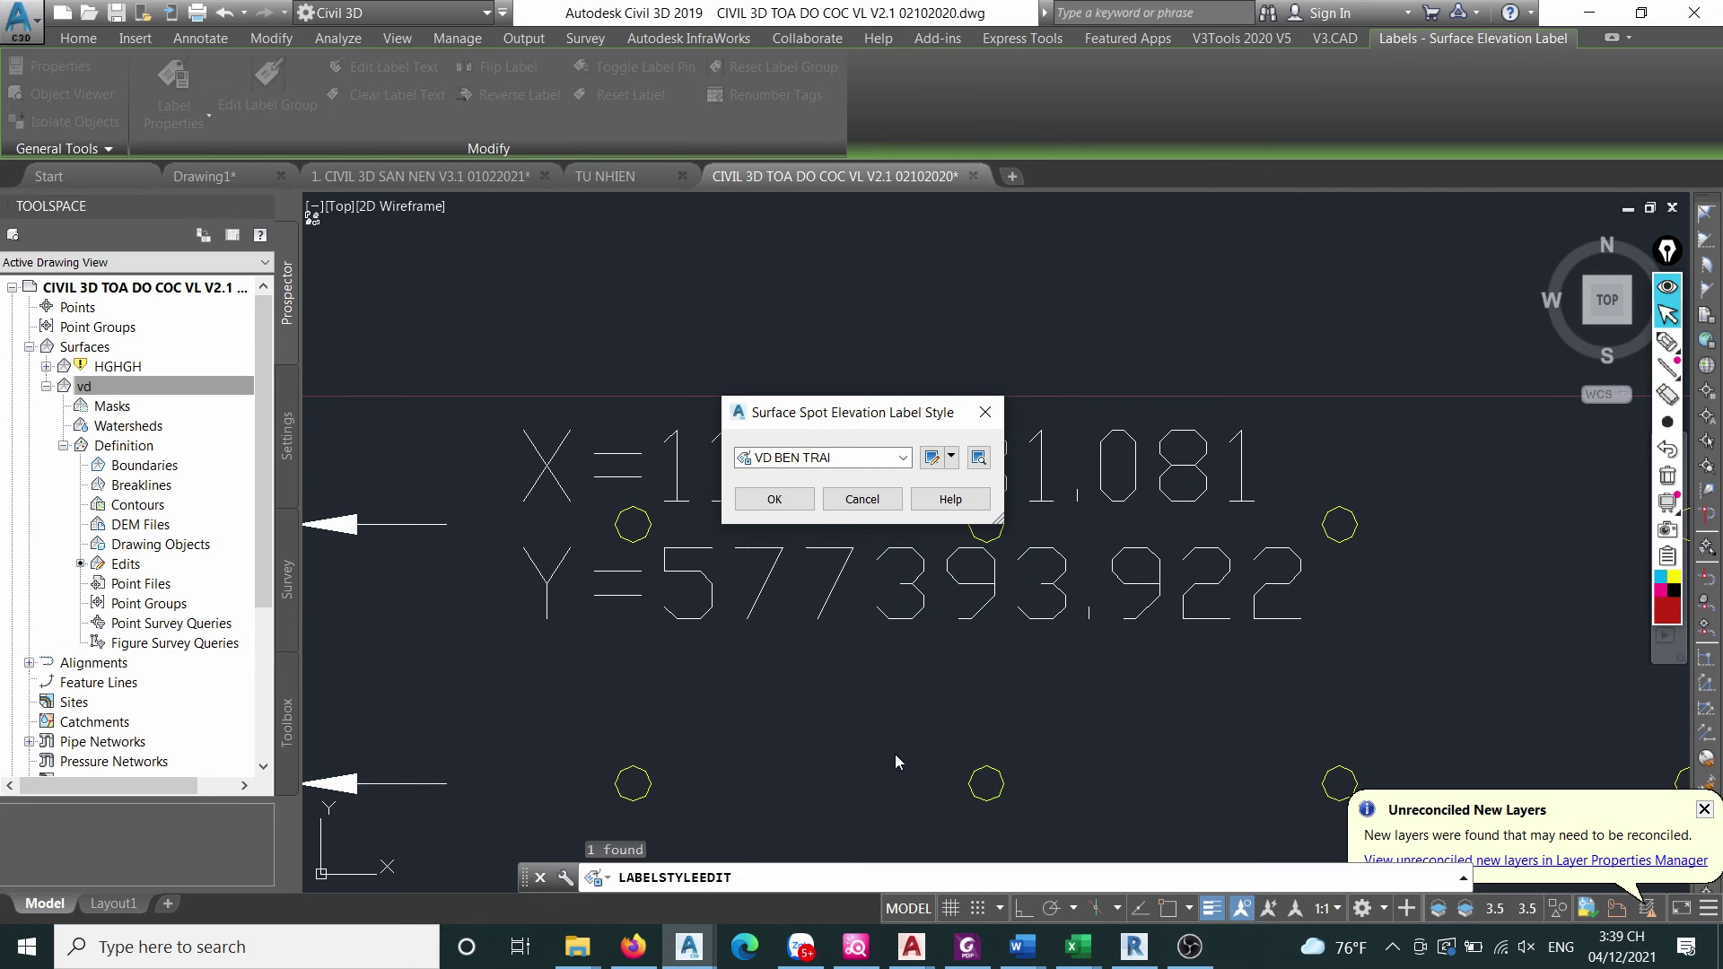
pyautogui.scroll(-2, 828, 504)
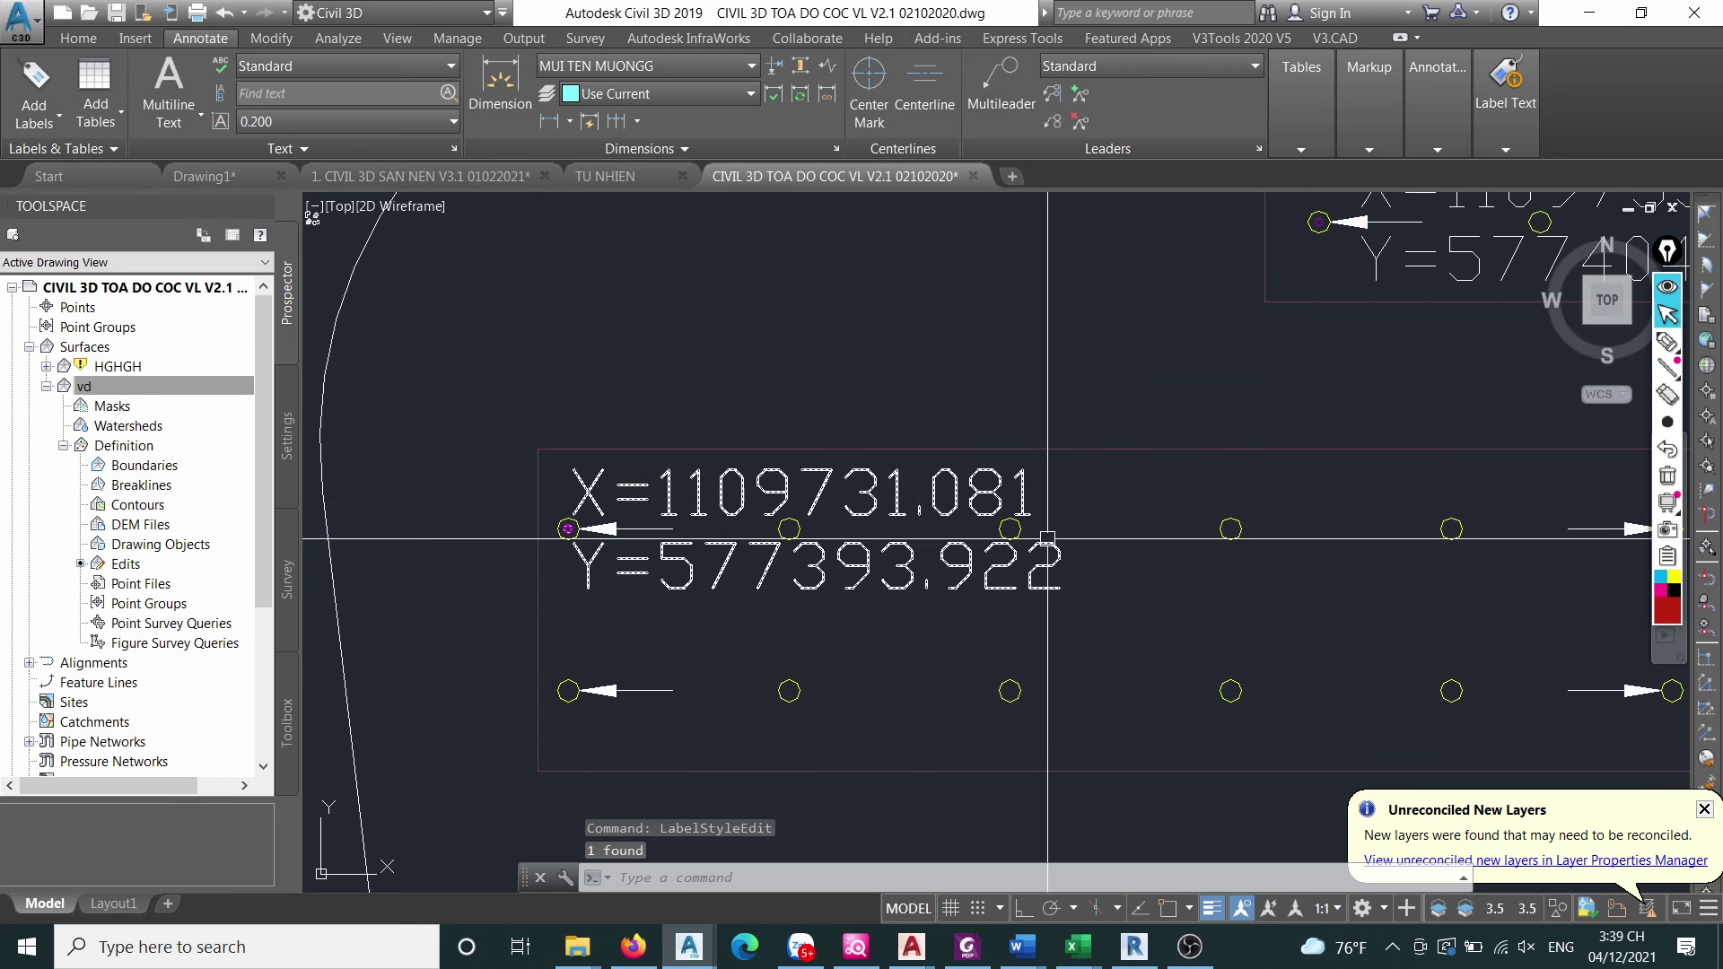
pyautogui.scroll(1, 564, 485)
pyautogui.scroll(-1, 556, 496)
pyautogui.click(556, 496)
pyautogui.scroll(-1, 556, 496)
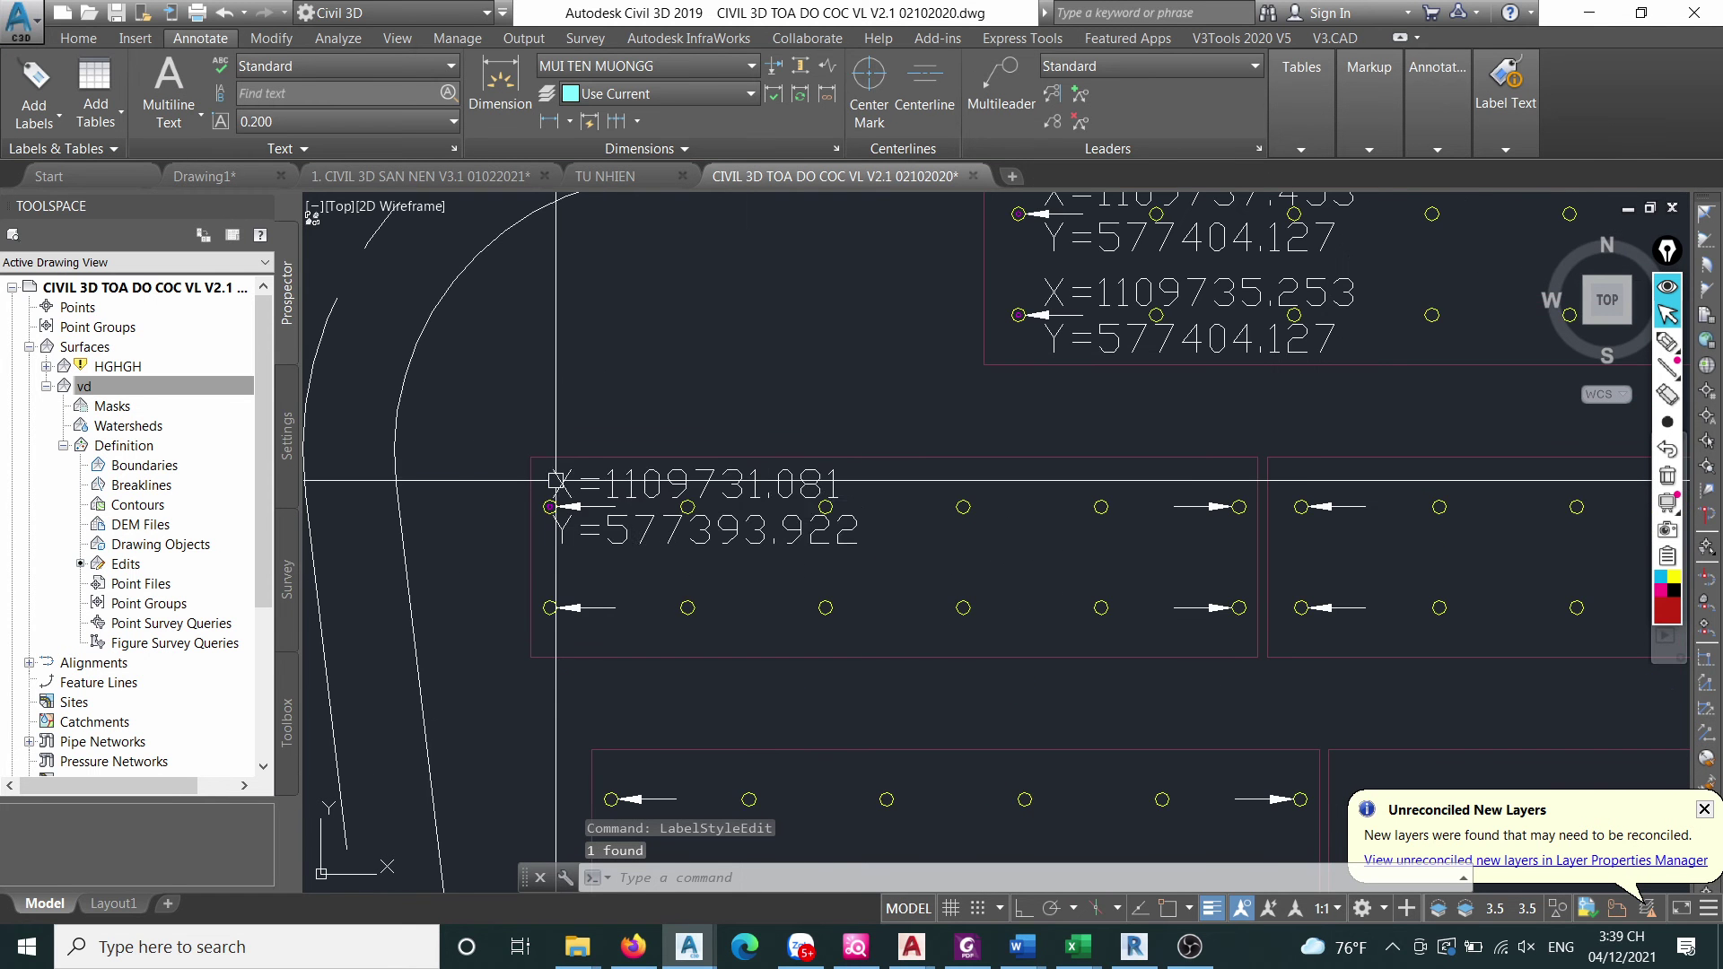
pyautogui.scroll(1, 663, 481)
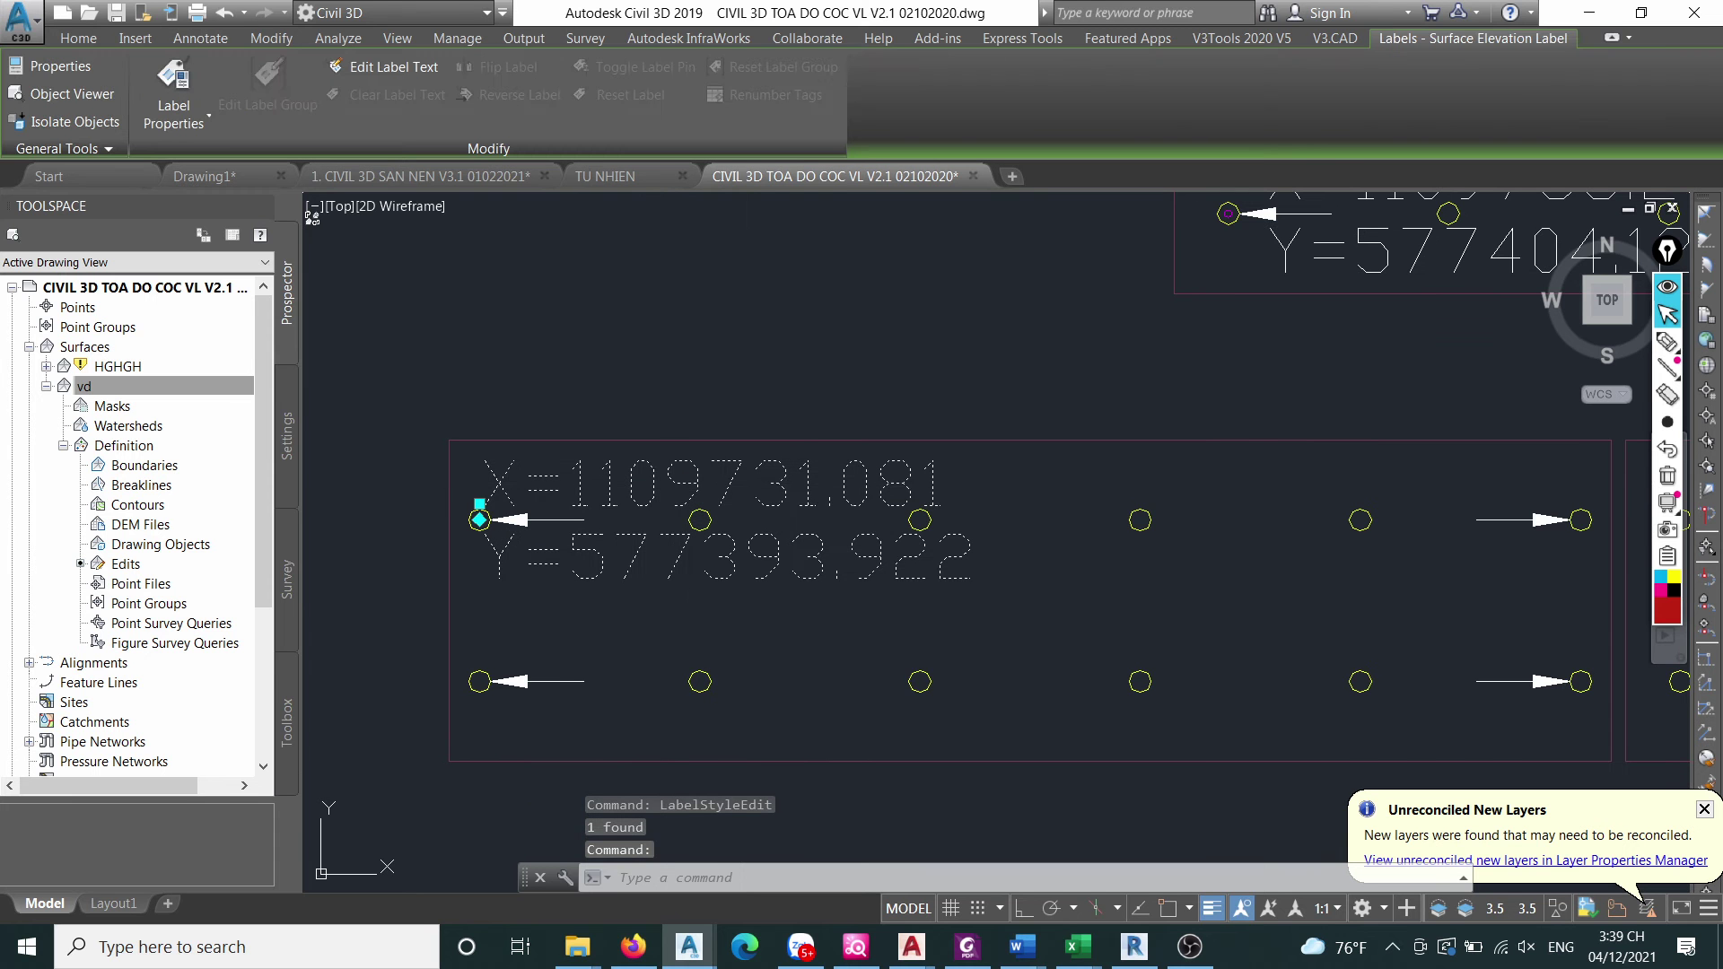
pyautogui.rightClick(655, 489)
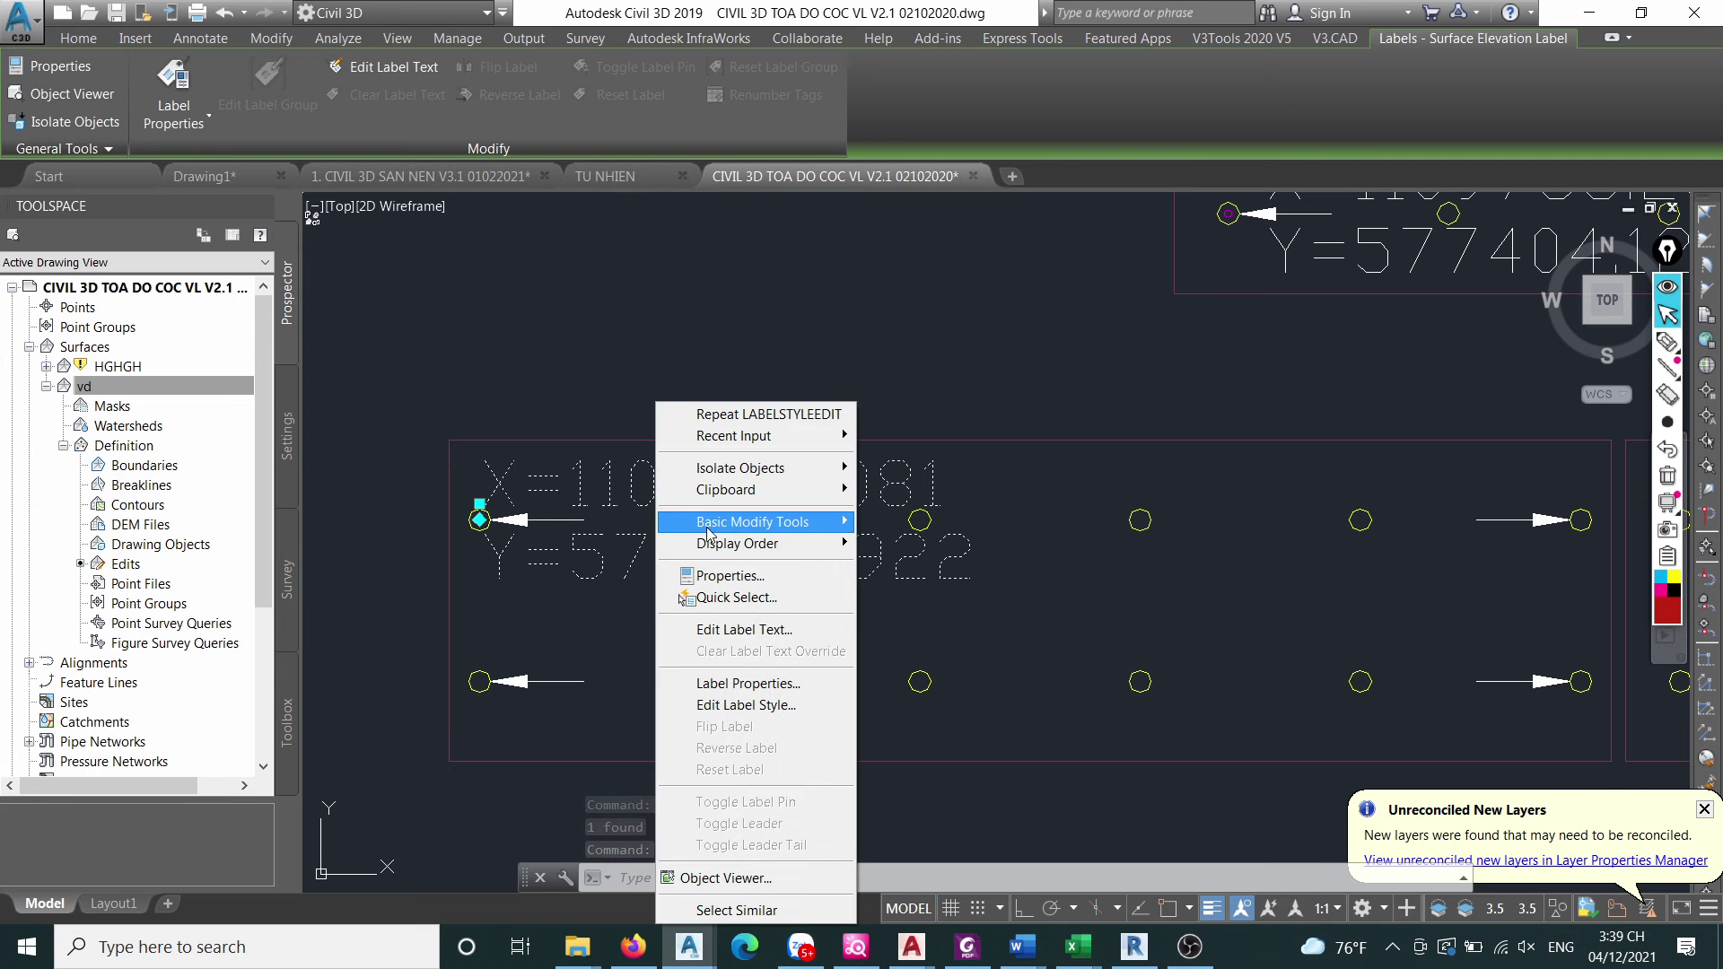
pyautogui.moveTo(741, 497)
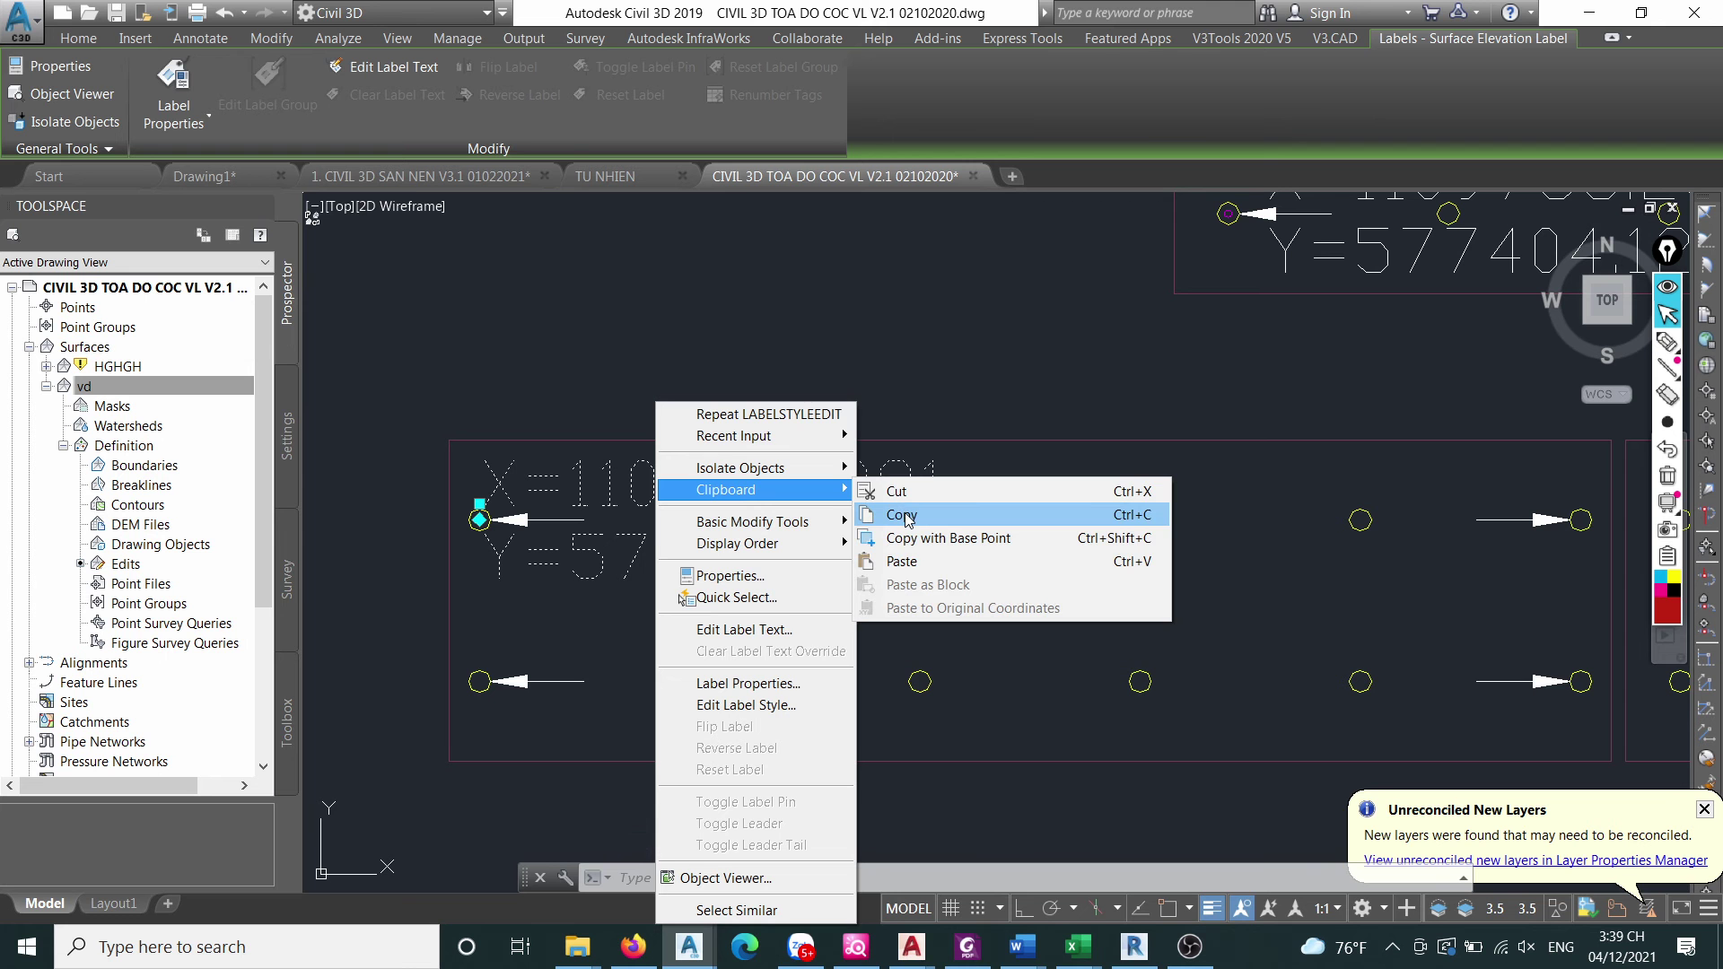
pyautogui.click(905, 516)
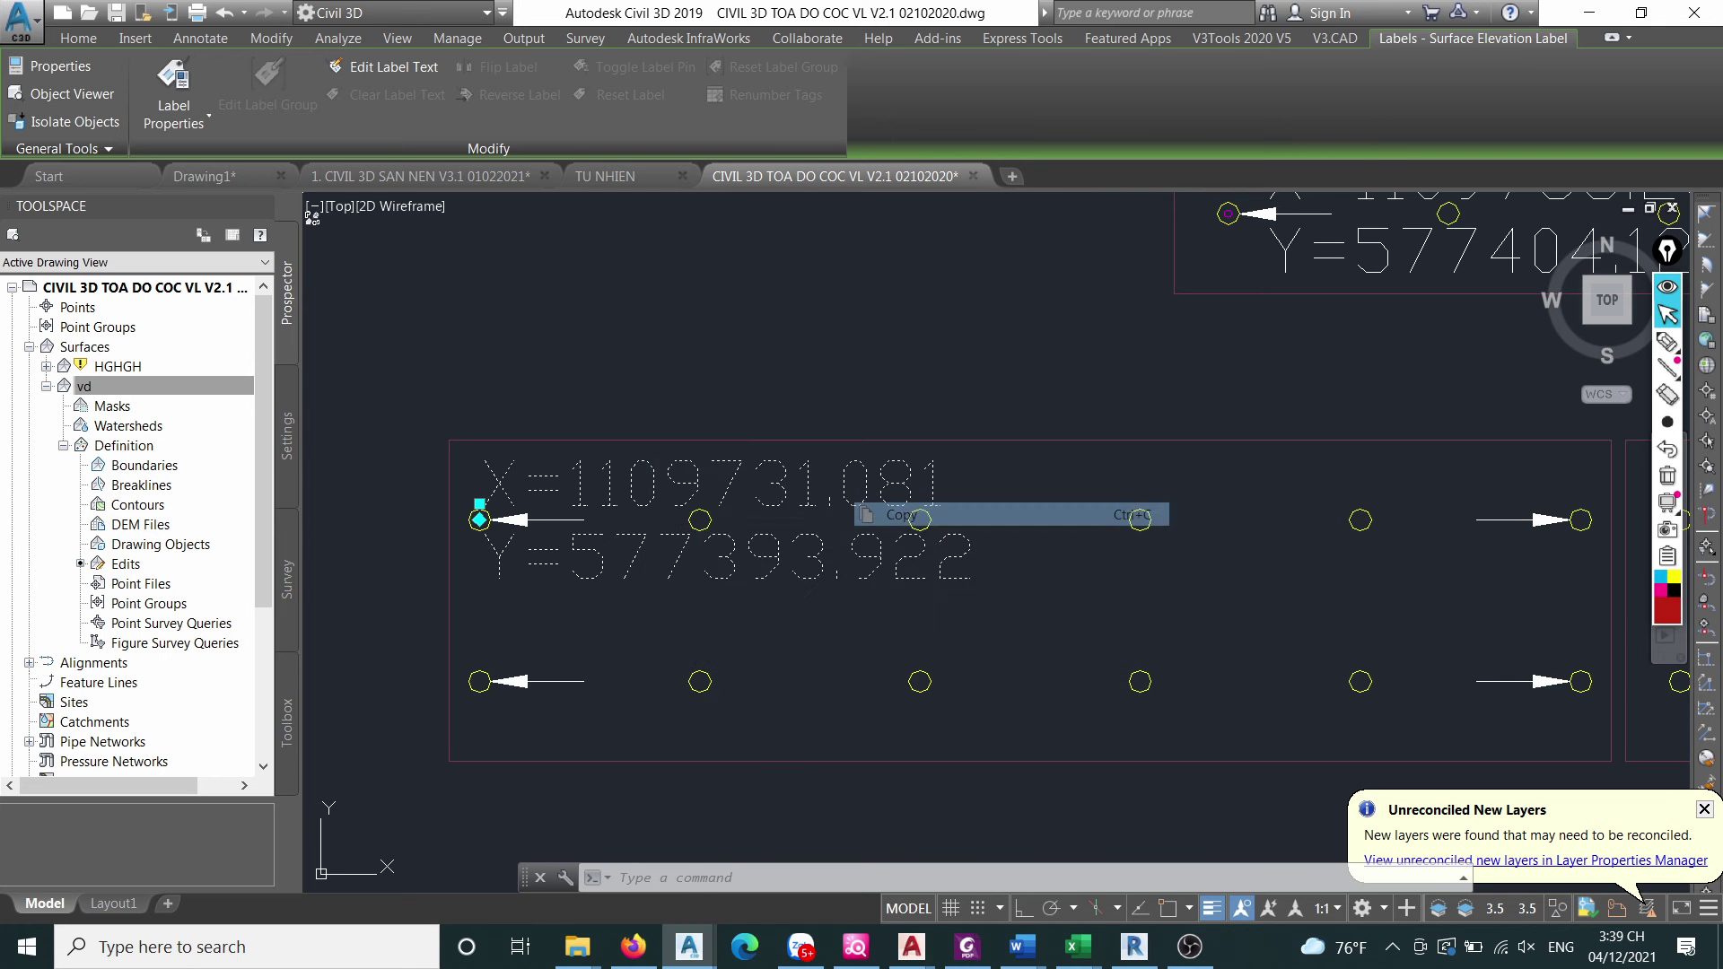
pyautogui.scroll(8, 476, 523)
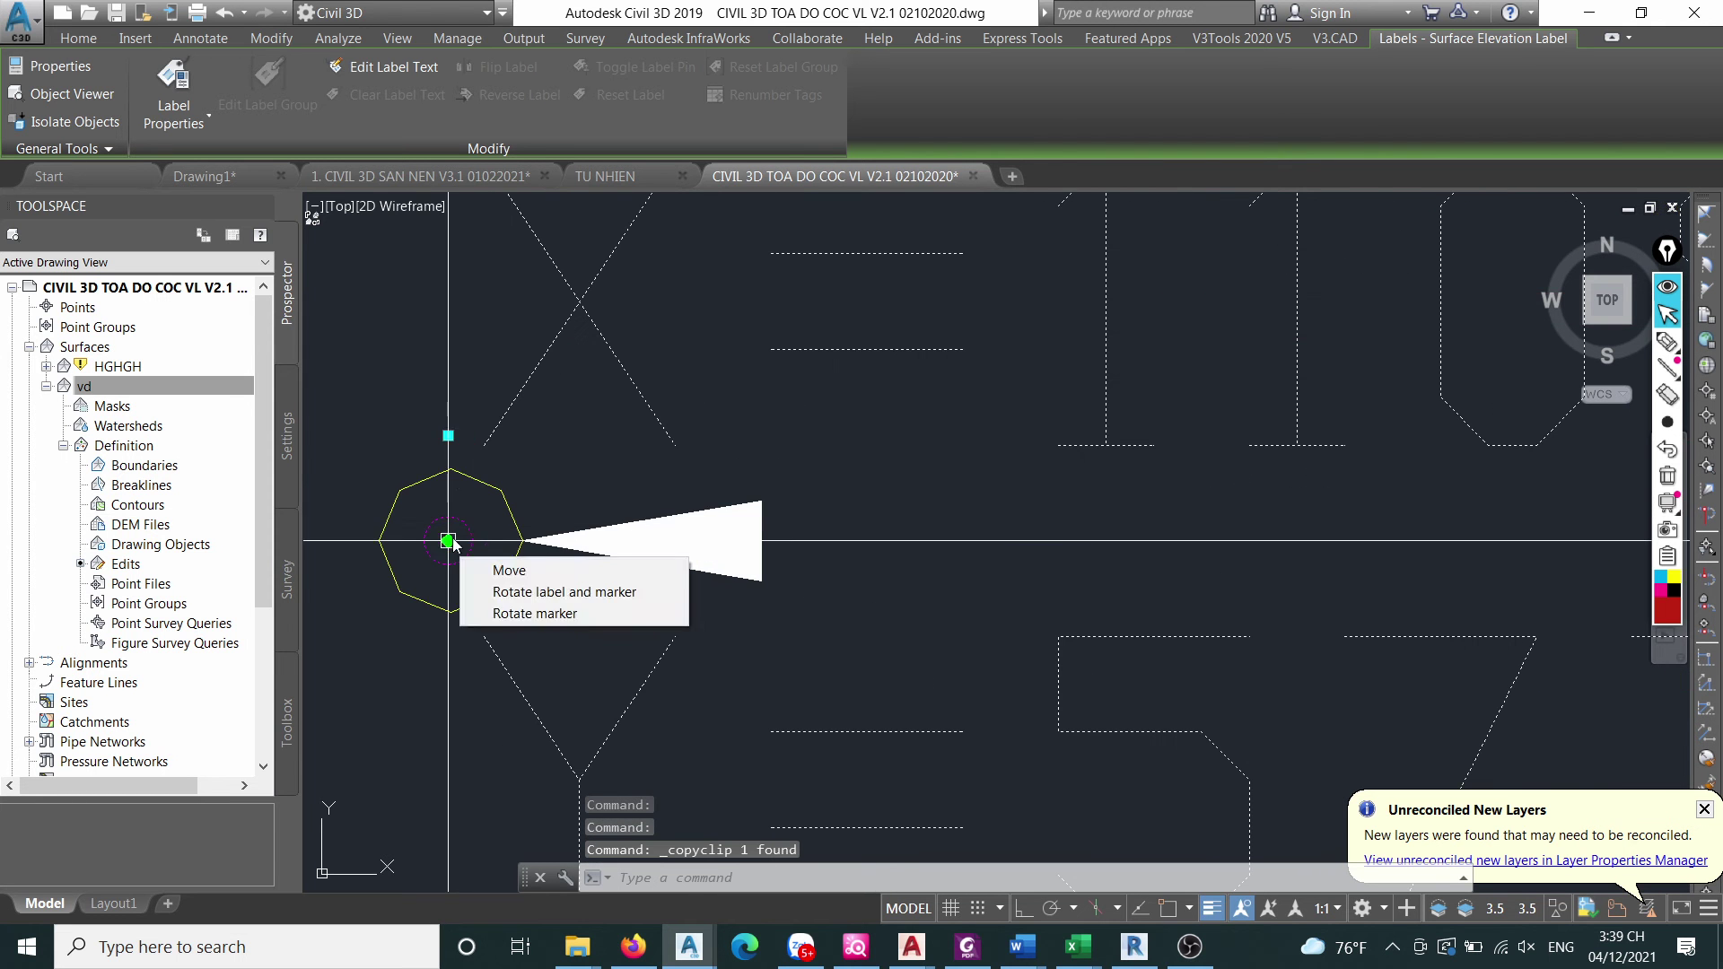
pyautogui.scroll(-6, 705, 465)
# Copy the coordinate label from the centre of the row's first pile to the centre of the last pile in the same panel.
pyautogui.click(882, 461)
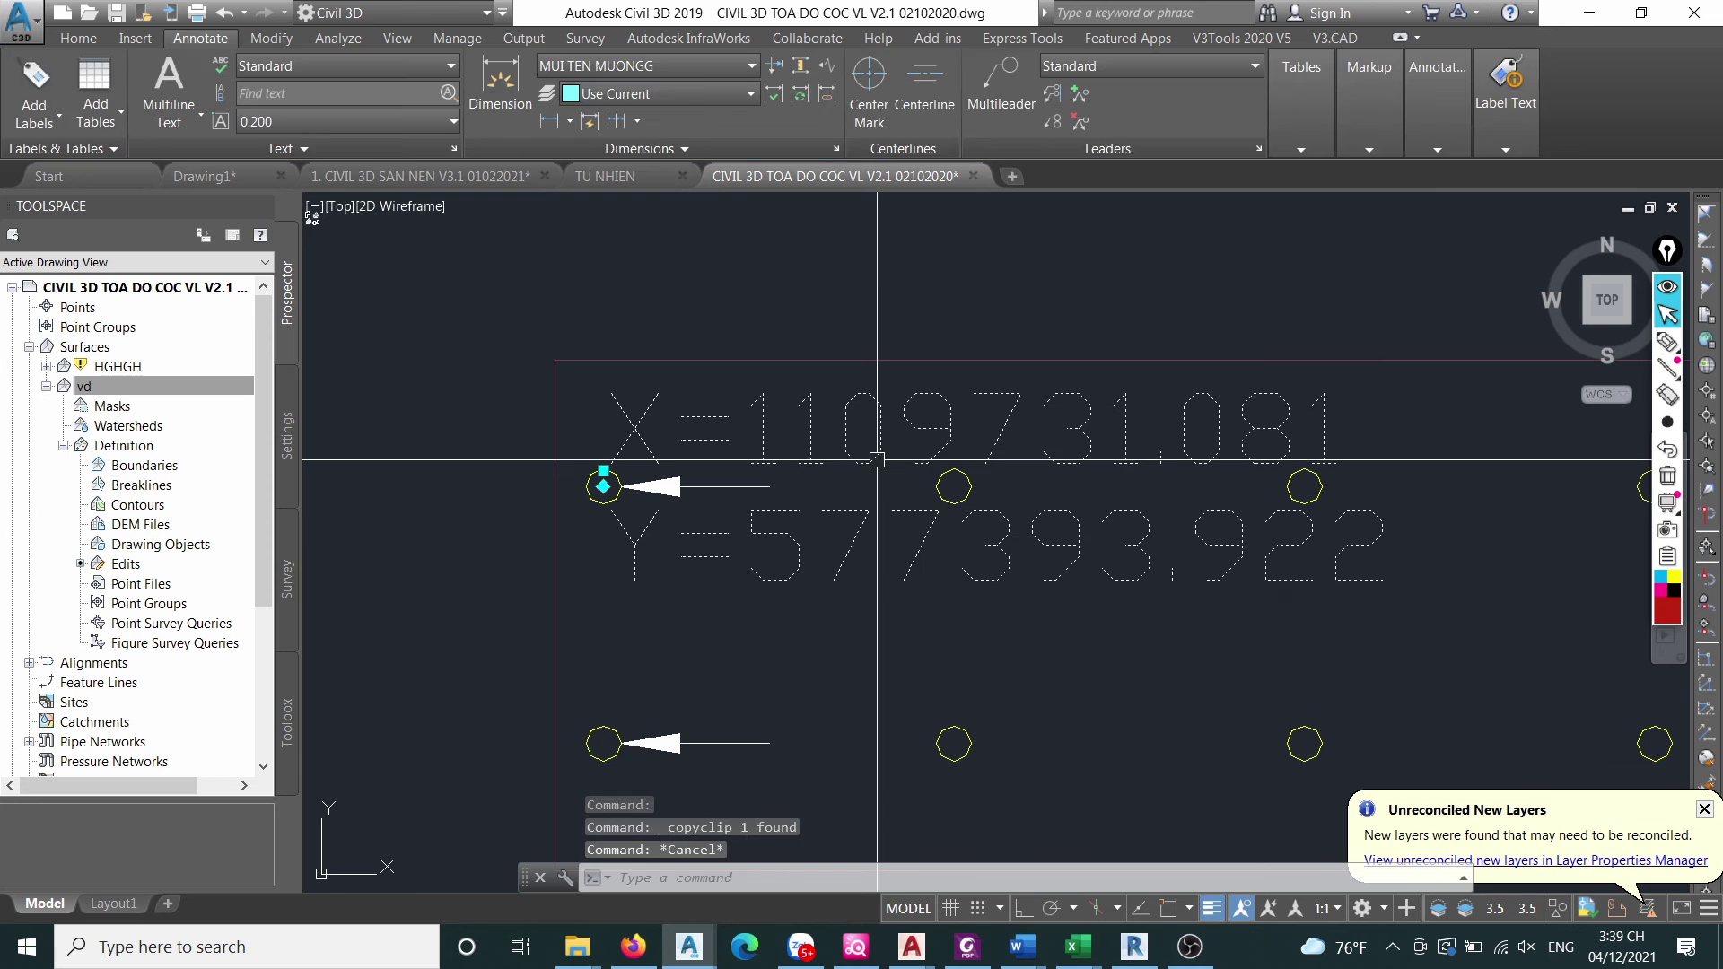
pyautogui.write('c')
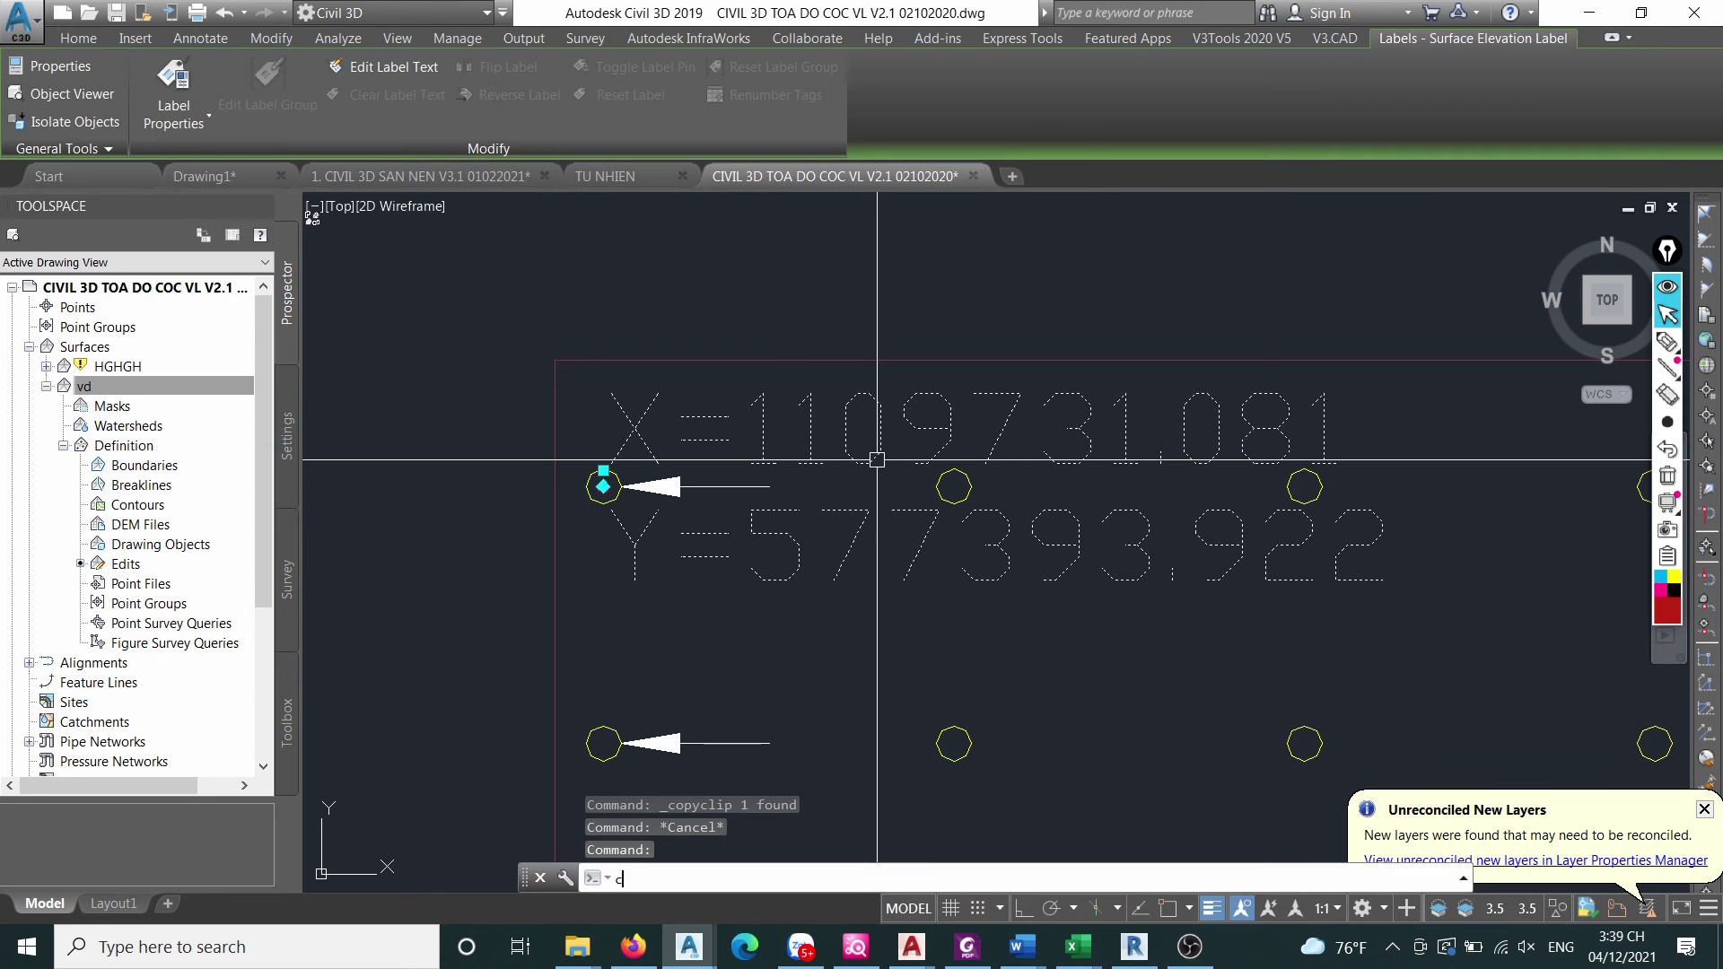
pyautogui.press('Return')
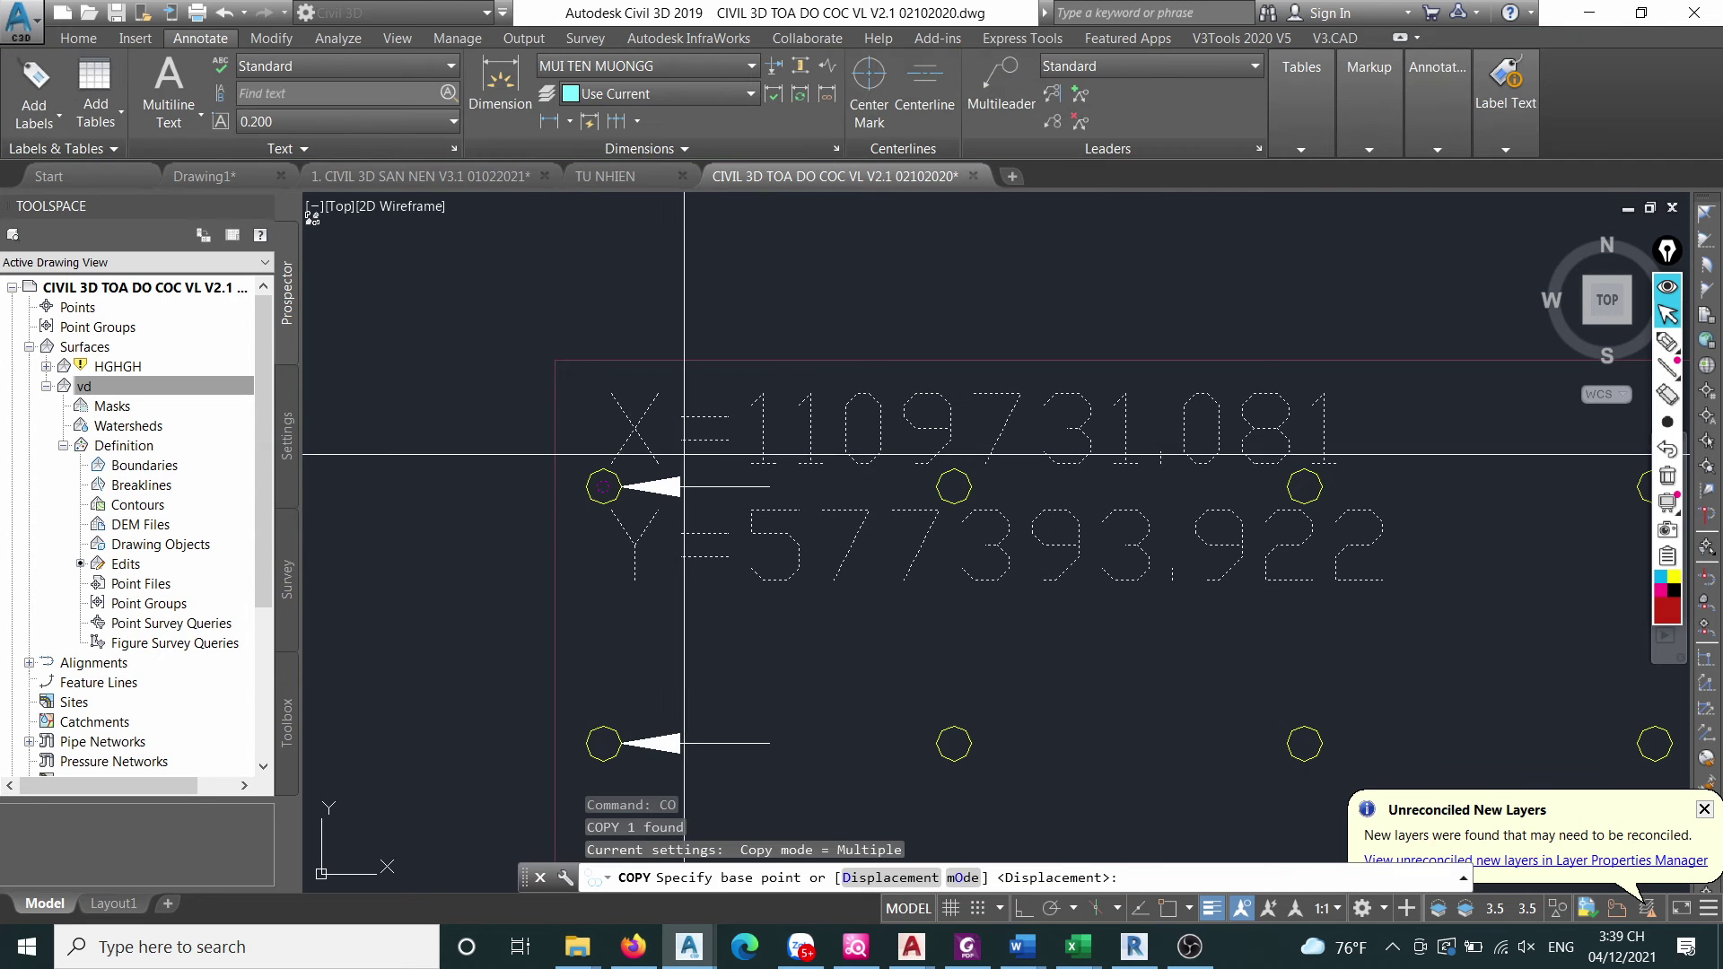
pyautogui.scroll(6, 597, 489)
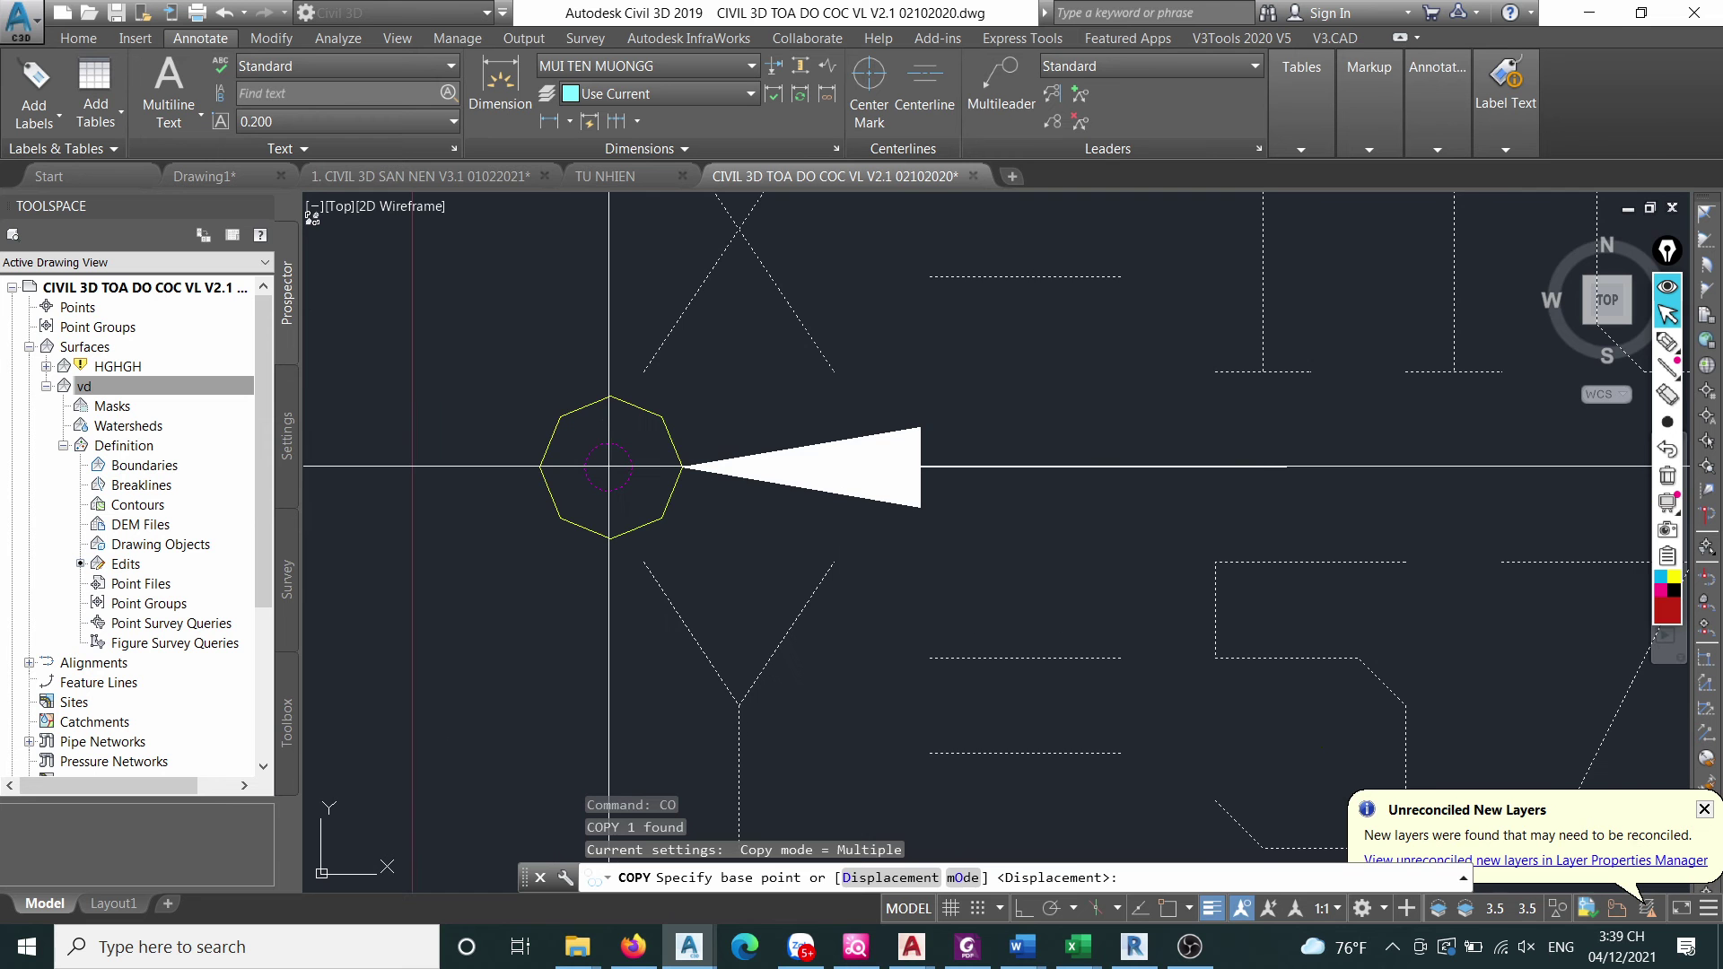
pyautogui.click(609, 466)
pyautogui.scroll(-3, 610, 475)
pyautogui.scroll(5, 628, 467)
pyautogui.scroll(-4, 700, 458)
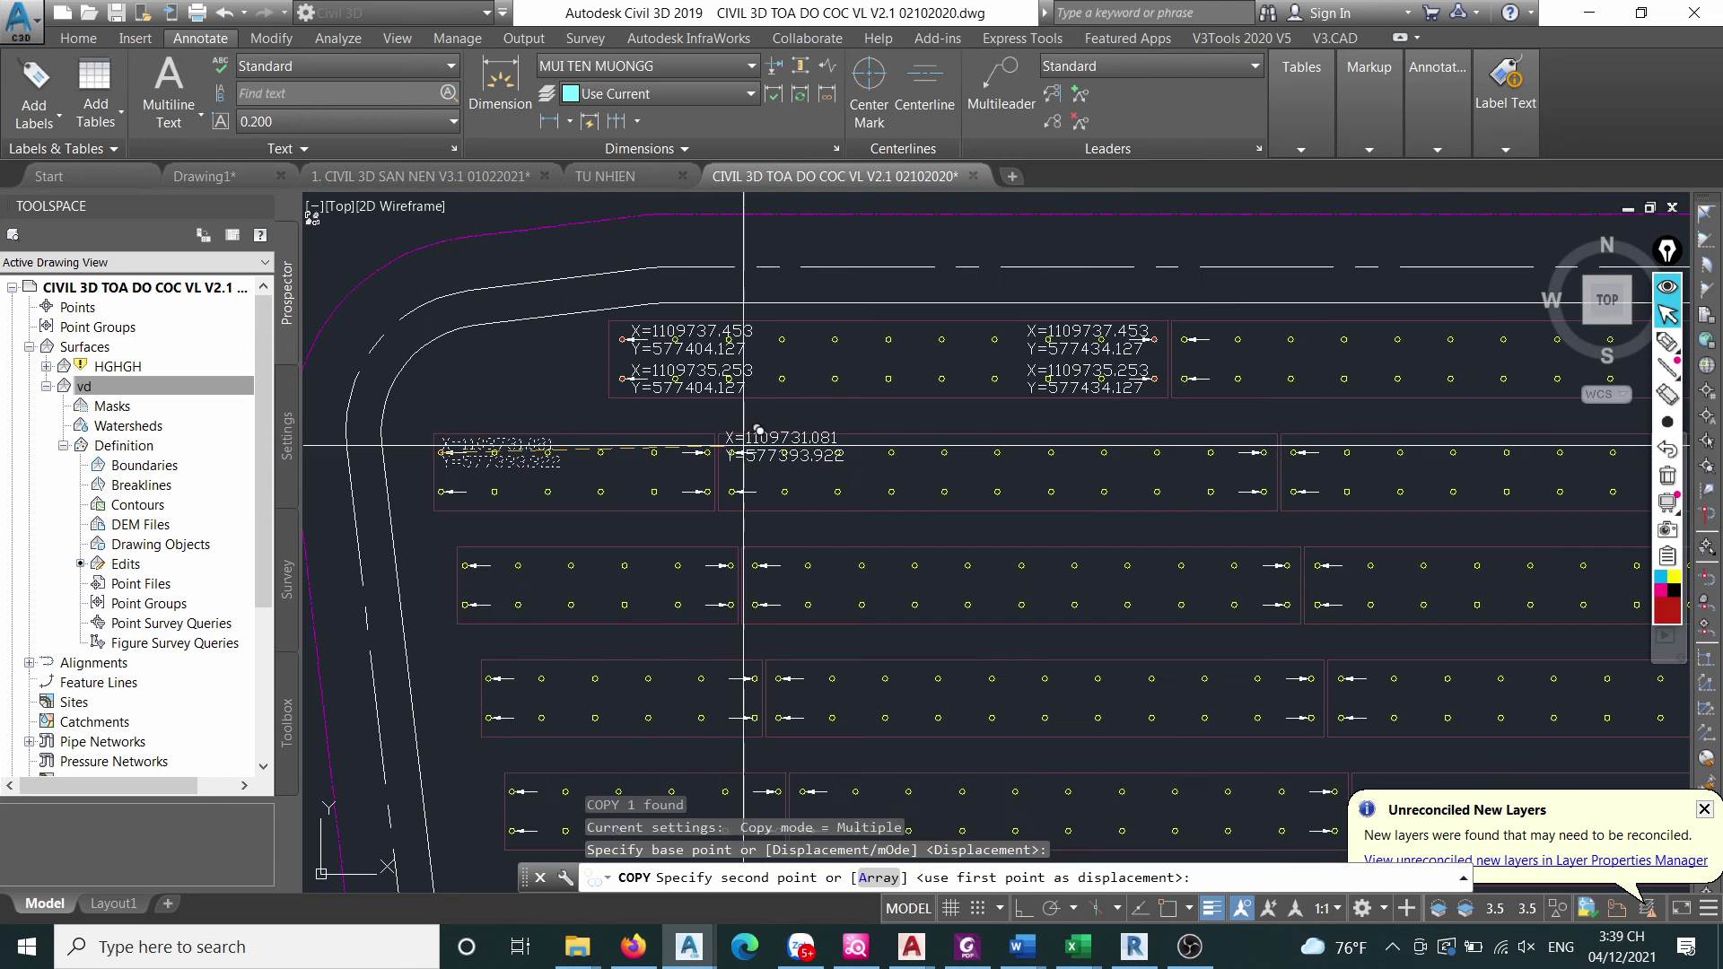
pyautogui.scroll(4, 702, 457)
pyautogui.scroll(6, 678, 443)
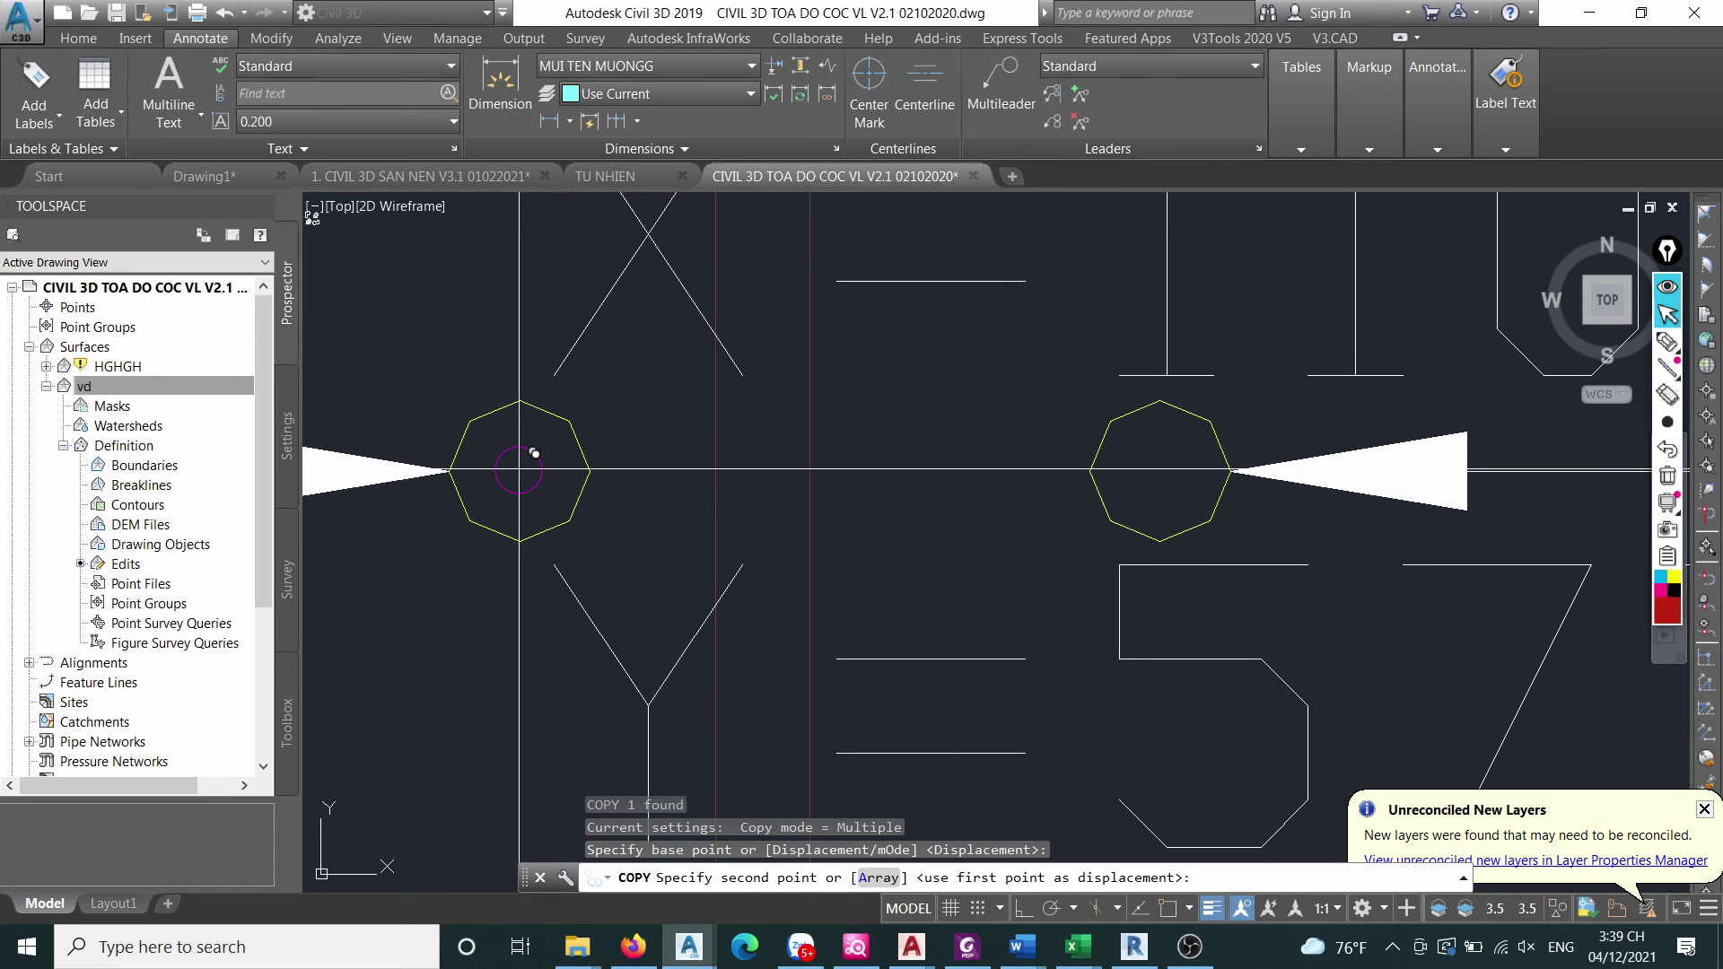
pyautogui.click(518, 469)
pyautogui.scroll(-8, 808, 474)
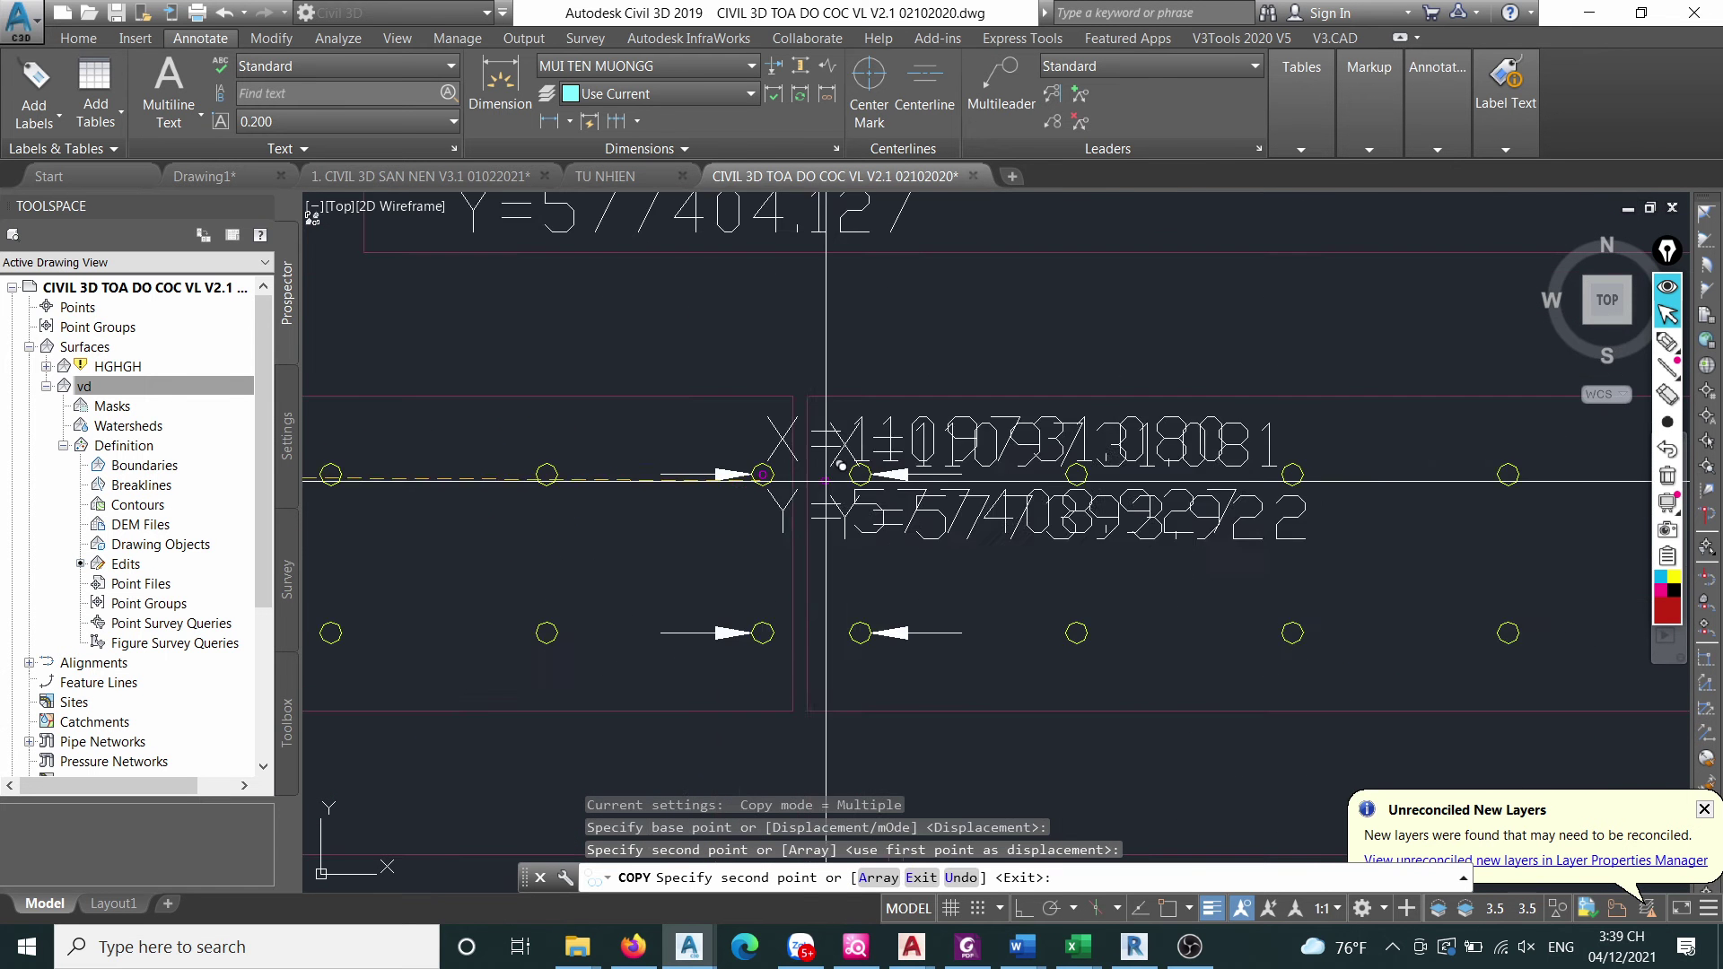
pyautogui.press('Escape')
pyautogui.scroll(-3, 877, 759)
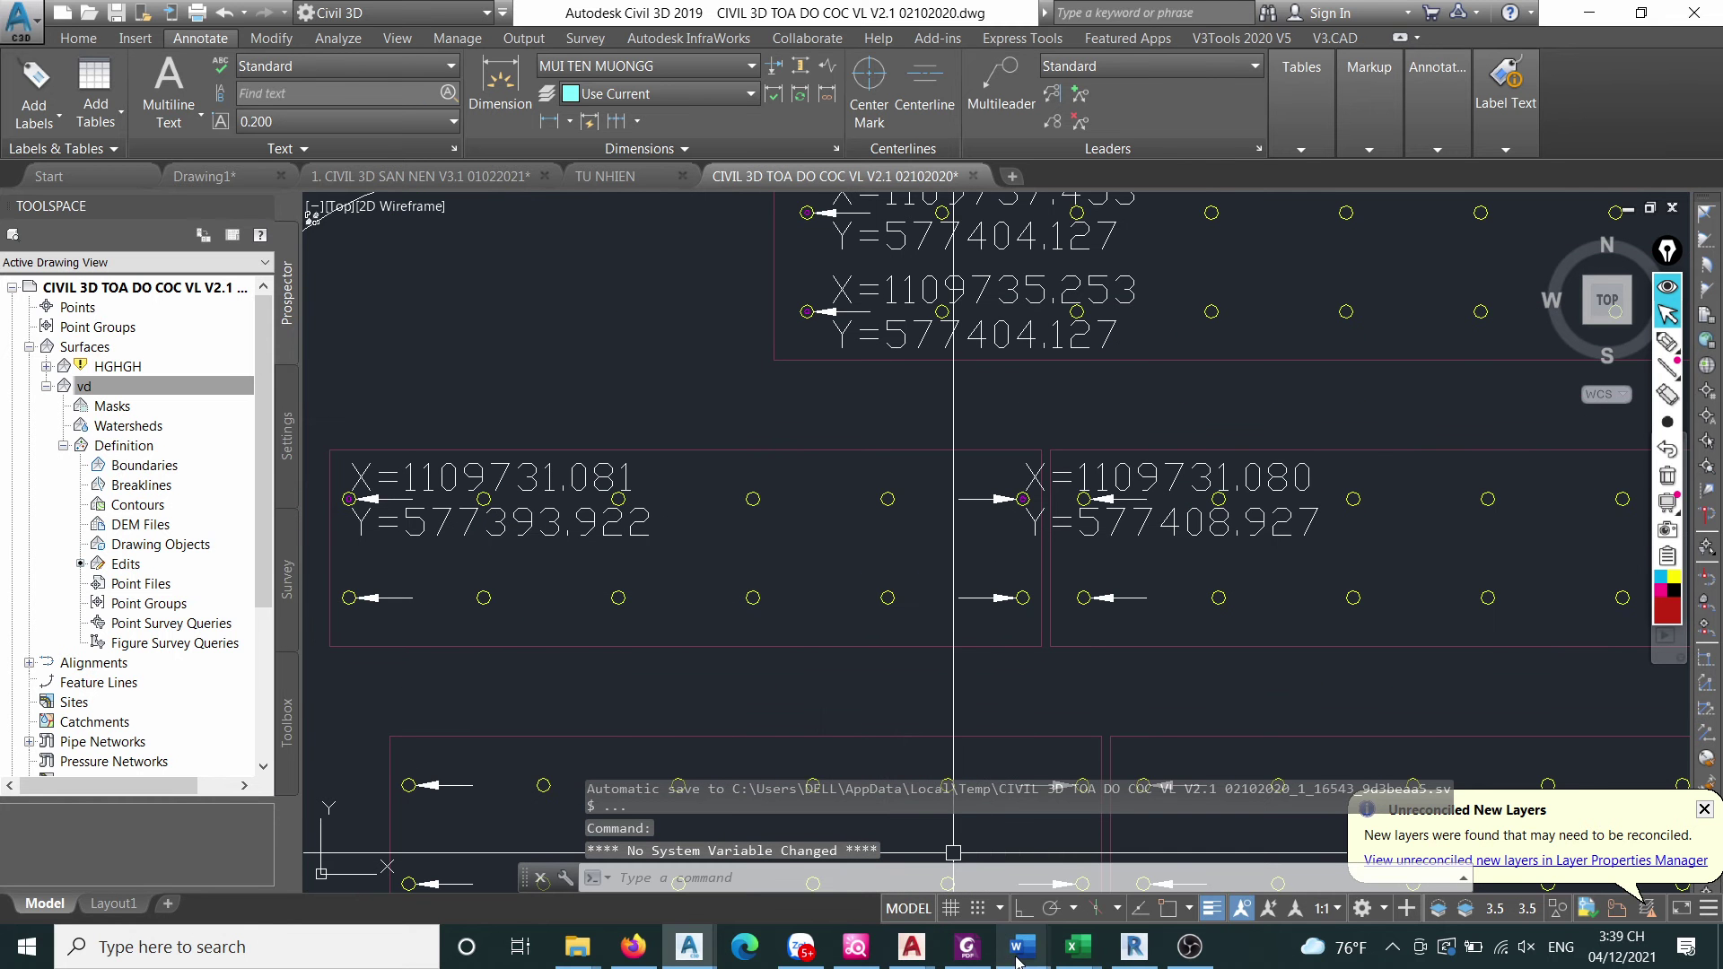
# Switch to the Word notes and add a line starting "Làm thêm 1 cái cho bên phải, chỉ cần chỉnh" and ending "trí text".
pyautogui.moveTo(1041, 938)
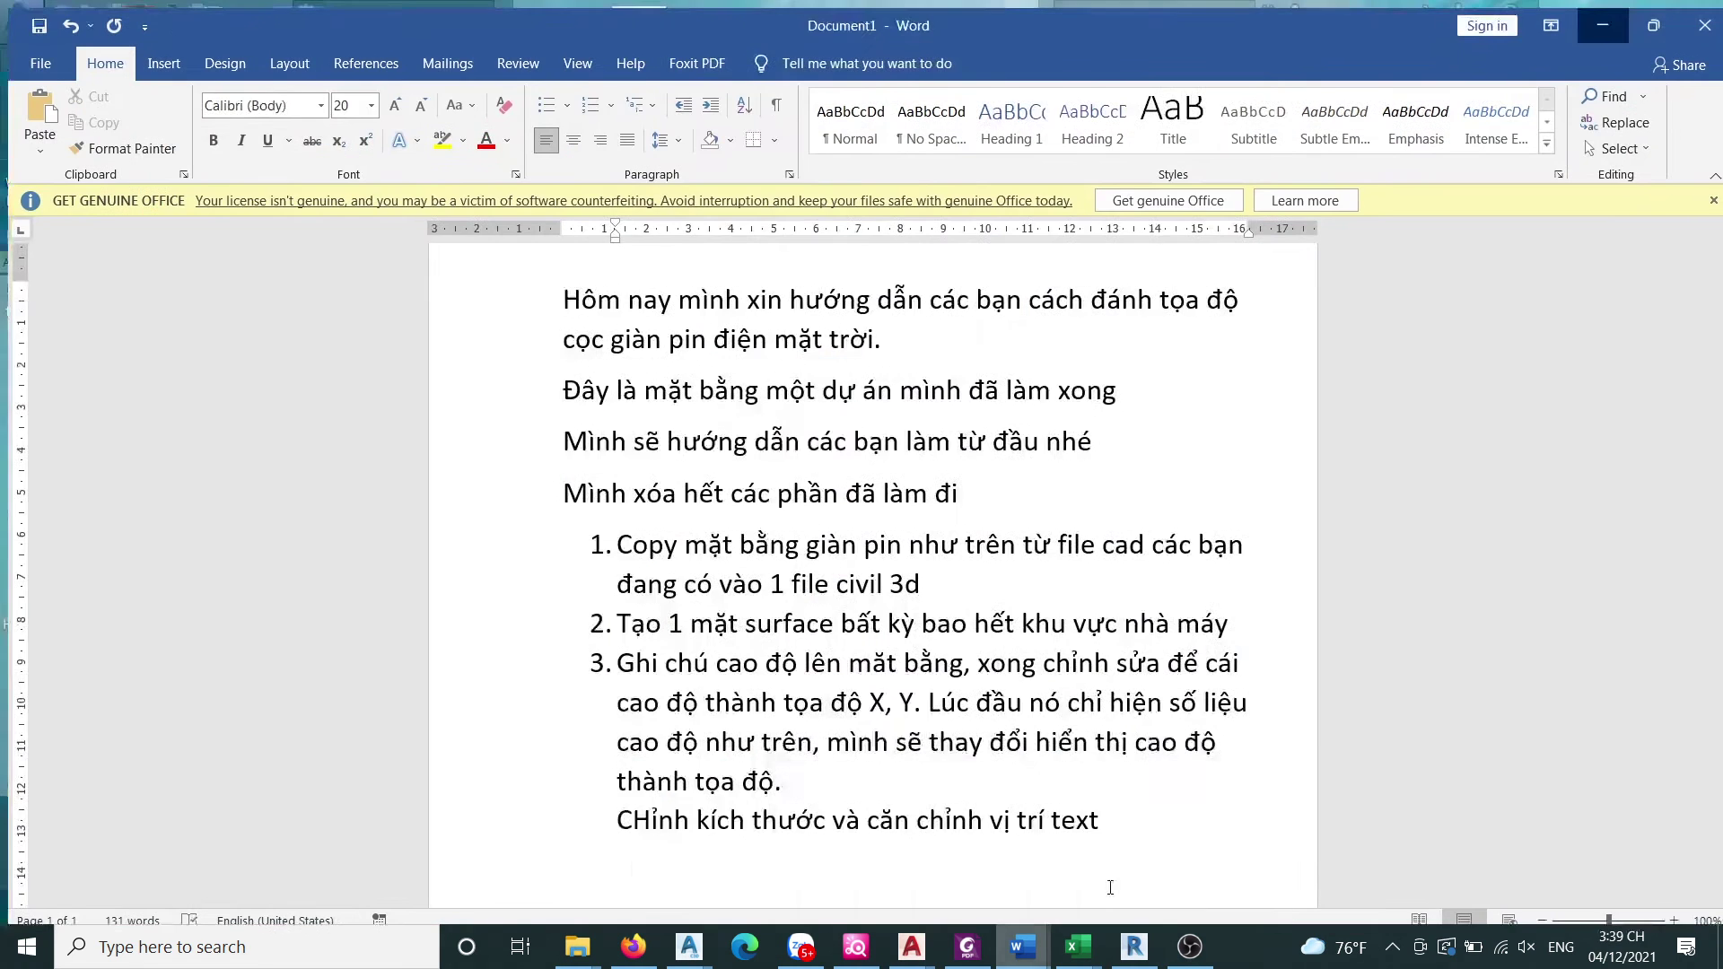
pyautogui.click(1109, 884)
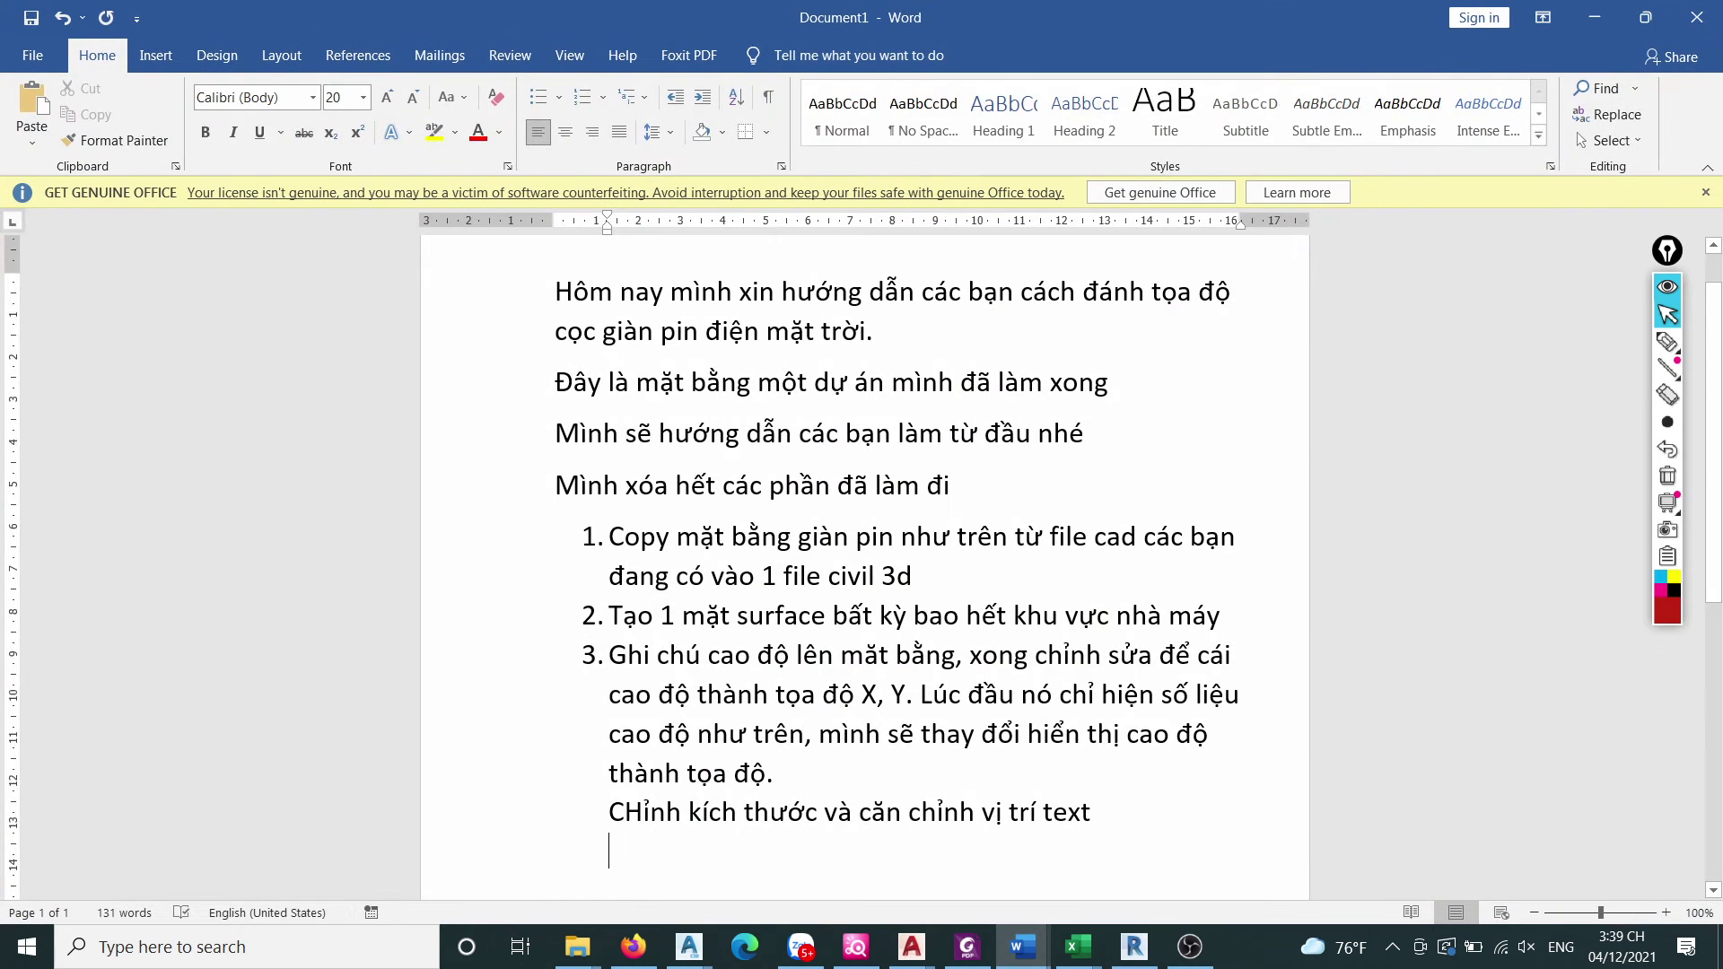
pyautogui.write('Làm thêm 1 ')
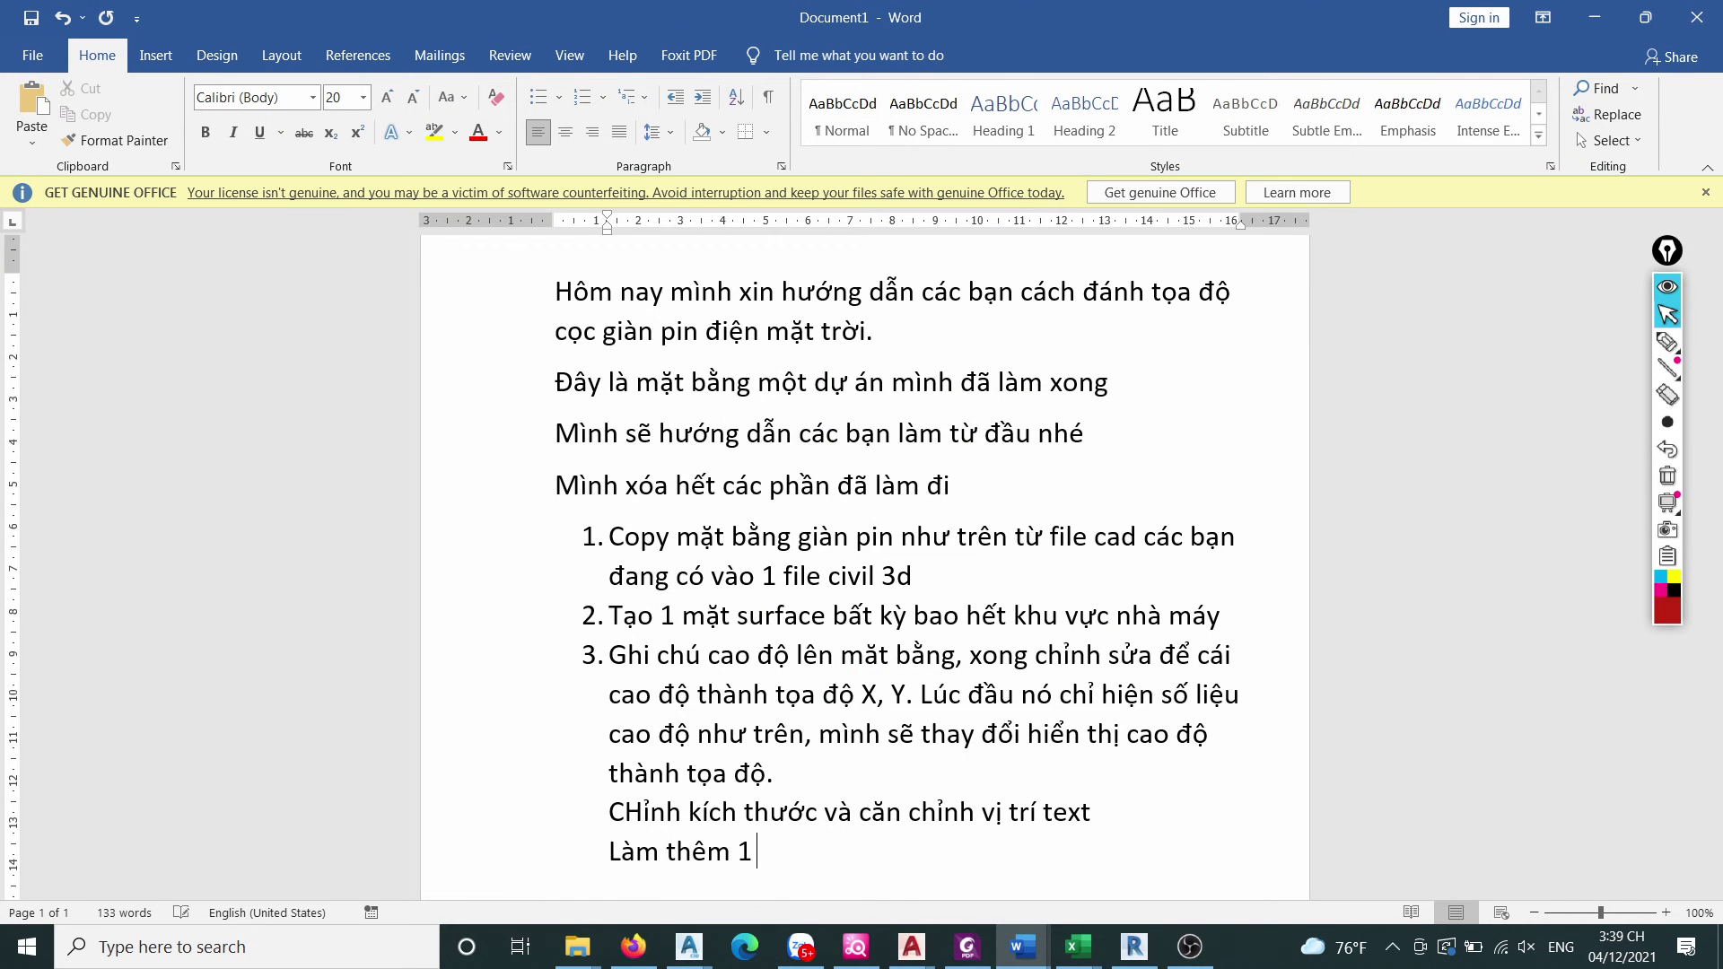
pyautogui.write('cai cho bên phải')
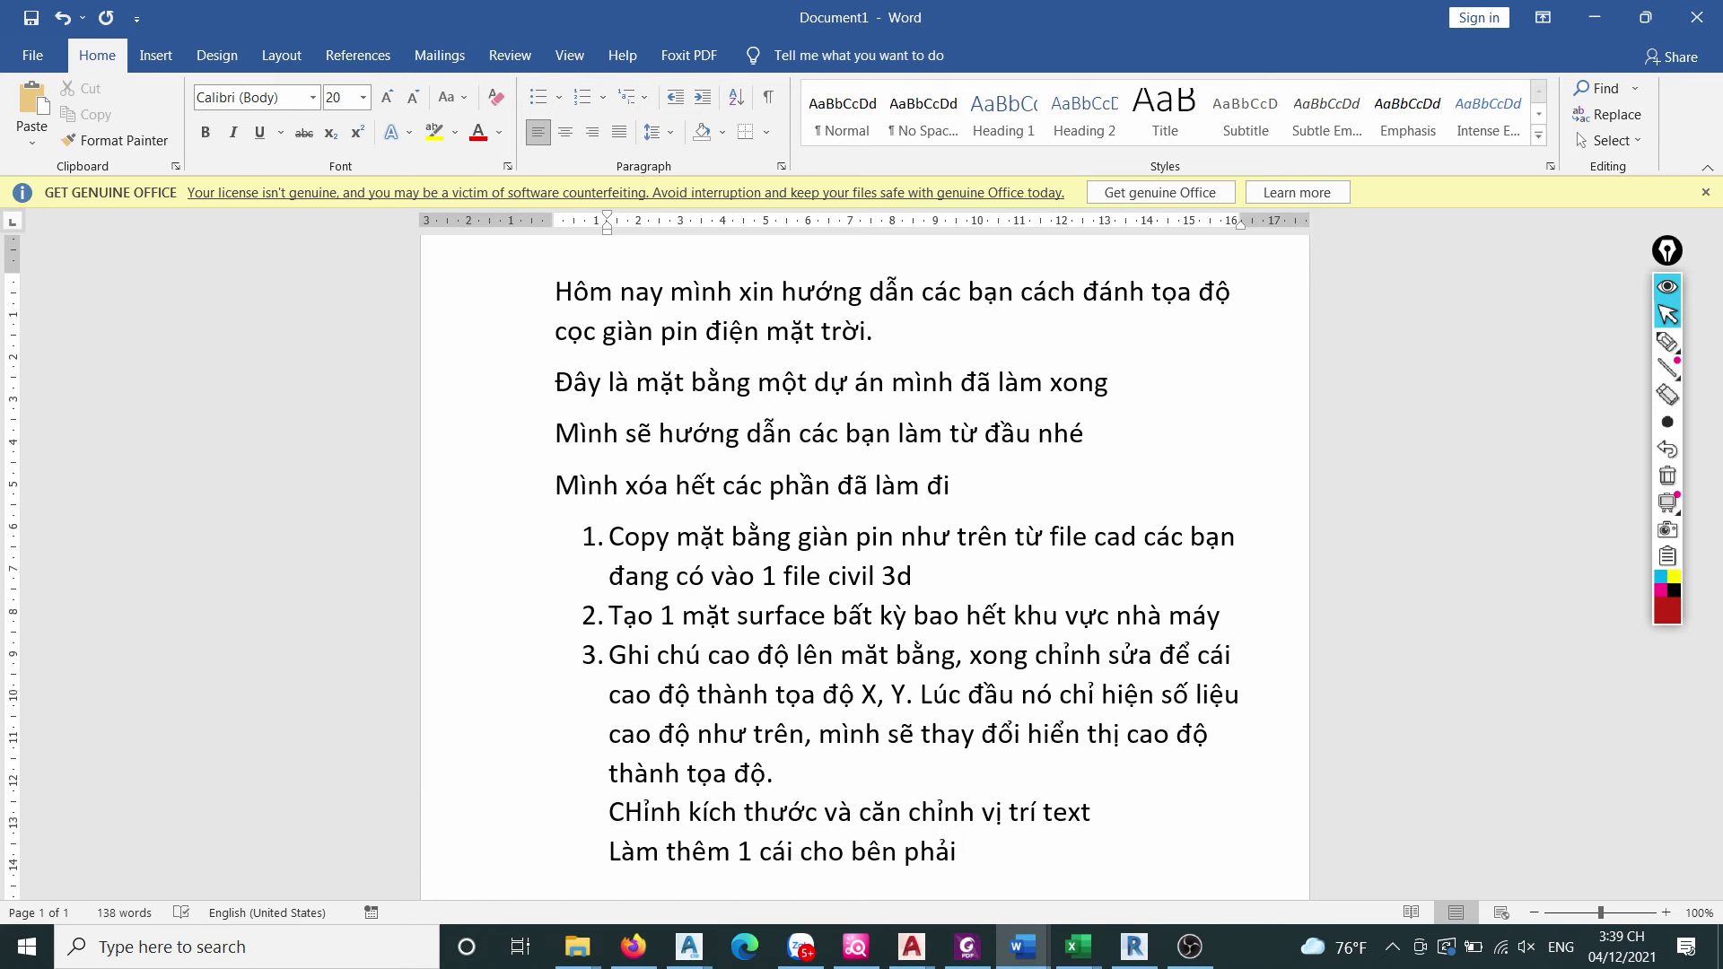
pyautogui.write('chih')
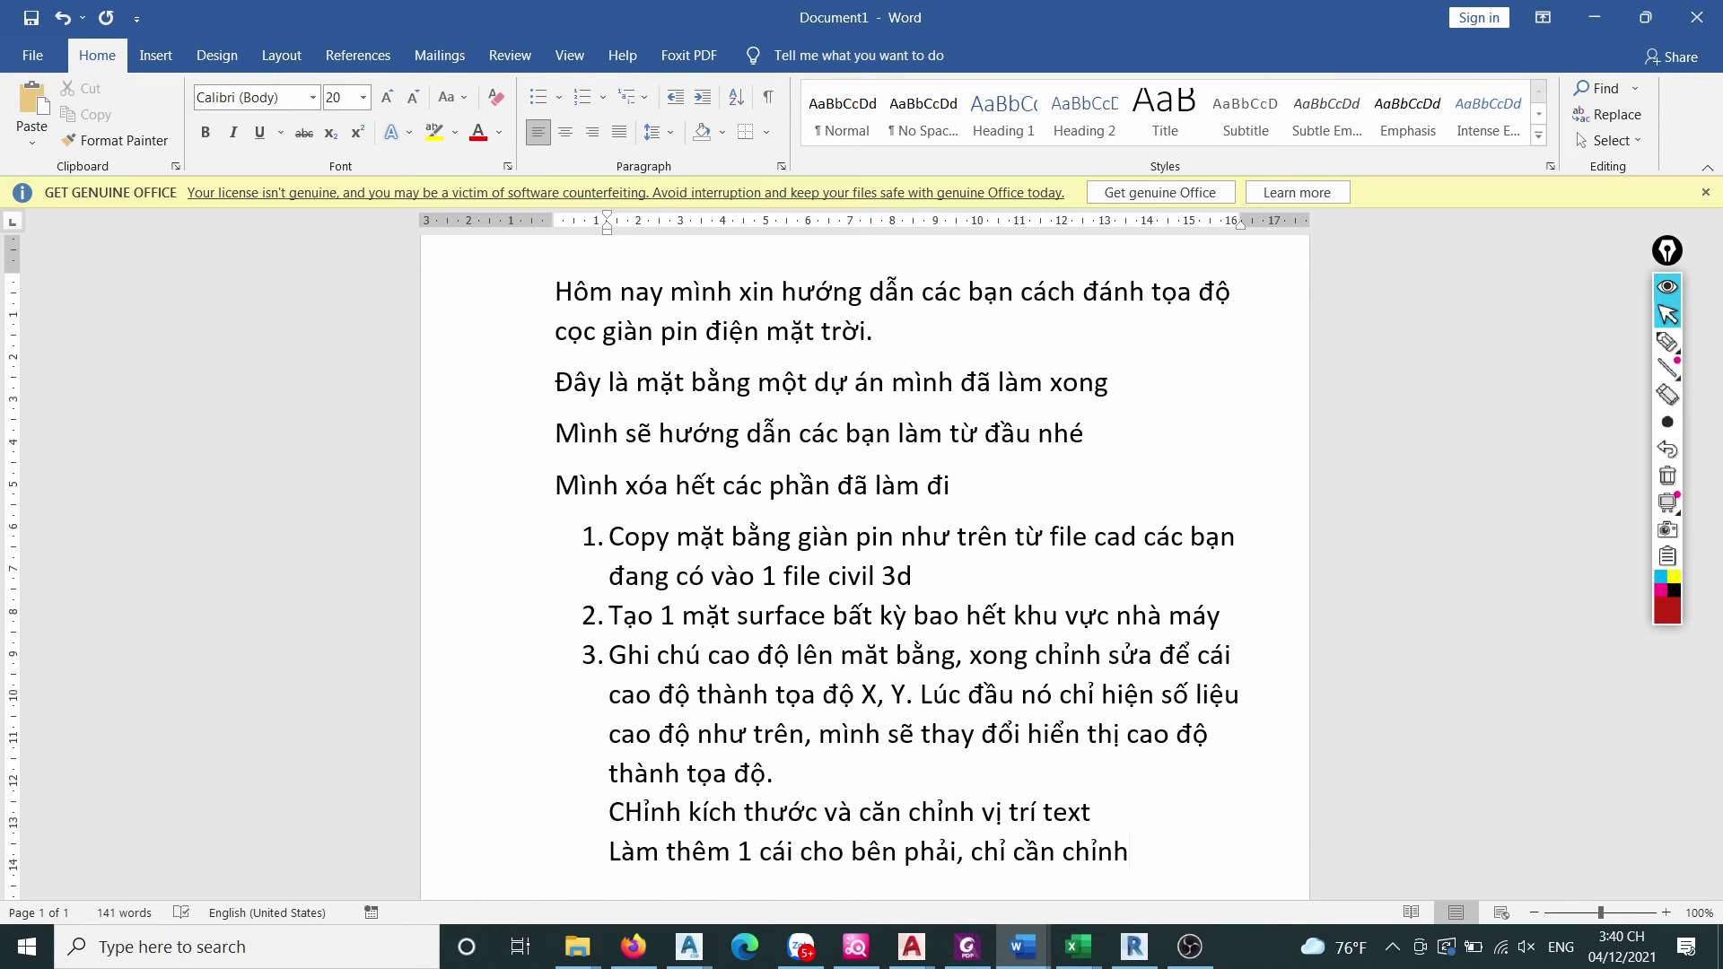
pyautogui.write('in trí text')
# Return to Civil 3D and copy the VD BEN TRAI style from the copied label as a style named VD BEN PHAI.
pyautogui.click(1594, 18)
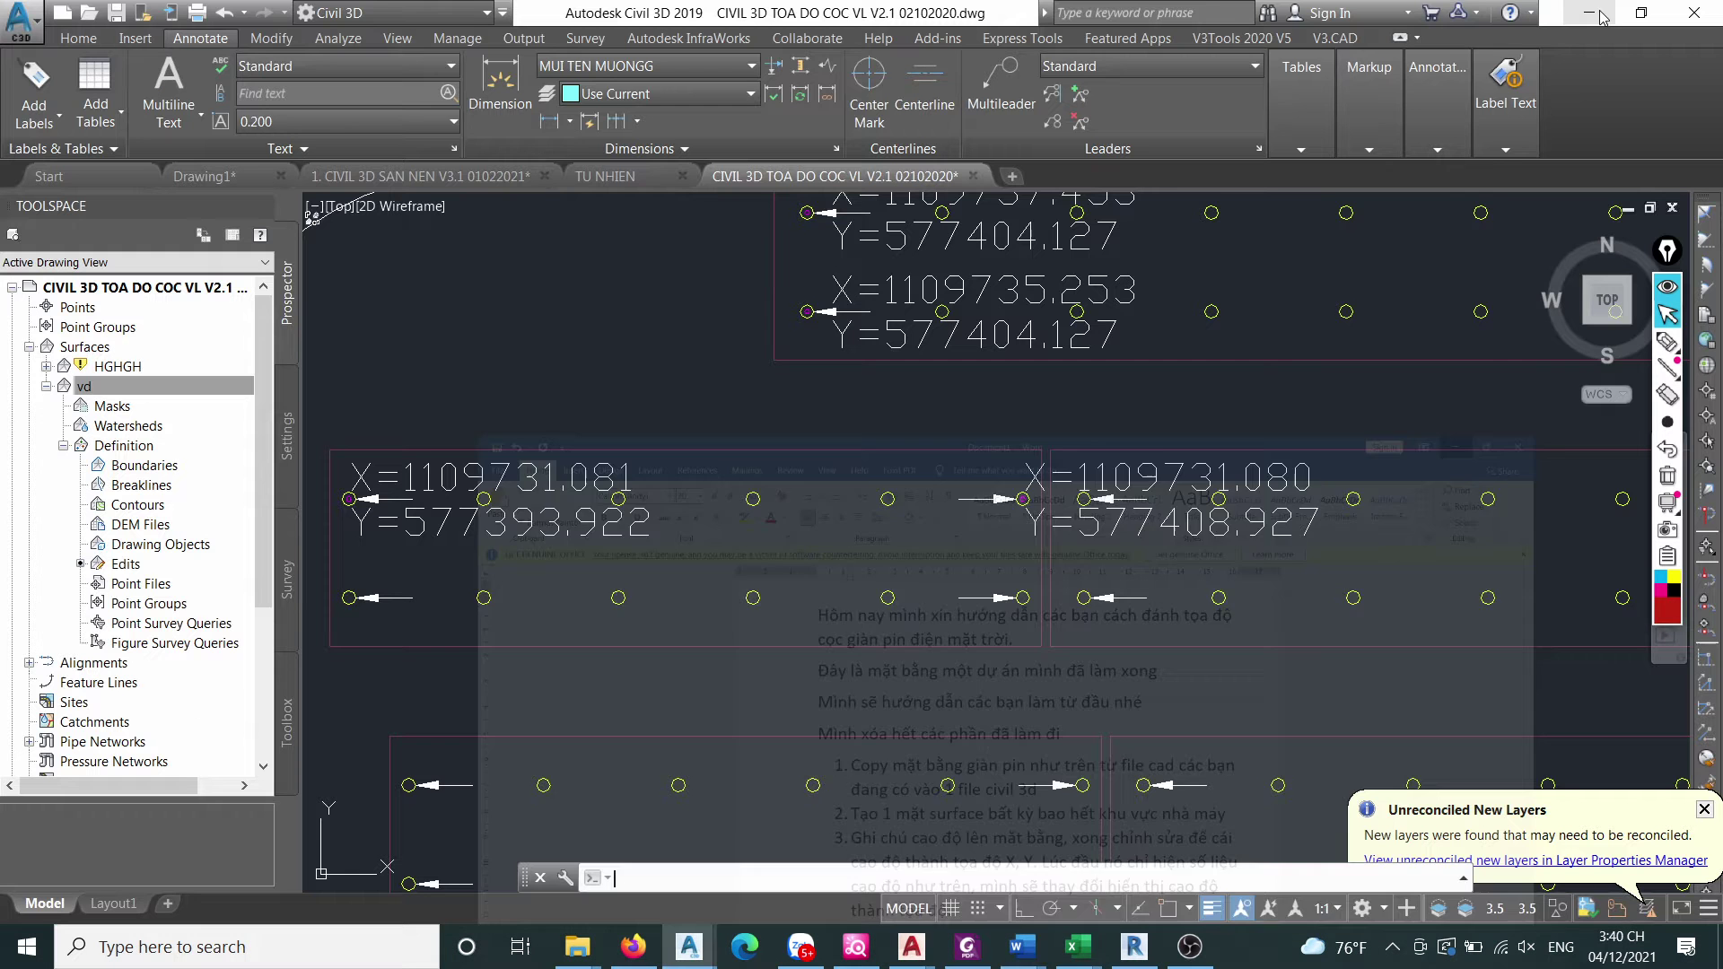
pyautogui.click(1114, 471)
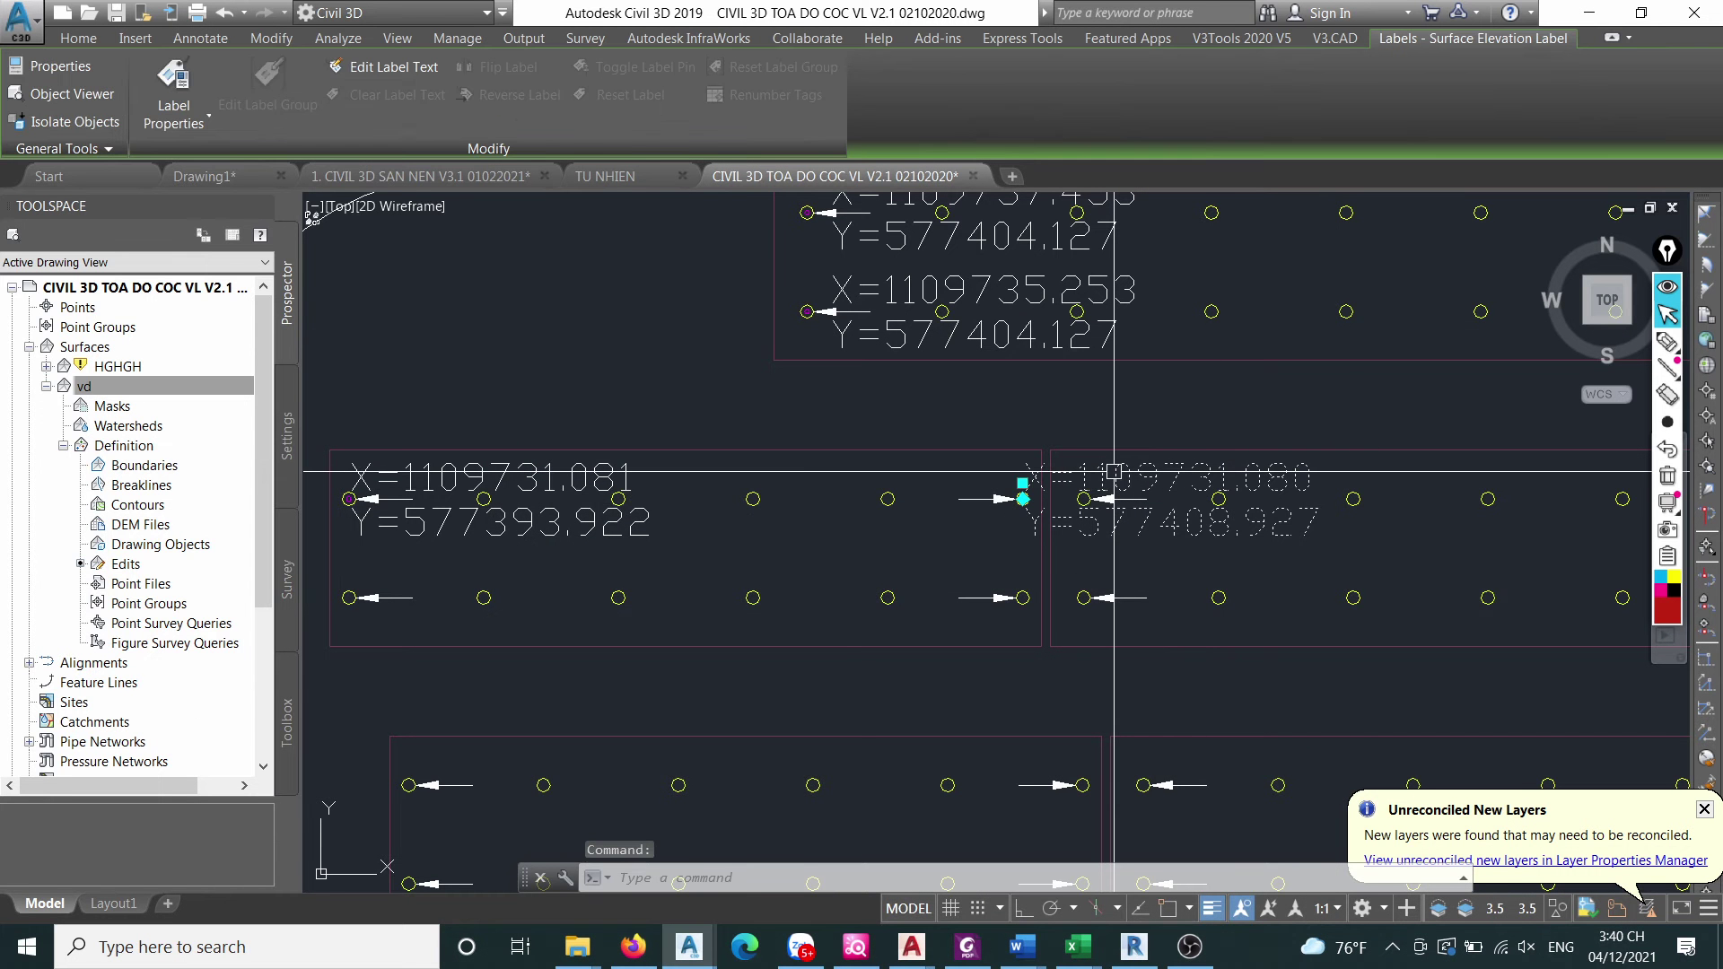
pyautogui.rightClick(1114, 471)
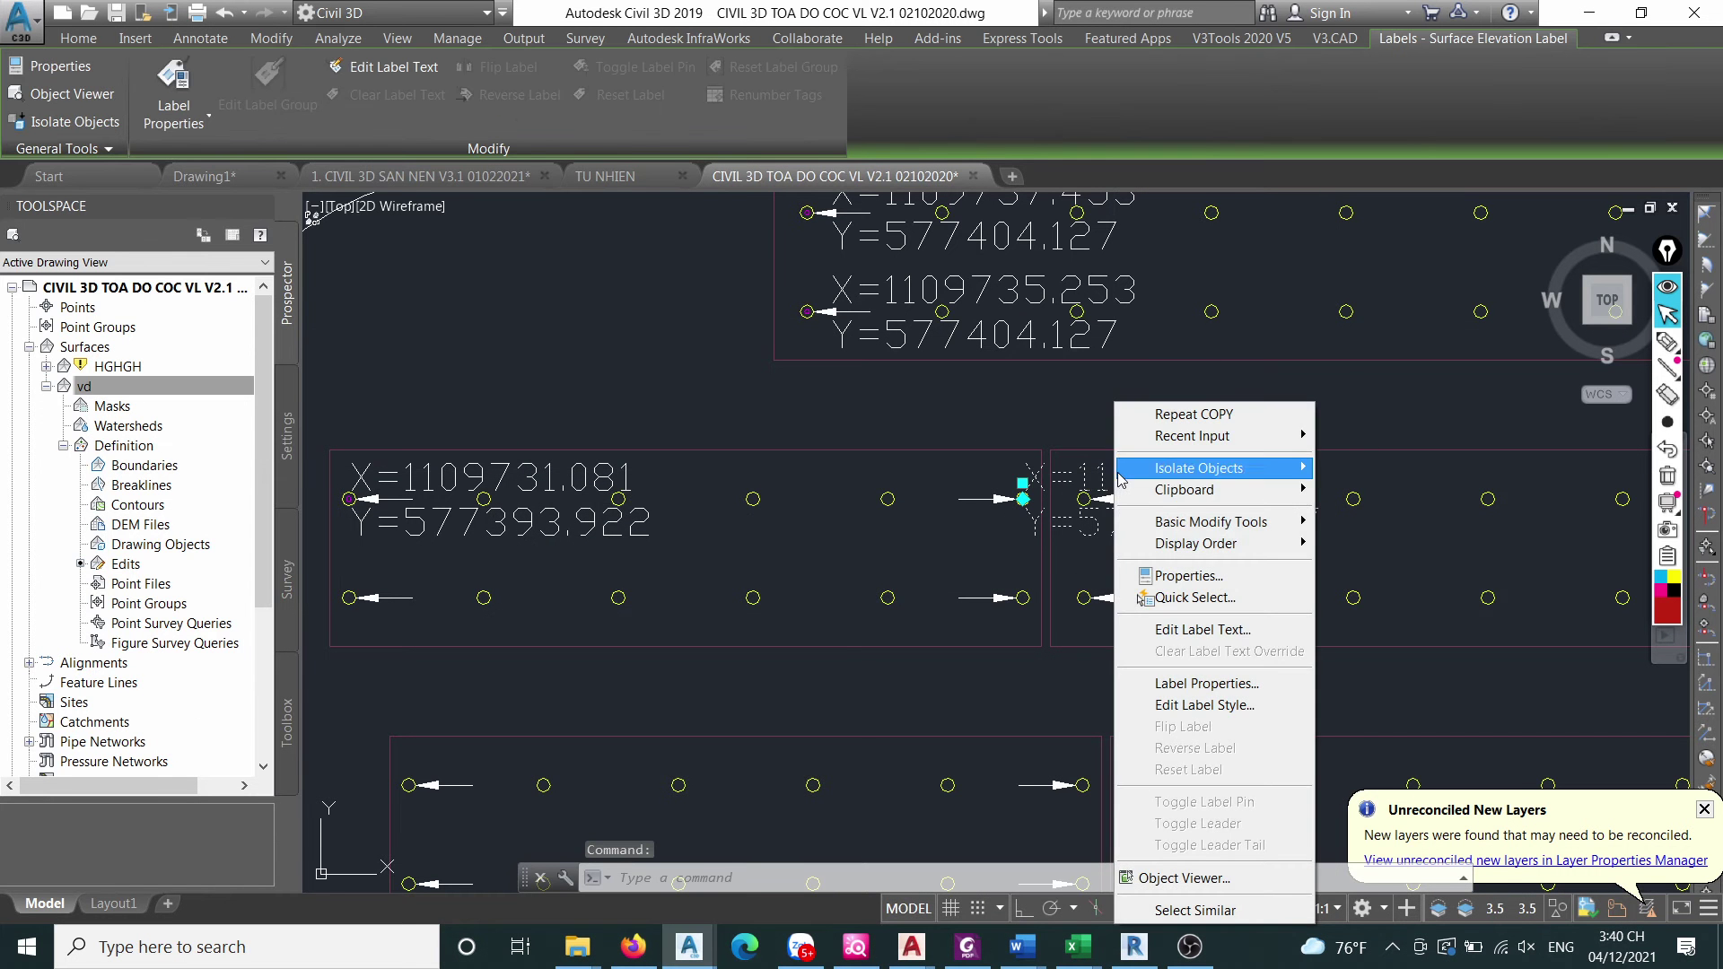
pyautogui.click(1223, 705)
pyautogui.click(951, 458)
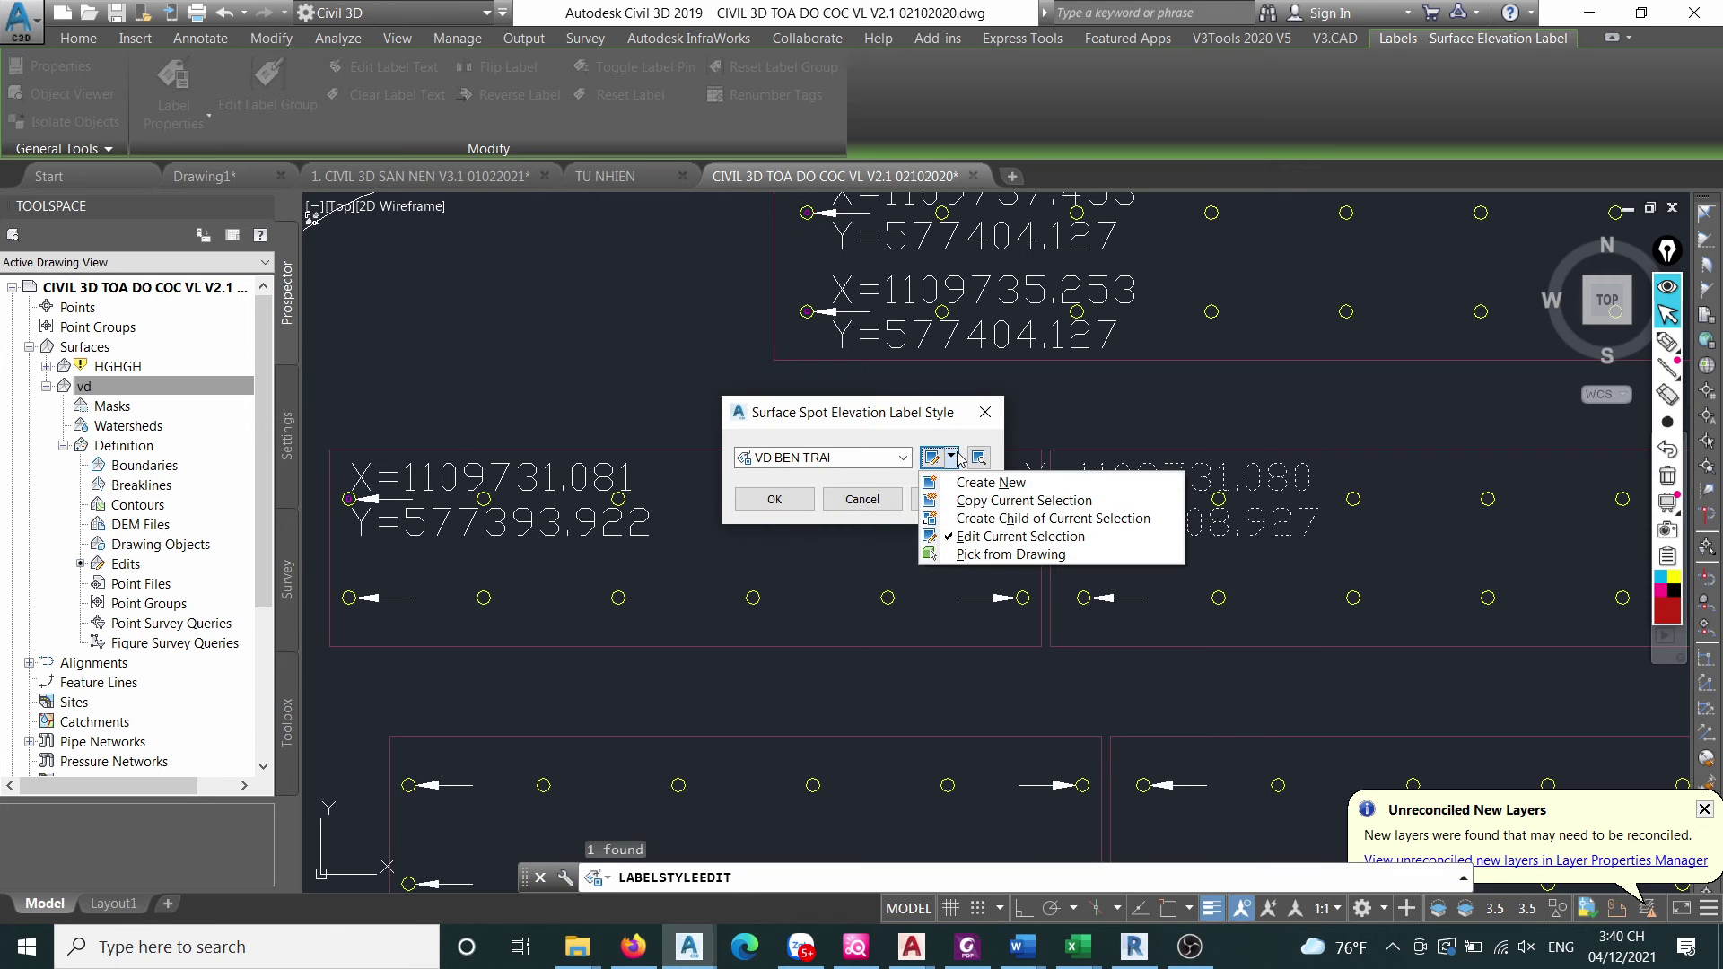
pyautogui.click(977, 501)
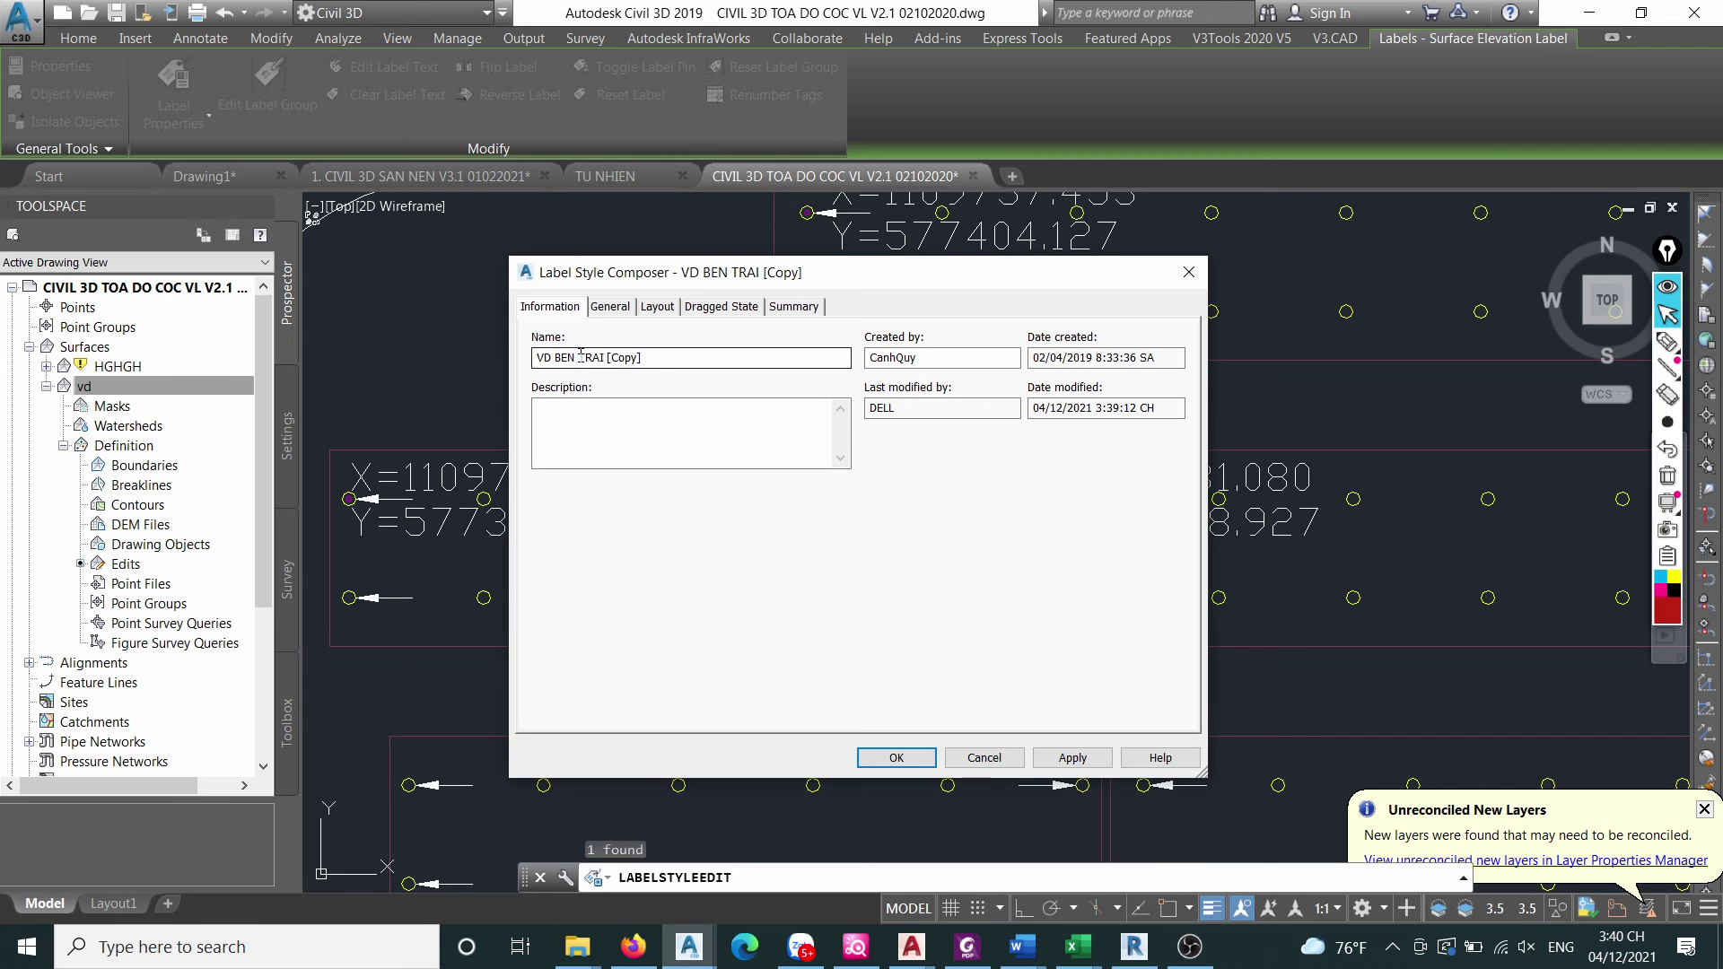
pyautogui.moveTo(577, 358); pyautogui.dragTo(664, 373)
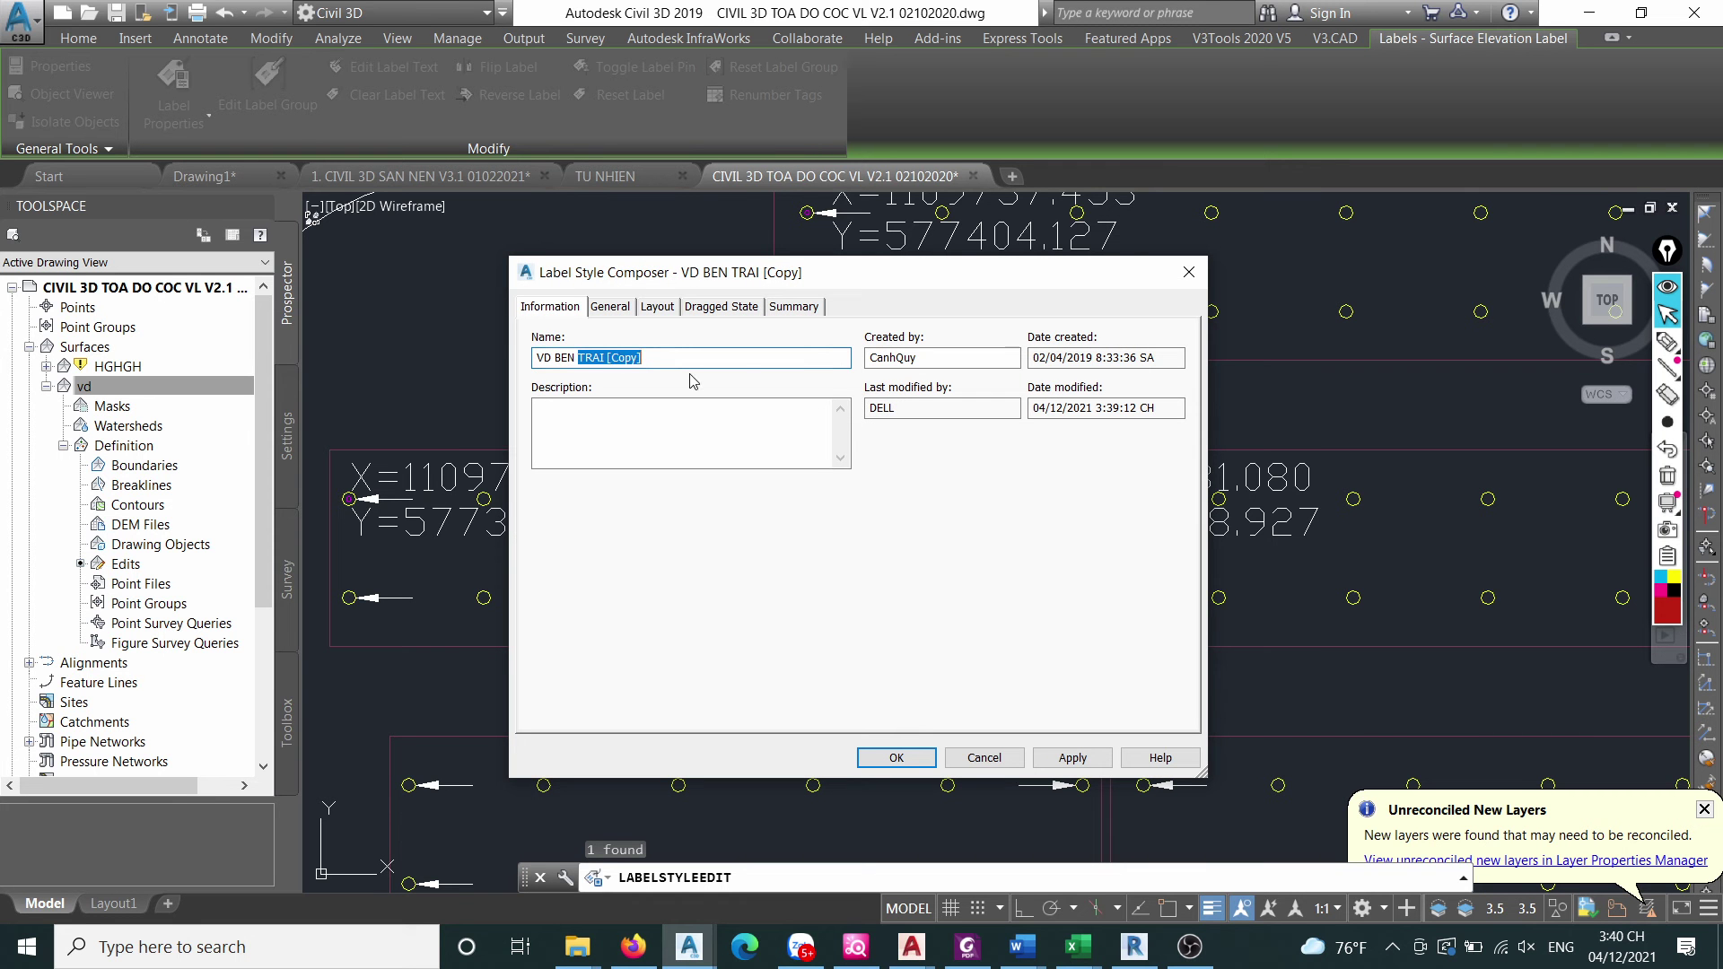
pyautogui.write('PH')
# Set the Surface Elevation text's attachment in the VD BEN PHAI style to Middle right and apply the style to the label.
pyautogui.click(658, 308)
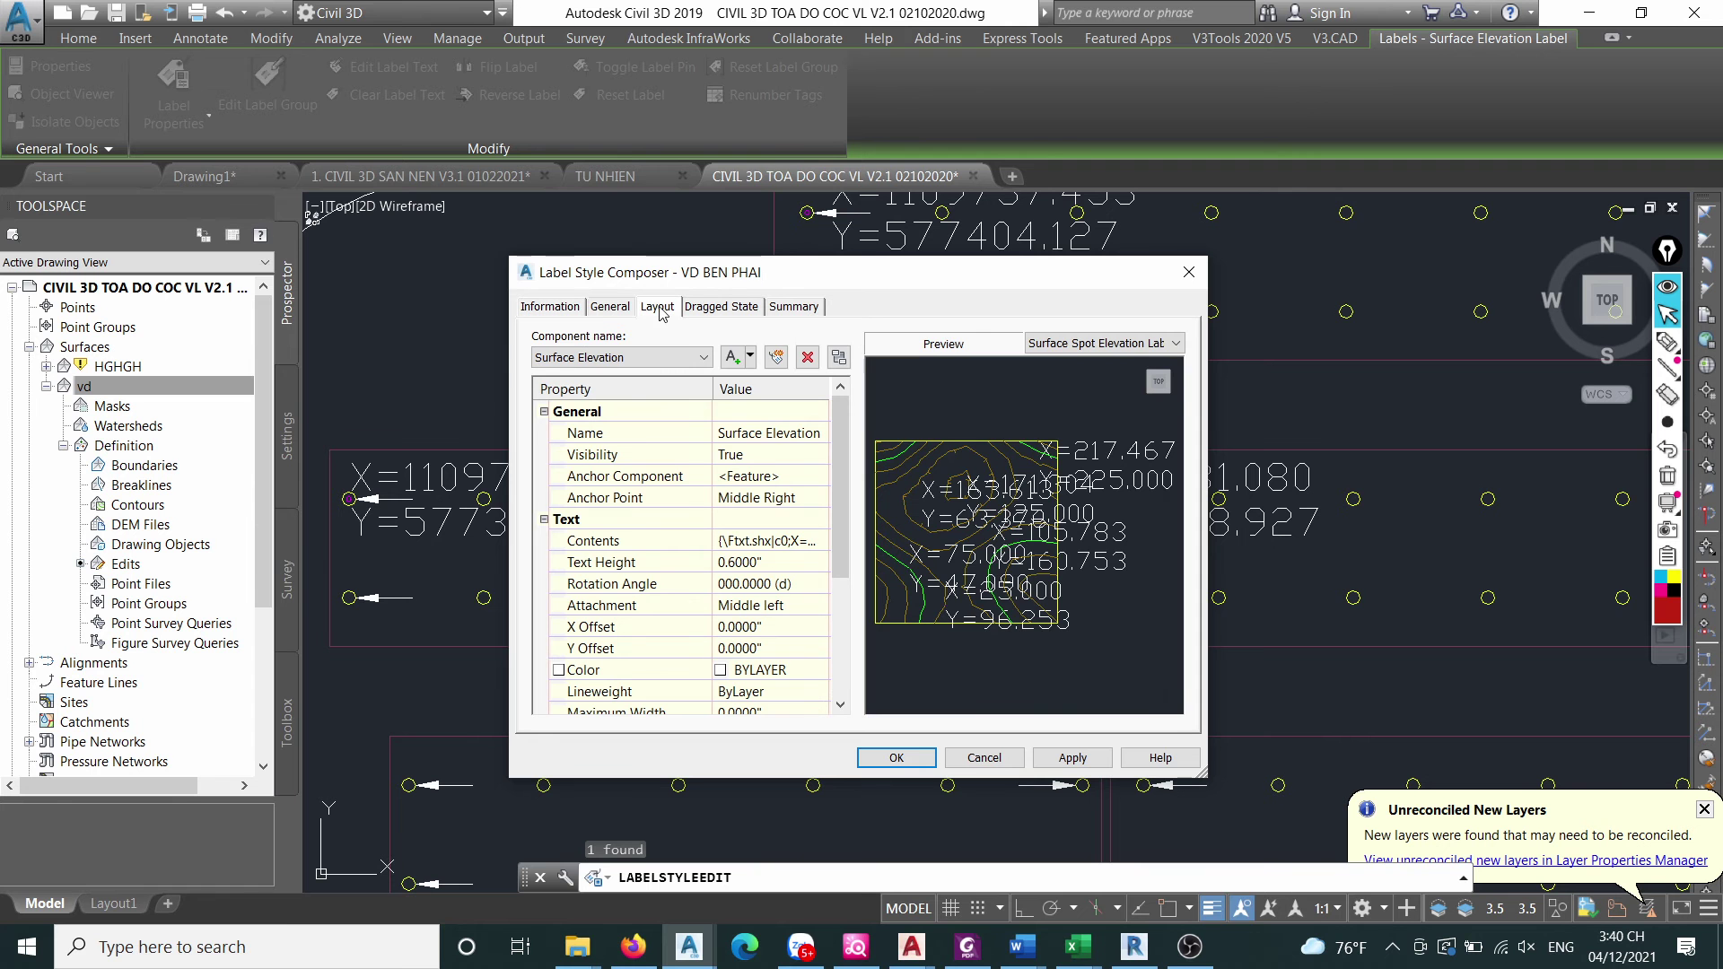
pyautogui.click(774, 608)
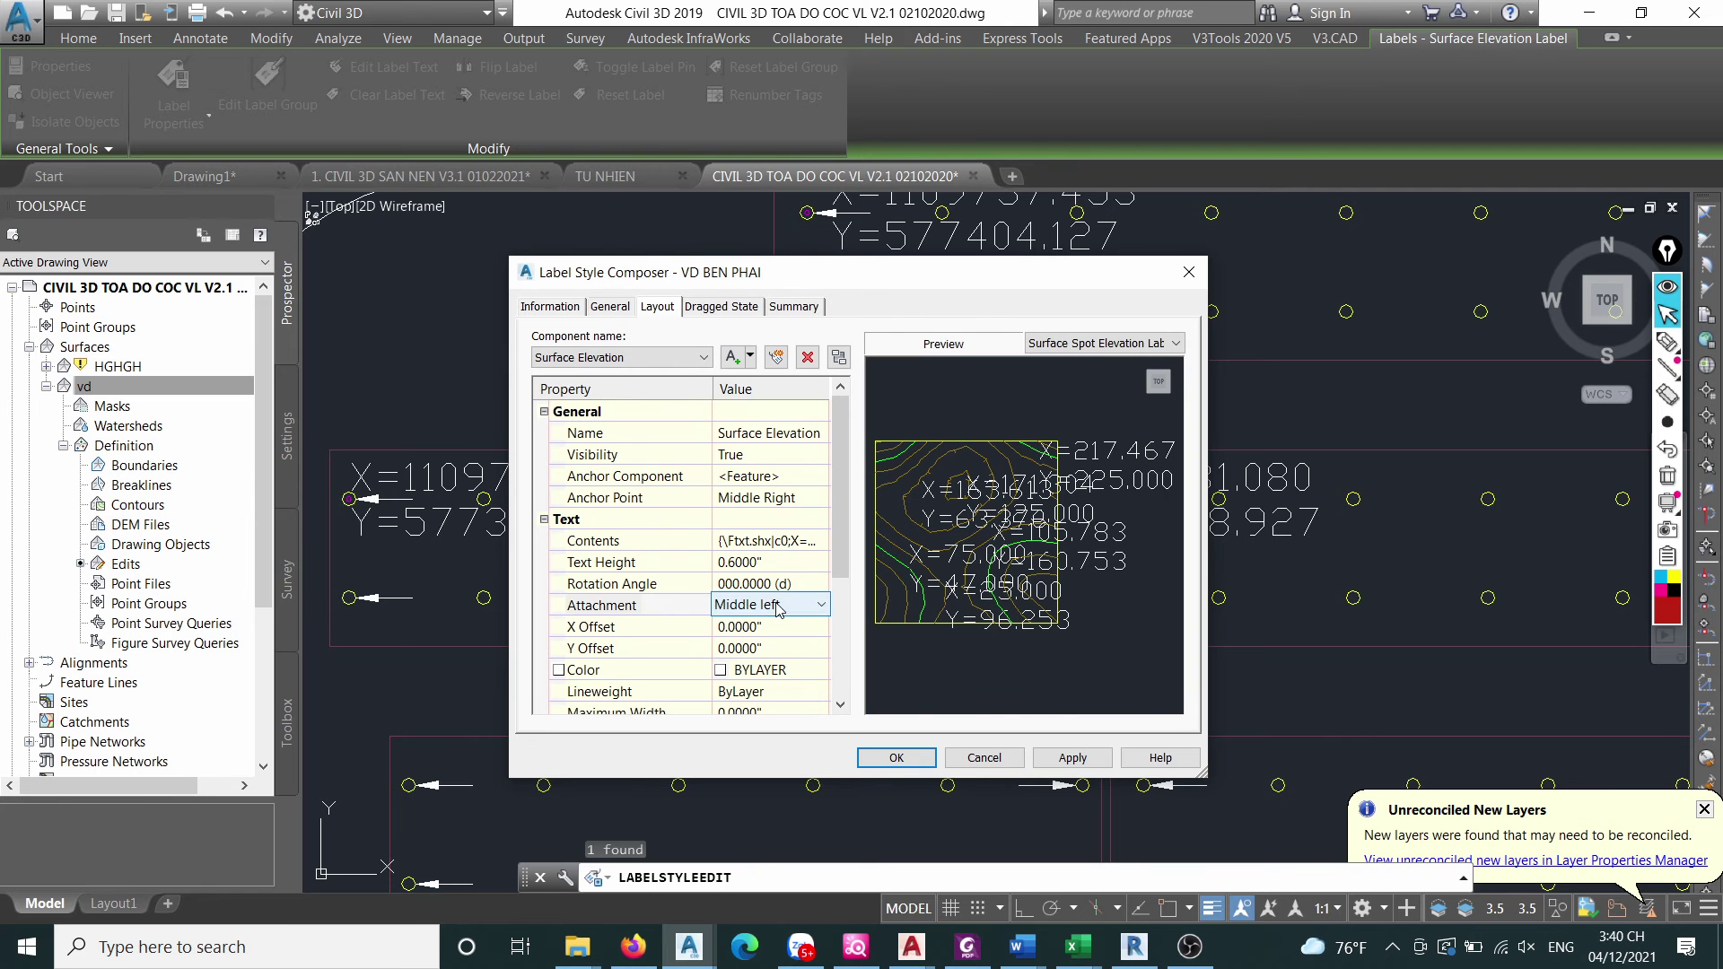
pyautogui.click(776, 608)
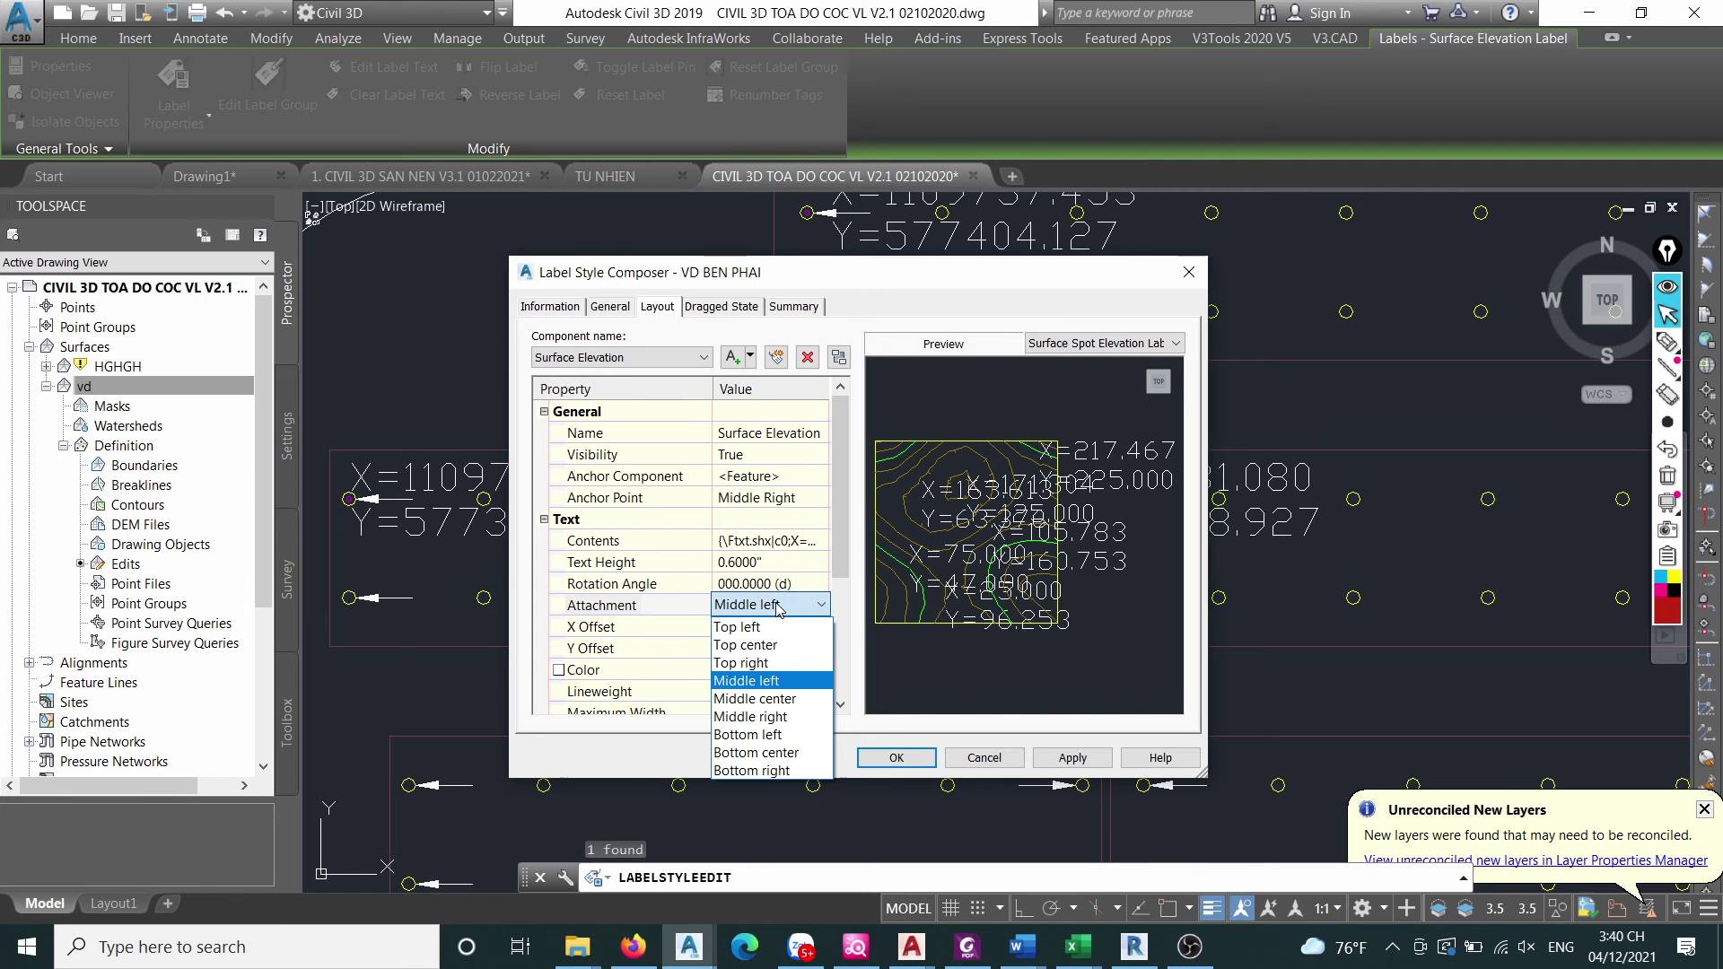
pyautogui.click(761, 717)
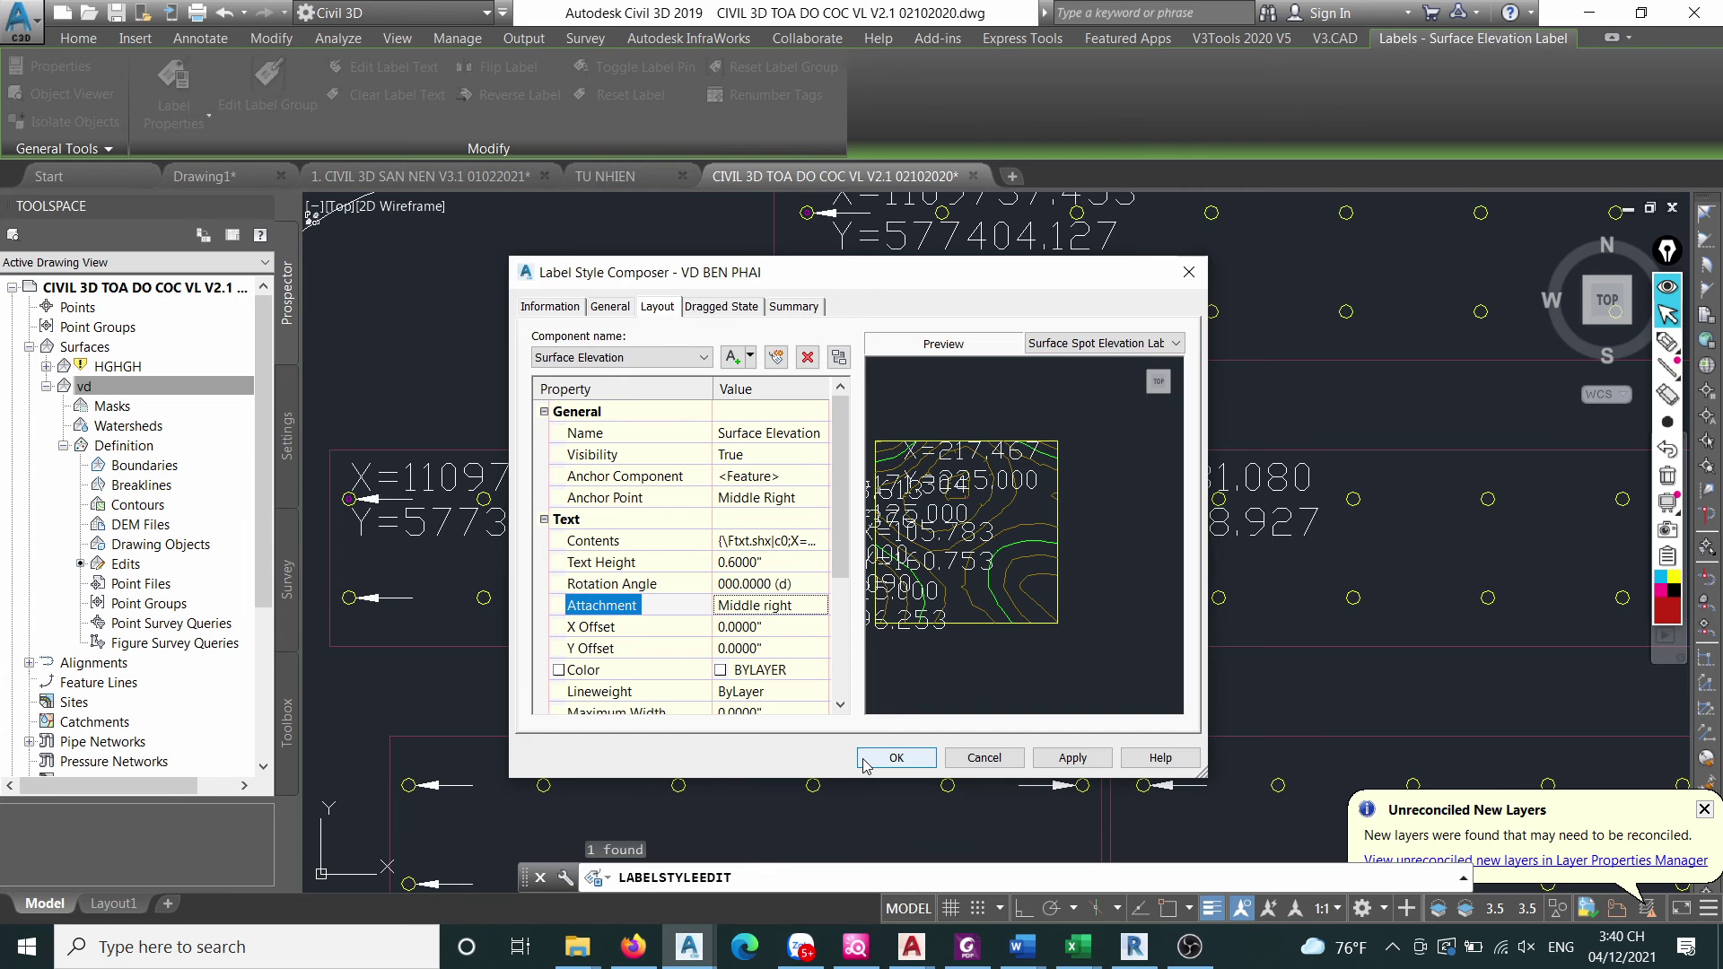
pyautogui.click(896, 759)
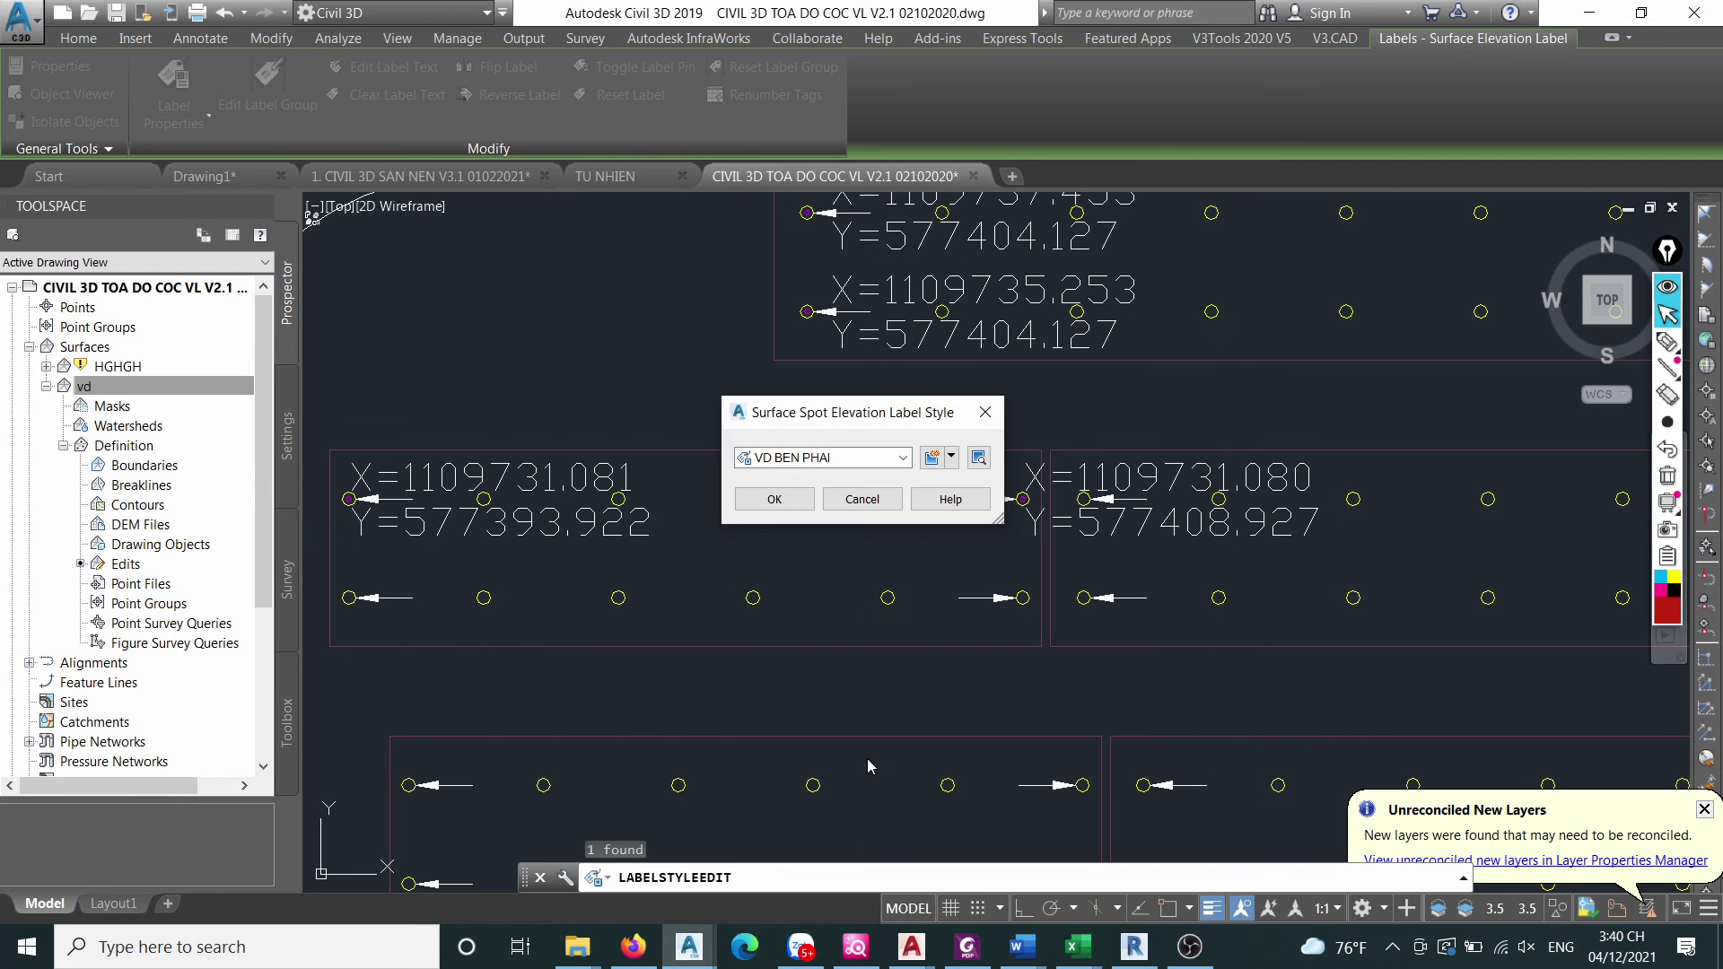
pyautogui.click(771, 504)
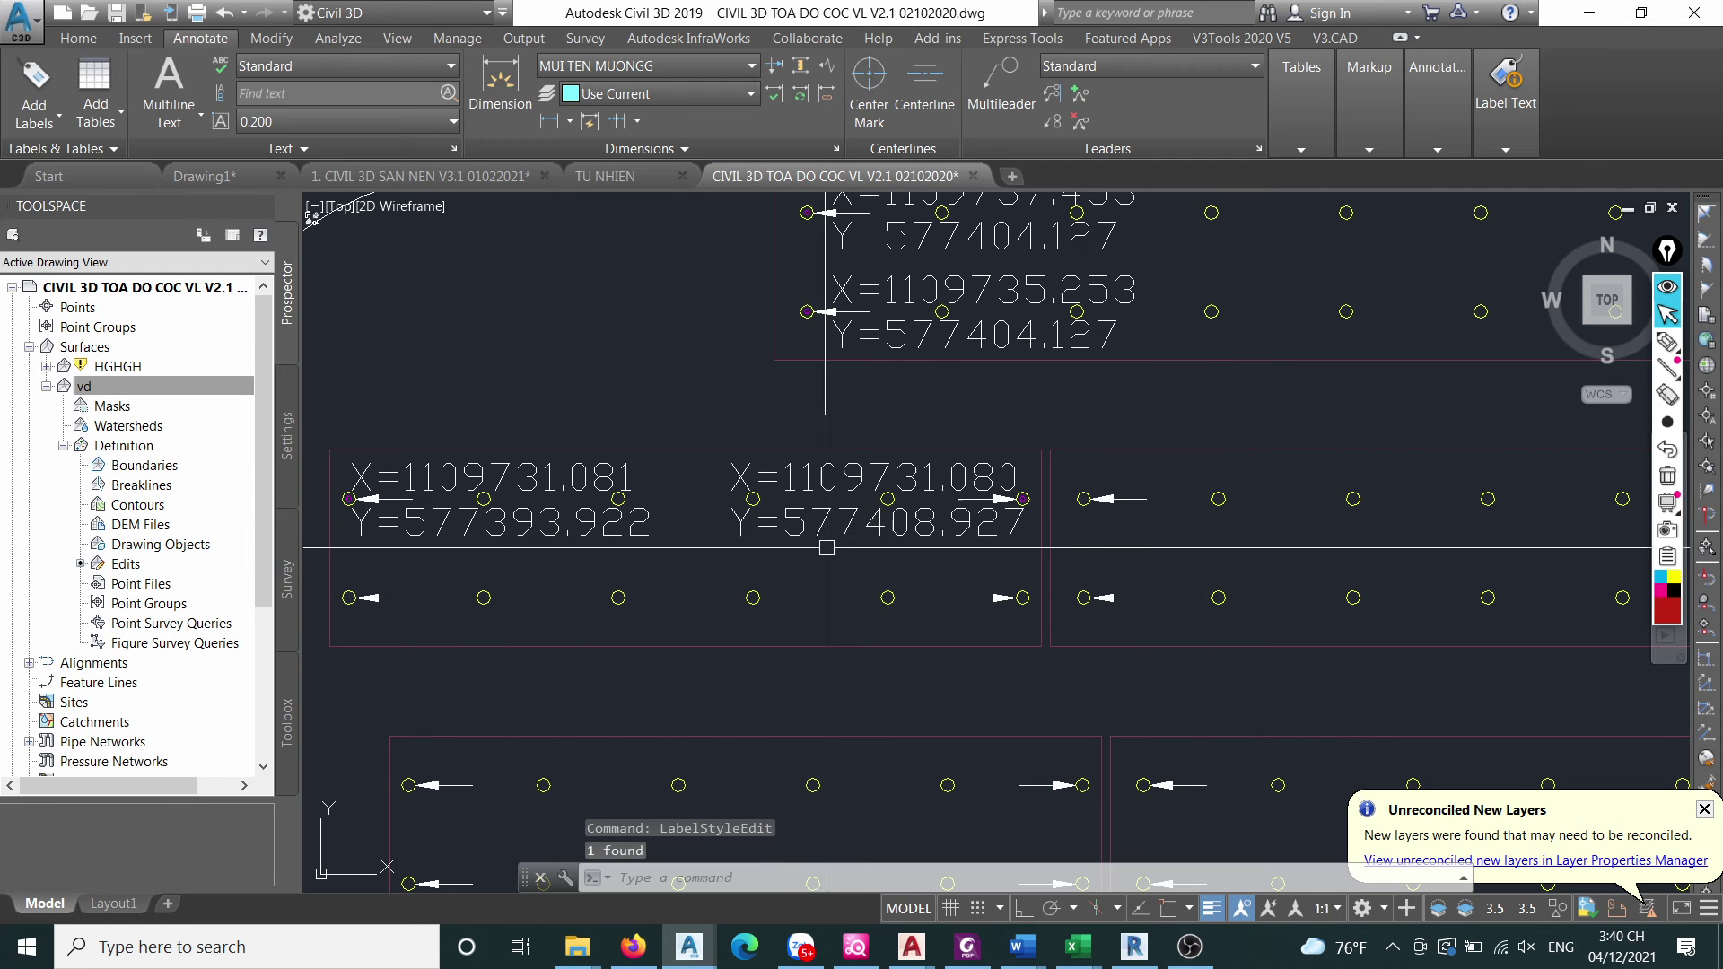
# Erase the four coordinate labels at both ends of the first panel in the uppermost panel row.
pyautogui.scroll(-2, 940, 530)
pyautogui.scroll(4, 942, 530)
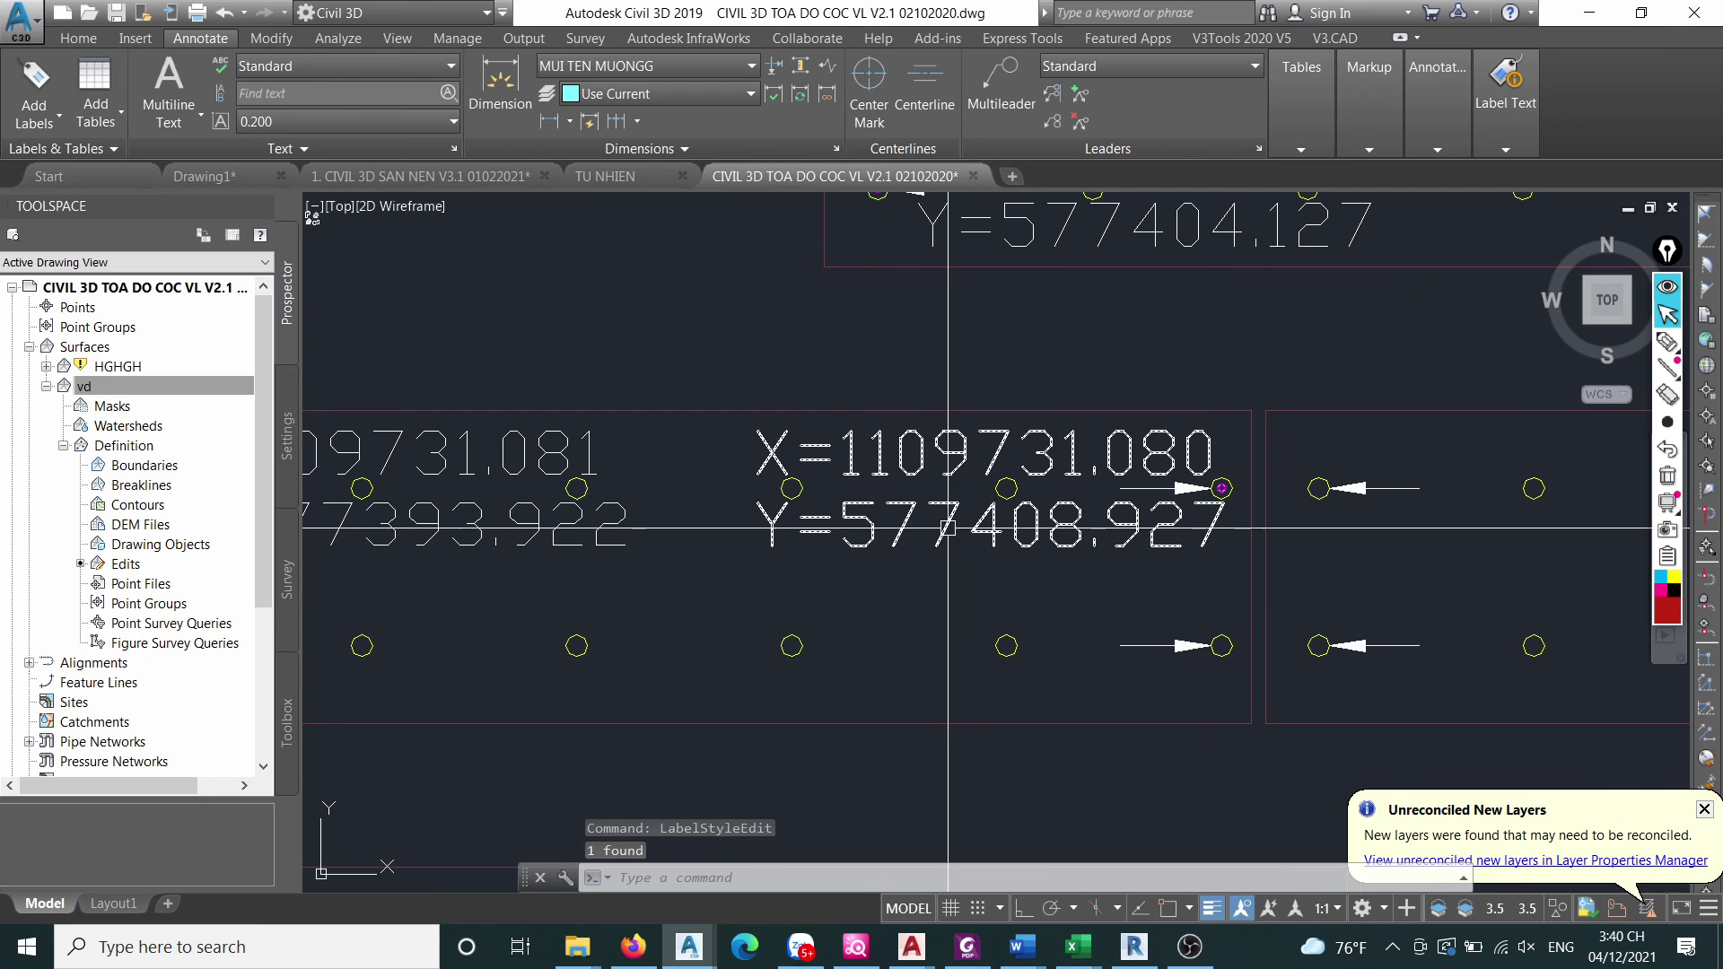
pyautogui.scroll(-2, 948, 529)
pyautogui.scroll(-3, 792, 499)
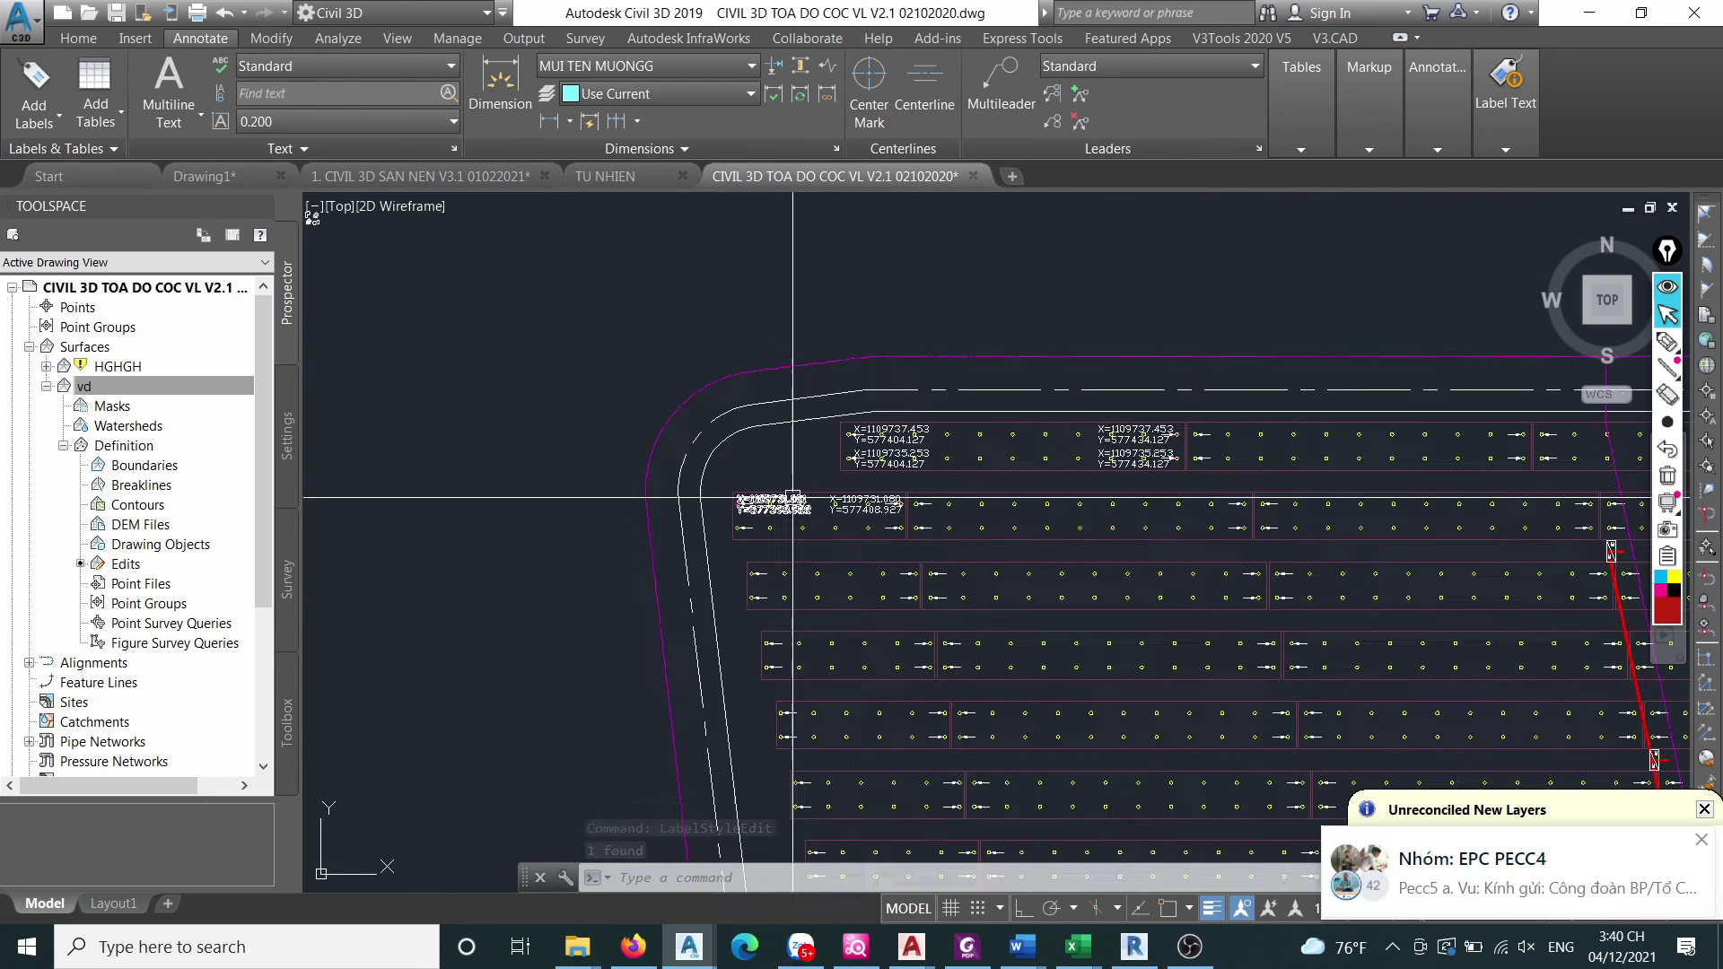
pyautogui.scroll(5, 791, 499)
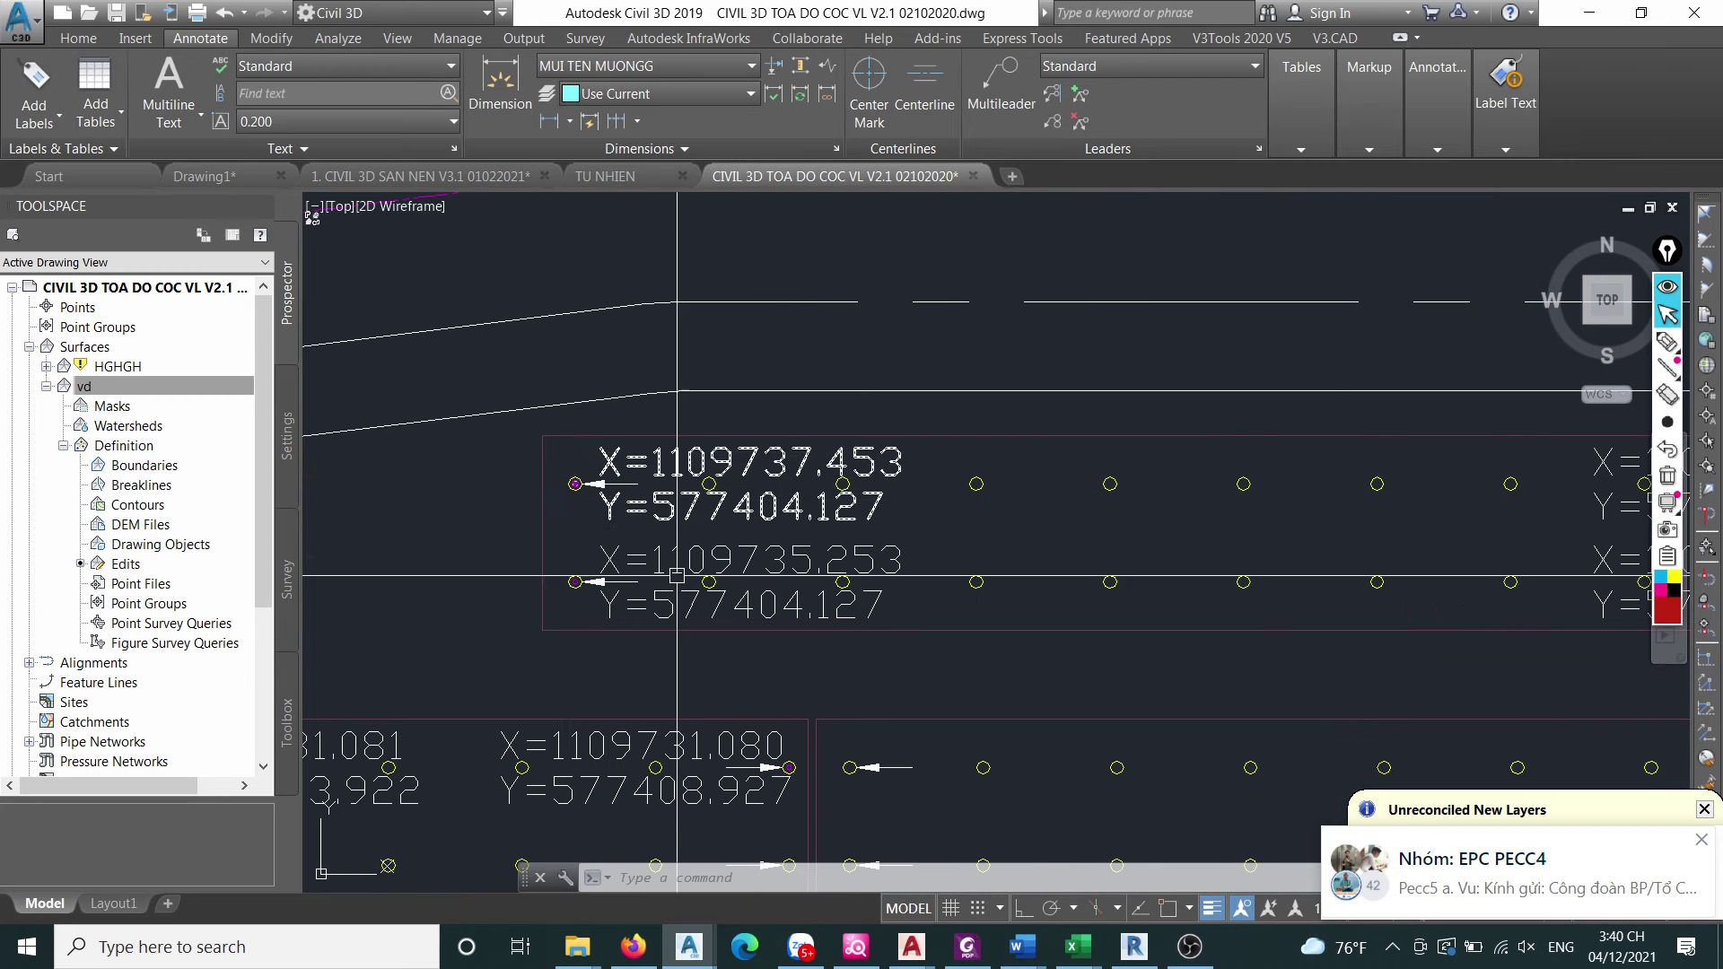
pyautogui.click(569, 662)
pyautogui.scroll(-2, 569, 662)
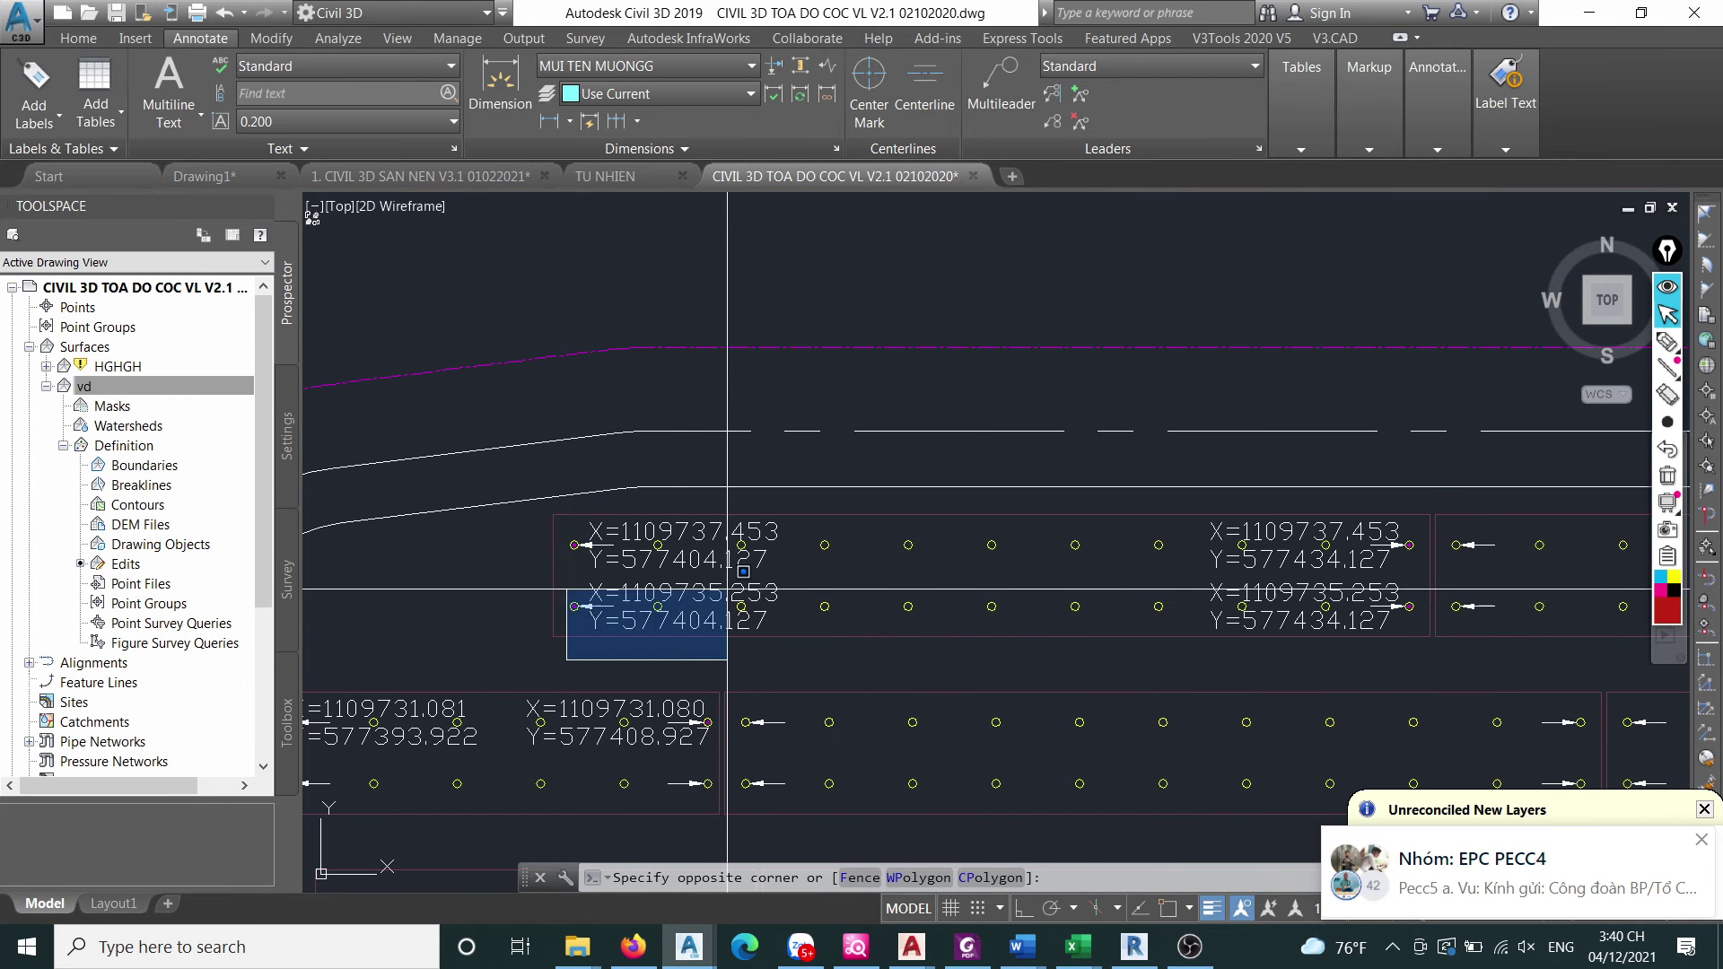
pyautogui.click(1420, 508)
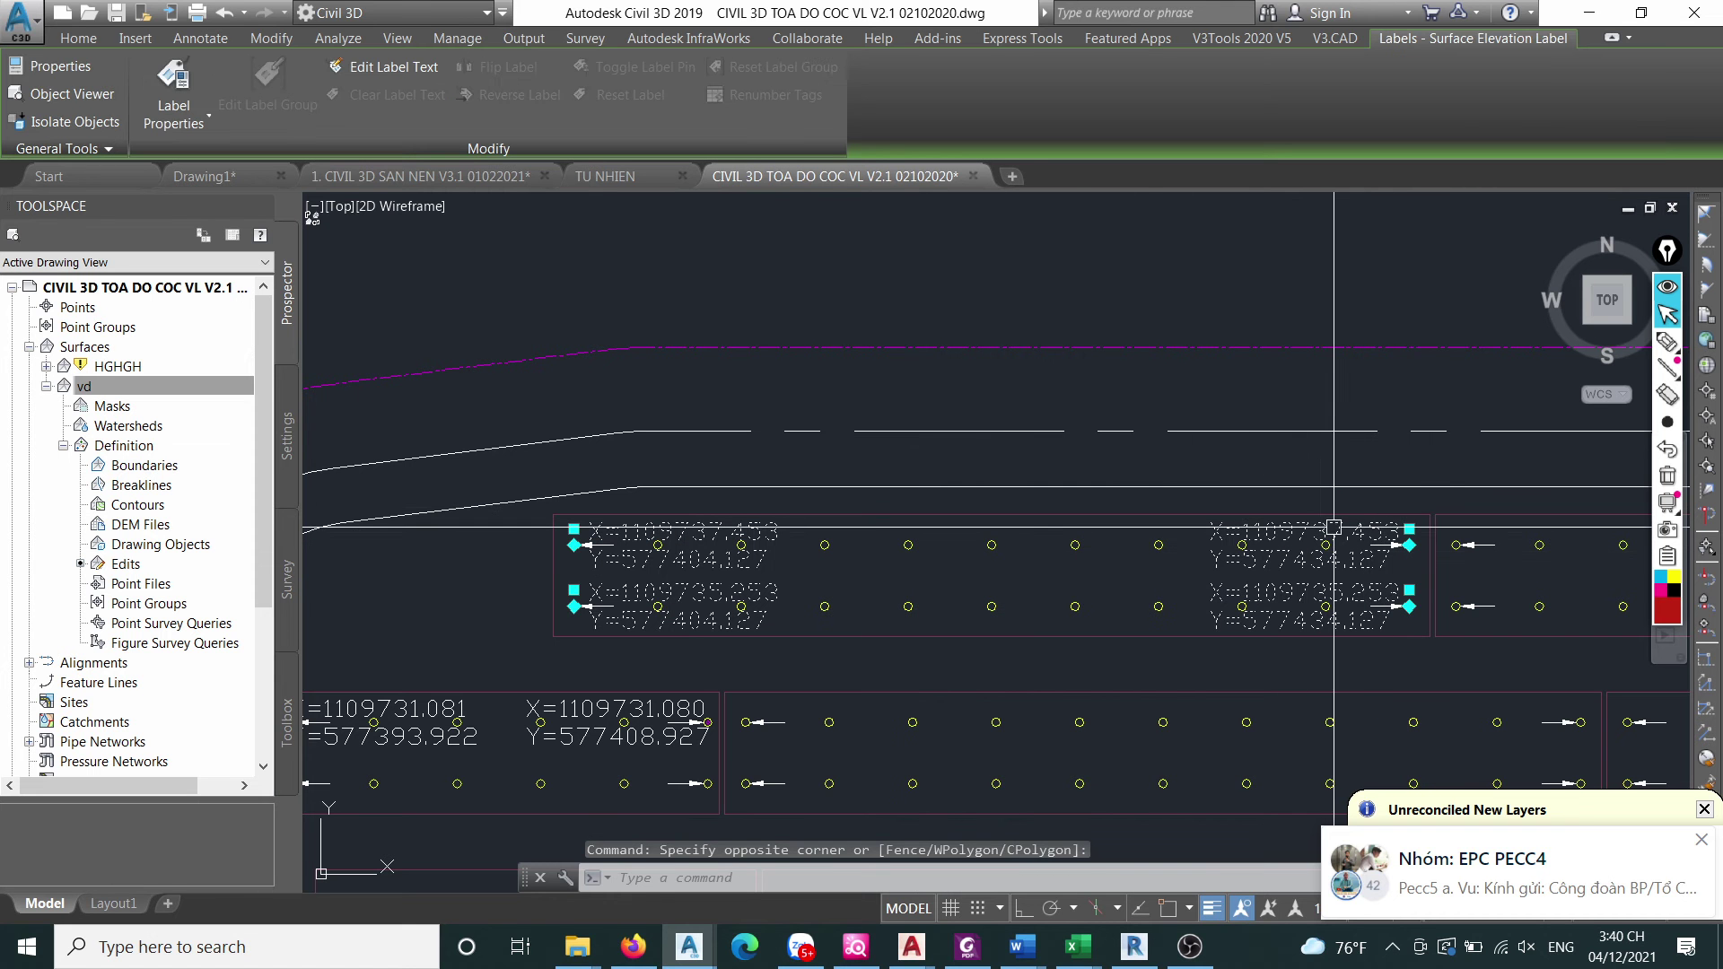
pyautogui.write('e')
pyautogui.press('Return')
# Edit the first pile label's VD BEN TRAI style, set the Surface Elevation text's X offset to 0.5 and accept the change.
pyautogui.scroll(3, 959, 531)
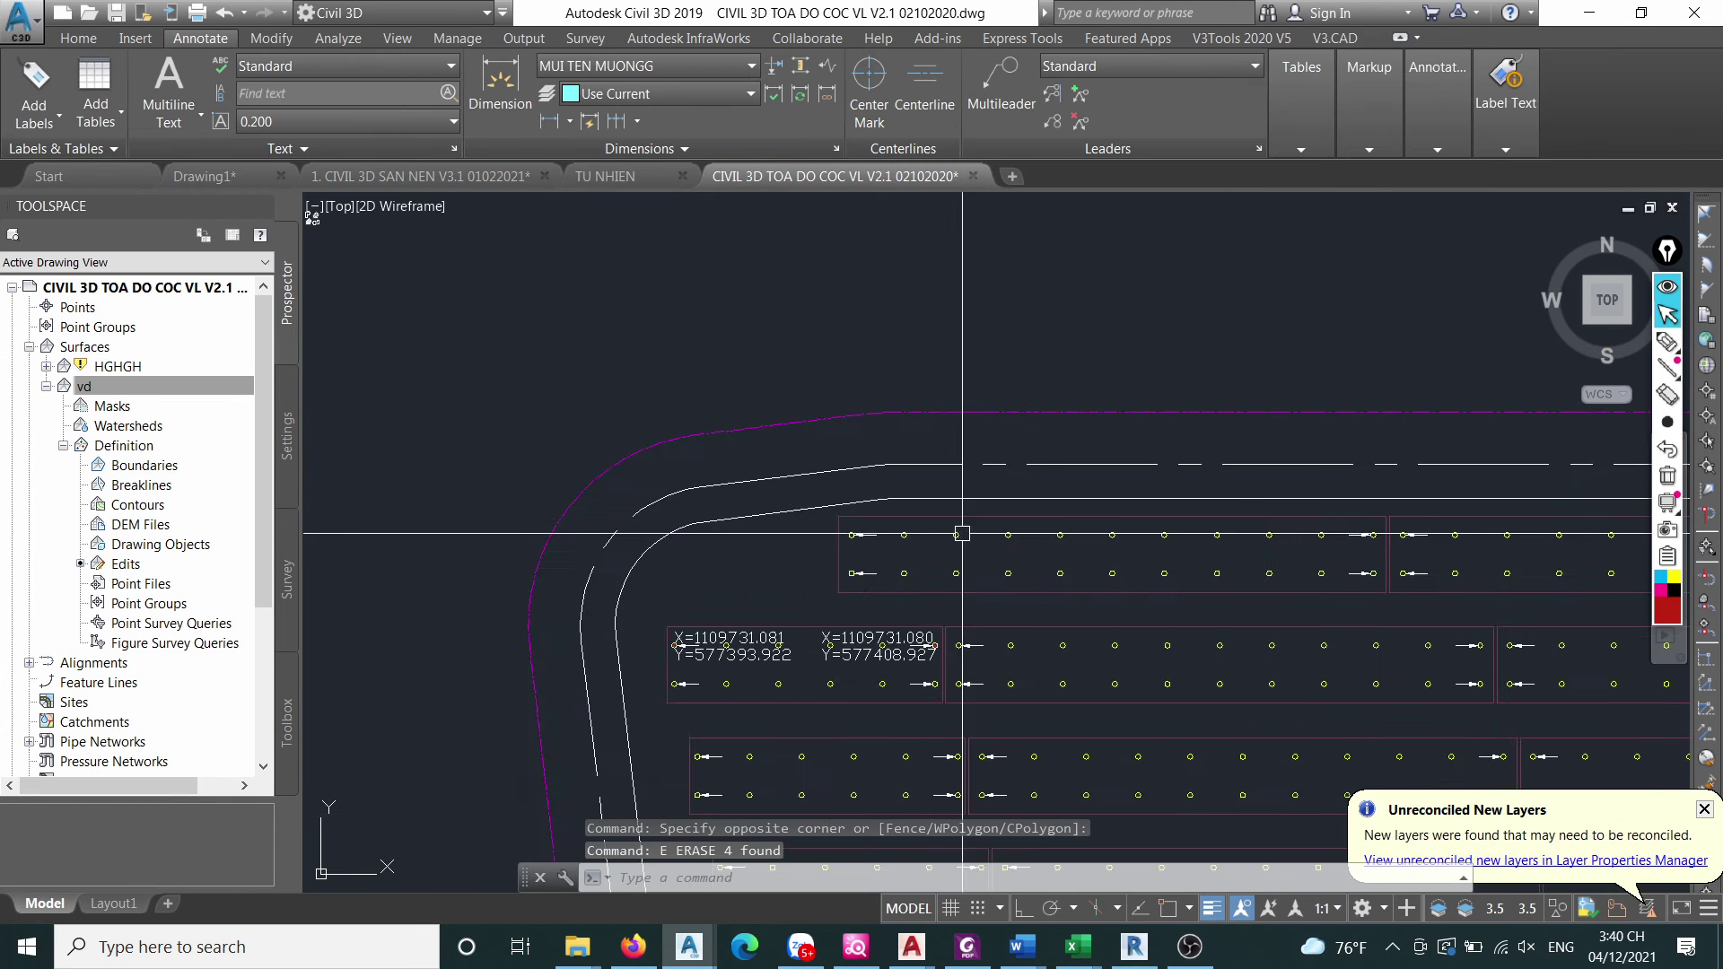
pyautogui.scroll(2, 692, 653)
pyautogui.click(719, 565)
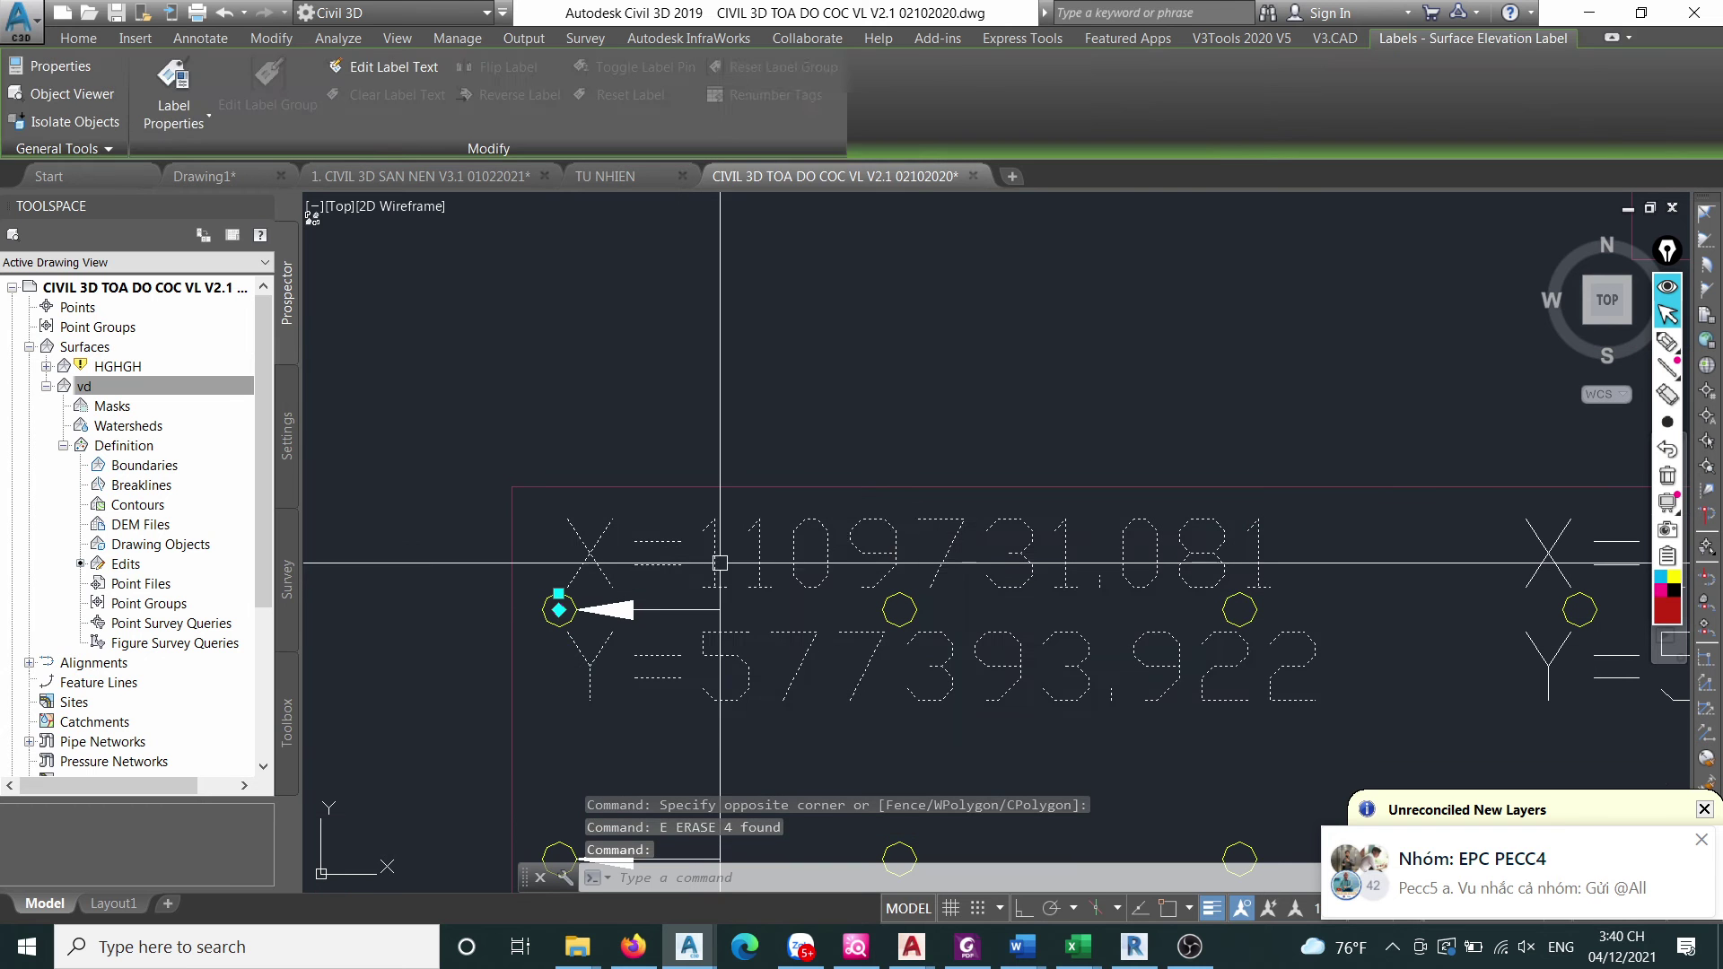
pyautogui.rightClick(724, 563)
pyautogui.click(811, 345)
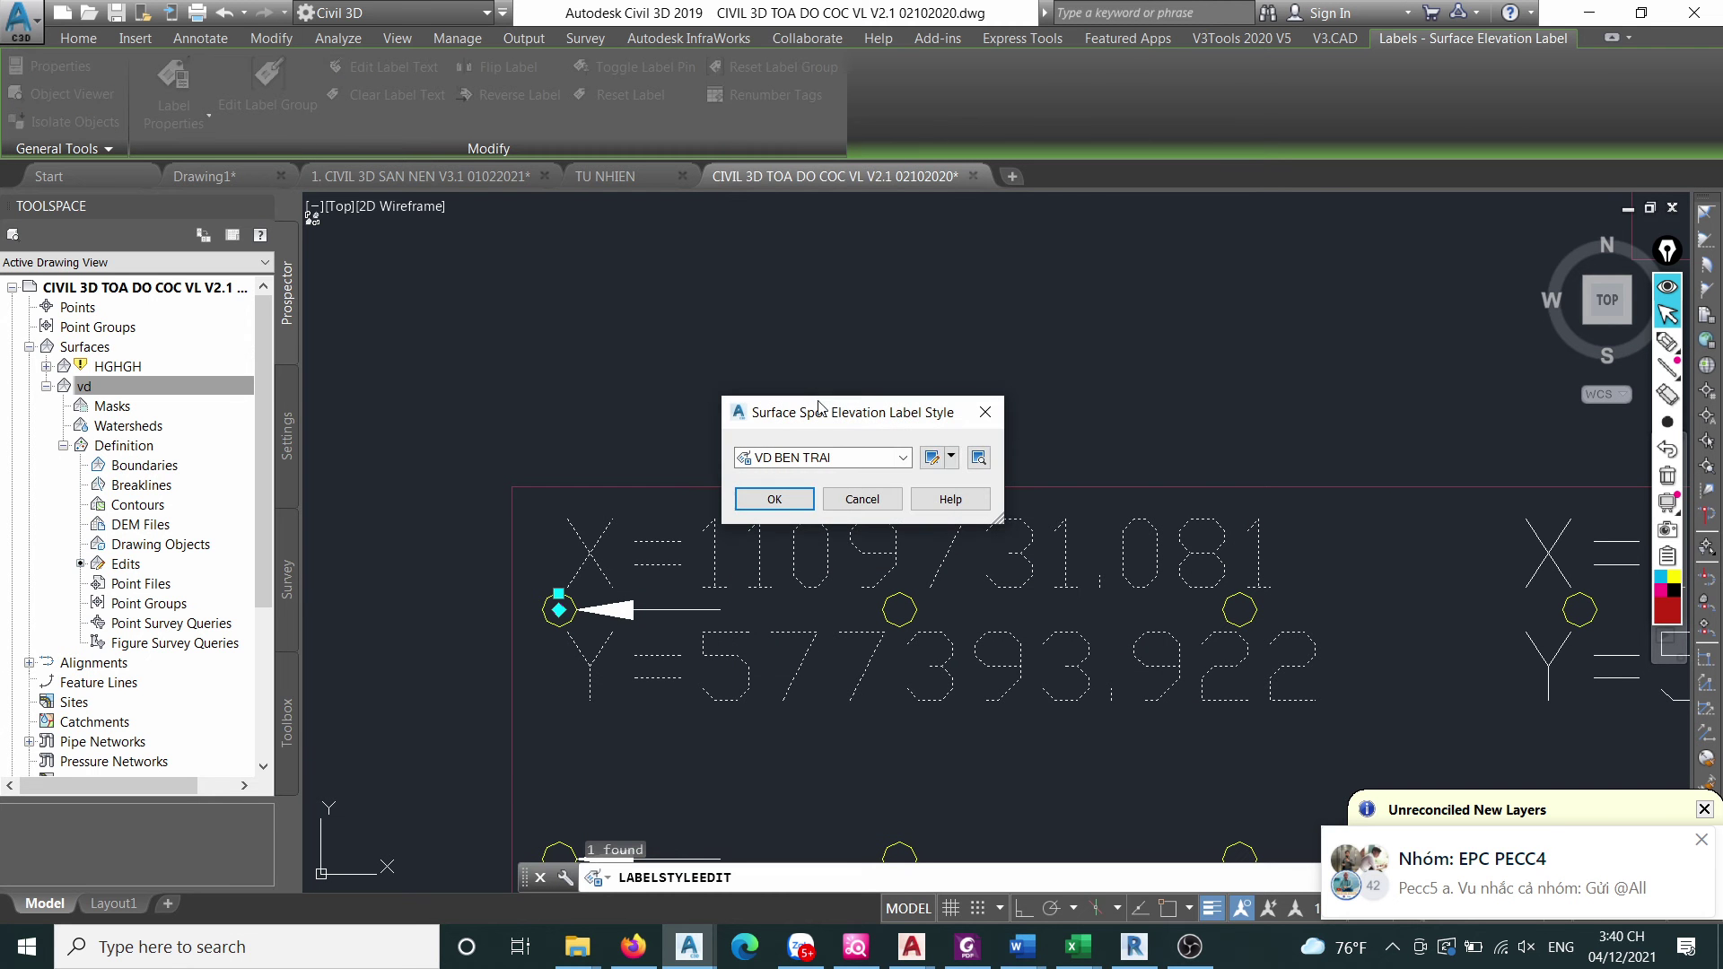
pyautogui.click(932, 458)
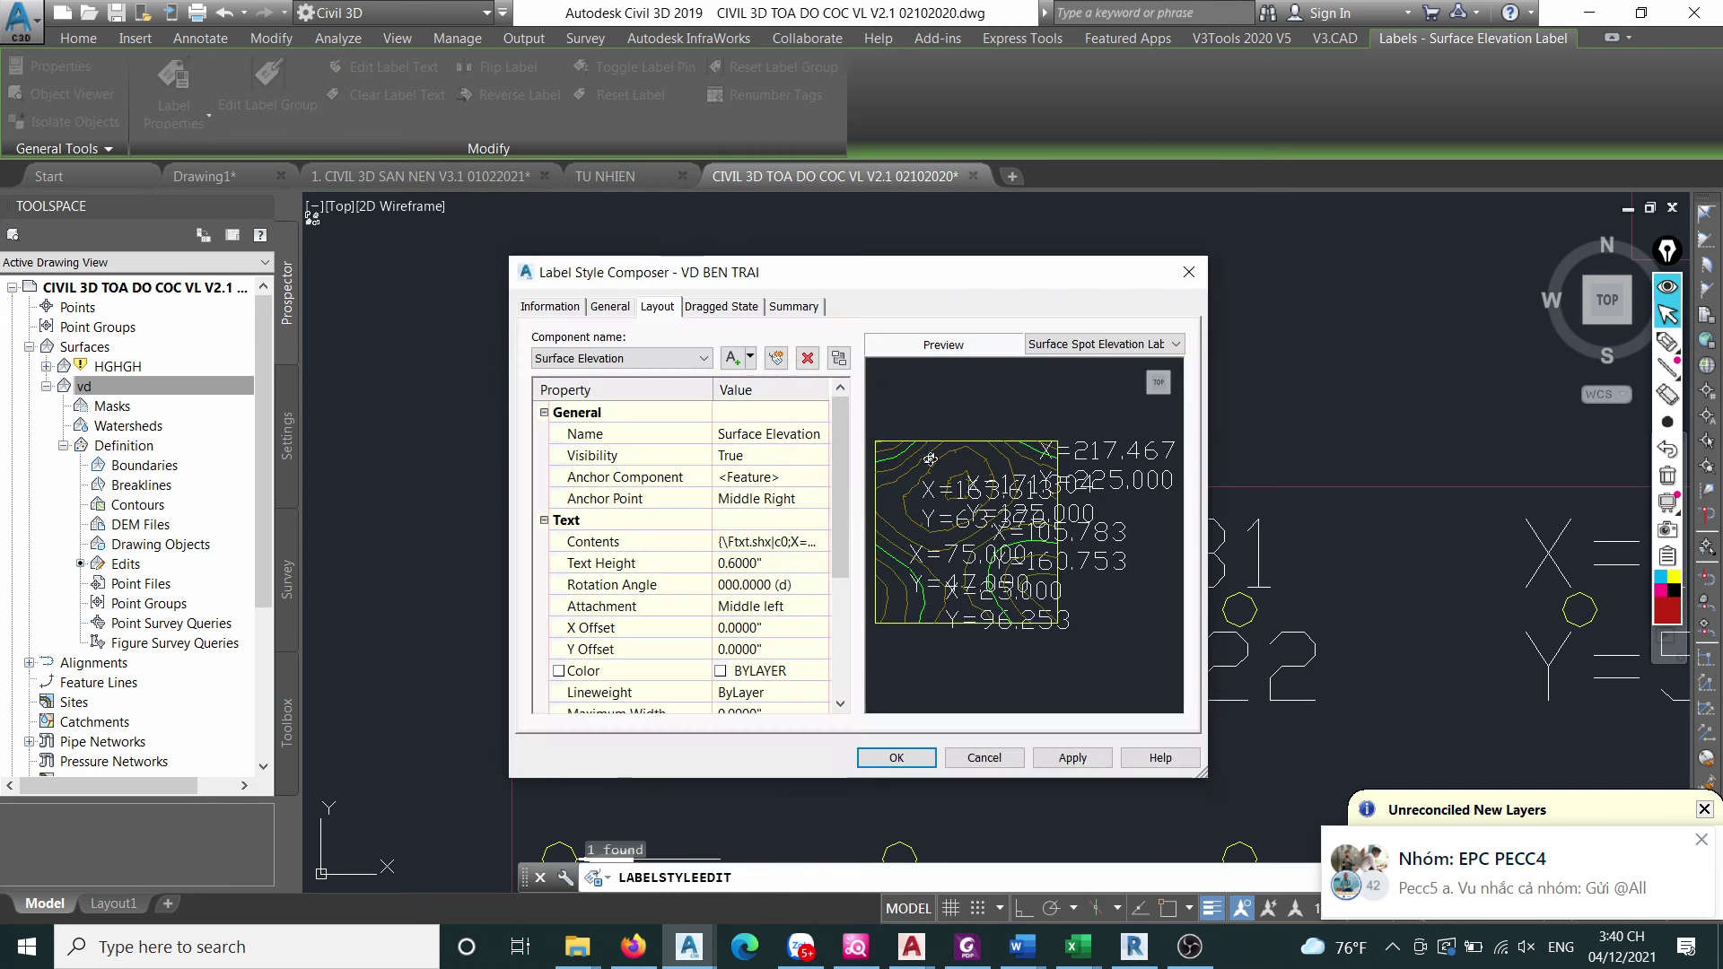
pyautogui.click(763, 627)
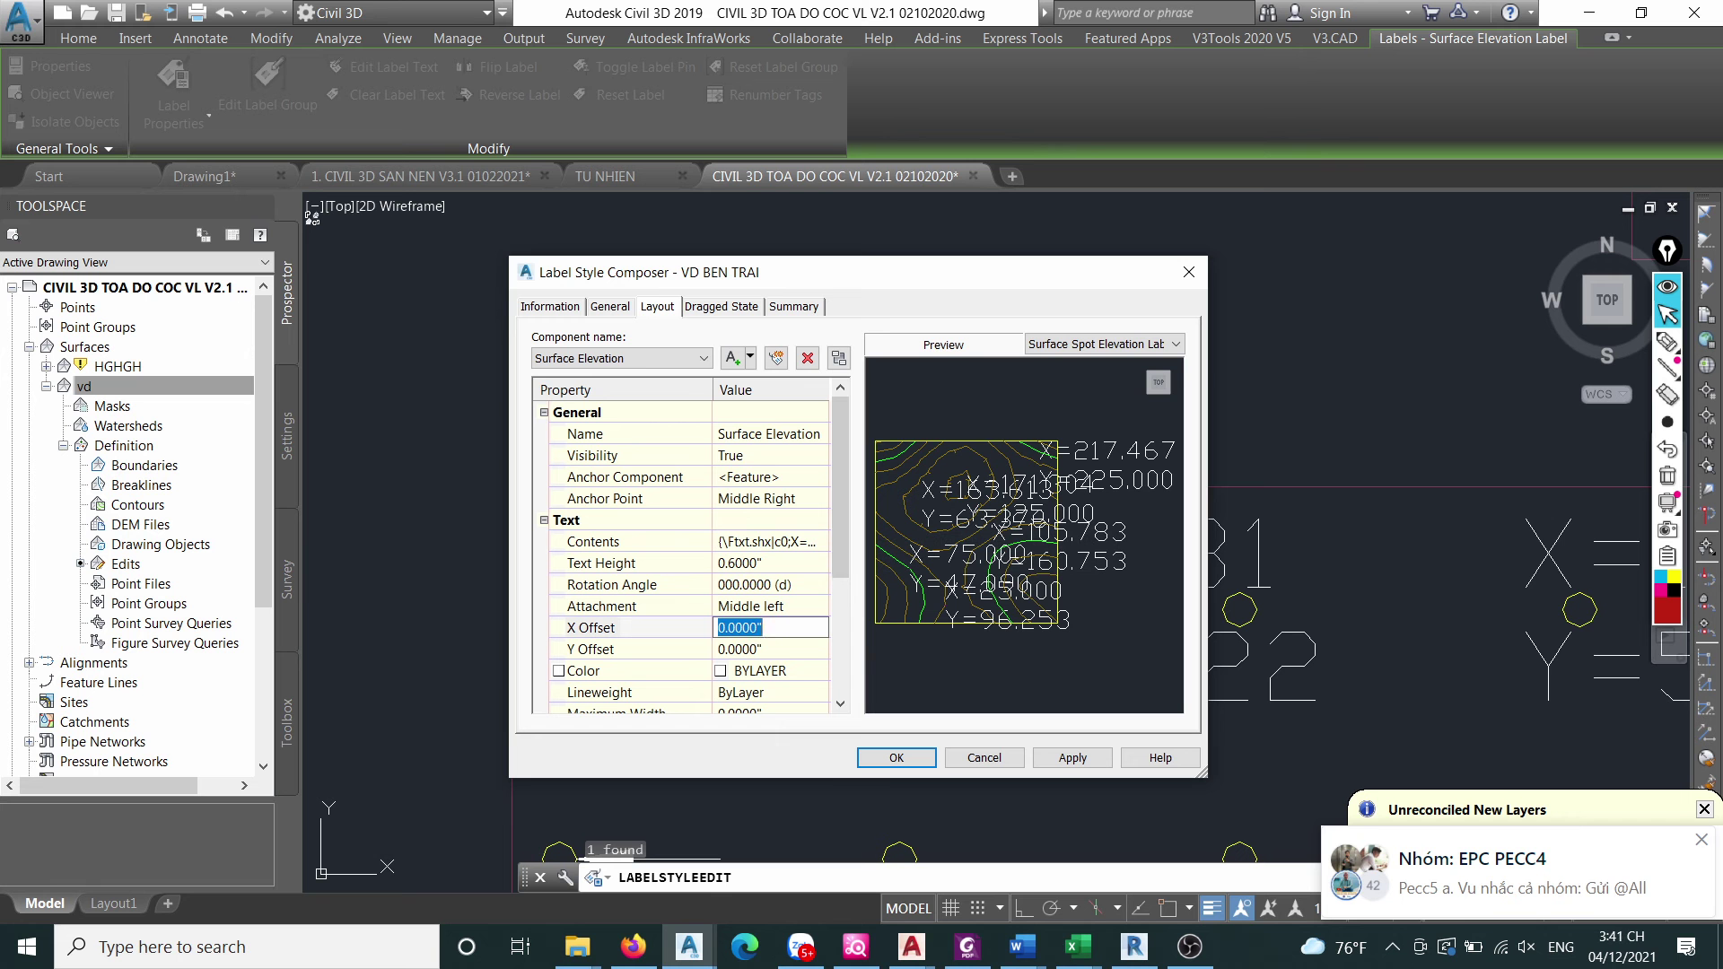
pyautogui.write('0.5')
pyautogui.click(892, 756)
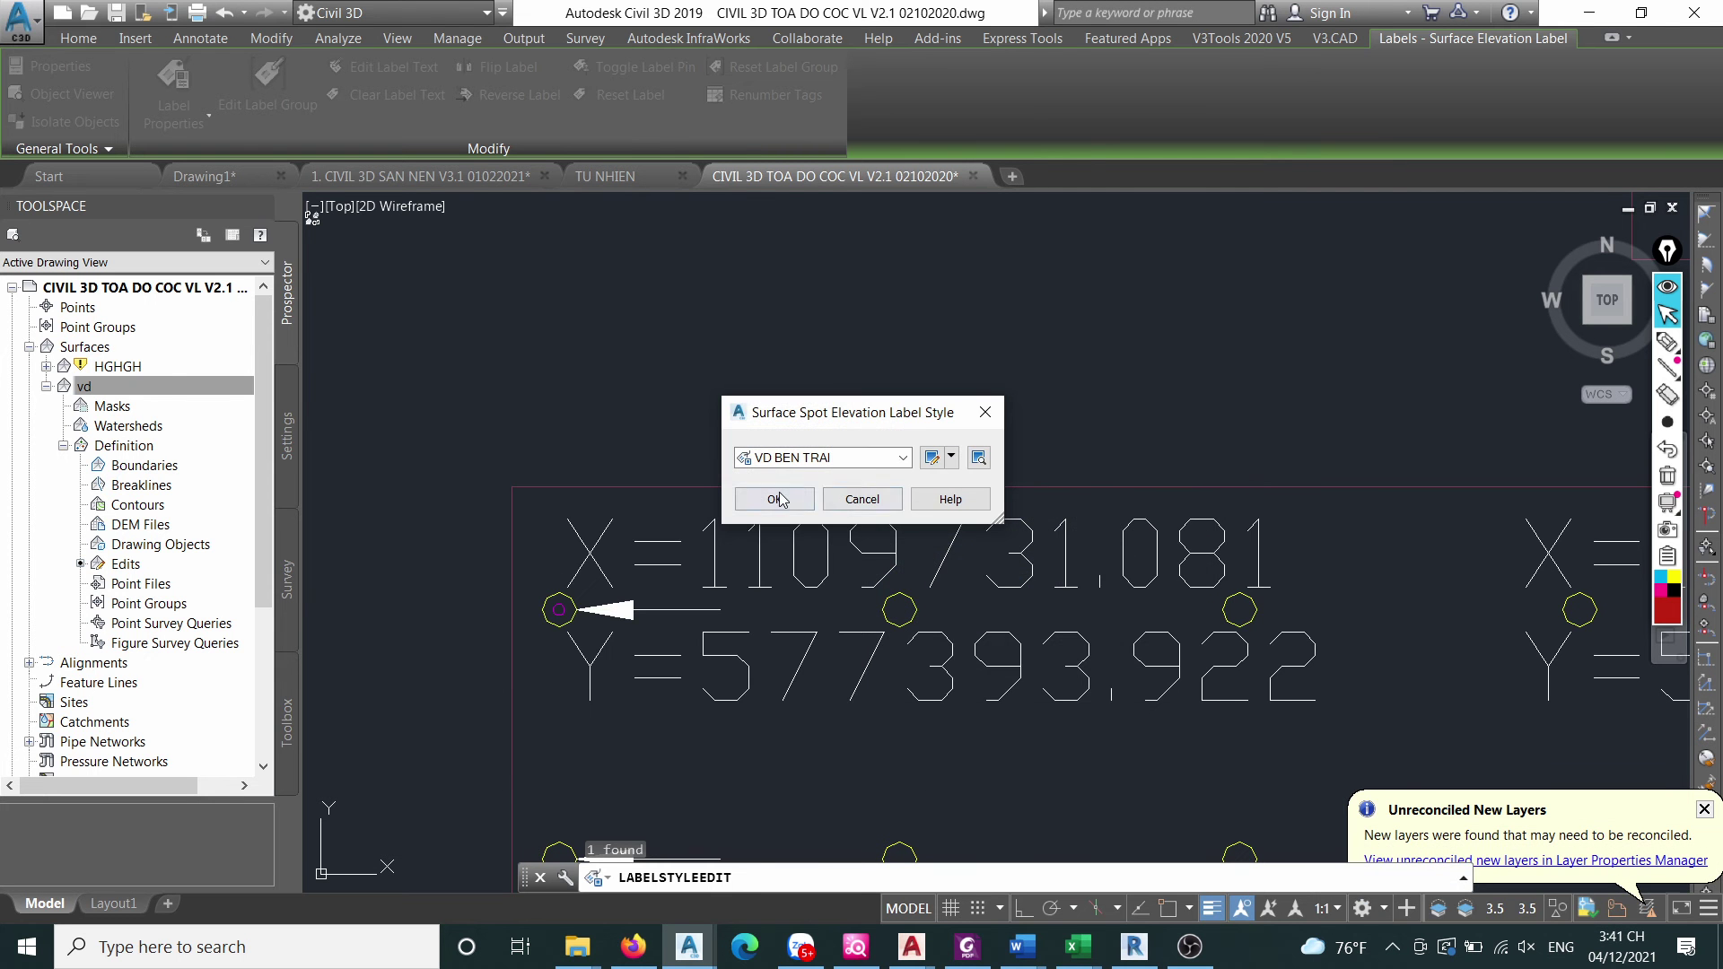
pyautogui.click(779, 499)
# Edit the last pile label's VD BEN PHAI style, set the Surface Elevation text's X offset to -0.5 and accept the change.
pyautogui.scroll(-3, 585, 521)
pyautogui.scroll(3, 974, 553)
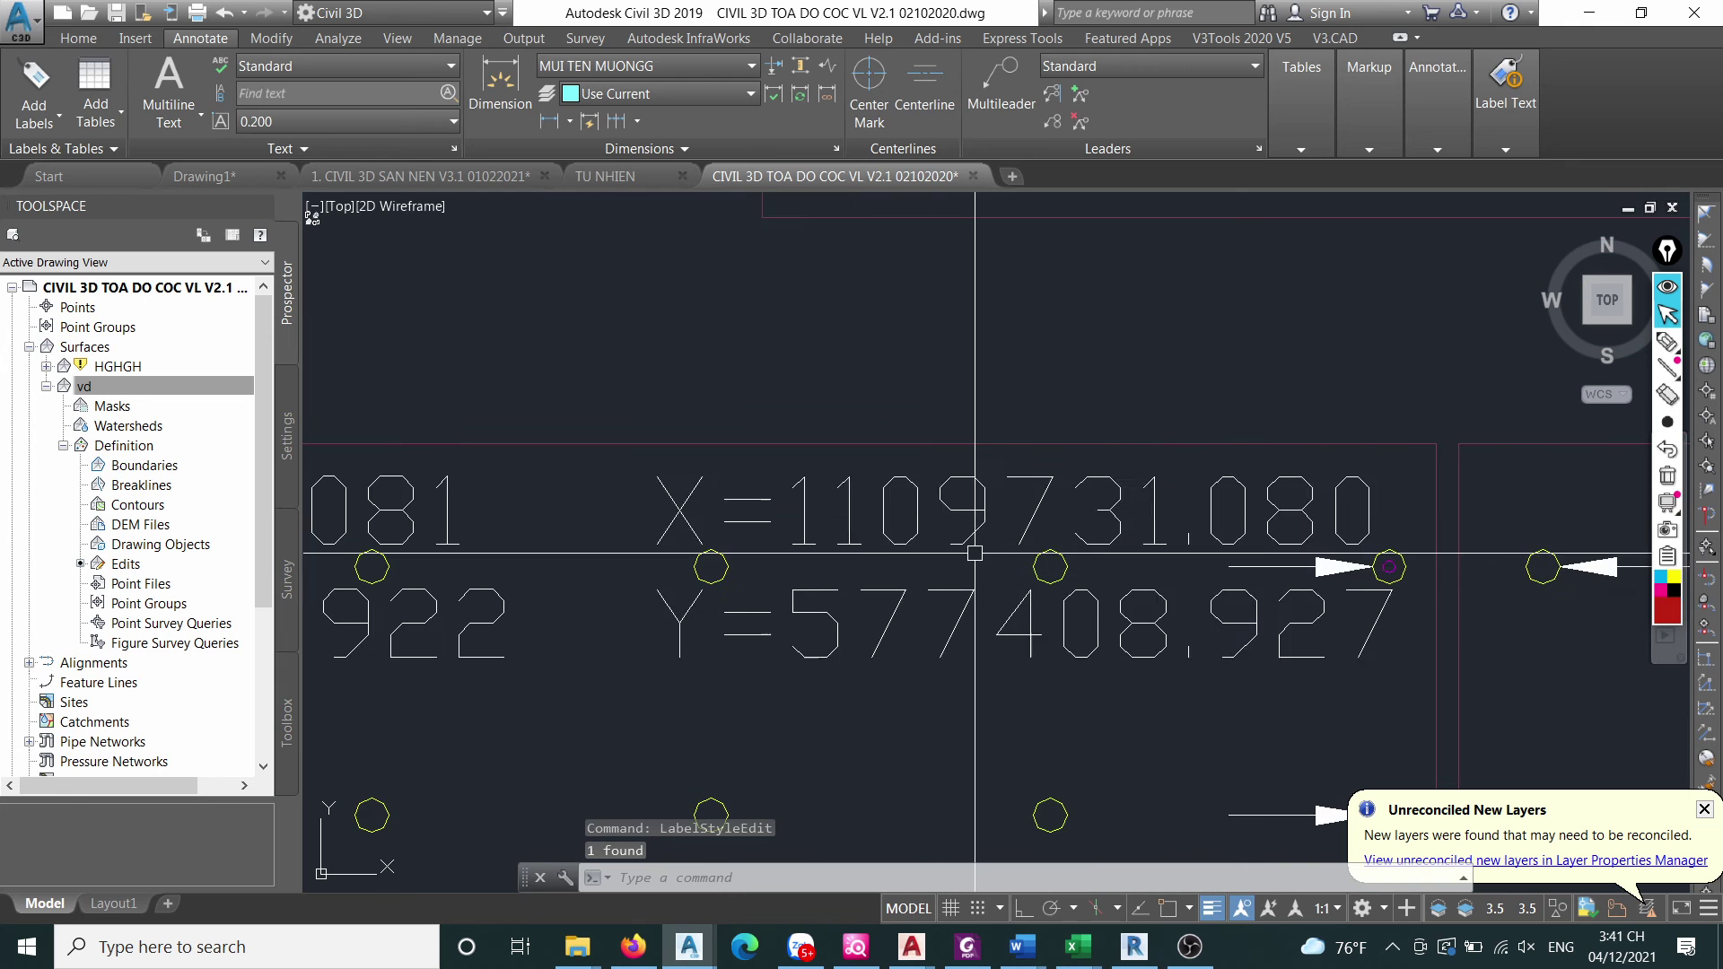
pyautogui.click(975, 553)
pyautogui.rightClick(978, 556)
pyautogui.click(1089, 705)
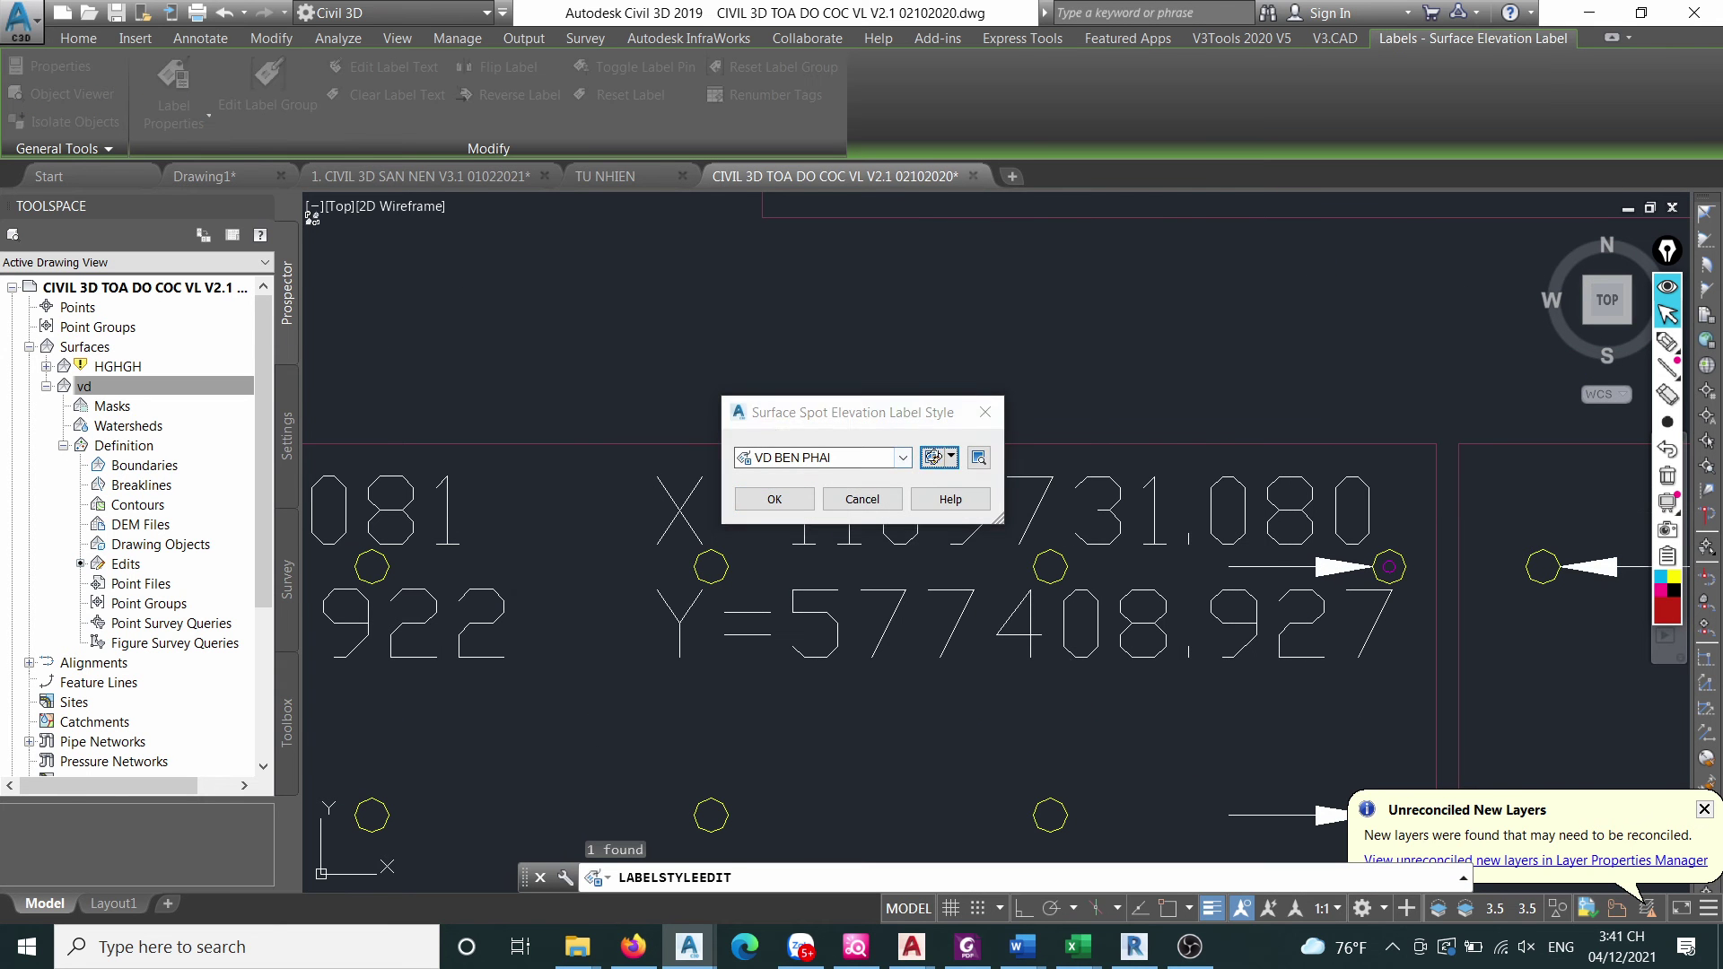
pyautogui.click(933, 457)
pyautogui.click(758, 631)
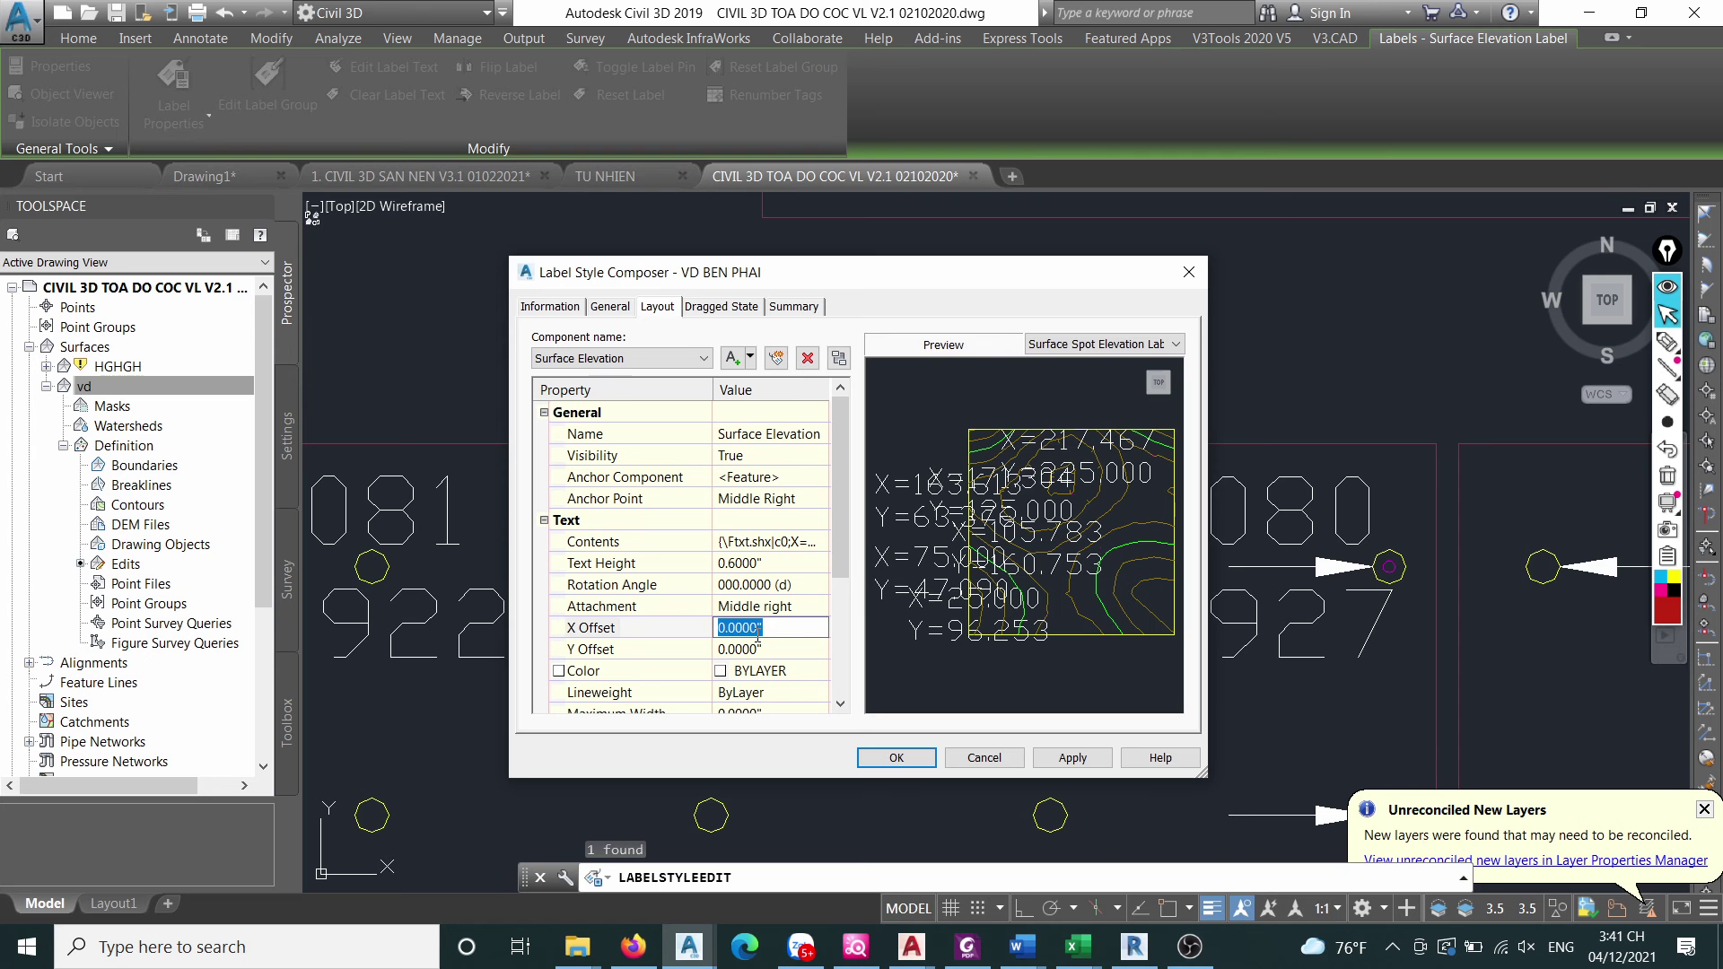
pyautogui.write('-0.5')
pyautogui.click(878, 757)
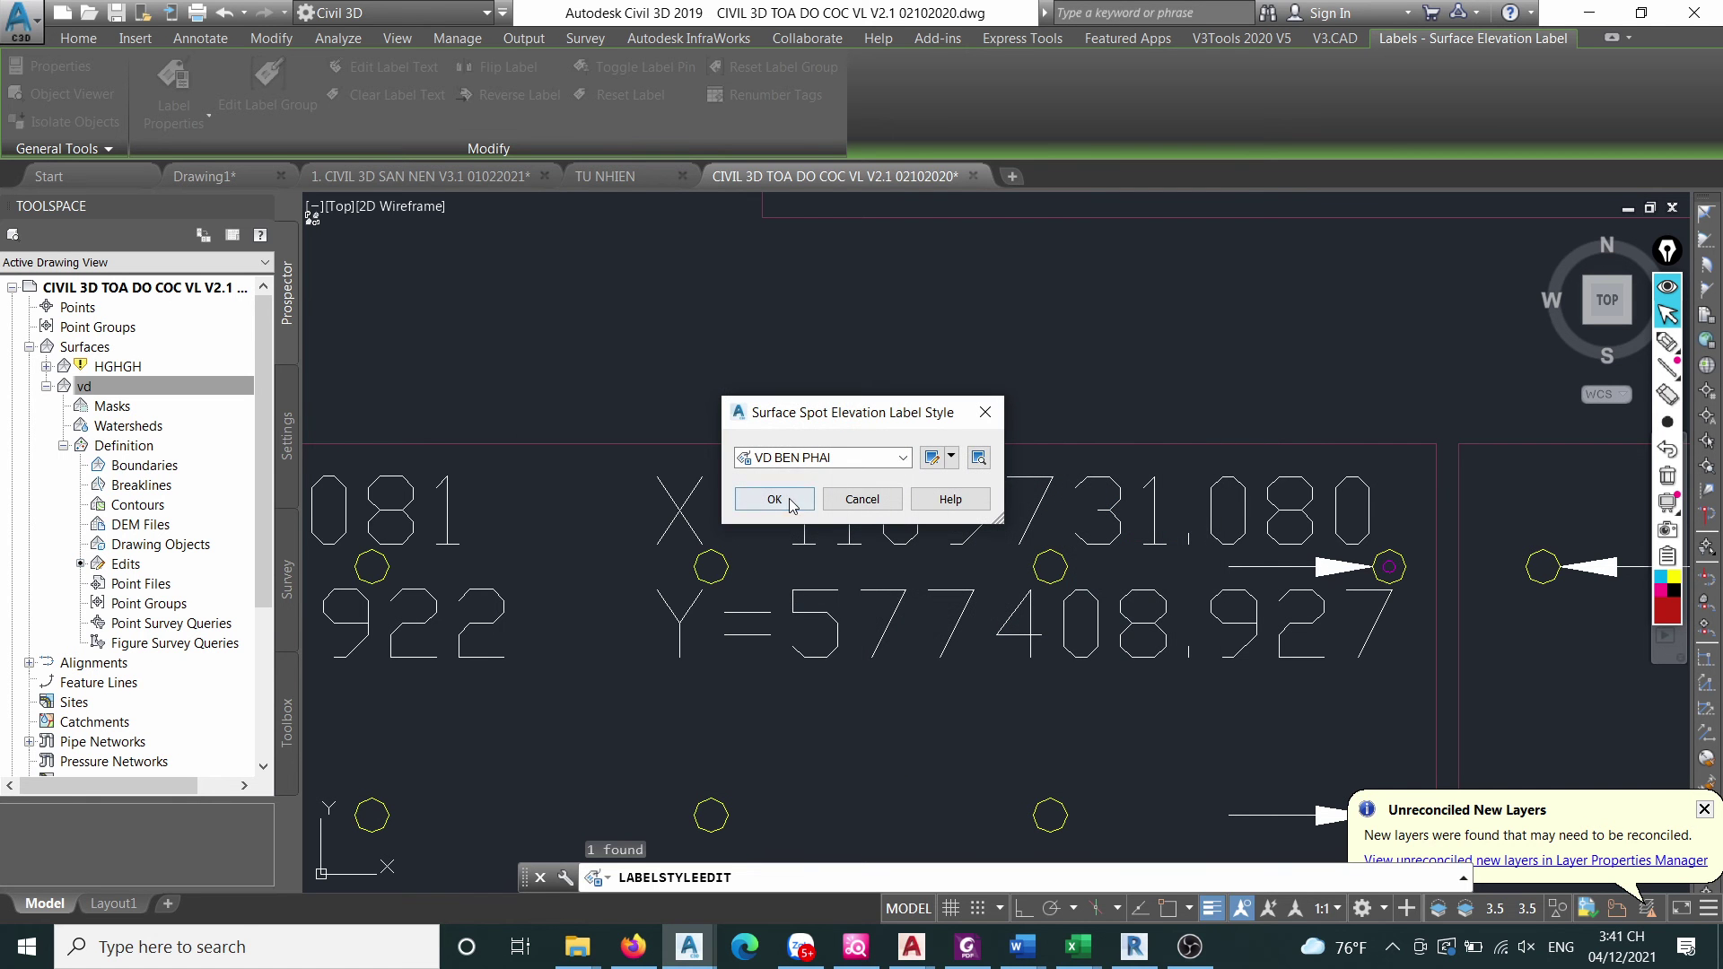
pyautogui.click(787, 499)
pyautogui.scroll(-4, 789, 497)
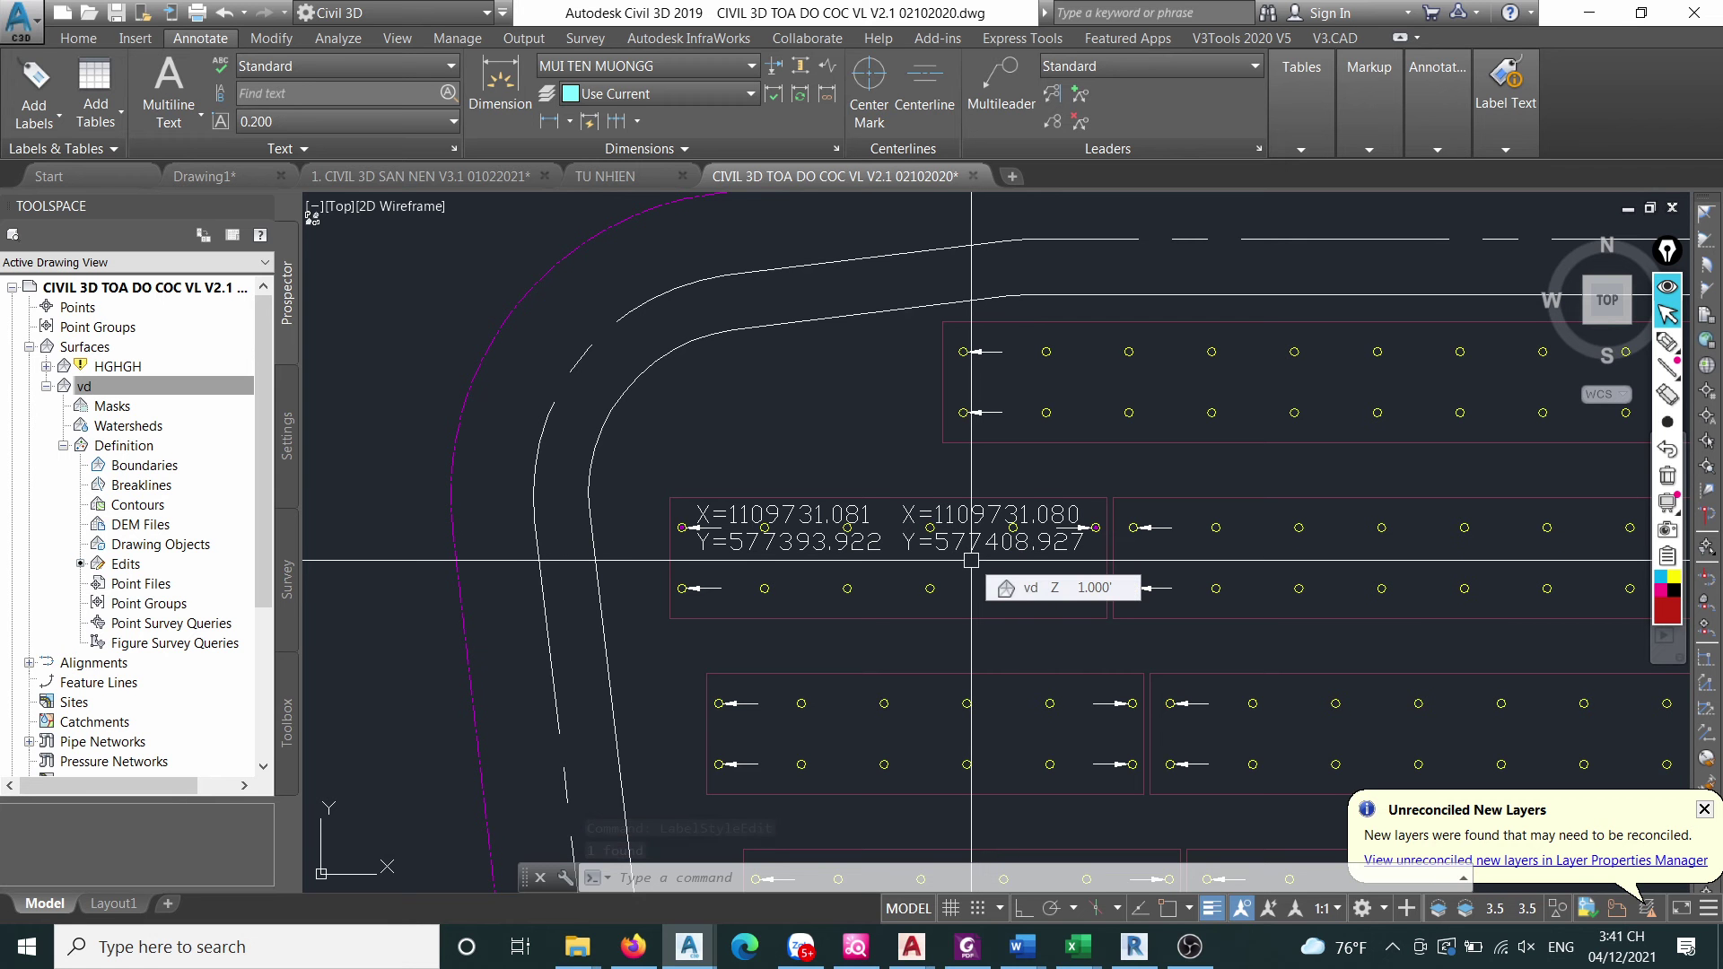
# Switch to the Word notes and add item 4: "Copy các tọa độ này ra, số liệu tọa độ sẽ tự động nhảy theo vị trí".
pyautogui.hotkey('ctrl', 'a')
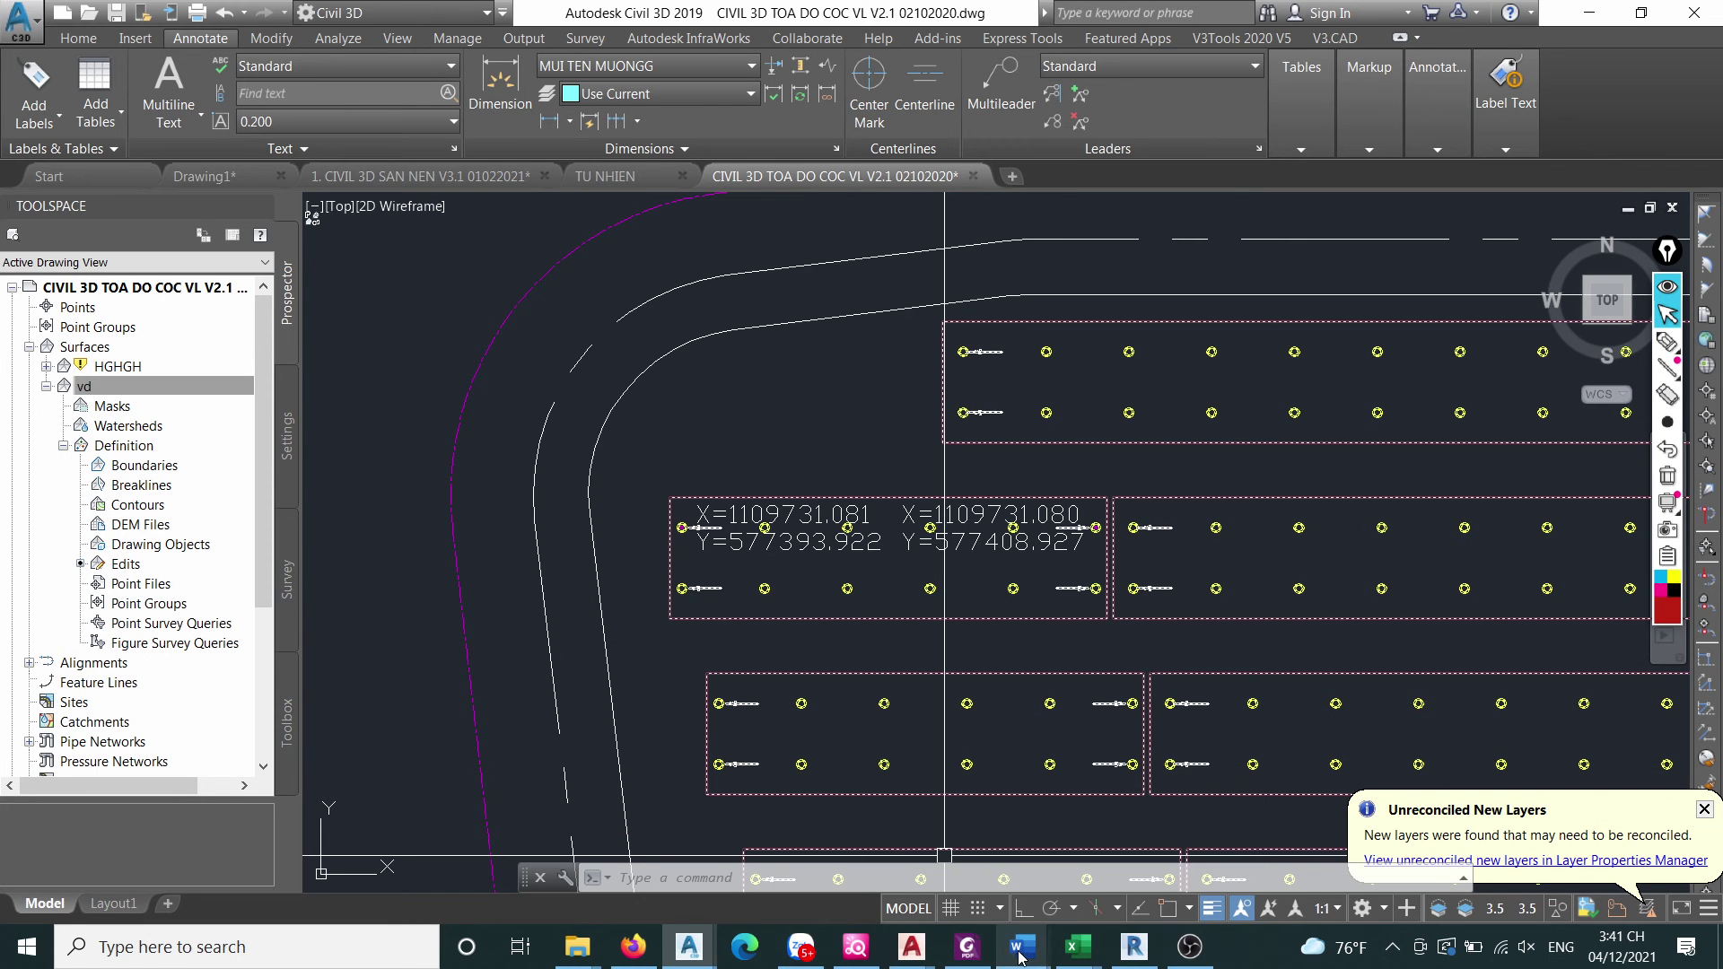
pyautogui.moveTo(1020, 953)
pyautogui.click(1104, 881)
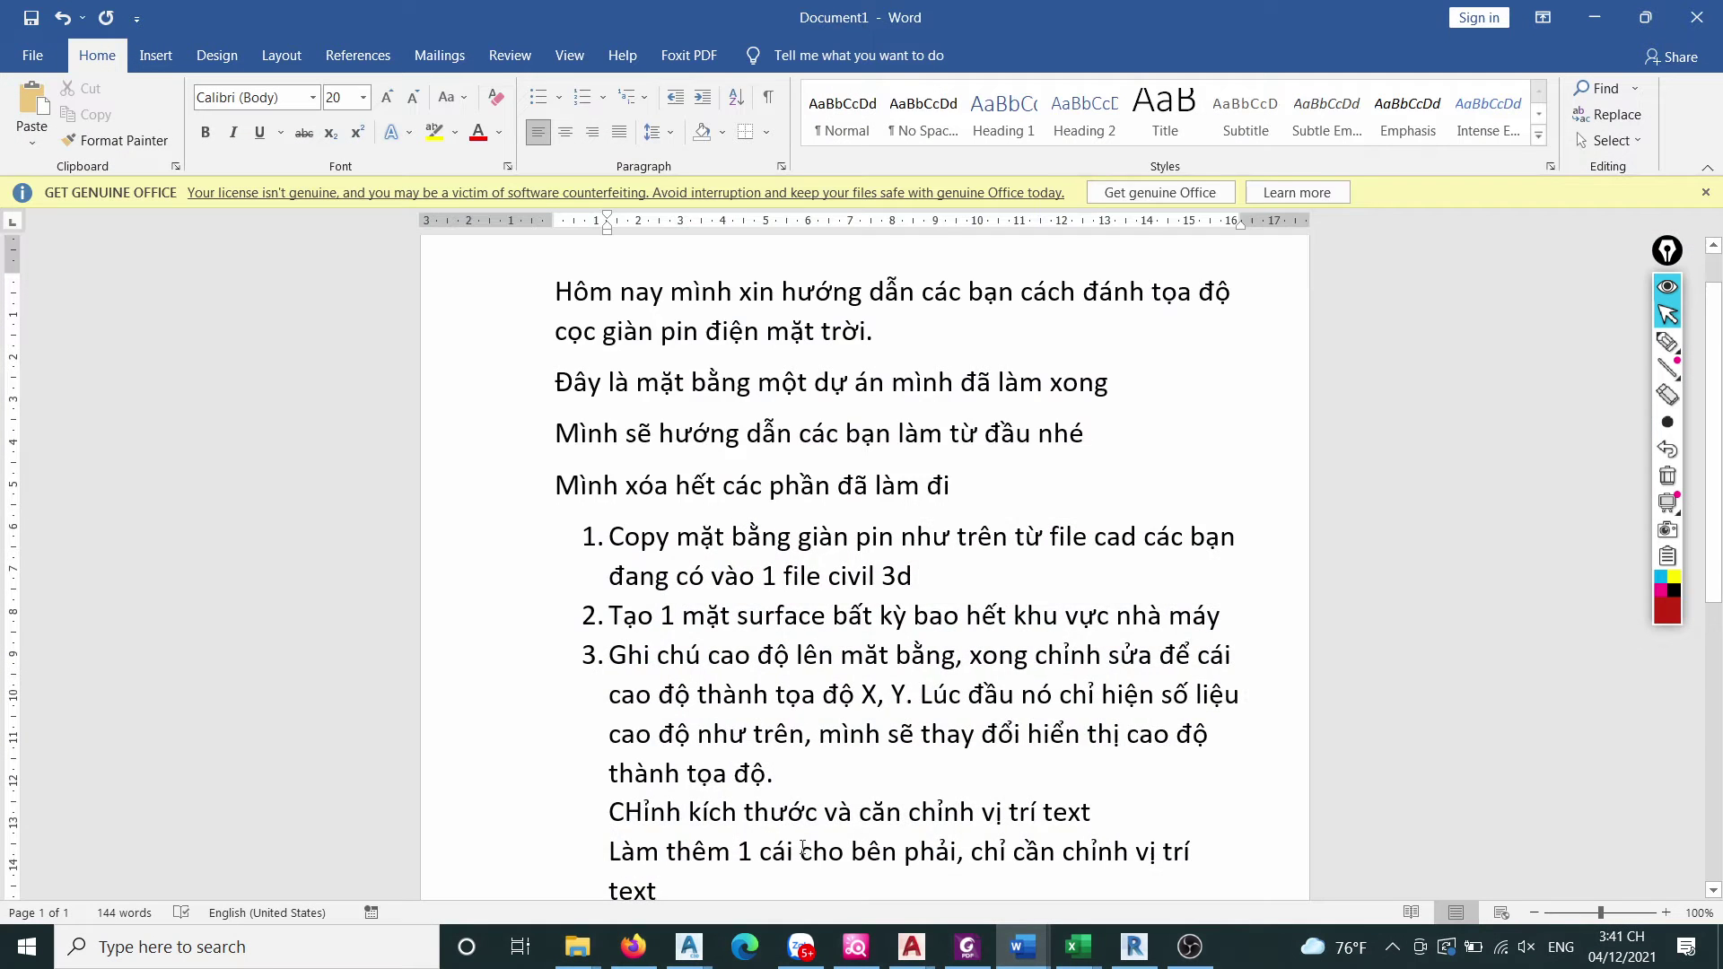
pyautogui.scroll(-2, 803, 848)
pyautogui.click(799, 725)
pyautogui.press('Return')
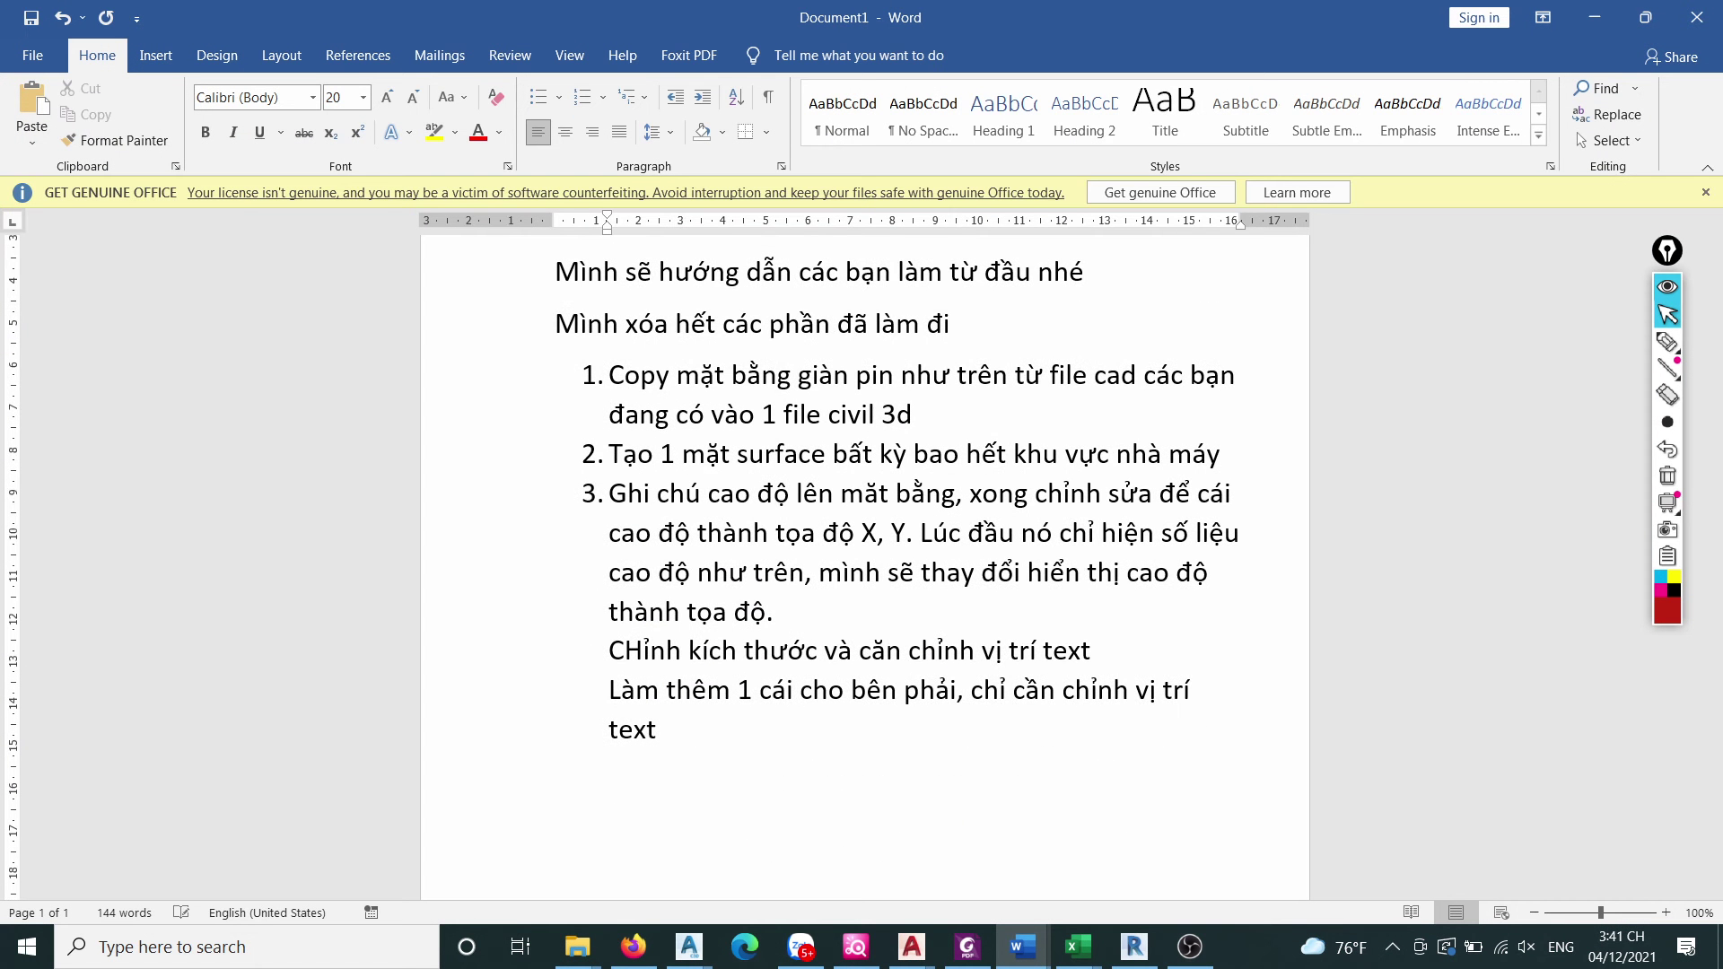
pyautogui.write('4. ')
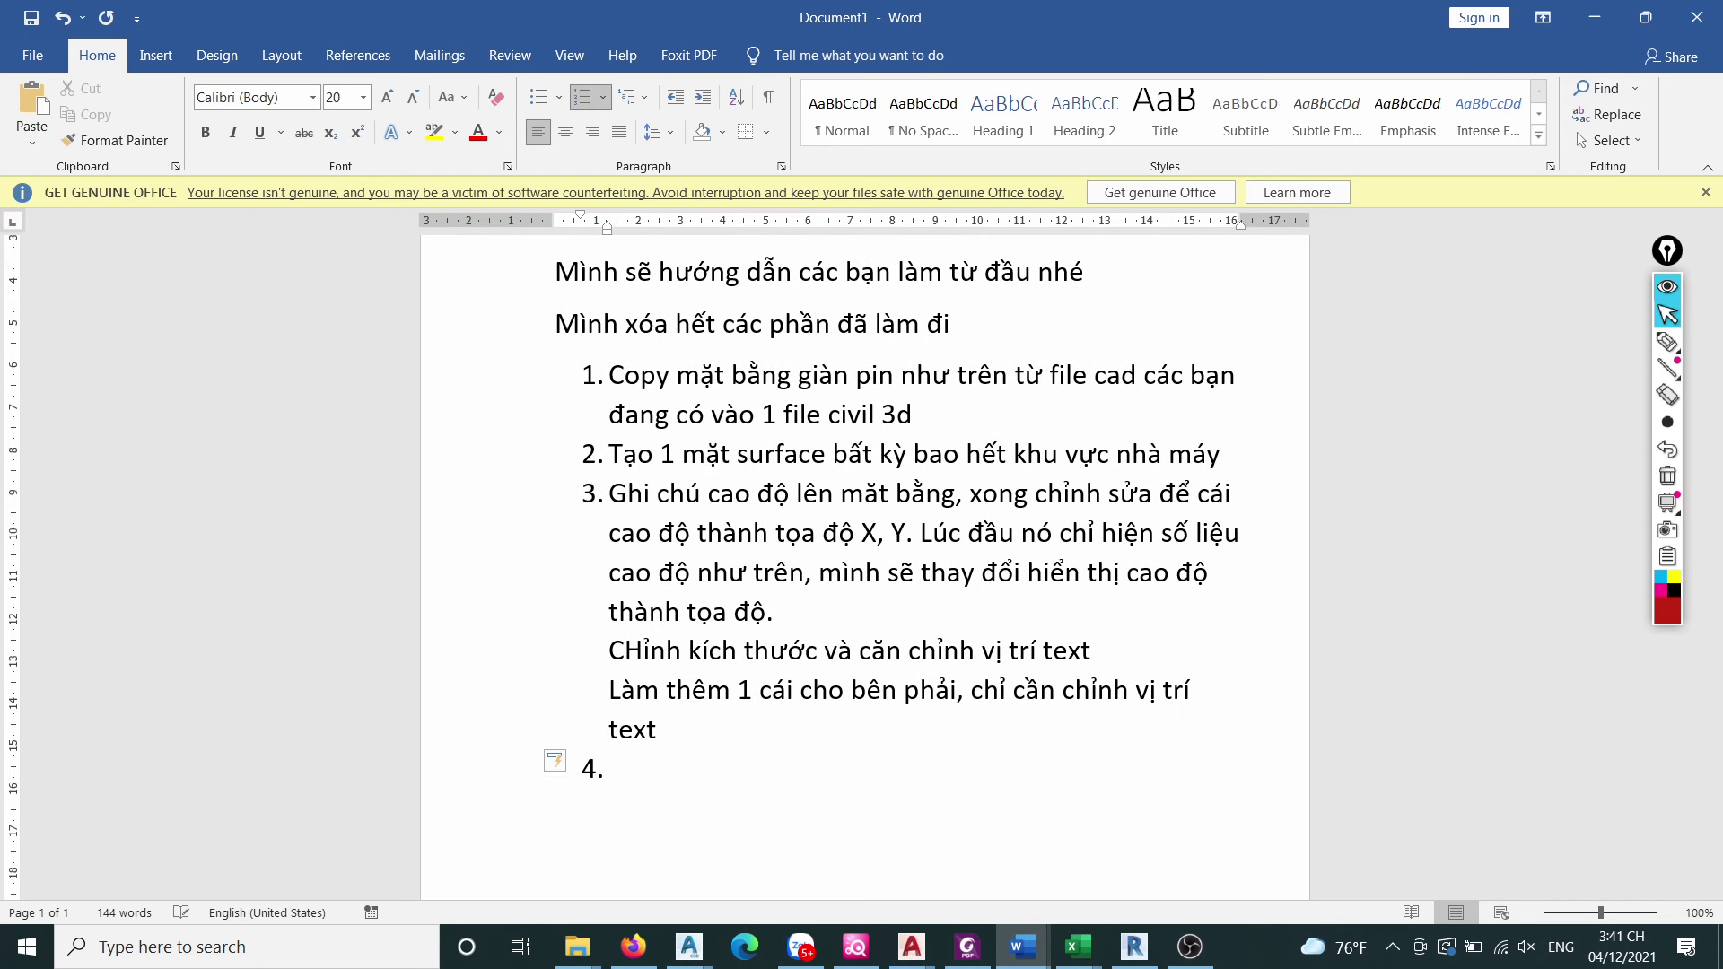
pyautogui.write('Cop')
pyautogui.write('độ này ra, số liệu')
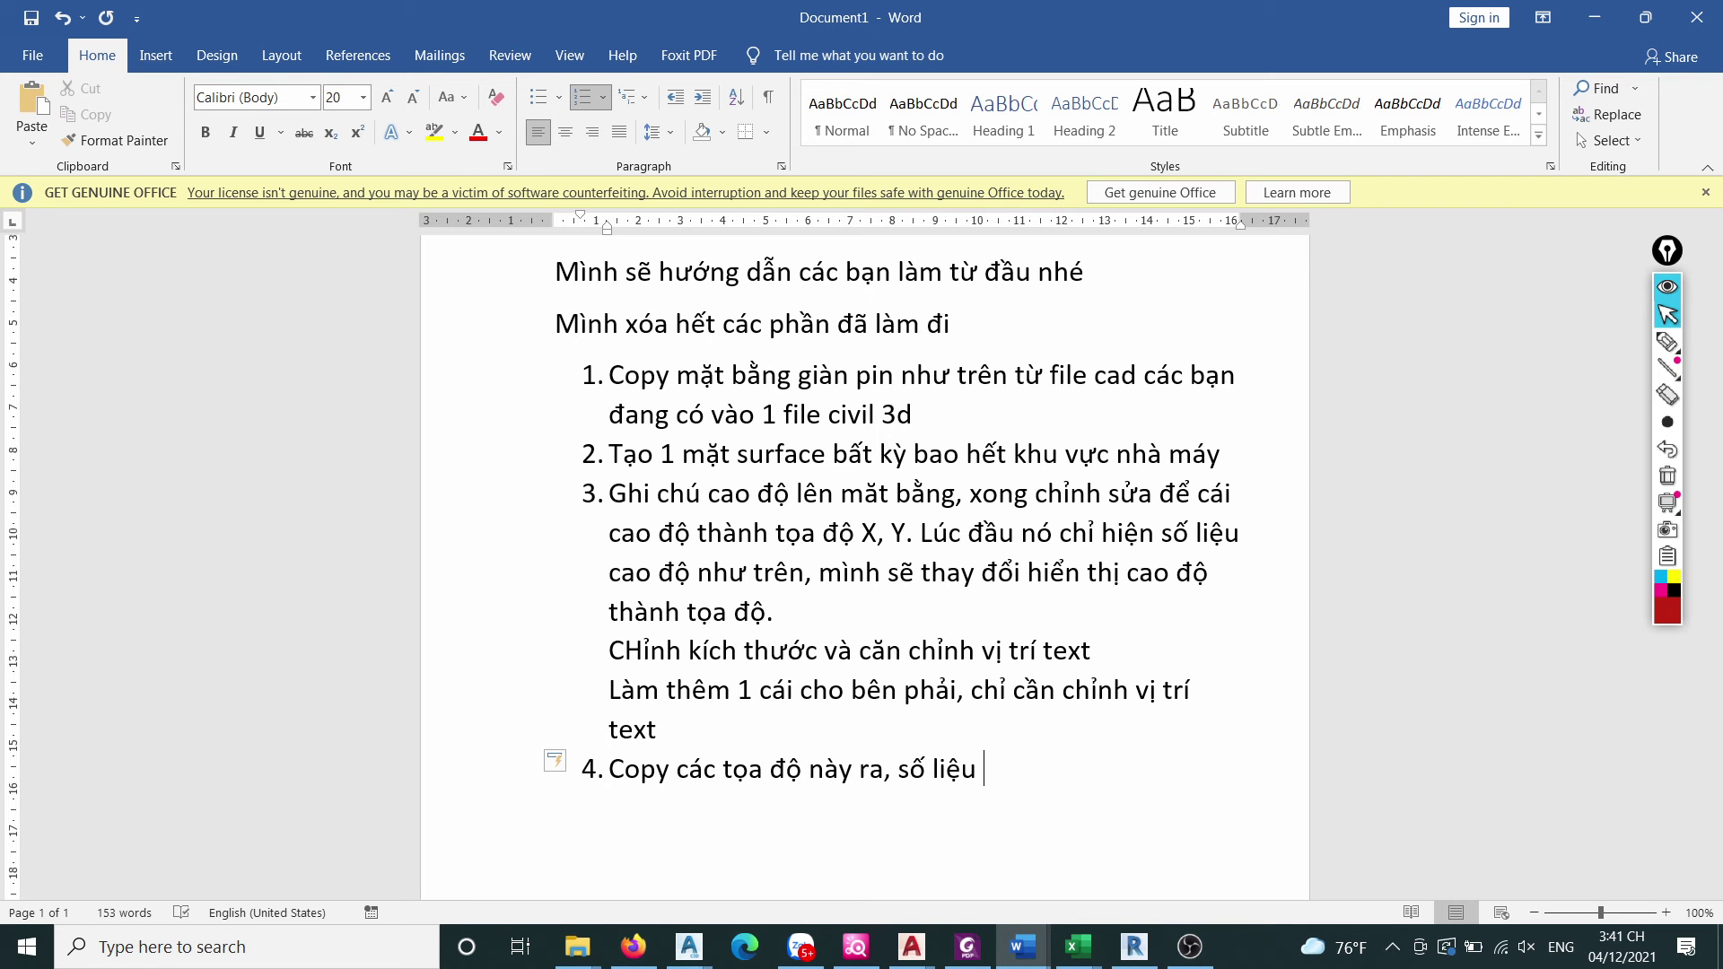
pyautogui.write('toaộ se')
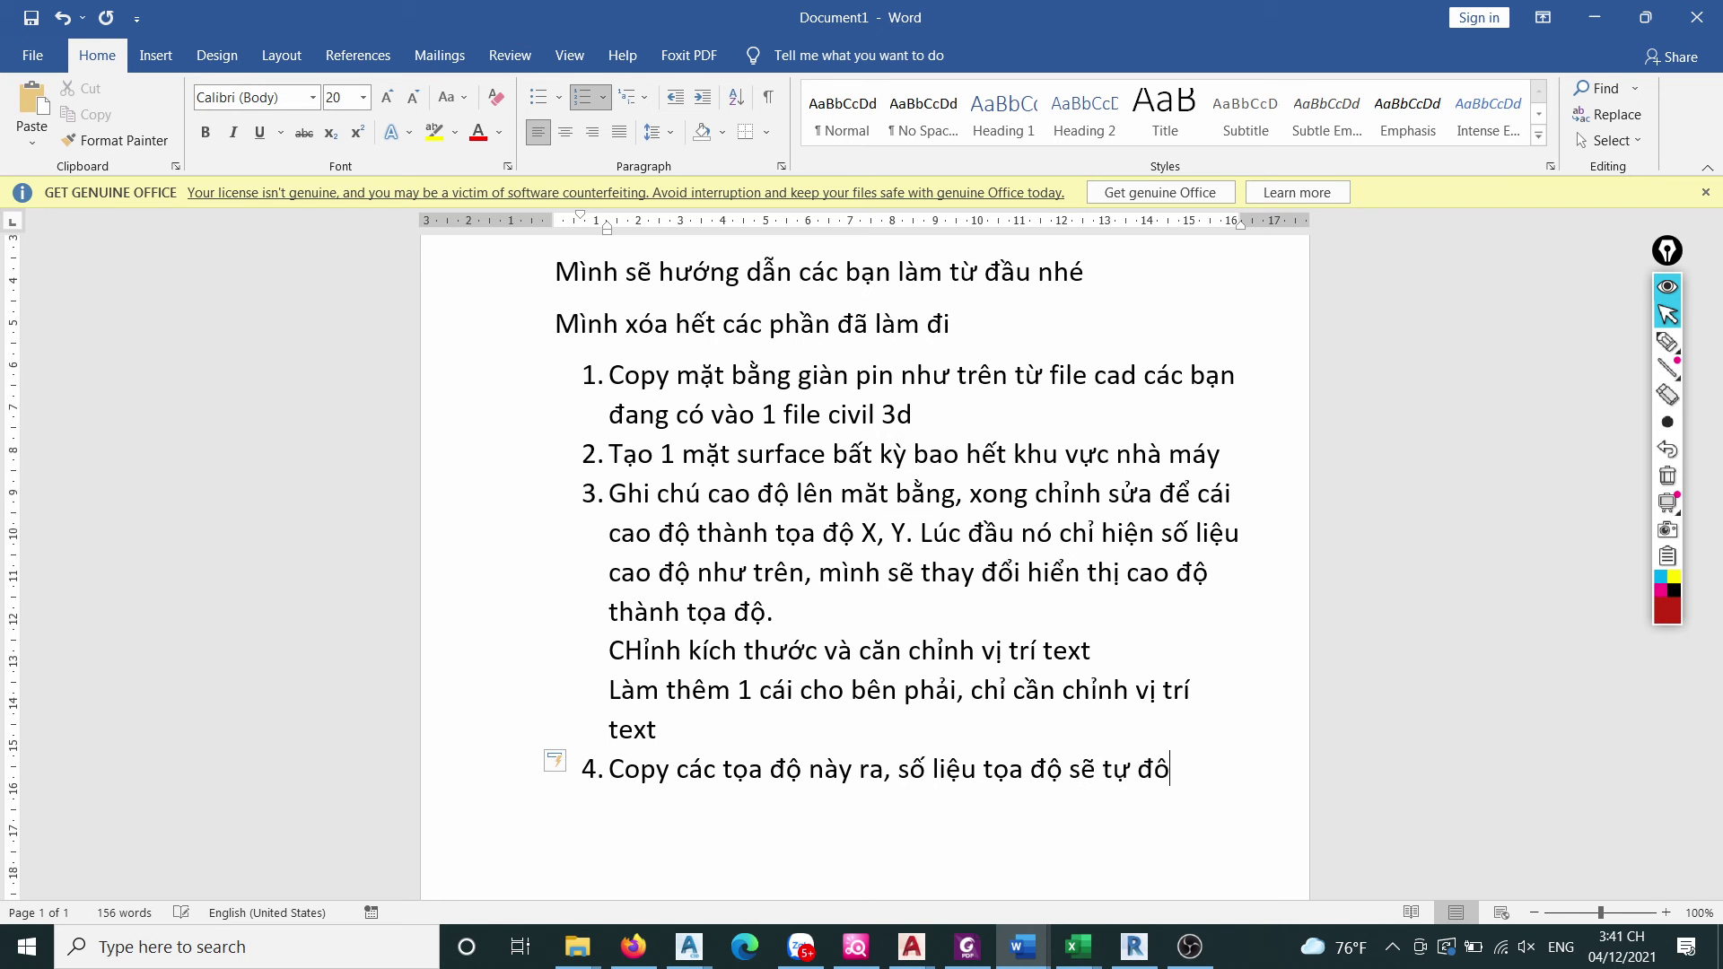
pyautogui.write('ng nhảy theo vi')
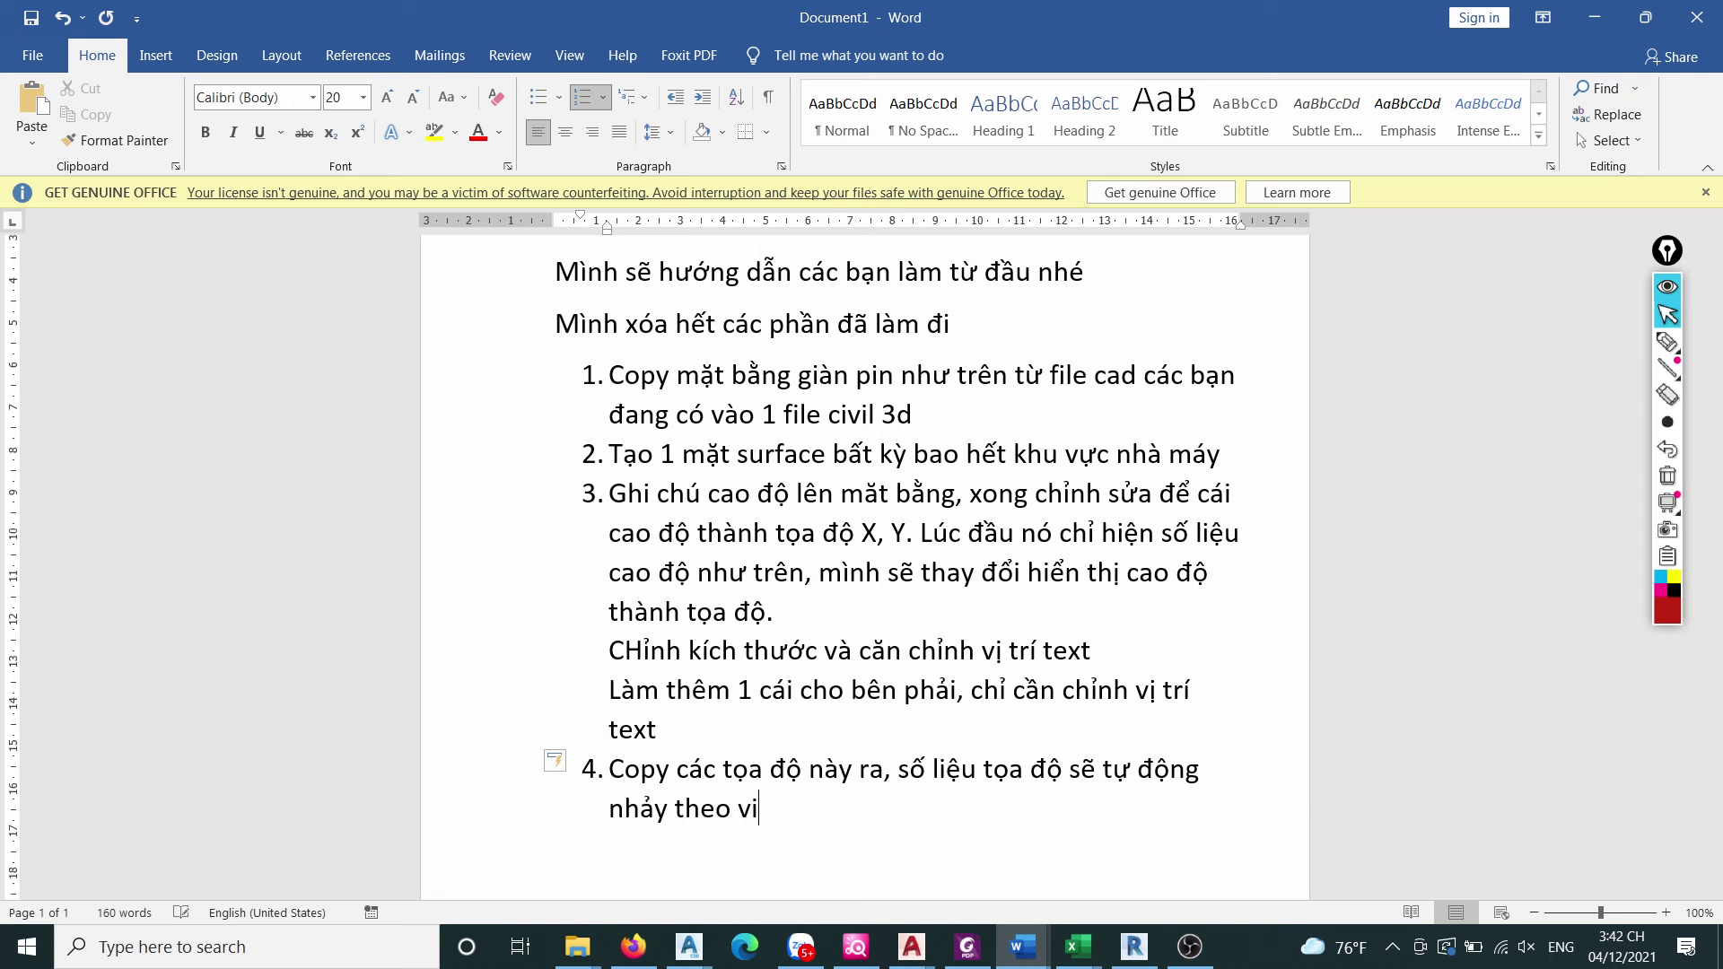
pyautogui.press('BackSpace')
pyautogui.write('ị trí')
# Return to the Civil 3D drawing, enable object snap and try to copy the panel's two pile labels from its upper corner.
pyautogui.click(1593, 17)
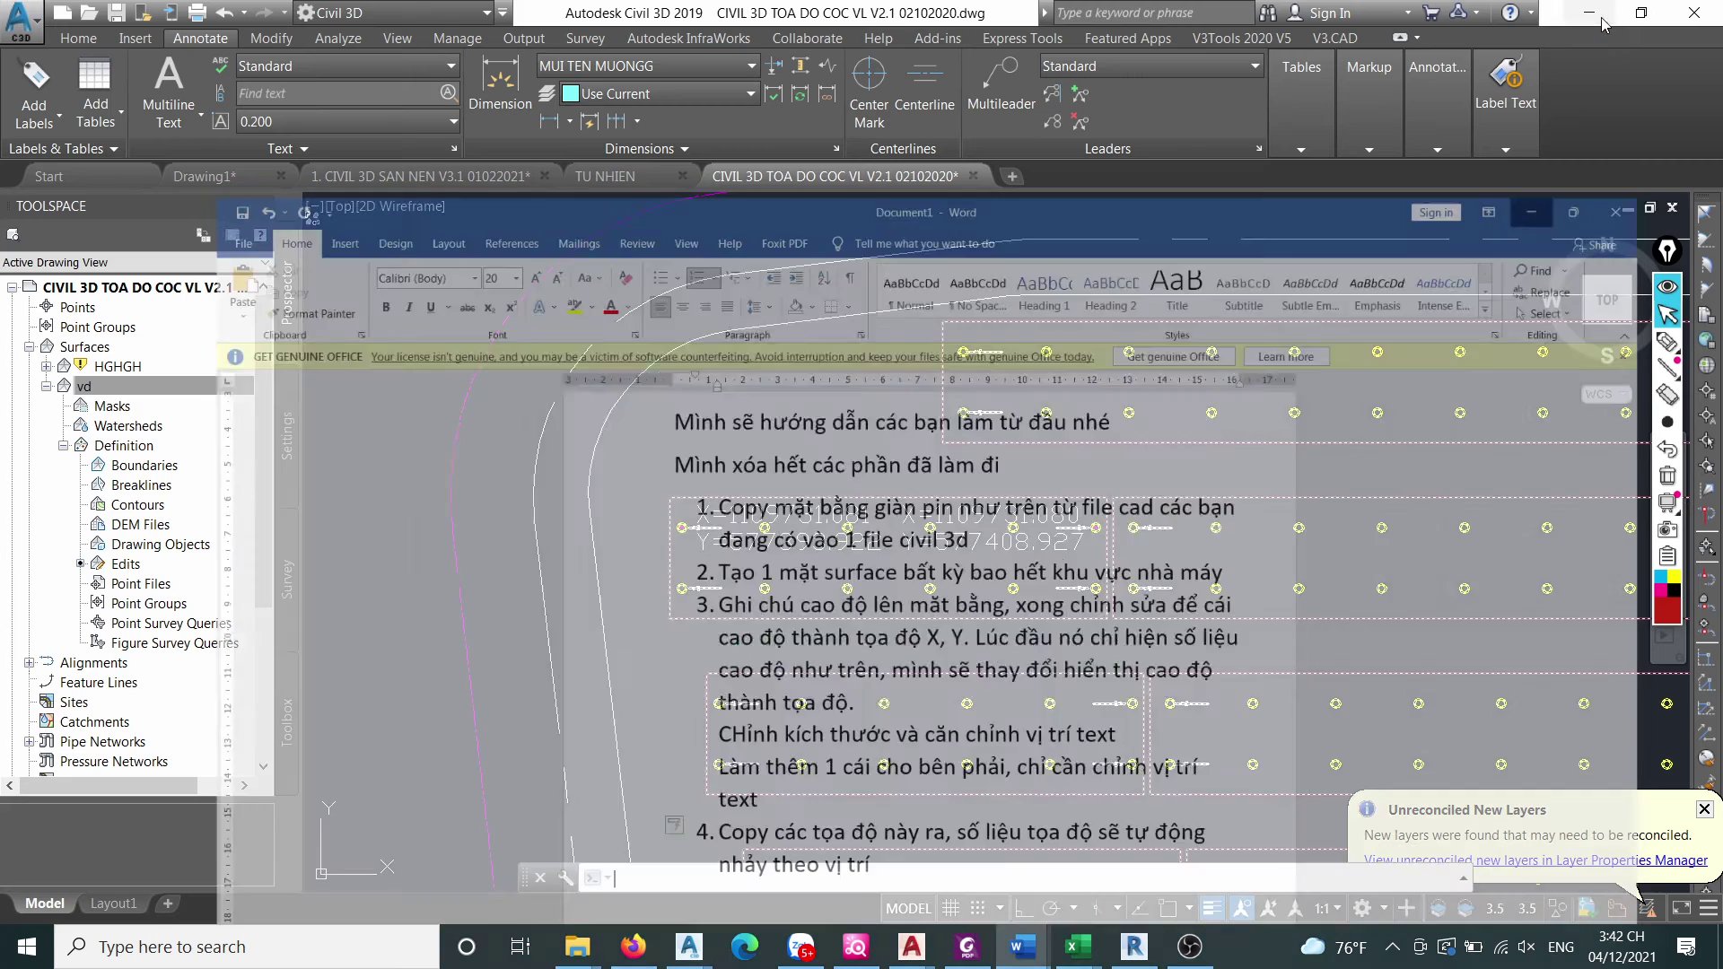
pyautogui.scroll(4, 718, 534)
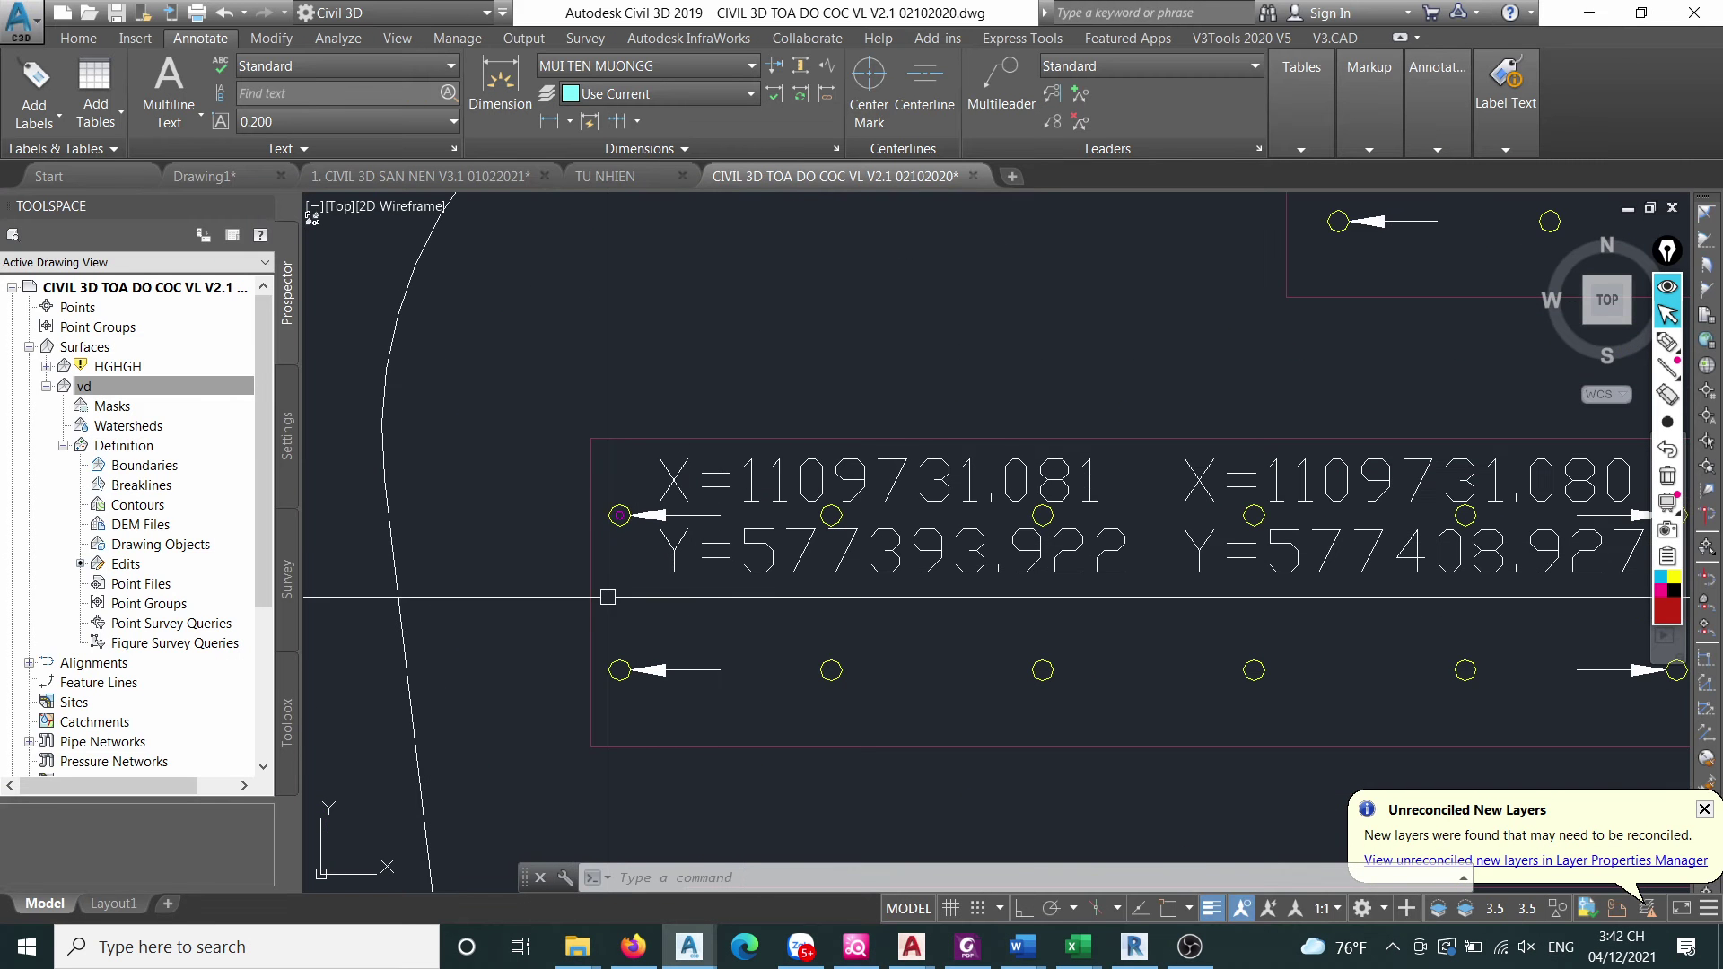
pyautogui.click(606, 598)
pyautogui.scroll(-4, 605, 550)
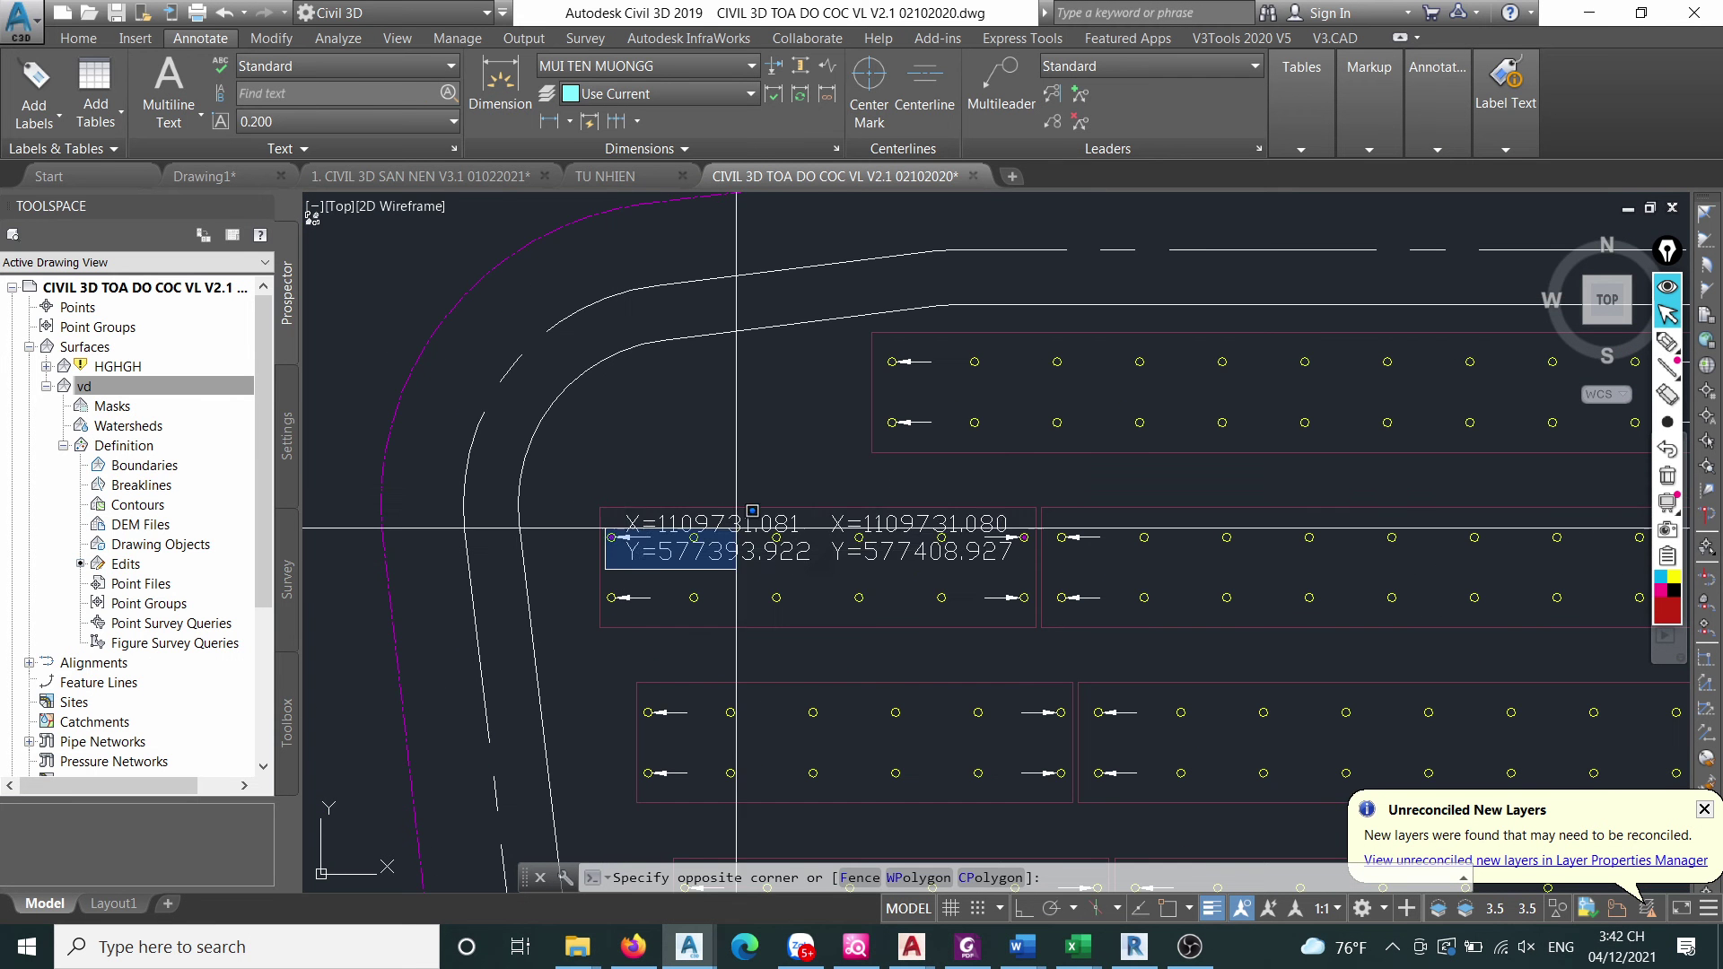
pyautogui.click(1028, 489)
pyautogui.scroll(-3, 718, 511)
pyautogui.scroll(3, 776, 521)
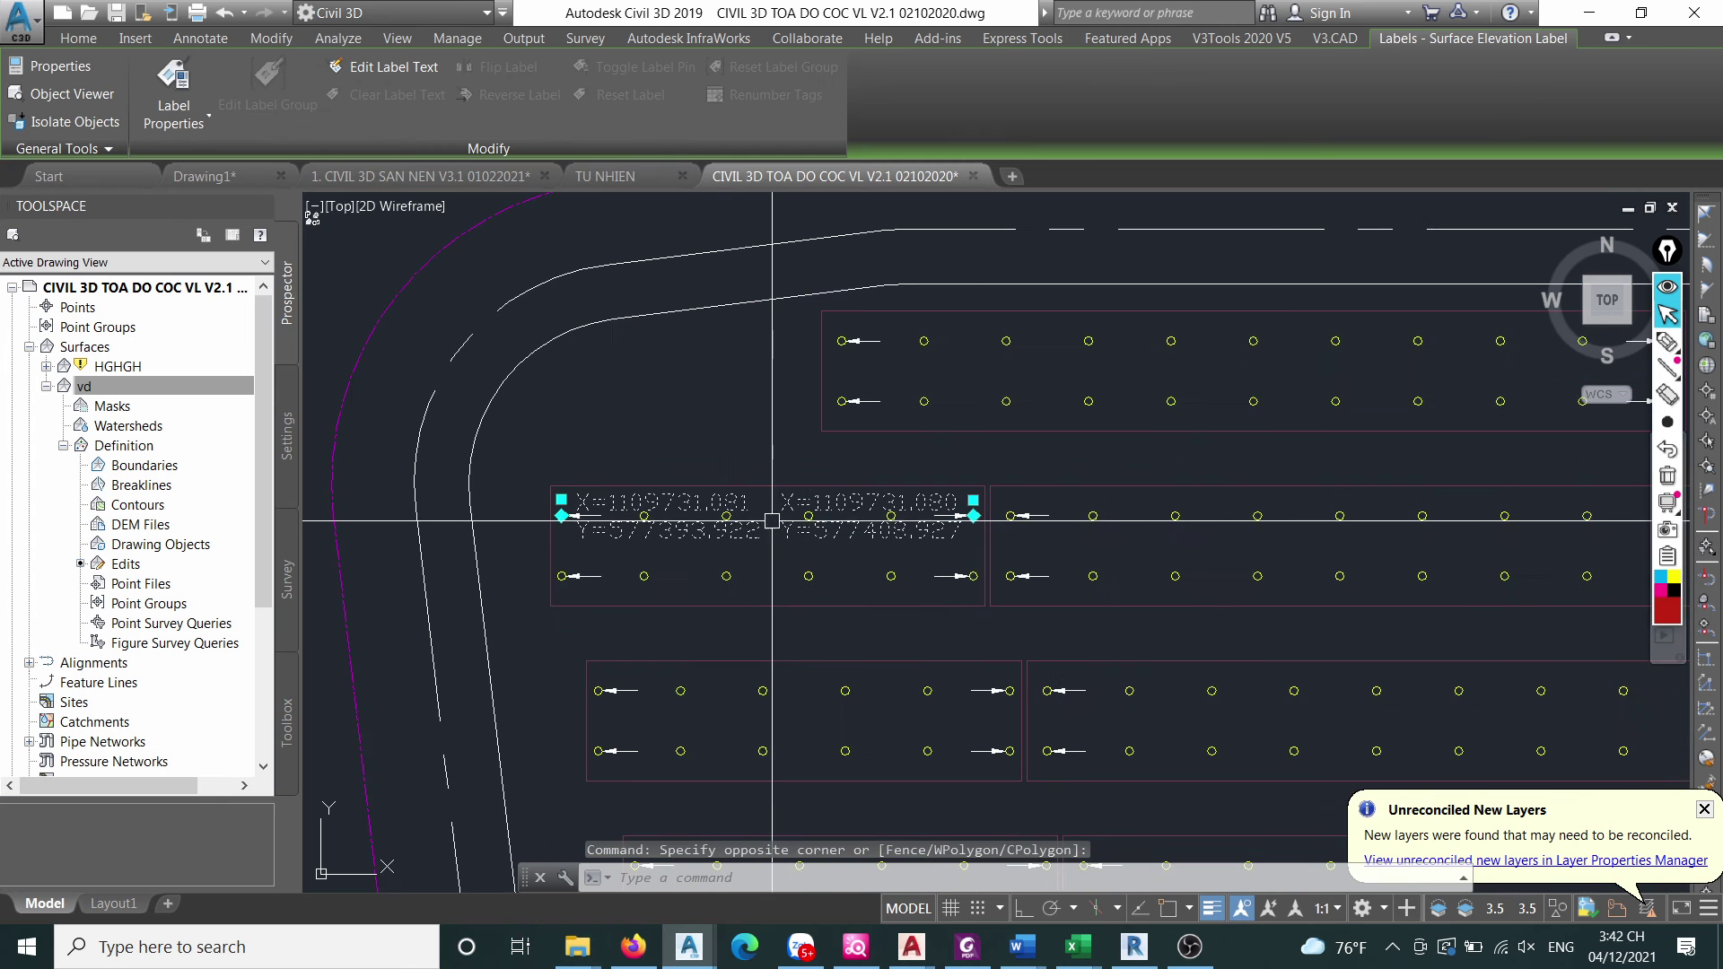
pyautogui.write('c')
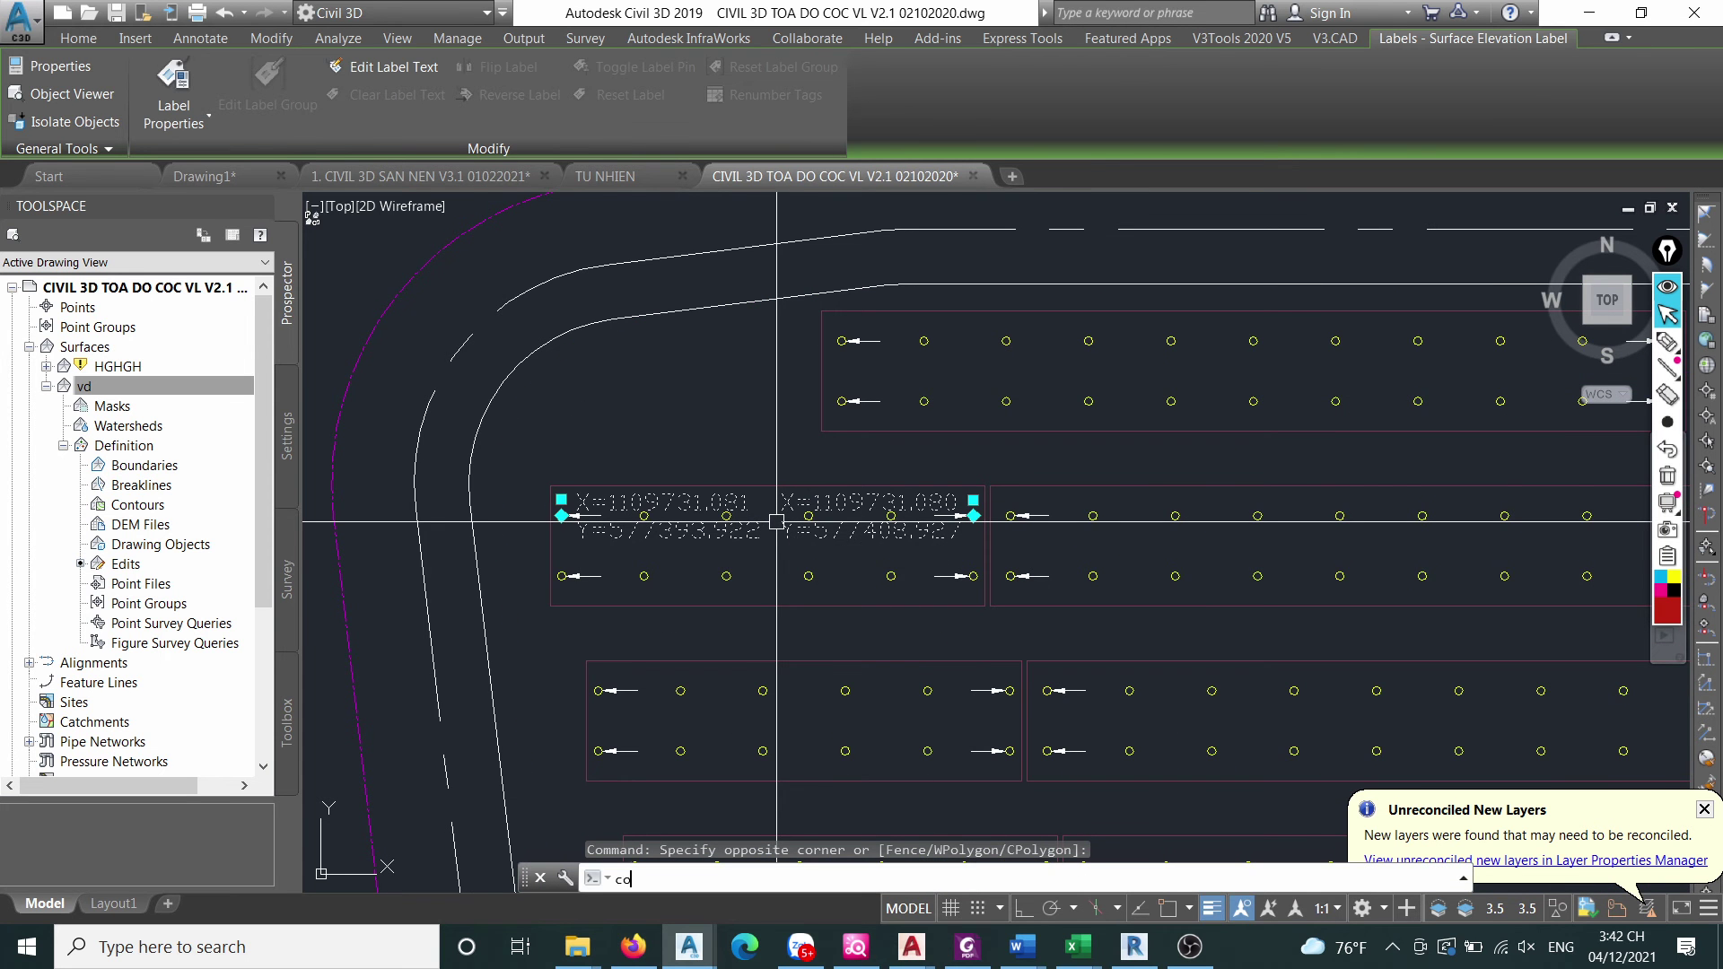
pyautogui.write('o')
pyautogui.press('Return')
pyautogui.scroll(4, 823, 492)
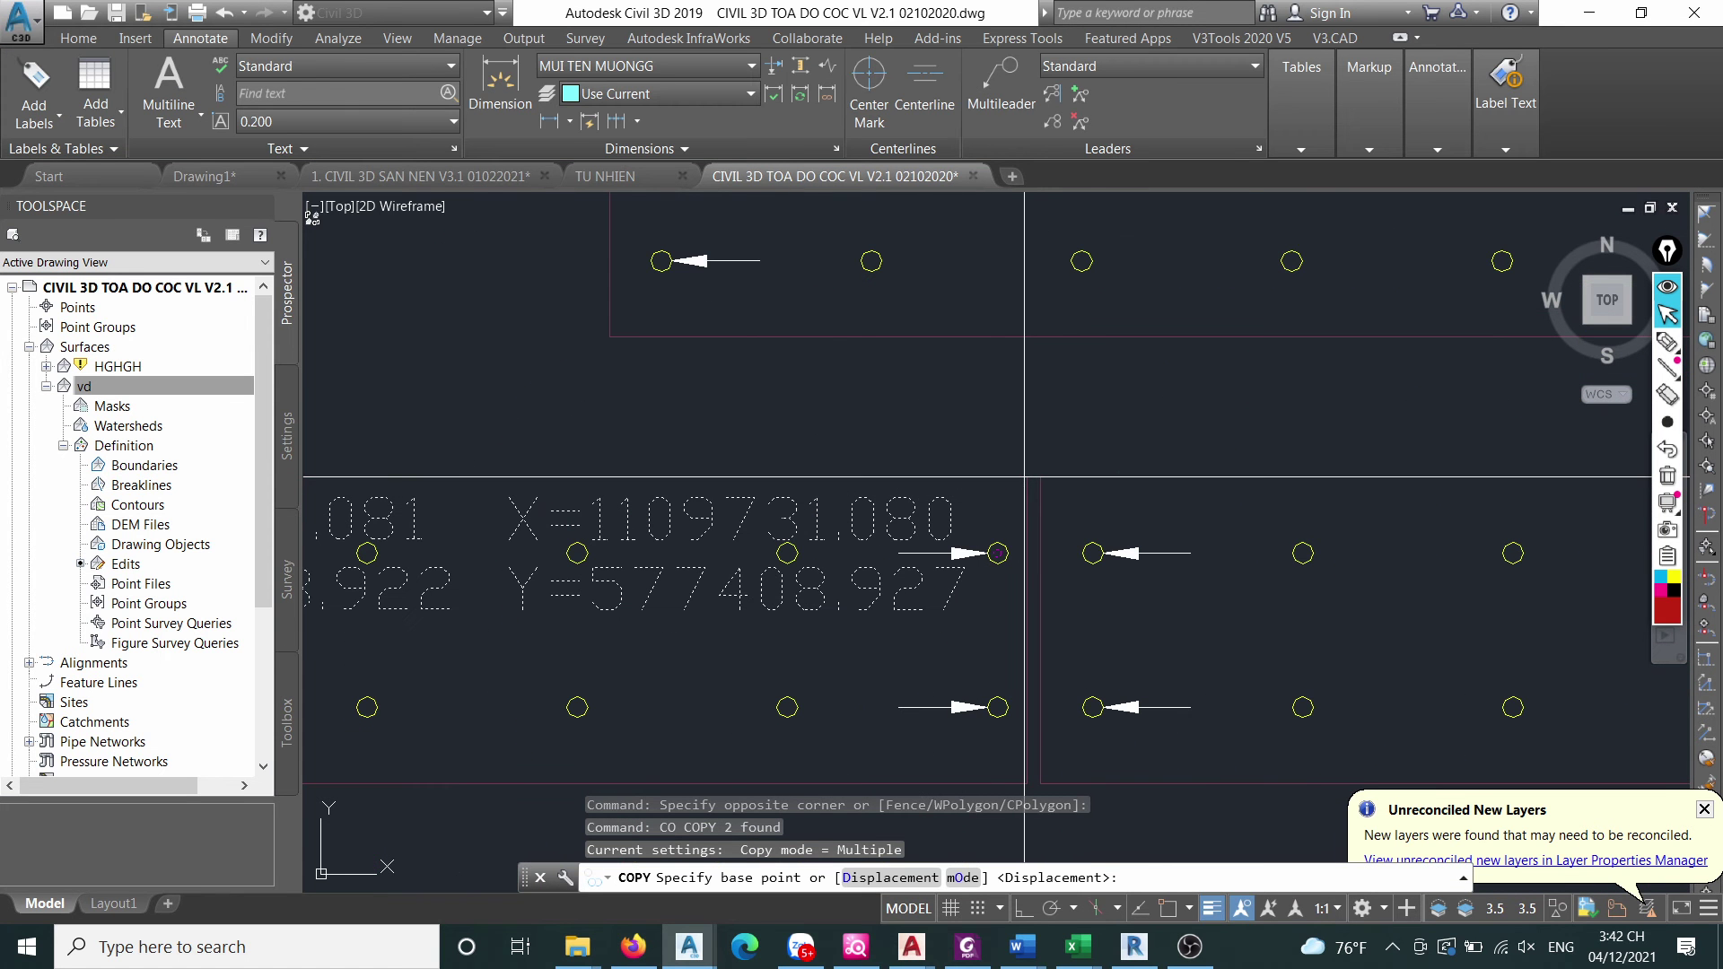
pyautogui.press('F3')
pyautogui.click(1027, 476)
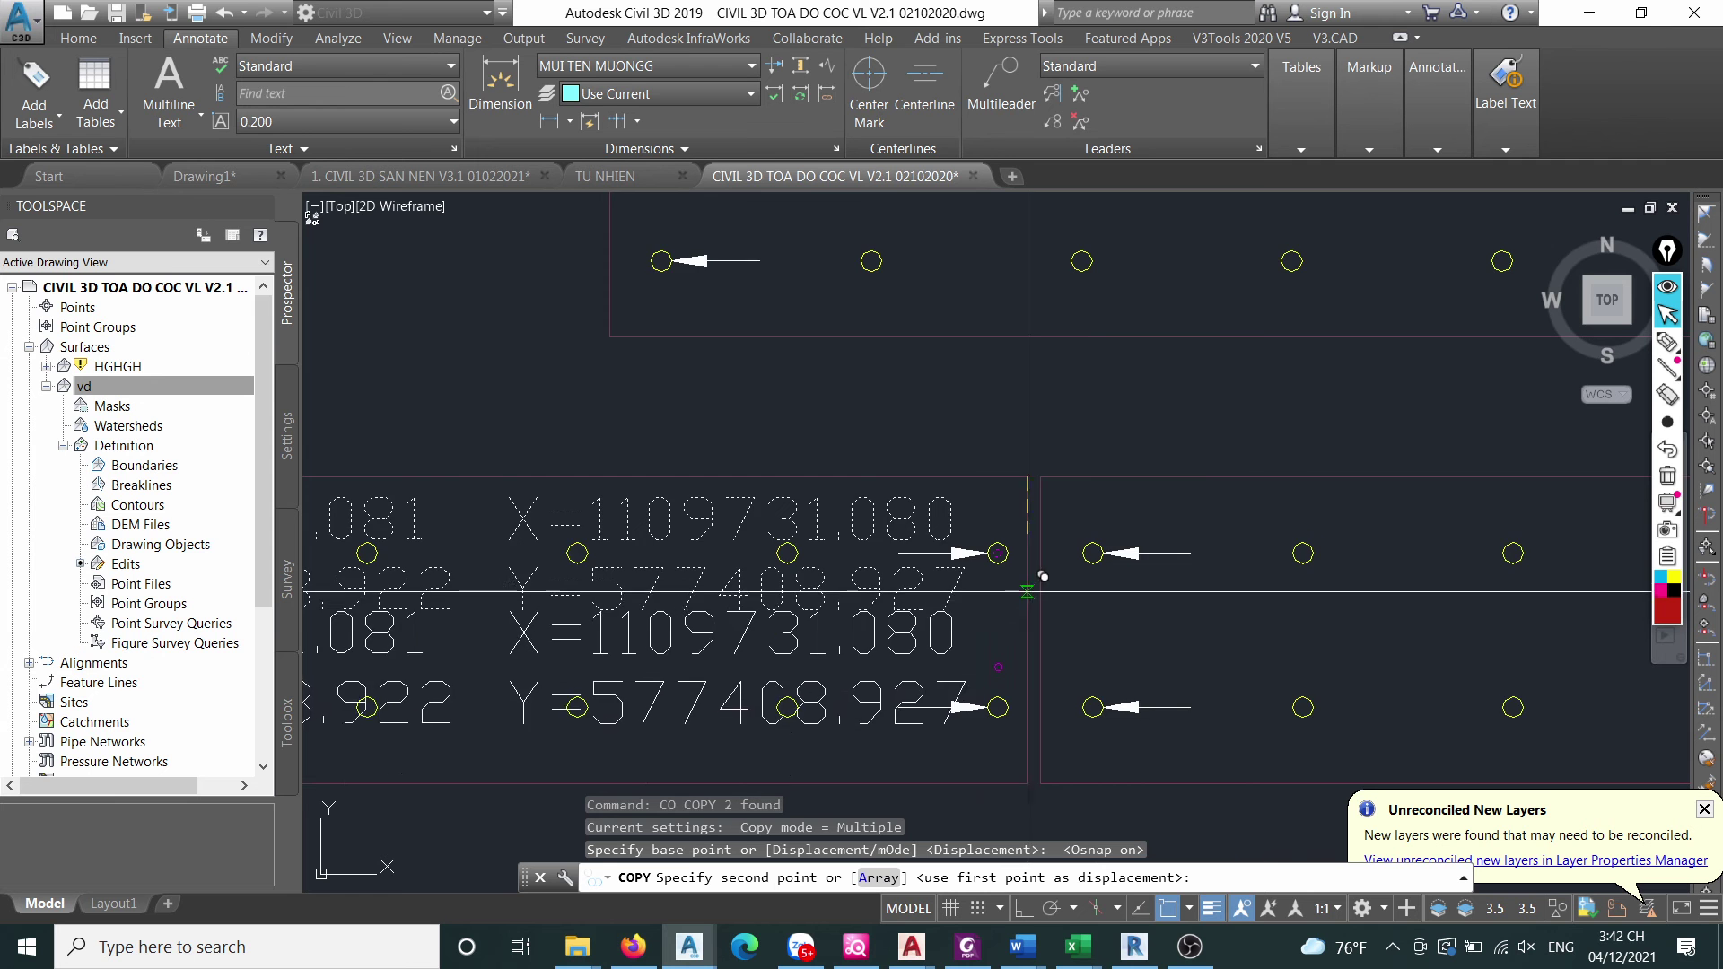
pyautogui.scroll(-4, 1028, 592)
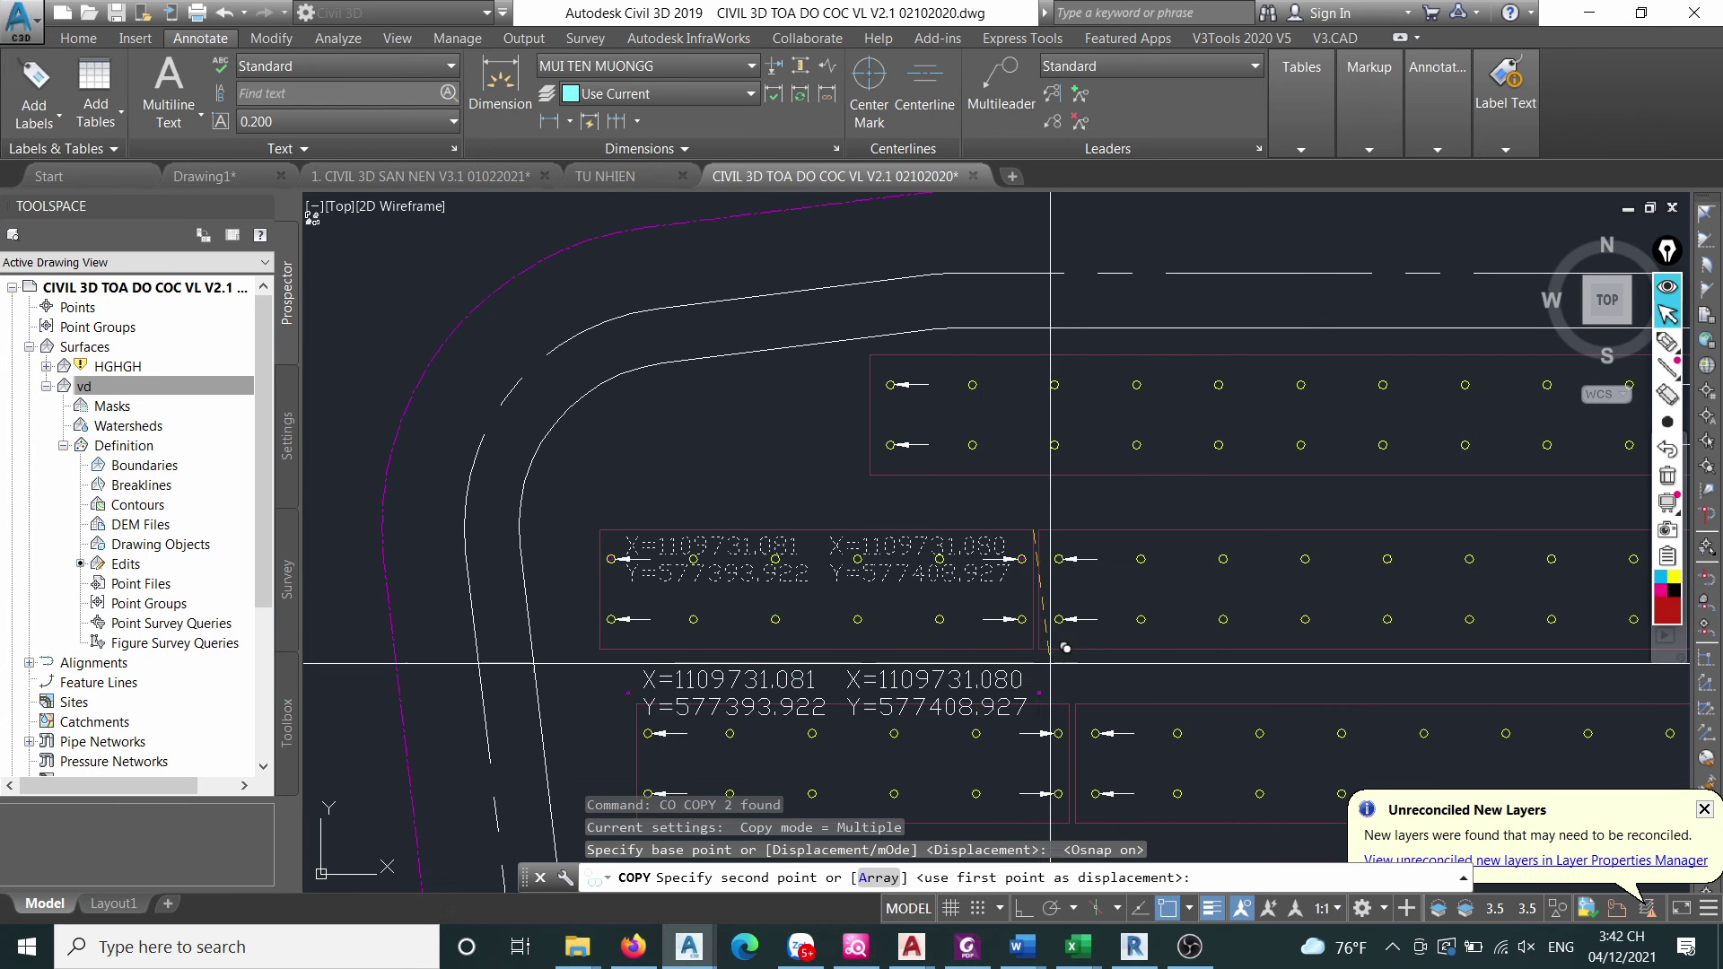
pyautogui.press('Escape')
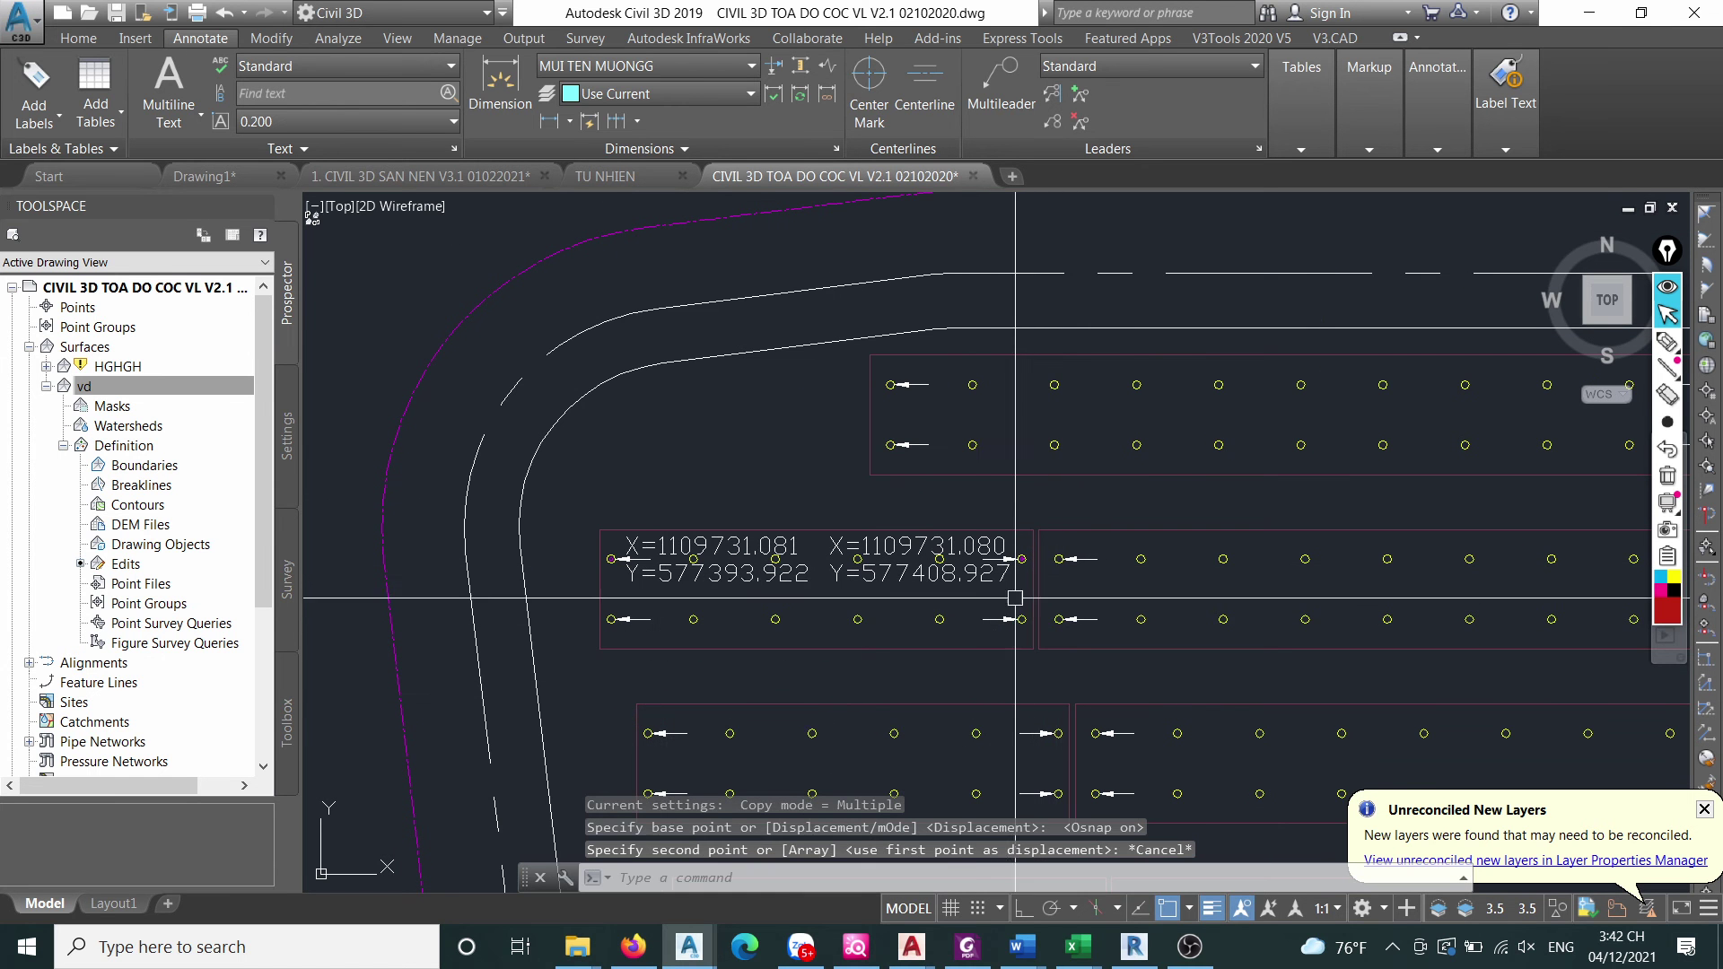
# Copy the two coordinate labels from the labelled panel's upper end piles to its lower end piles, using the pile centre as base point.
pyautogui.click(577, 587)
pyautogui.click(1038, 519)
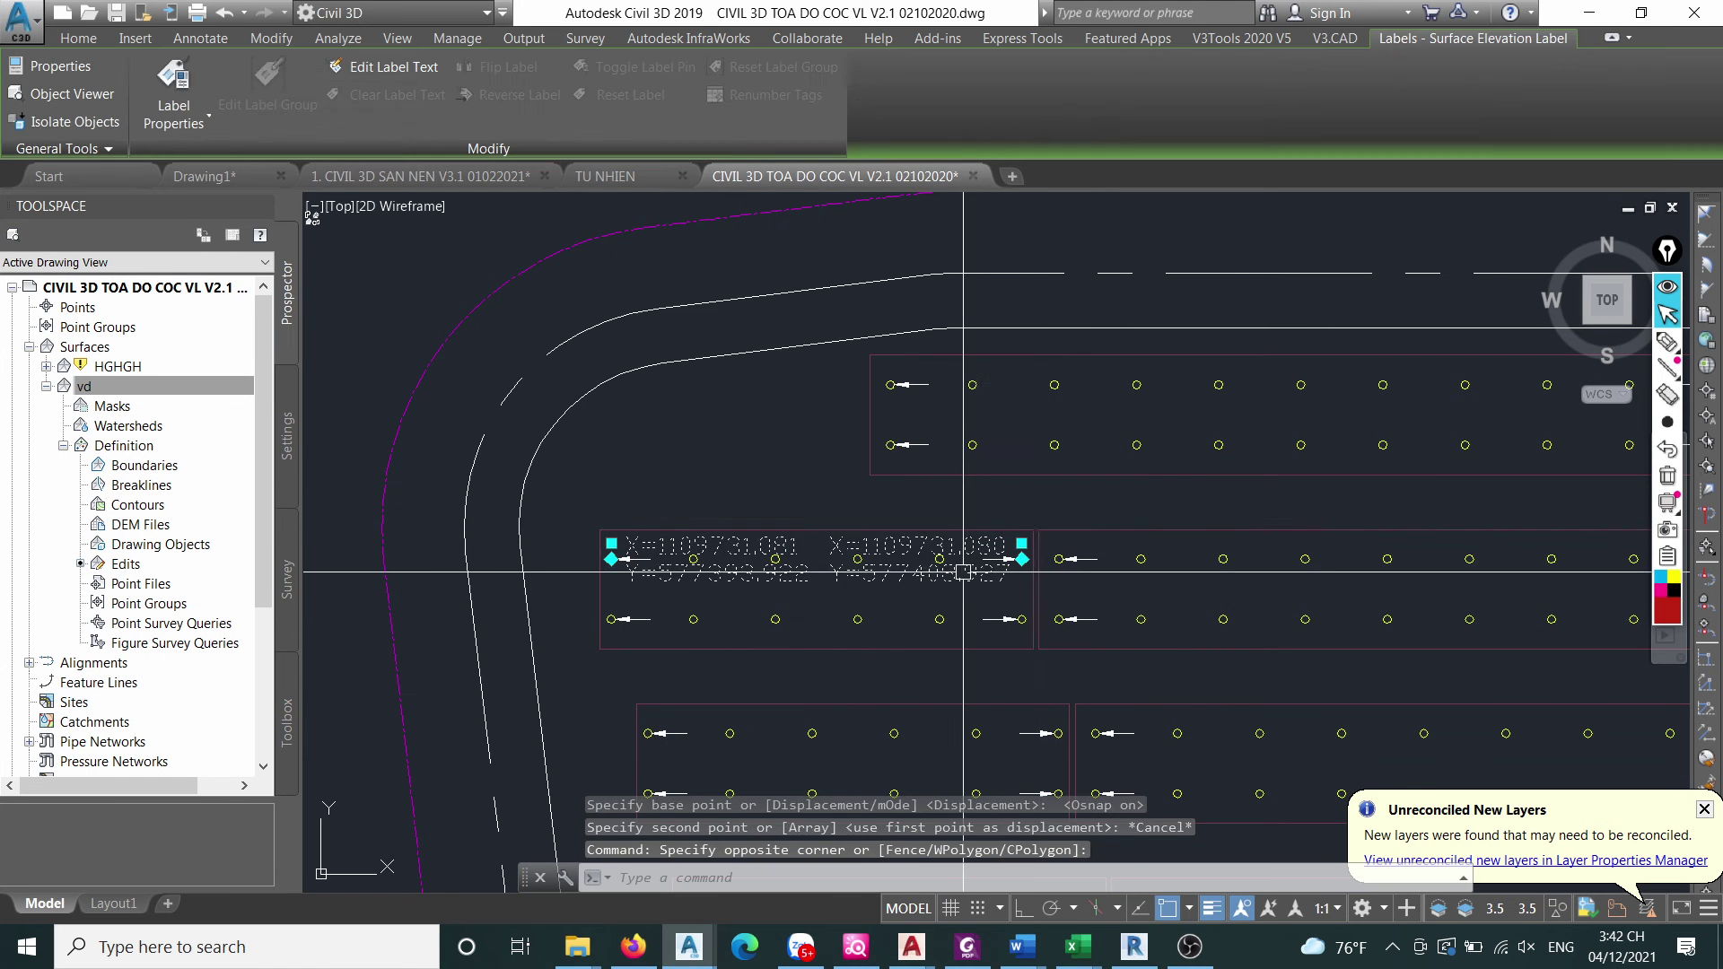
pyautogui.scroll(2, 963, 572)
pyautogui.write('co')
pyautogui.press('Return')
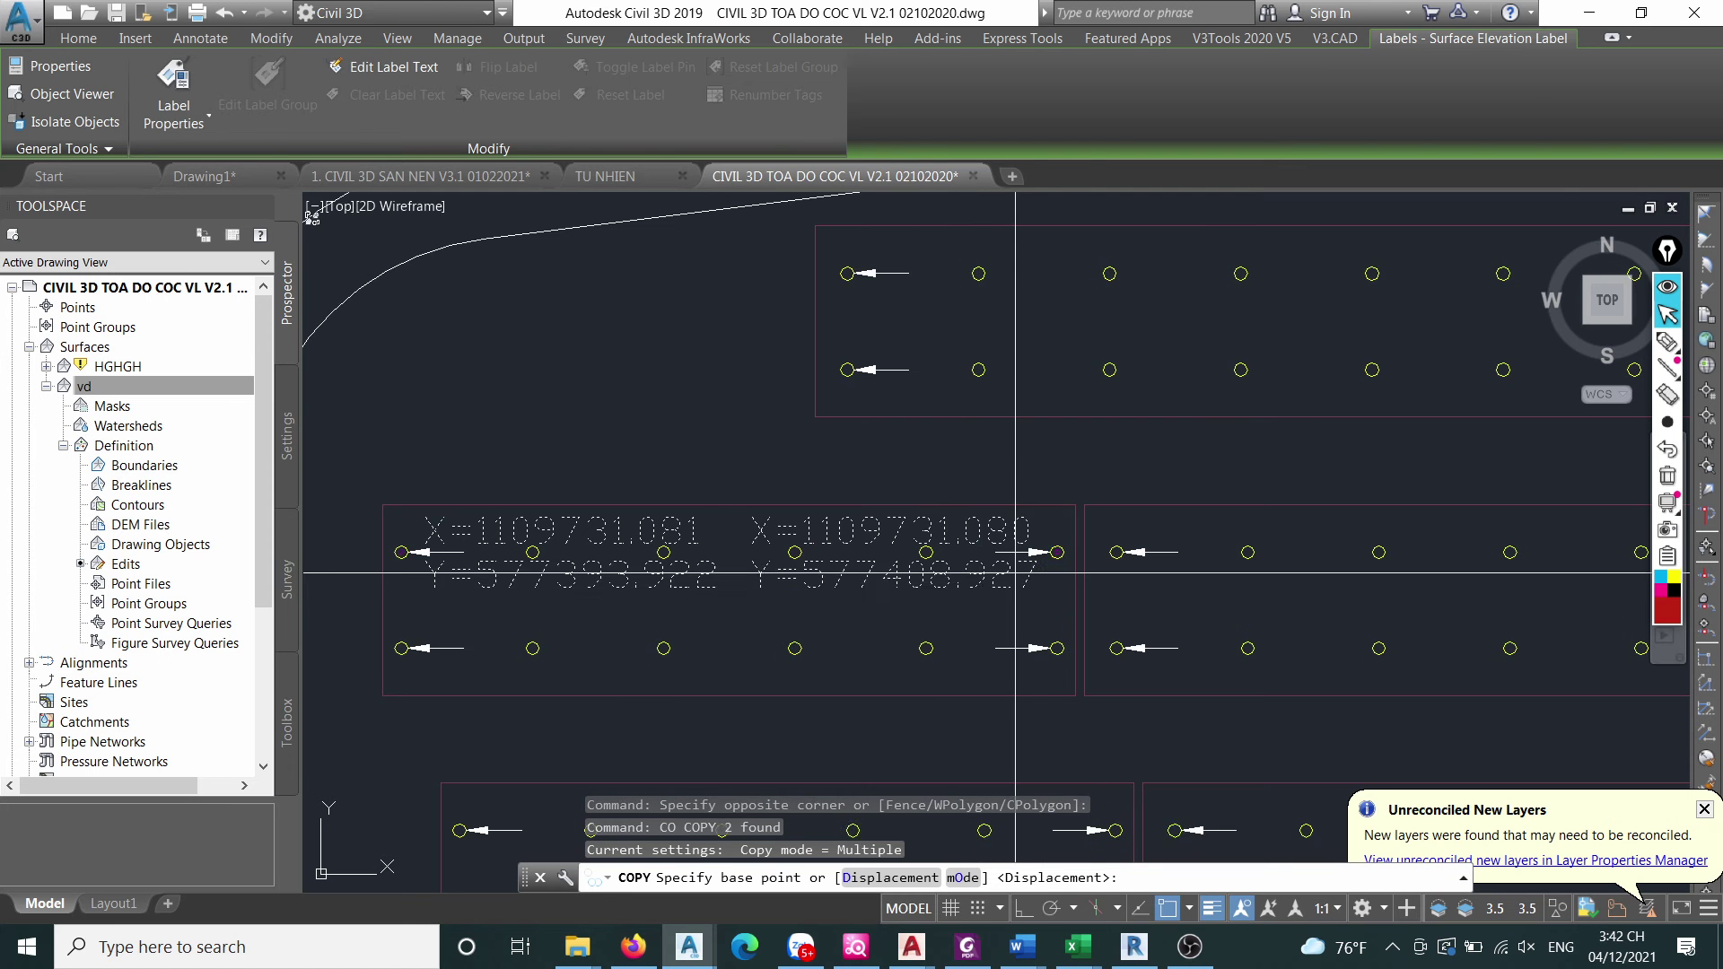
pyautogui.scroll(5, 1054, 552)
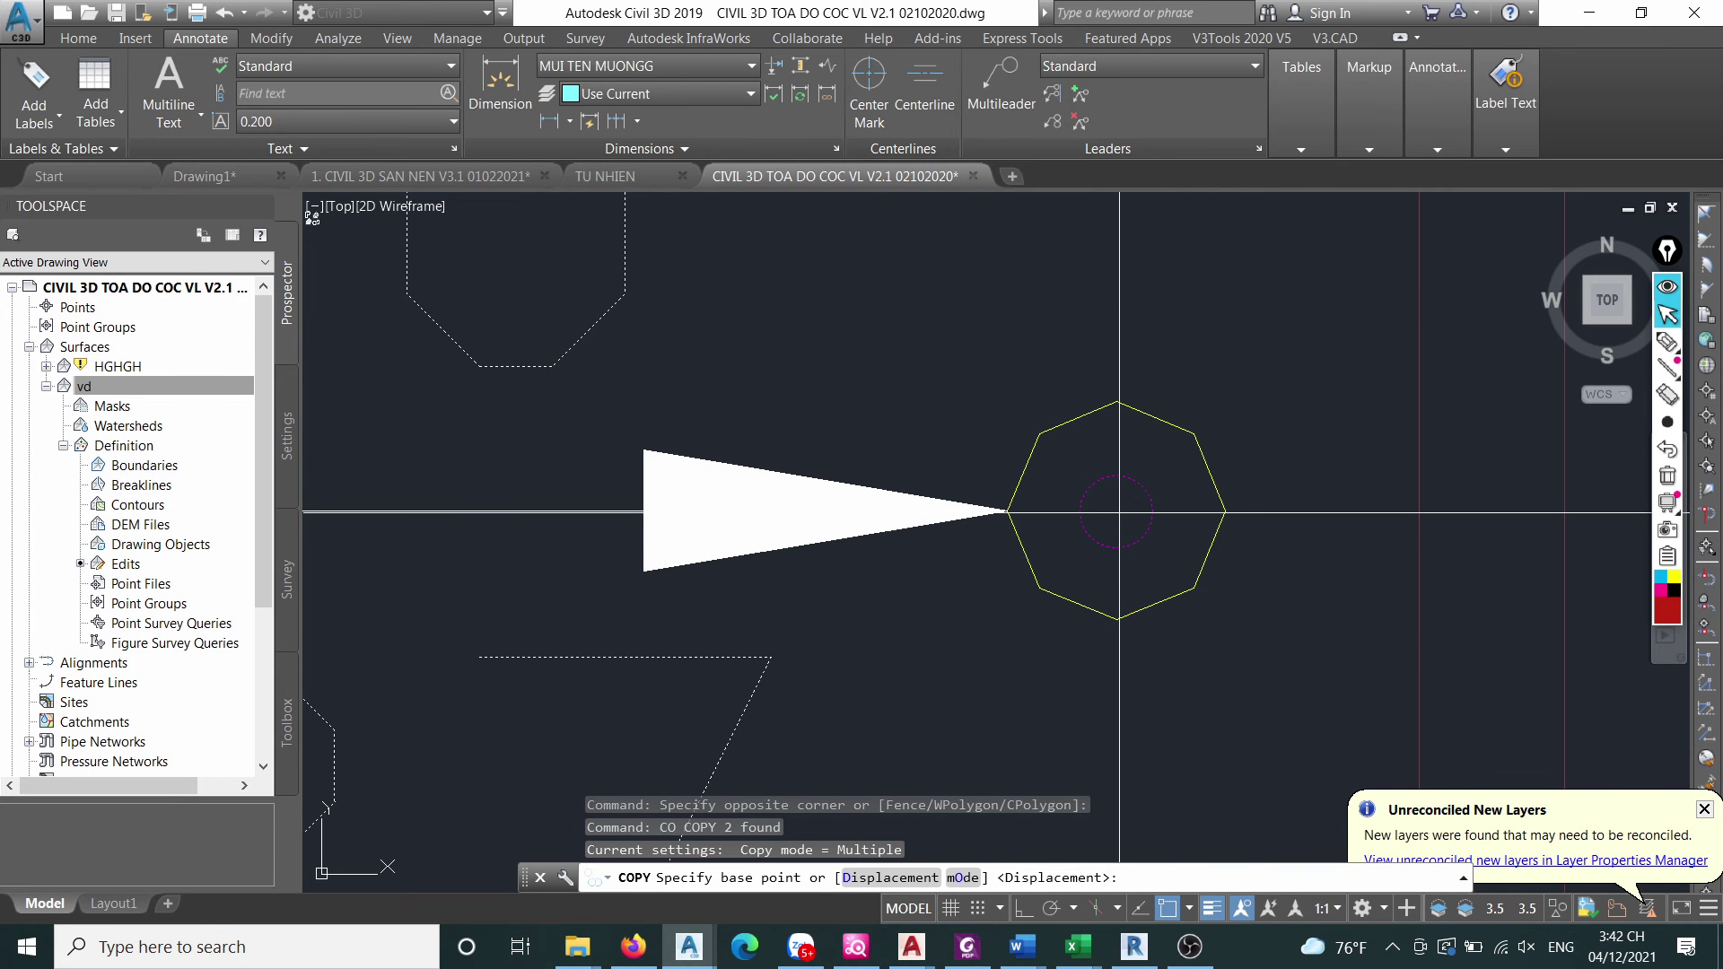
pyautogui.click(1119, 512)
pyautogui.scroll(-3, 1135, 534)
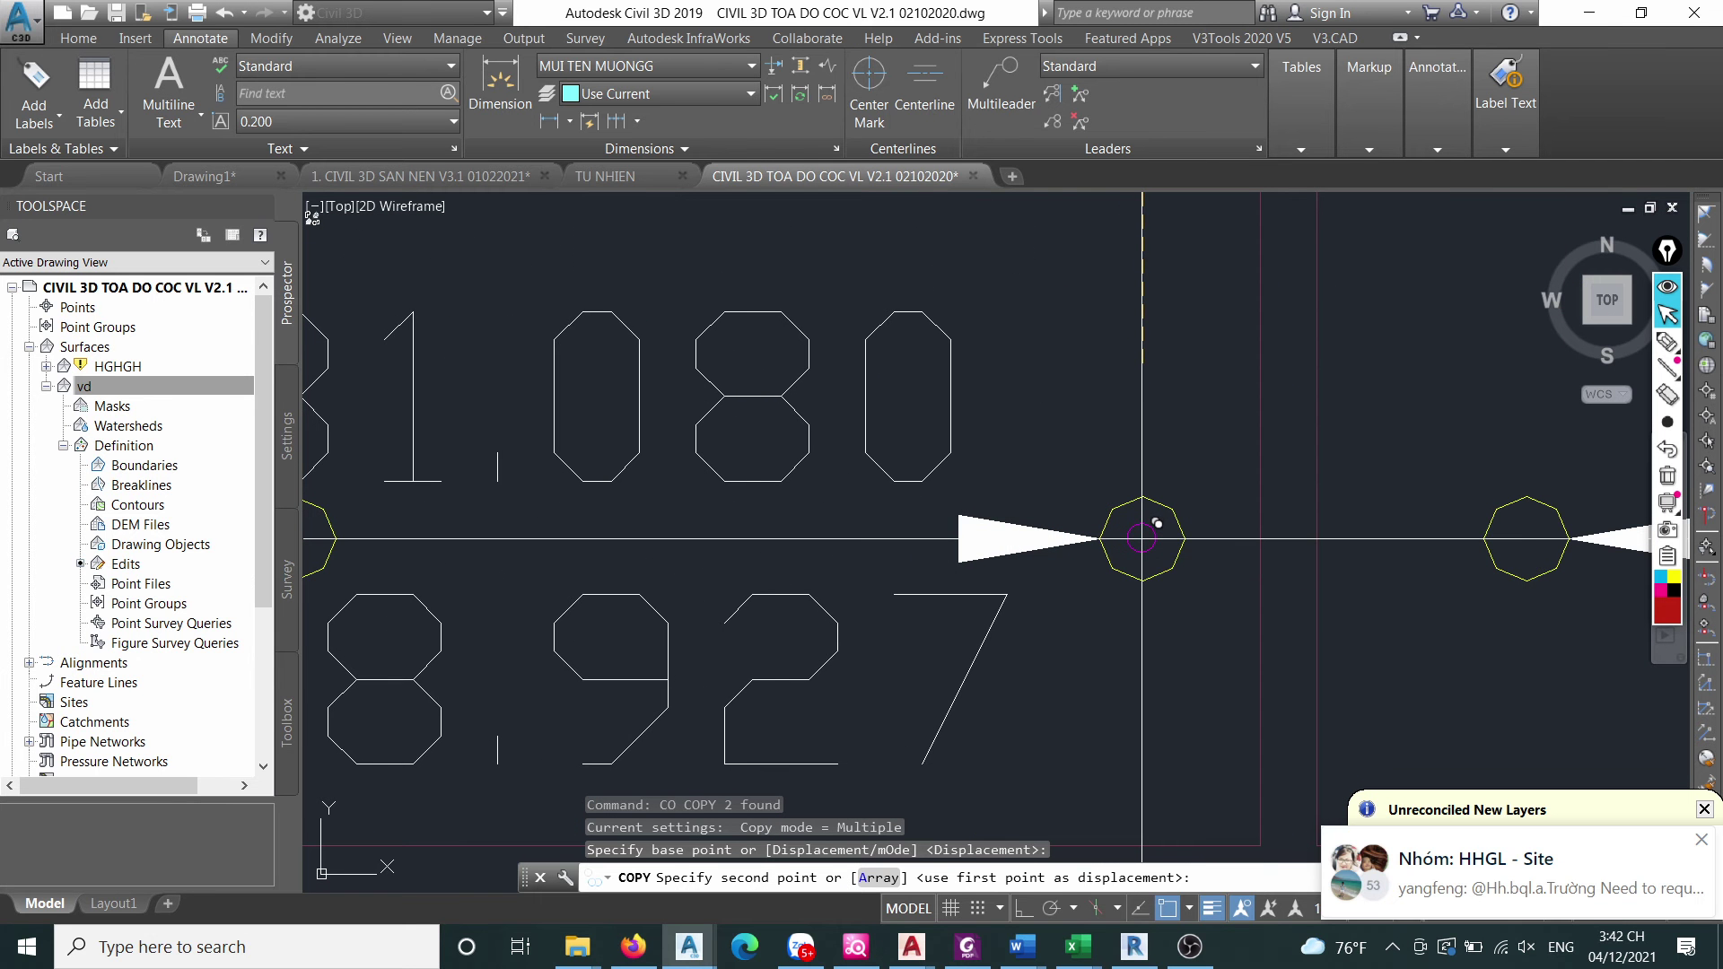
pyautogui.click(1141, 538)
pyautogui.scroll(-5, 1141, 539)
pyautogui.press('Escape')
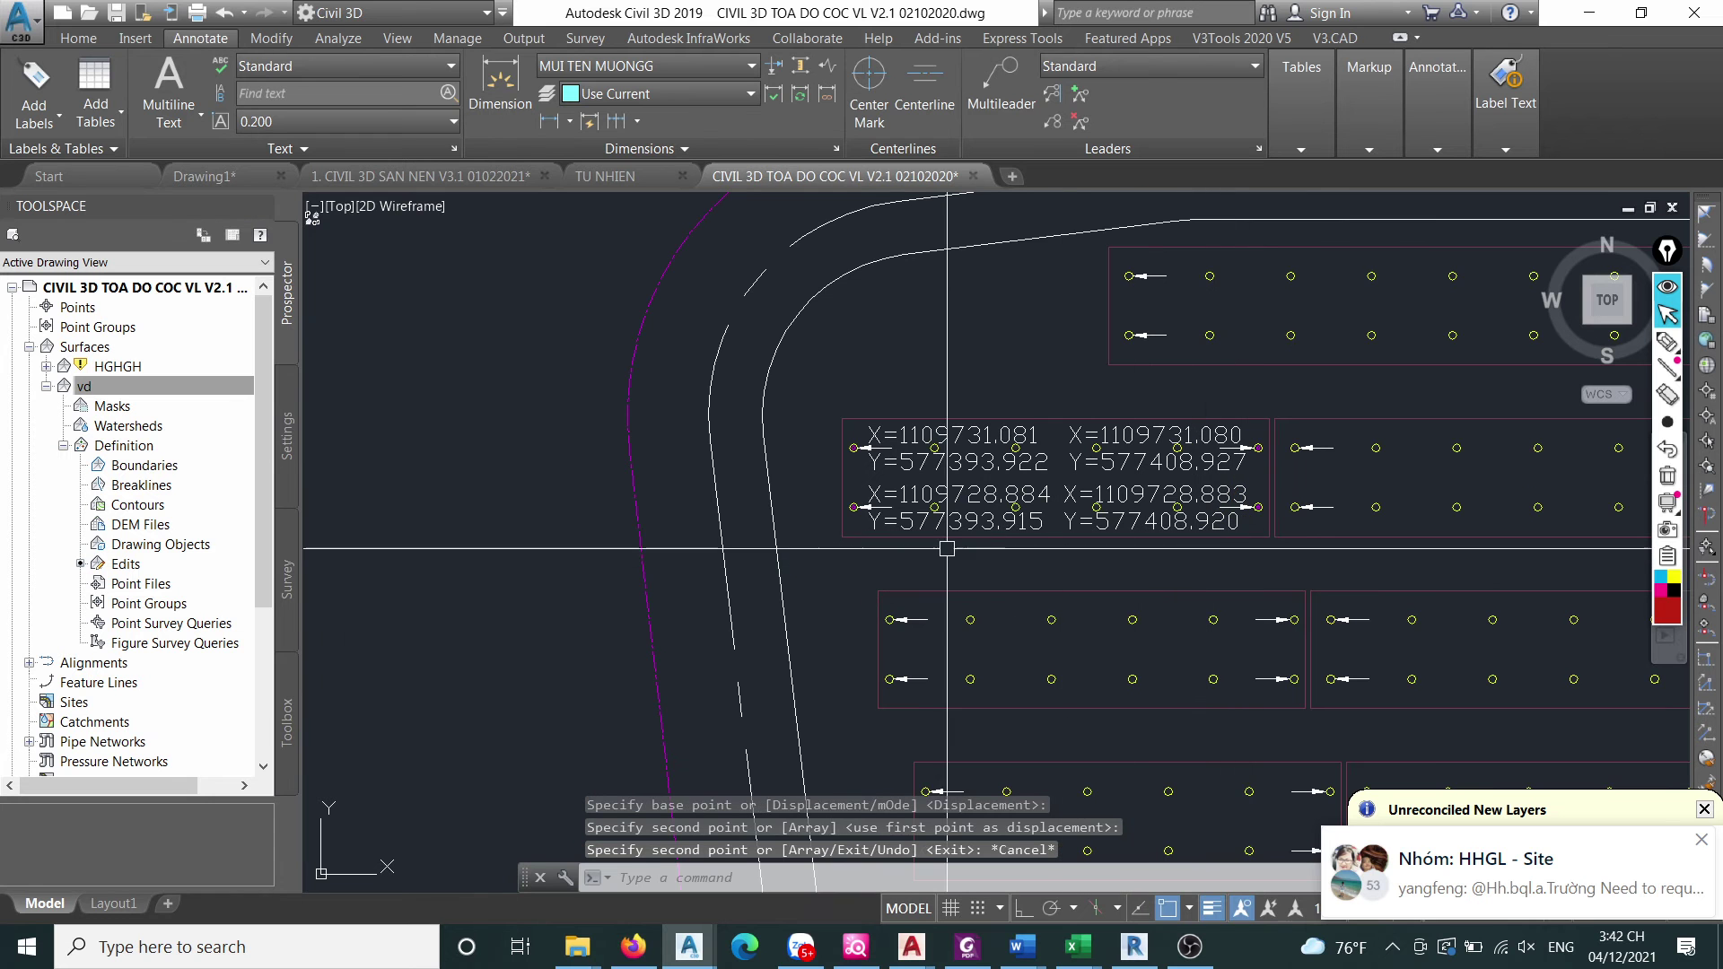
# Copy the two VD BEN TRAI labels of the labelled panel to the first piles of the adjacent panel in the same row.
pyautogui.click(823, 555)
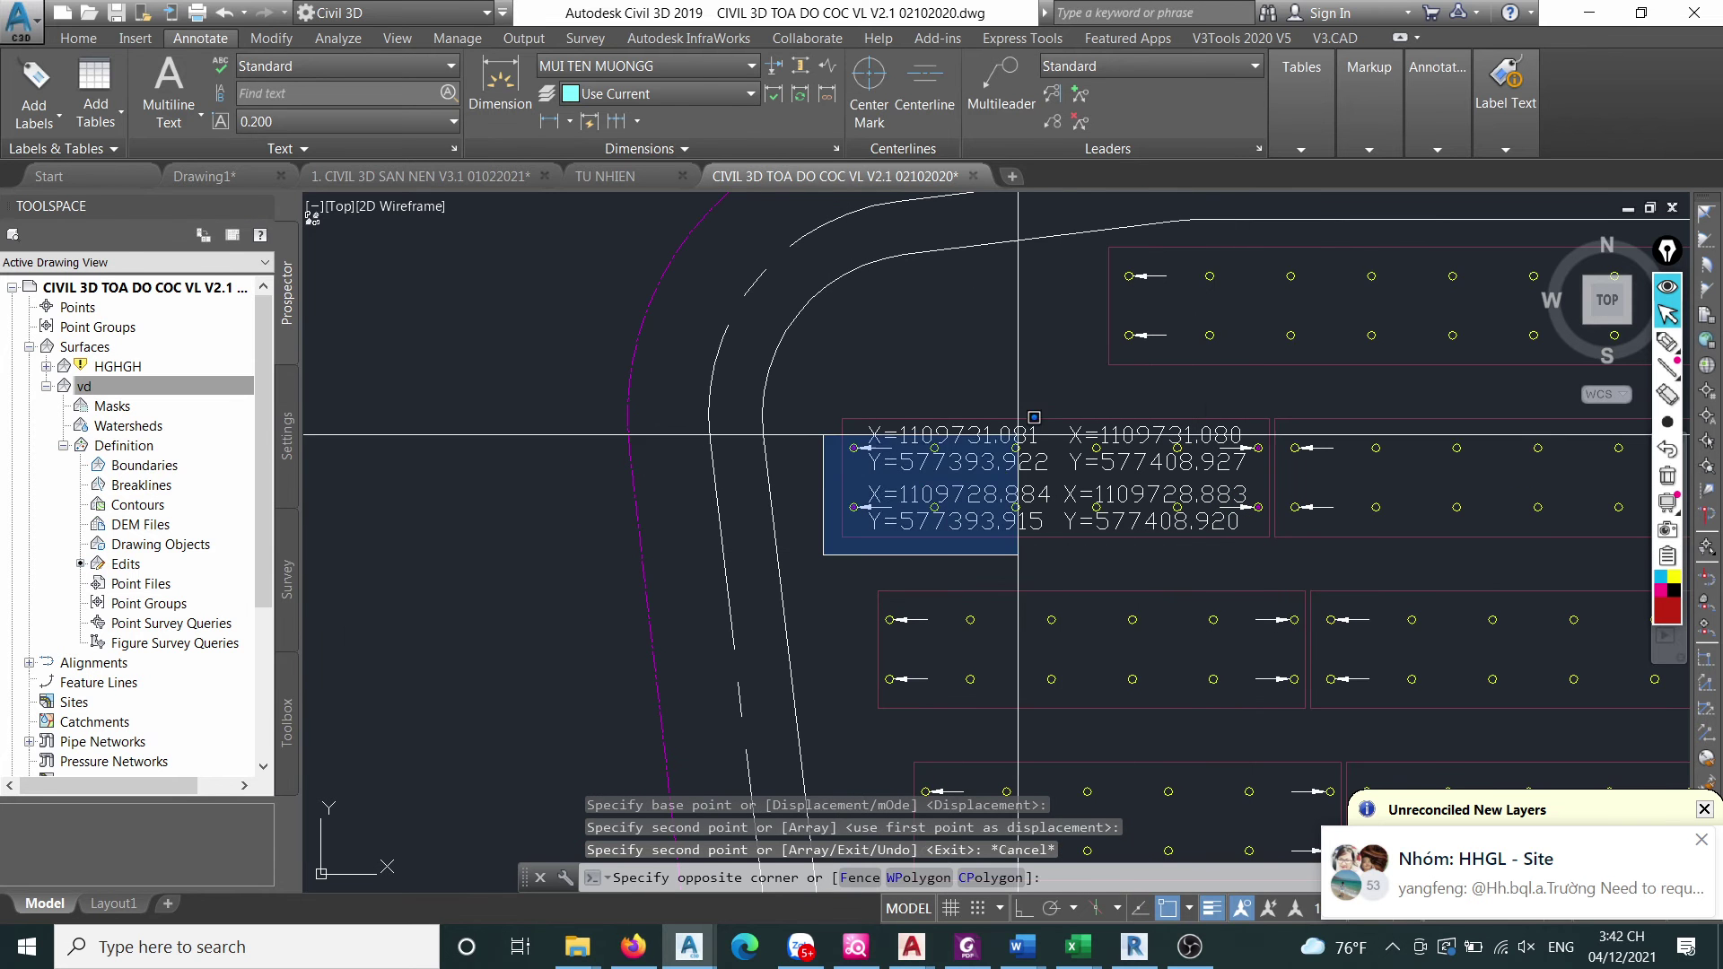
pyautogui.click(1054, 389)
pyautogui.write('co')
pyautogui.press('Return')
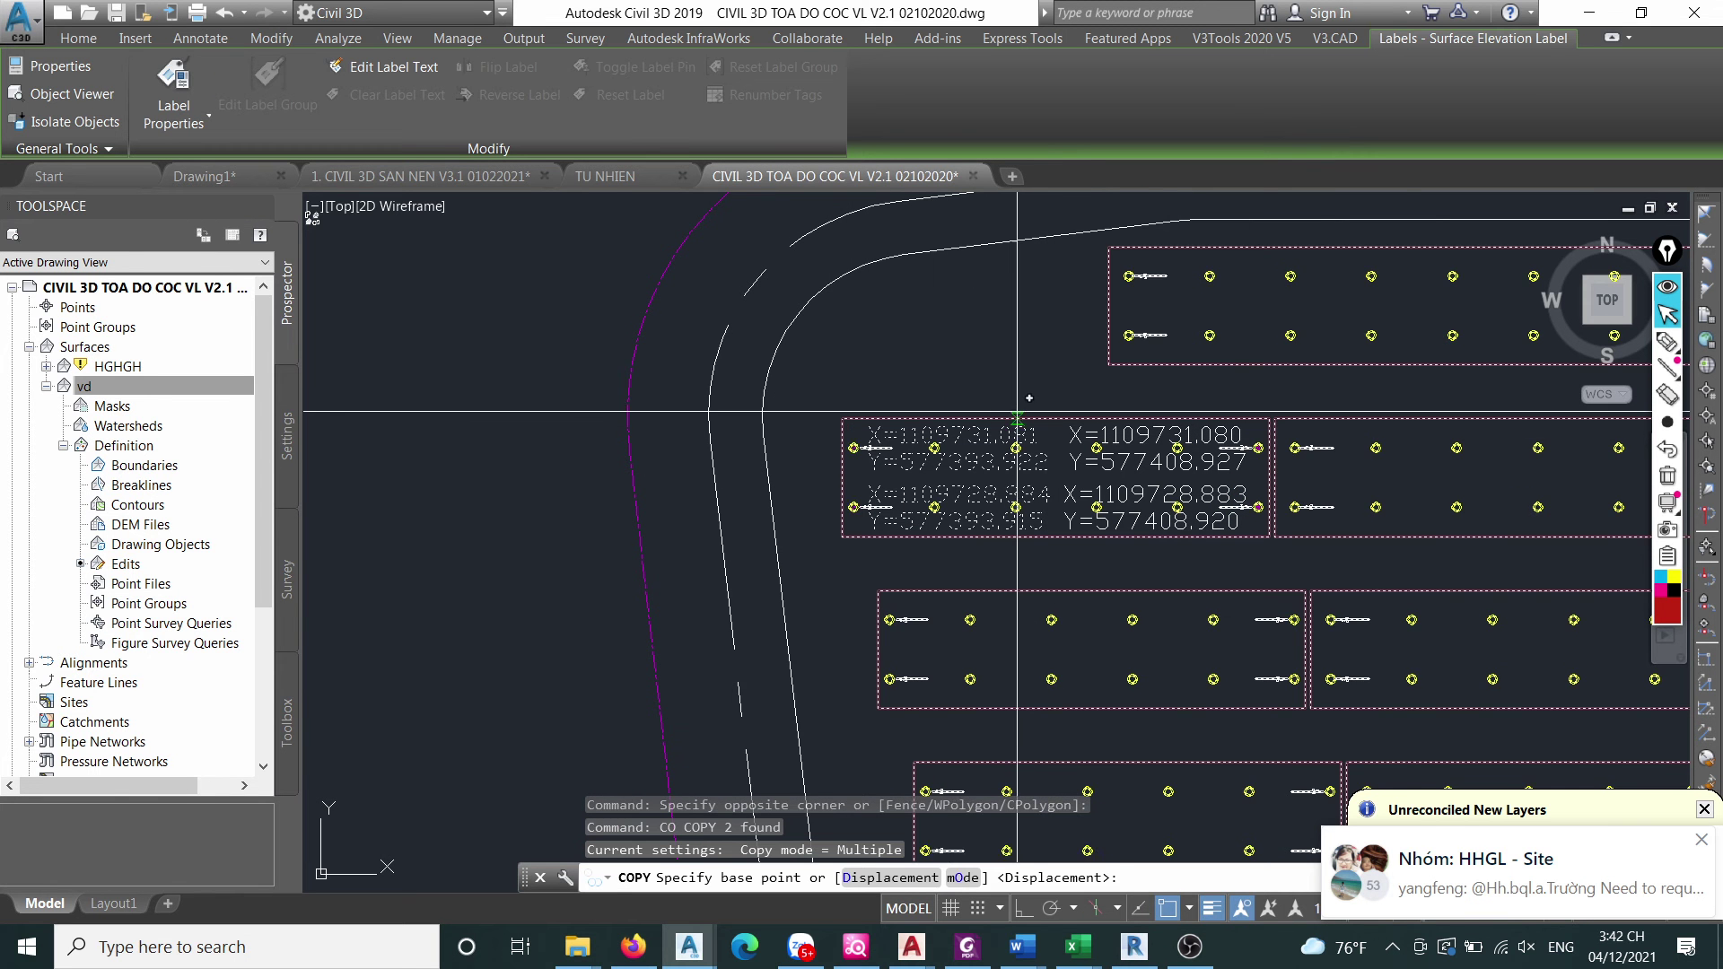
pyautogui.scroll(4, 727, 437)
pyautogui.click(727, 437)
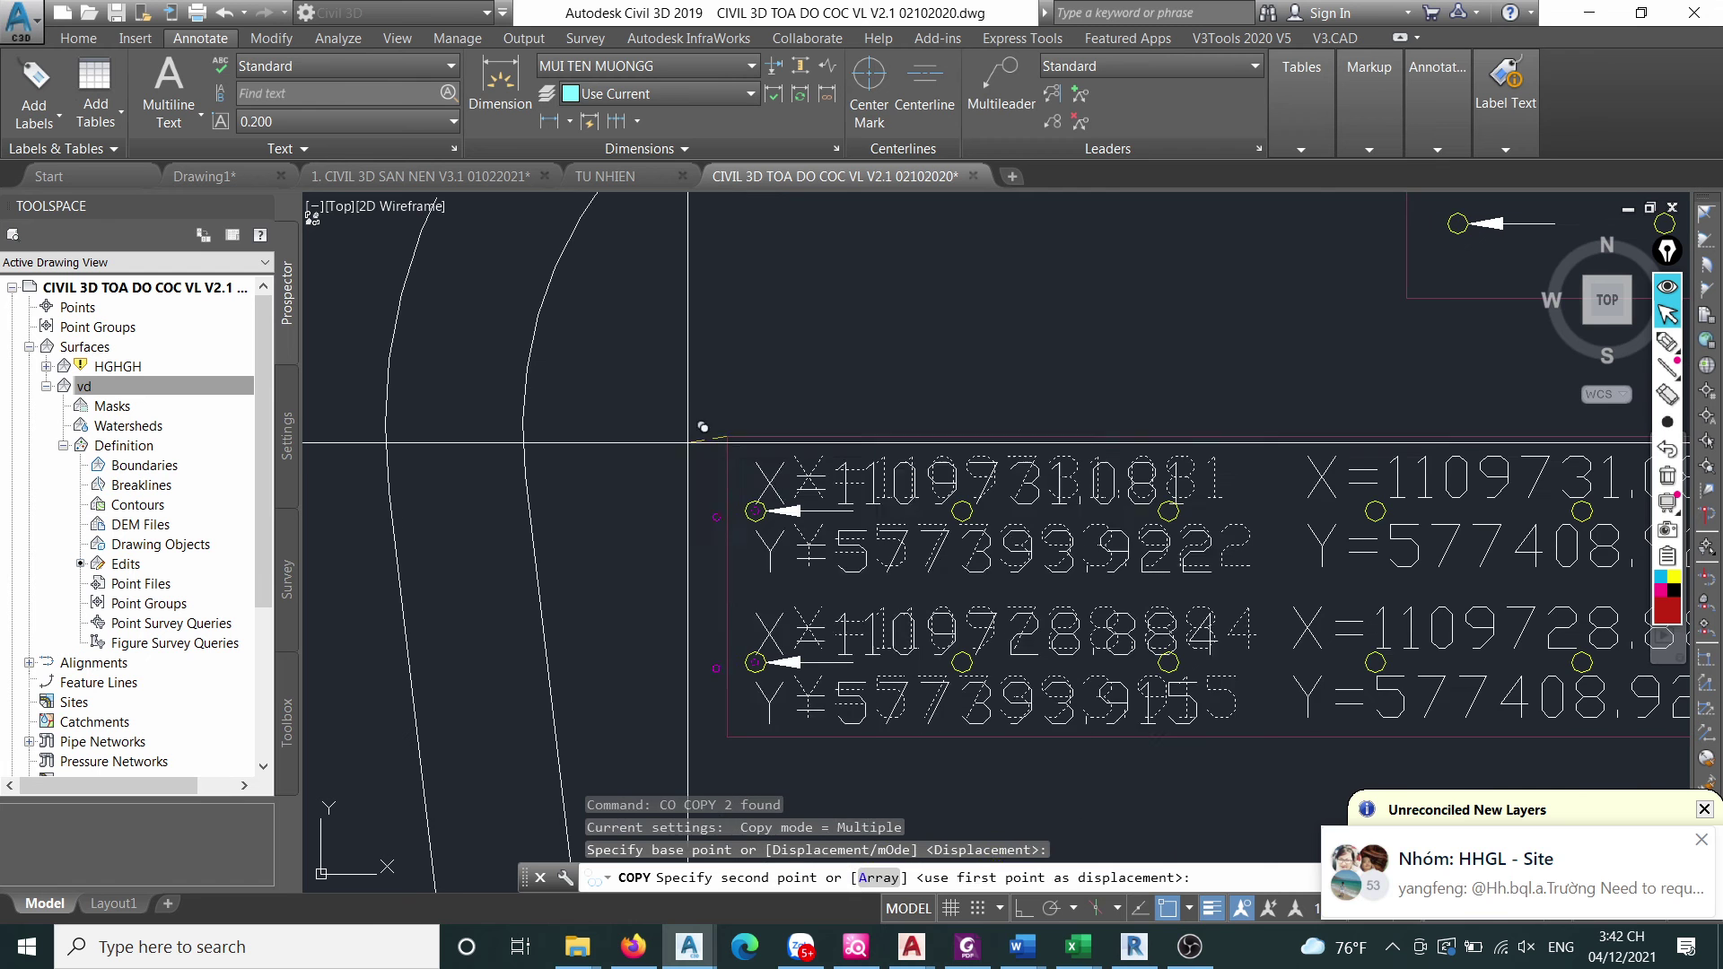
pyautogui.scroll(-3, 692, 431)
pyautogui.scroll(3, 877, 449)
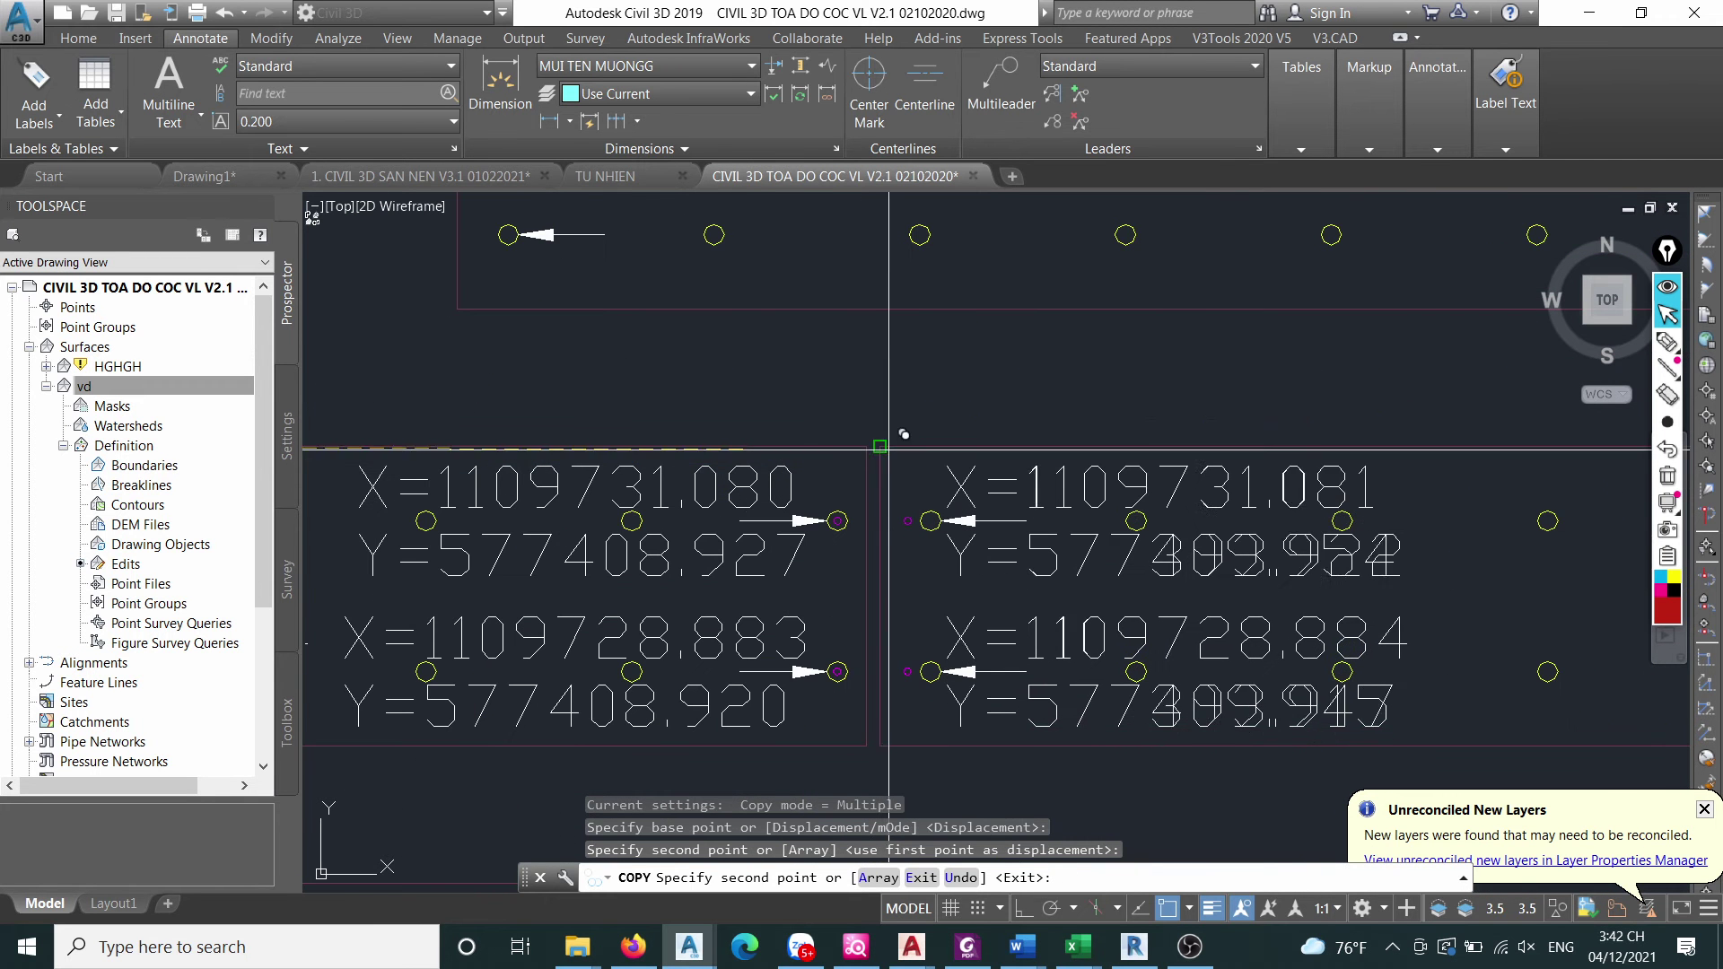
pyautogui.scroll(-3, 880, 446)
pyautogui.click(747, 588)
pyautogui.press('Escape')
# Copy the two VD BEN PHAI labels of the labelled panel to the last piles of the adjacent panel in the same row.
pyautogui.click(749, 598)
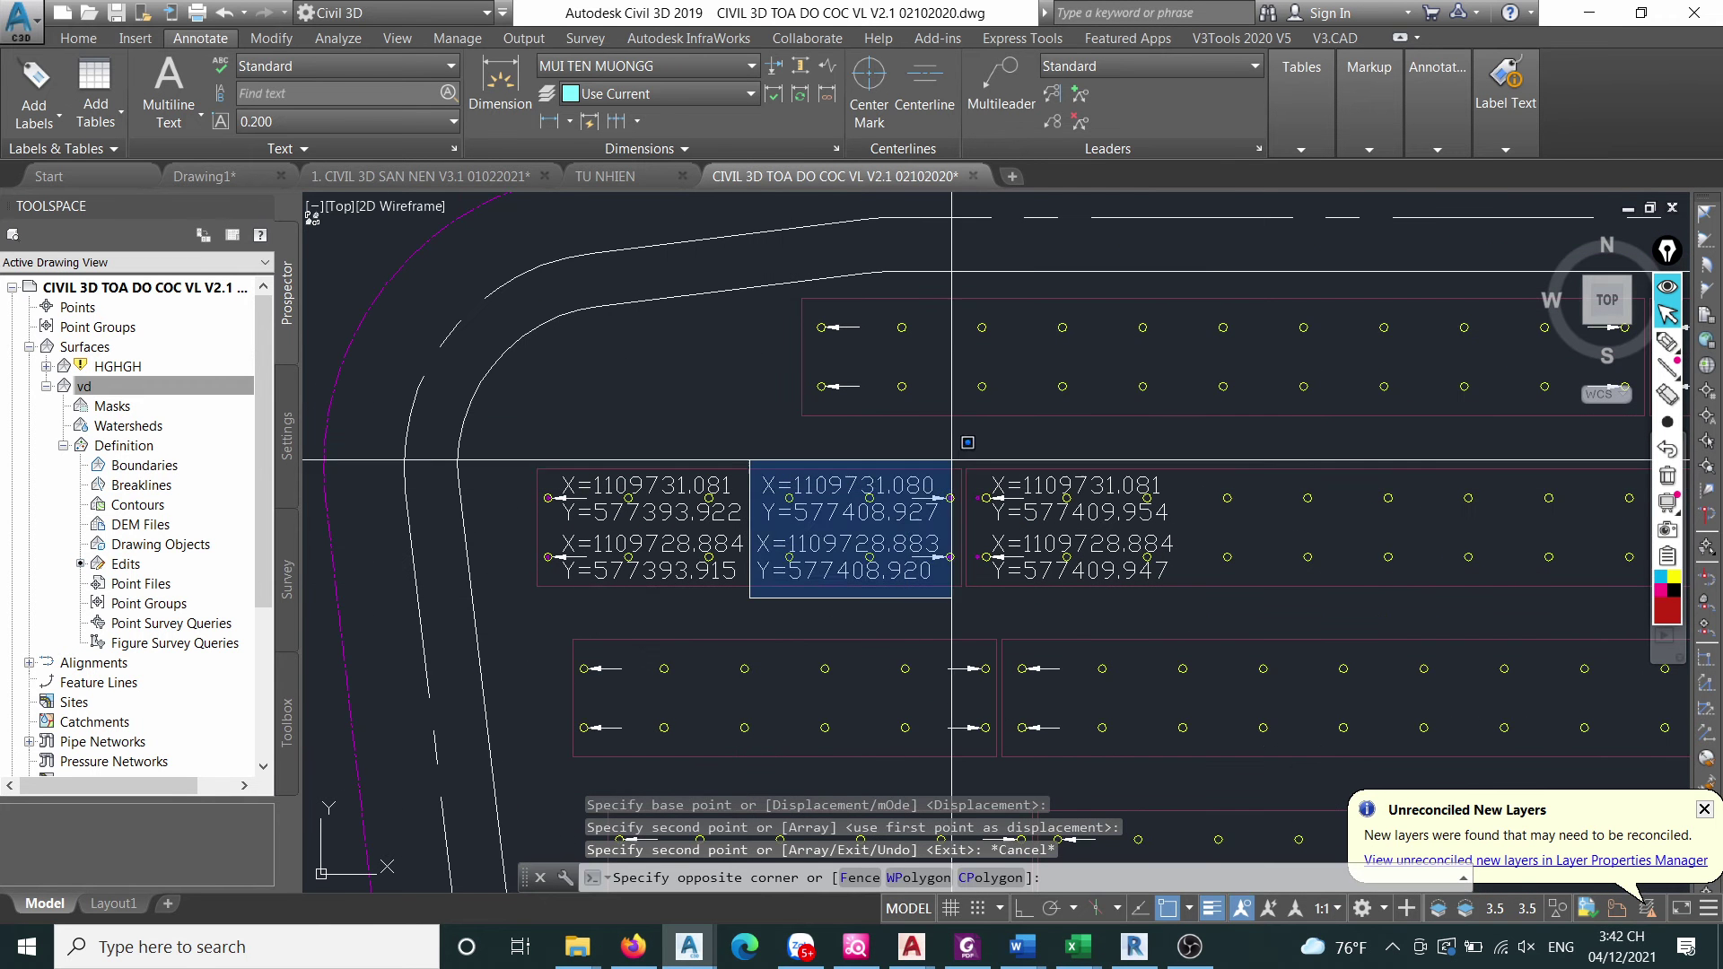
pyautogui.click(950, 493)
pyautogui.write('c')
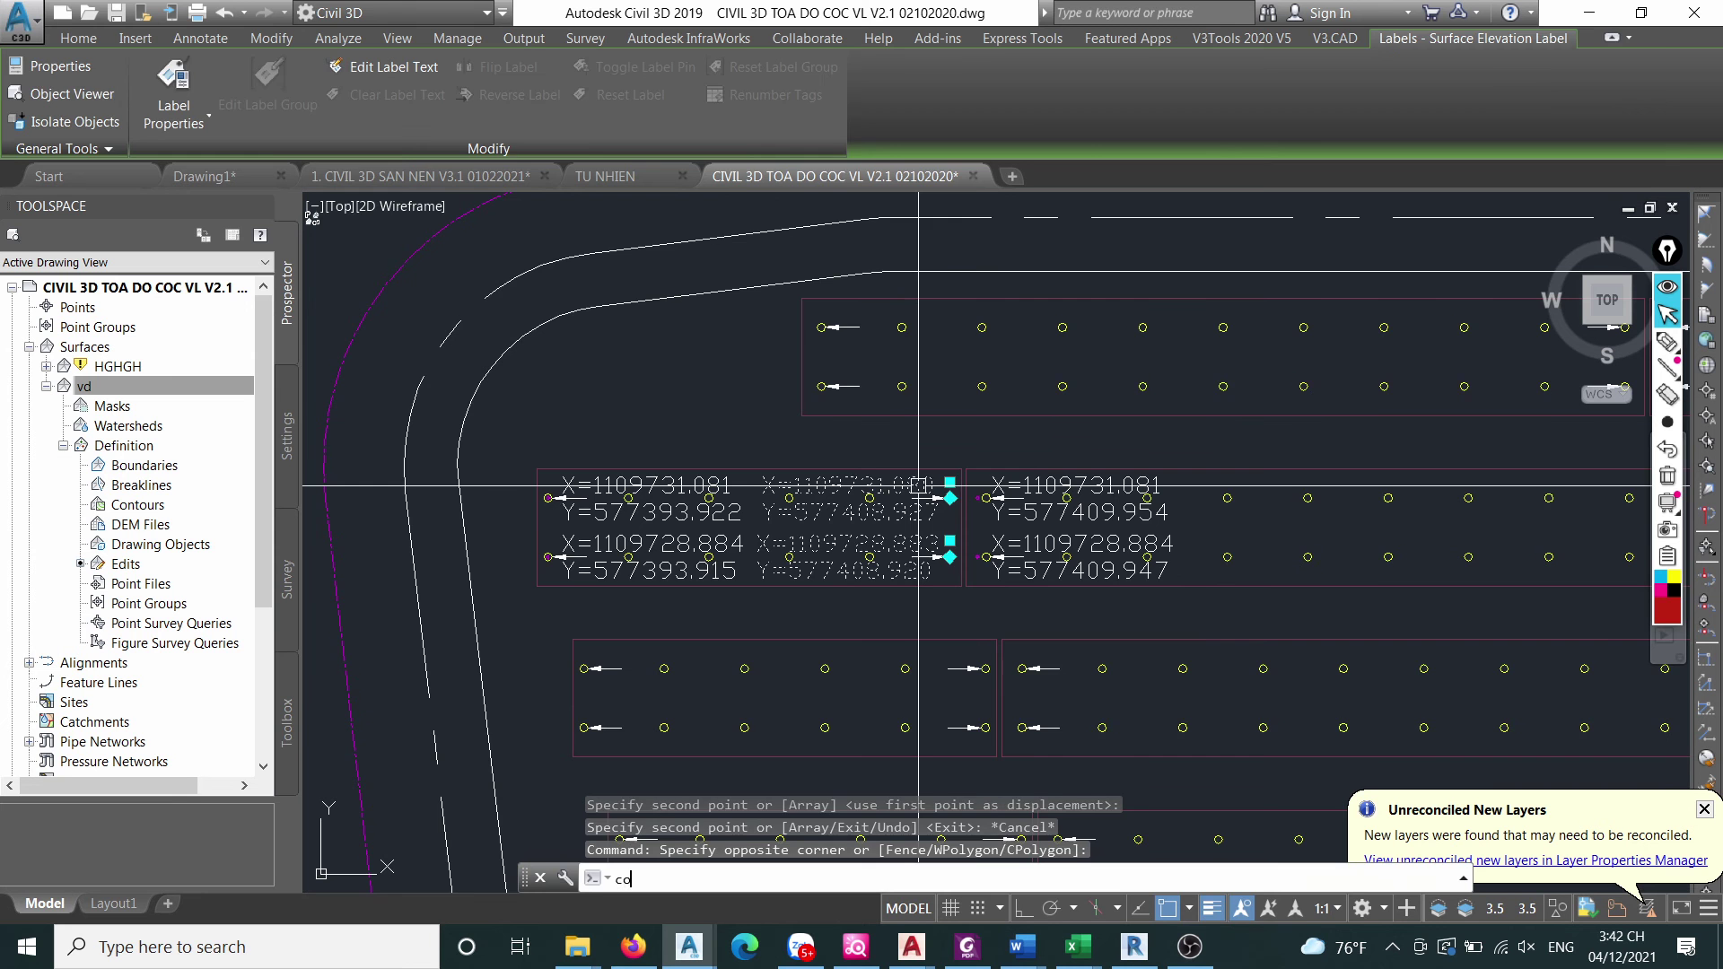
pyautogui.write('o')
pyautogui.press('Return')
pyautogui.scroll(5, 944, 489)
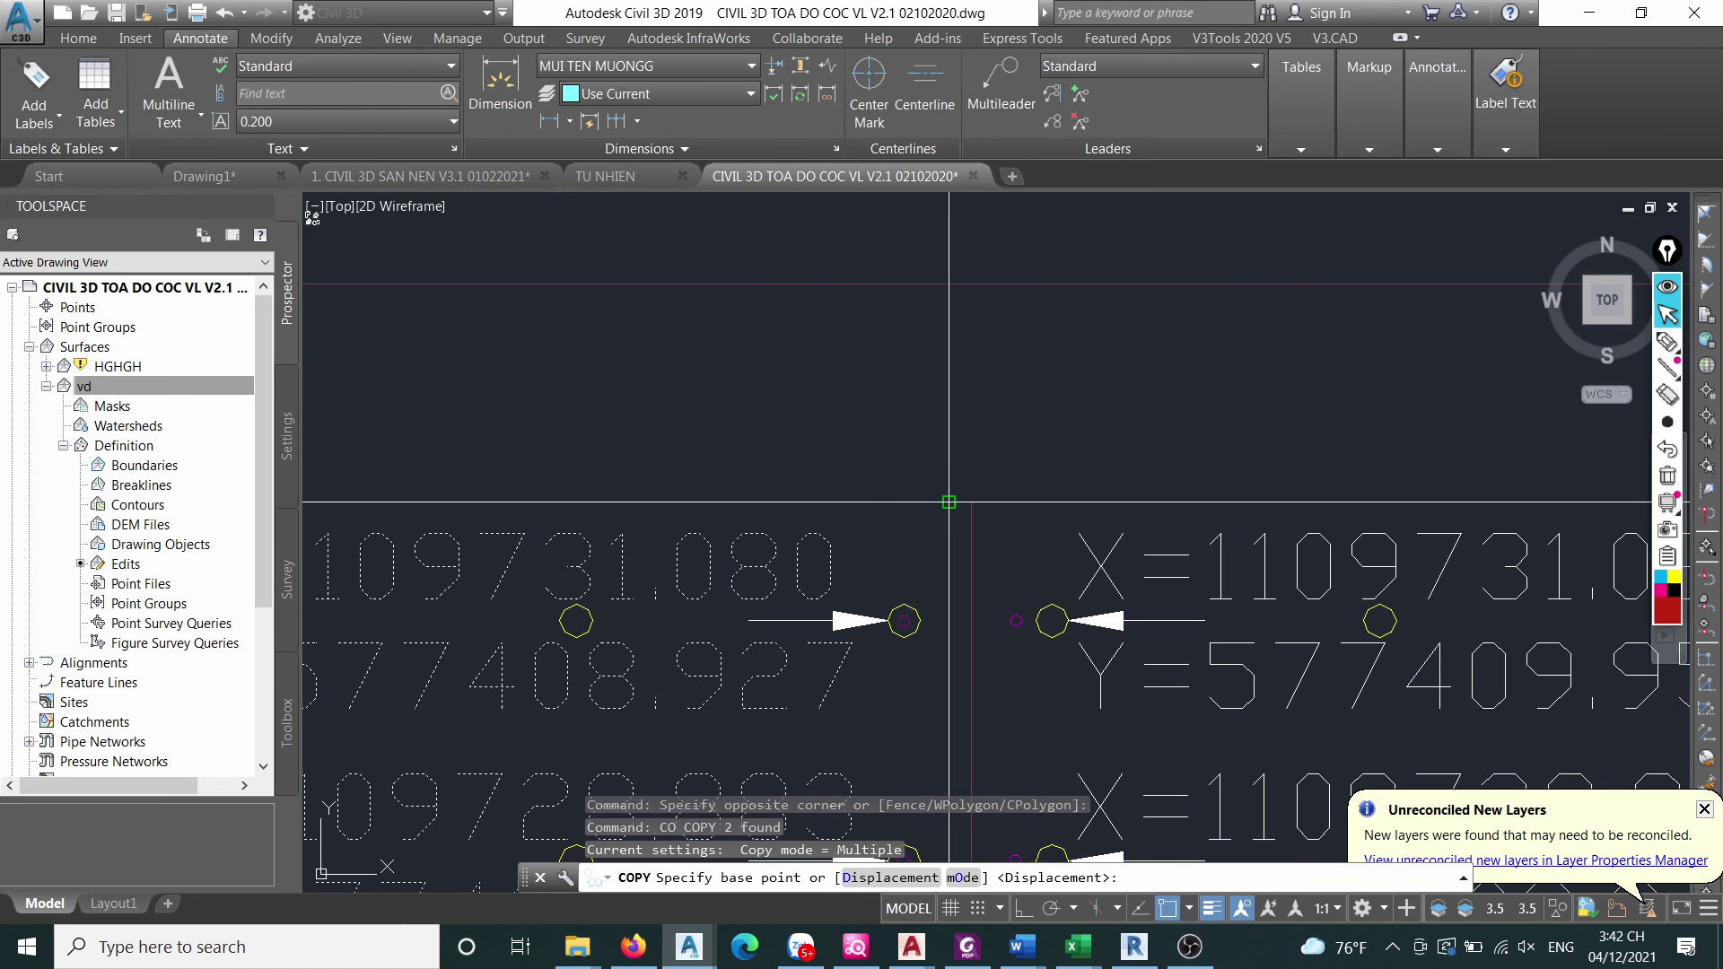
pyautogui.click(948, 501)
pyautogui.scroll(-6, 808, 490)
pyautogui.scroll(3, 1015, 481)
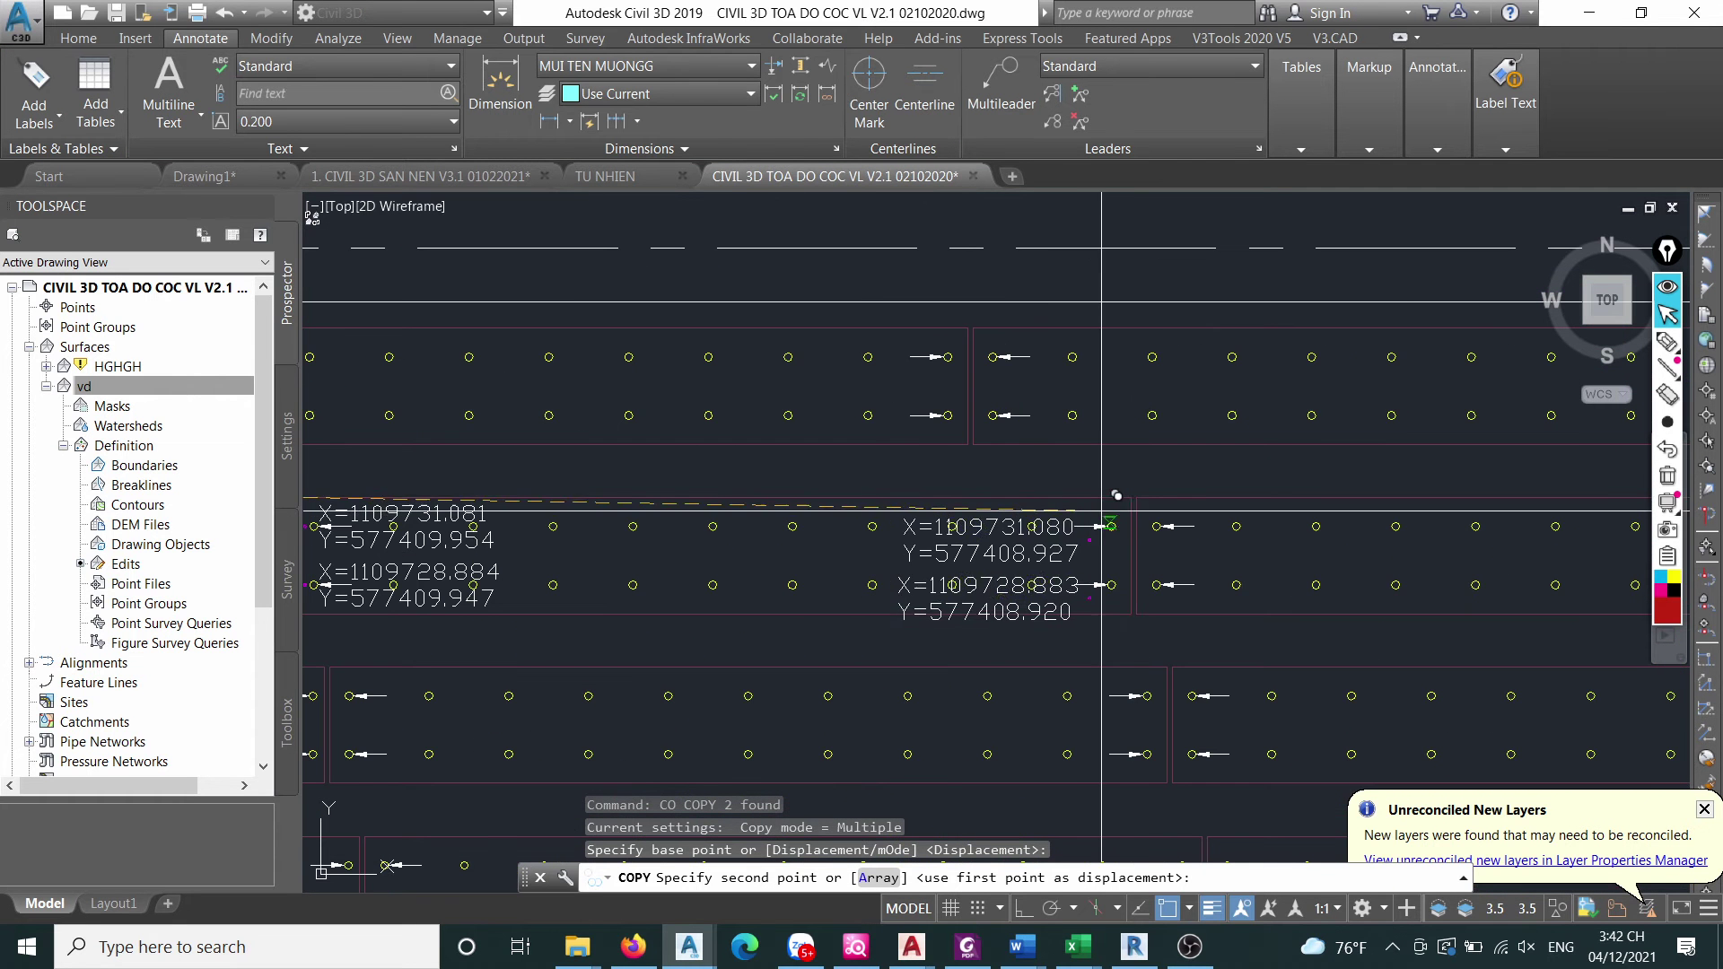
pyautogui.click(1101, 509)
pyautogui.scroll(-5, 1014, 565)
pyautogui.scroll(3, 800, 583)
pyautogui.press('Escape')
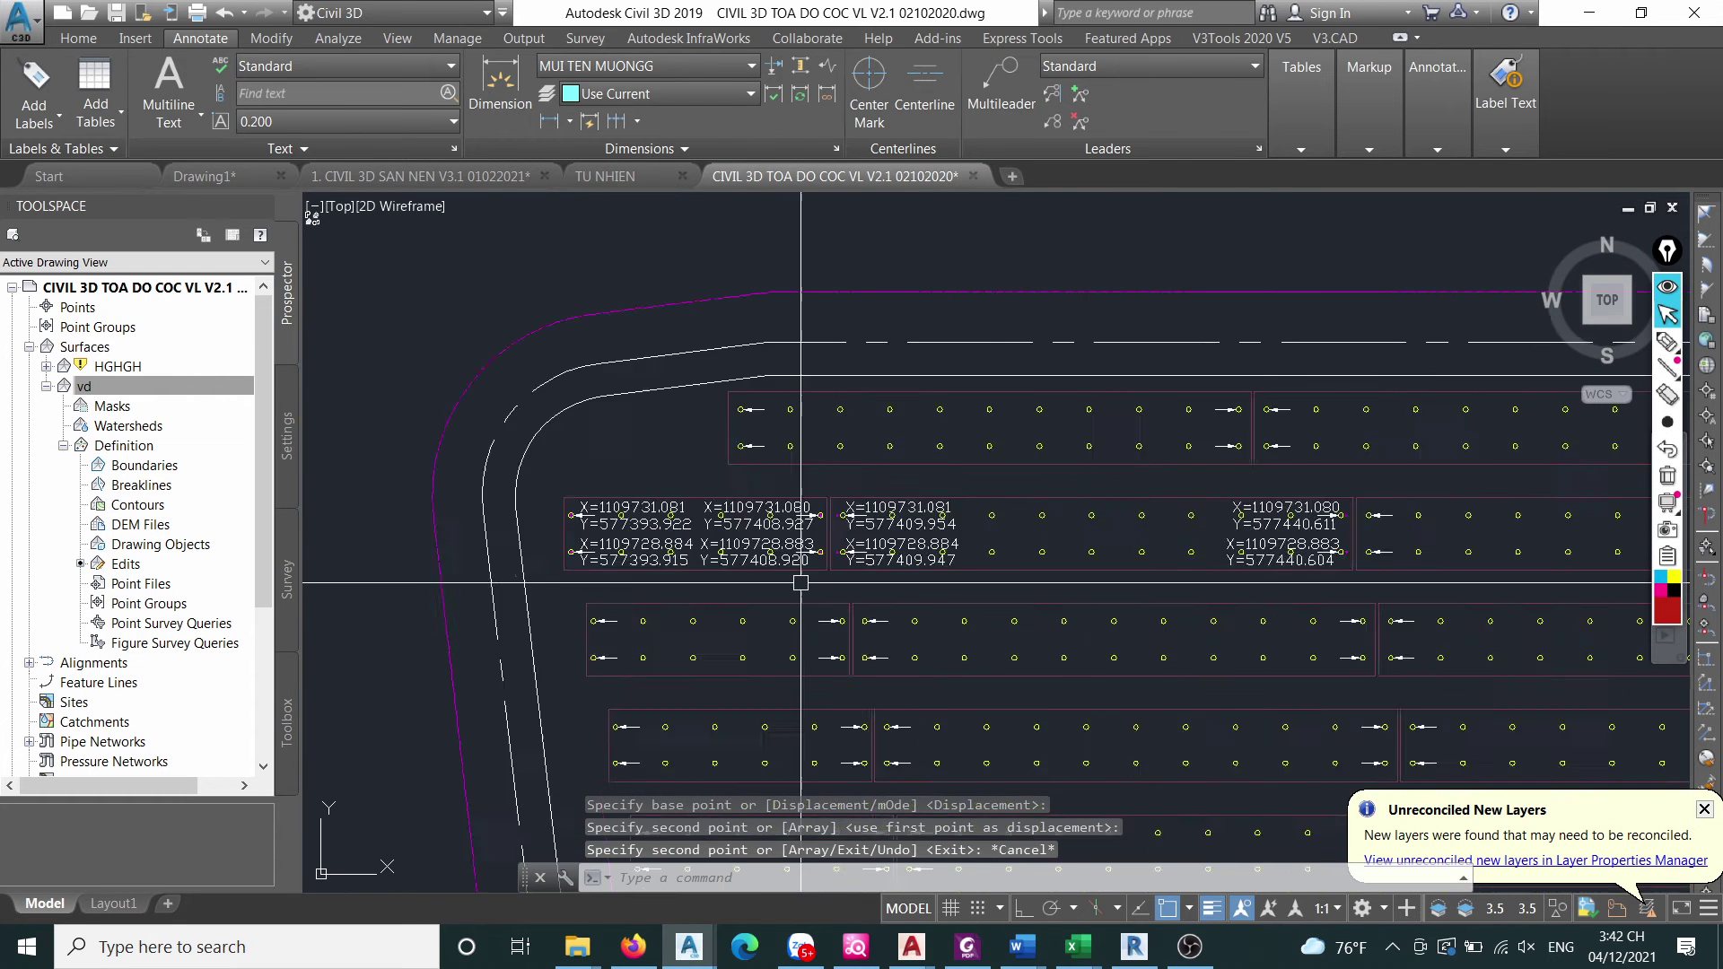
# Copy the adjacent panel's four coordinate labels to the first panel of the uppermost row.
pyautogui.scroll(4, 821, 582)
pyautogui.click(864, 580)
pyautogui.scroll(-6, 864, 579)
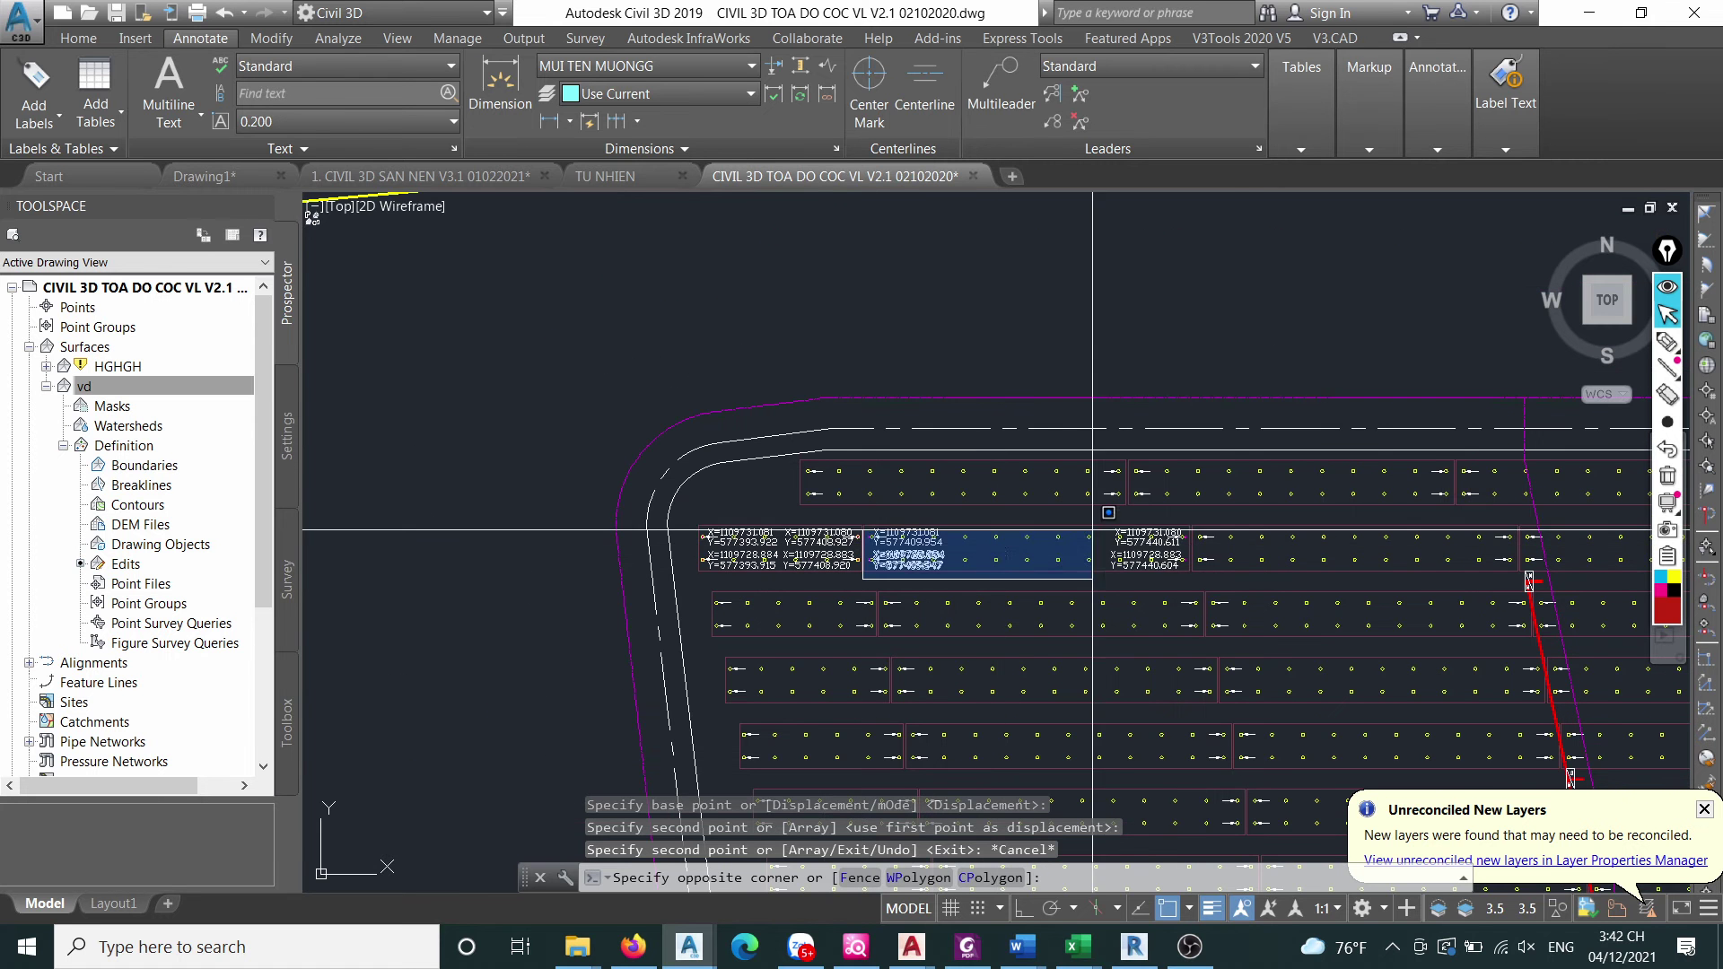
pyautogui.click(1213, 516)
pyautogui.write('c')
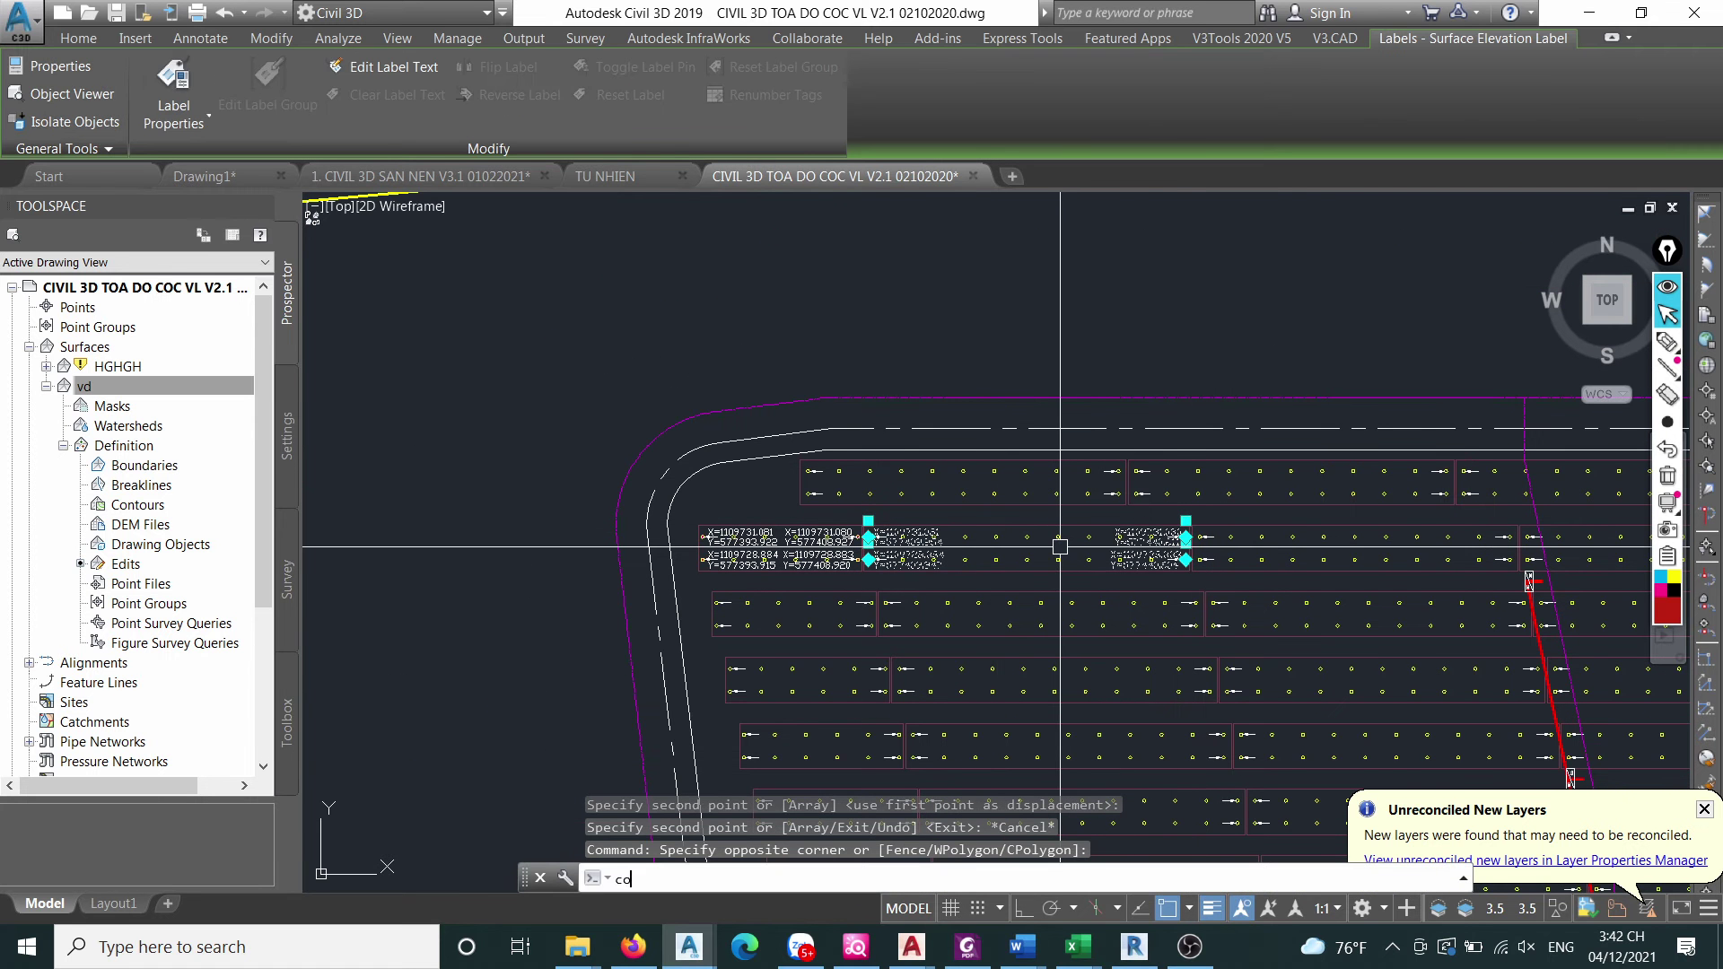
pyautogui.write('o')
pyautogui.press('Return')
pyautogui.scroll(5, 709, 558)
pyautogui.click(739, 552)
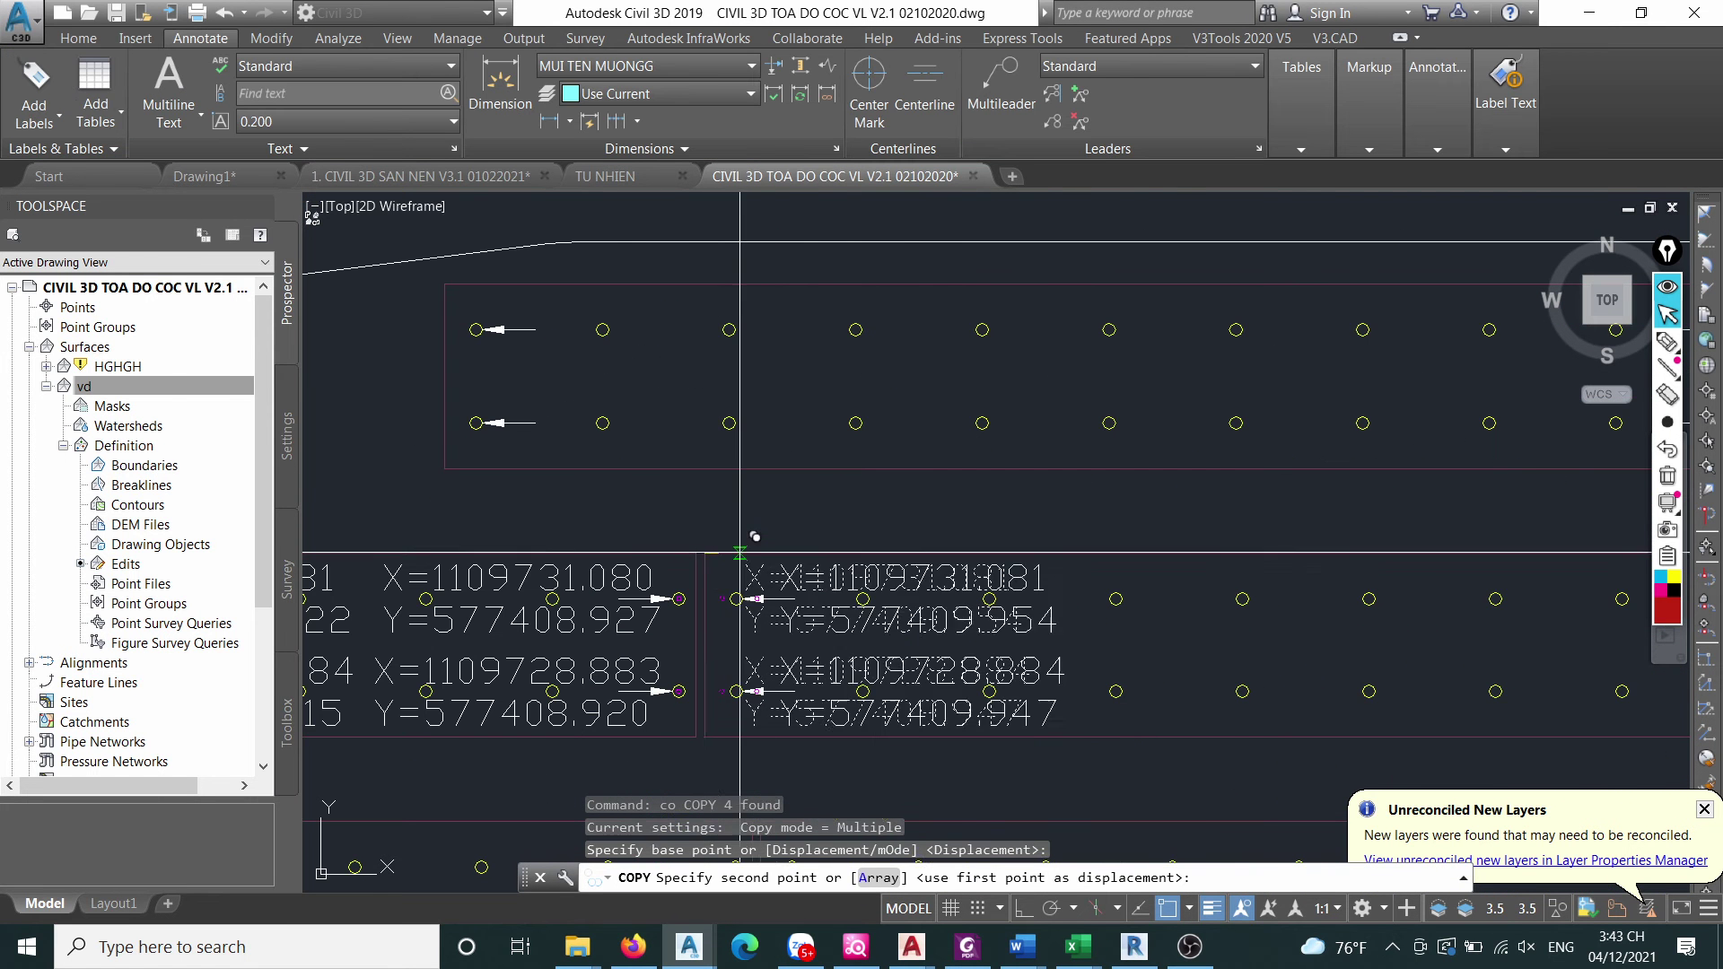
pyautogui.scroll(-5, 739, 552)
pyautogui.click(614, 440)
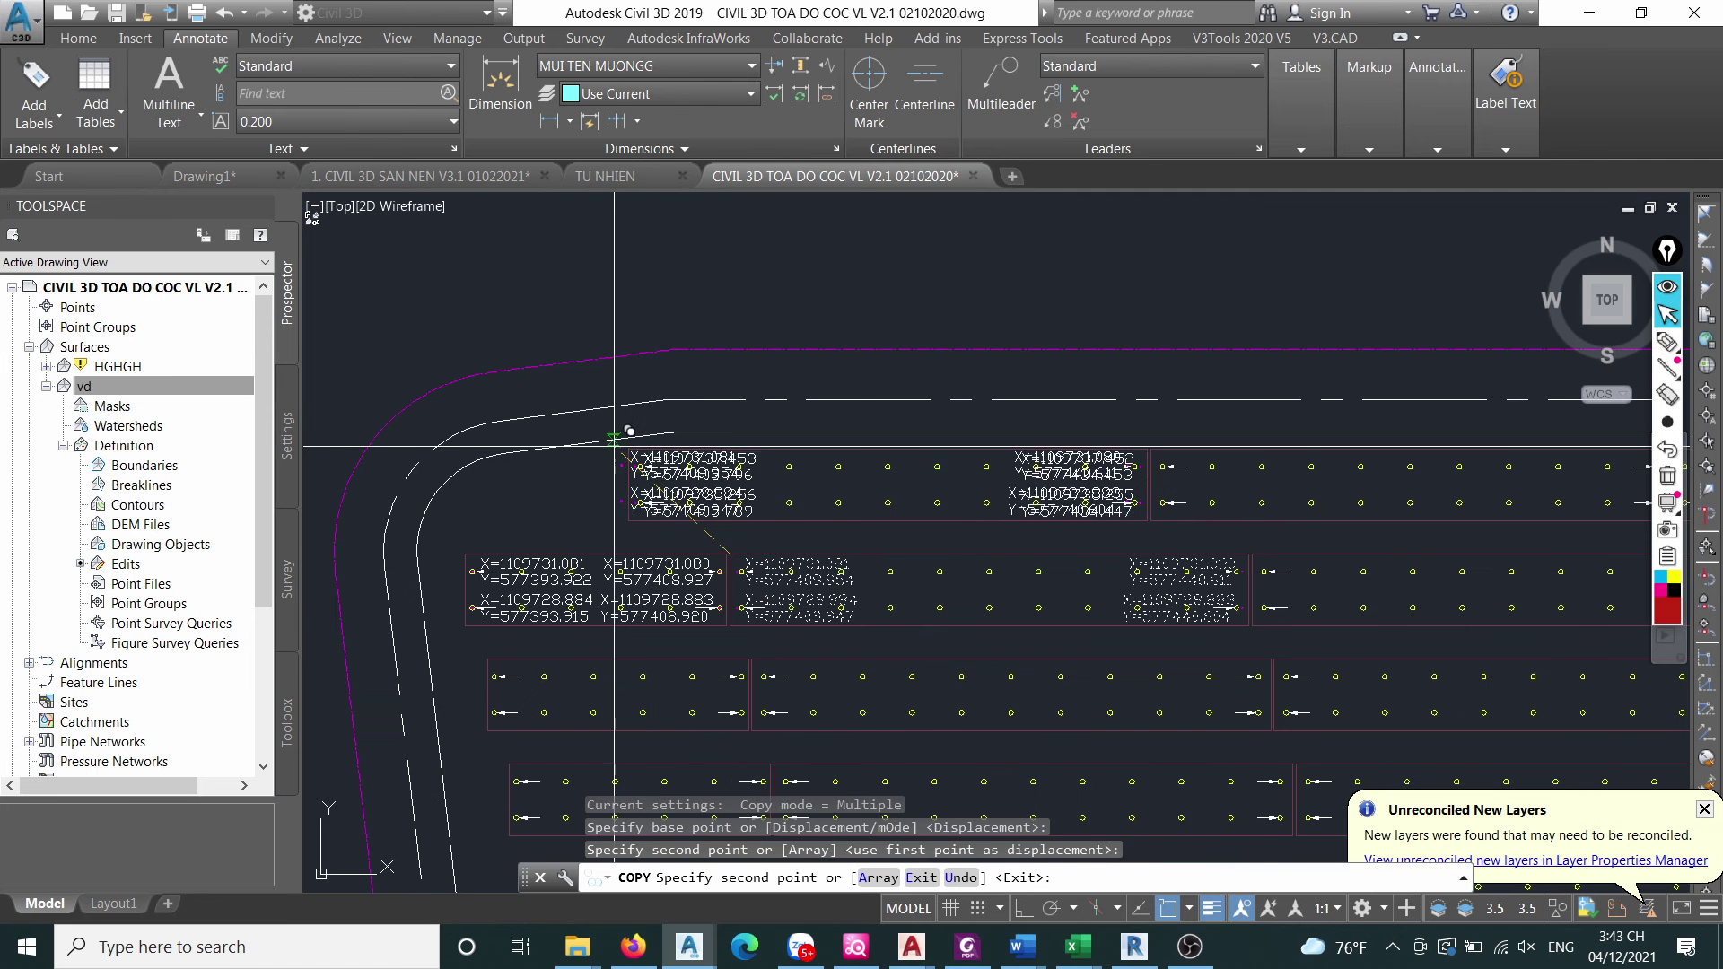
pyautogui.scroll(5, 1230, 603)
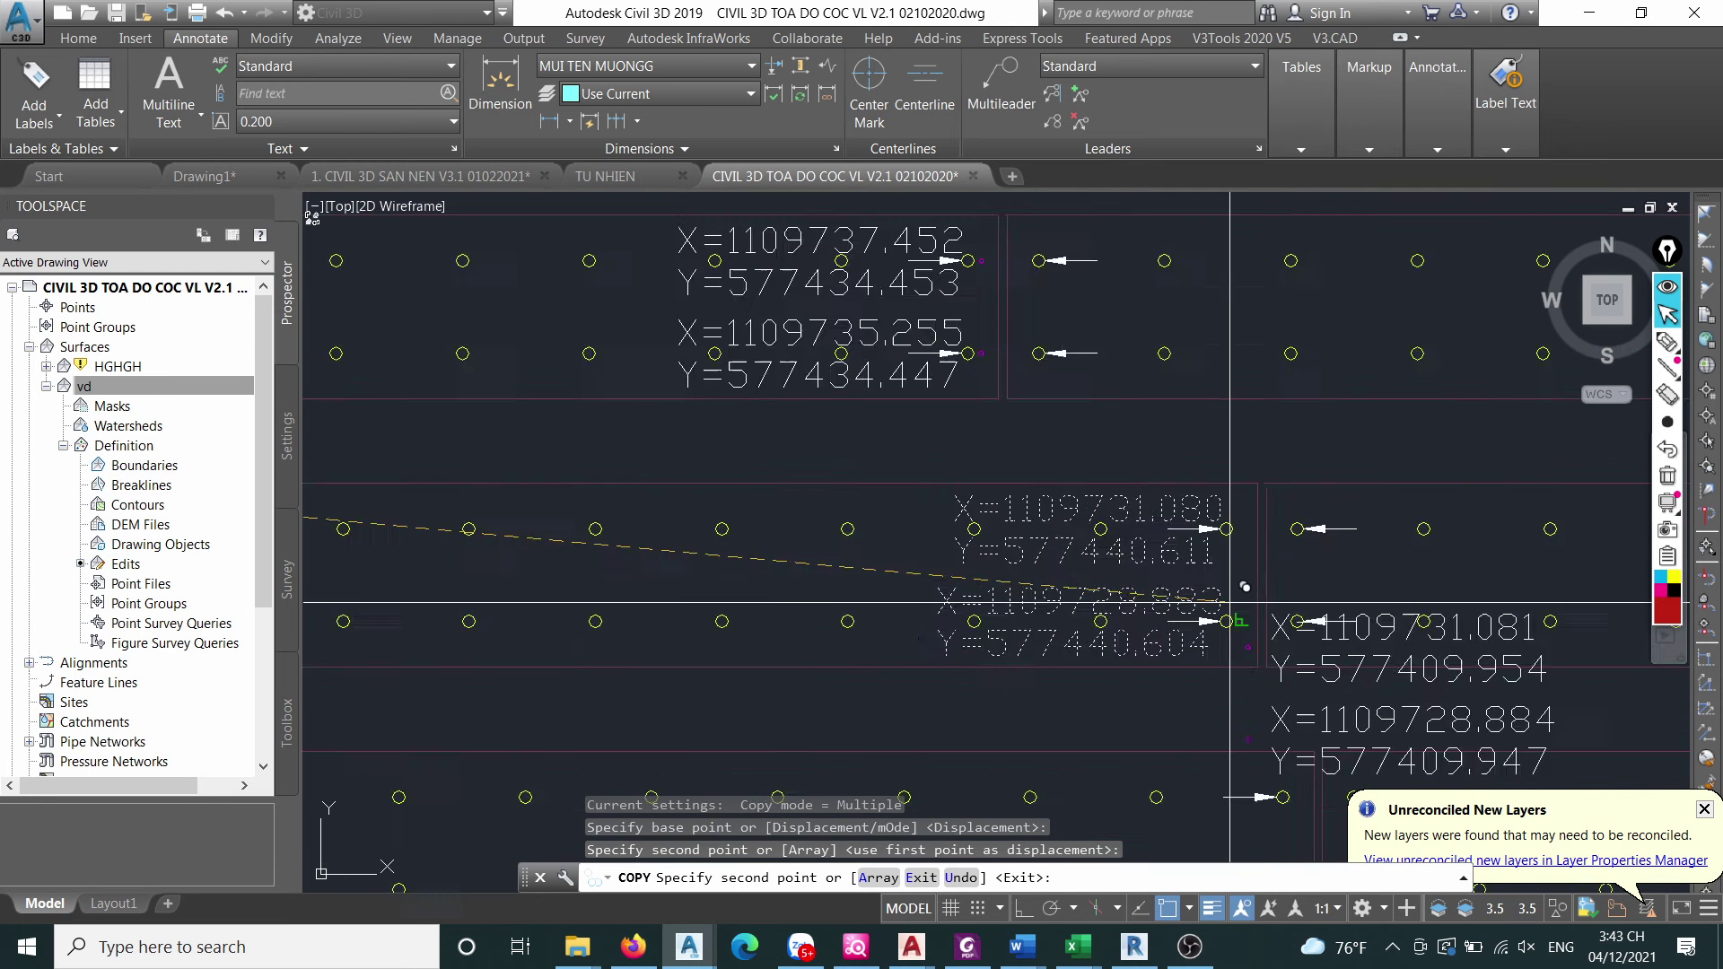
pyautogui.scroll(3, 1230, 603)
pyautogui.press('Escape')
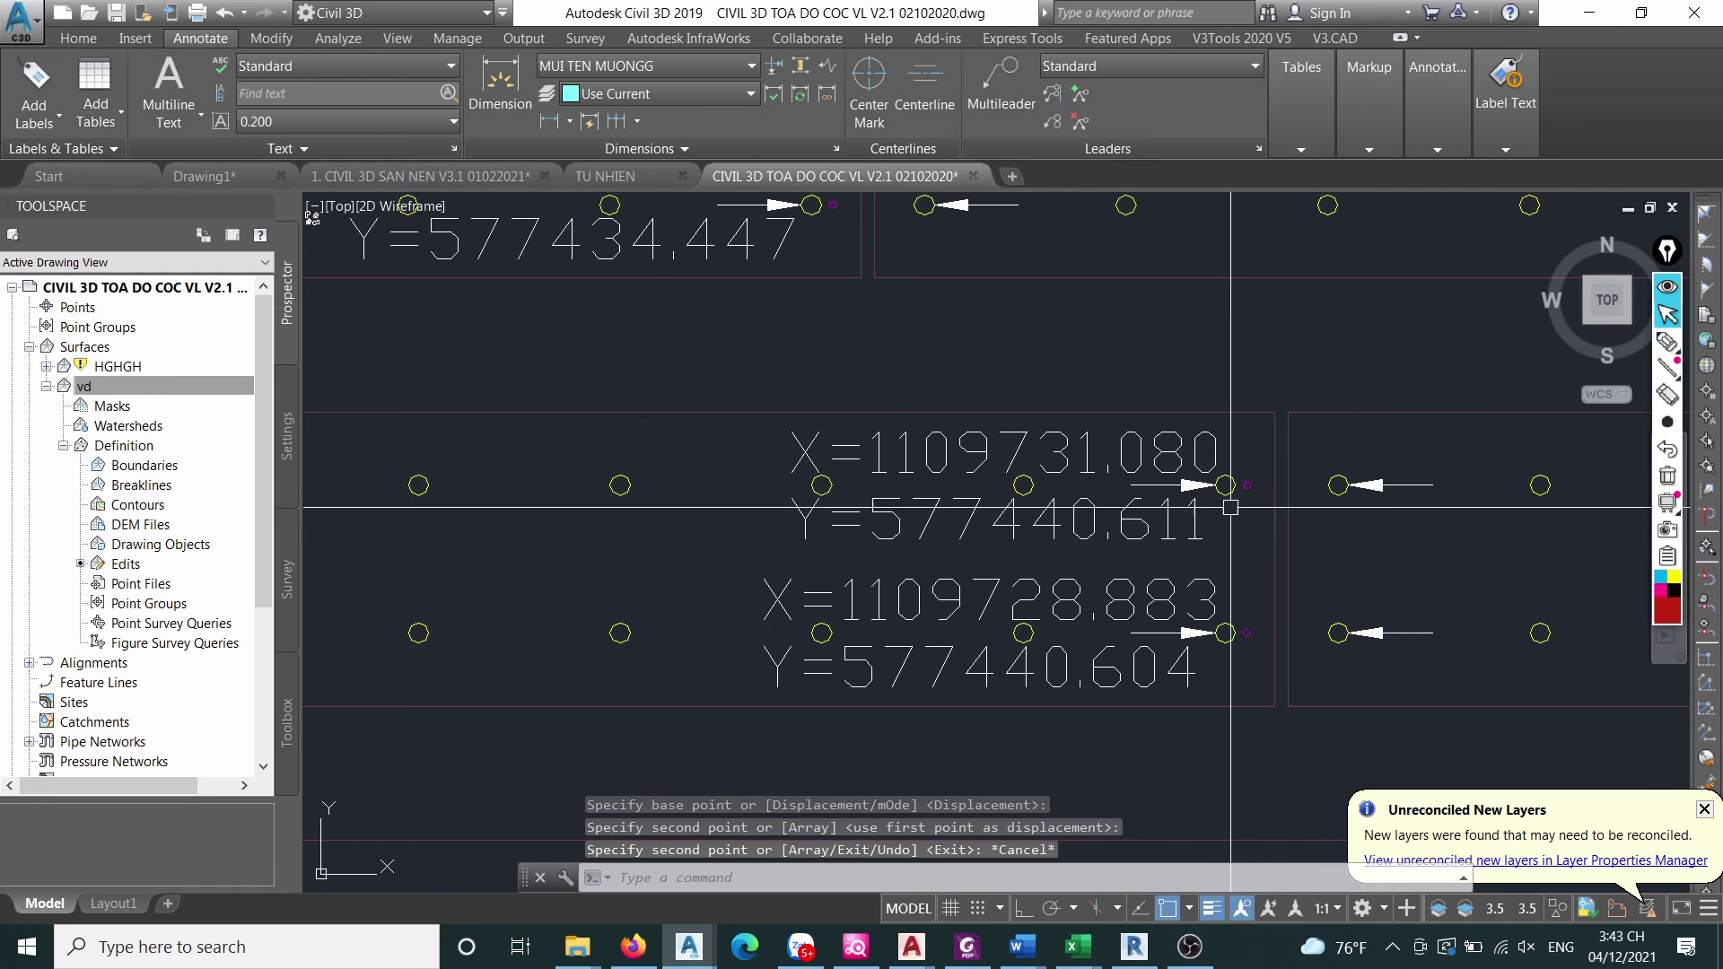
# Check the copied labels against their piles and erase the four labels on the first panel of the uppermost row.
pyautogui.click(1186, 500)
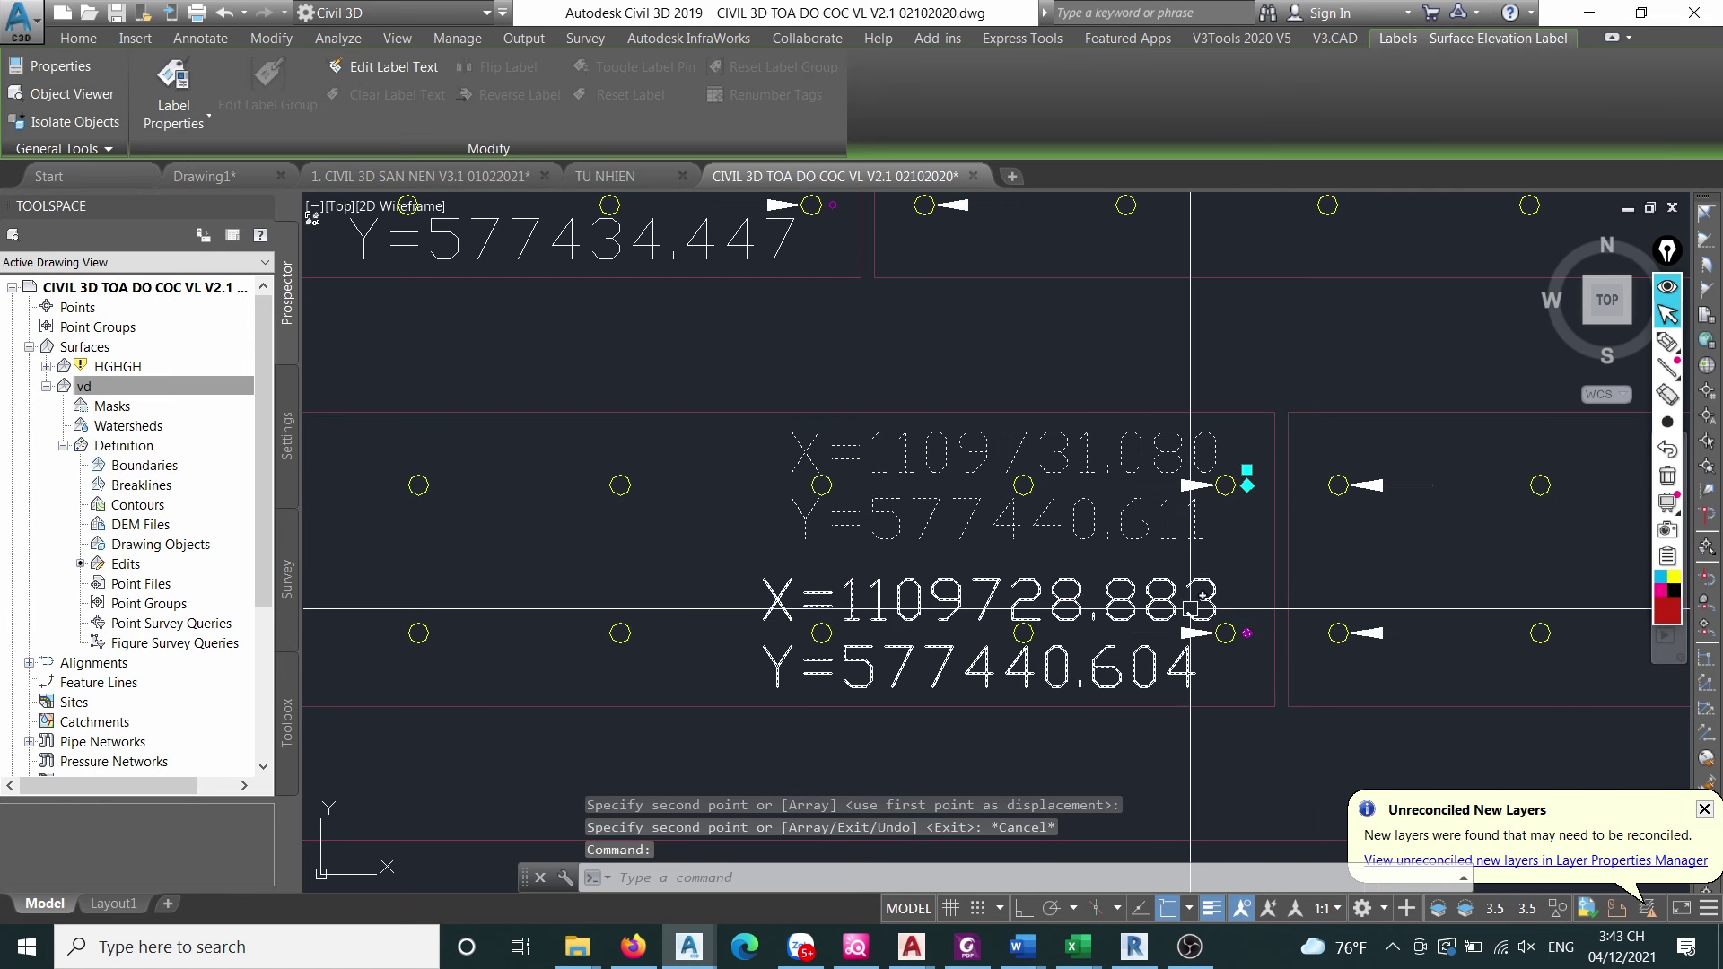
pyautogui.scroll(-5, 1190, 610)
pyautogui.press('Escape')
pyautogui.scroll(5, 734, 613)
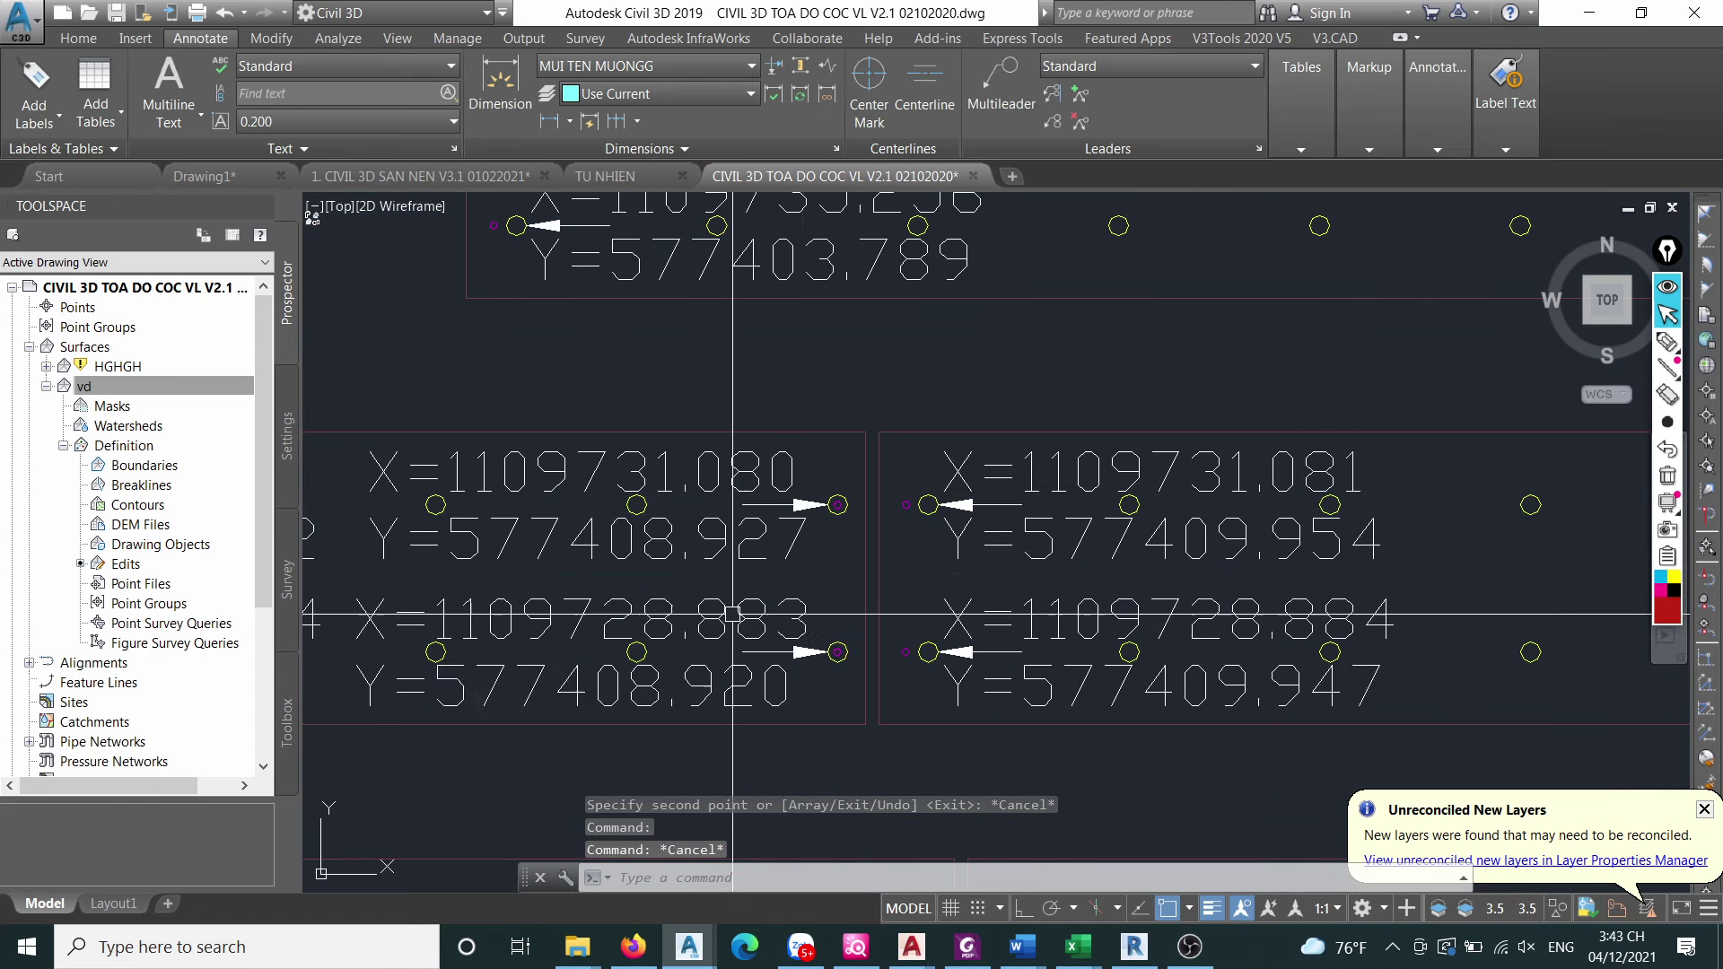
pyautogui.scroll(-5, 733, 614)
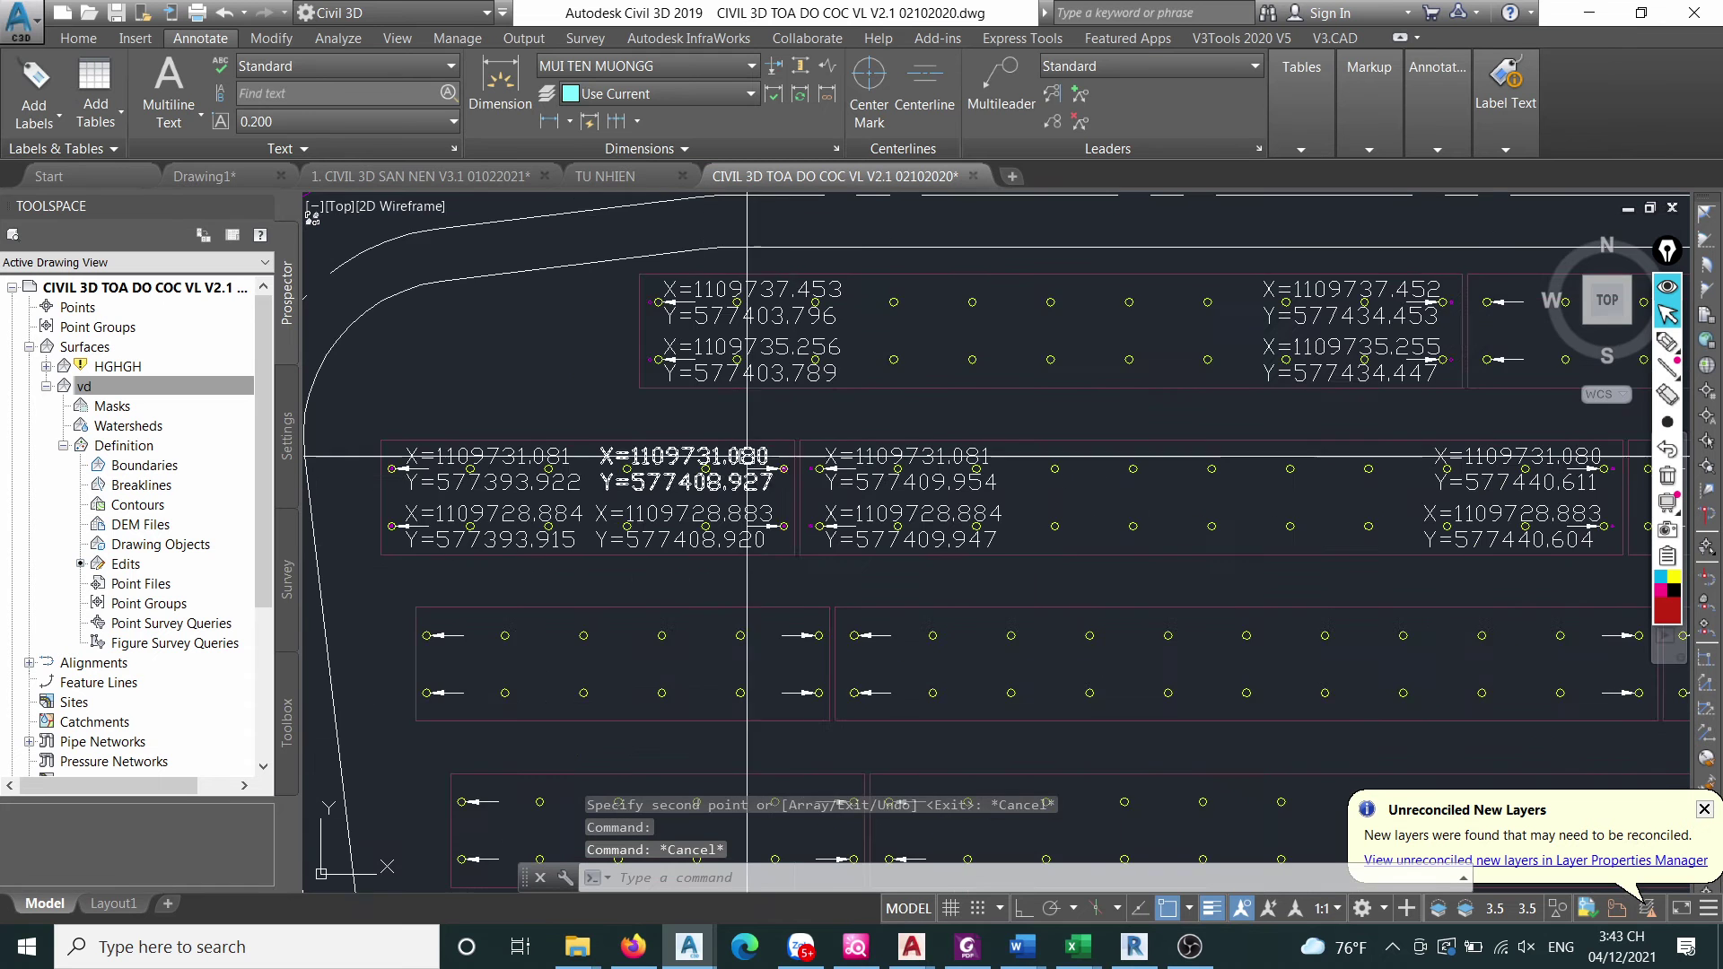
pyautogui.click(596, 407)
pyautogui.click(1445, 242)
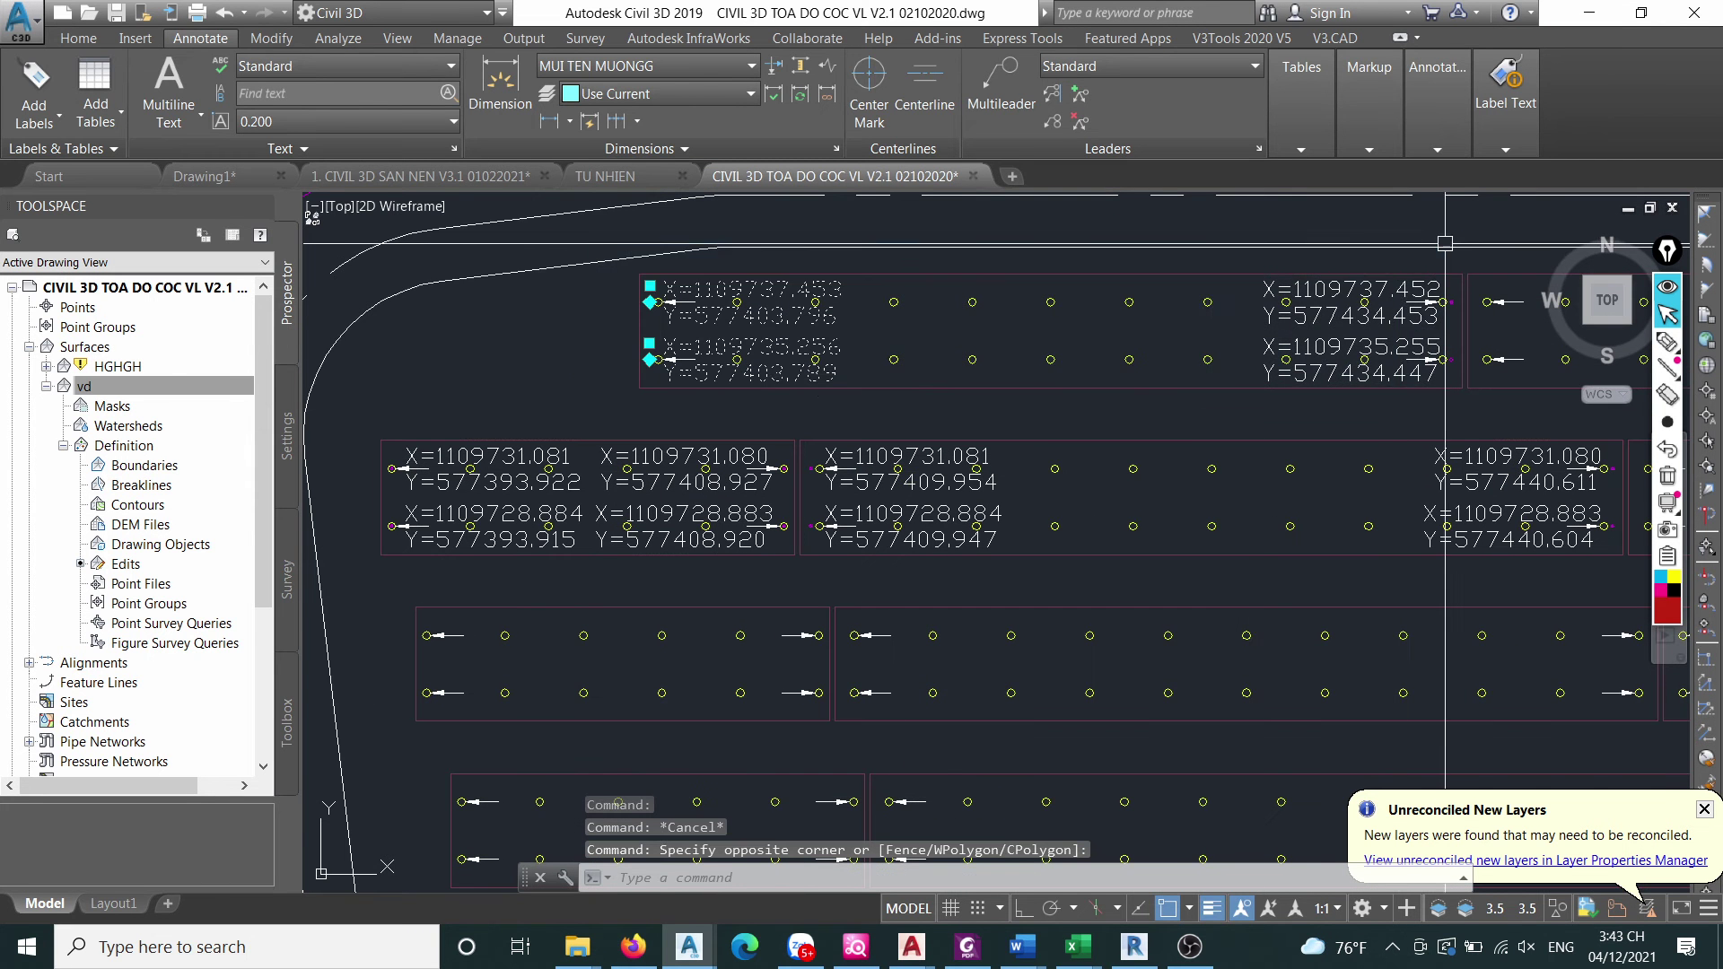
pyautogui.click(589, 385)
pyautogui.click(1659, 255)
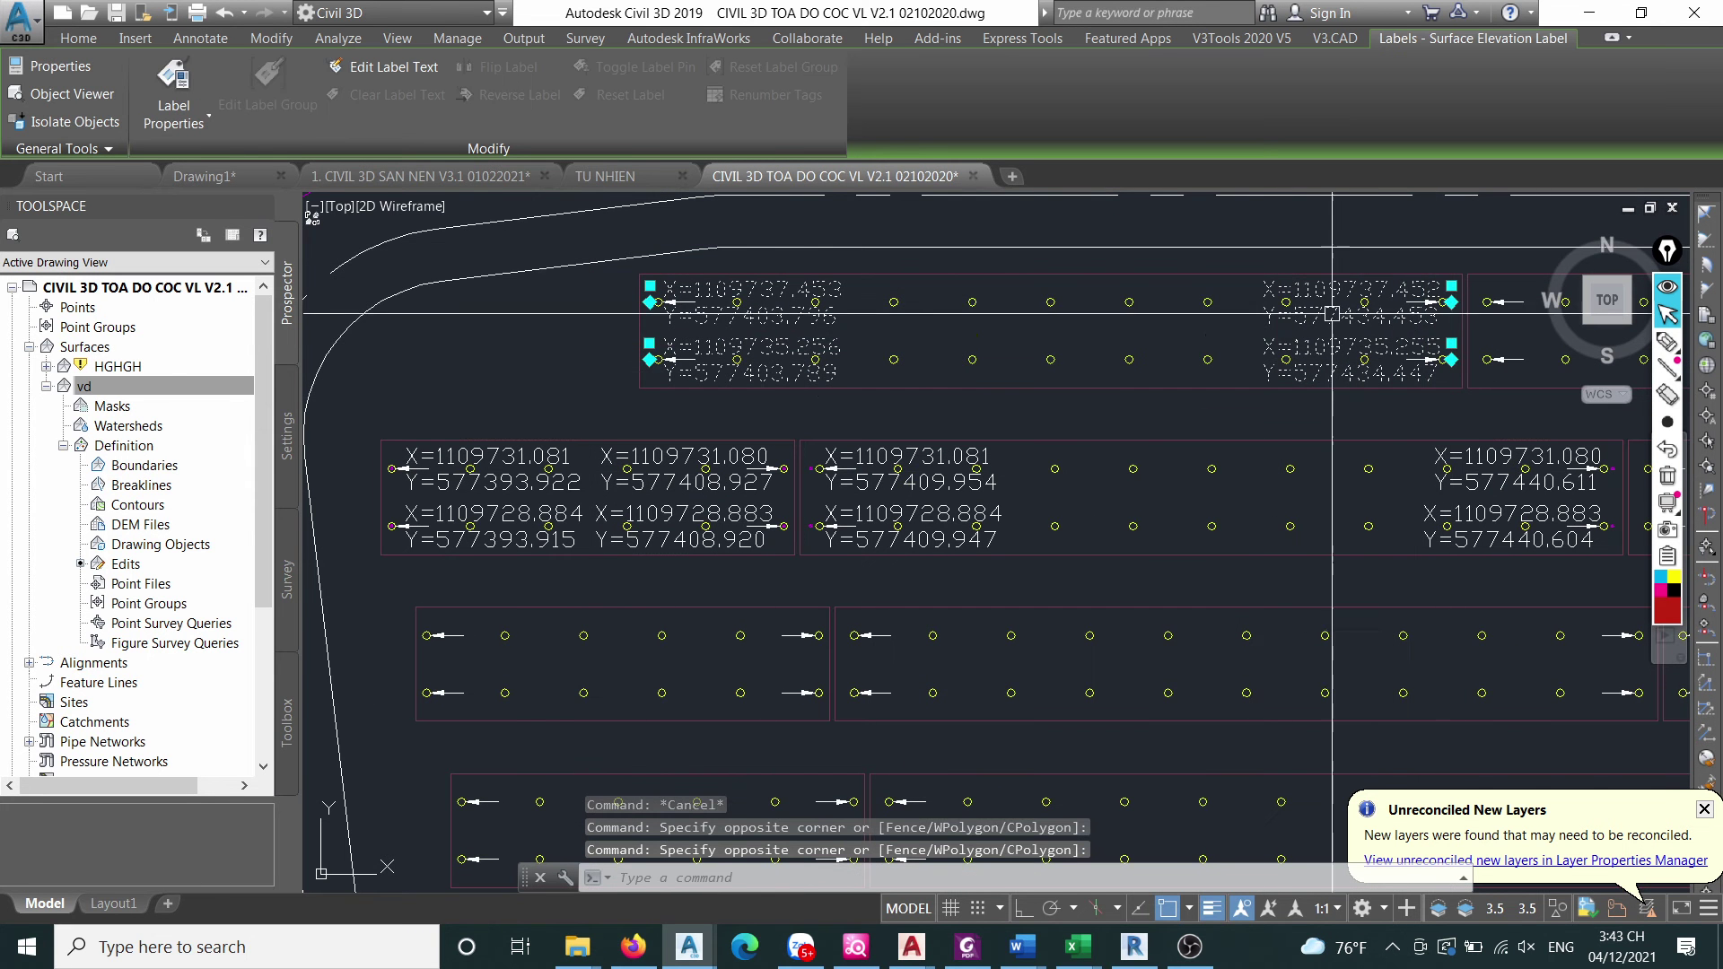
pyautogui.write('e')
pyautogui.press('Return')
pyautogui.scroll(4, 823, 543)
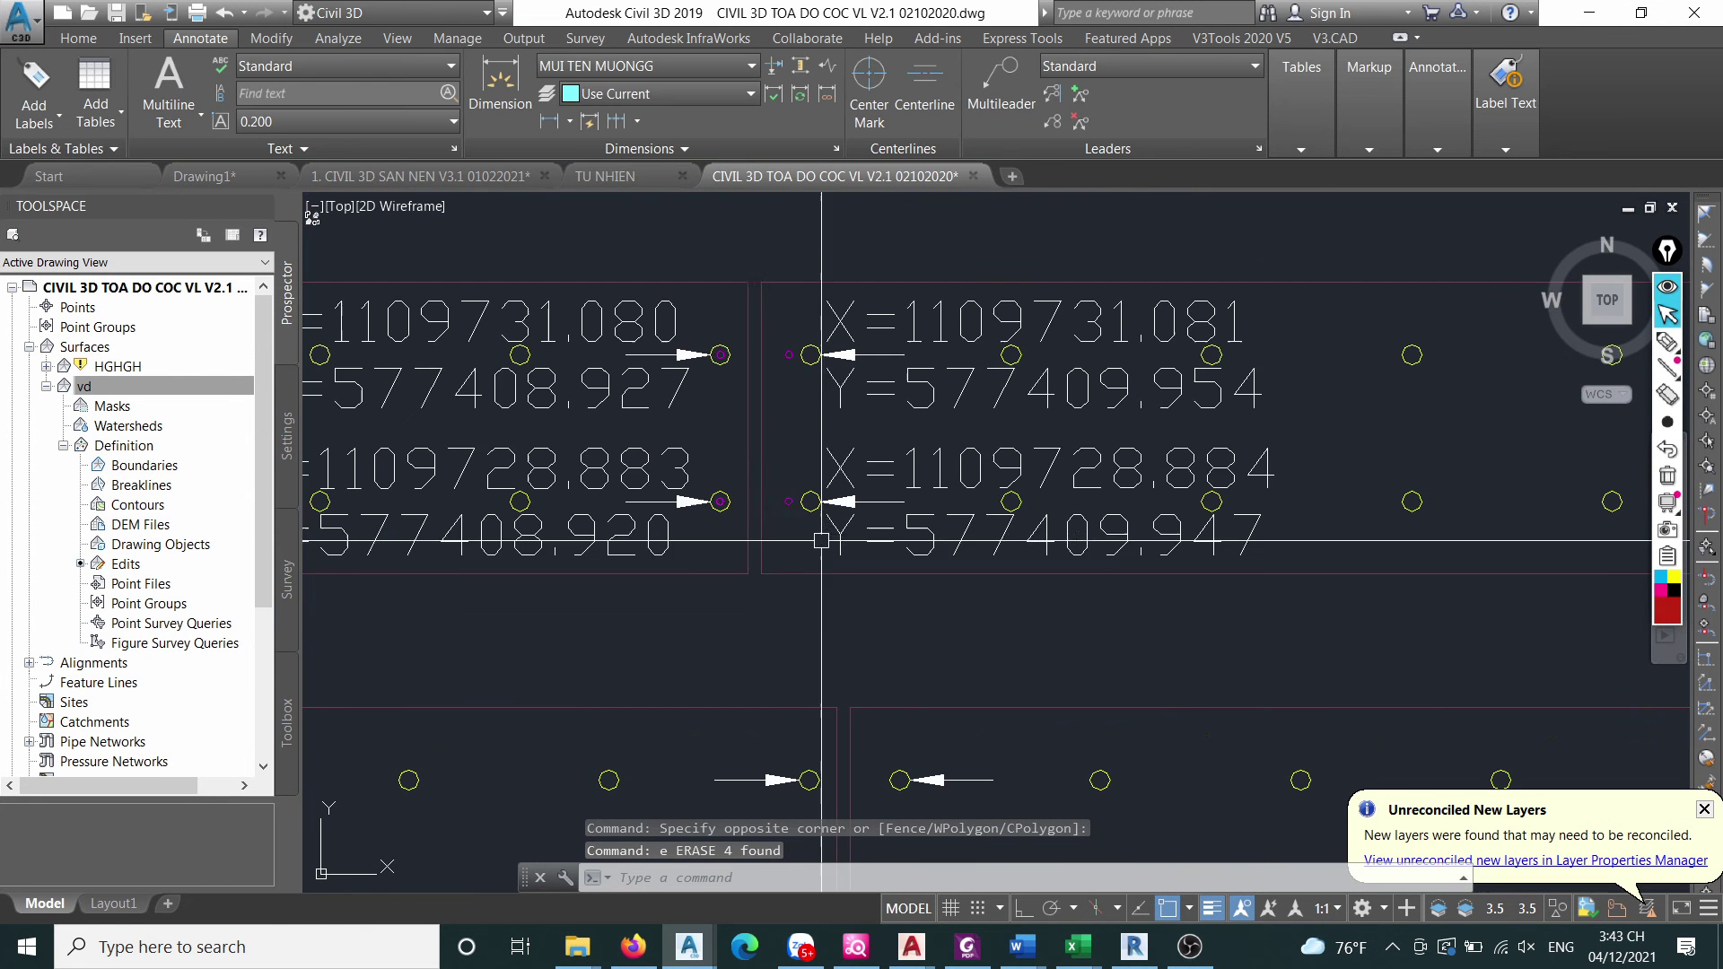
# Examine where the anchor points of the adjacent panel's two first-pile labels sit relative to the pile centres.
pyautogui.click(764, 619)
pyautogui.click(1354, 234)
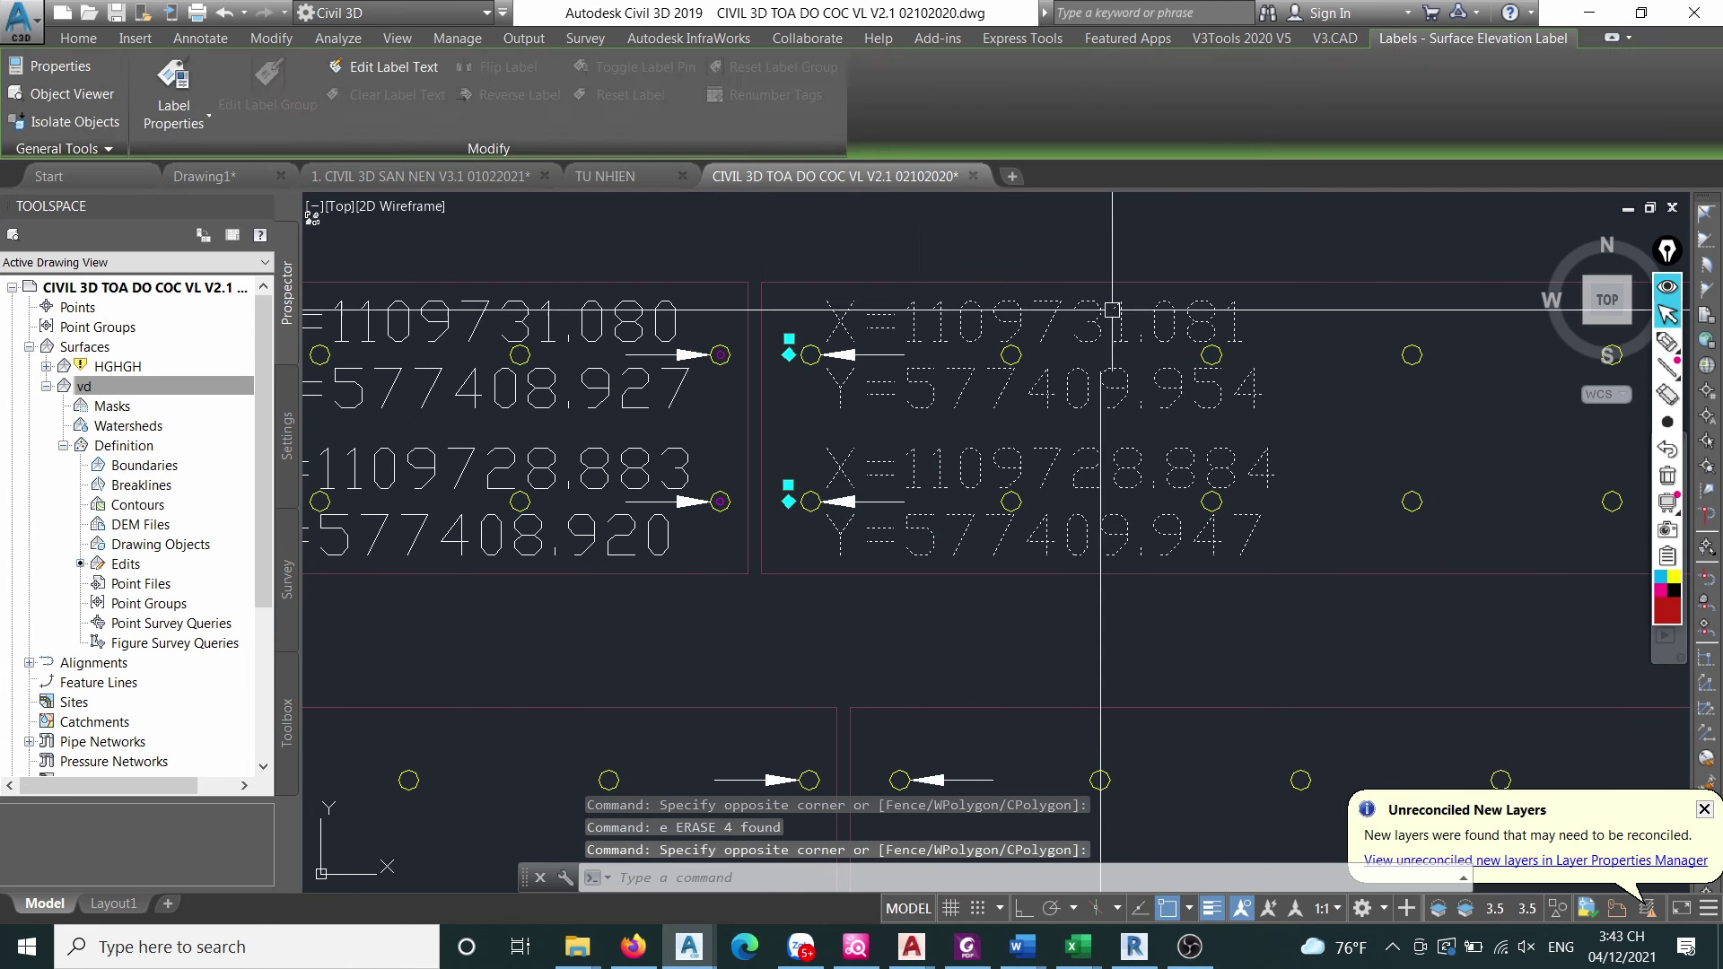
pyautogui.scroll(2, 934, 321)
pyautogui.press('Escape')
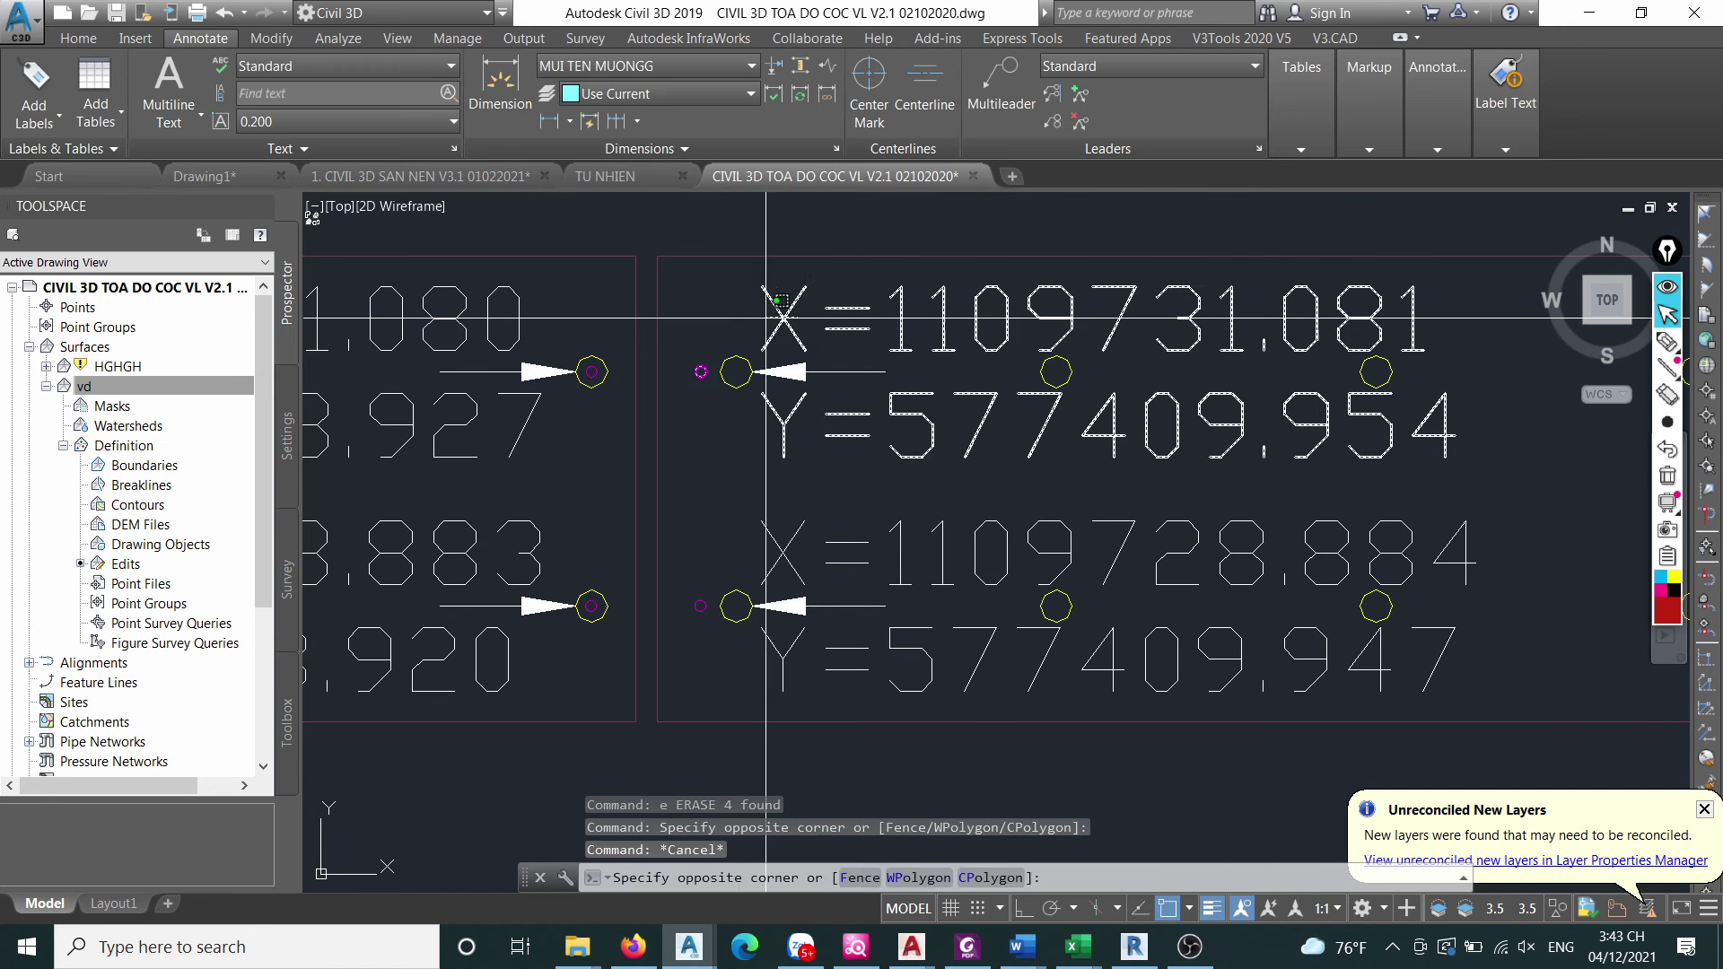
pyautogui.click(762, 317)
pyautogui.scroll(2, 731, 354)
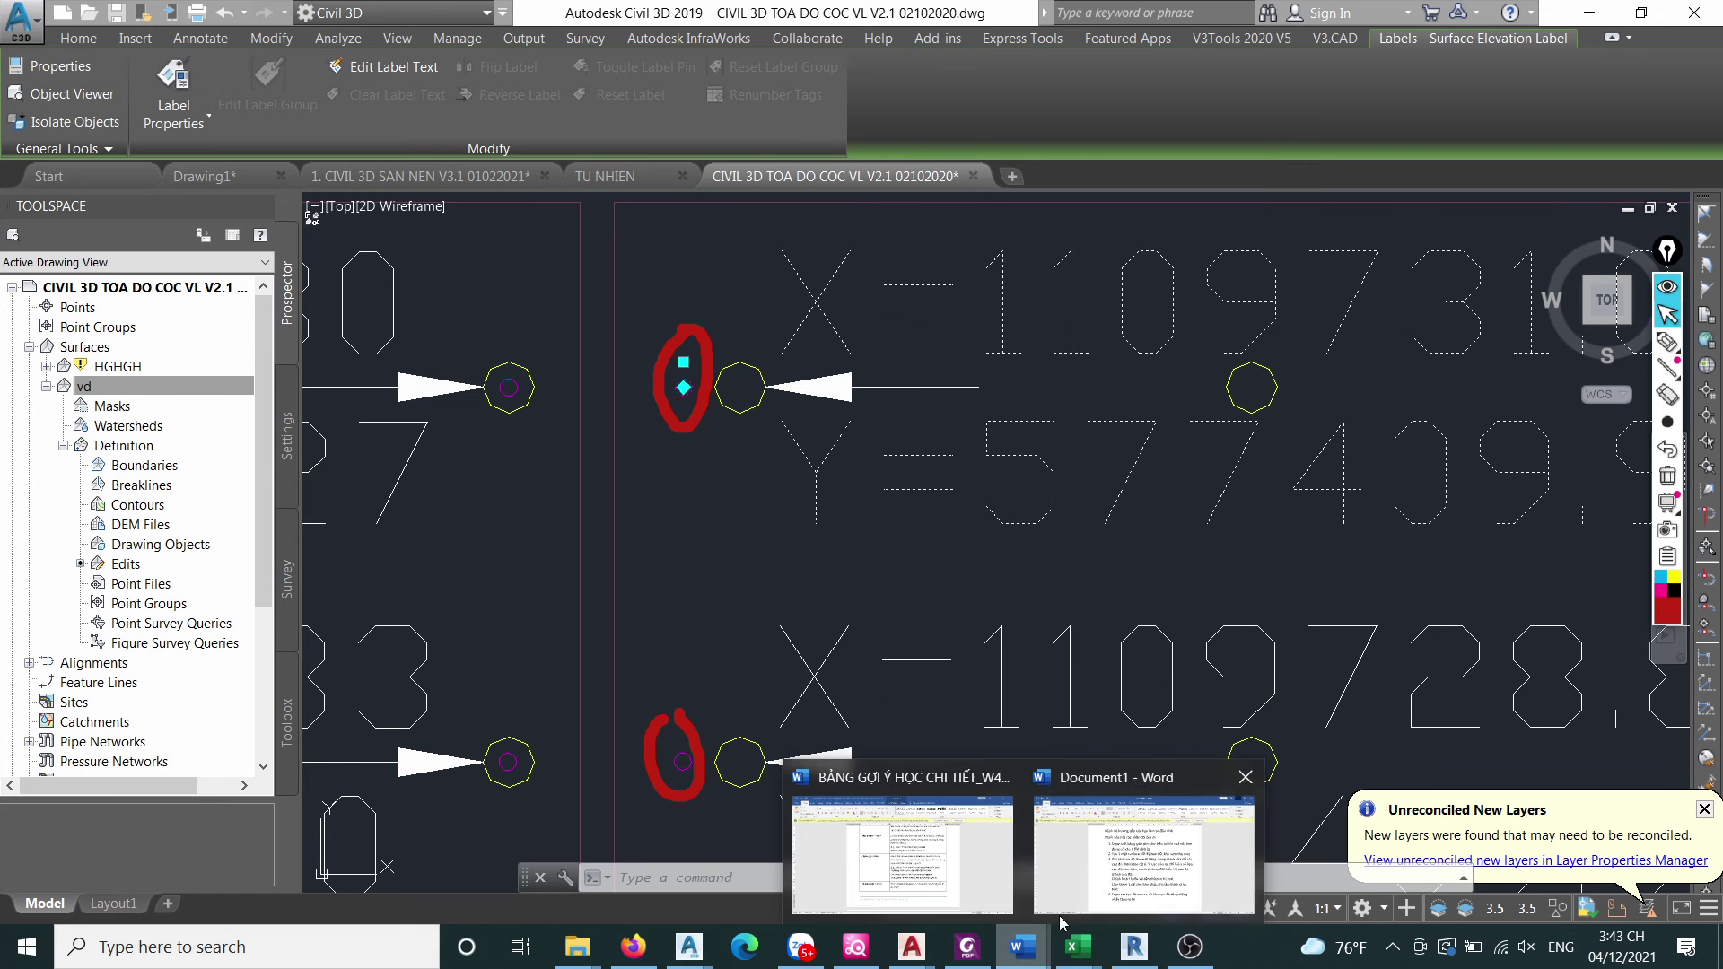
# Switch to the Word notes and add the line "Chú ý đặt tâm text trùng tâm cọc nhé" under item 4.
pyautogui.click(1059, 907)
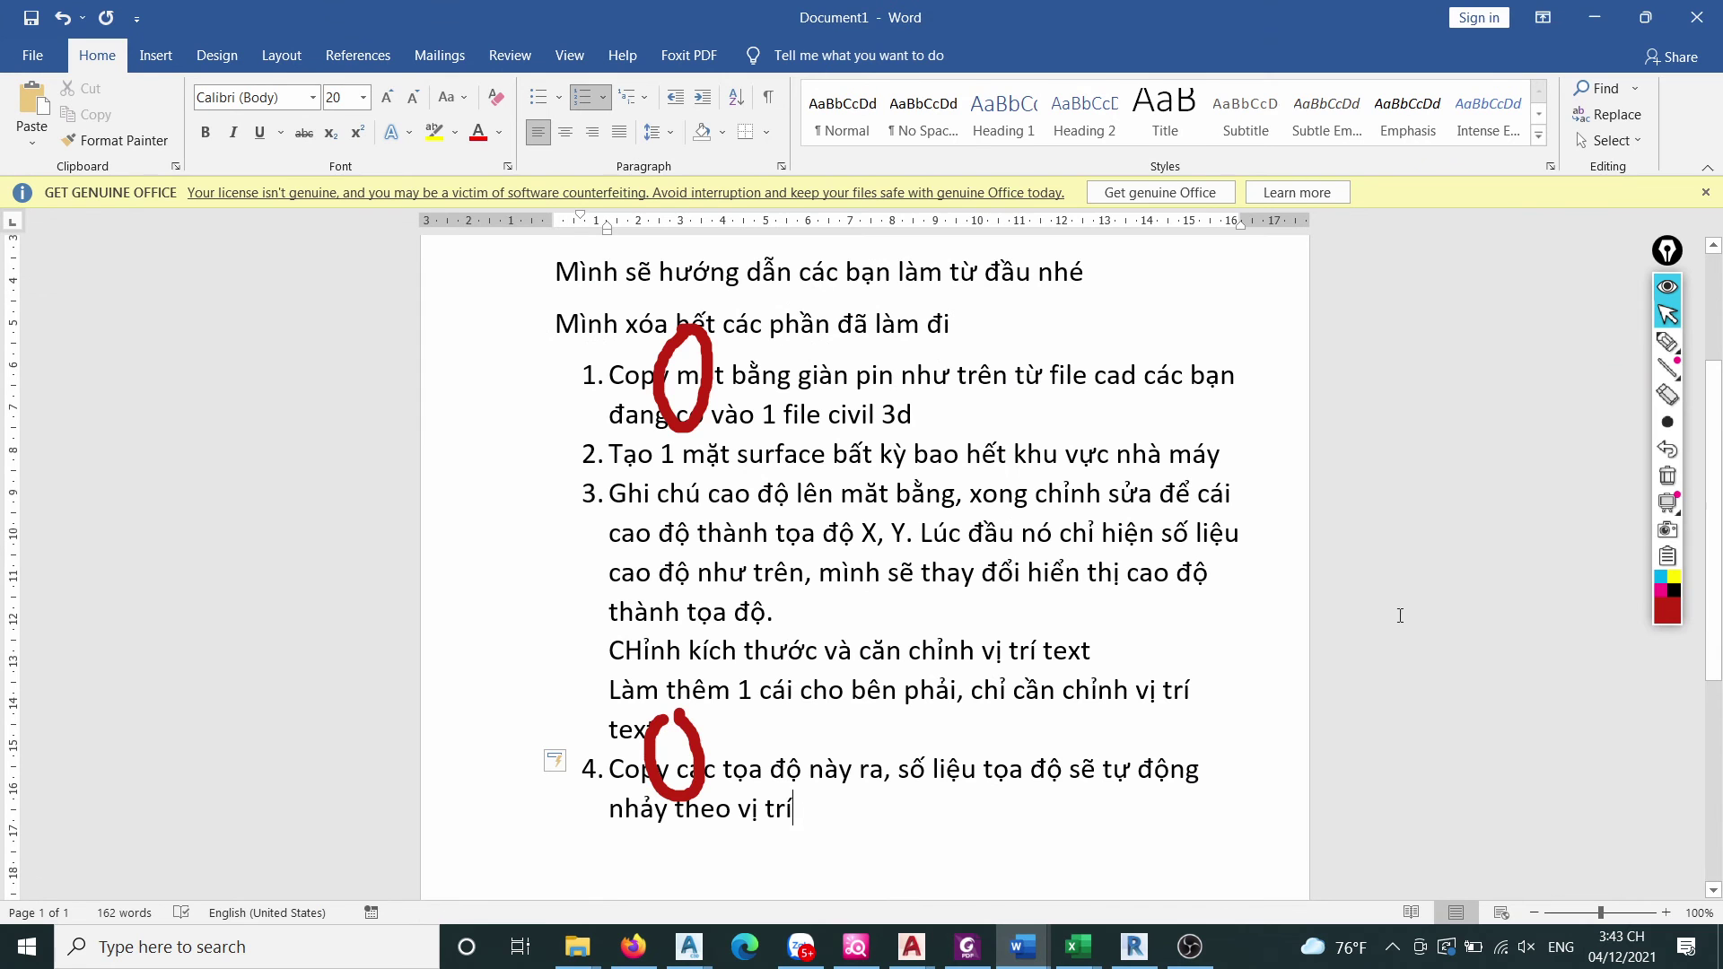
pyautogui.click(820, 805)
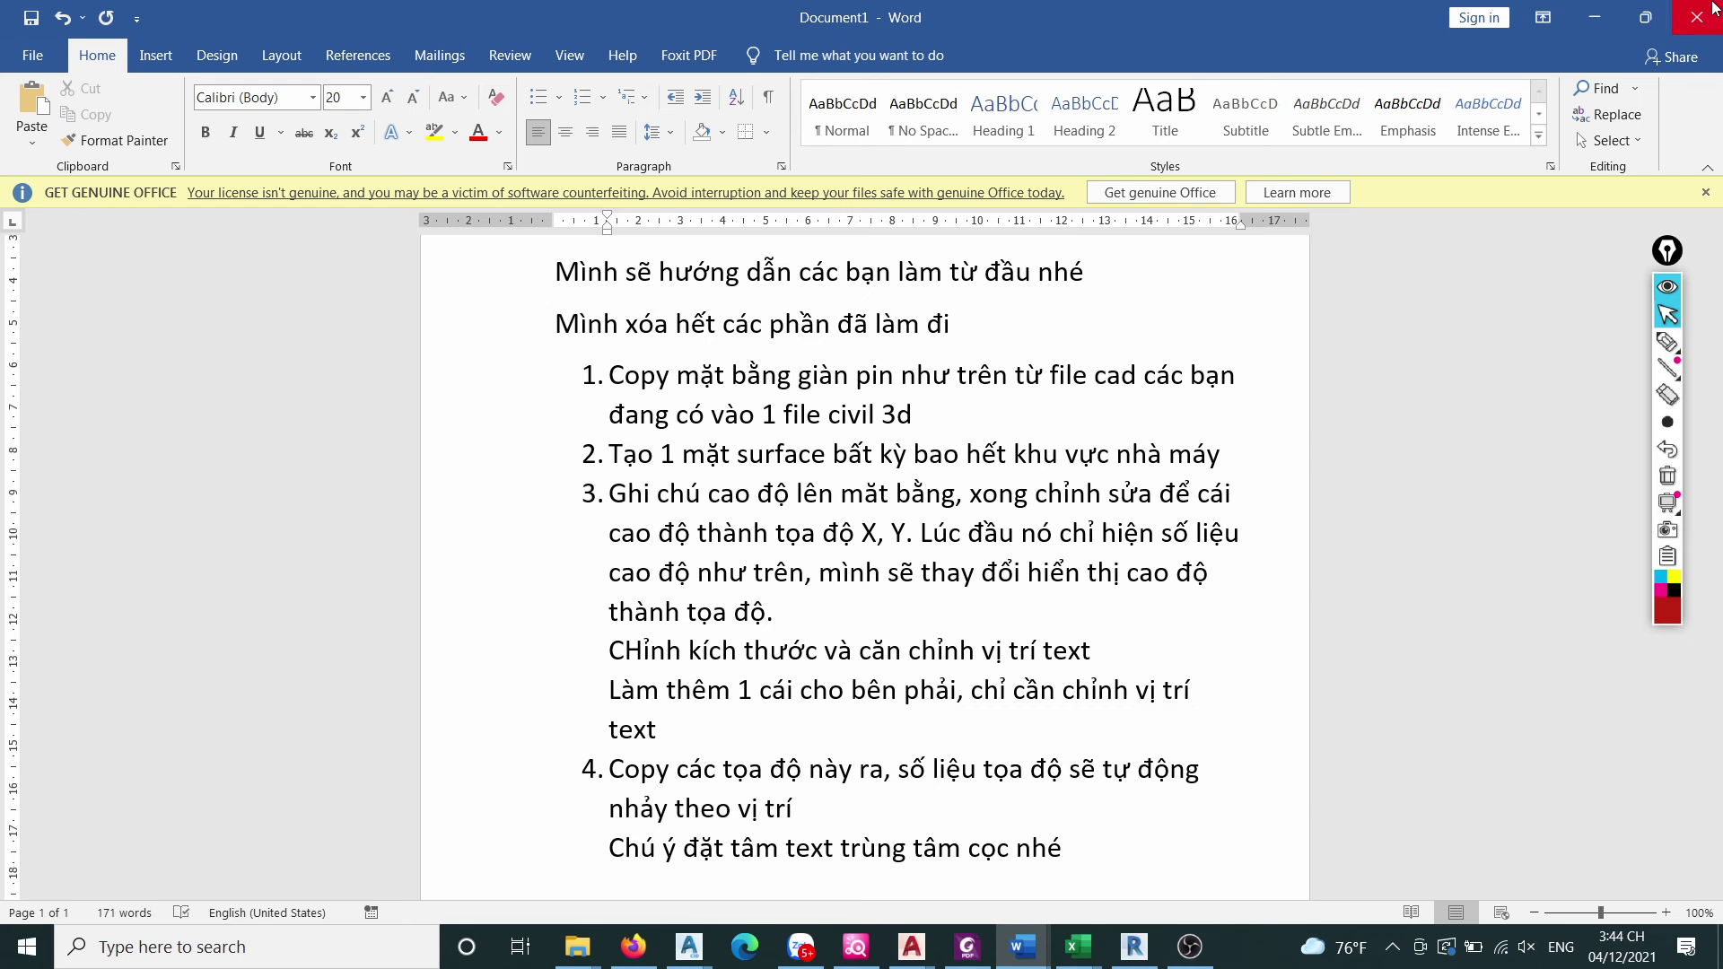
pyautogui.click(1595, 17)
# Back in Civil 3D, move the adjacent panel's two first-pile labels horizontally with Ortho on, centring their anchors on the piles.
pyautogui.scroll(-3, 718, 457)
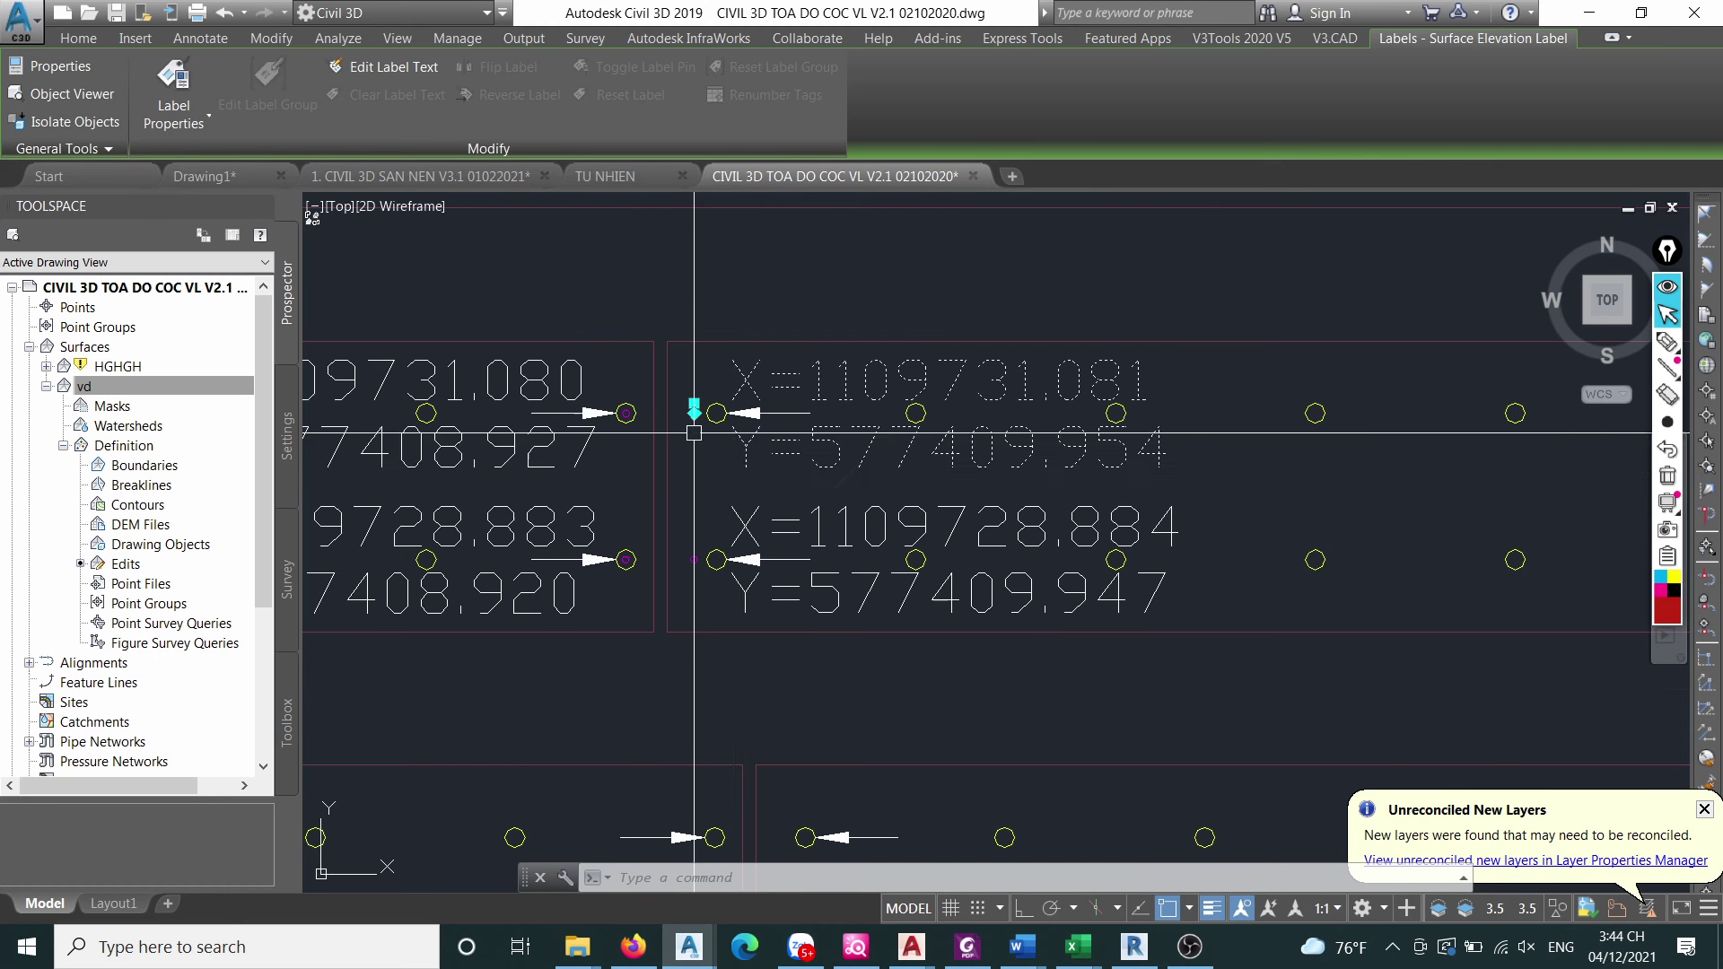
pyautogui.click(808, 602)
pyautogui.scroll(8, 709, 422)
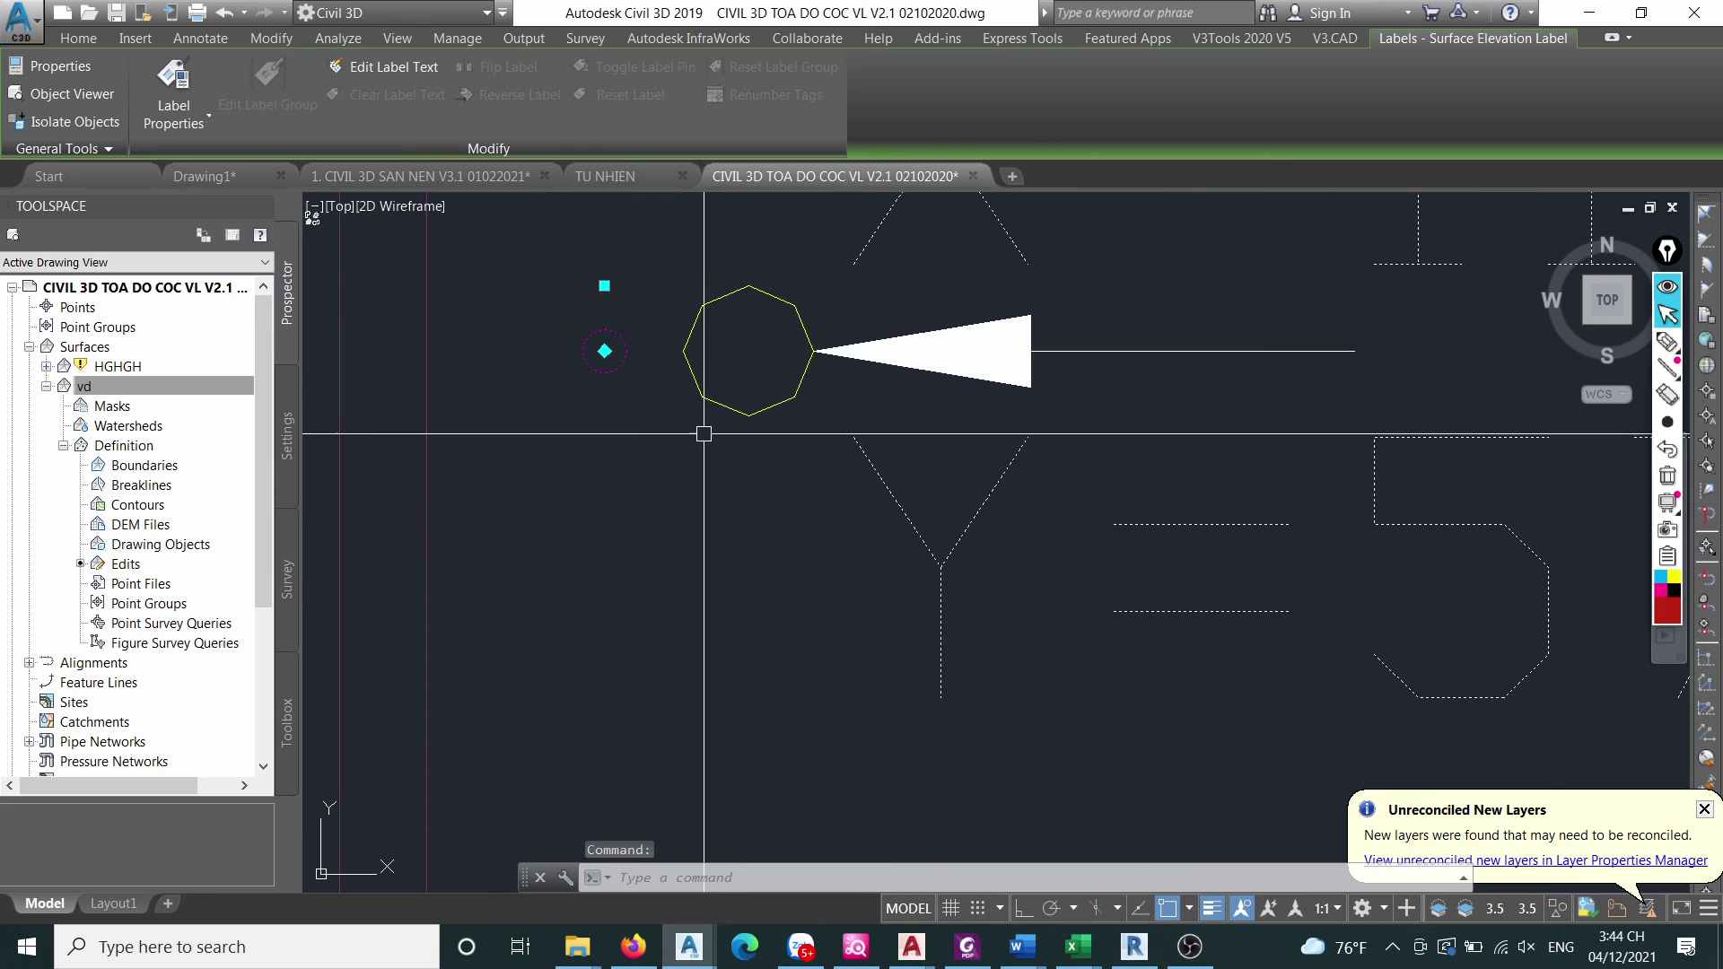
pyautogui.write('m')
pyautogui.press('Return')
pyautogui.click(604, 554)
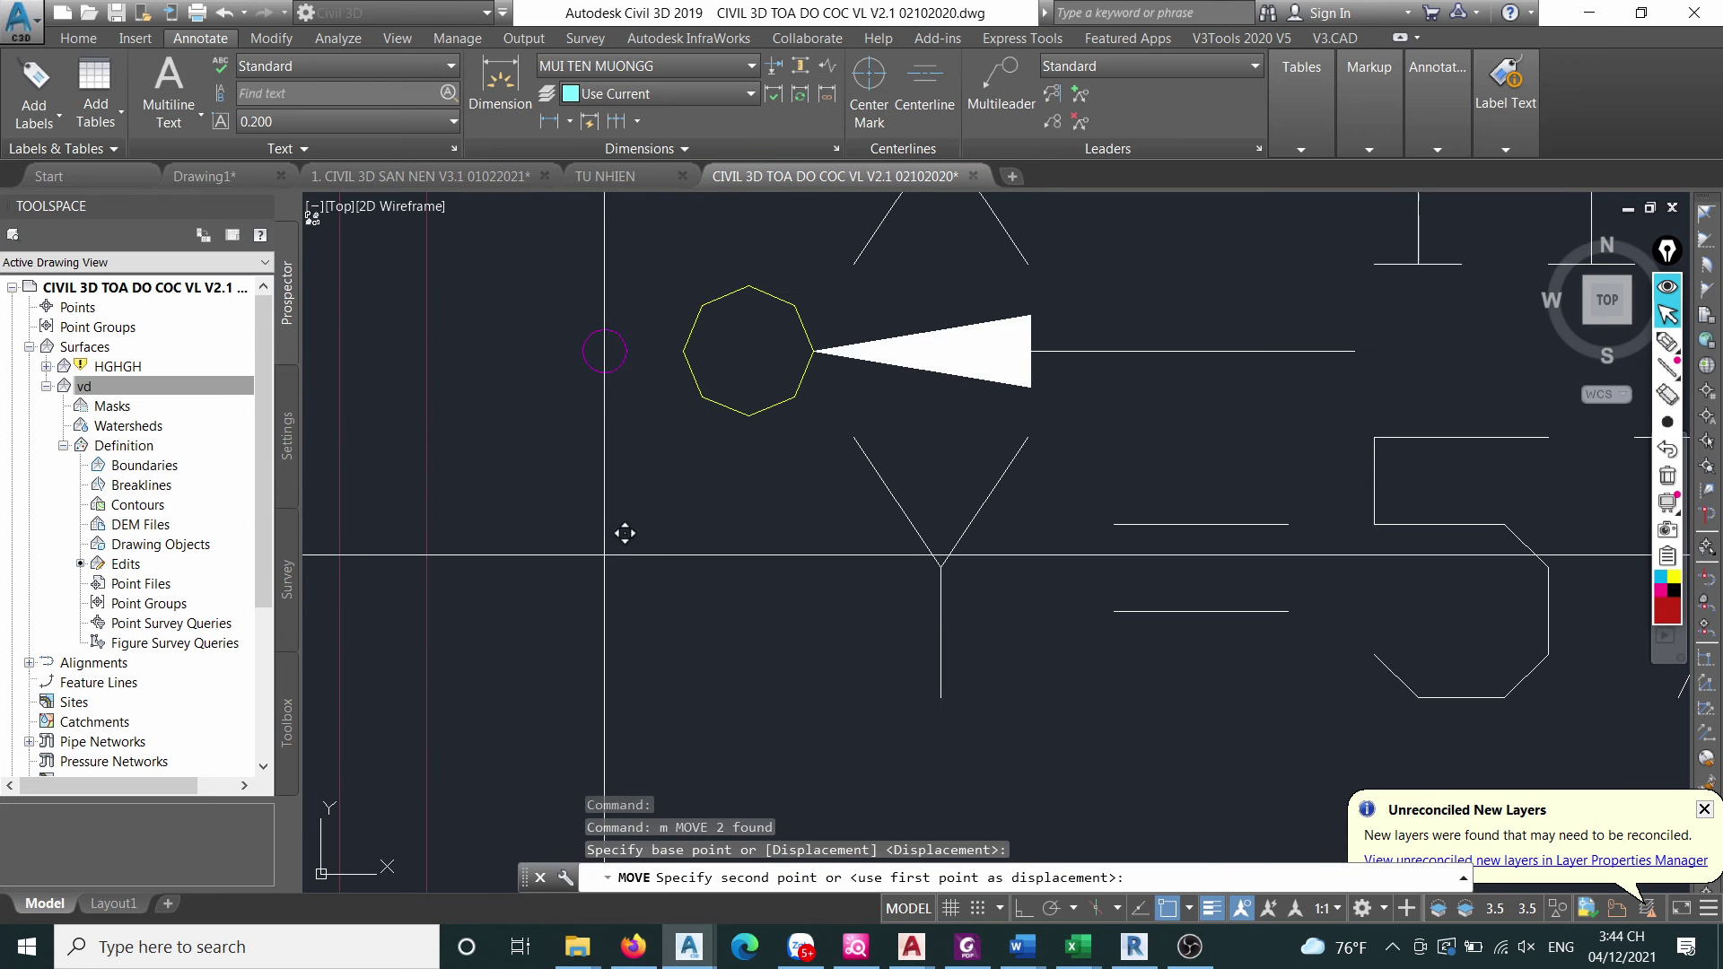
pyautogui.press('F8')
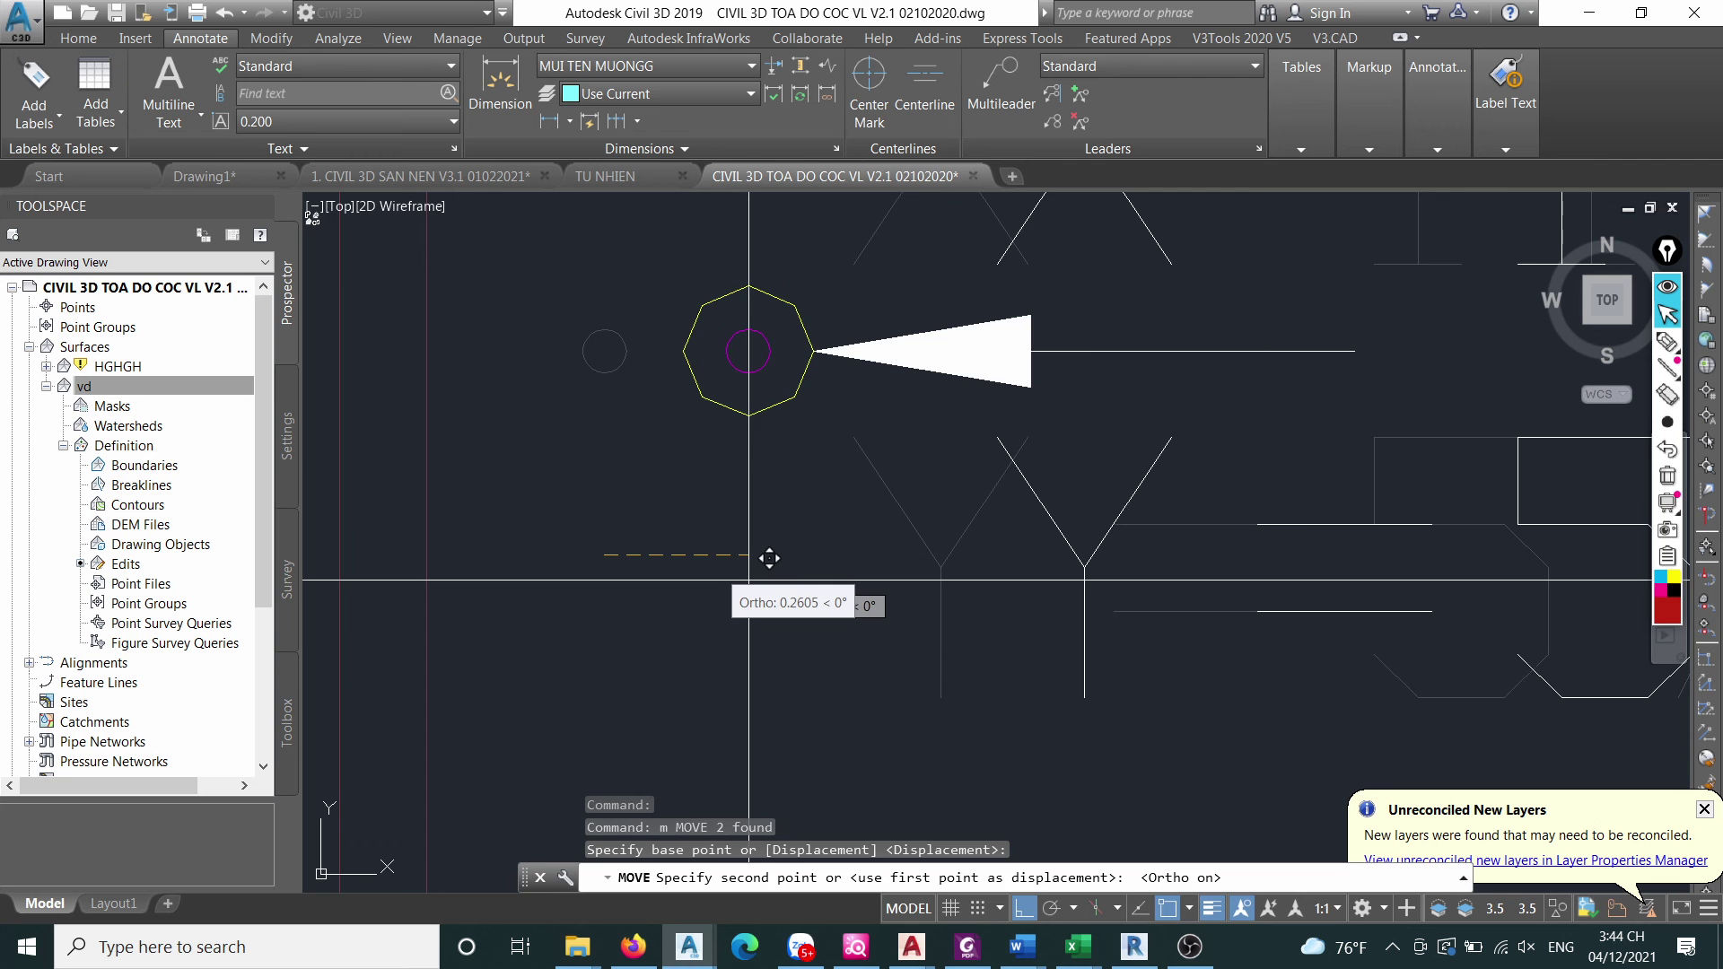
pyautogui.click(769, 559)
# Move the adjacent panel's two last-pile labels horizontally so their anchor circles sit at the centres of the piles.
pyautogui.scroll(-6, 898, 485)
pyautogui.scroll(1, 1403, 382)
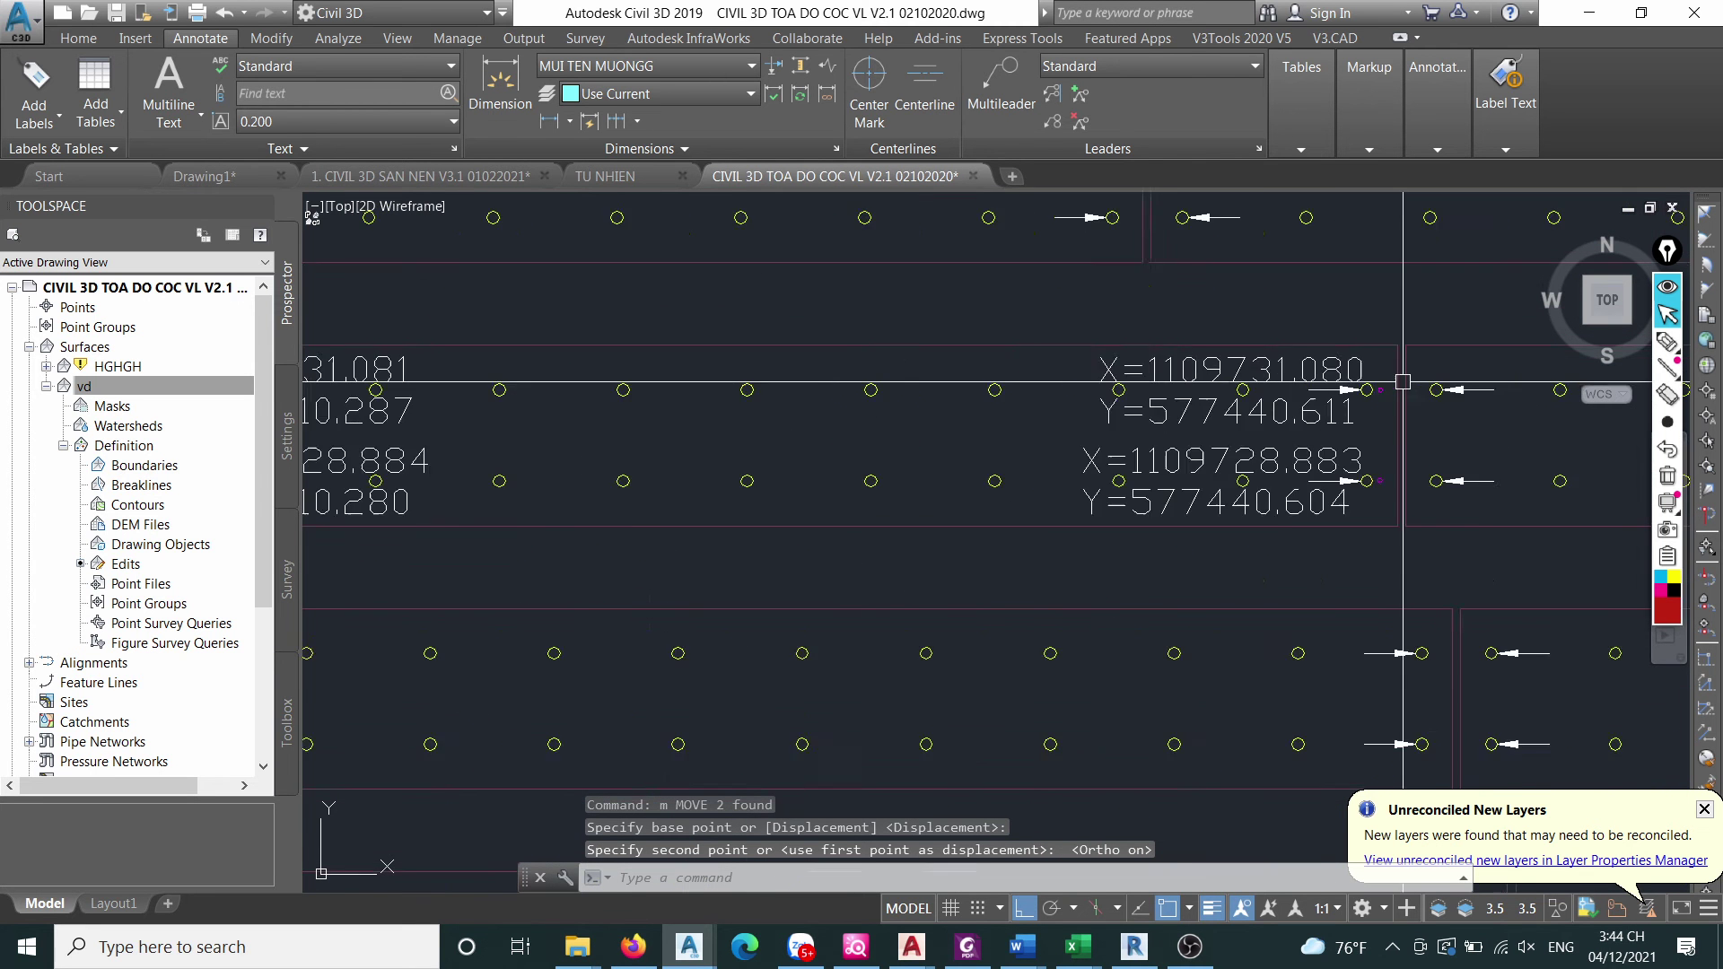
pyautogui.scroll(2, 1402, 381)
pyautogui.click(832, 655)
pyautogui.click(1425, 269)
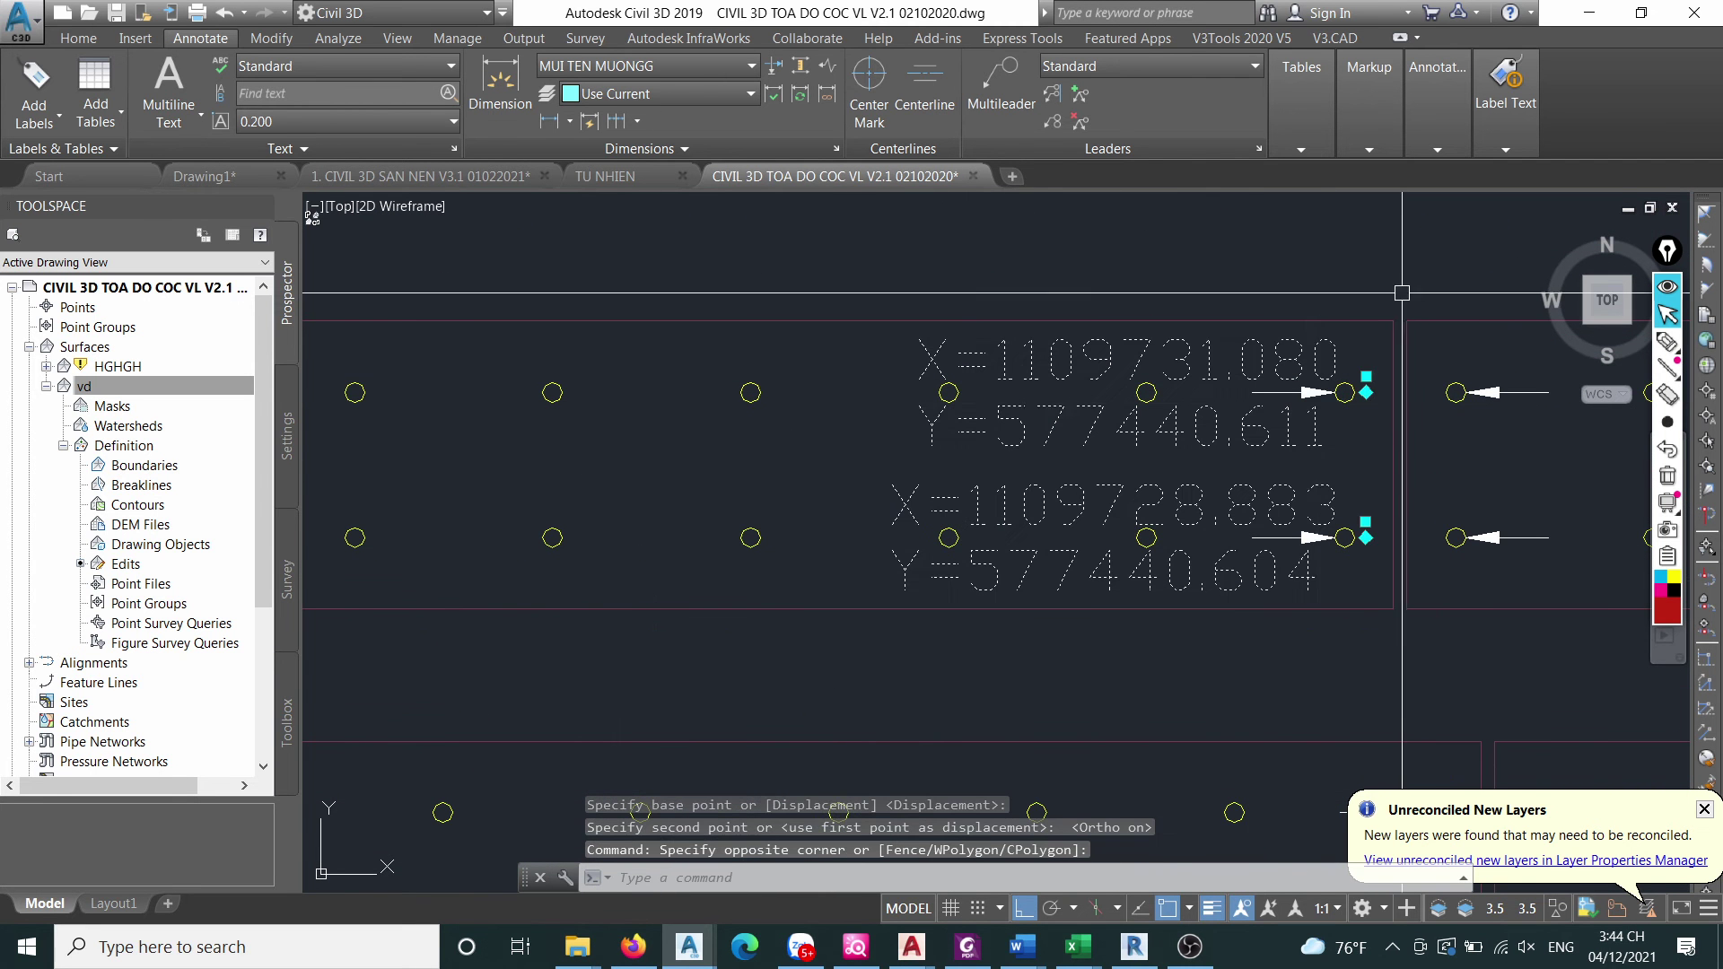
pyautogui.write('m')
pyautogui.press('Return')
pyautogui.scroll(3, 1355, 581)
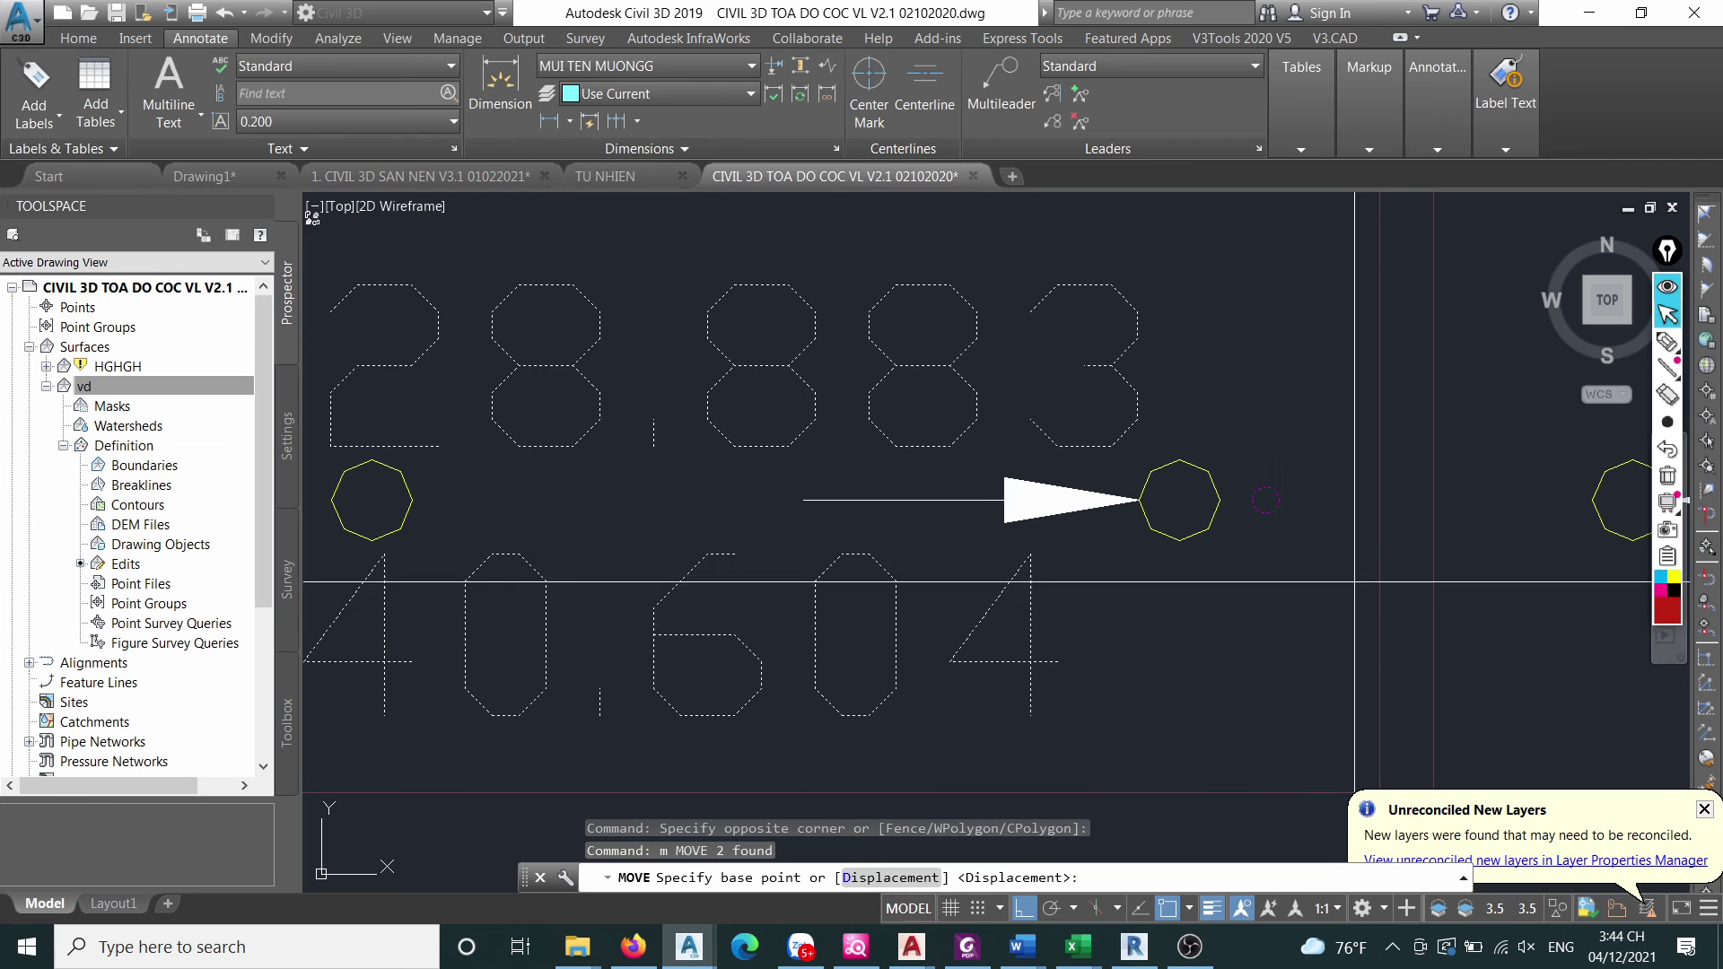
pyautogui.click(1270, 624)
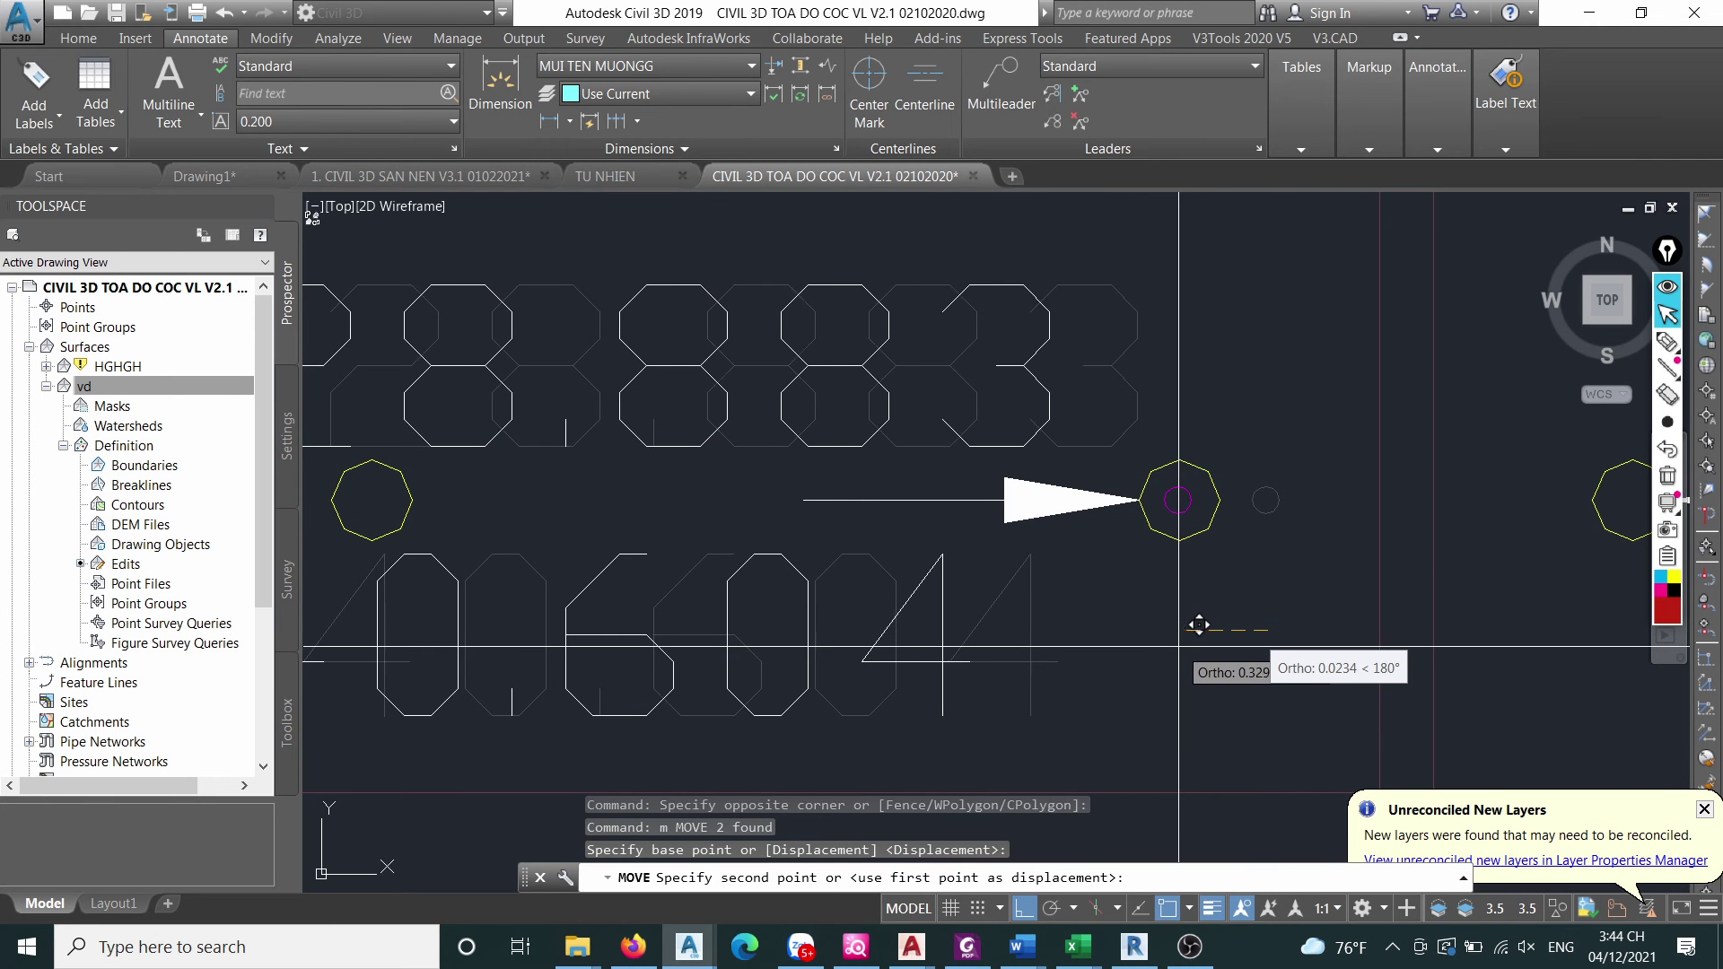
pyautogui.click(1207, 617)
# Switch to the Word notes and start another sentence after the pile-centre reminder in item 4.
pyautogui.scroll(-3, 1247, 604)
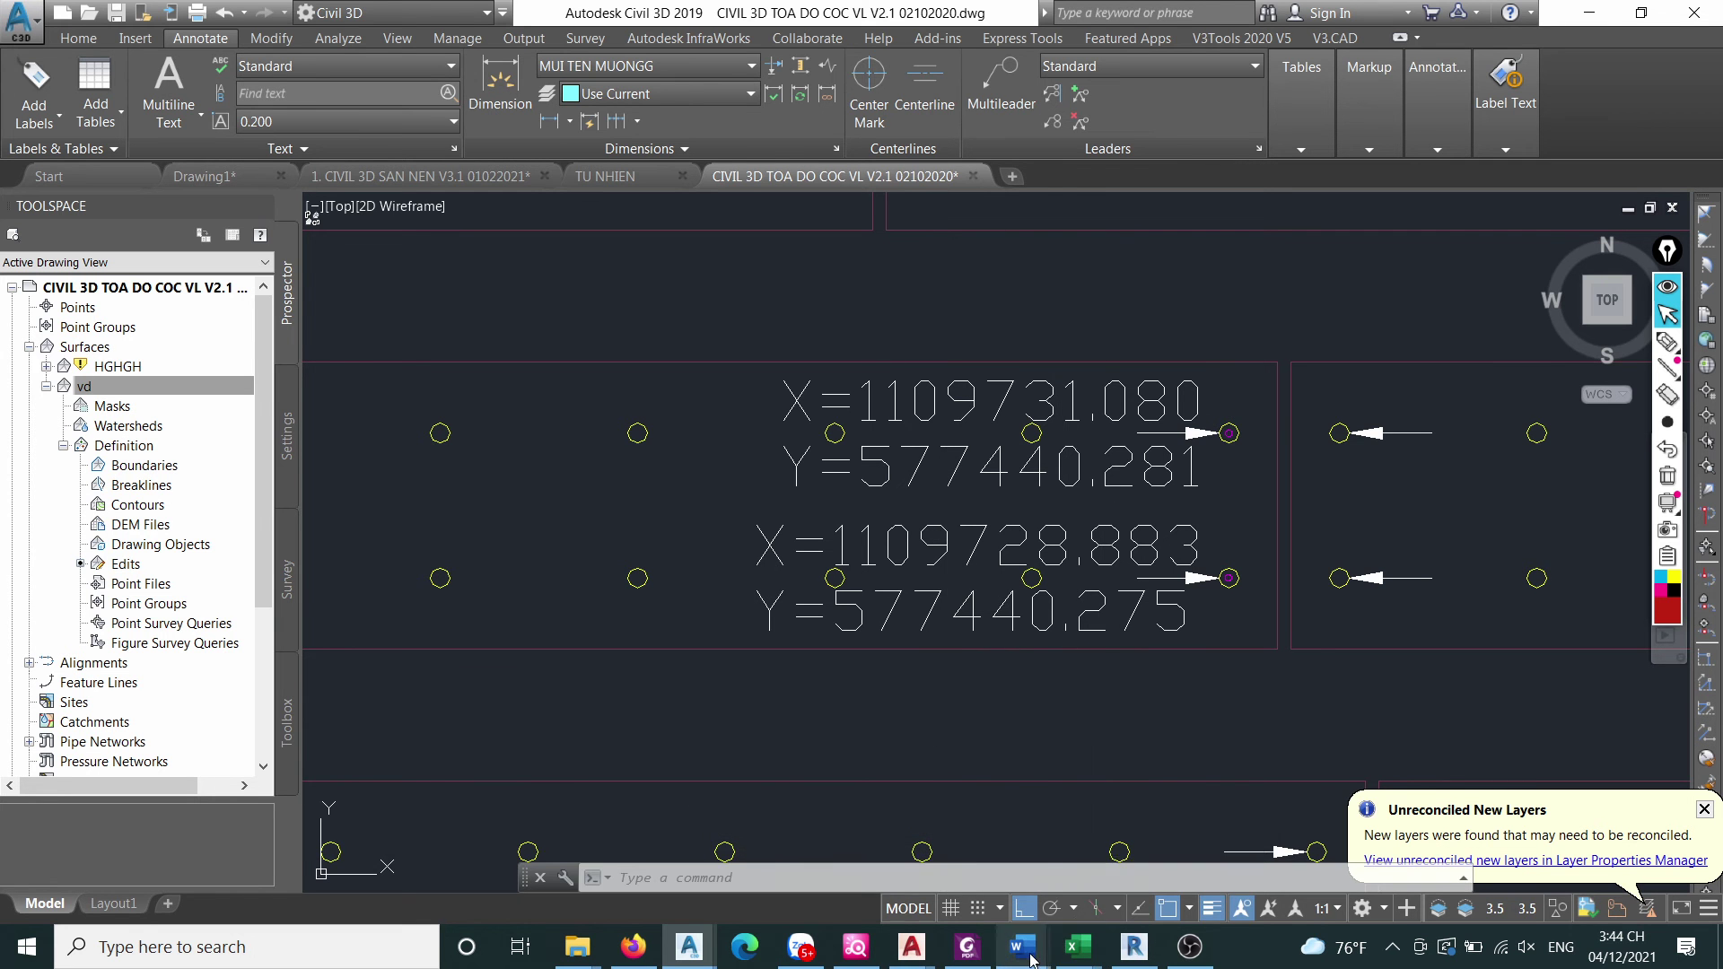
pyautogui.moveTo(1032, 960)
pyautogui.click(1151, 875)
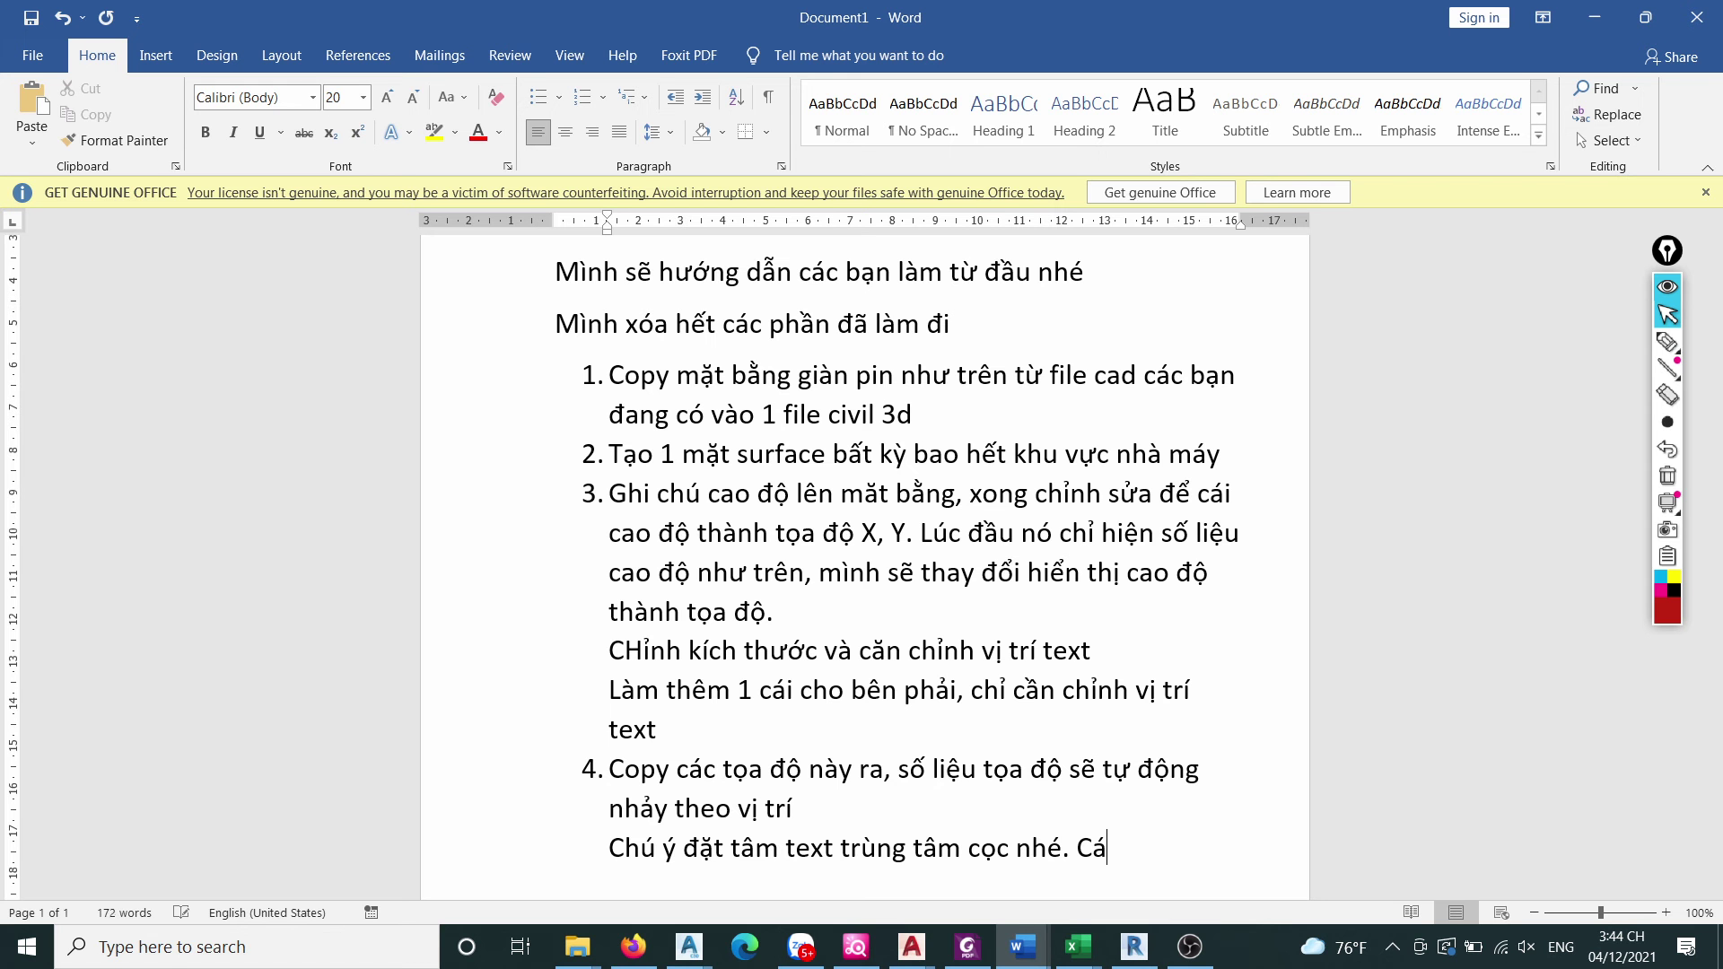
pyautogui.click(1618, 25)
# In Civil 3D, move the adjacent panel's two last-pile labels horizontally away from their piles, close to the neighbouring pile column.
pyautogui.click(733, 689)
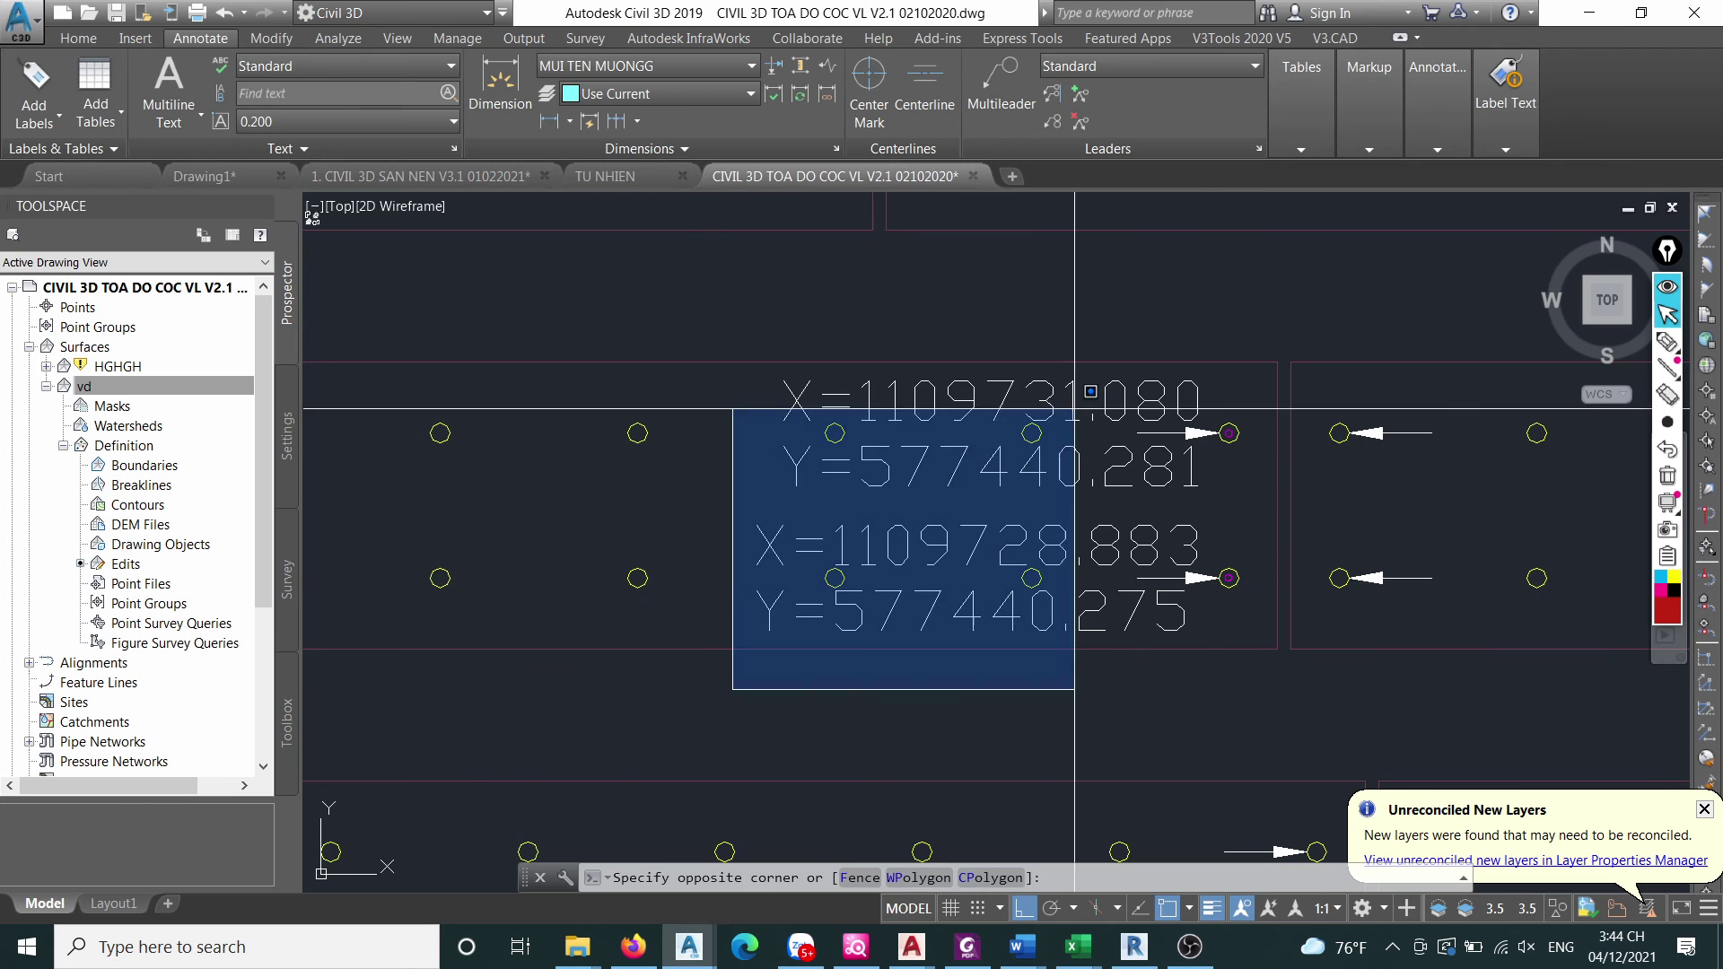
pyautogui.click(1222, 324)
pyautogui.write('m')
pyautogui.press('Return')
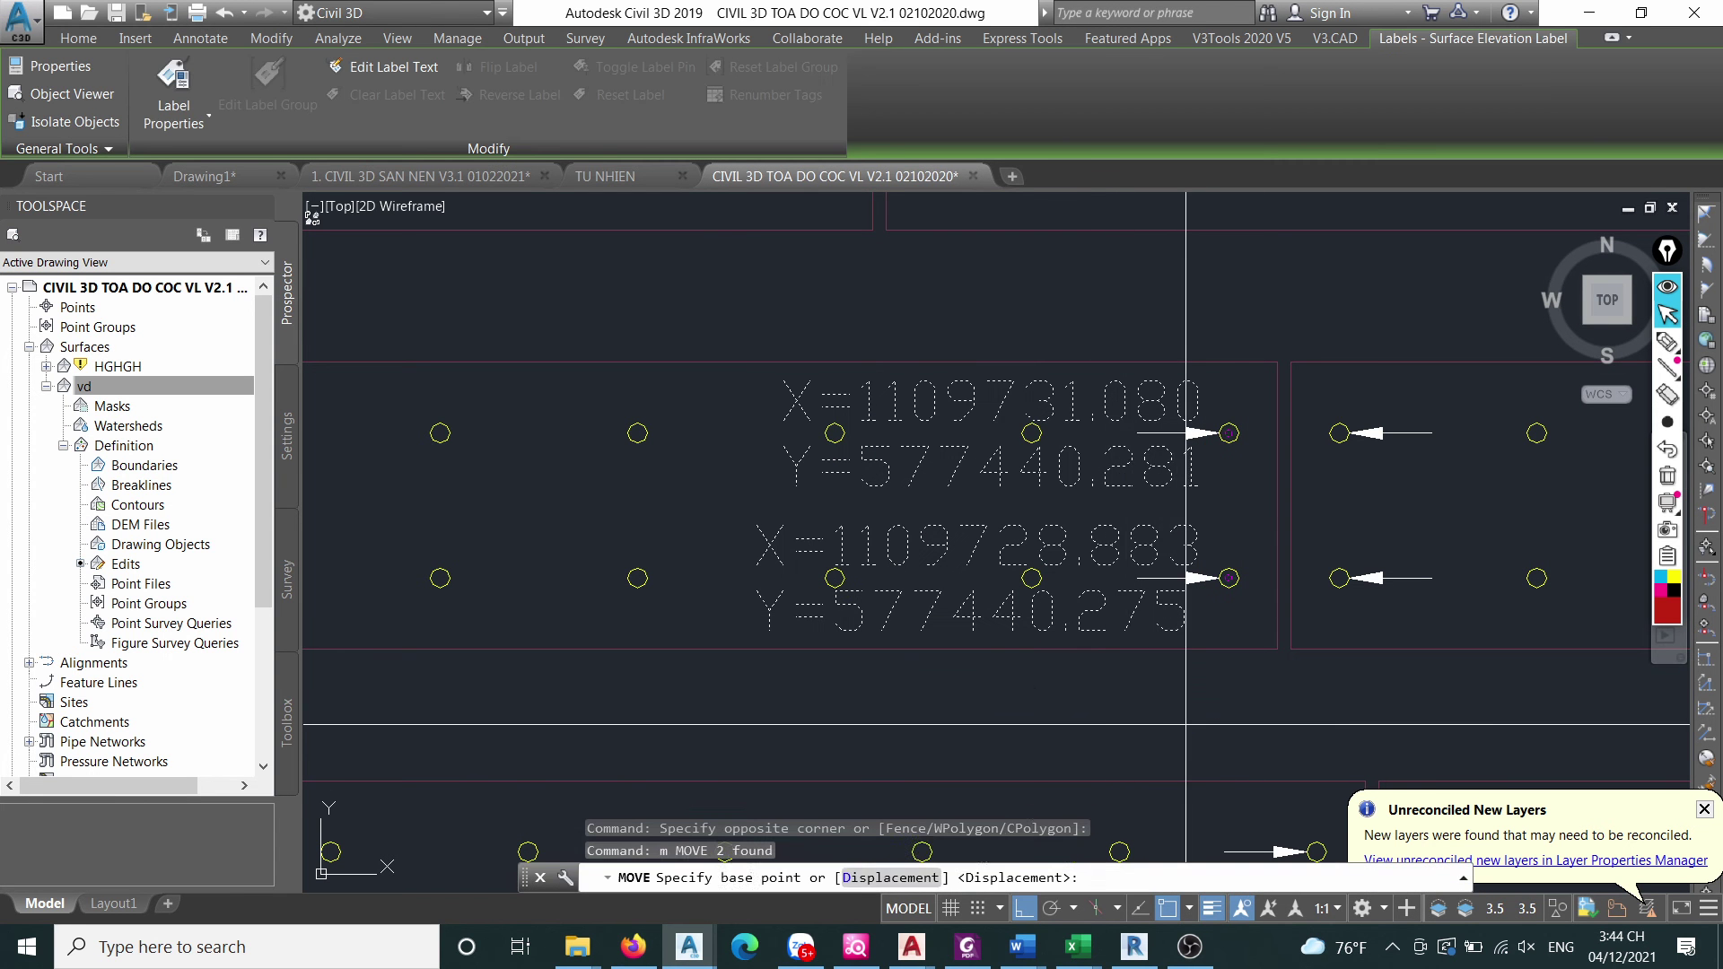
pyautogui.click(1187, 725)
pyautogui.click(1016, 725)
# Check that the Center object snap is on and move the two displaced labels from their anchor centre to the last pile's centre.
pyautogui.click(579, 689)
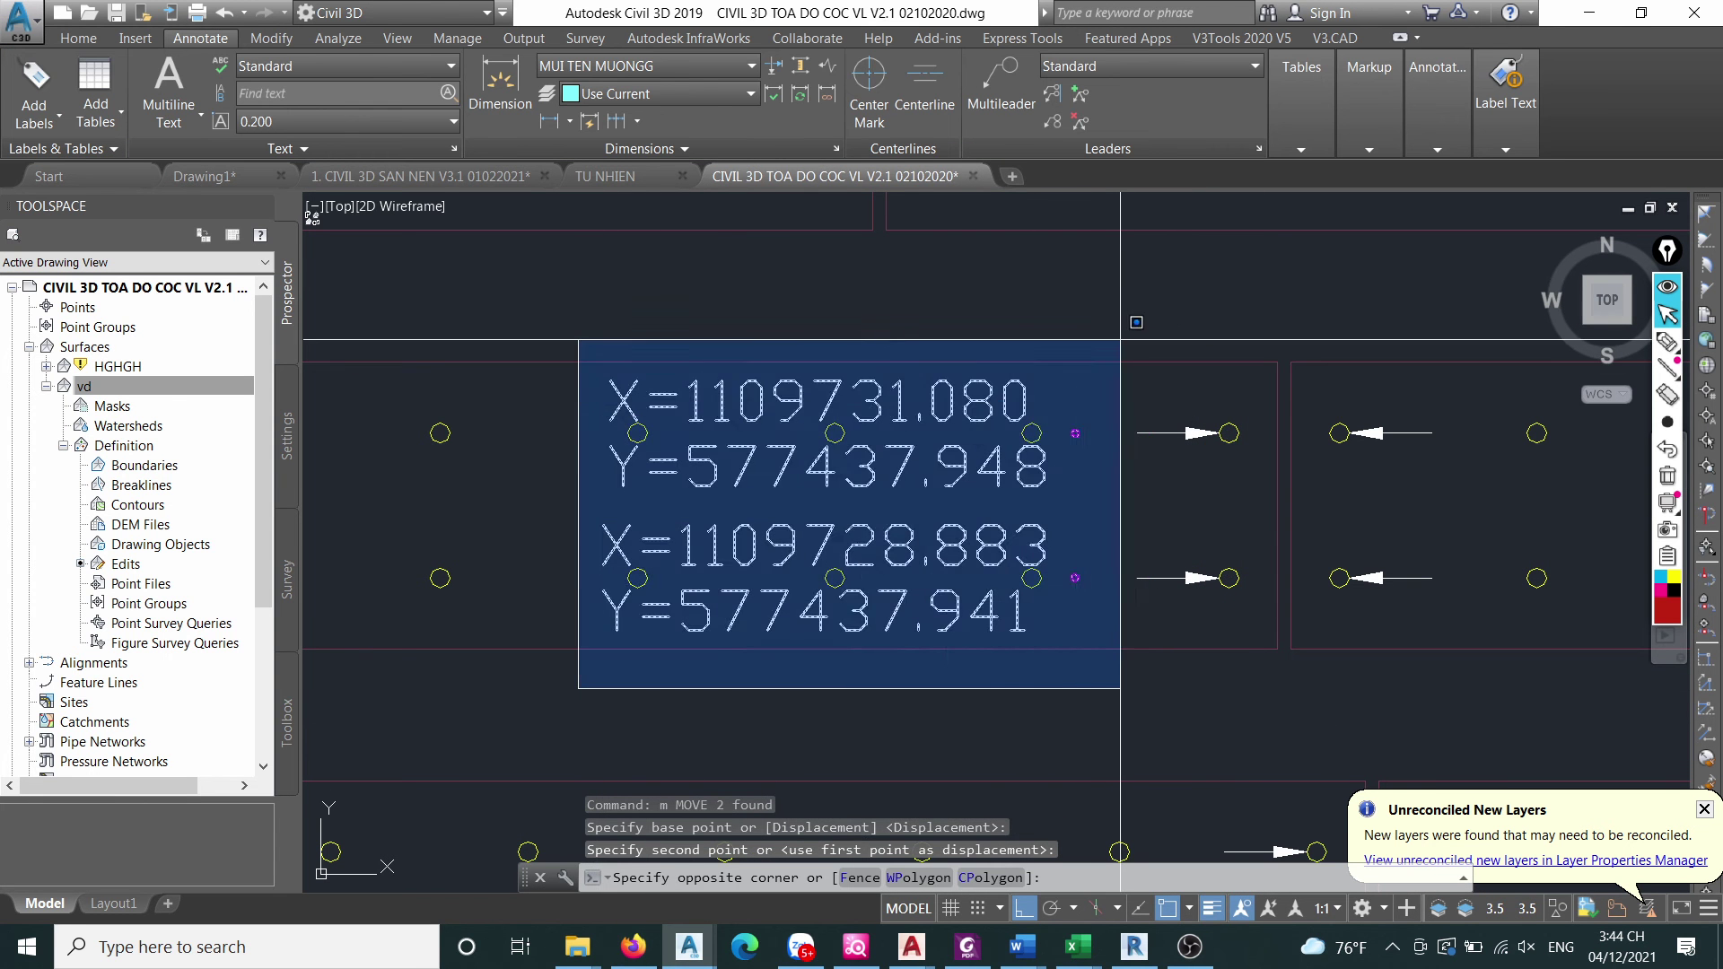
pyautogui.click(1120, 339)
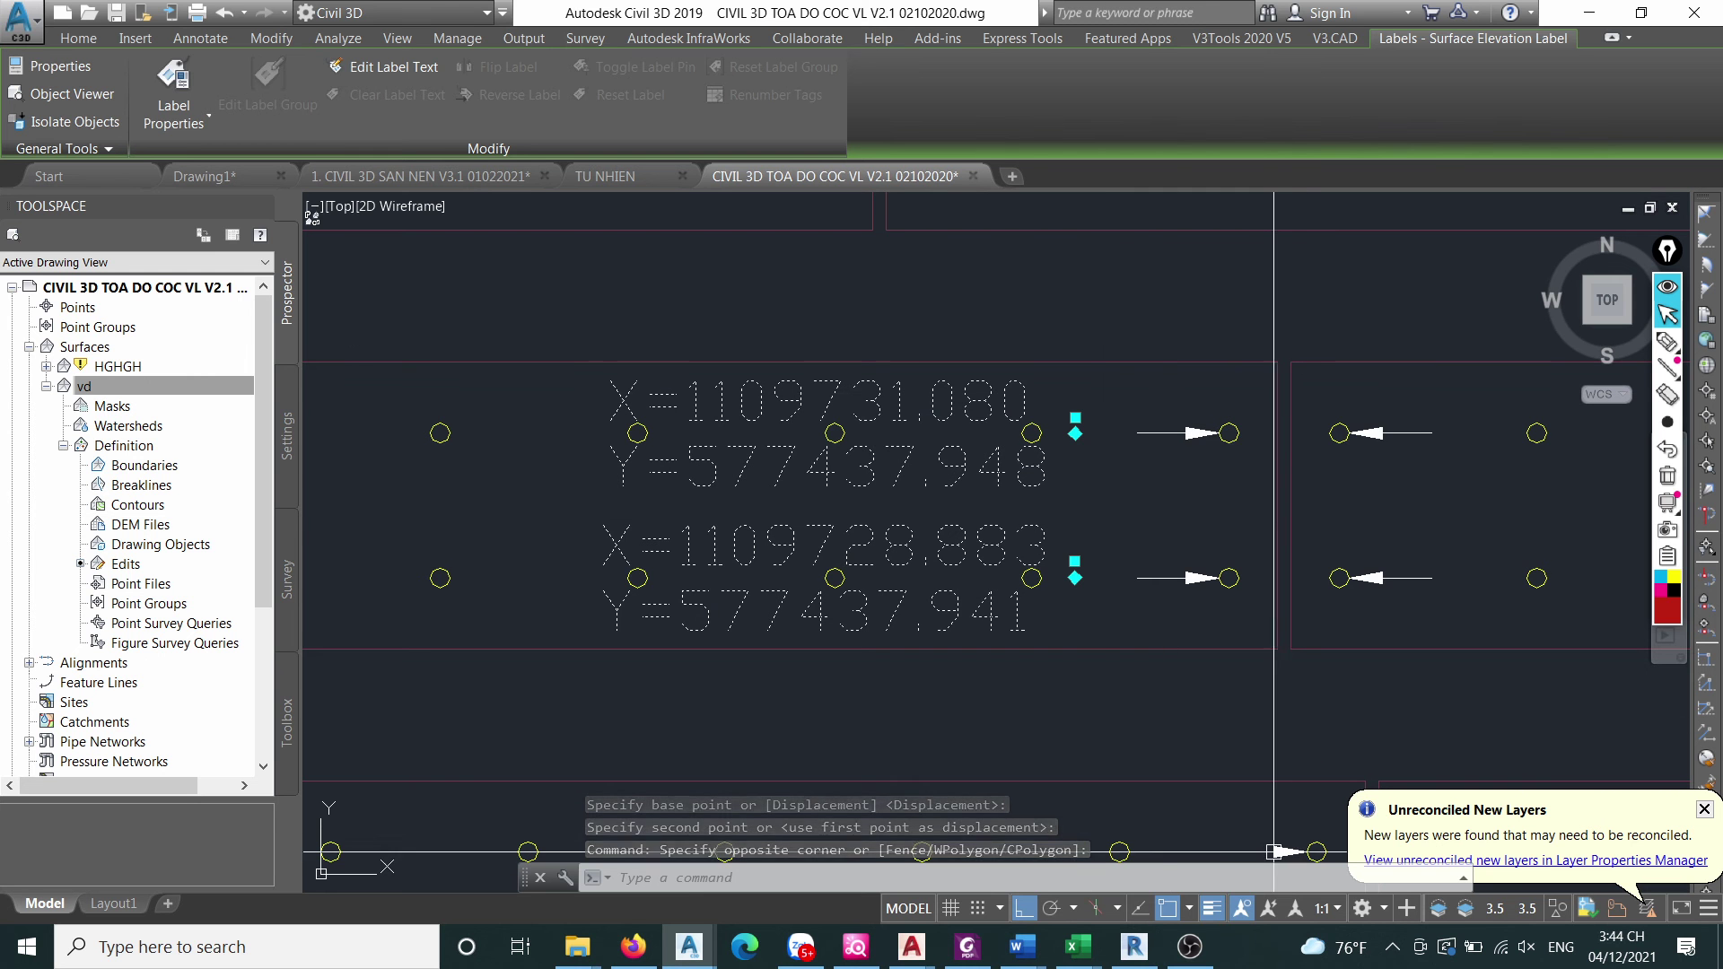
pyautogui.hotkey('ctrl', 'a')
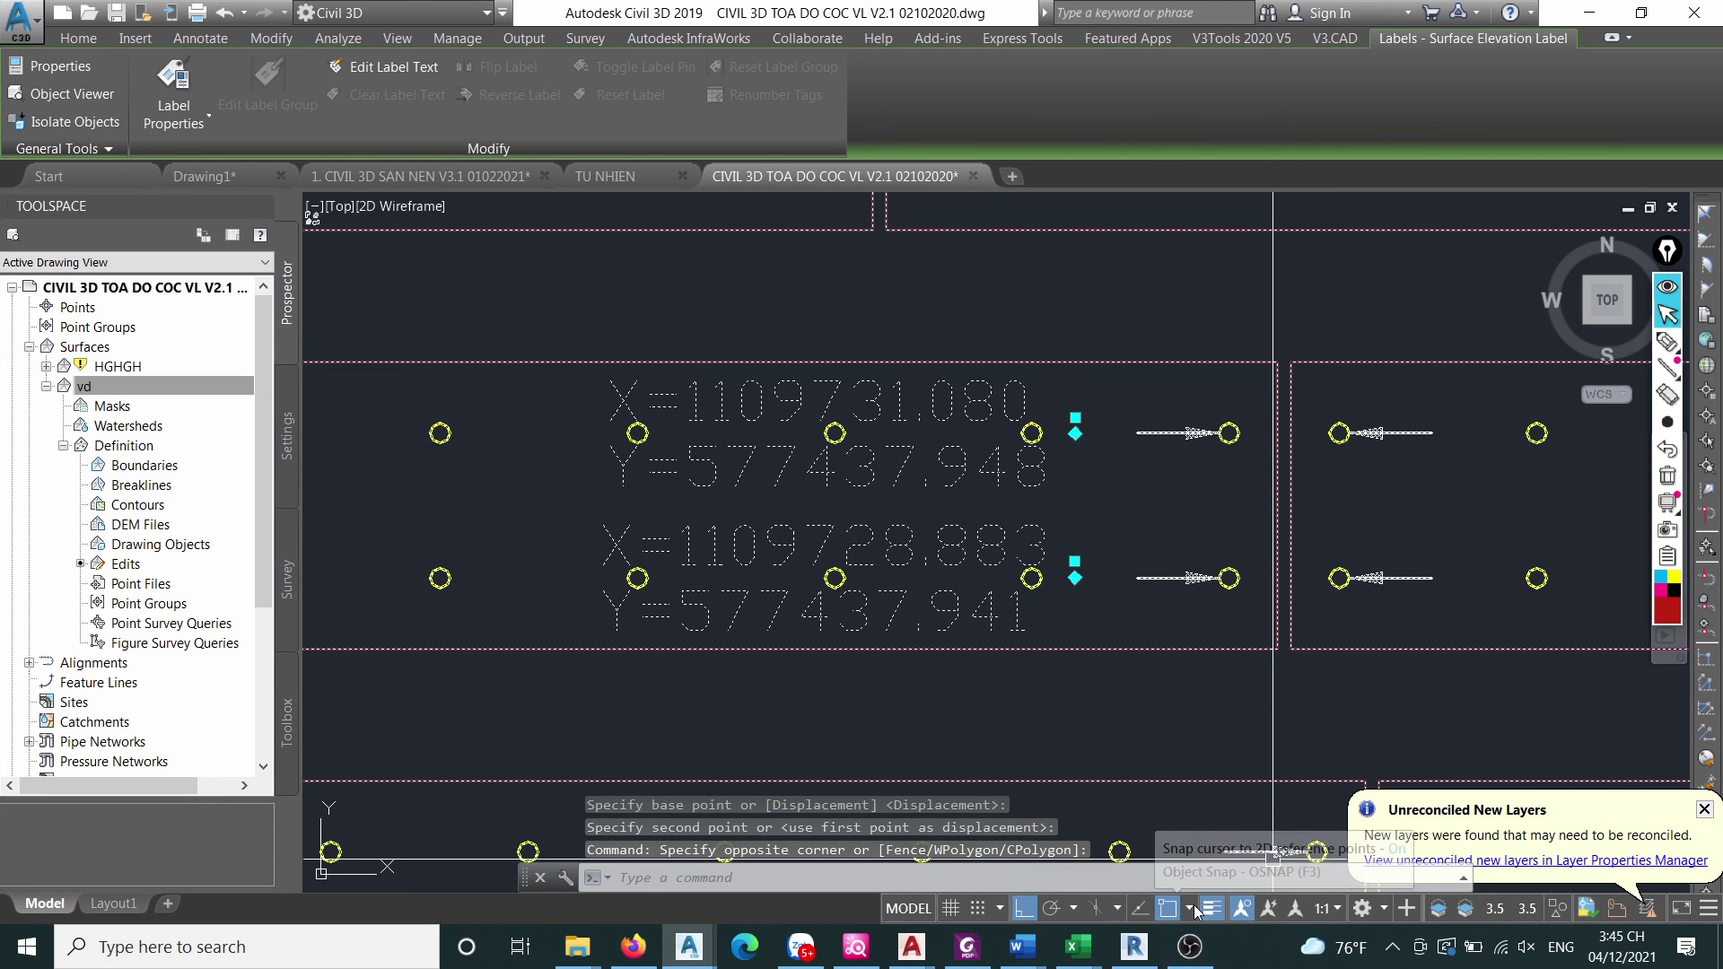
pyautogui.click(1117, 908)
pyautogui.click(1220, 550)
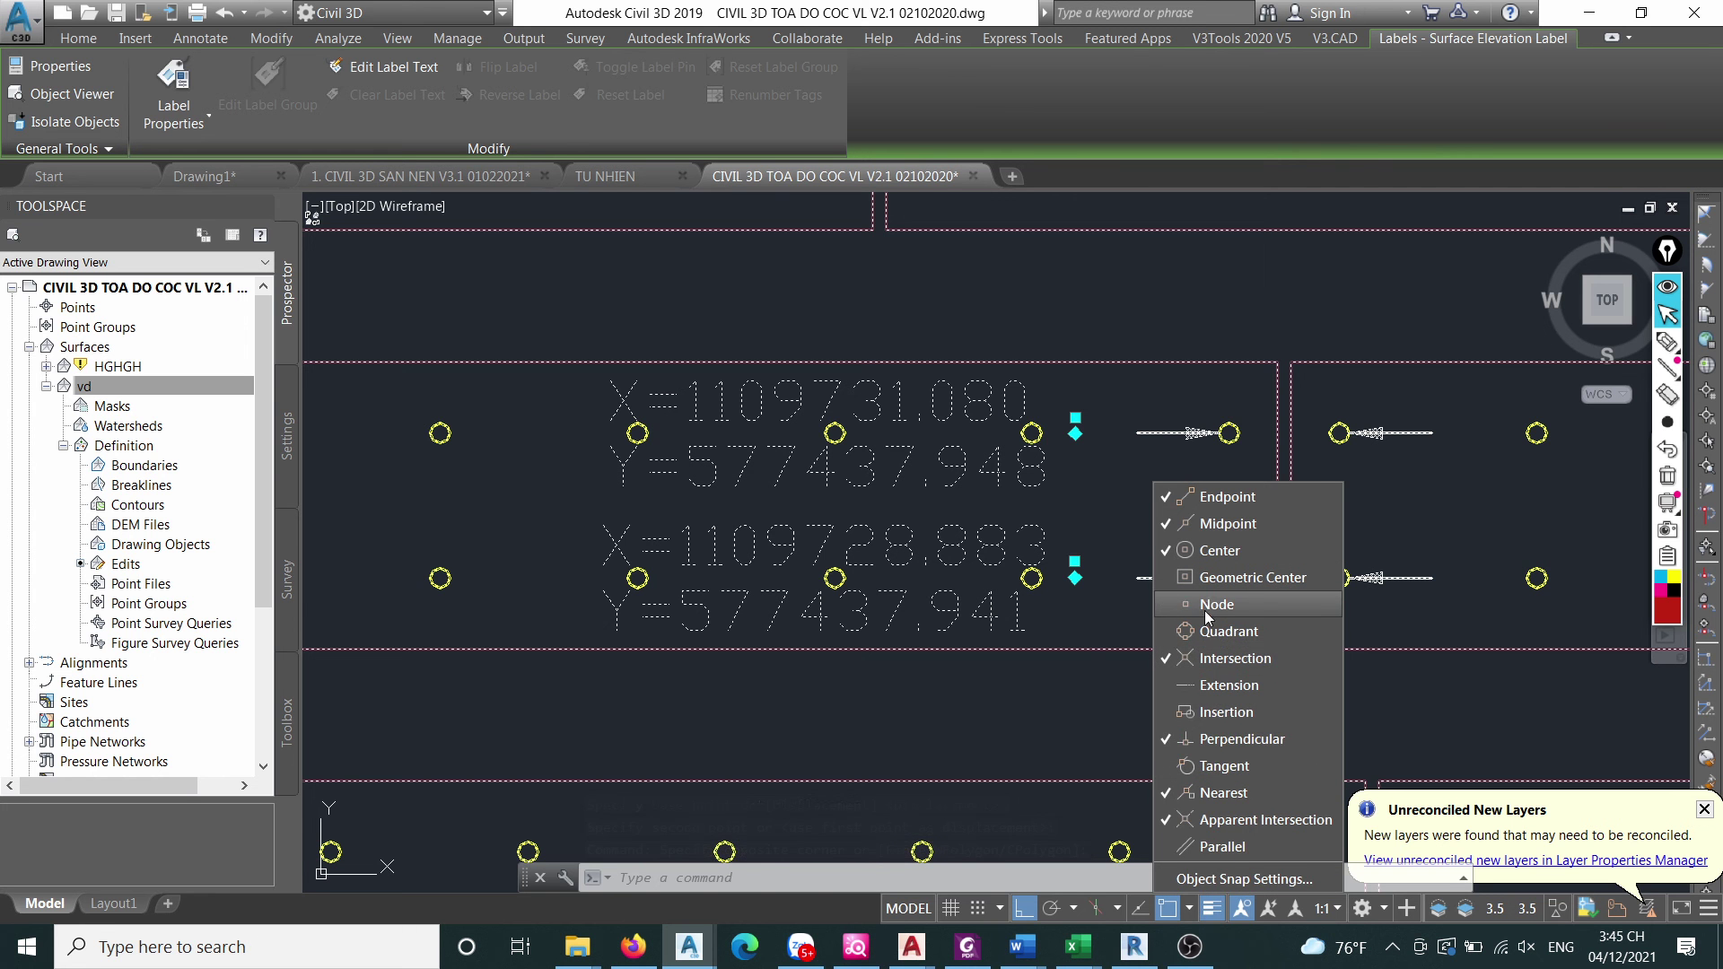
pyautogui.click(1128, 644)
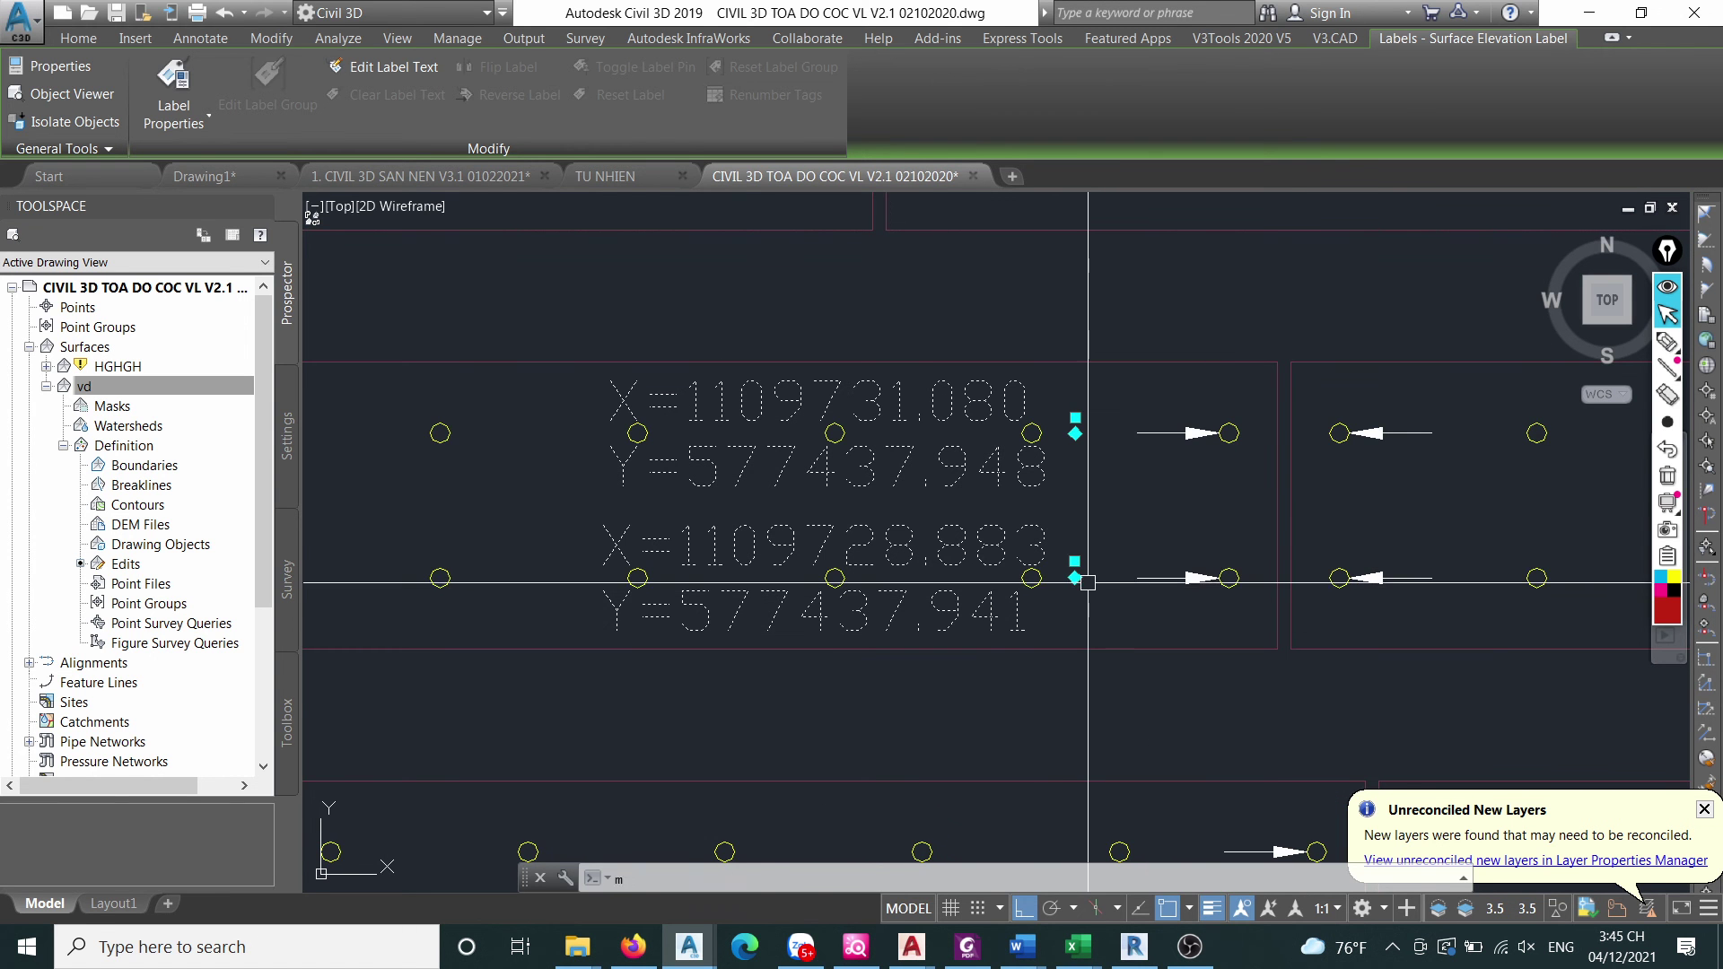
pyautogui.press('Return')
pyautogui.scroll(5, 1077, 423)
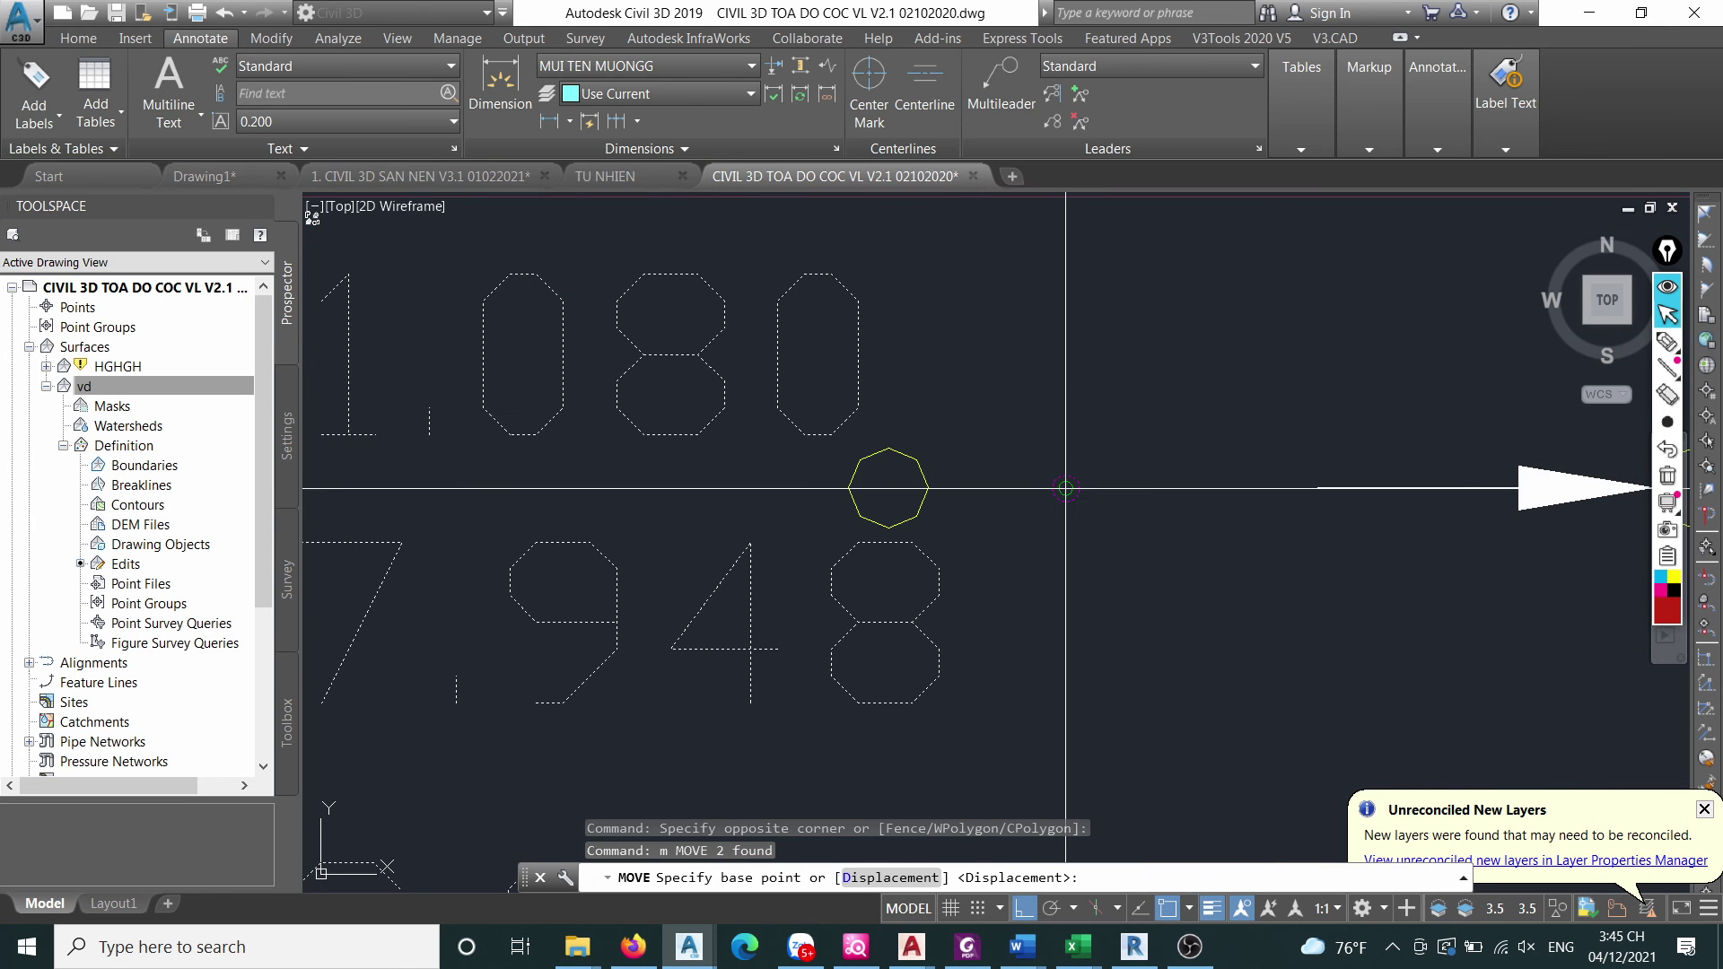
pyautogui.click(1065, 488)
pyautogui.scroll(-3, 973, 454)
pyautogui.scroll(4, 1096, 458)
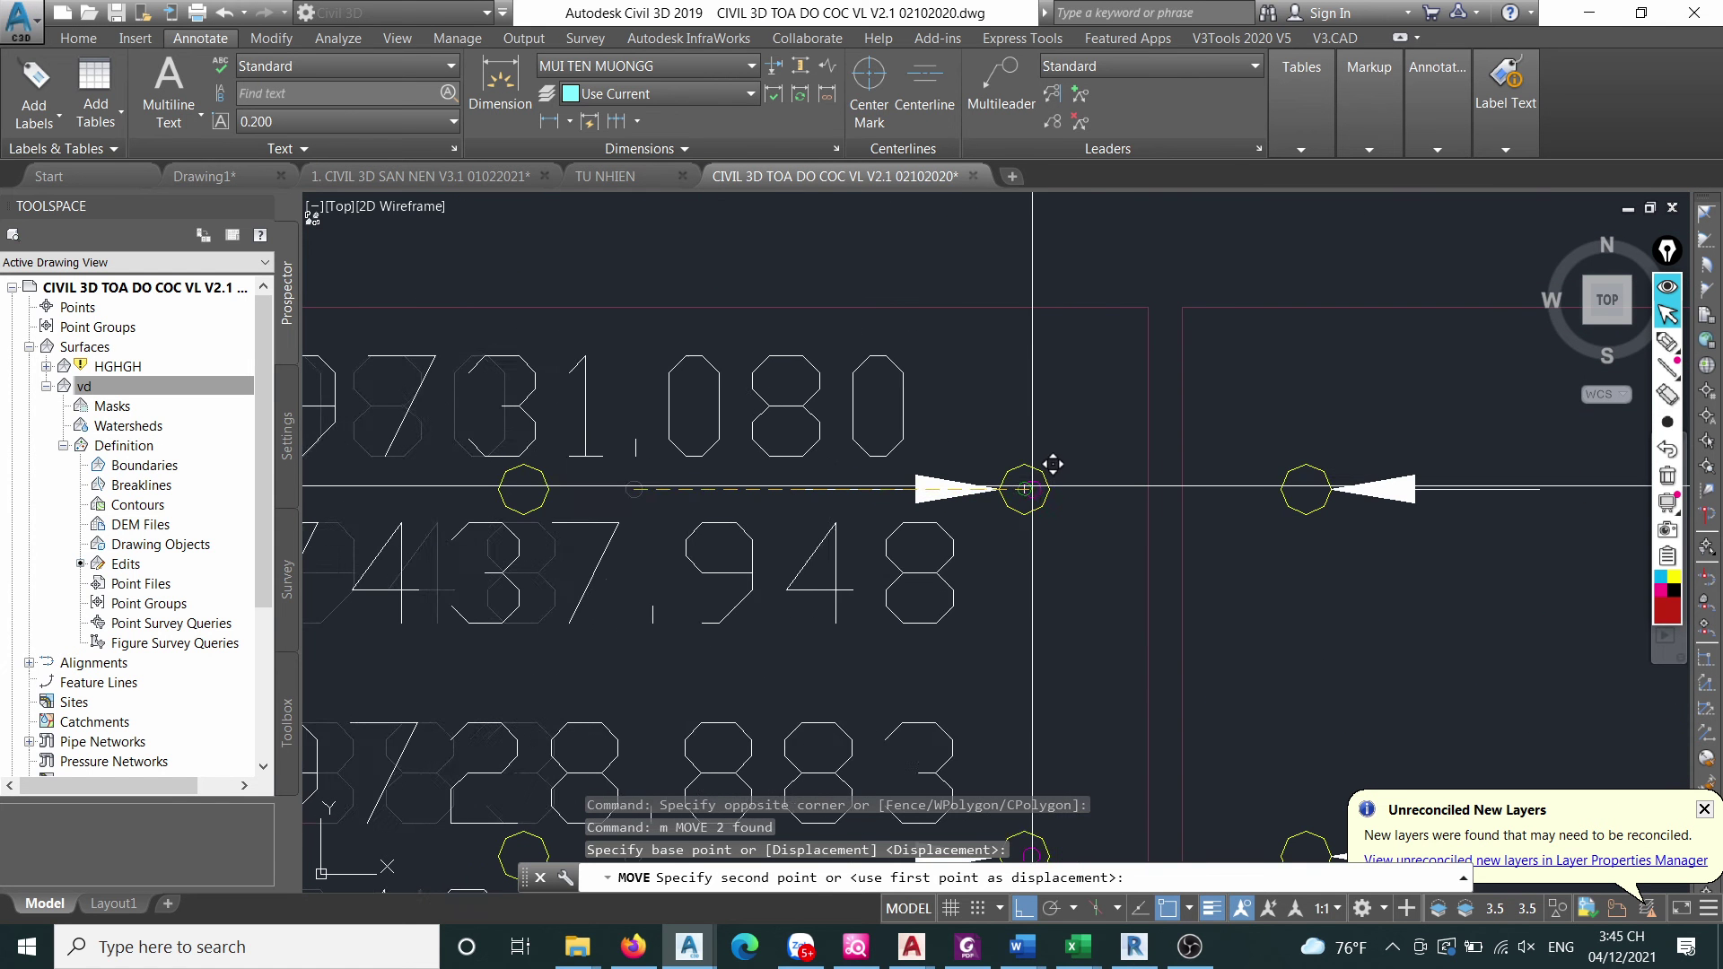
pyautogui.click(1025, 488)
# Copy the adjacent panel's four coordinate labels to the first panel of the uppermost row, using the panel corner as base point.
pyautogui.scroll(-6, 1027, 488)
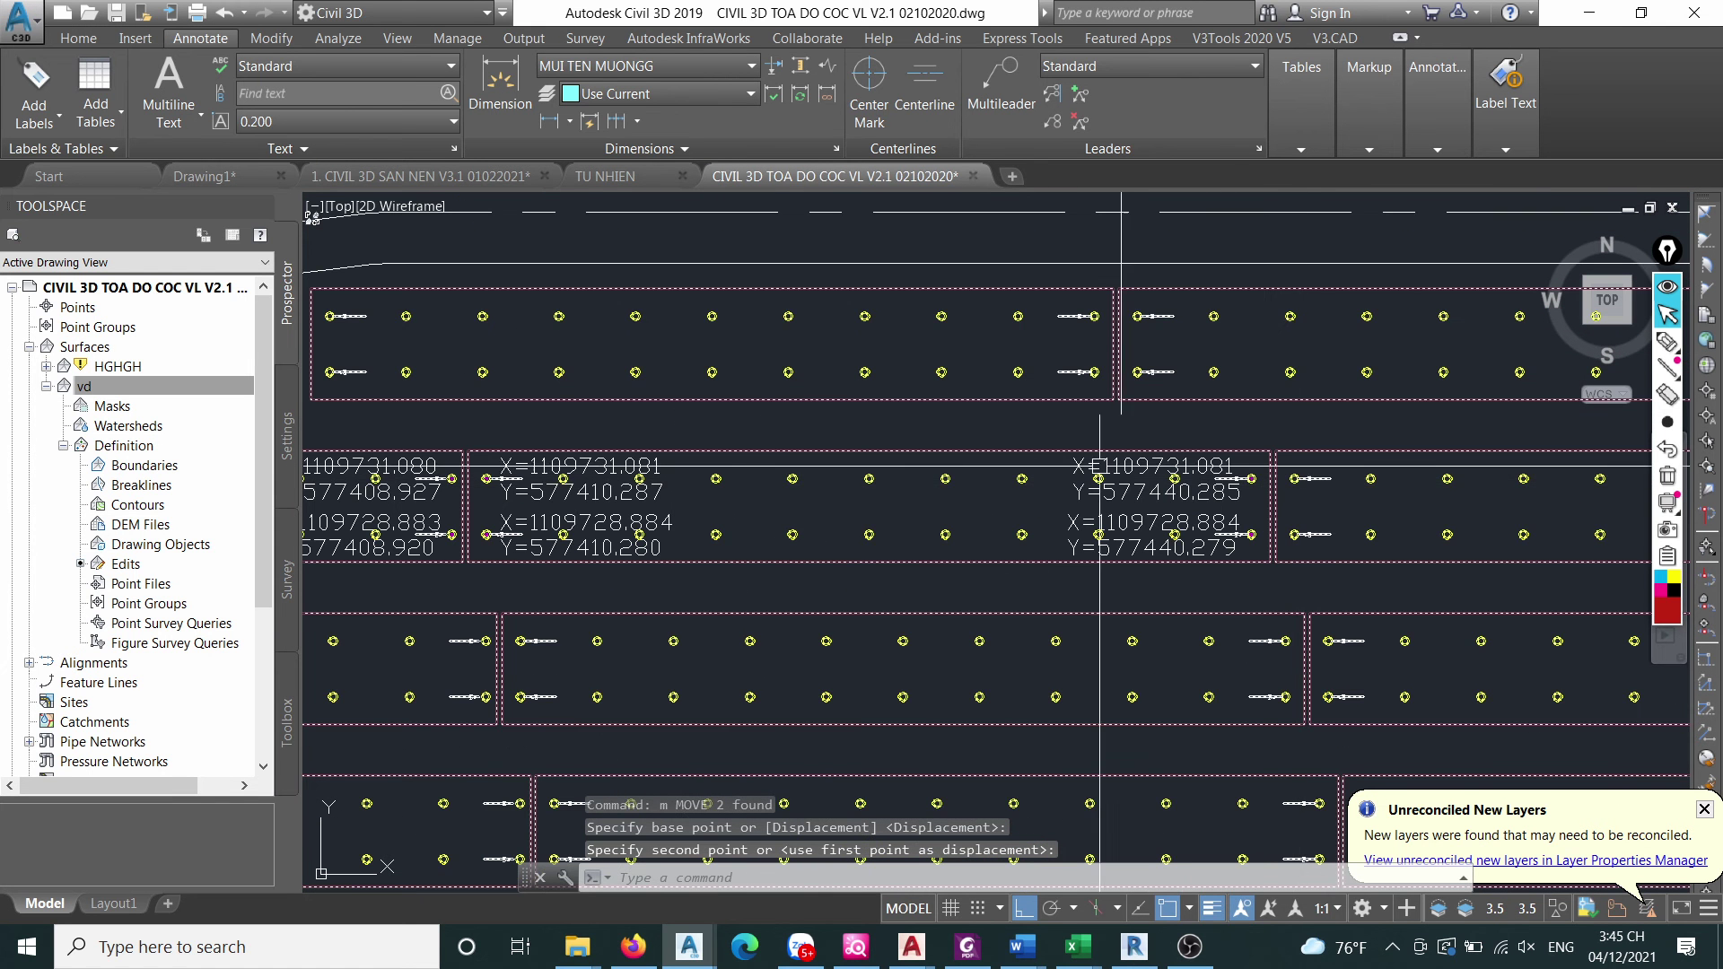
pyautogui.scroll(3, 512, 481)
pyautogui.scroll(-5, 562, 494)
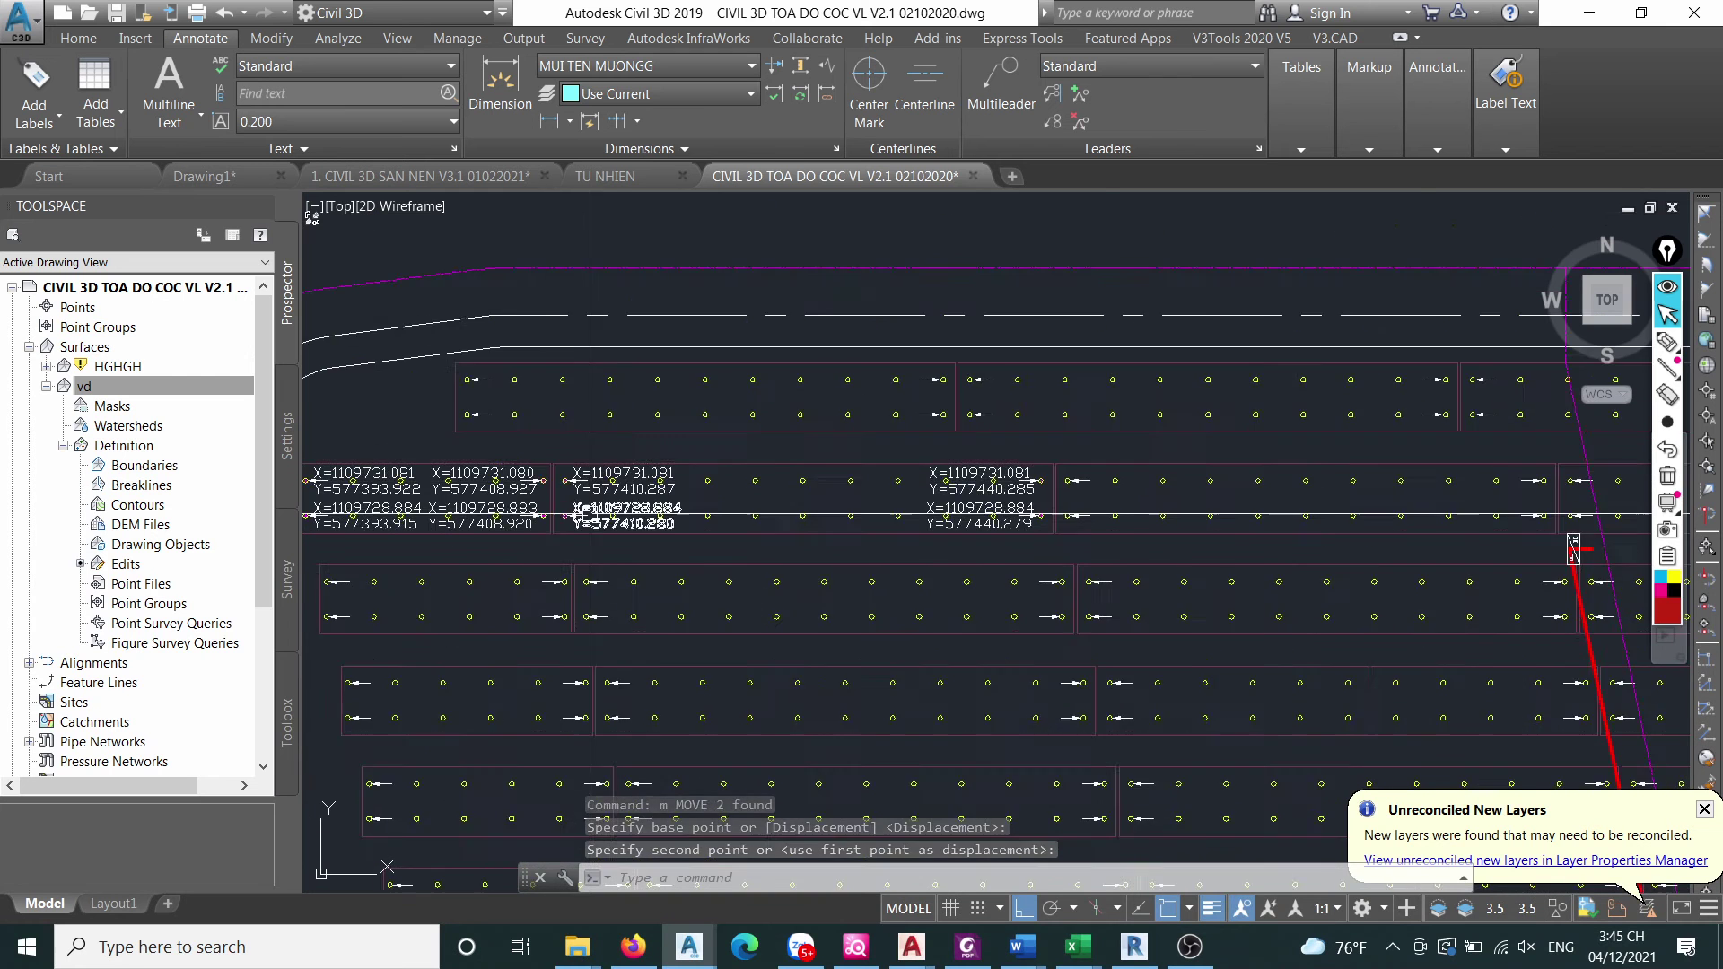
pyautogui.scroll(2, 590, 515)
pyautogui.press('Escape')
pyautogui.click(536, 562)
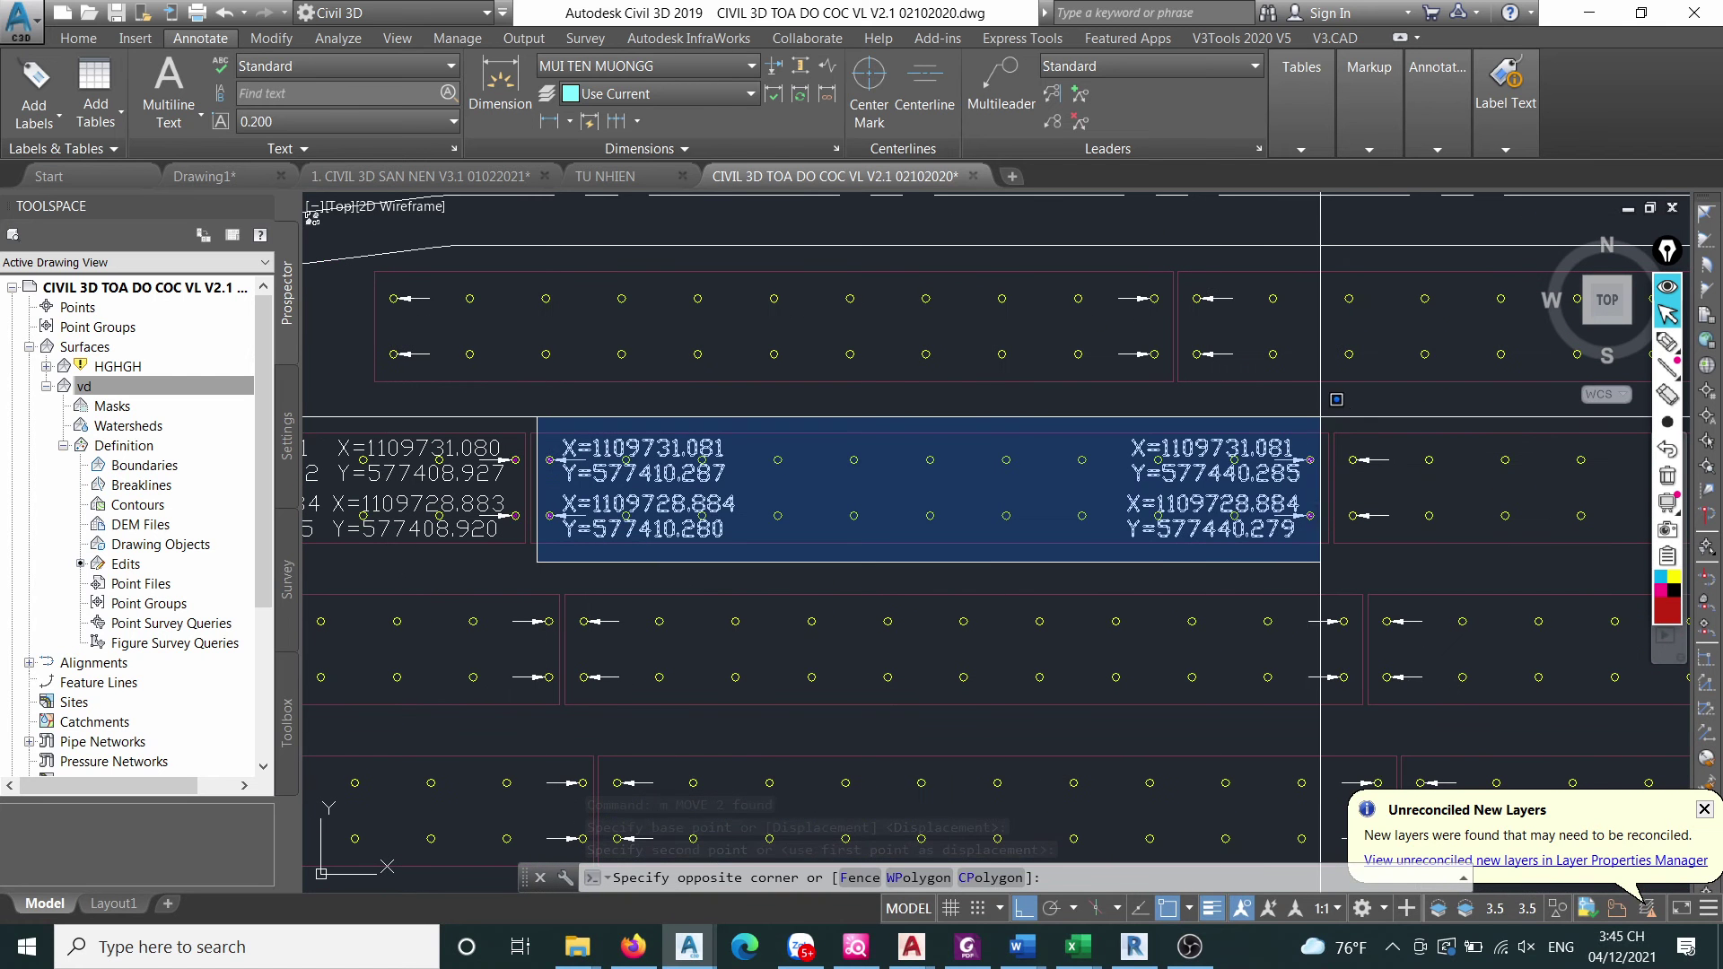
pyautogui.click(1309, 434)
pyautogui.write('co')
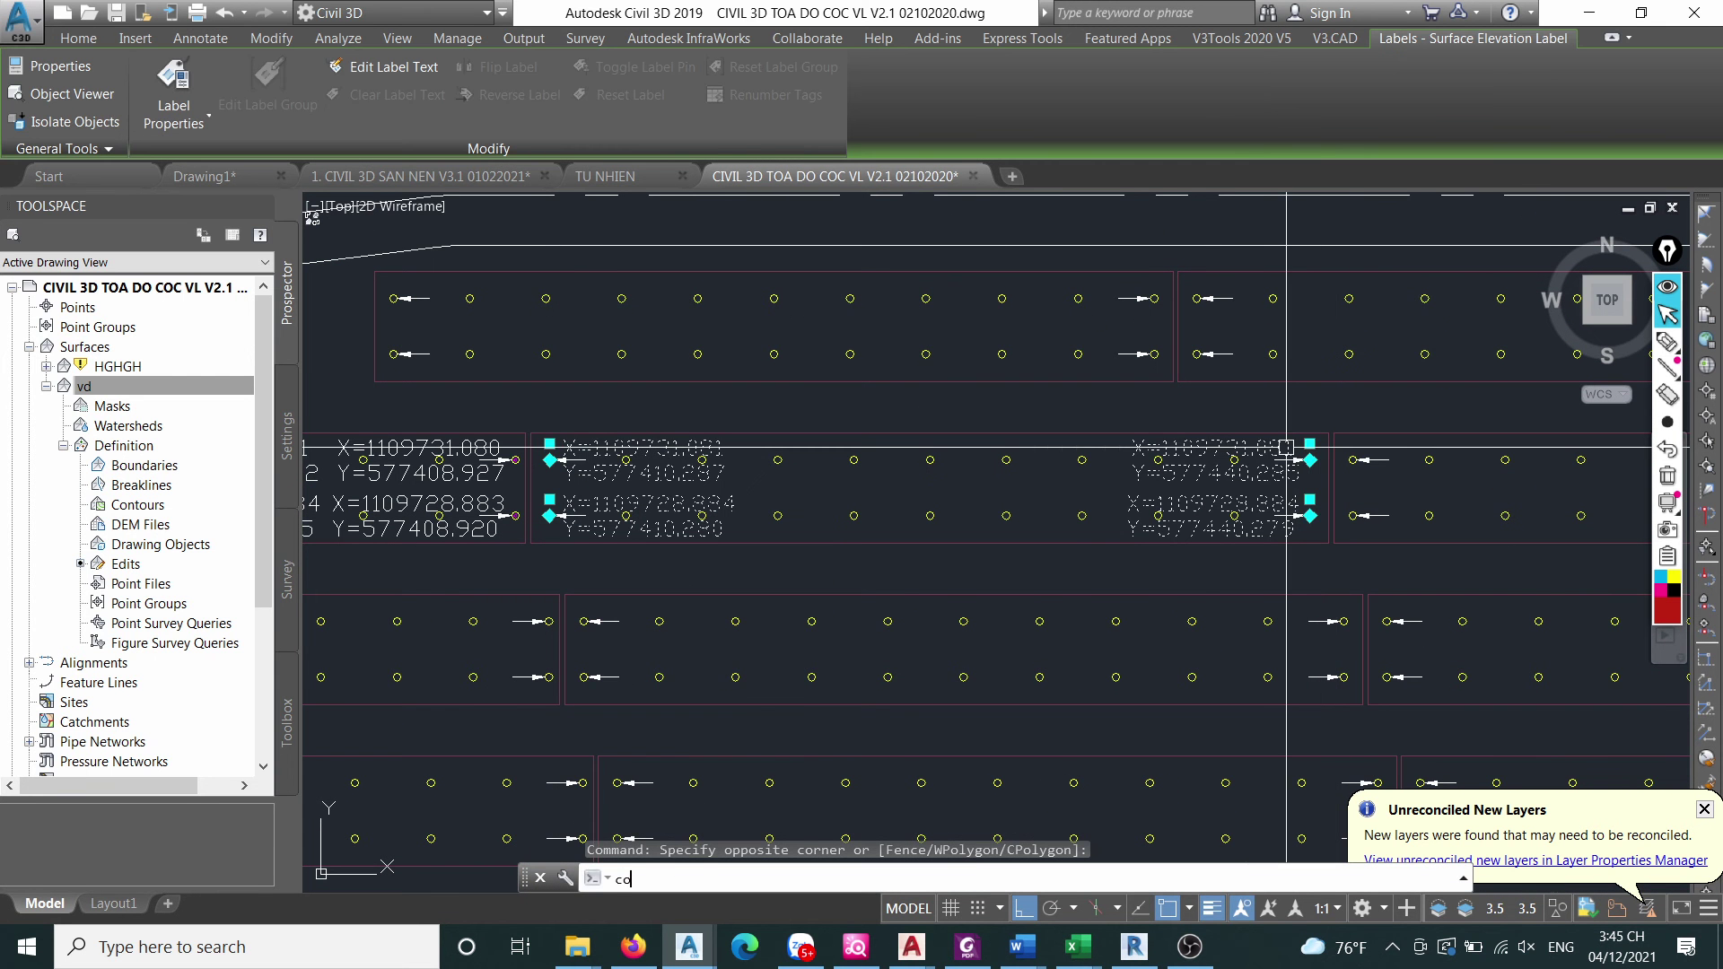
pyautogui.press('Return')
pyautogui.scroll(4, 1286, 446)
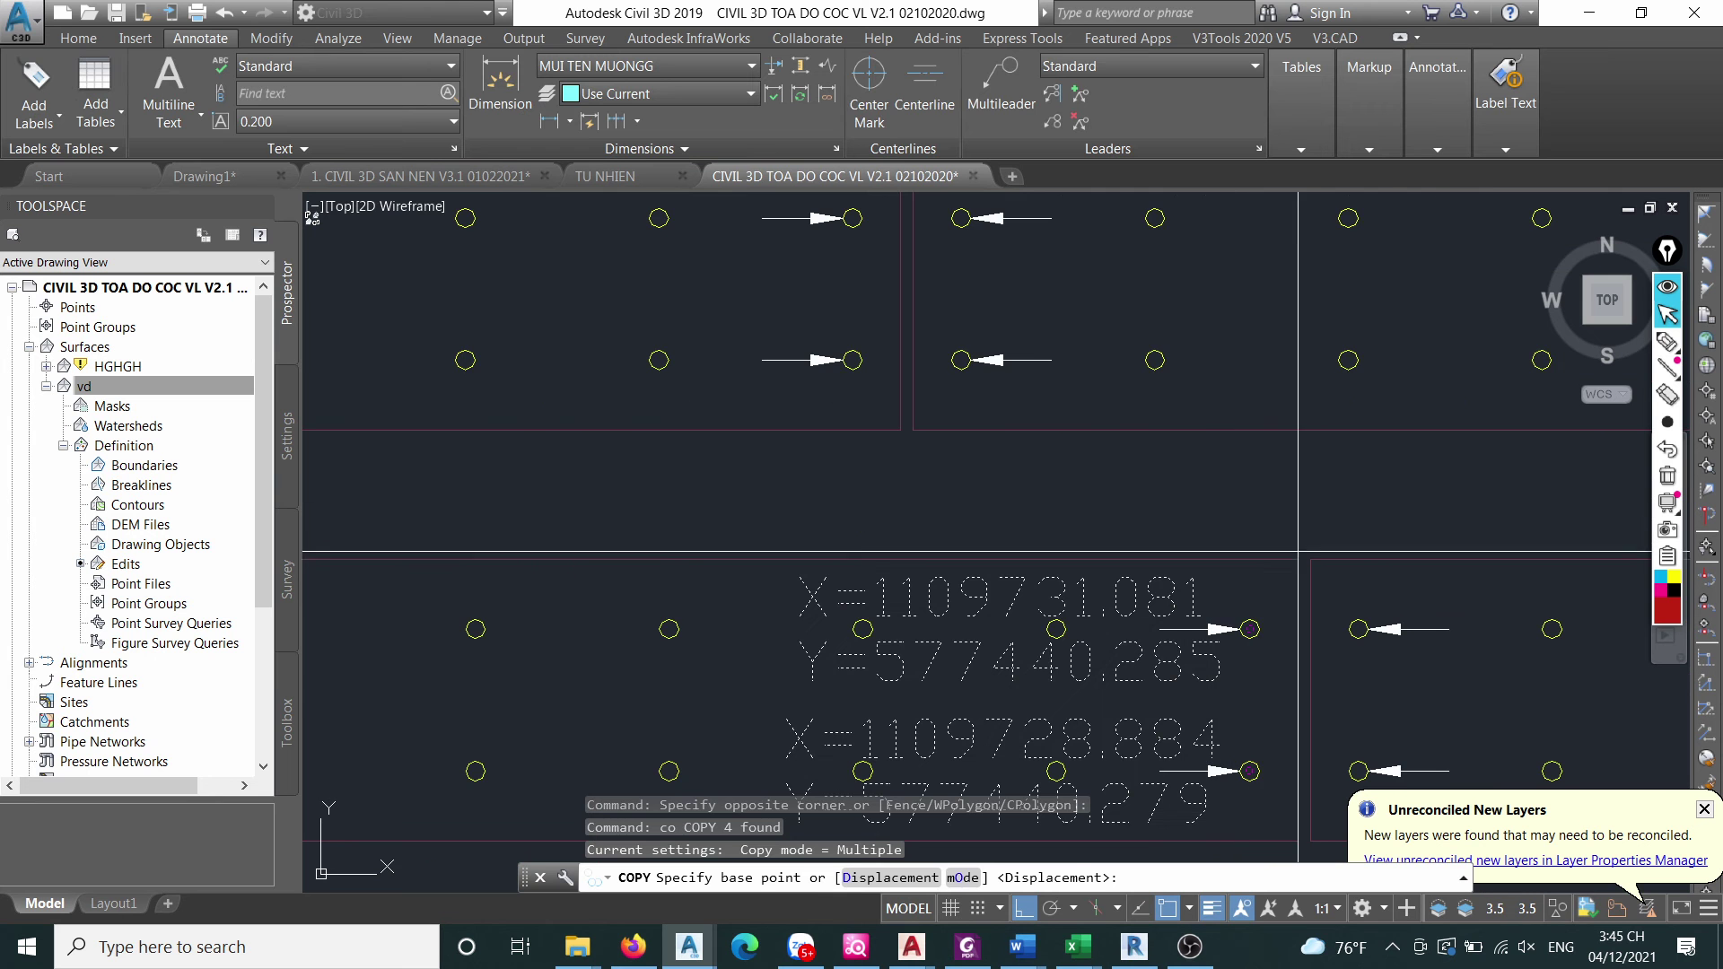
pyautogui.click(905, 558)
pyautogui.scroll(-2, 905, 557)
pyautogui.scroll(4, 904, 557)
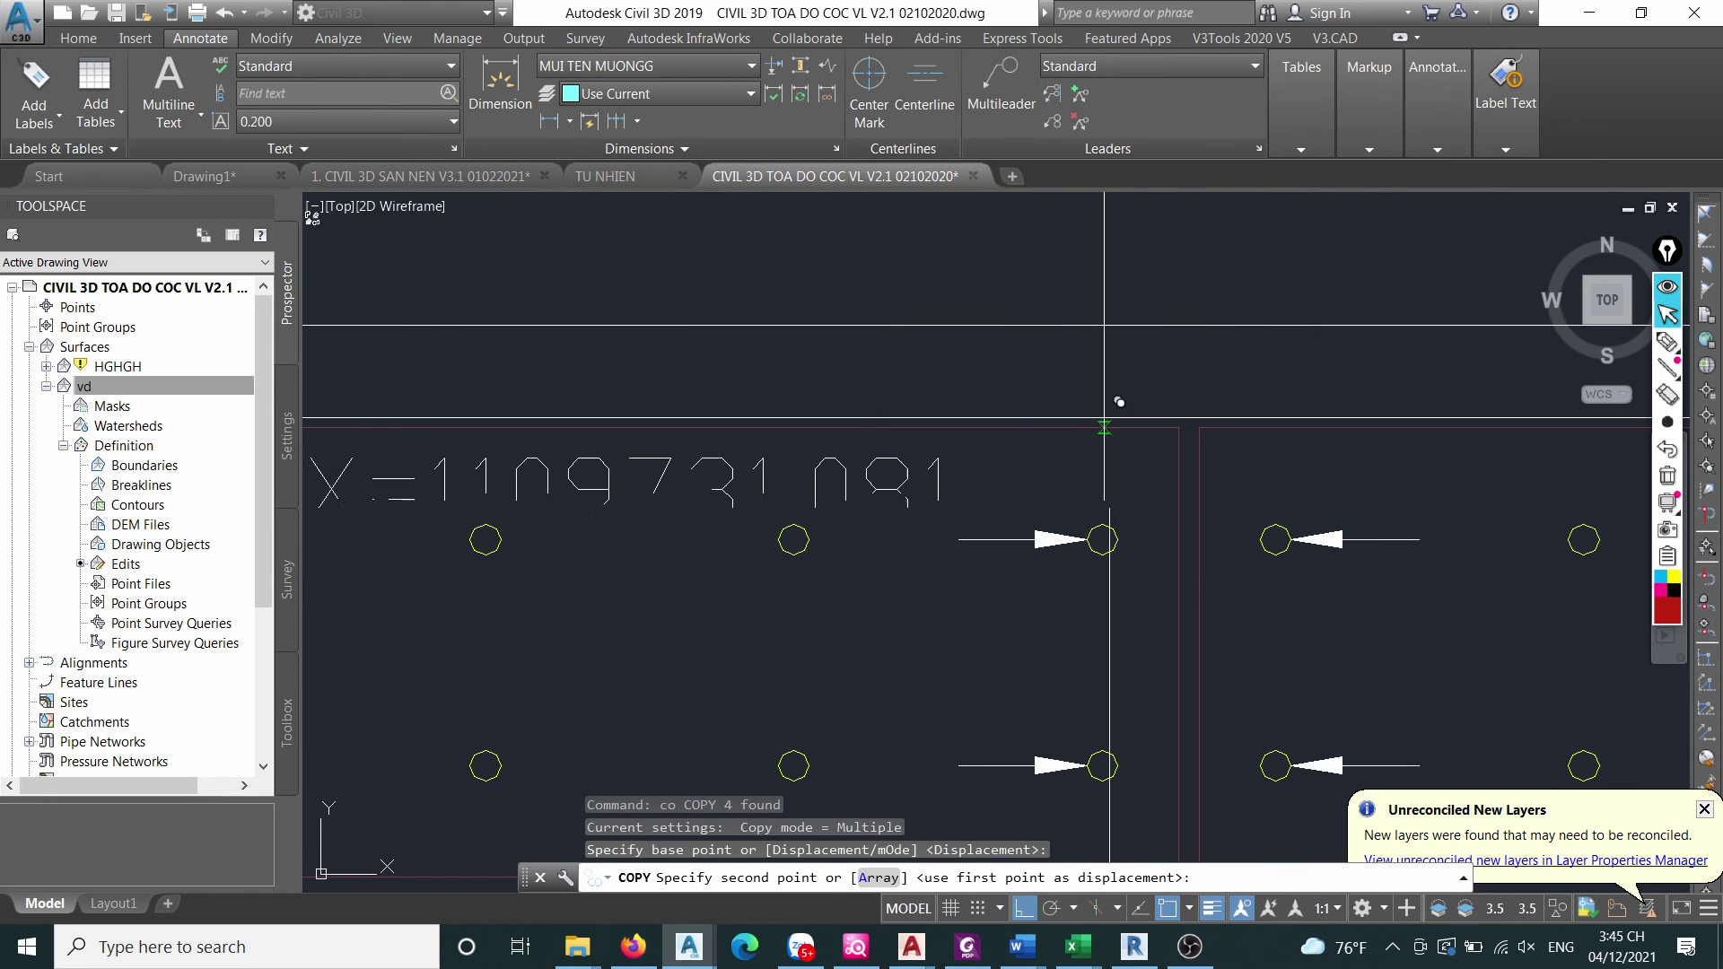
pyautogui.click(1179, 428)
# Turn Ortho off and copy the same four labels to the second and third panels of the uppermost row.
pyautogui.press('F8')
pyautogui.scroll(-4, 1076, 404)
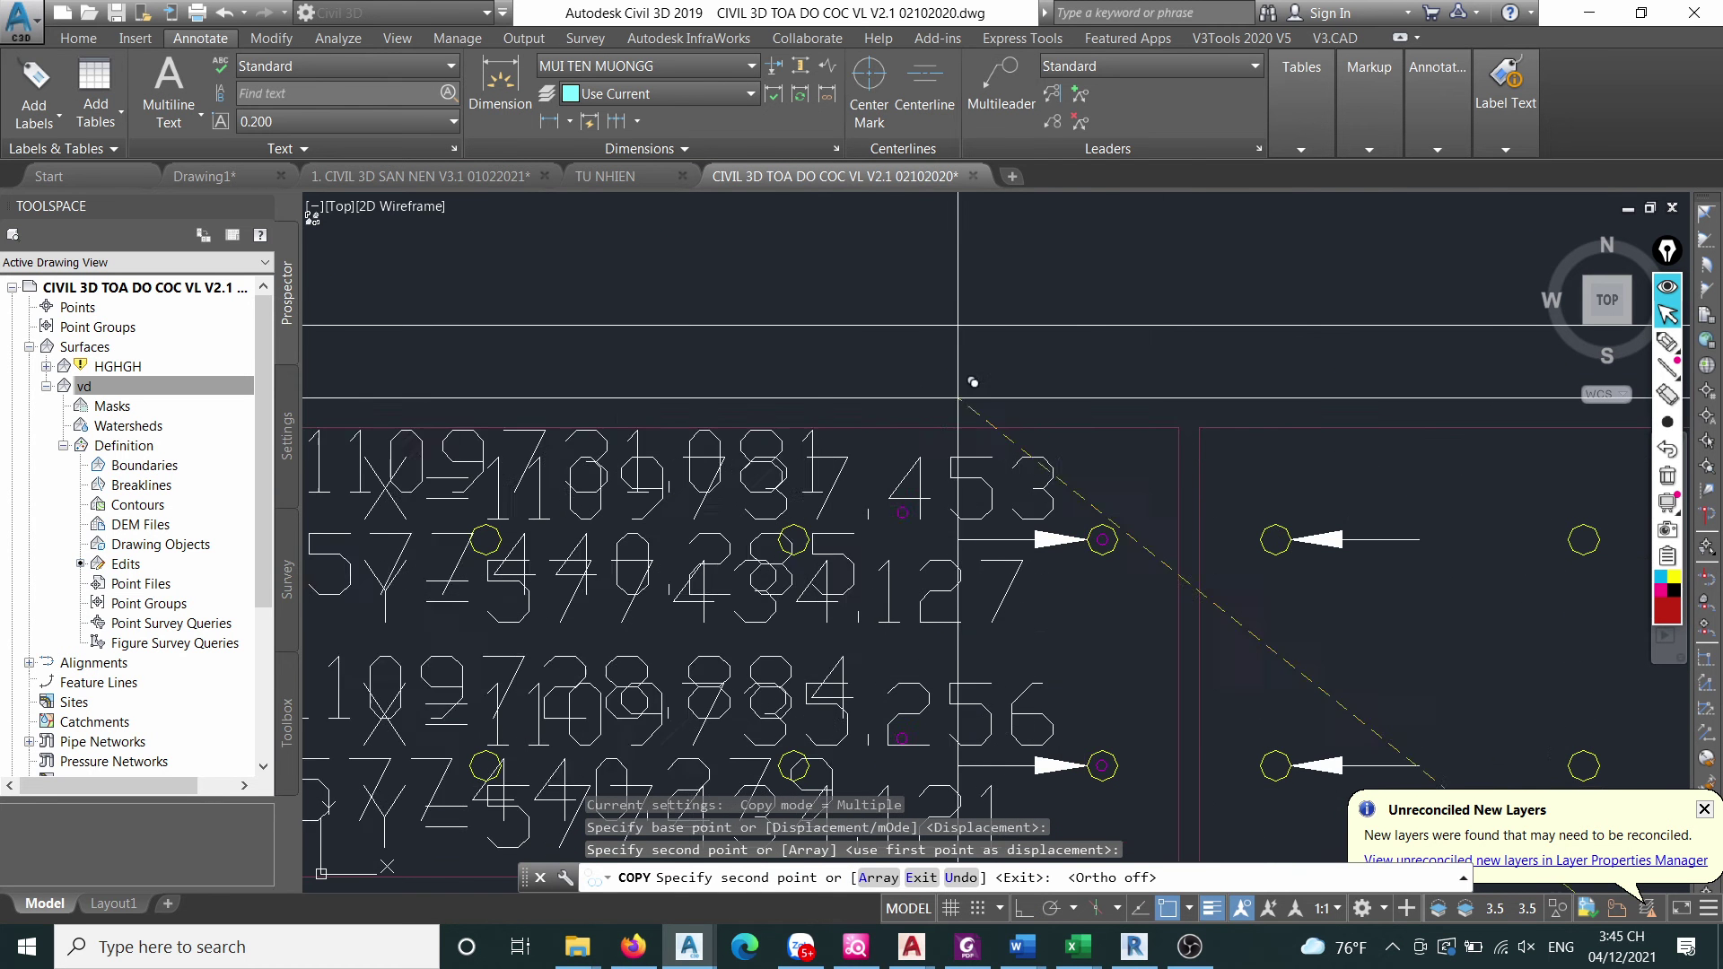
pyautogui.scroll(4, 1355, 377)
pyautogui.click(1392, 436)
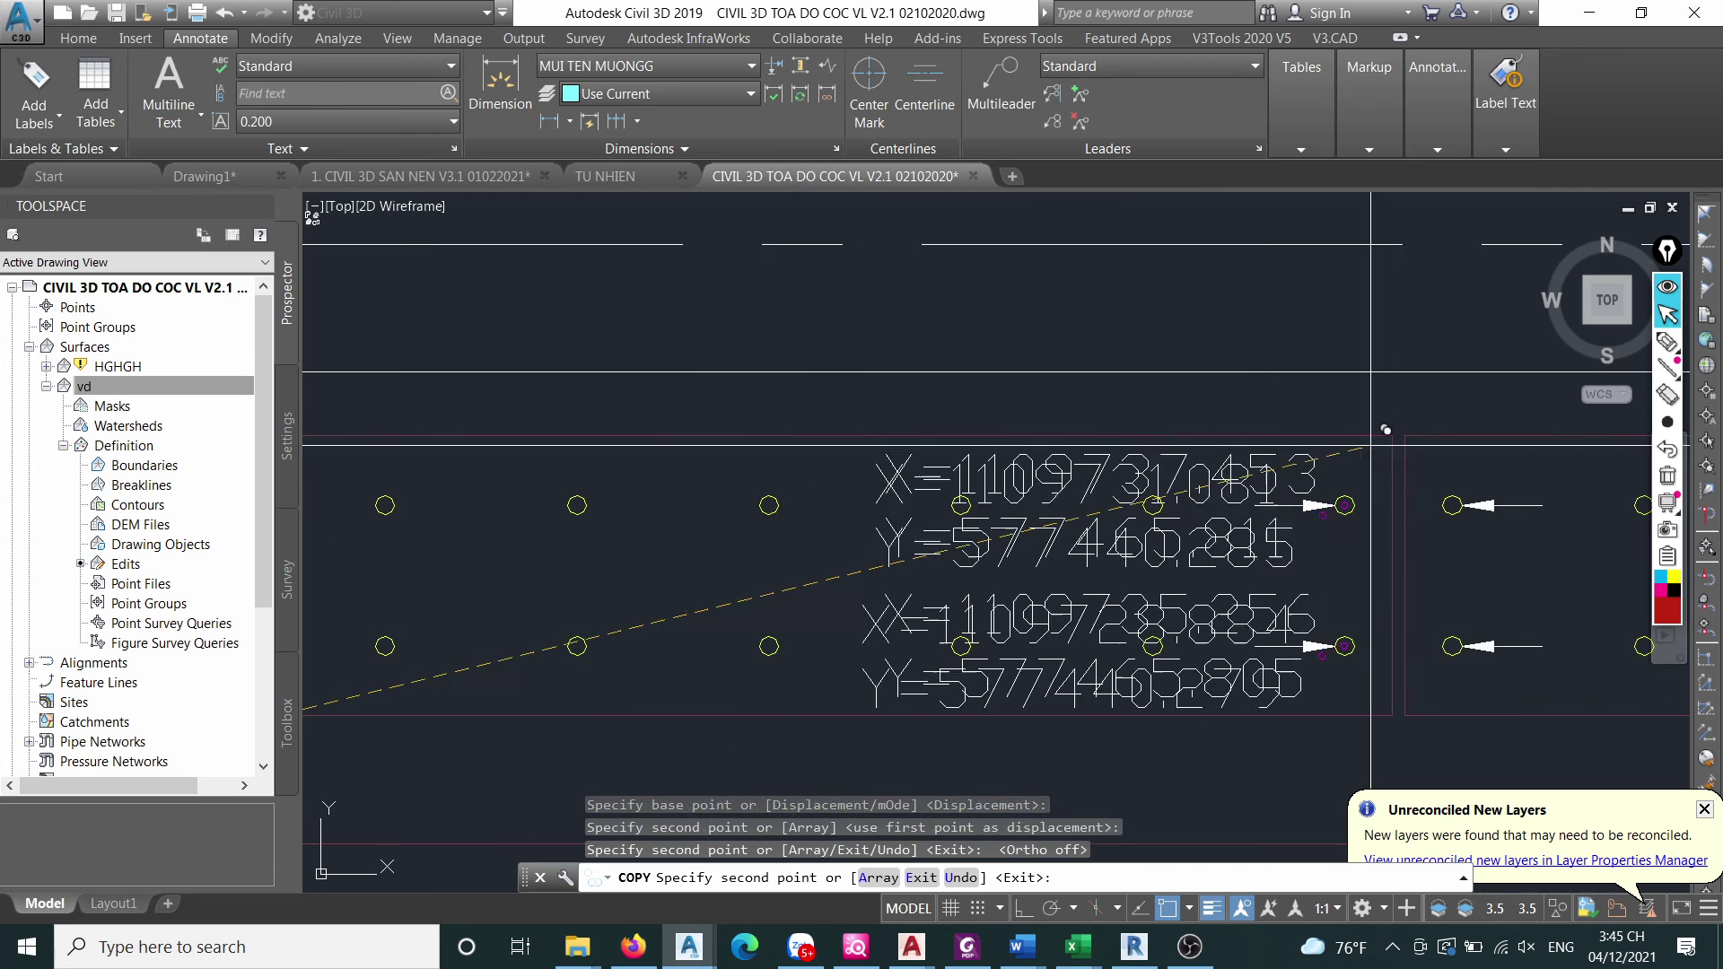
pyautogui.scroll(-3, 792, 496)
pyautogui.scroll(4, 1166, 478)
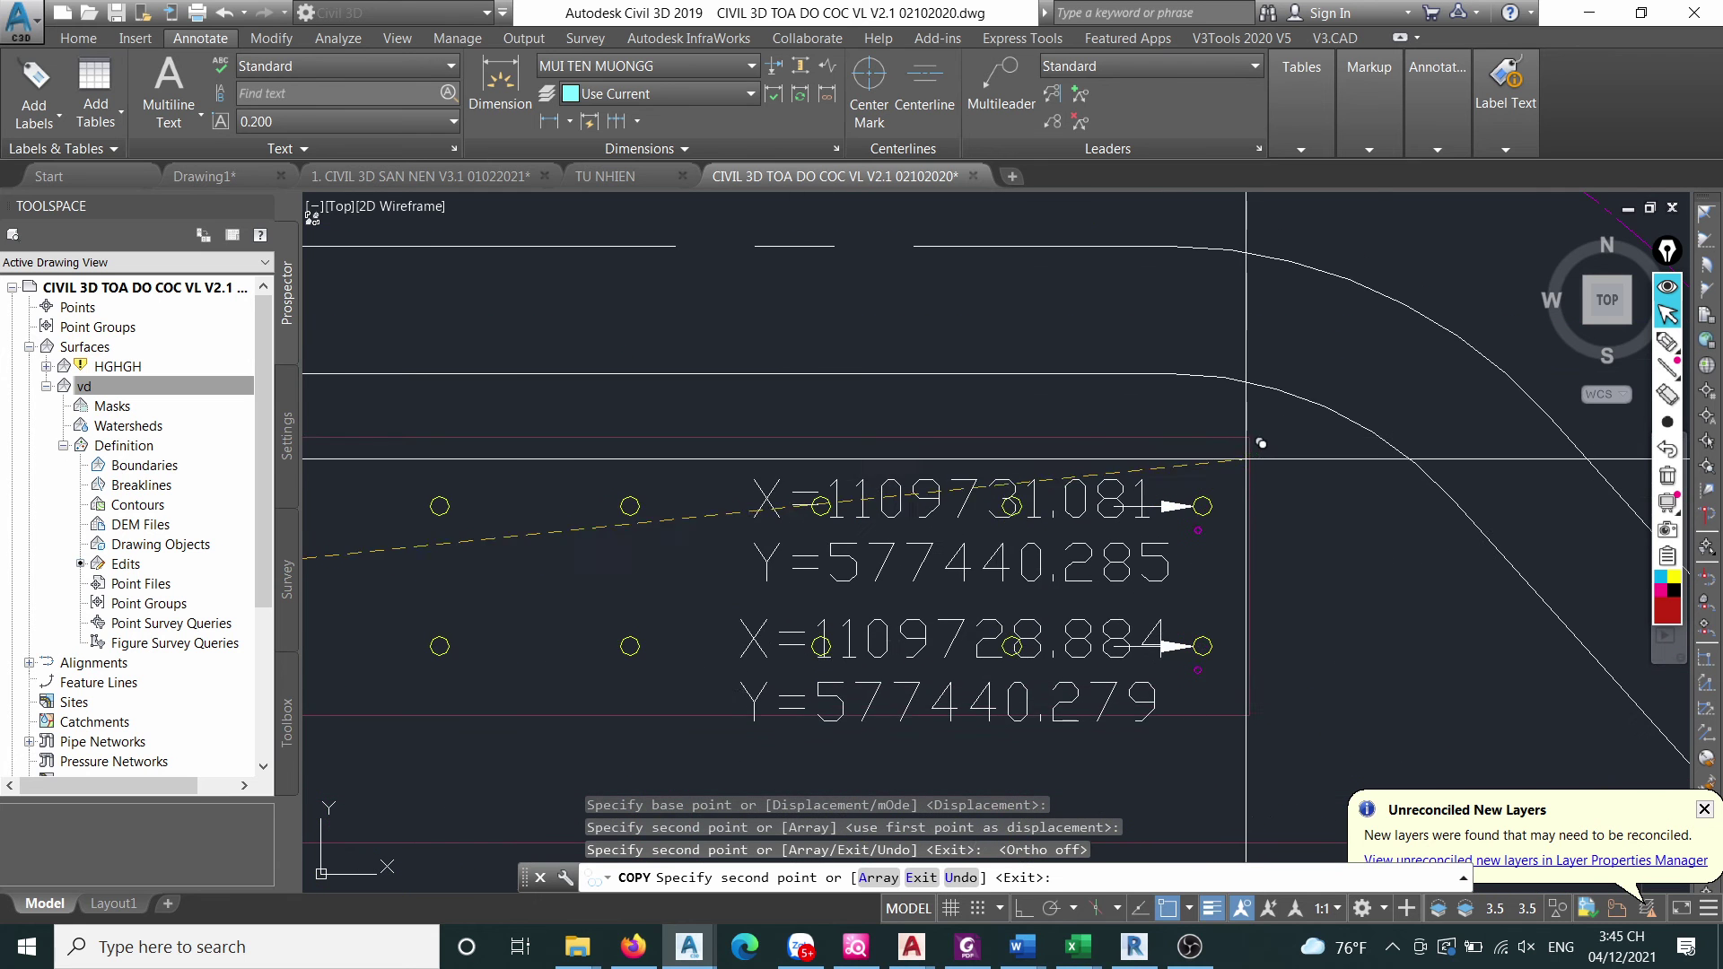
pyautogui.click(1261, 409)
# Copy the four coordinate labels to the fourth and third panels of the second row and end the copy.
pyautogui.scroll(-7, 1350, 431)
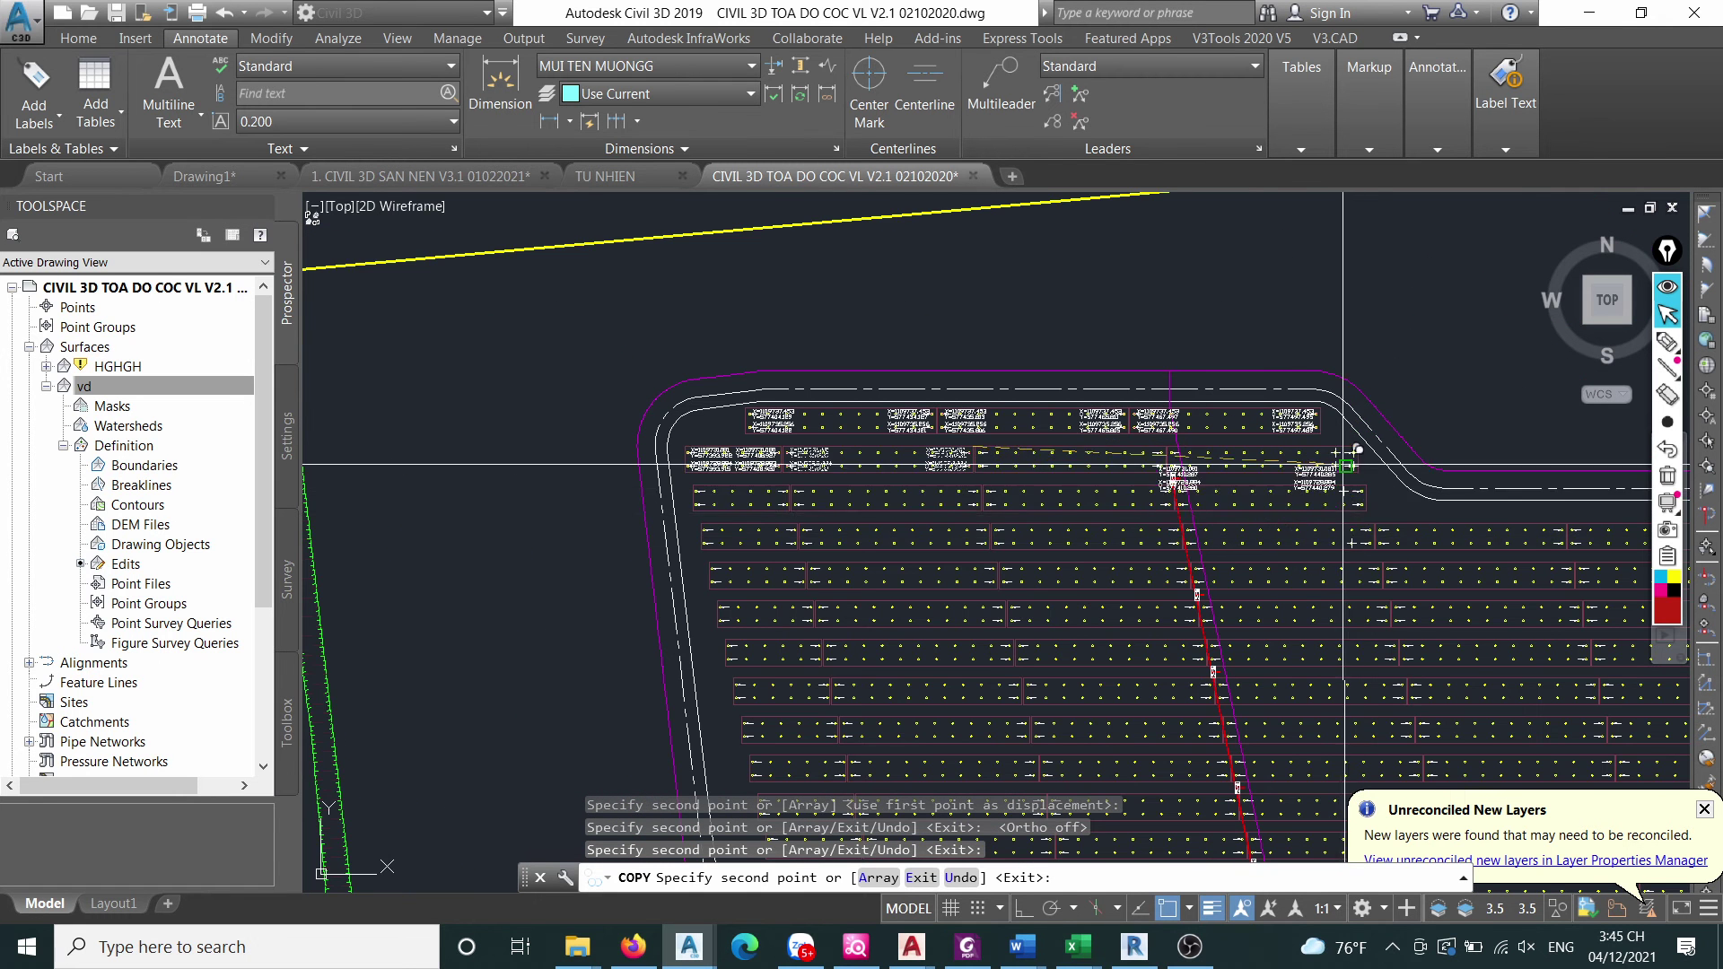
pyautogui.scroll(5, 1343, 465)
pyautogui.click(1422, 422)
pyautogui.scroll(-4, 1501, 511)
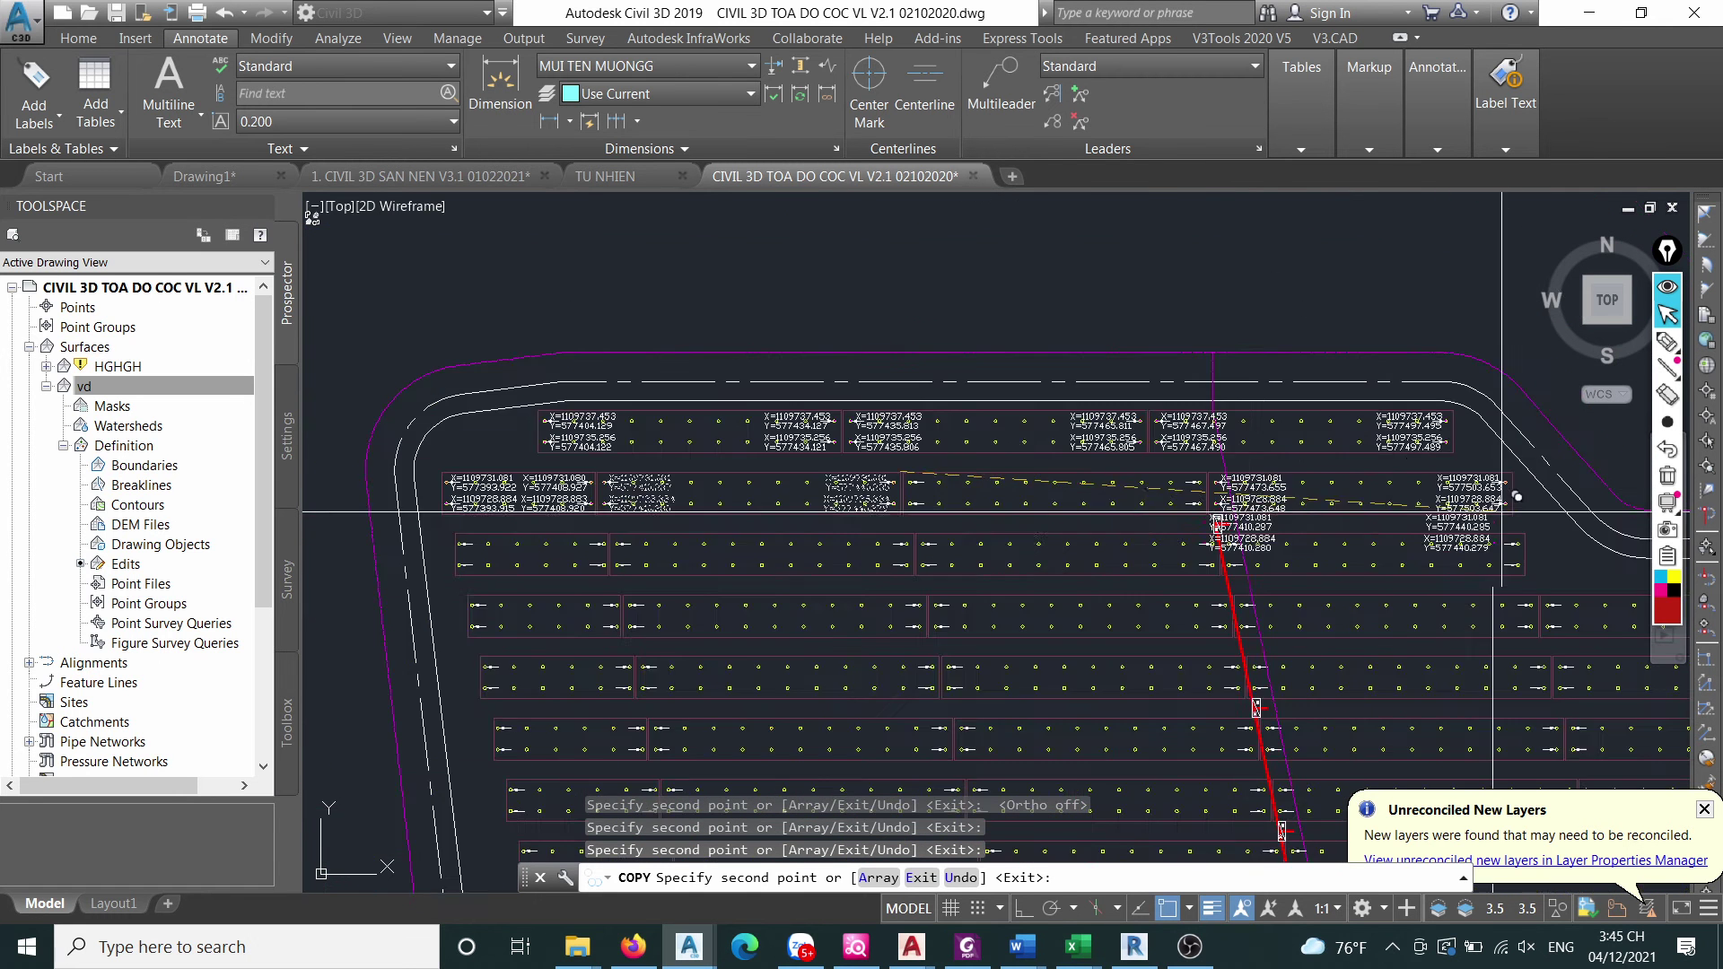
pyautogui.scroll(5, 1436, 493)
pyautogui.click(1296, 429)
pyautogui.scroll(-4, 1281, 527)
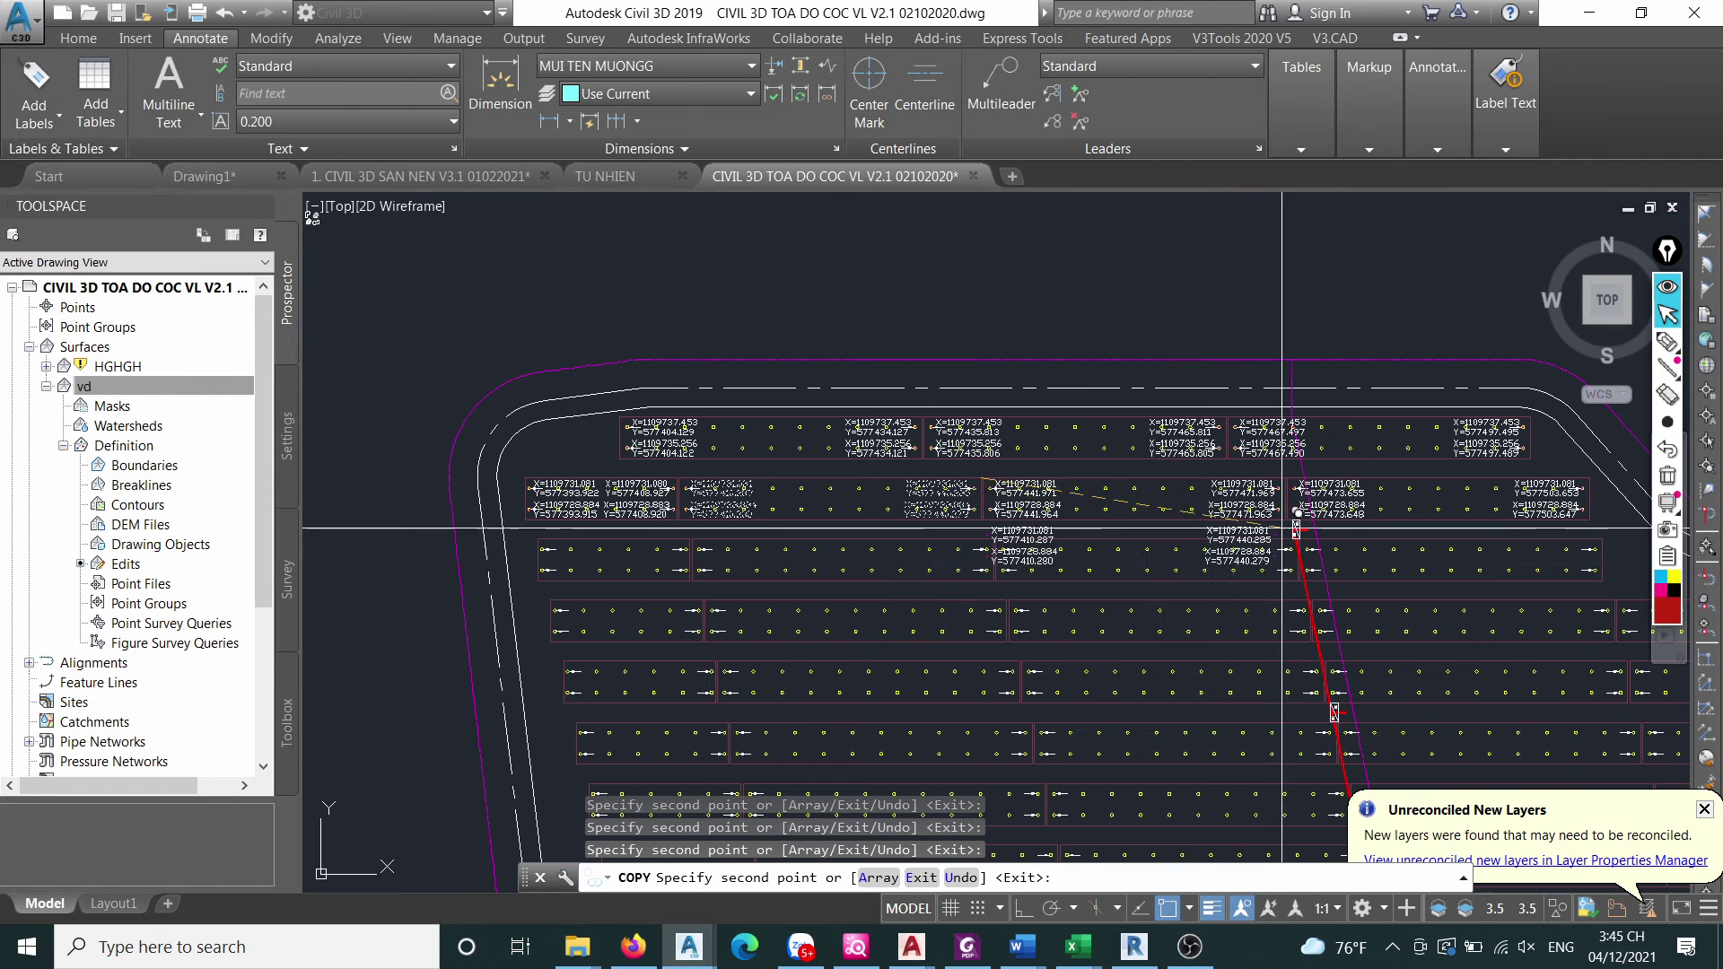
pyautogui.press('Escape')
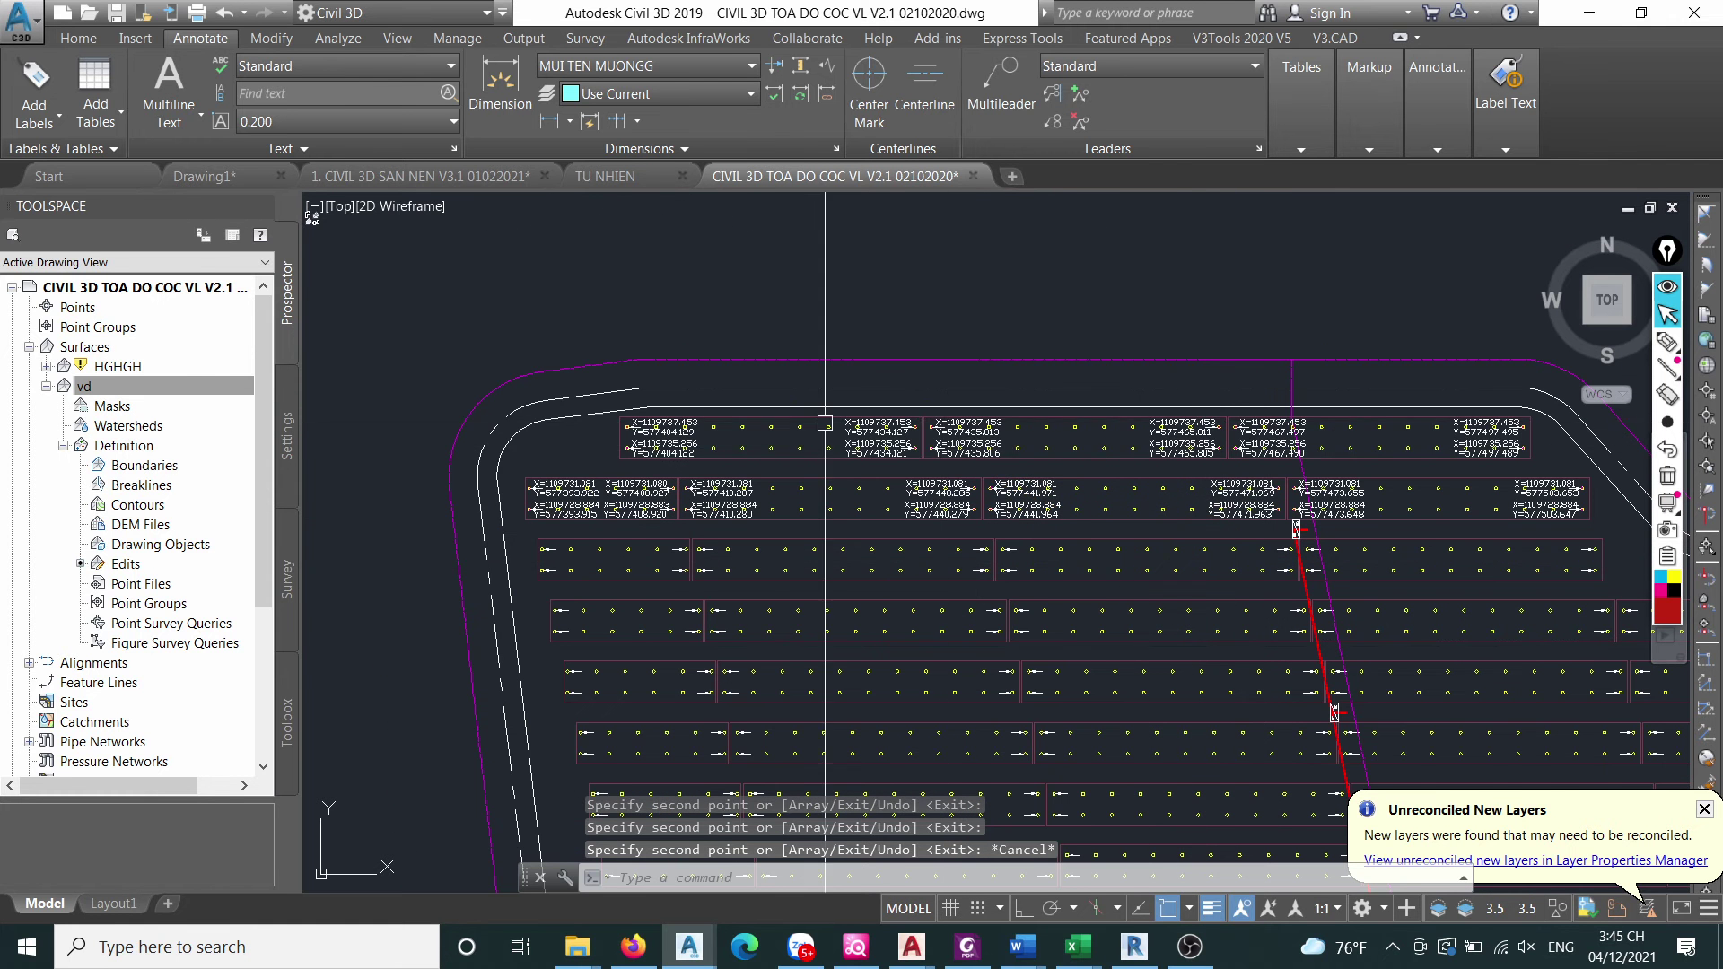
# Copy all coordinate labels of the second row to the third row, using the outer corner of the first panel as base point.
pyautogui.scroll(-2, 706, 424)
pyautogui.scroll(4, 569, 474)
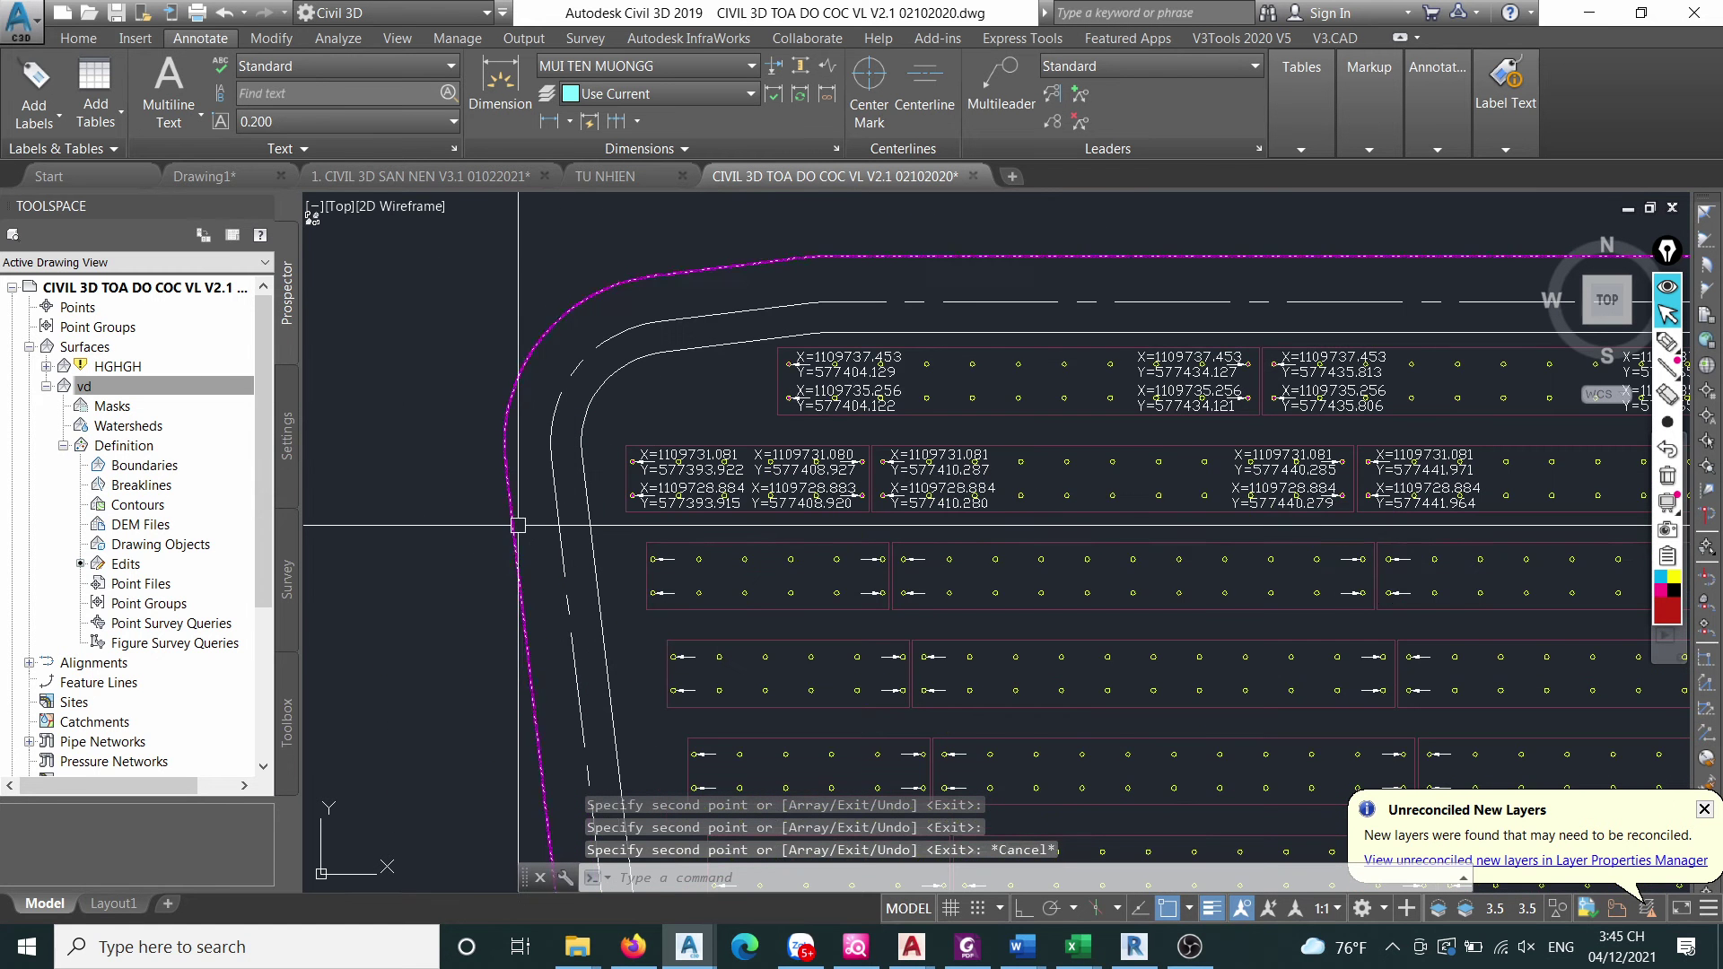
pyautogui.scroll(-1, 395, 526)
pyautogui.click(393, 526)
pyautogui.scroll(-2, 953, 489)
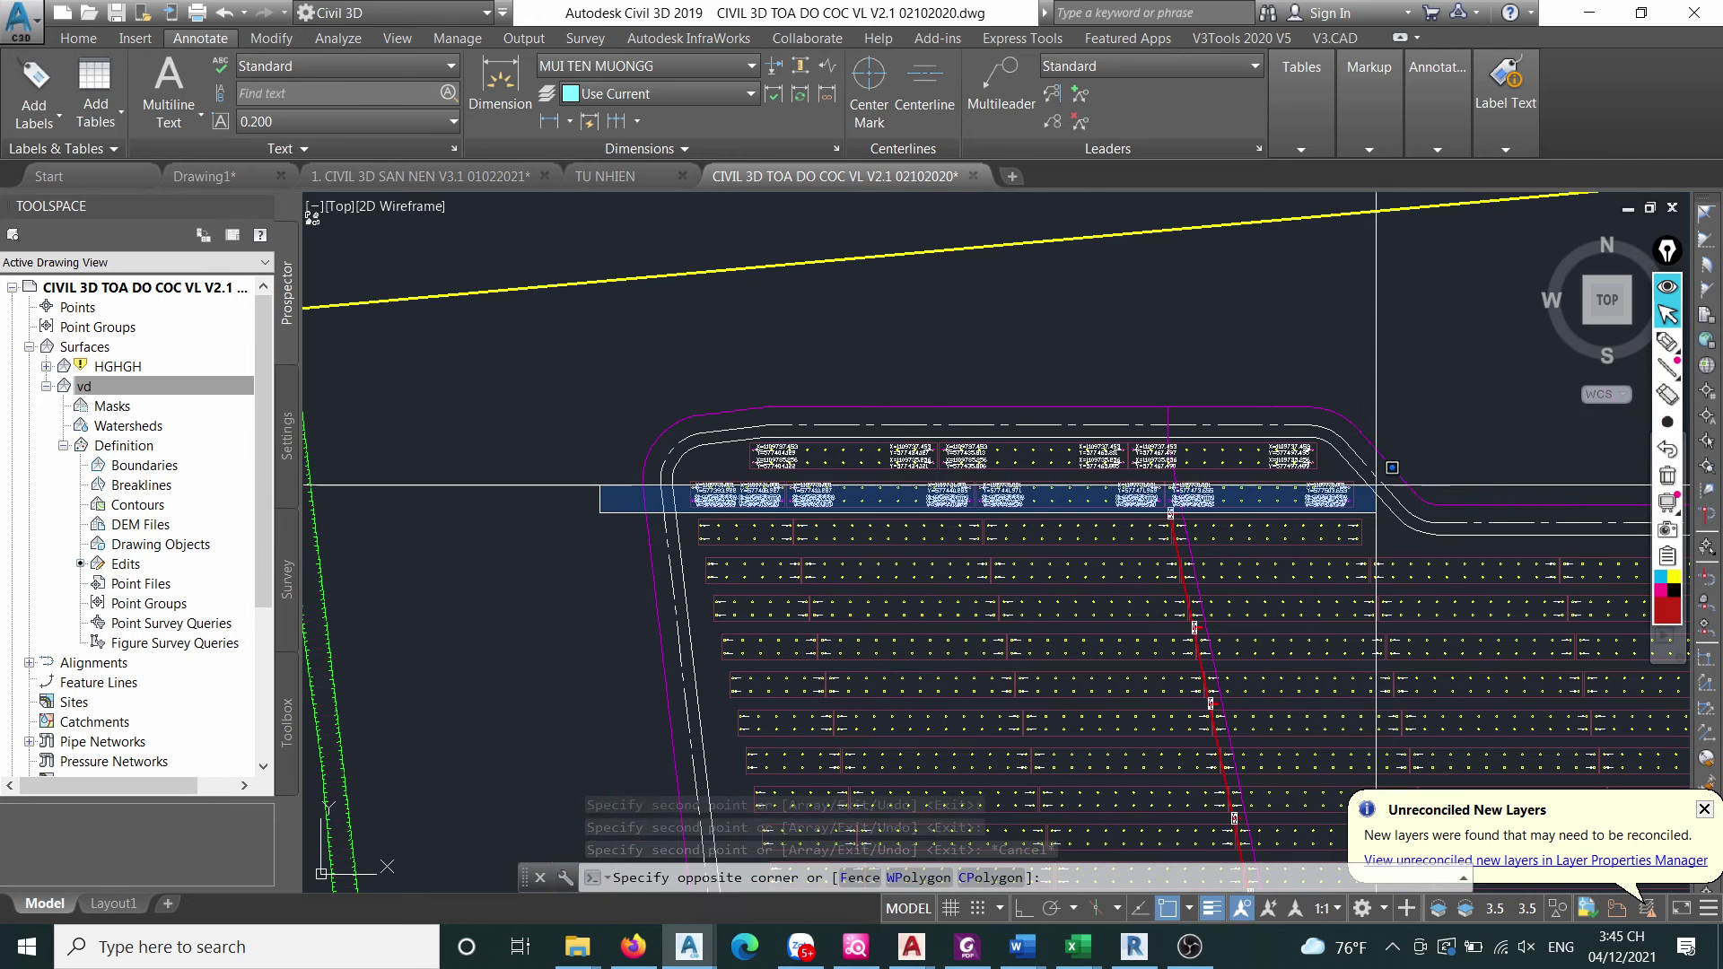
pyautogui.click(1396, 481)
pyautogui.scroll(6, 704, 510)
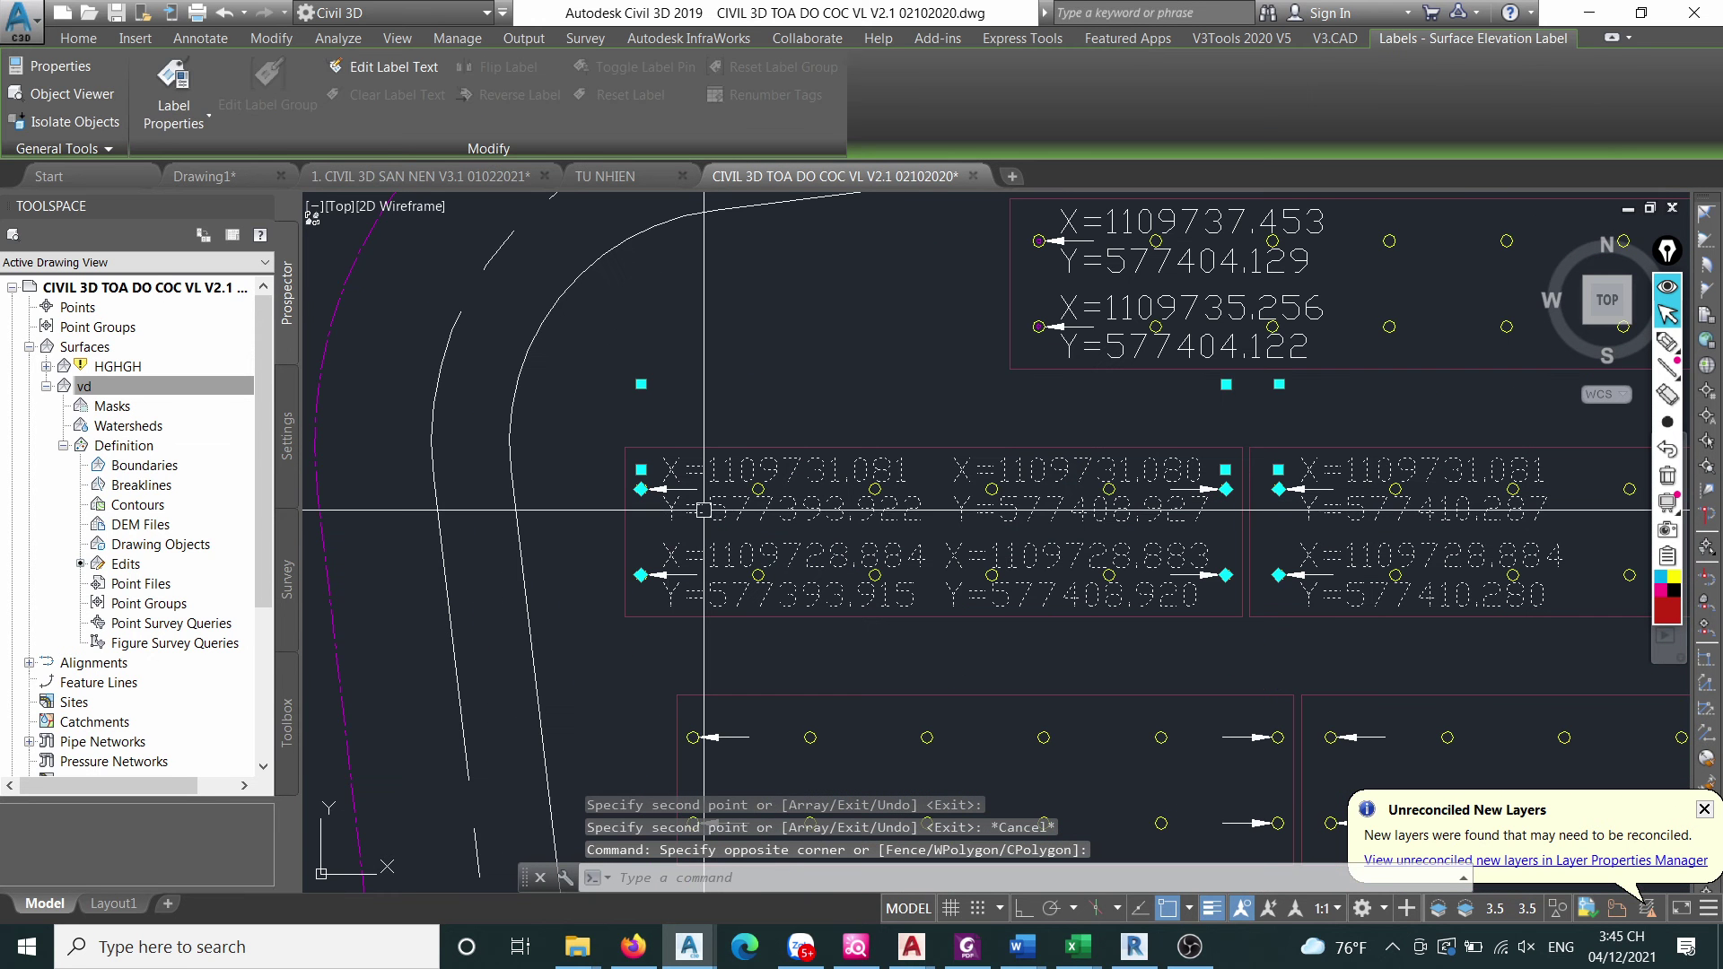
pyautogui.write('co')
pyautogui.press('Return')
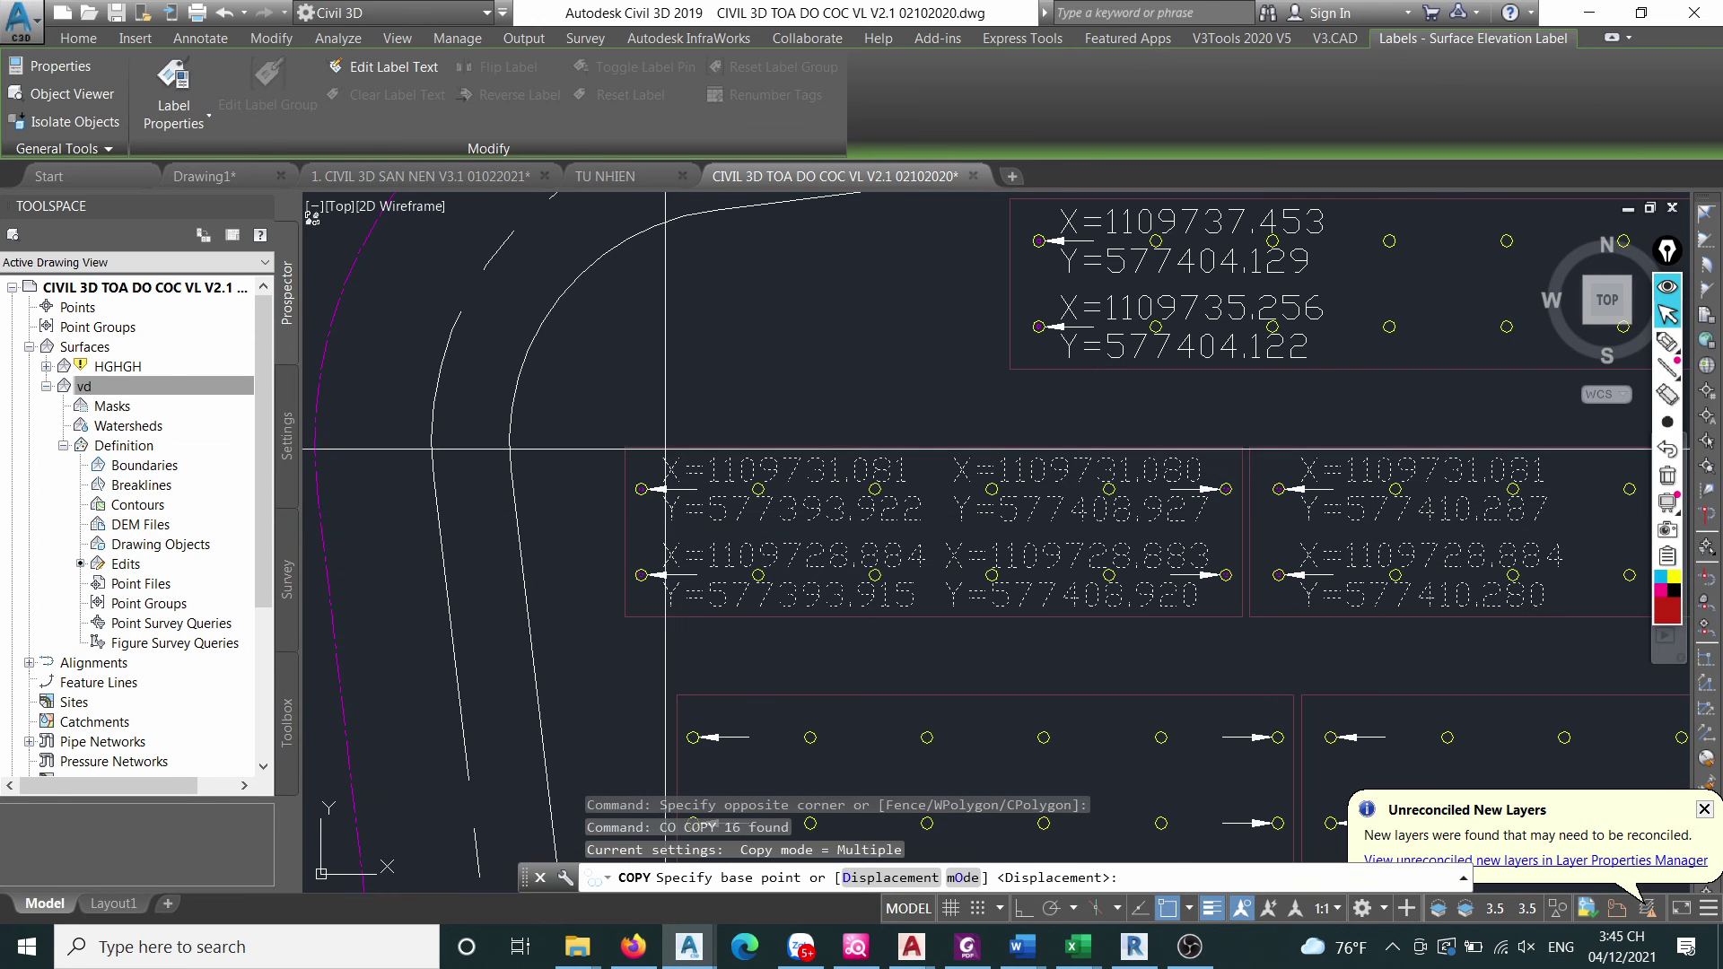
pyautogui.click(627, 448)
pyautogui.scroll(-3, 727, 484)
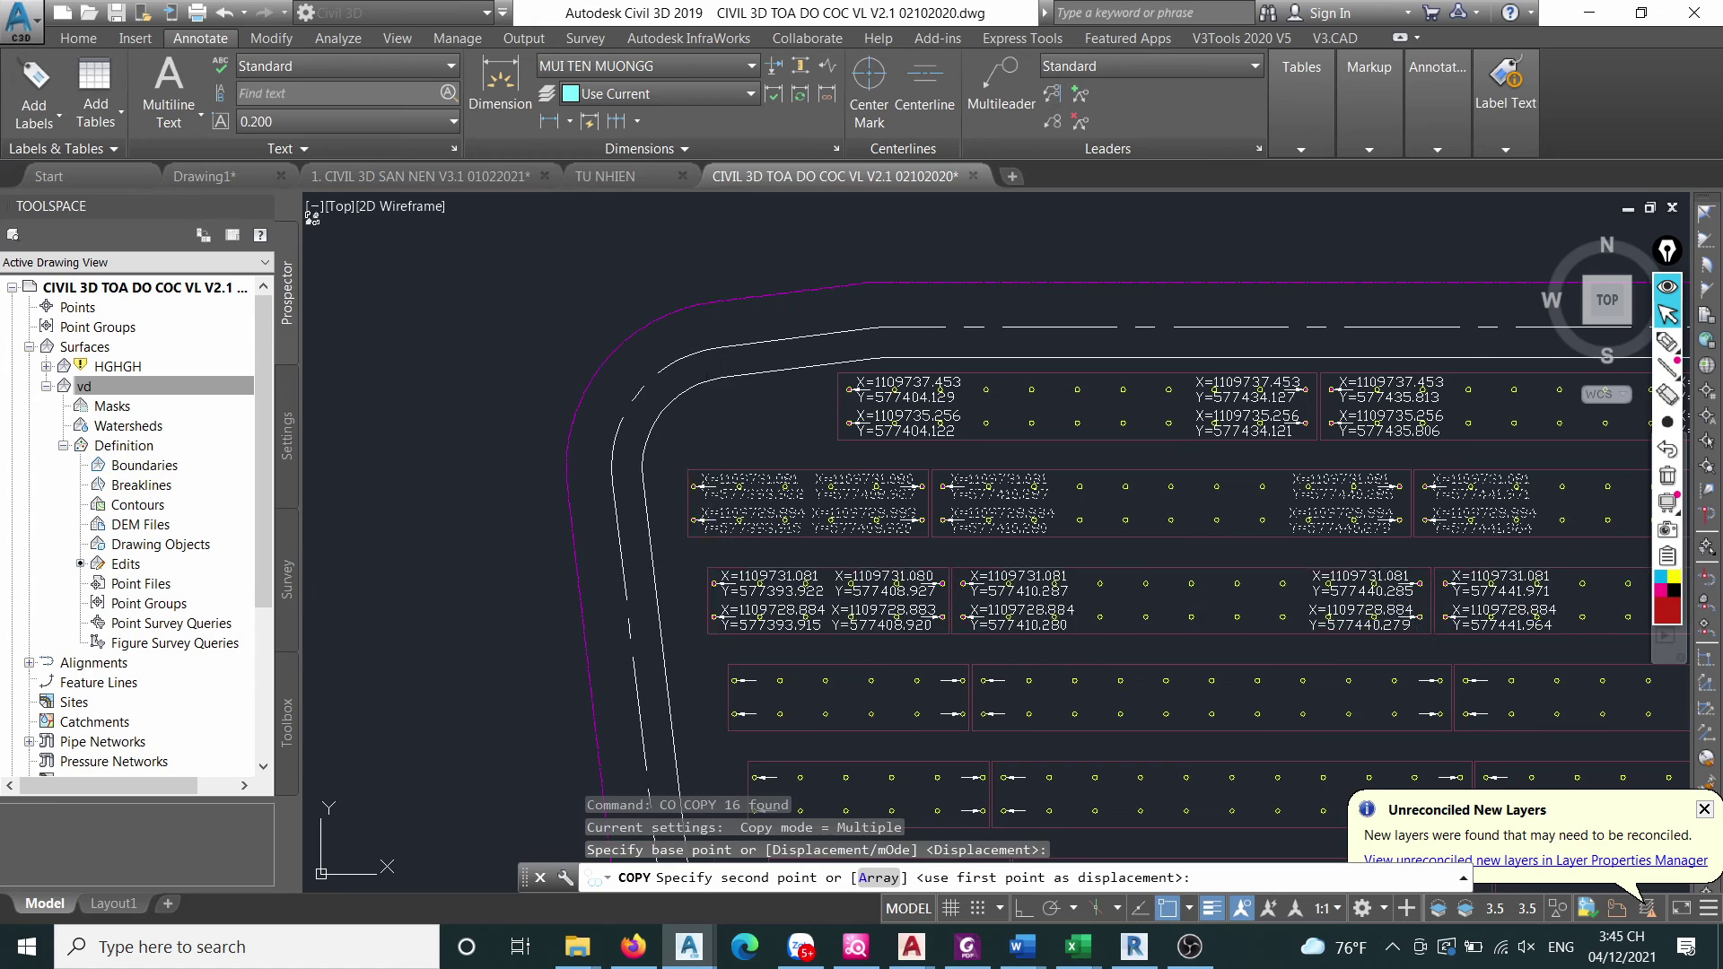
pyautogui.click(728, 592)
pyautogui.scroll(-5, 585, 402)
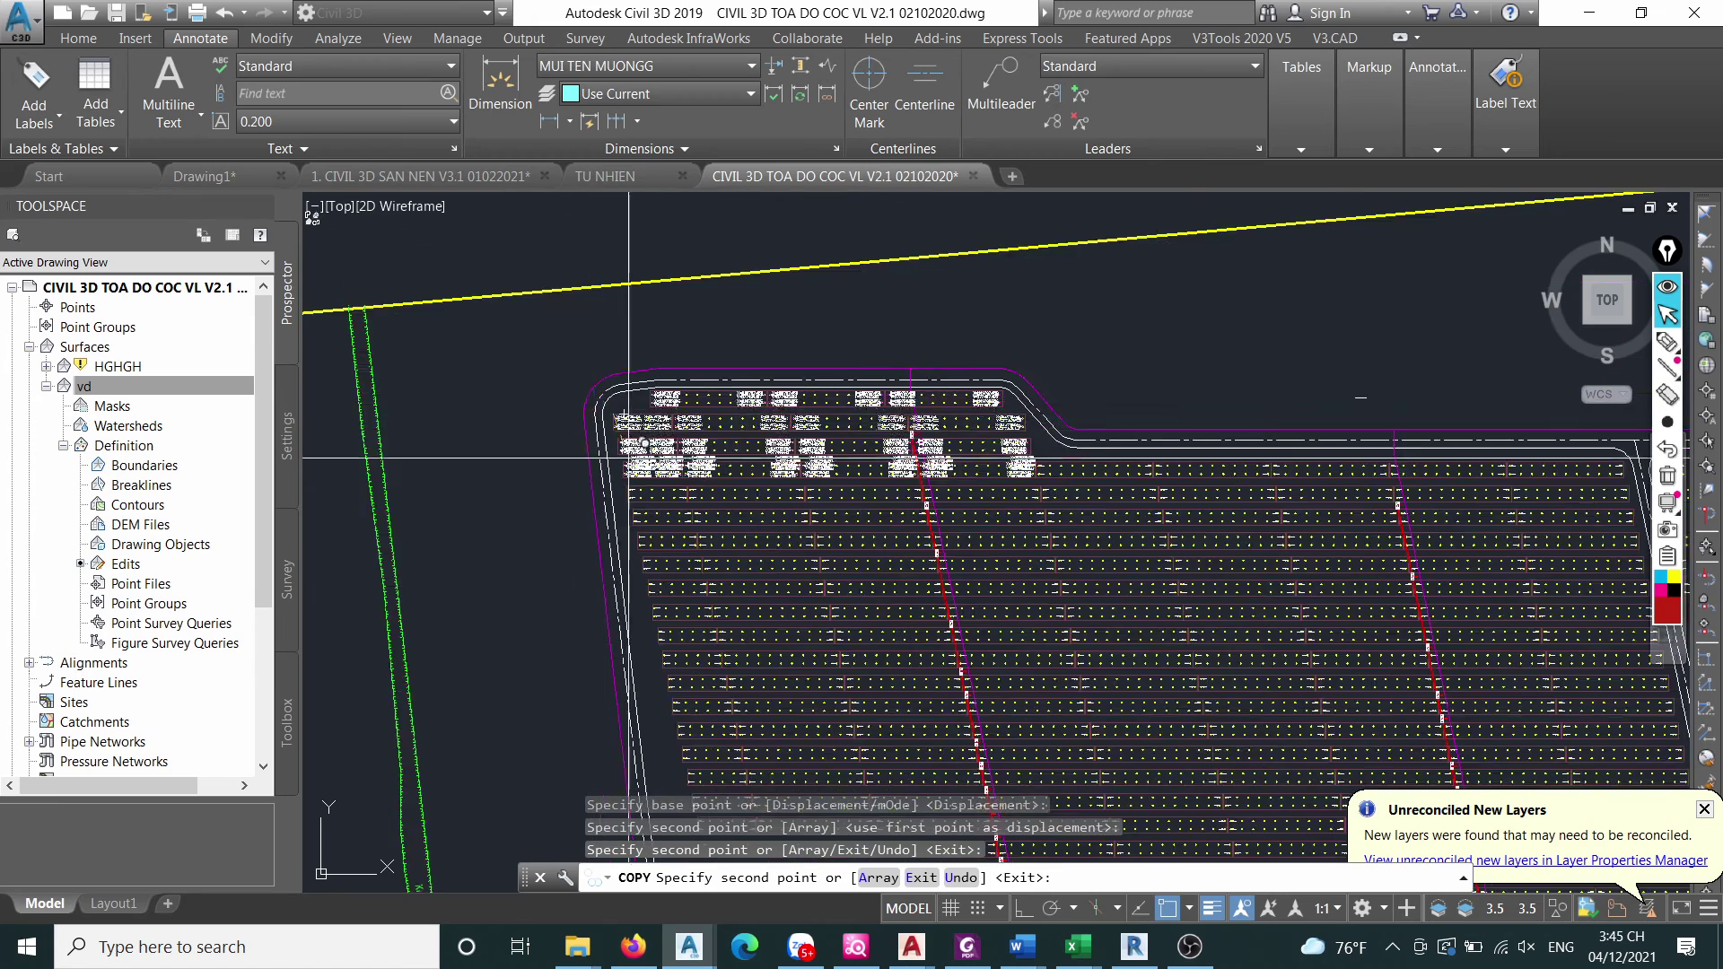
# Place another copy of the second row's labels on the fourth row, snapping to its first panel's matching corner.
pyautogui.scroll(8, 585, 401)
pyautogui.click(412, 503)
pyautogui.scroll(-6, 412, 503)
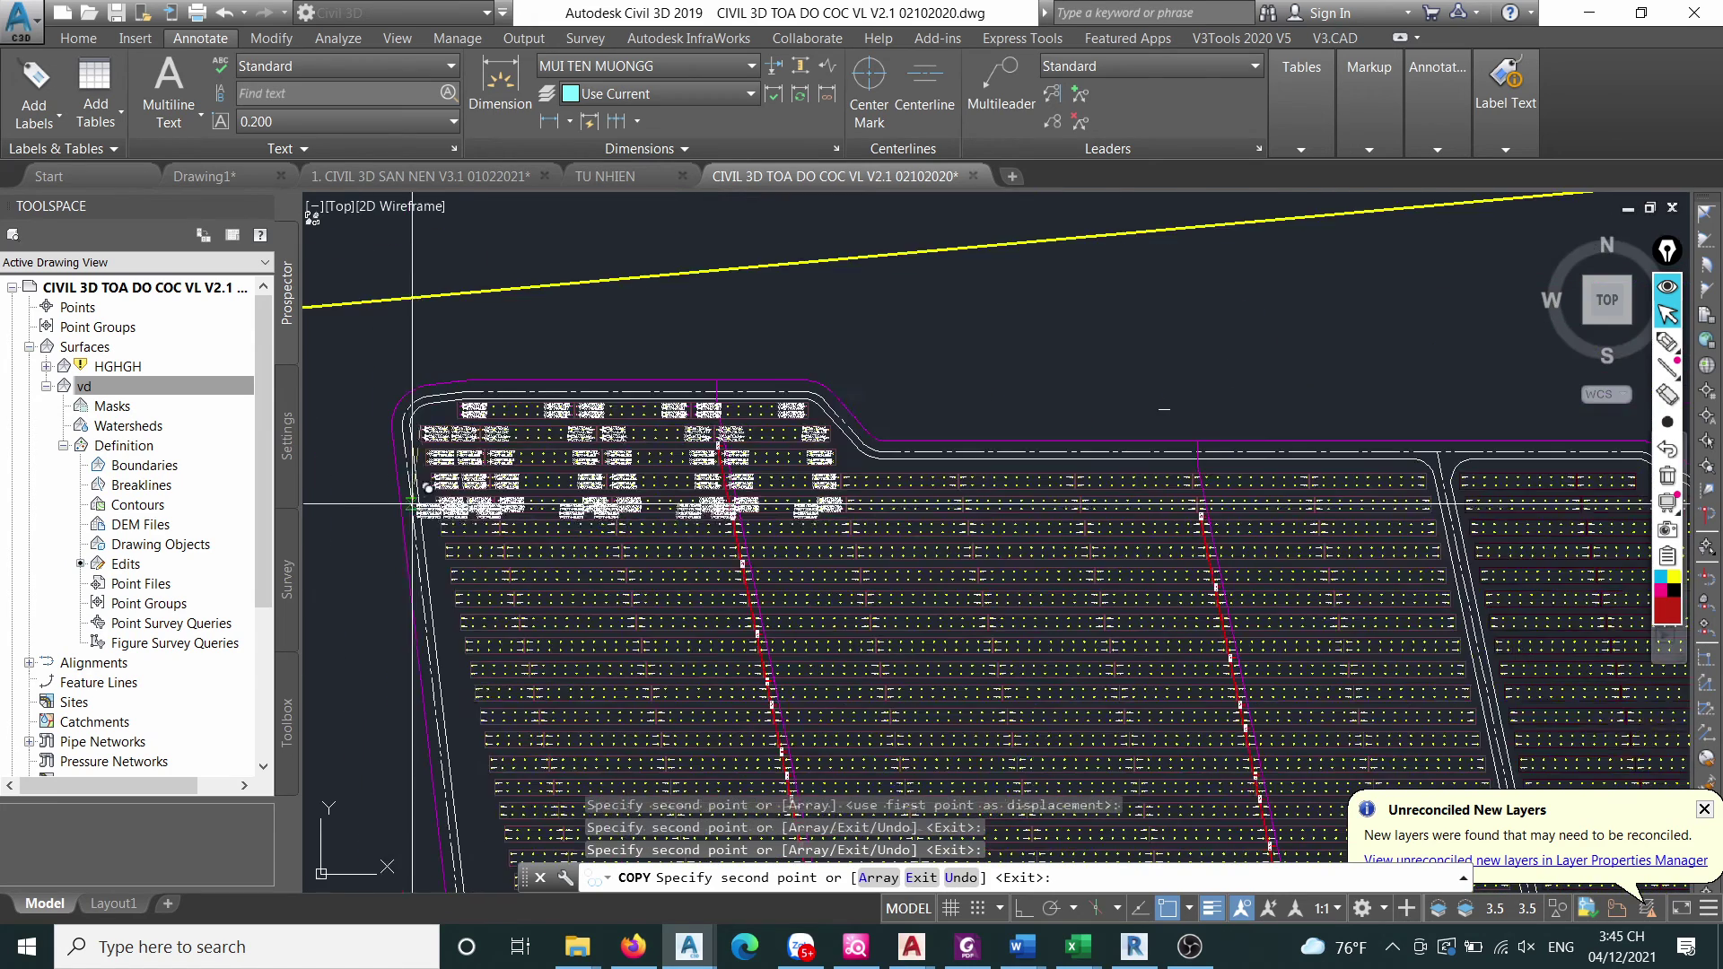
pyautogui.scroll(-3, 454, 392)
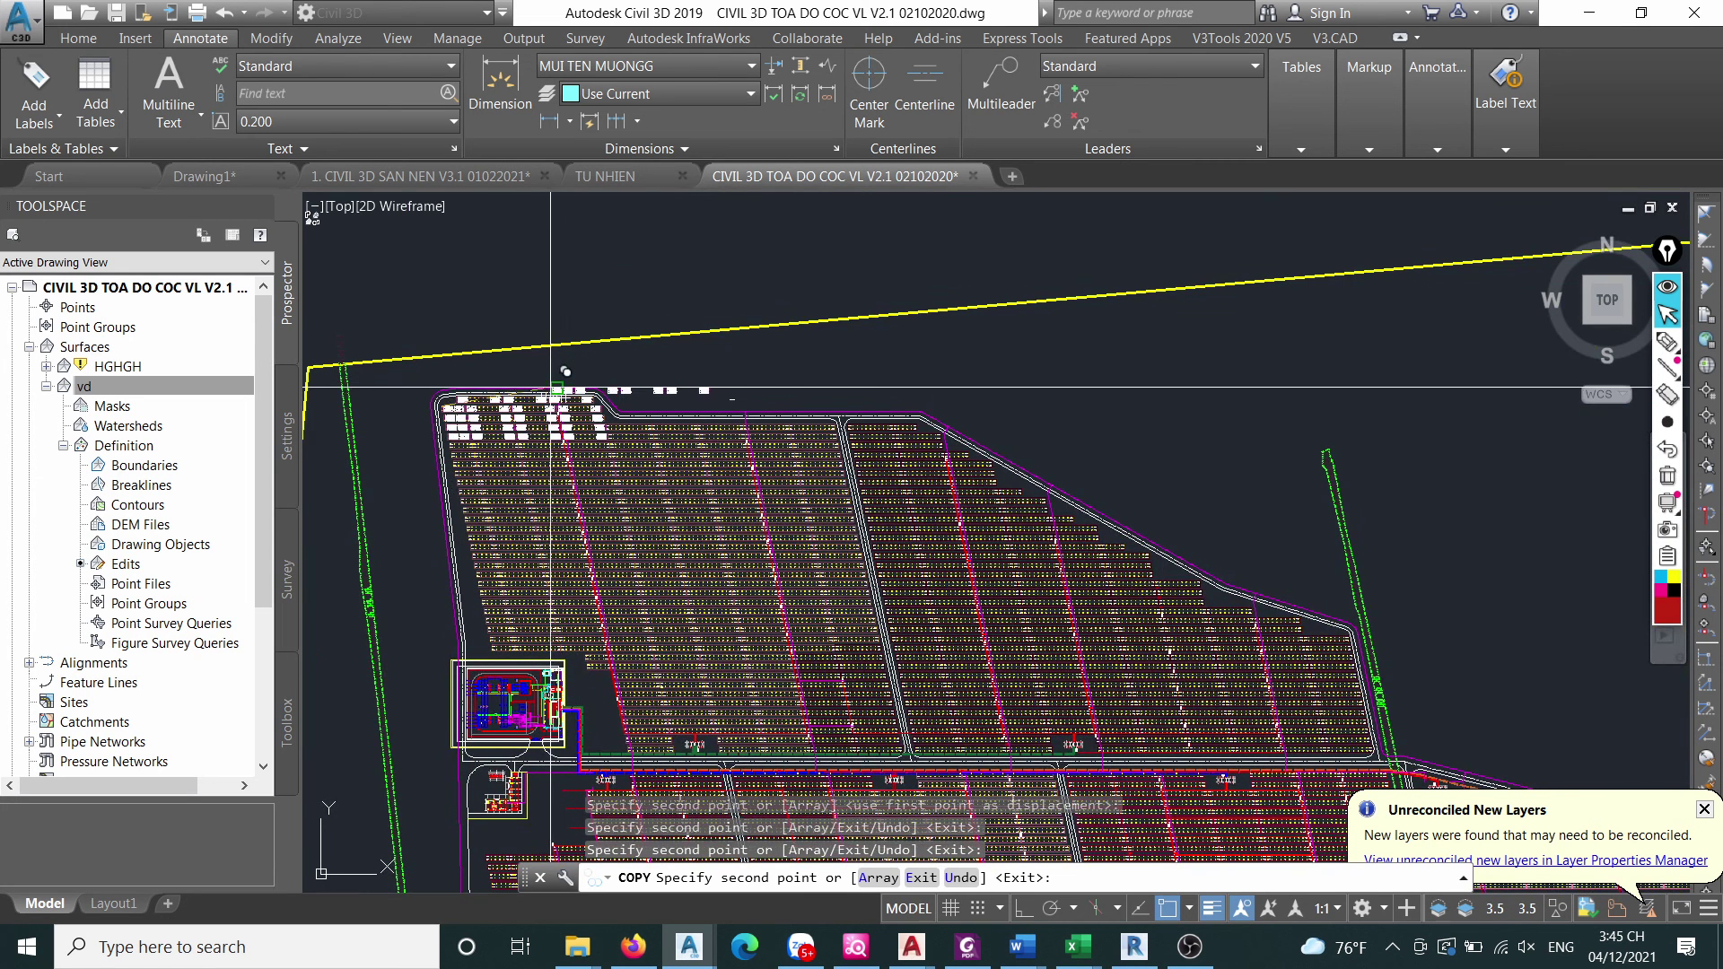
pyautogui.scroll(5, 555, 388)
pyautogui.scroll(-5, 925, 368)
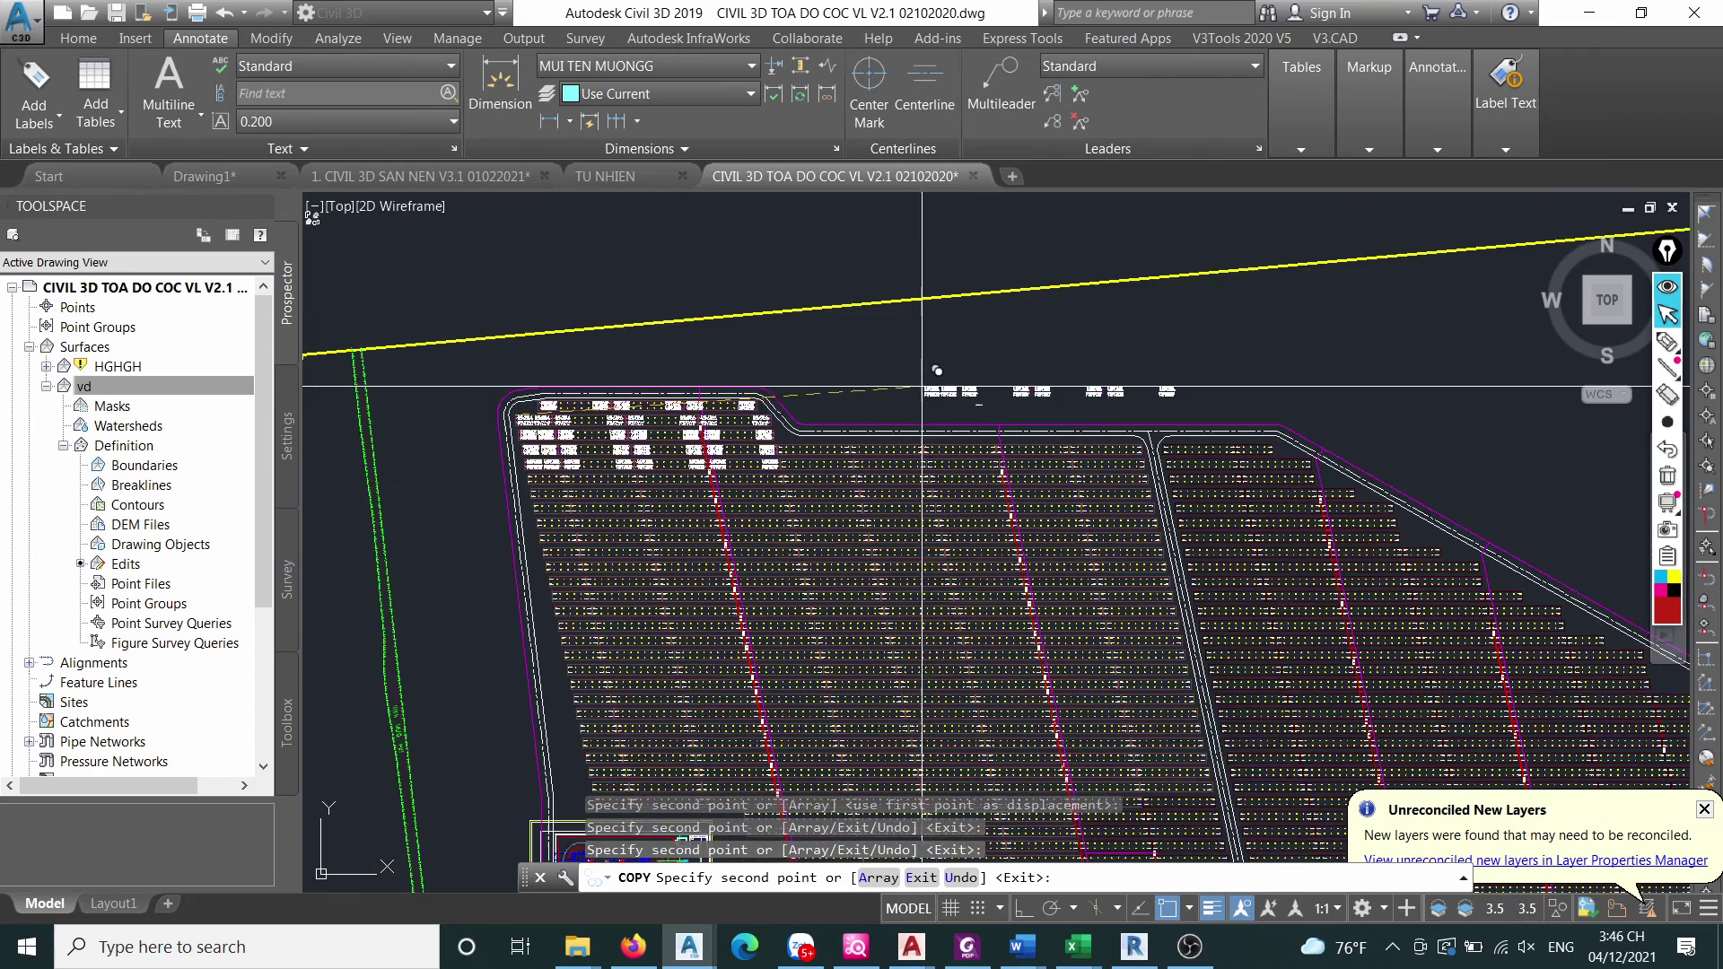